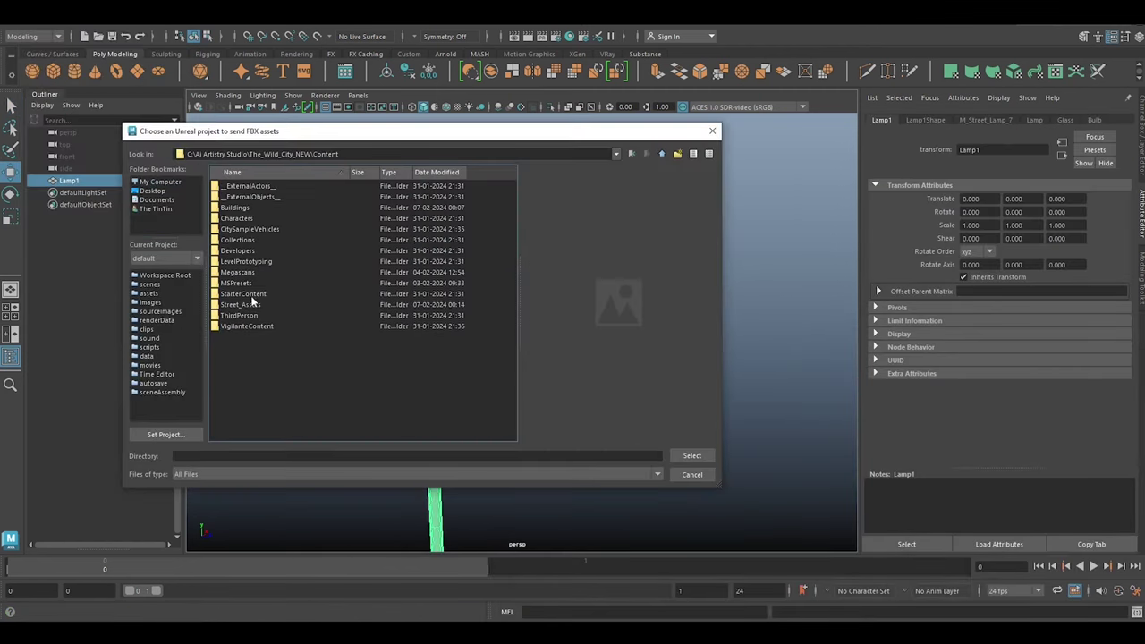
# Export the street lamp FBX to Content > Street_Assets > StreetLight Lamp in the Wild City project
pyautogui.doubleClick(253, 303)
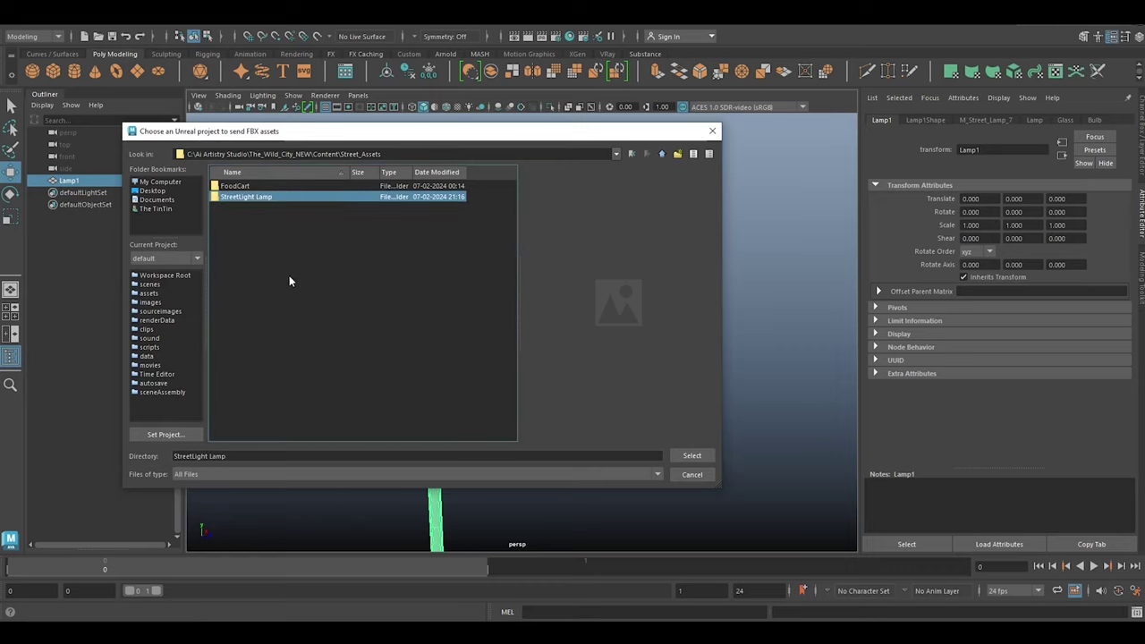
pyautogui.press('Return')
pyautogui.click(209, 457)
pyautogui.click(322, 296)
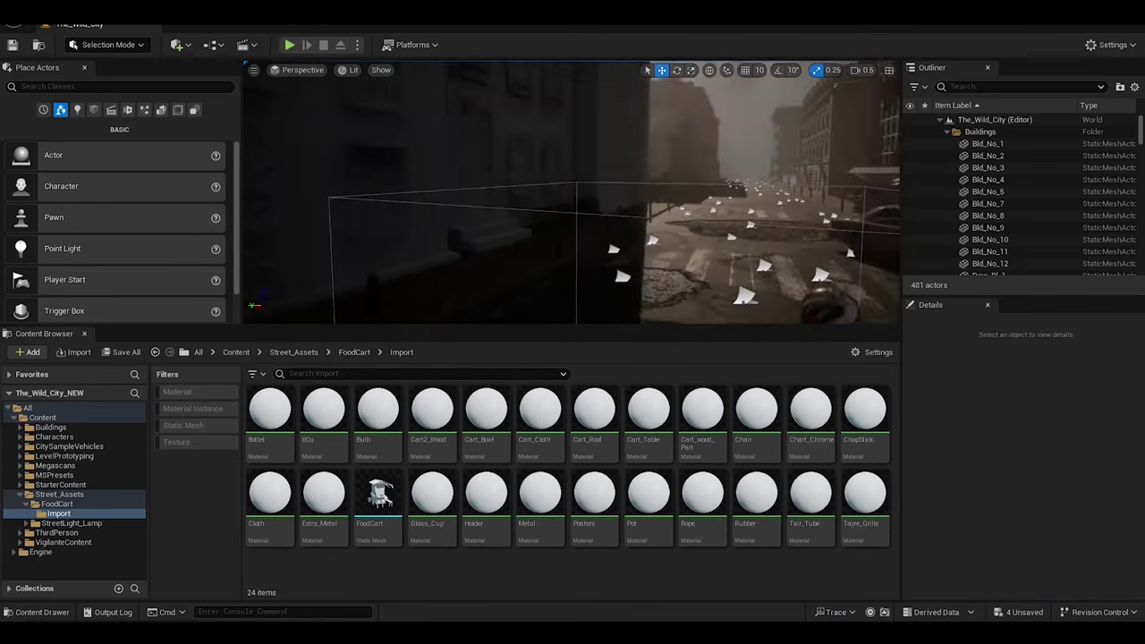
# Delete the stray plane and place StreetLight_Lamp on the sidewalk at scale 1.5
pyautogui.press('Delete')
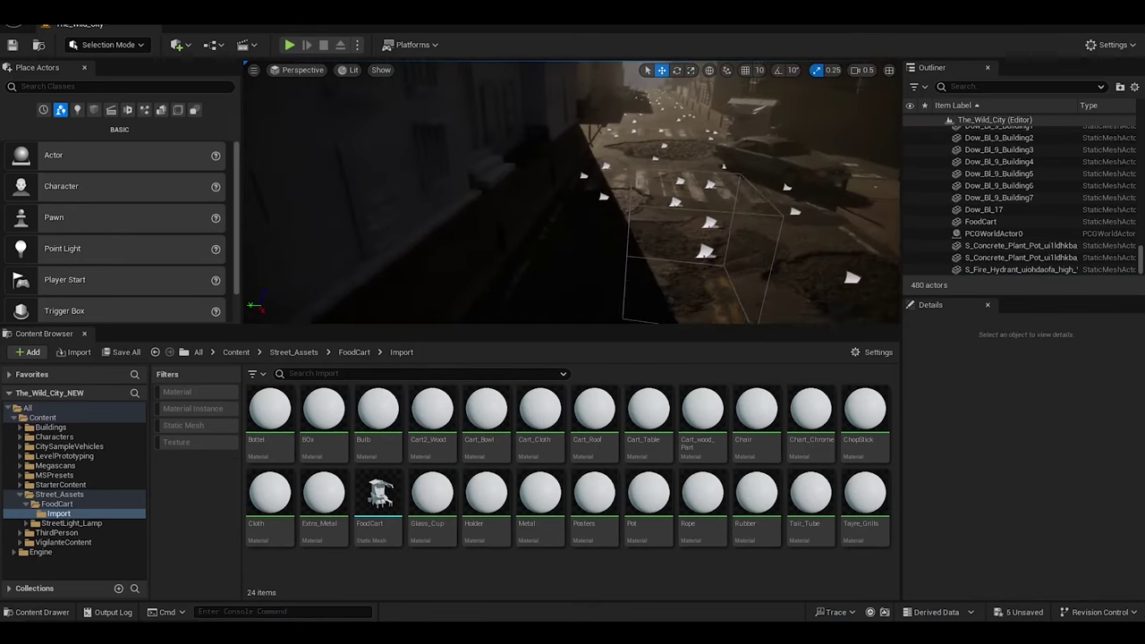
pyautogui.click(27, 505)
pyautogui.click(58, 524)
pyautogui.moveTo(485, 425); pyautogui.dragTo(465, 219)
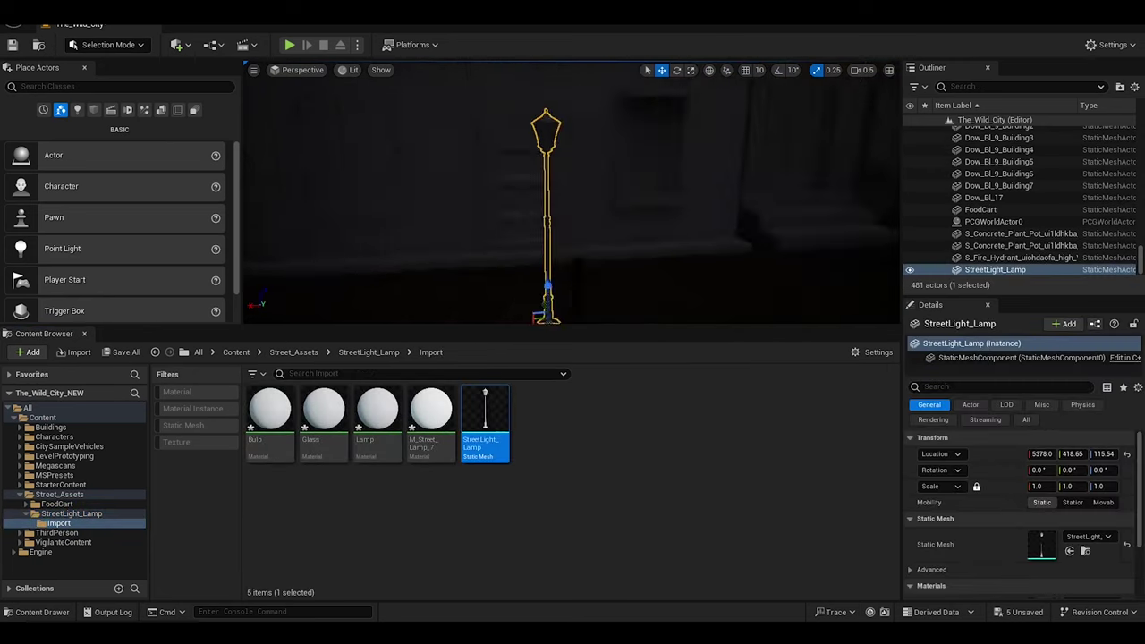
pyautogui.click(1050, 486)
pyautogui.moveTo(559, 184)
pyautogui.mouseDown(button='right')
pyautogui.moveTo(487, 221)
pyautogui.moveTo(558, 233)
pyautogui.moveTo(517, 224)
pyautogui.mouseUp(button='right')
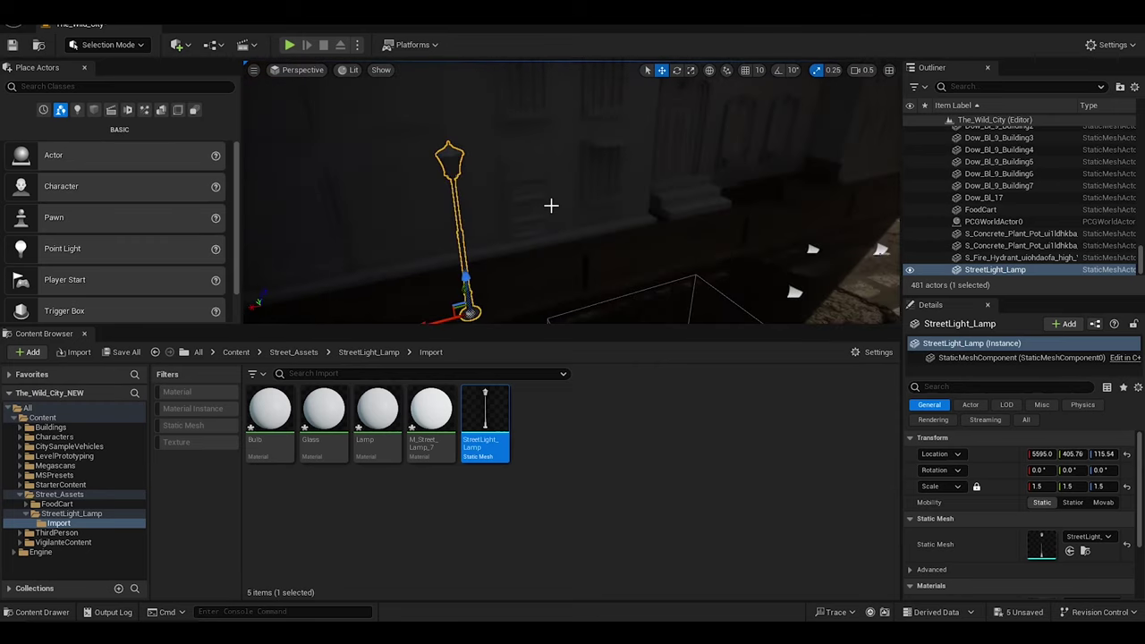
# Alt-drag four more lamp copies further down the street
pyautogui.moveTo(517, 224)
pyautogui.keyDown('alt'); pyautogui.mouseDown()
pyautogui.moveTo(541, 254)
pyautogui.moveTo(469, 232)
pyautogui.mouseUp(); pyautogui.keyUp('alt')
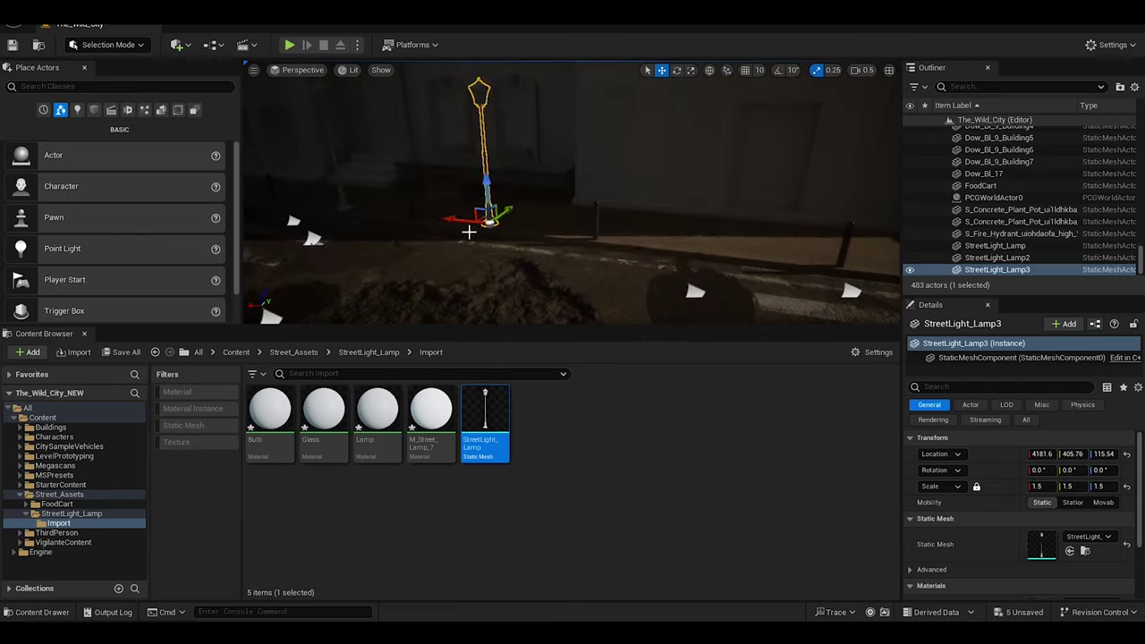
pyautogui.keyDown('alt'); pyautogui.moveTo(673, 275); pyautogui.dragTo(295, 268); pyautogui.keyUp('alt')
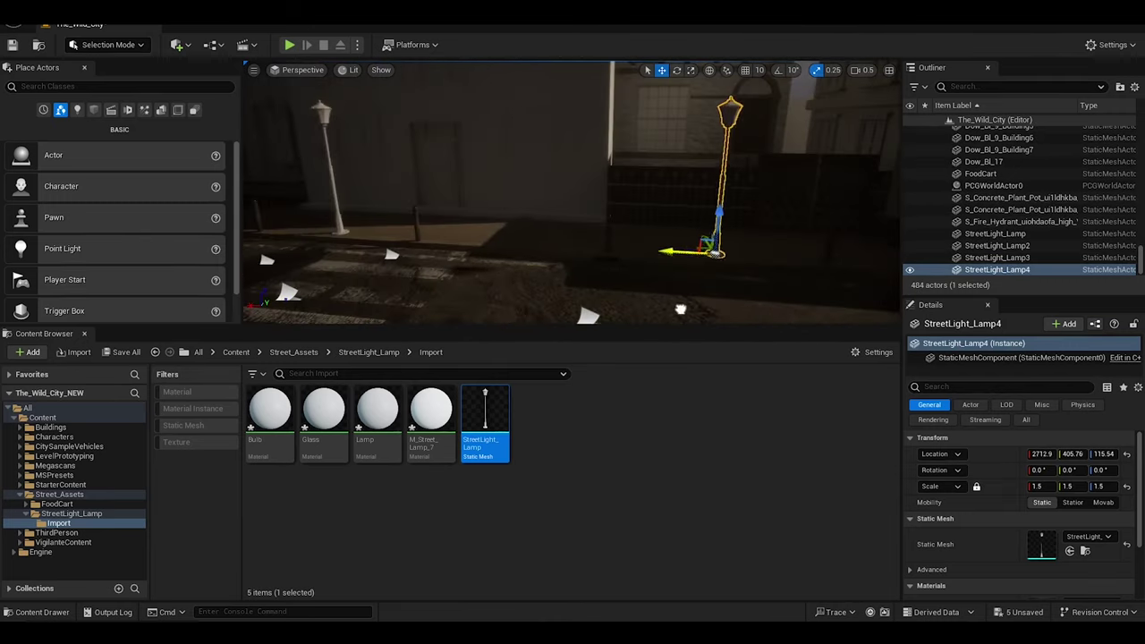
pyautogui.keyDown('alt'); pyautogui.moveTo(492, 289); pyautogui.dragTo(850, 165); pyautogui.keyUp('alt')
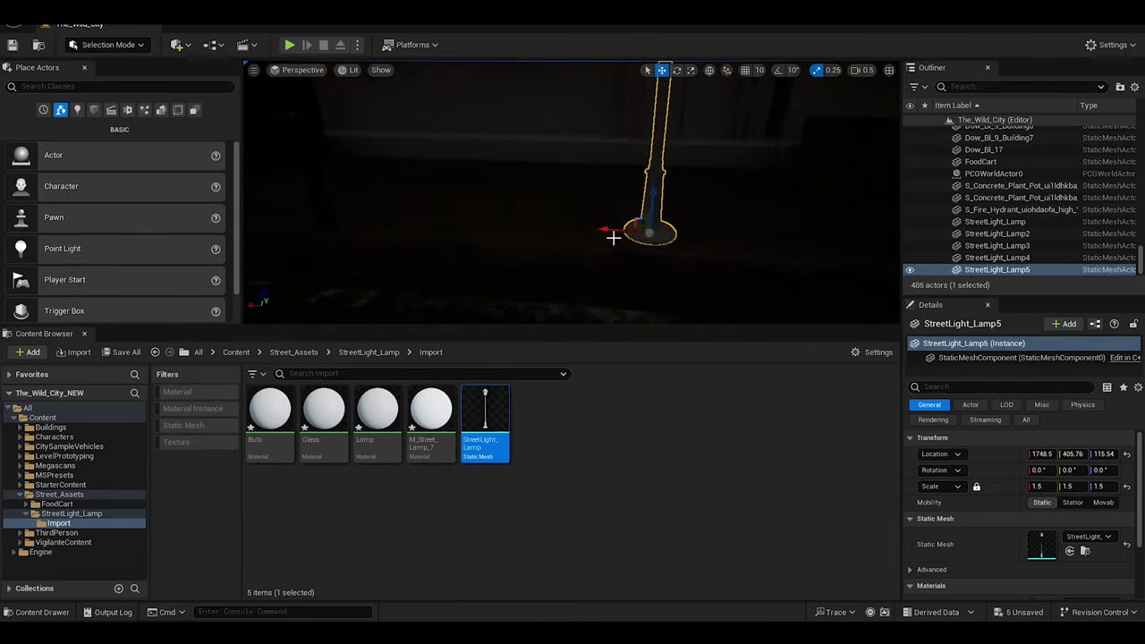
pyautogui.keyDown('alt'); pyautogui.moveTo(488, 229); pyautogui.dragTo(586, 146); pyautogui.keyUp('alt')
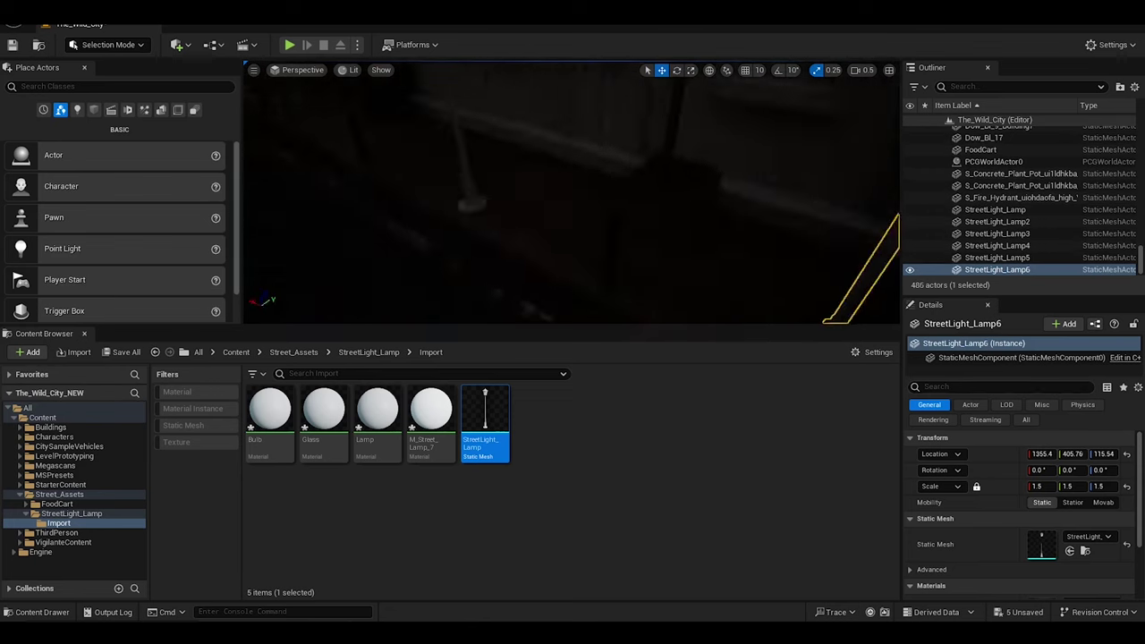
# Tip the sixth lamp onto its side on the road, twisting it slightly
pyautogui.moveTo(577, 219); pyautogui.dragTo(573, 206)
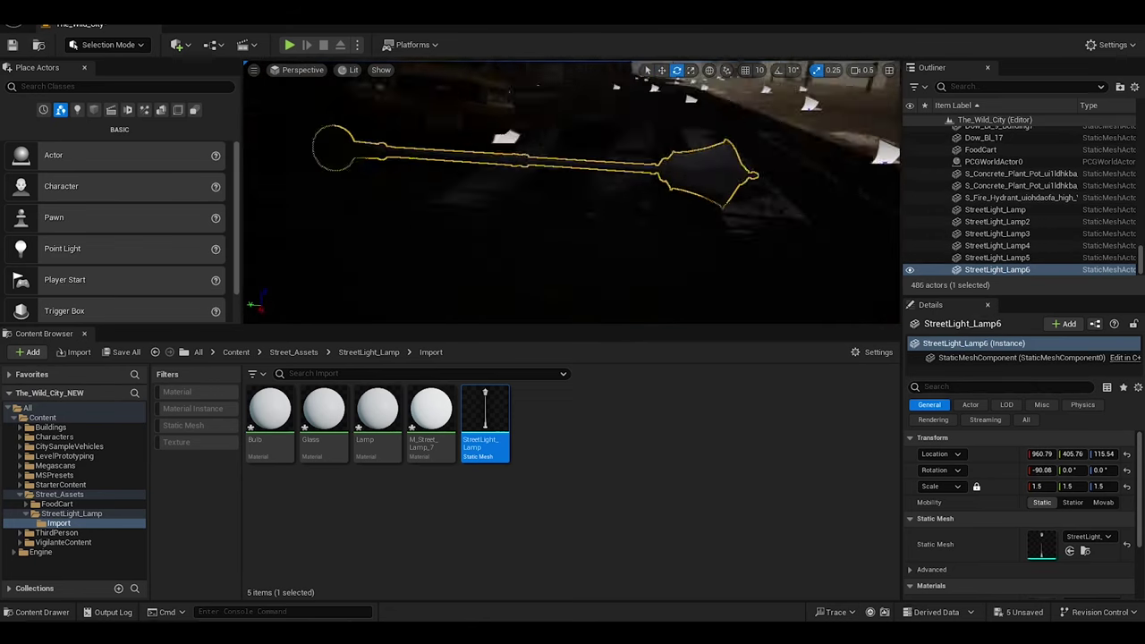
pyautogui.hotkey('alt', '3')
pyautogui.moveTo(680, 166)
pyautogui.mouseDown()
pyautogui.moveTo(672, 152)
pyautogui.moveTo(537, 143)
pyautogui.mouseUp()
pyautogui.press('w')
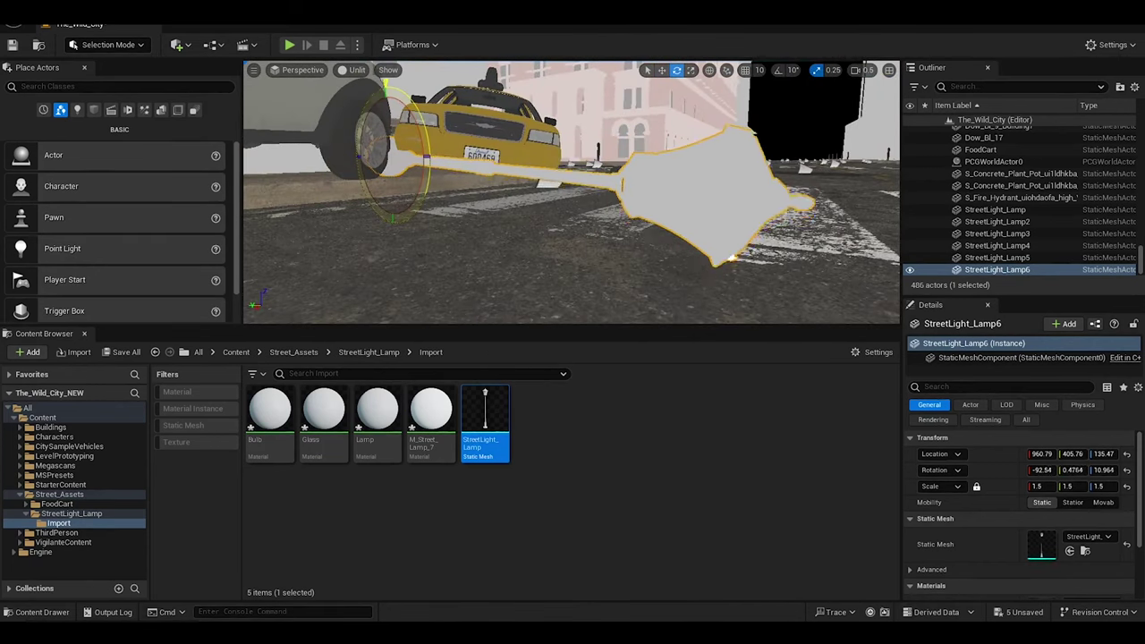
pyautogui.moveTo(494, 176); pyautogui.dragTo(626, 224, button='right')
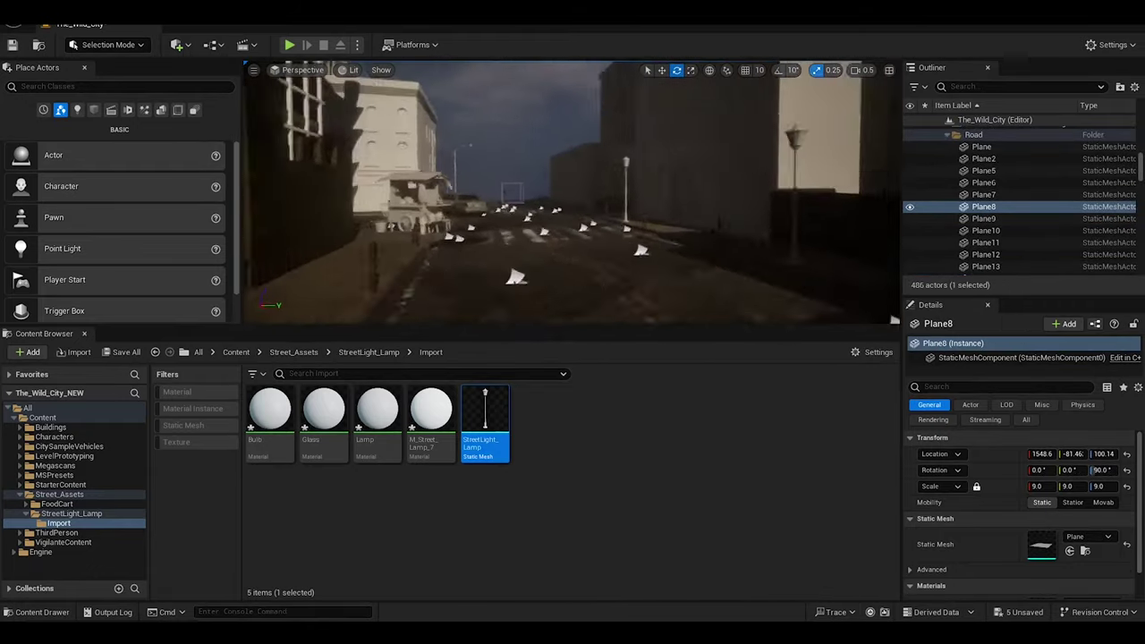
# Place a new lamp by the parked car and rotate it to lean against the car
pyautogui.moveTo(573, 192); pyautogui.dragTo(591, 205, button='right')
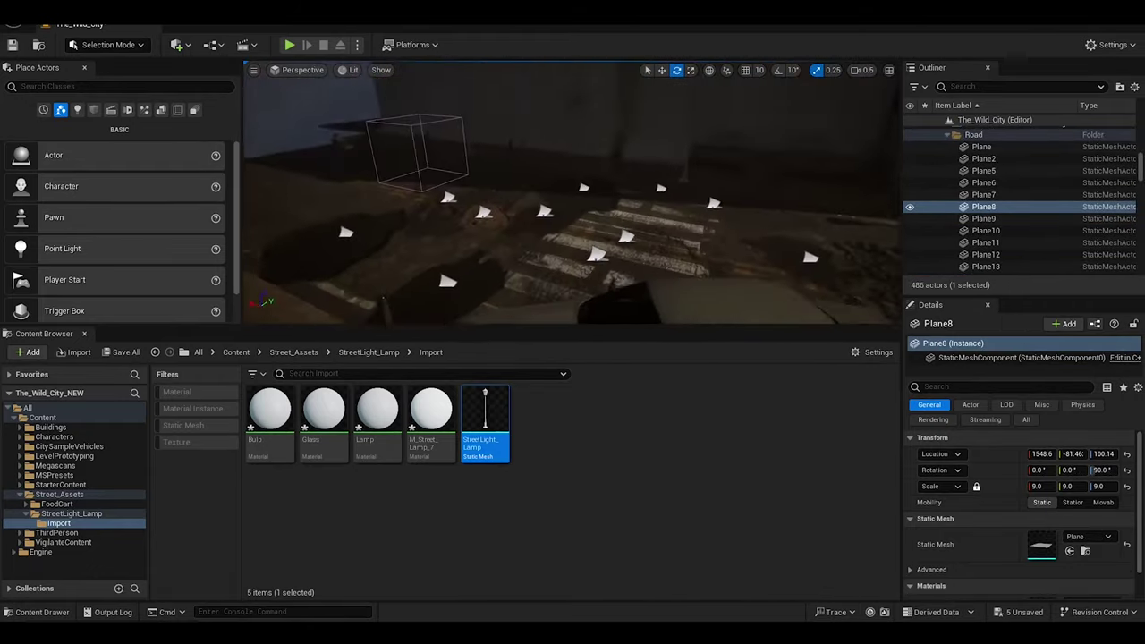
pyautogui.moveTo(485, 421); pyautogui.dragTo(363, 152)
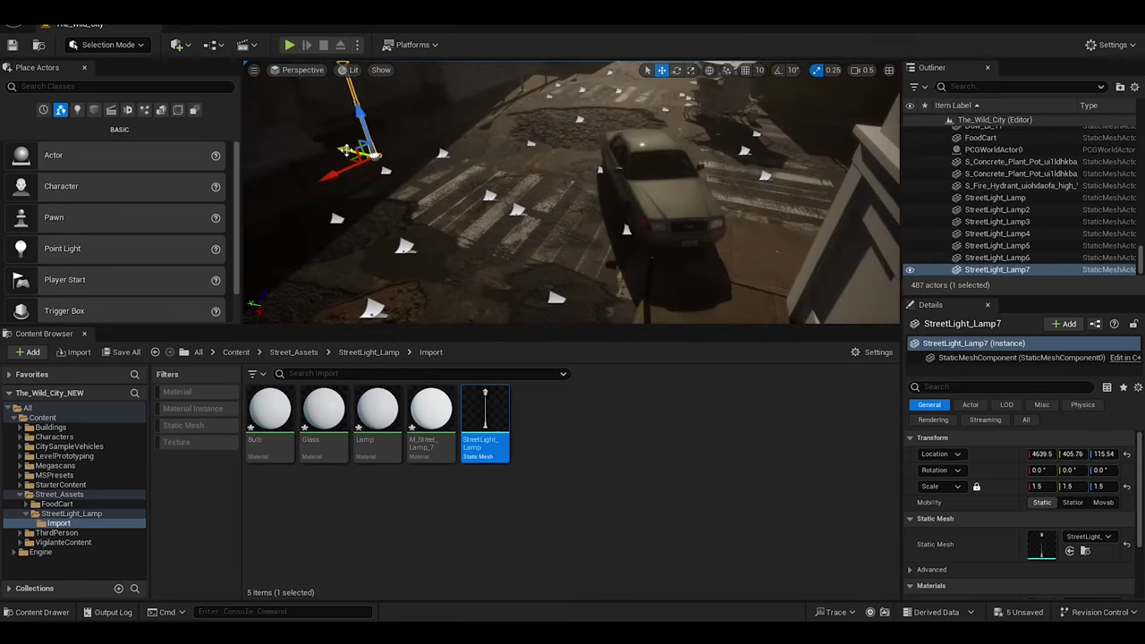
pyautogui.moveTo(573, 192); pyautogui.dragTo(590, 206, button='right')
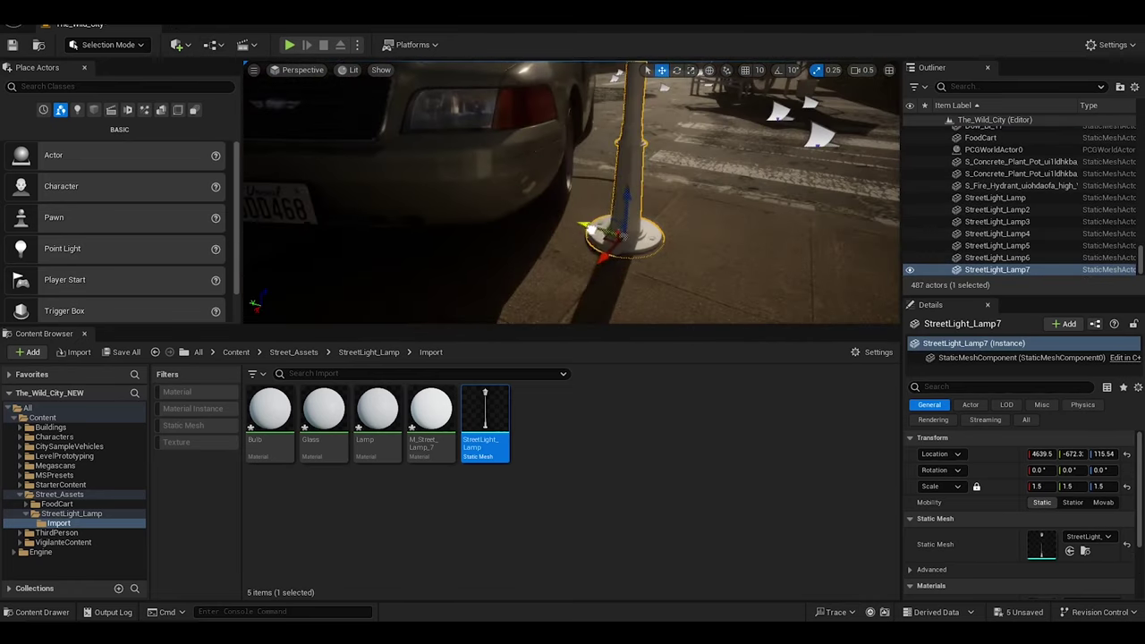
pyautogui.moveTo(542, 213)
pyautogui.mouseDown()
pyautogui.moveTo(617, 226)
pyautogui.moveTo(626, 268)
pyautogui.mouseUp()
pyautogui.press('e')
pyautogui.moveTo(573, 192); pyautogui.dragTo(591, 206, button='right')
pyautogui.moveTo(395, 190); pyautogui.dragTo(409, 215)
pyautogui.moveTo(572, 193); pyautogui.dragTo(356, 240, button='right')
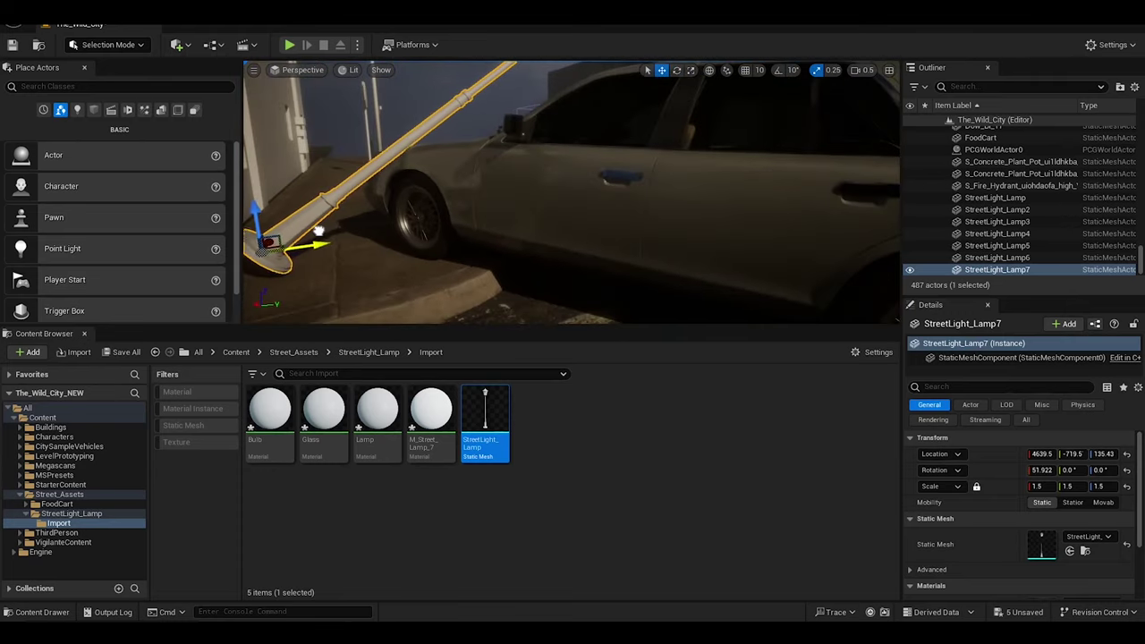
pyautogui.moveTo(318, 231); pyautogui.dragTo(318, 234)
pyautogui.moveTo(319, 234)
pyautogui.mouseDown(button='right')
pyautogui.moveTo(621, 268)
pyautogui.moveTo(501, 224)
pyautogui.mouseUp(button='right')
# Add an upright lamp near the car and duplicate copies along the sidewalk
pyautogui.moveTo(485, 425); pyautogui.dragTo(397, 242)
pyautogui.moveTo(396, 243); pyautogui.dragTo(729, 223, button='right')
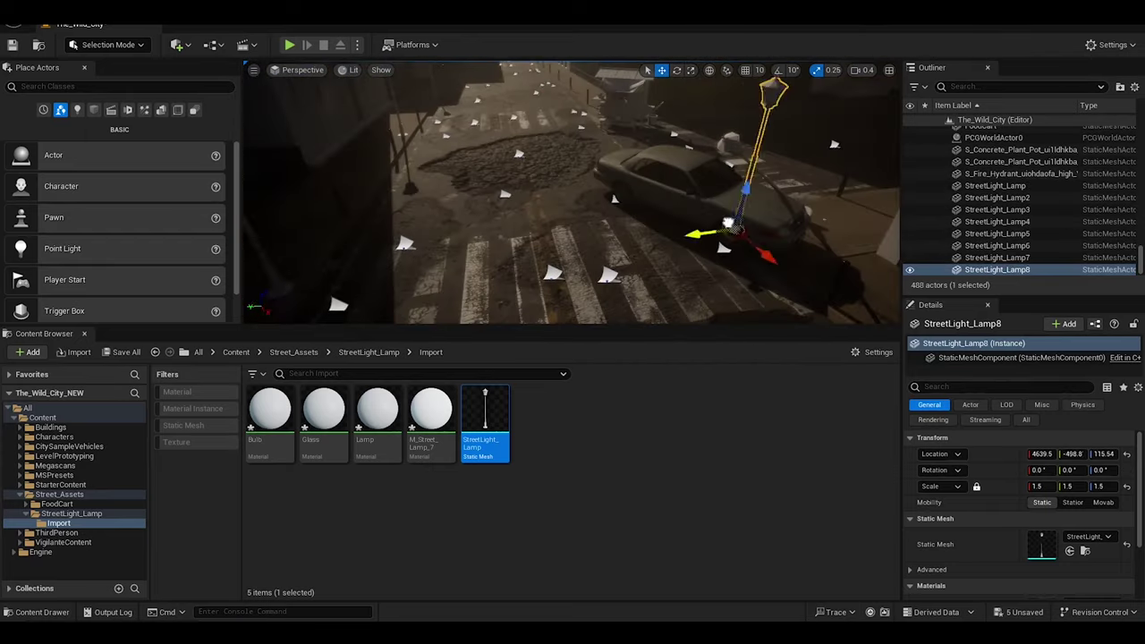
pyautogui.keyDown('shift'); pyautogui.moveTo(729, 224); pyautogui.dragTo(672, 208); pyautogui.keyUp('shift')
pyautogui.keyDown('alt'); pyautogui.keyDown('shift'); pyautogui.moveTo(493, 177); pyautogui.dragTo(504, 196); pyautogui.keyUp('shift'); pyautogui.keyUp('alt')
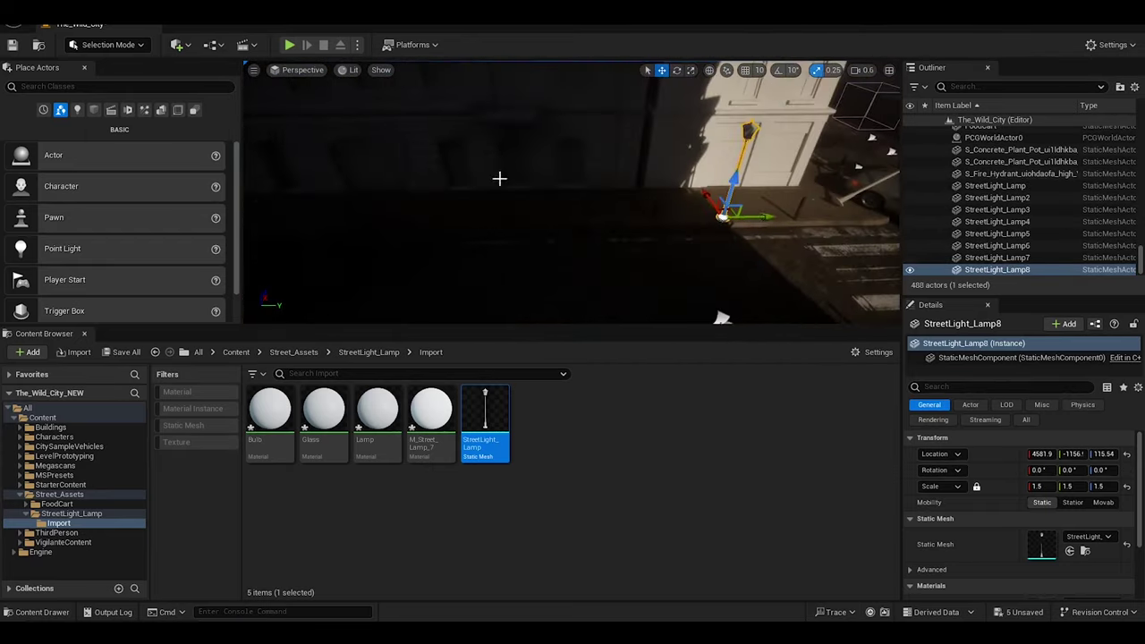
pyautogui.moveTo(503, 197); pyautogui.dragTo(653, 205, button='right')
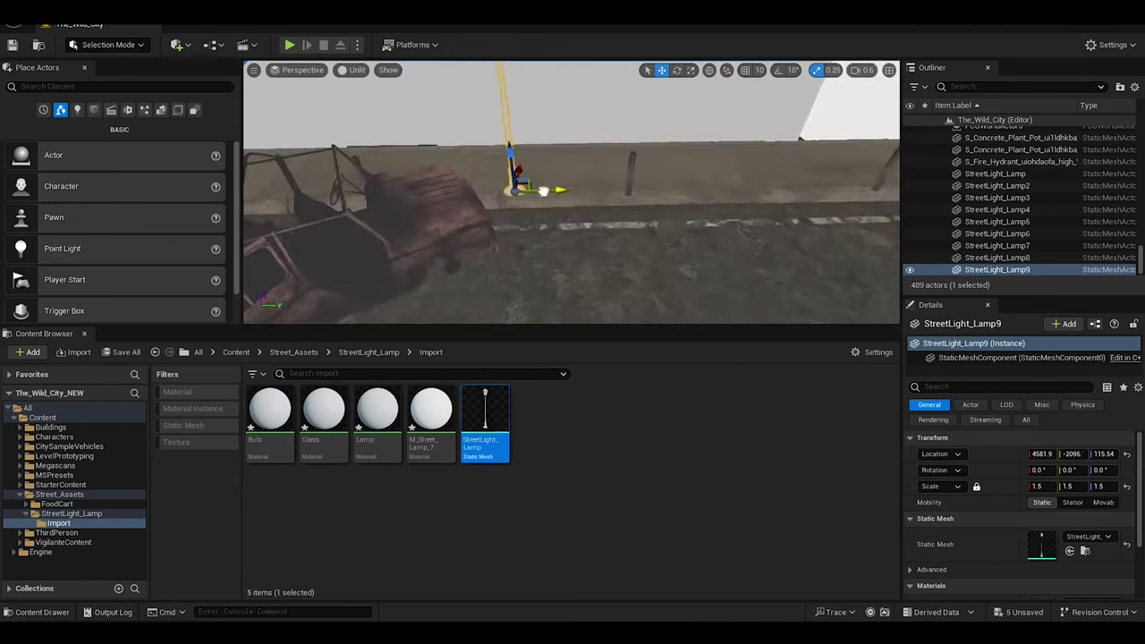
pyautogui.rightClick(467, 208)
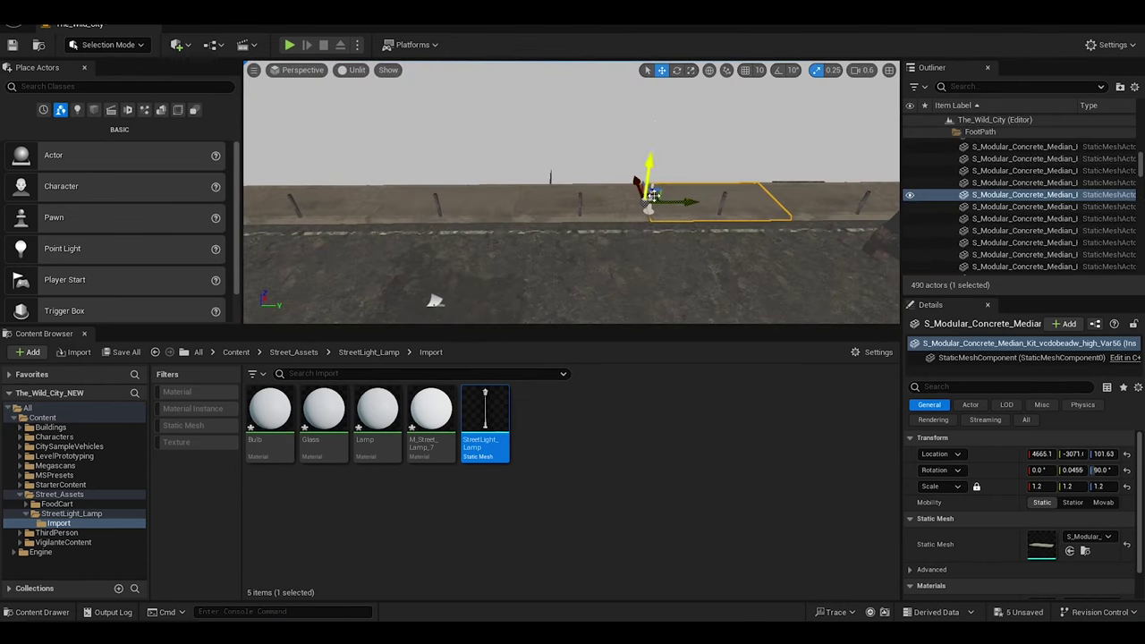
pyautogui.moveTo(652, 202)
pyautogui.keyDown('alt'); pyautogui.keyDown('shift'); pyautogui.mouseDown()
pyautogui.moveTo(579, 234)
pyautogui.moveTo(793, 248)
pyautogui.mouseUp(); pyautogui.keyUp('shift'); pyautogui.keyUp('alt')
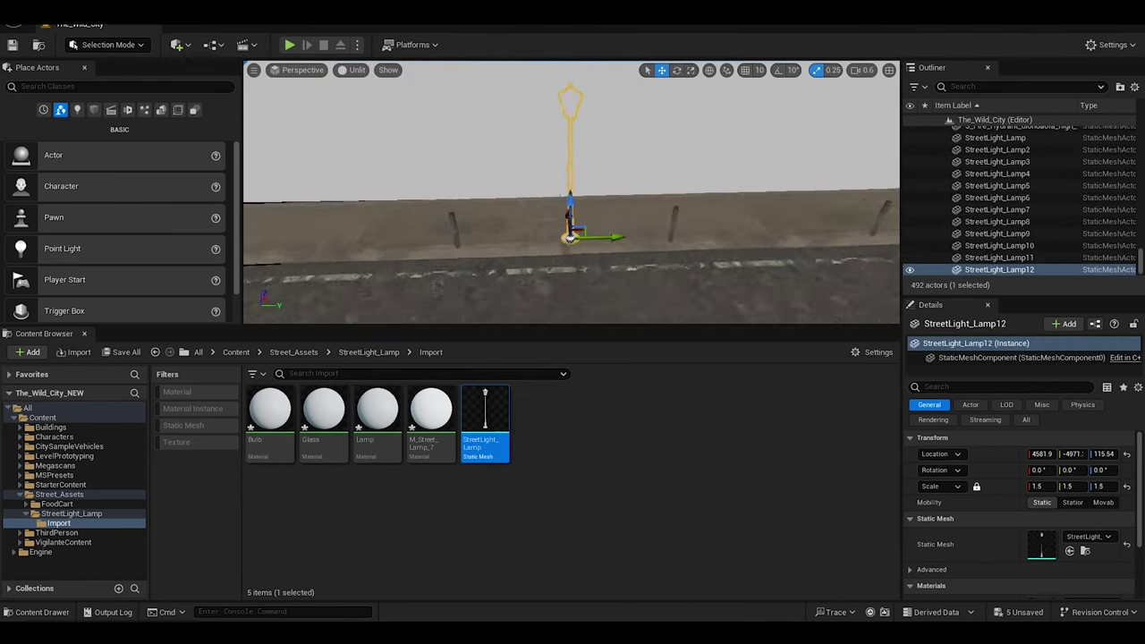
pyautogui.moveTo(793, 248)
pyautogui.mouseDown(button='right')
pyautogui.moveTo(603, 187)
pyautogui.moveTo(485, 275)
pyautogui.moveTo(519, 194)
pyautogui.moveTo(535, 235)
pyautogui.moveTo(787, 266)
pyautogui.moveTo(611, 261)
pyautogui.moveTo(626, 250)
pyautogui.moveTo(640, 137)
pyautogui.moveTo(564, 169)
pyautogui.mouseUp(button='right')
# Select the road plane, median pieces and lamps 11–13, then return to lit shading
pyautogui.click(603, 187)
pyautogui.click(485, 276)
pyautogui.click(503, 170)
pyautogui.keyDown('ctrl'); pyautogui.click(634, 254); pyautogui.keyUp('ctrl')
pyautogui.click(787, 266)
pyautogui.hotkey('ctrl', 'z')
pyautogui.hotkey('alt', '4')
pyautogui.click(564, 169)
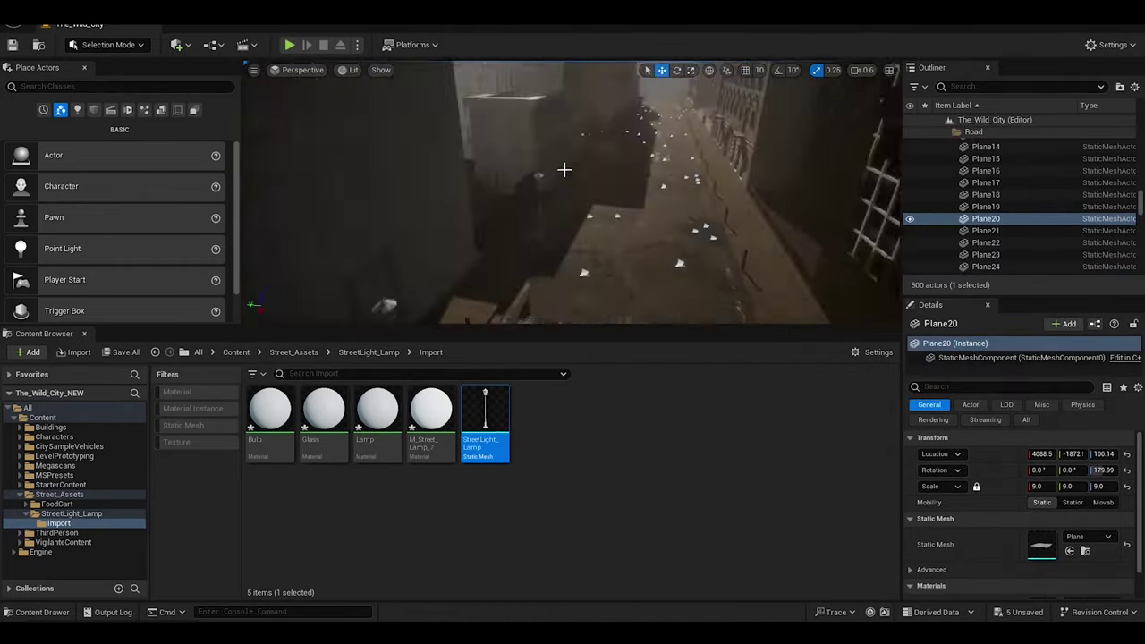
# Place a new lamp on the sidewalk edge and duplicate copies up to StreetLight_Lamp35 beside the bus
pyautogui.moveTo(485, 421); pyautogui.dragTo(508, 251)
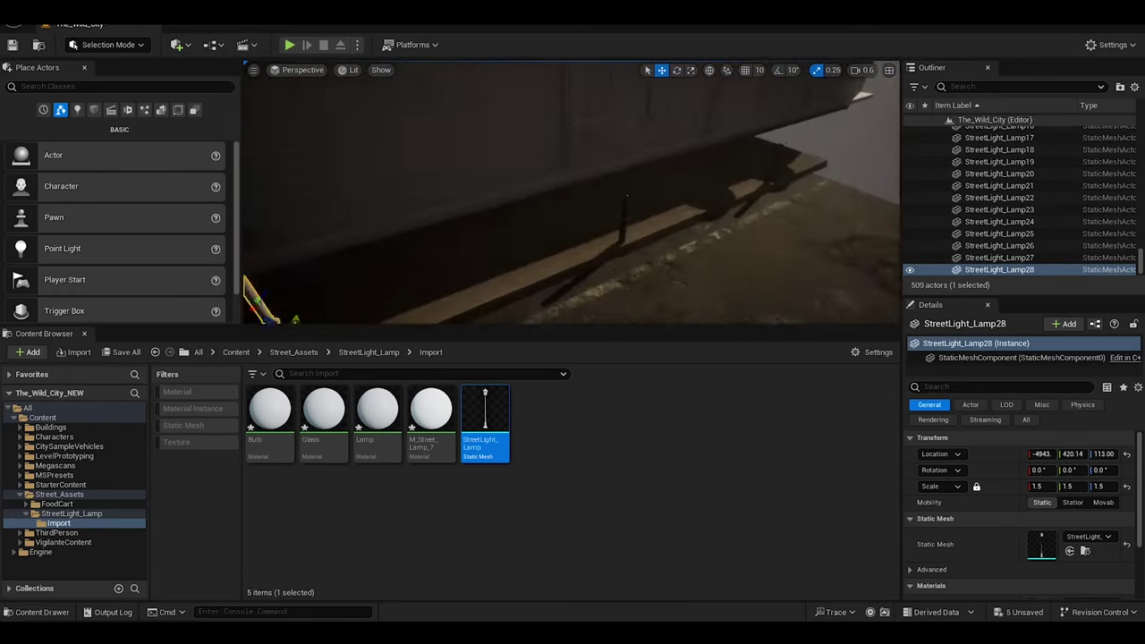
pyautogui.moveTo(511, 179); pyautogui.dragTo(512, 170)
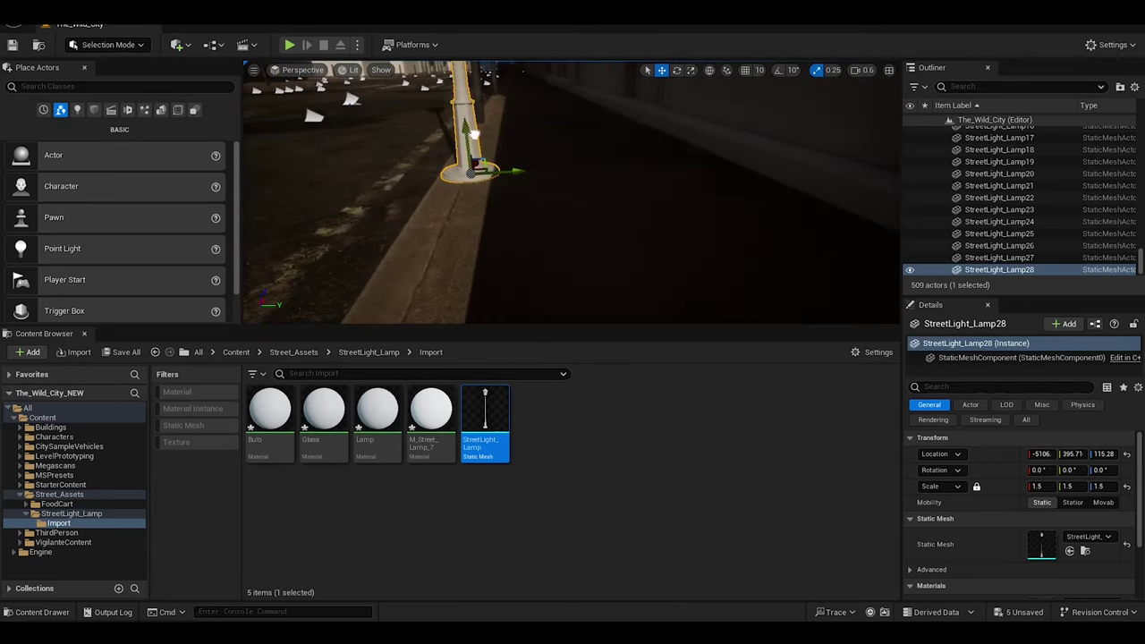
pyautogui.keyDown('alt'); pyautogui.keyDown('shift'); pyautogui.moveTo(475, 134); pyautogui.dragTo(700, 273); pyautogui.keyUp('shift'); pyautogui.keyUp('alt')
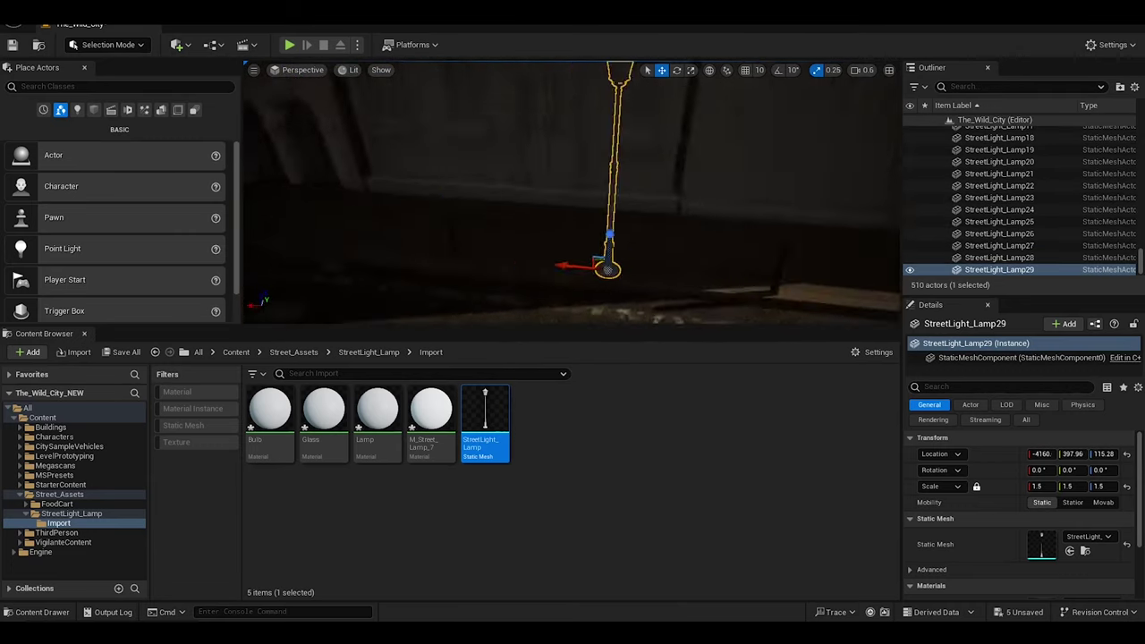
pyautogui.moveTo(533, 217); pyautogui.dragTo(525, 235)
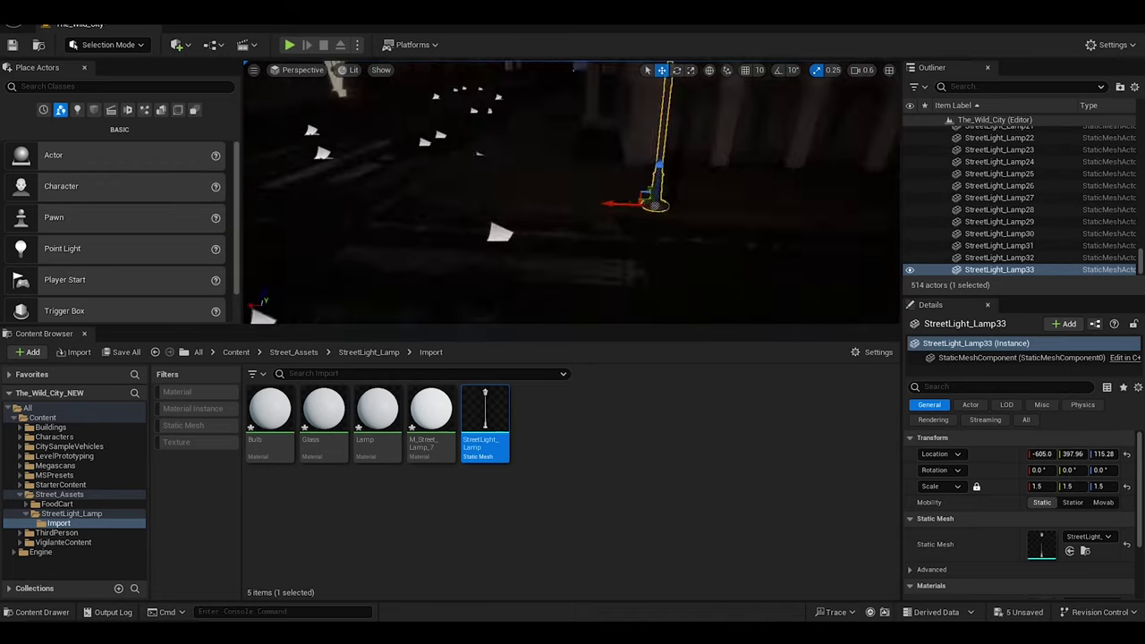
pyautogui.moveTo(573, 197)
pyautogui.mouseDown(button='right')
pyautogui.moveTo(627, 192)
pyautogui.moveTo(590, 179)
pyautogui.mouseUp(button='right')
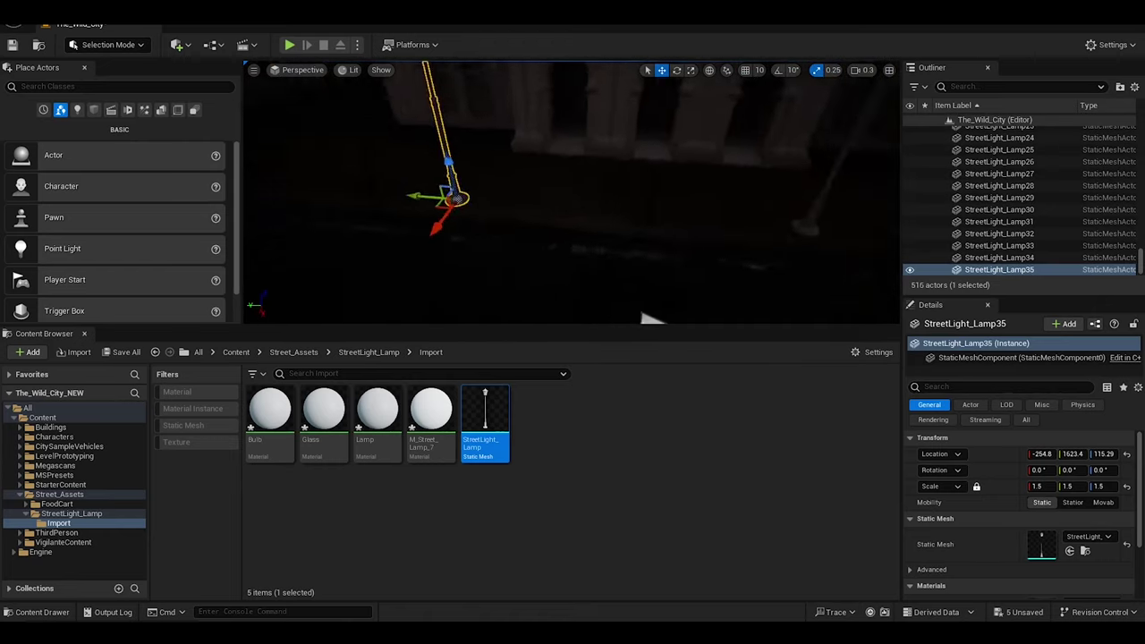
pyautogui.keyDown('alt'); pyautogui.keyDown('shift'); pyautogui.moveTo(806, 224); pyautogui.dragTo(598, 259); pyautogui.keyUp('shift'); pyautogui.keyUp('alt')
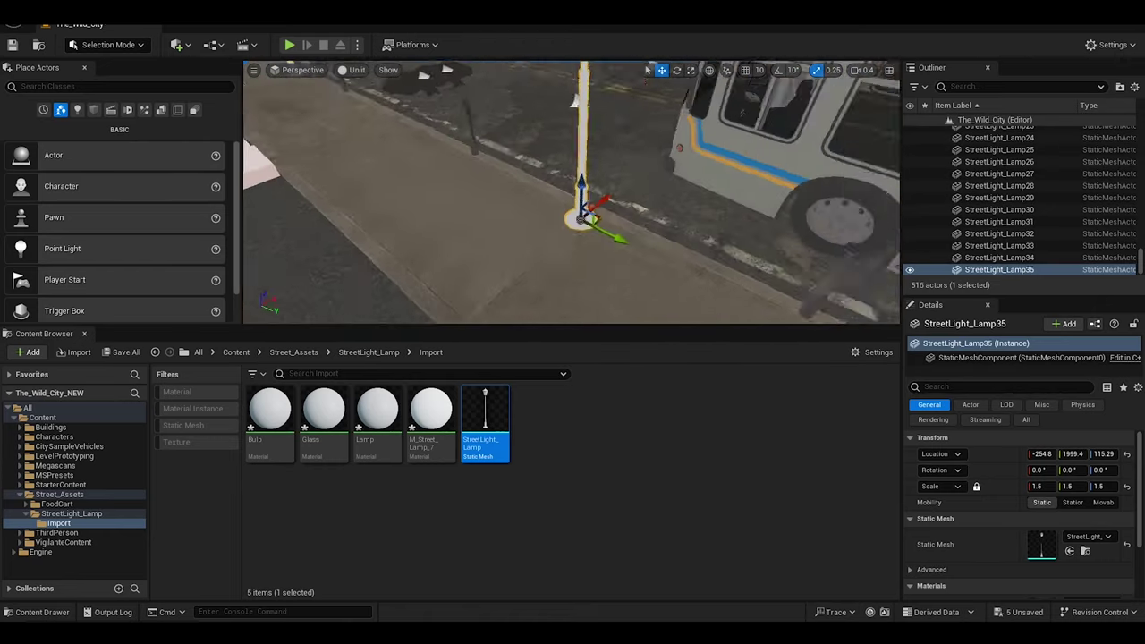
# Add a new lamp copy on the sidewalk and slide it further down the street
pyautogui.keyDown('alt'); pyautogui.moveTo(750, 256); pyautogui.dragTo(601, 271); pyautogui.keyUp('alt')
pyautogui.moveTo(601, 270)
pyautogui.keyDown('alt'); pyautogui.mouseDown()
pyautogui.moveTo(628, 232)
pyautogui.moveTo(537, 251)
pyautogui.mouseUp(); pyautogui.keyUp('alt')
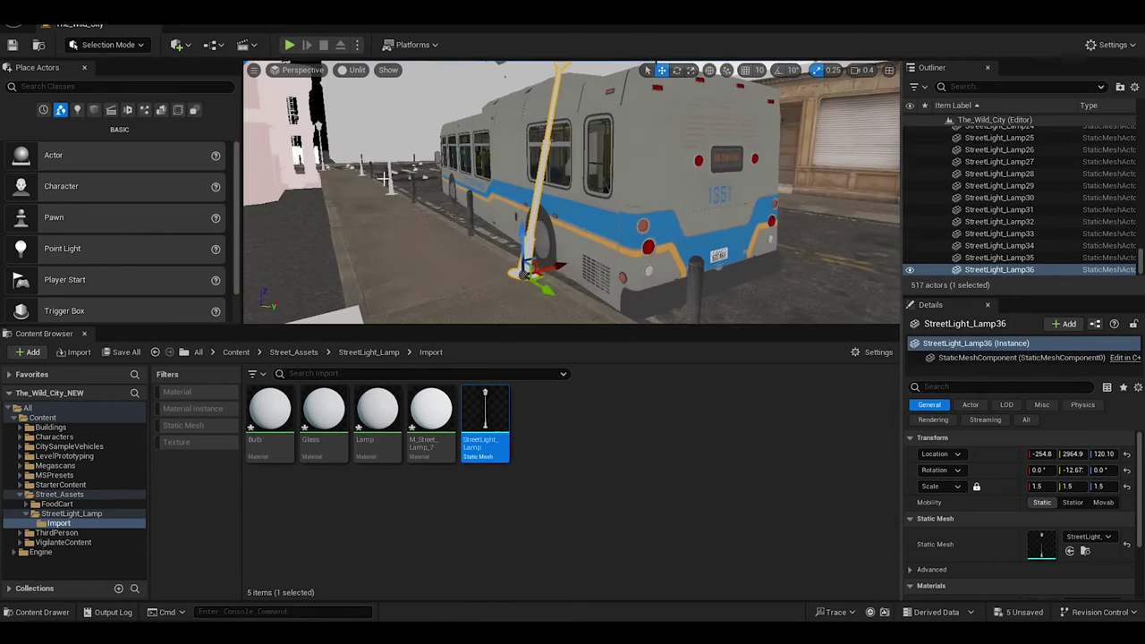
pyautogui.click(514, 193)
pyautogui.keyDown('alt'); pyautogui.moveTo(515, 192); pyautogui.dragTo(349, 179); pyautogui.keyUp('alt')
pyautogui.keyDown('alt'); pyautogui.keyDown('shift'); pyautogui.moveTo(454, 277); pyautogui.dragTo(669, 255); pyautogui.keyUp('shift'); pyautogui.keyUp('alt')
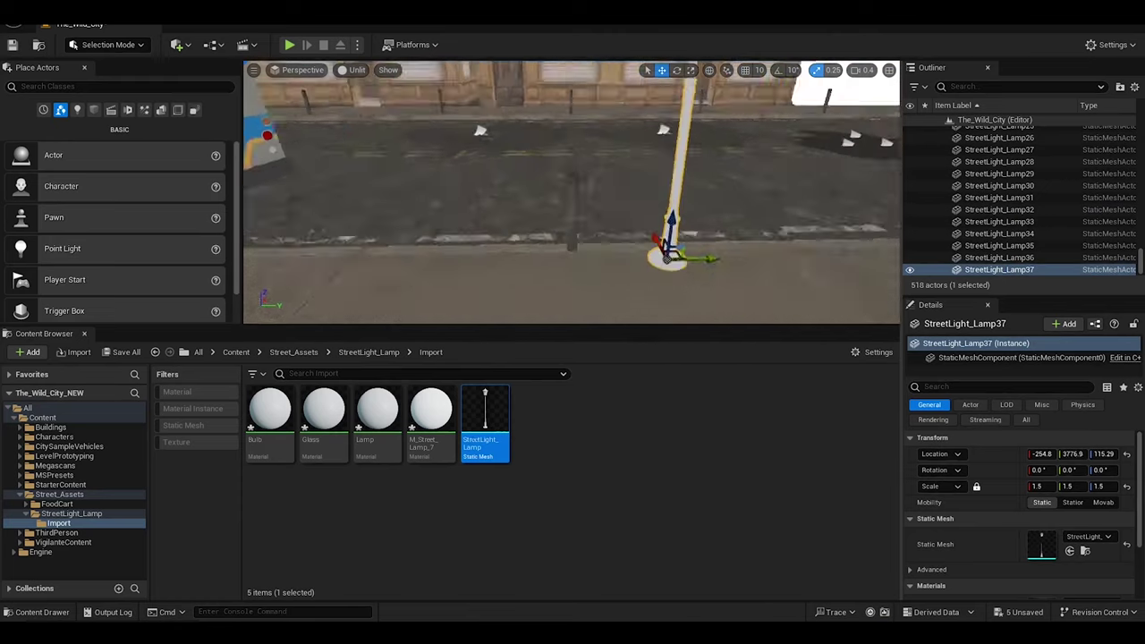
pyautogui.keyDown('alt'); pyautogui.moveTo(828, 219); pyautogui.dragTo(752, 223); pyautogui.keyUp('alt')
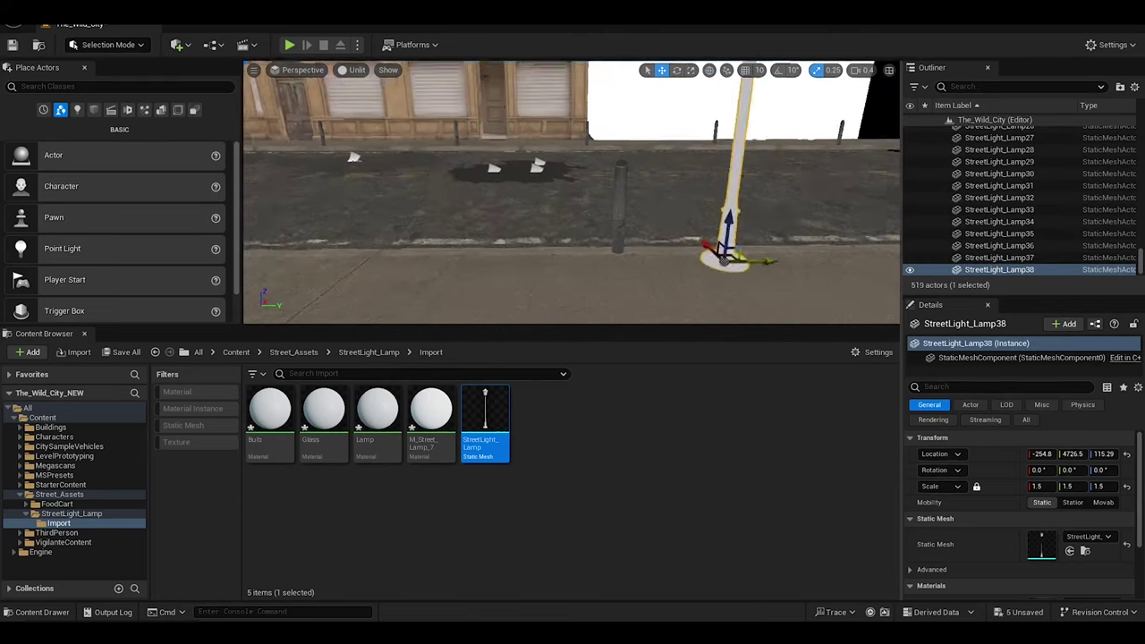
pyautogui.keyDown('alt'); pyautogui.moveTo(574, 171); pyautogui.dragTo(779, 315); pyautogui.keyUp('alt')
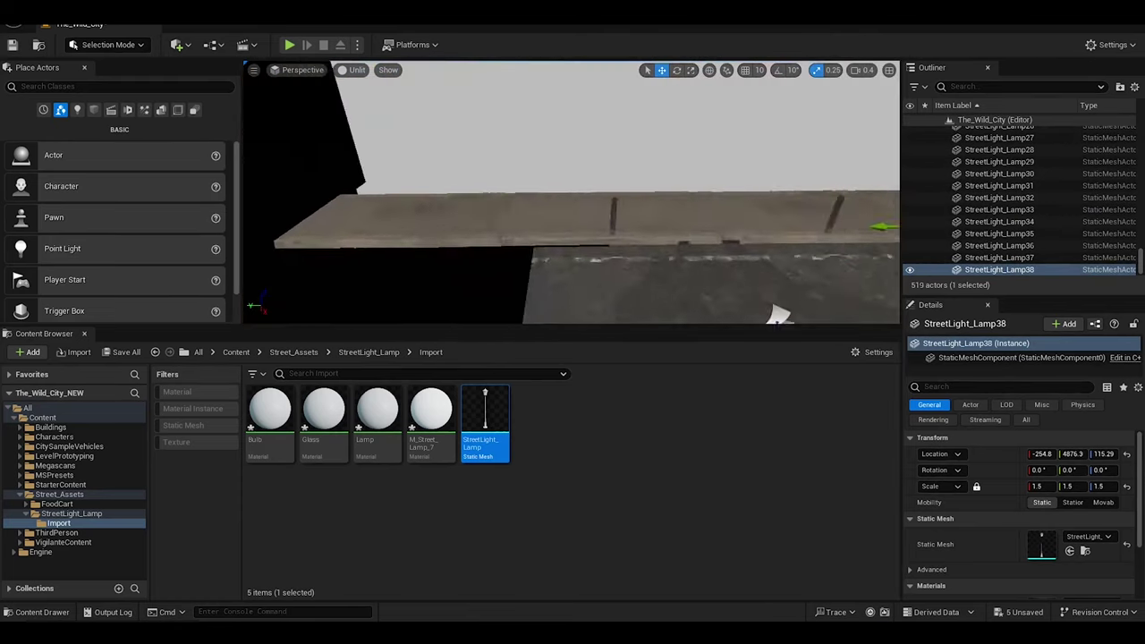
# Select StreetLight_Lamp37 and StreetLight_Lamp38 together
pyautogui.click(606, 278)
pyautogui.keyDown('alt'); pyautogui.moveTo(607, 278); pyautogui.dragTo(573, 224); pyautogui.keyUp('alt')
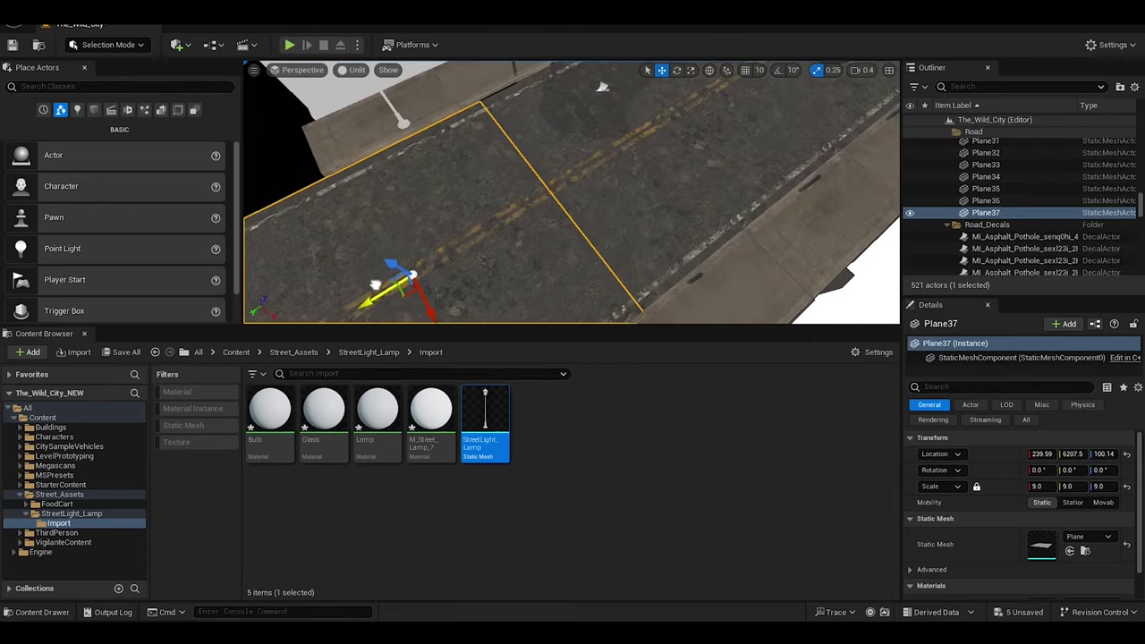
pyautogui.click(402, 126)
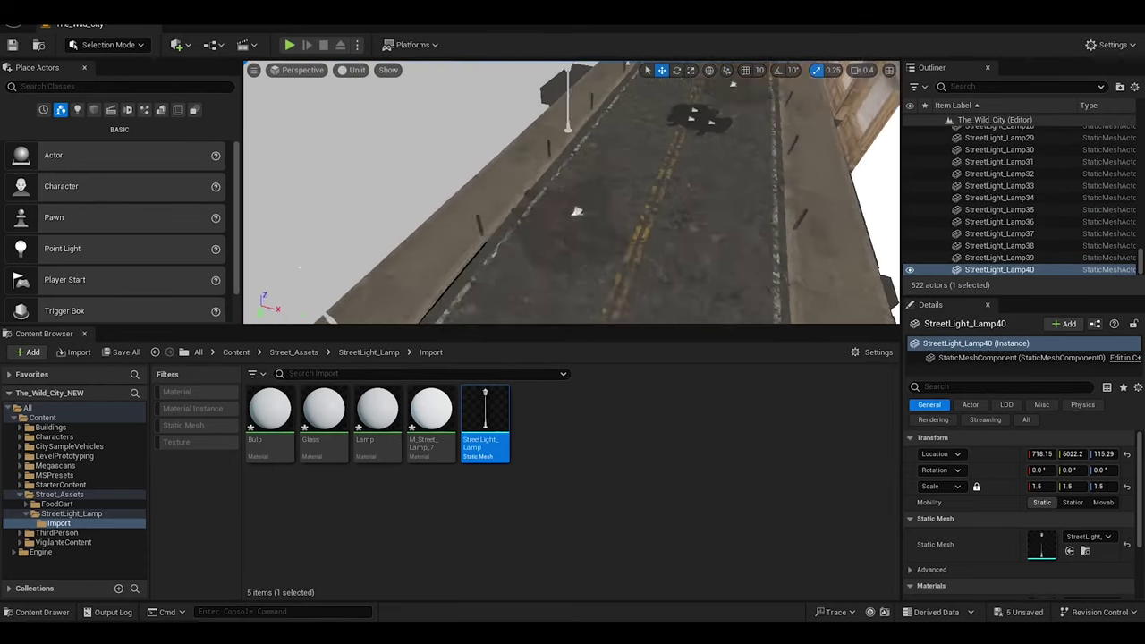
pyautogui.click(624, 240)
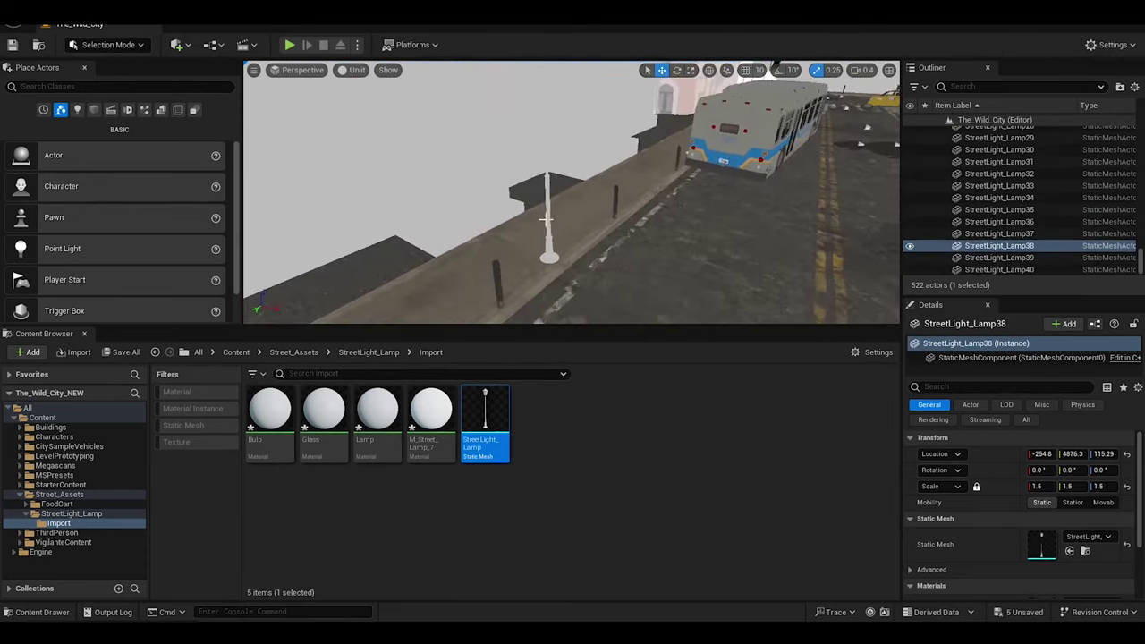
pyautogui.keyDown('alt'); pyautogui.moveTo(546, 218); pyautogui.dragTo(831, 313); pyautogui.keyUp('alt')
# Duplicate four lamps further along the street and place another lamp copy on the sidewalk
pyautogui.moveTo(573, 192); pyautogui.dragTo(626, 233, button='right')
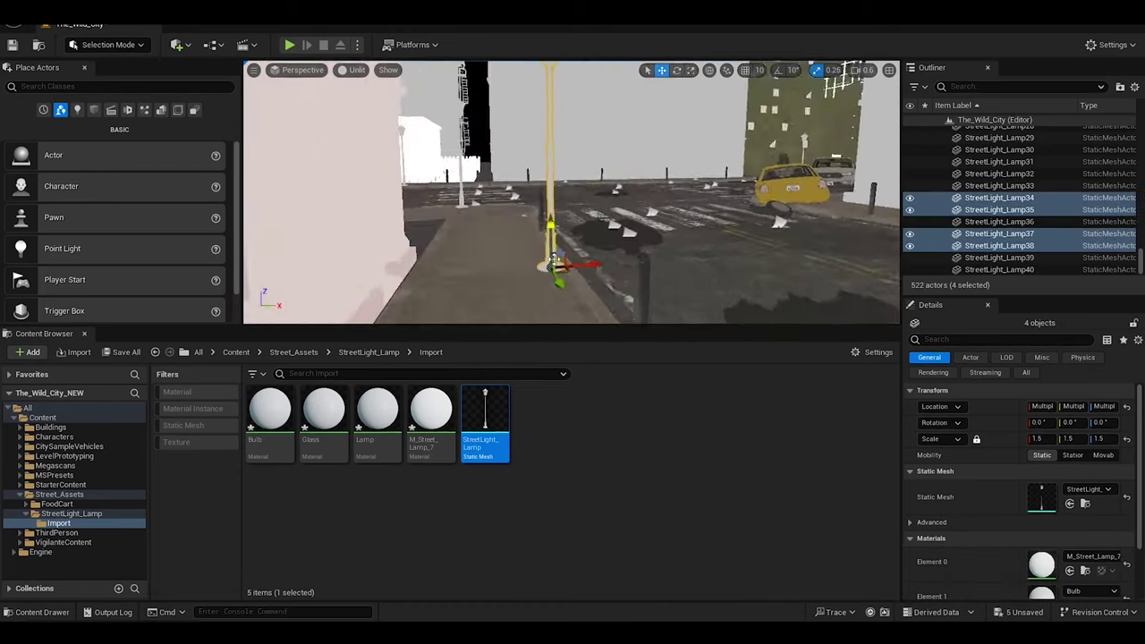
pyautogui.keyDown('alt'); pyautogui.moveTo(627, 233); pyautogui.dragTo(666, 270); pyautogui.keyUp('alt')
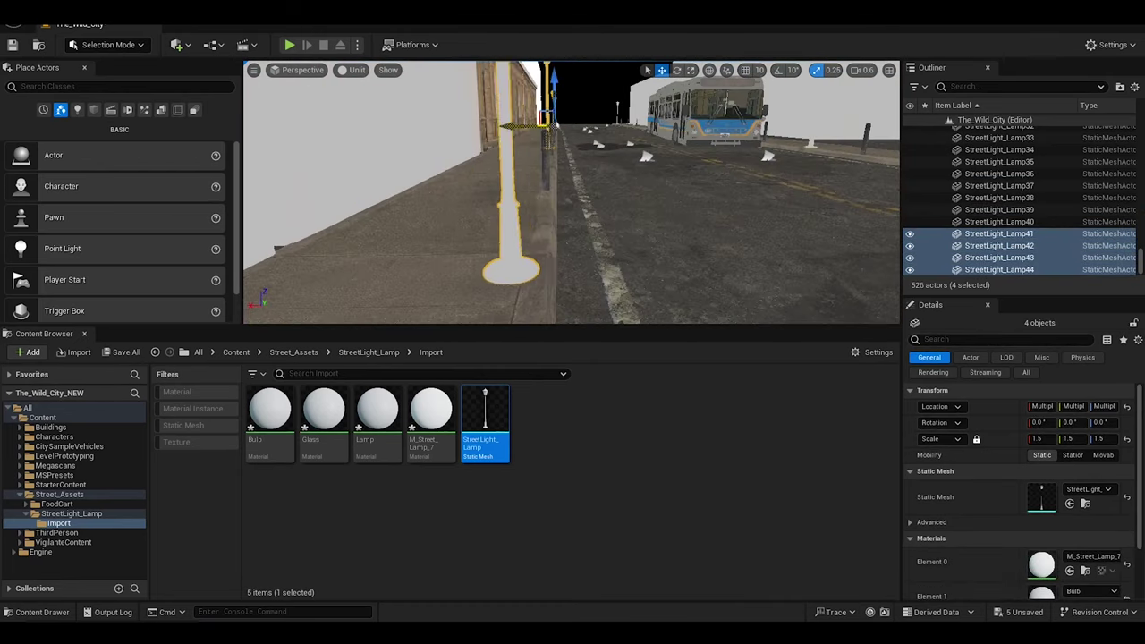
pyautogui.moveTo(485, 421); pyautogui.dragTo(548, 226)
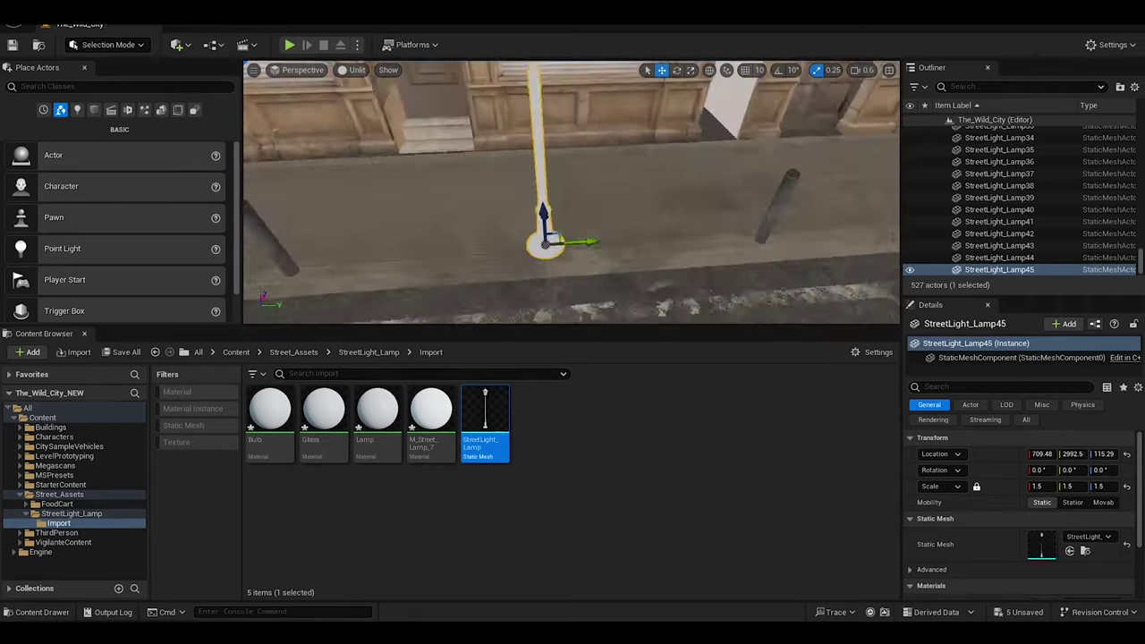
pyautogui.moveTo(796, 253); pyautogui.dragTo(797, 253, button='right')
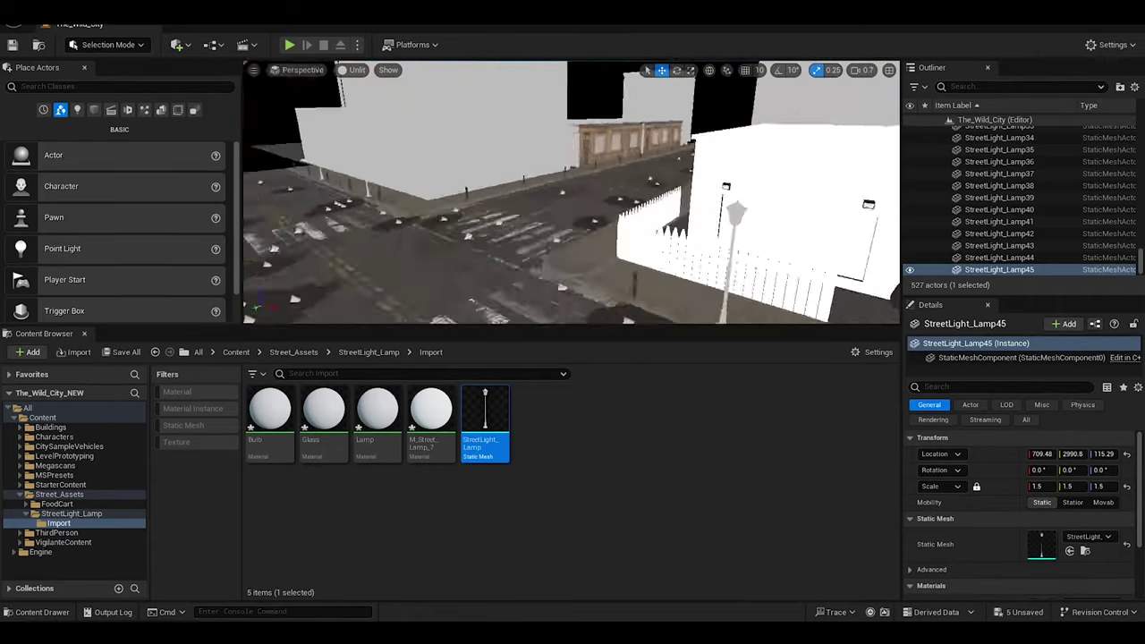
# Copy lamps along a distant sidewalk, then duplicate lamps 46–51 onto another sidewalk
pyautogui.keyDown('alt'); pyautogui.keyDown('shift'); pyautogui.moveTo(796, 253); pyautogui.dragTo(633, 215); pyautogui.keyUp('shift'); pyautogui.keyUp('alt')
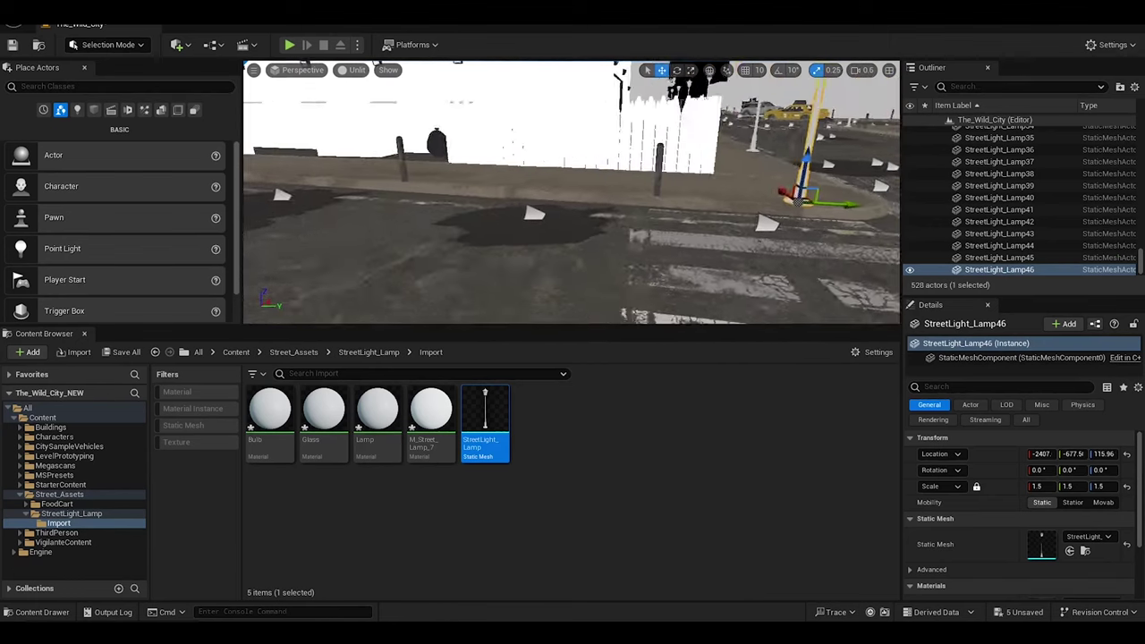
pyautogui.keyDown('alt'); pyautogui.keyDown('shift'); pyautogui.moveTo(641, 283); pyautogui.dragTo(718, 230); pyautogui.keyUp('shift'); pyautogui.keyUp('alt')
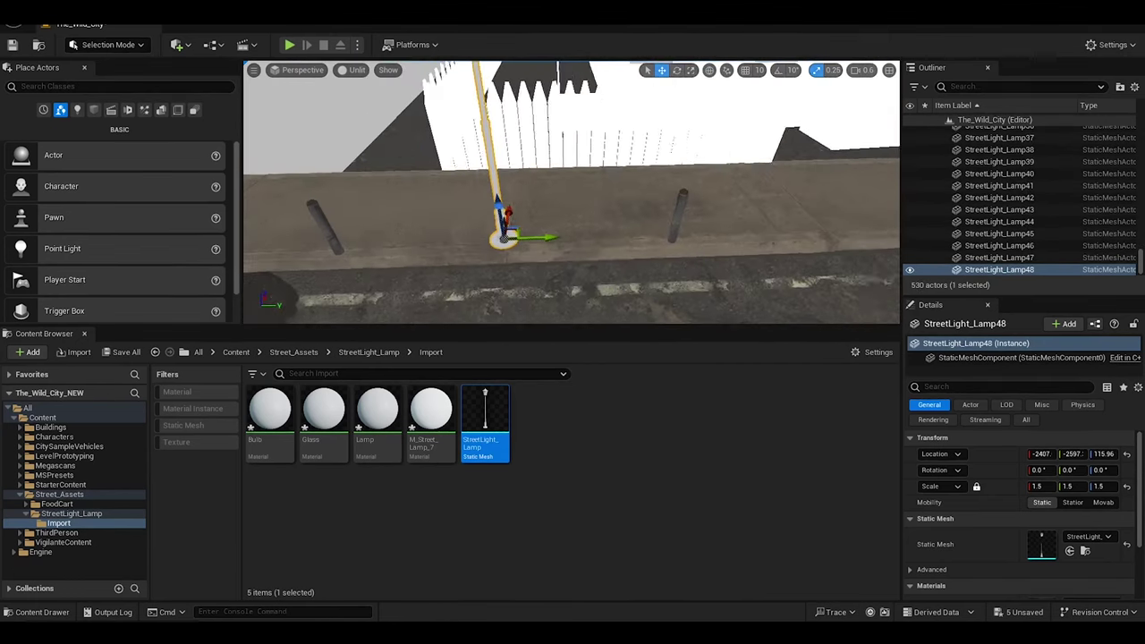
pyautogui.keyDown('alt'); pyautogui.keyDown('shift'); pyautogui.moveTo(591, 237); pyautogui.dragTo(553, 225); pyautogui.keyUp('shift'); pyautogui.keyUp('alt')
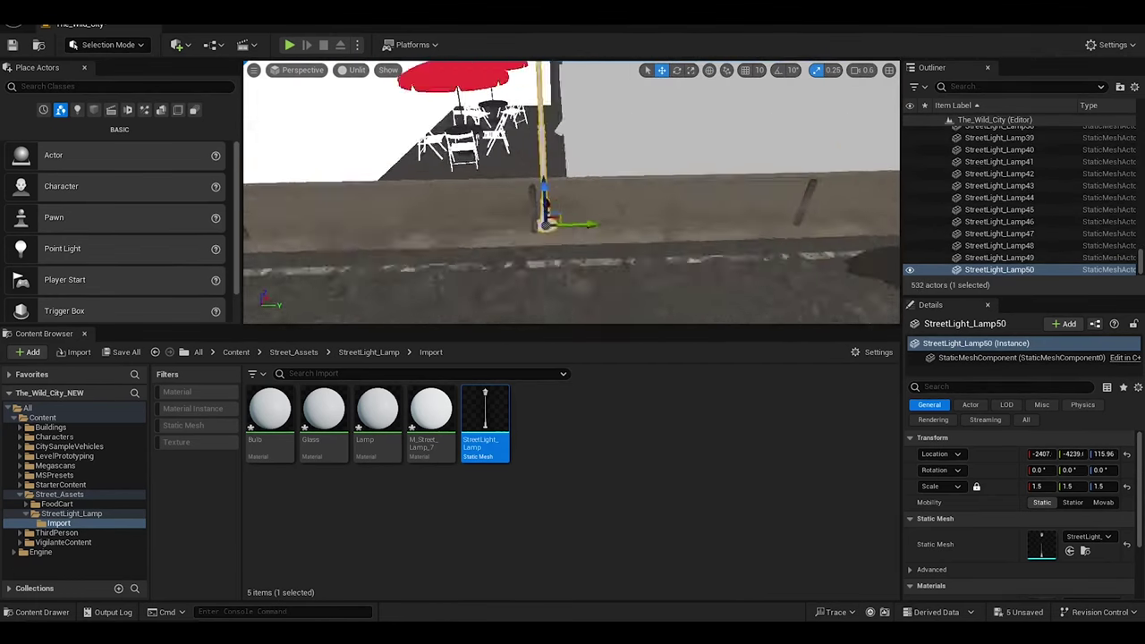
pyautogui.keyDown('shift'); pyautogui.moveTo(421, 226); pyautogui.dragTo(601, 290); pyautogui.keyUp('shift')
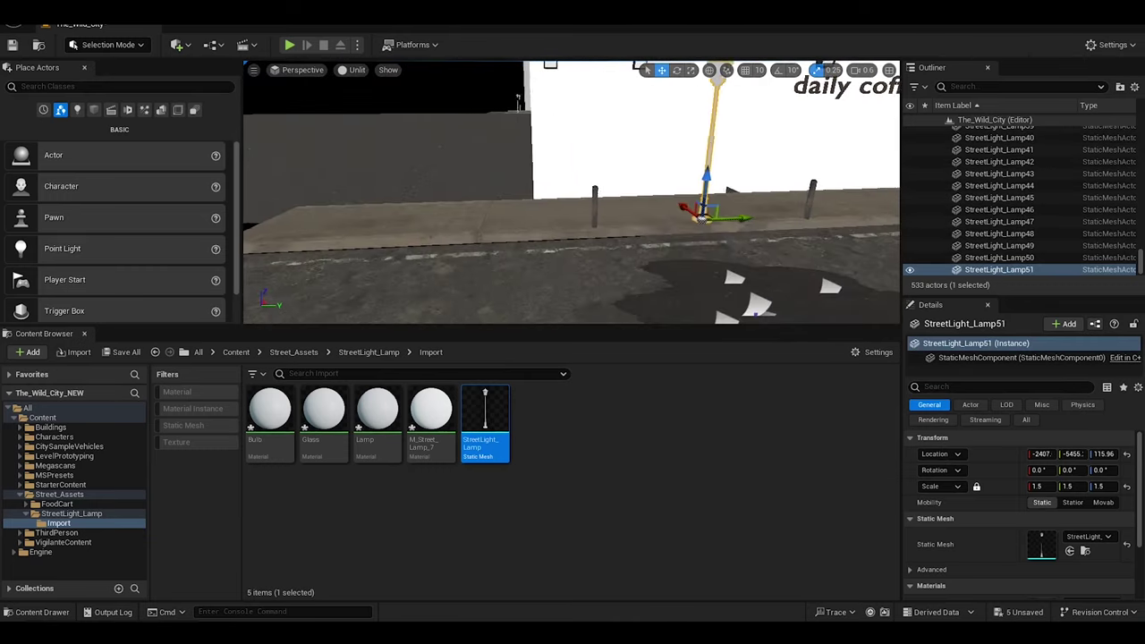
pyautogui.moveTo(405, 69); pyautogui.dragTo(405, 70, button='right')
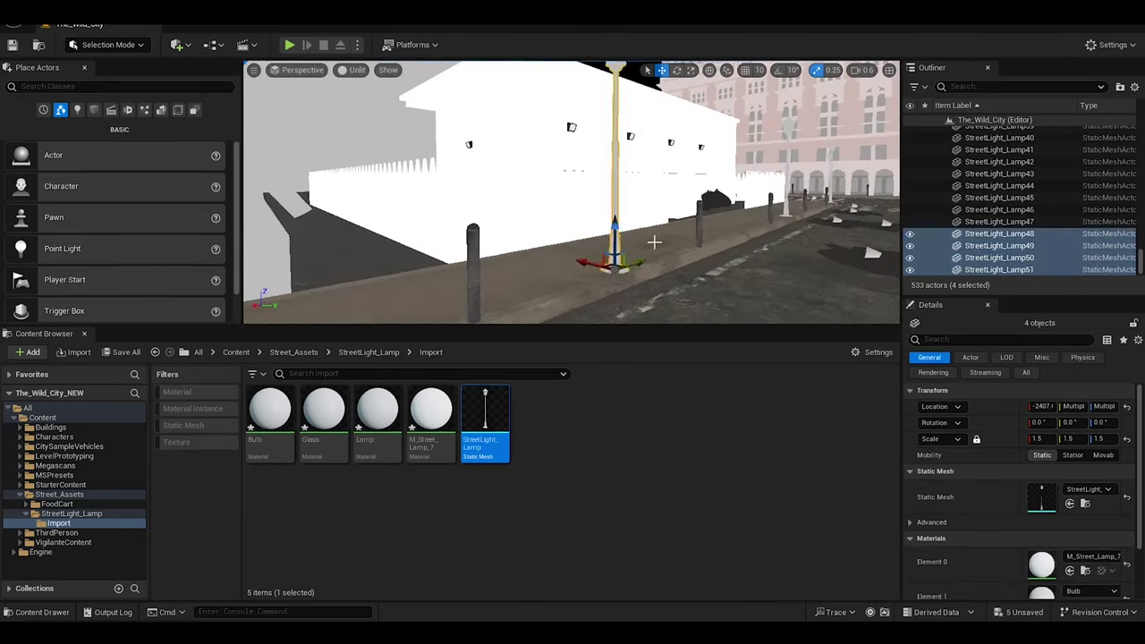
pyautogui.keyDown('alt'); pyautogui.keyDown('shift'); pyautogui.moveTo(844, 295); pyautogui.dragTo(601, 191); pyautogui.keyUp('shift'); pyautogui.keyUp('alt')
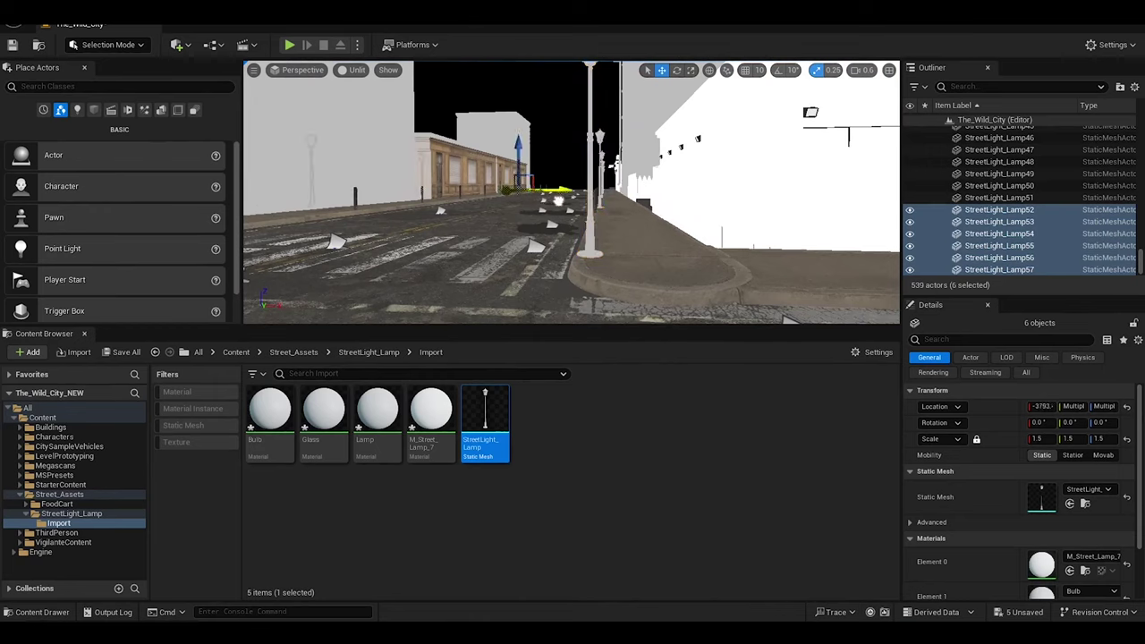
# Switch to lit shading and frame StreetLight_Lamp57 to preview the street
pyautogui.hotkey('alt', '4')
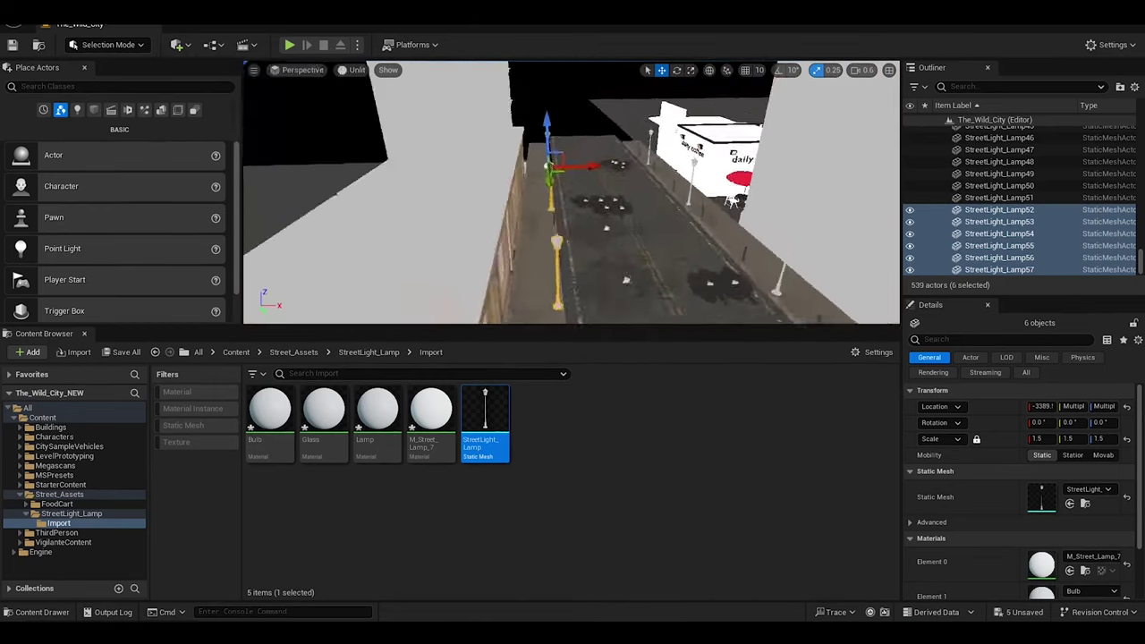
pyautogui.click(999, 269)
pyautogui.moveTo(573, 193); pyautogui.dragTo(573, 193, button='right')
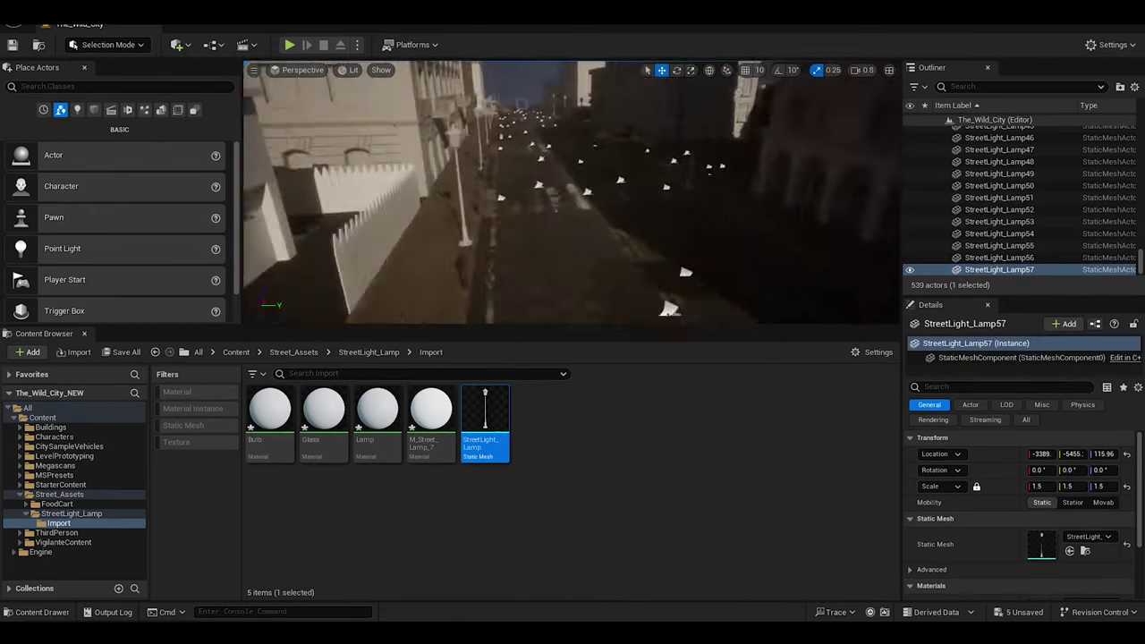
pyautogui.press('f')
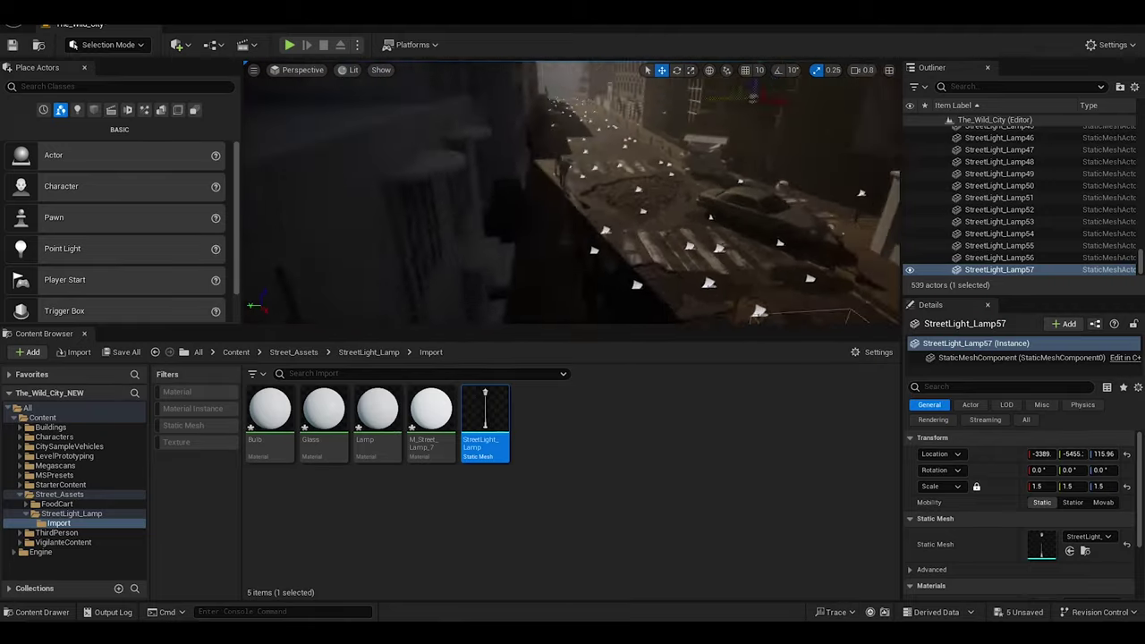
pyautogui.scroll(10, 1092, 223)
# Group all street lamps into a new Outliner folder renamed StreetLights
pyautogui.keyDown('shift'); pyautogui.click(1002, 193); pyautogui.keyUp('shift')
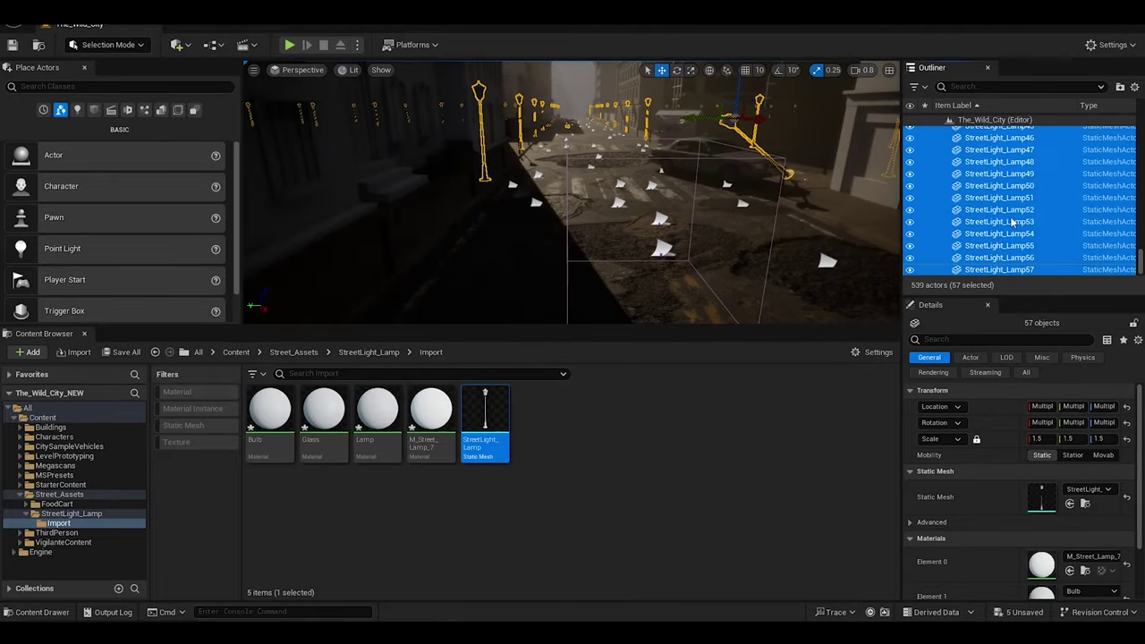
pyautogui.moveTo(1129, 233); pyautogui.dragTo(1129, 193)
pyautogui.click(985, 181)
pyautogui.press('F2')
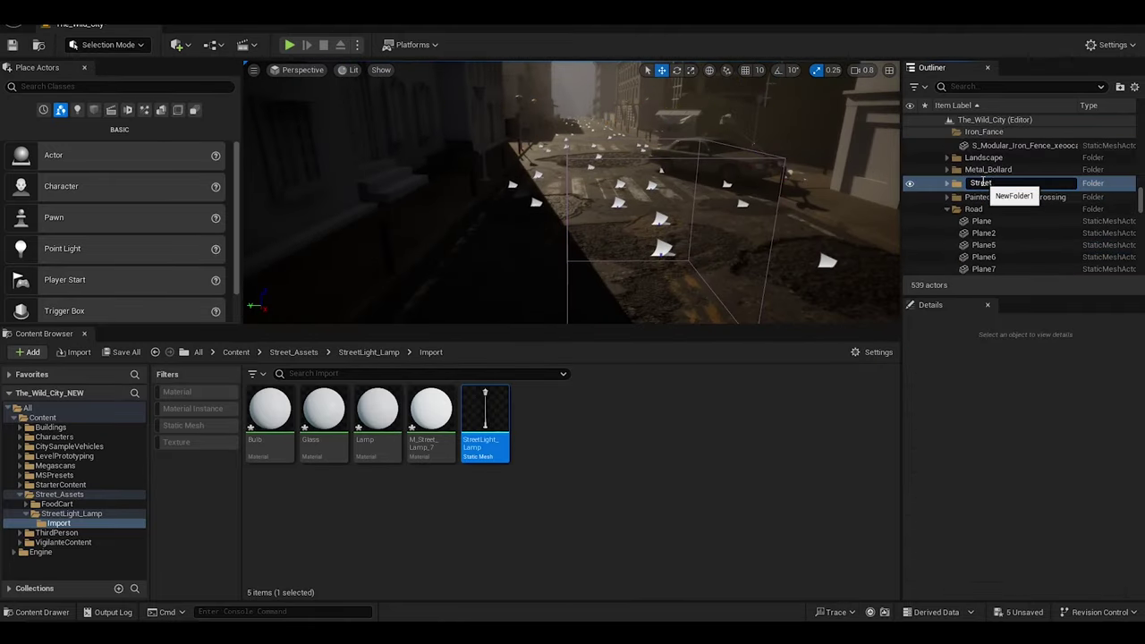
pyautogui.write('StreetLights')
pyautogui.press('Return')
# Inspect Dow_Bl_9_Building1 and buildings 1–7, then collapse the Buildings folder
pyautogui.click(947, 230)
pyautogui.doubleClick(993, 191)
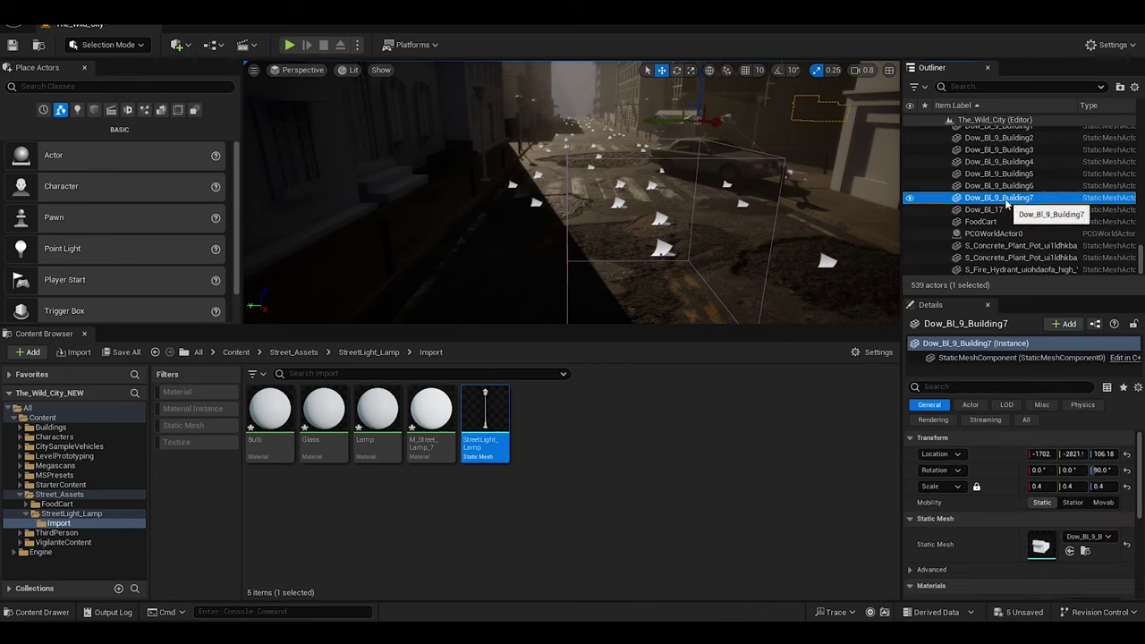
pyautogui.hotkey('ctrl', 'z')
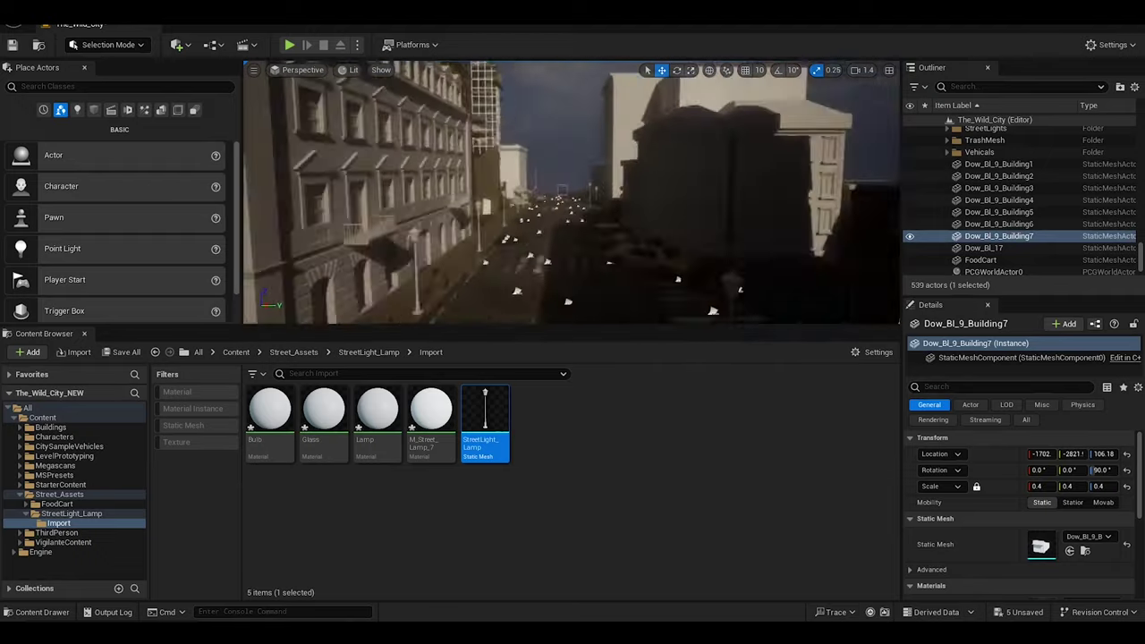
pyautogui.keyDown('shift'); pyautogui.click(998, 165); pyautogui.keyUp('shift')
pyautogui.scroll(15, 1020, 197)
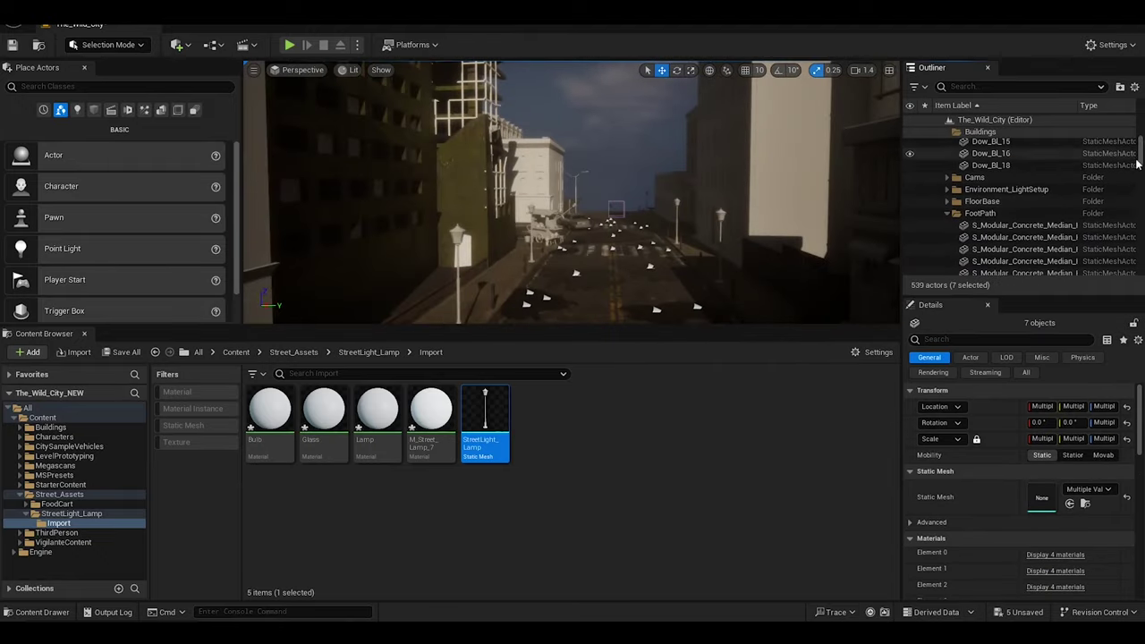
pyautogui.doubleClick(980, 132)
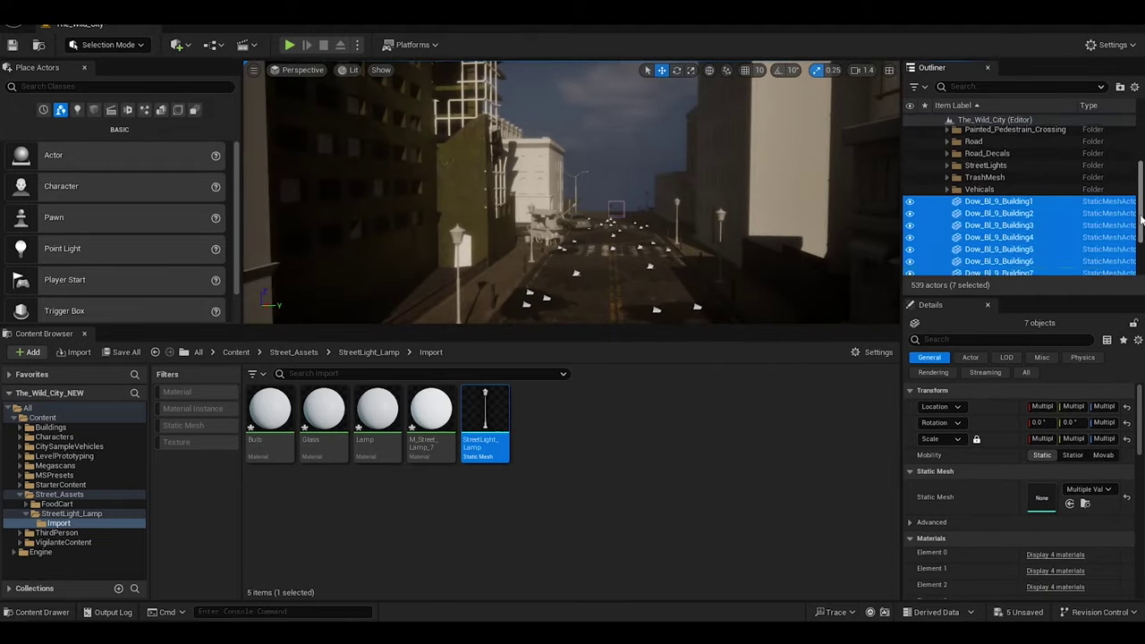
# Focus the view on the concrete plant pot and the fire hydrant
pyautogui.click(947, 150)
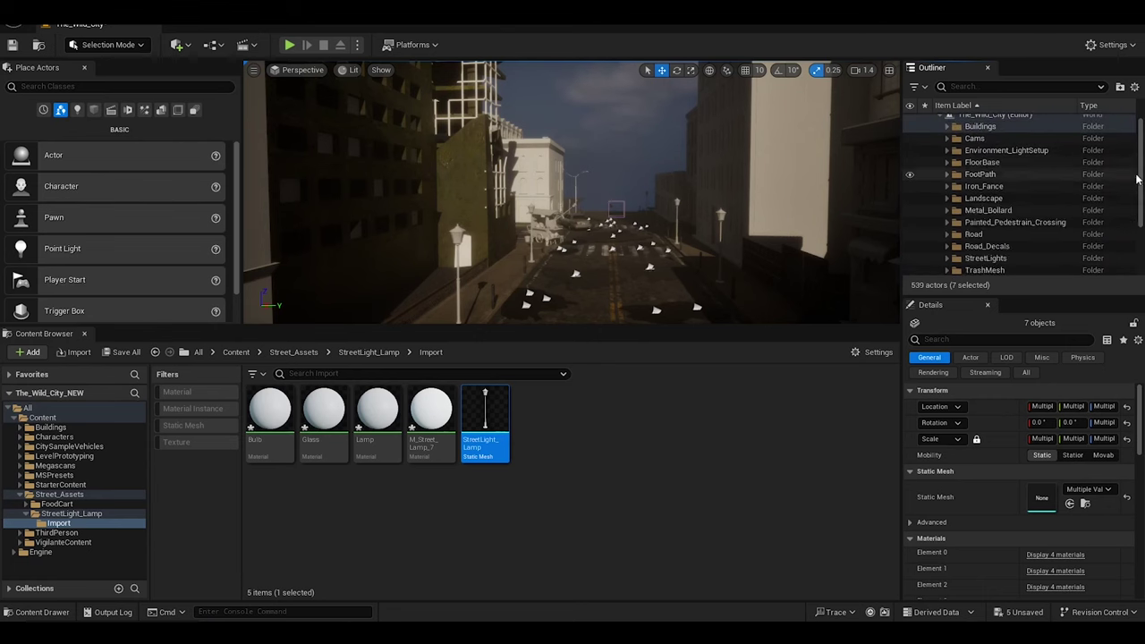
pyautogui.scroll(-5, 1002, 197)
pyautogui.doubleClick(1002, 245)
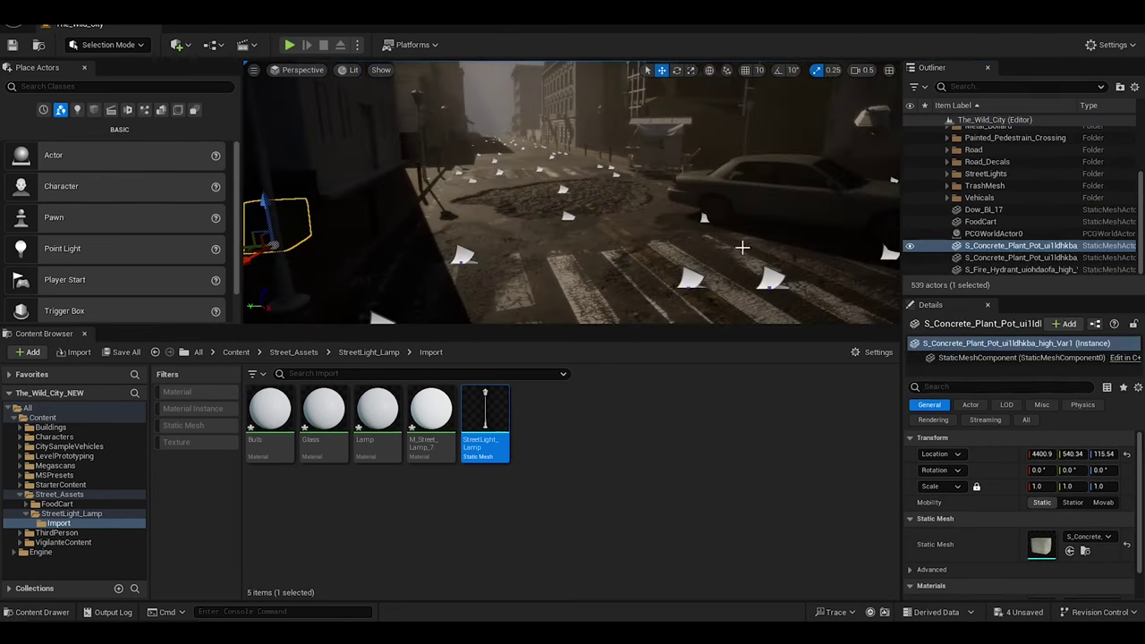
pyautogui.click(1020, 269)
pyautogui.doubleClick(1020, 270)
pyautogui.keyDown('alt'); pyautogui.moveTo(608, 204); pyautogui.dragTo(727, 204); pyautogui.keyUp('alt')
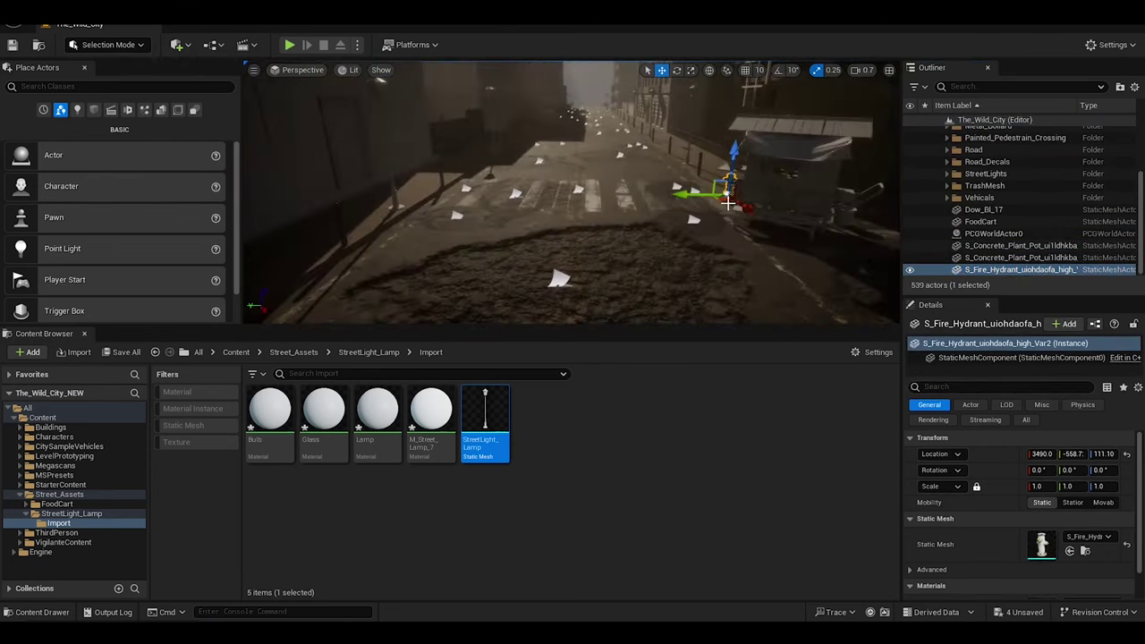
pyautogui.hotkey('alt', 'f')
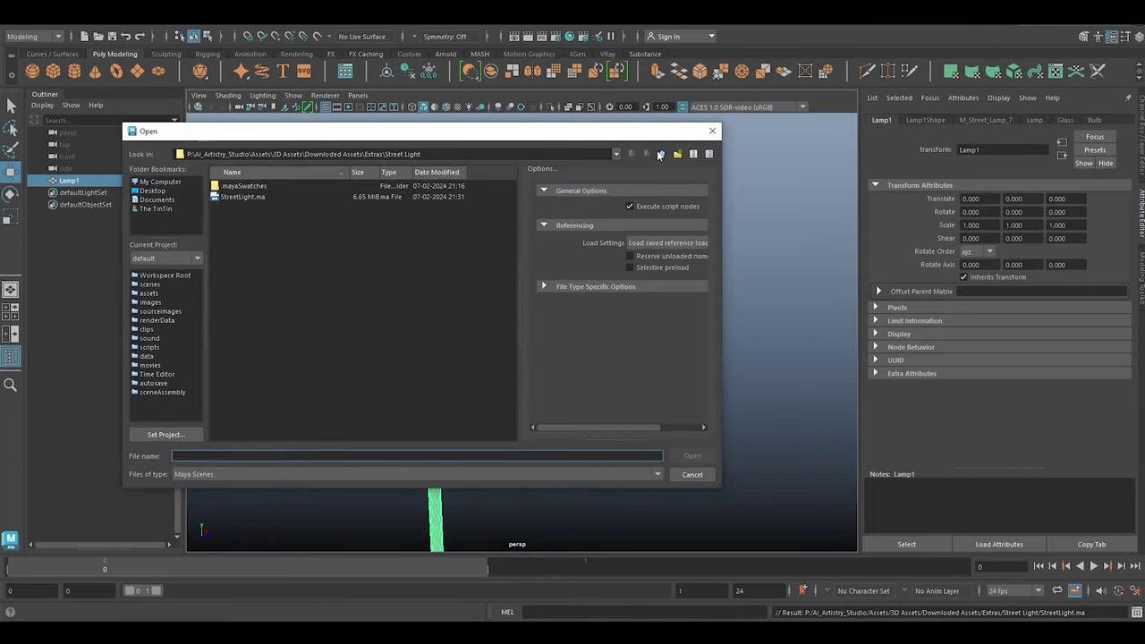
# Open the WirePoles scene, select the poles and start Send to Unreal
pyautogui.doubleClick(226, 218)
pyautogui.click(537, 376)
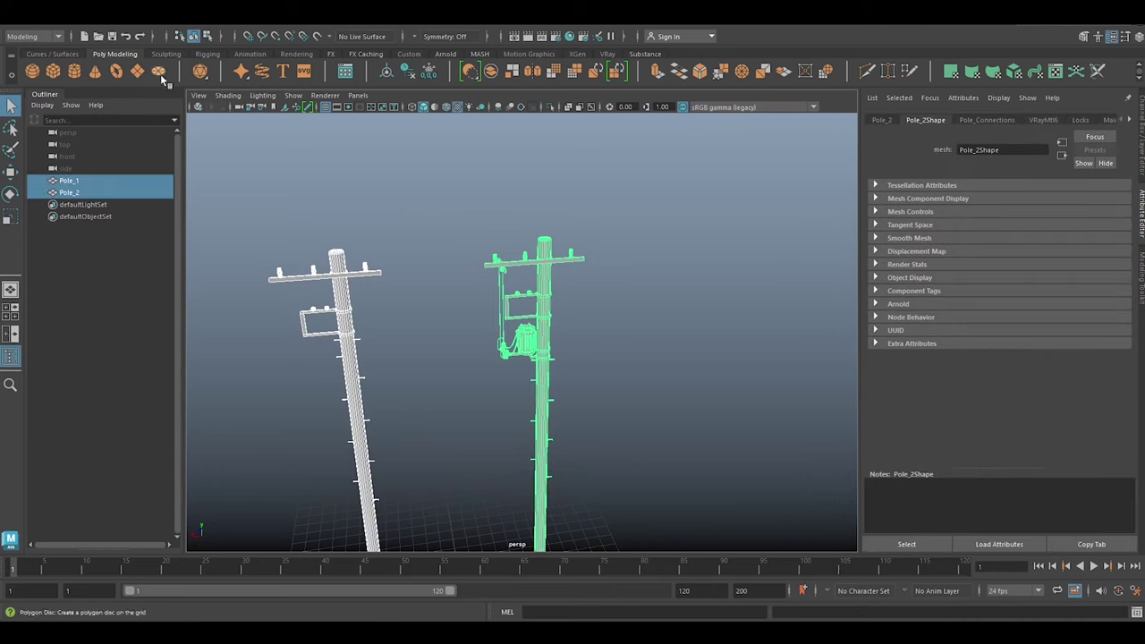
pyautogui.click(18, 16)
pyautogui.moveTo(89, 221)
pyautogui.click(226, 235)
# Export the poles as 'Wire' into Content > Street_Assets > WirePoles
pyautogui.doubleClick(249, 195)
pyautogui.doubleClick(249, 196)
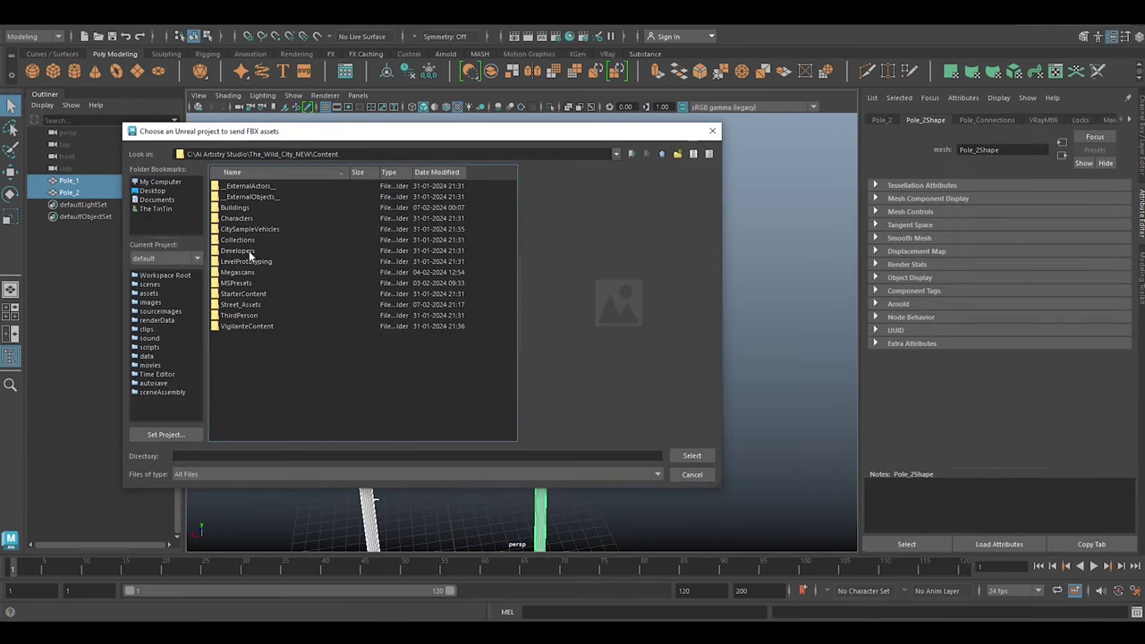
pyautogui.doubleClick(249, 250)
pyautogui.press('Return')
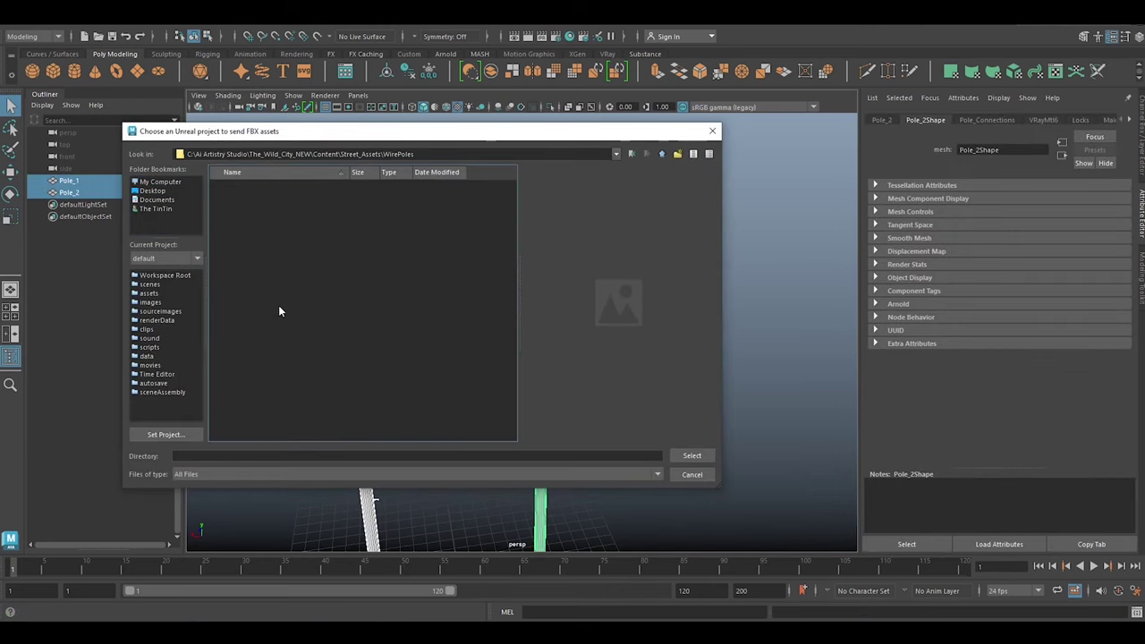
pyautogui.write('WireP')
pyautogui.press('Return')
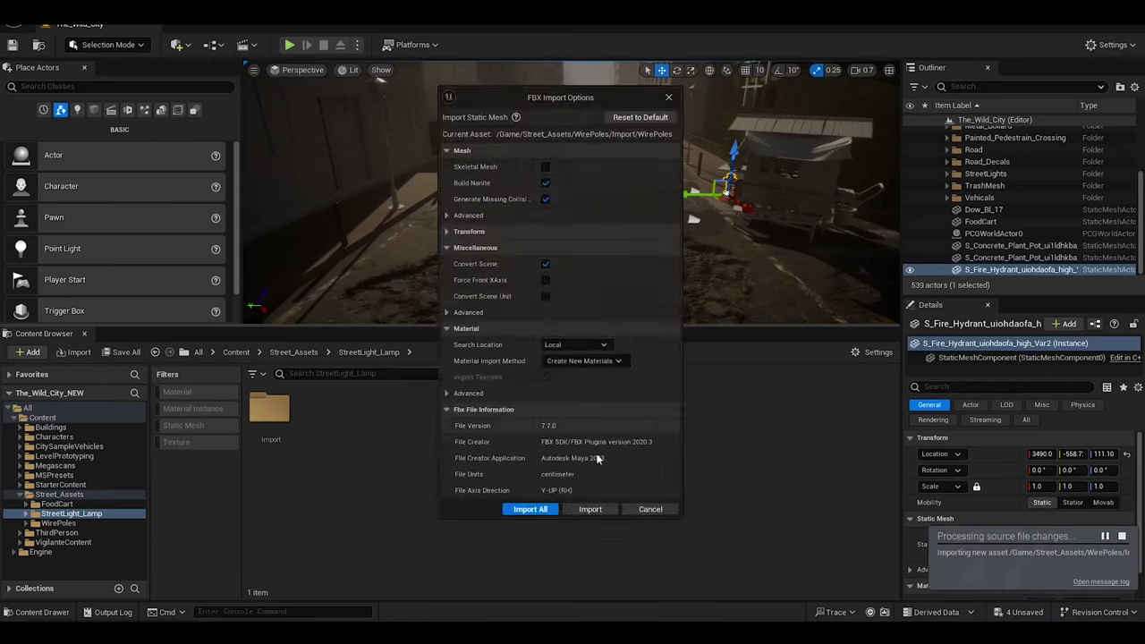
# Place WirePoles_Pole_2 in the level, rotate it -90° on Z and shift it toward the street
pyautogui.doubleClick(264, 405)
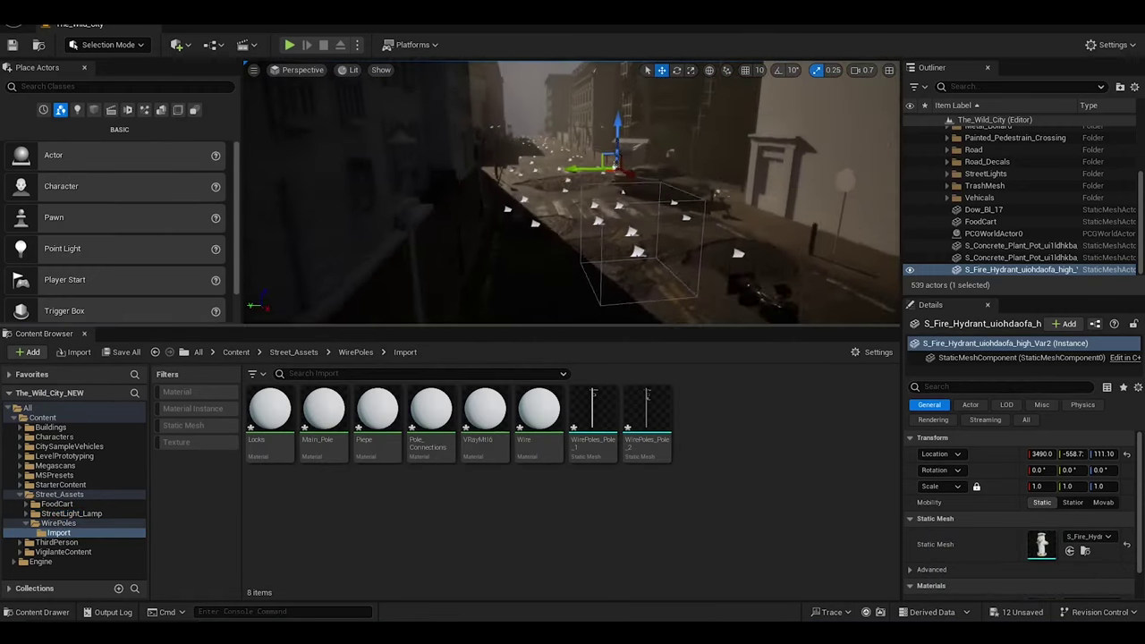
pyautogui.click(647, 416)
pyautogui.moveTo(569, 353); pyautogui.dragTo(511, 295)
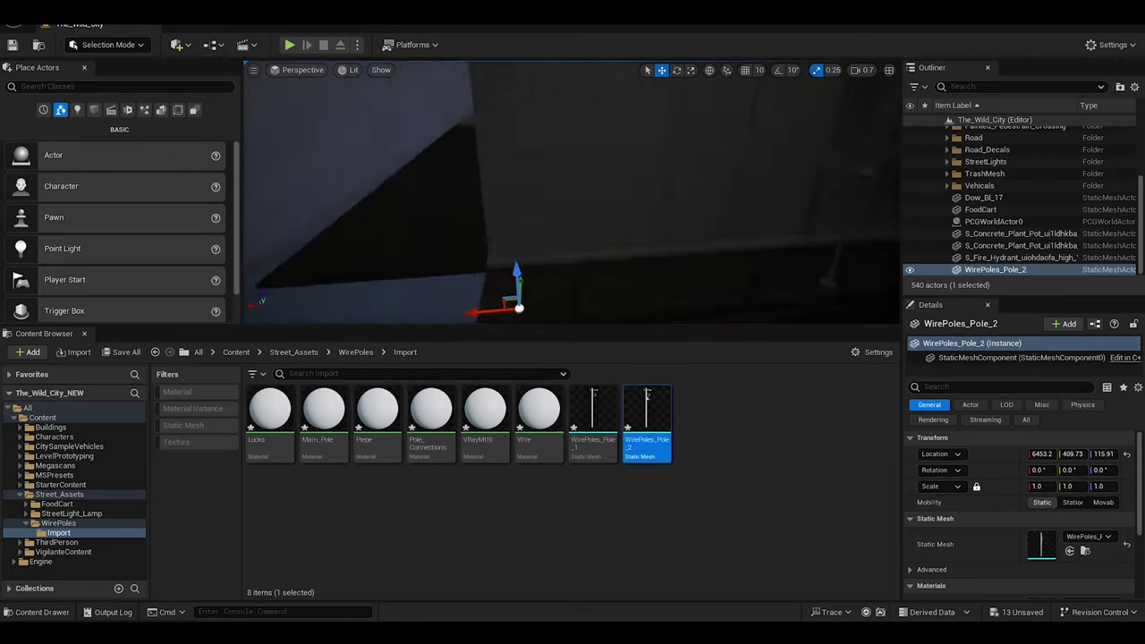
pyautogui.press('f')
pyautogui.write('20.000')
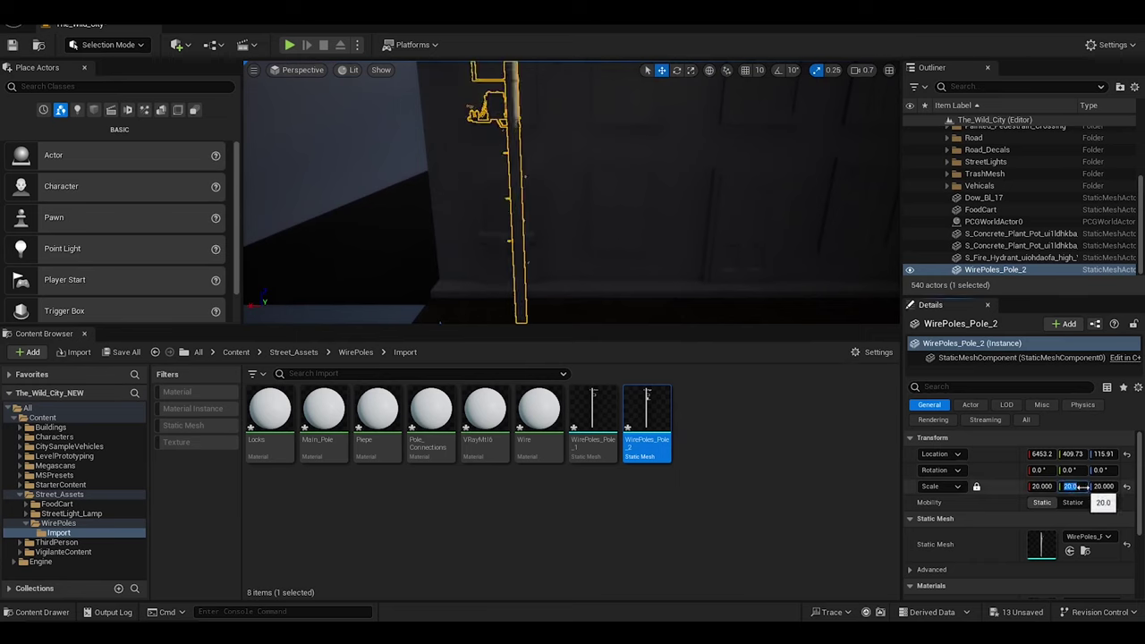
pyautogui.moveTo(412, 192); pyautogui.dragTo(414, 194, button='right')
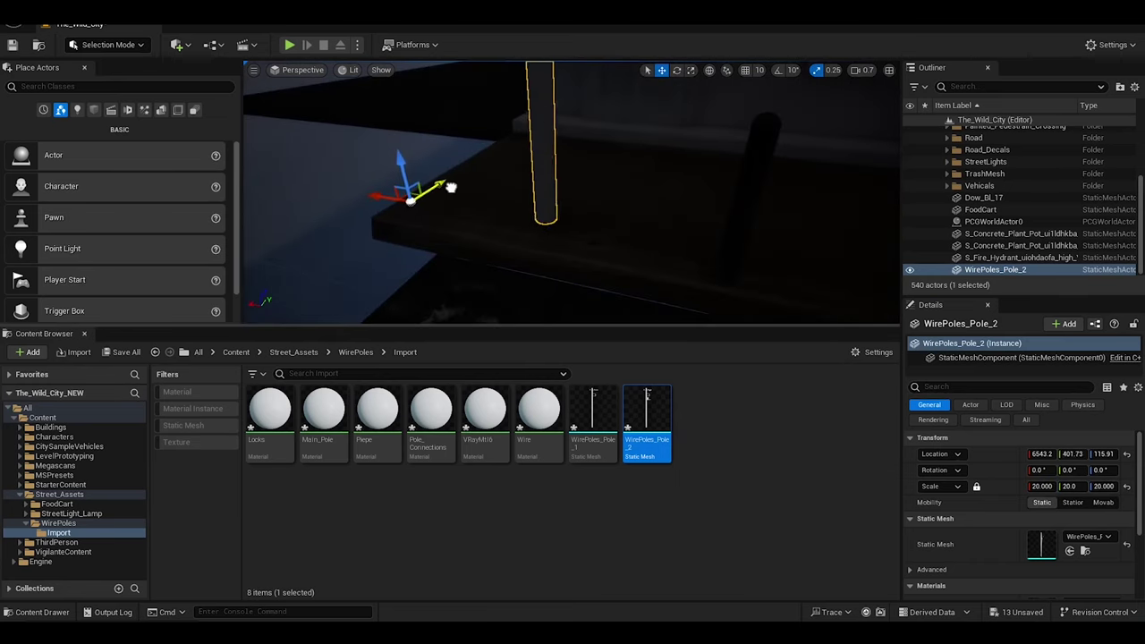
pyautogui.moveTo(420, 231); pyautogui.dragTo(586, 292)
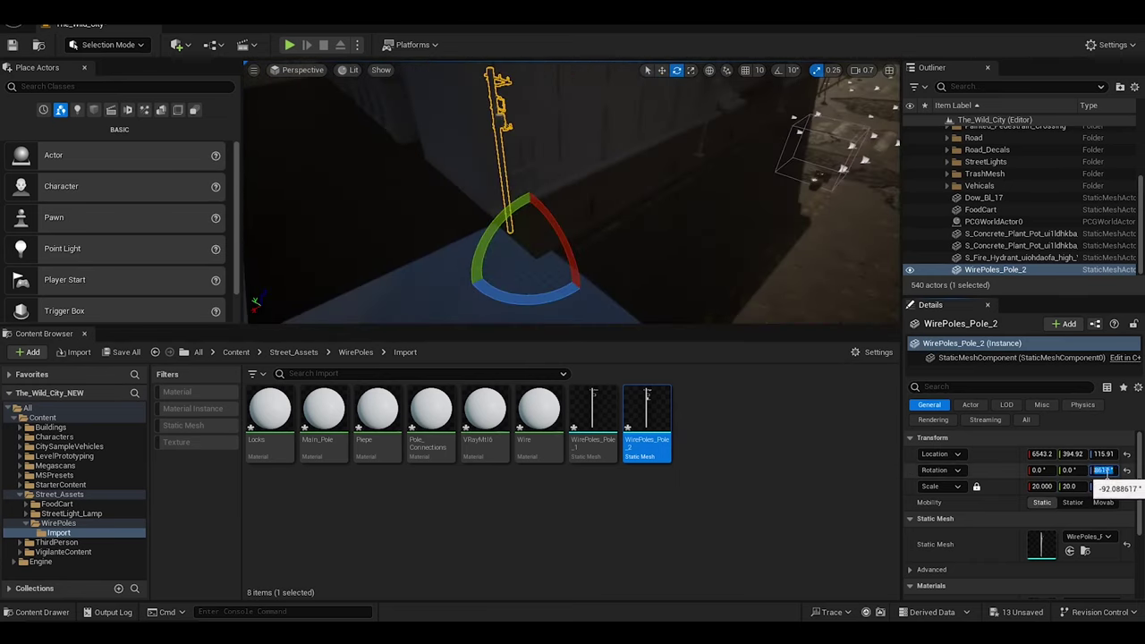
pyautogui.write('-90')
pyautogui.press('Return')
pyautogui.press('w')
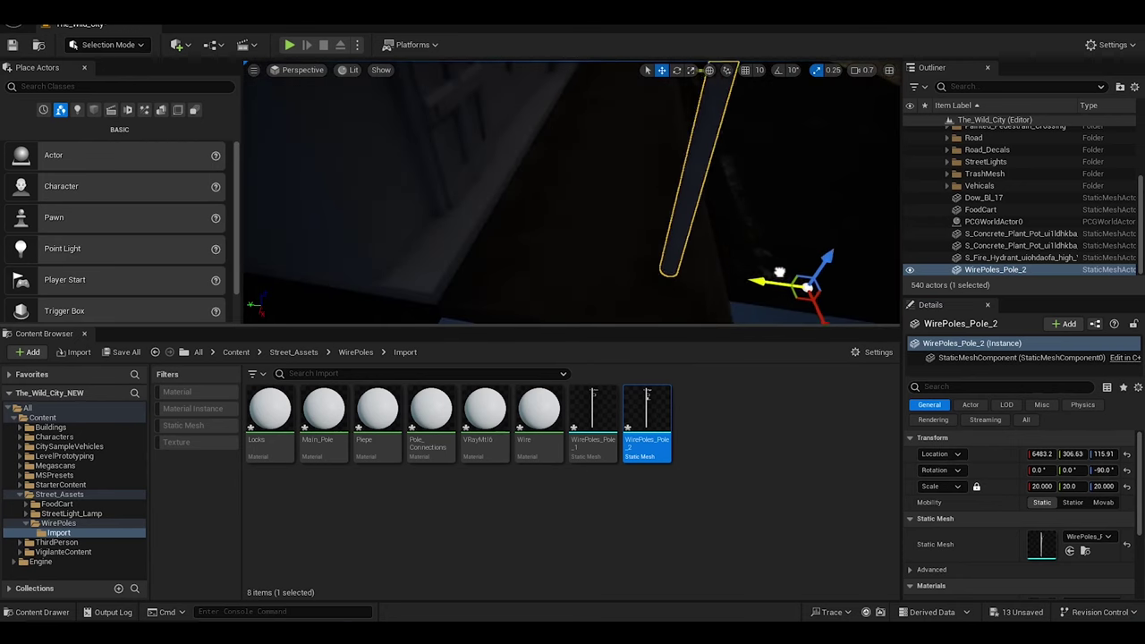
pyautogui.moveTo(779, 272); pyautogui.dragTo(757, 279)
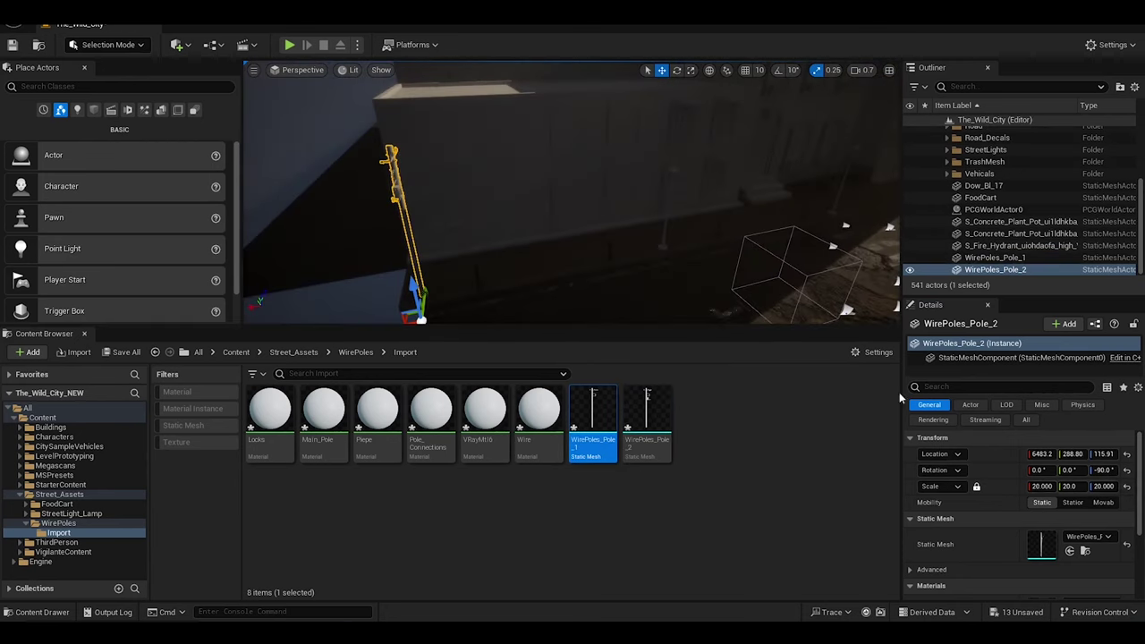
# Give the first pole scale 20 and Z rotation 90, then move it beside the street
pyautogui.scroll(5, 587, 281)
pyautogui.press('Return')
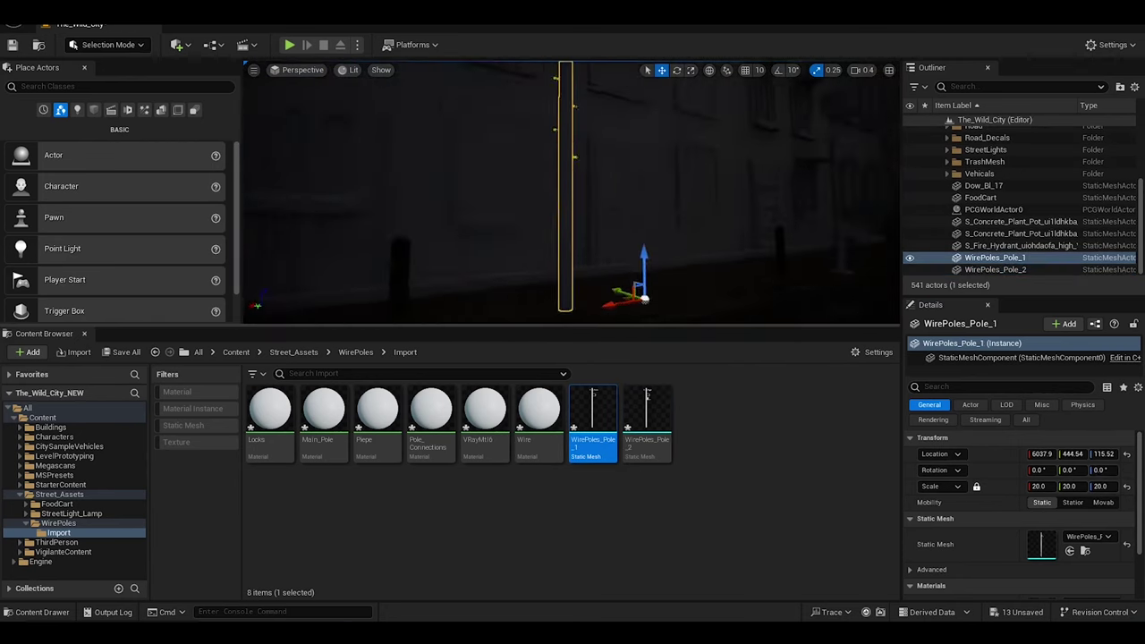
pyautogui.click(1102, 470)
pyautogui.write('90')
pyautogui.press('Return')
pyautogui.scroll(-5, 580, 235)
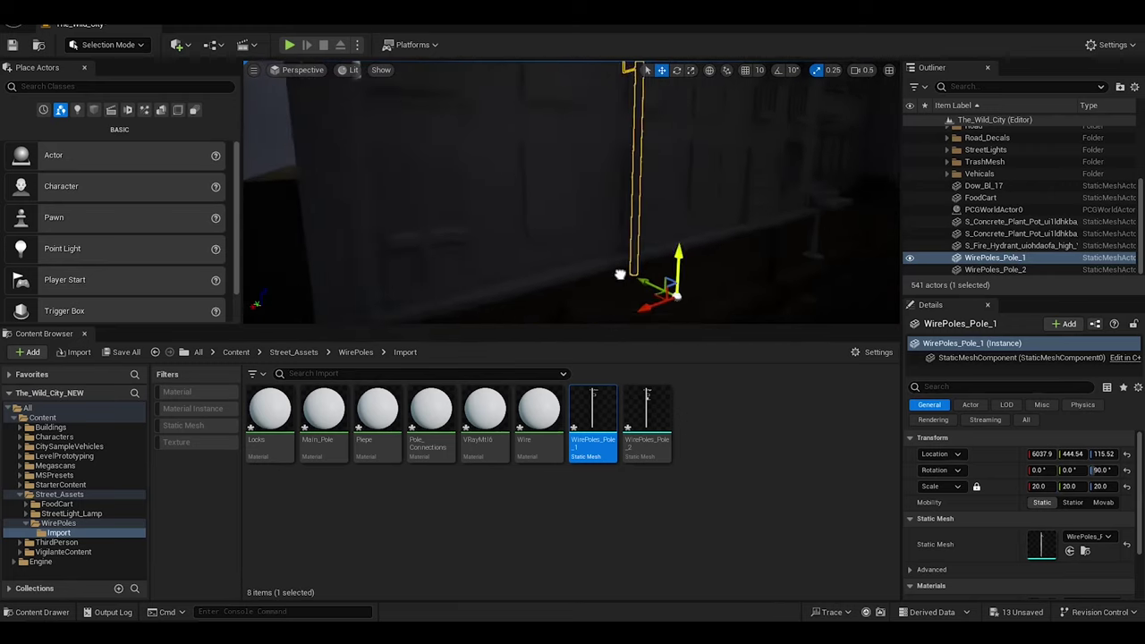
pyautogui.keyDown('shift'); pyautogui.moveTo(606, 242); pyautogui.dragTo(587, 234); pyautogui.keyUp('shift')
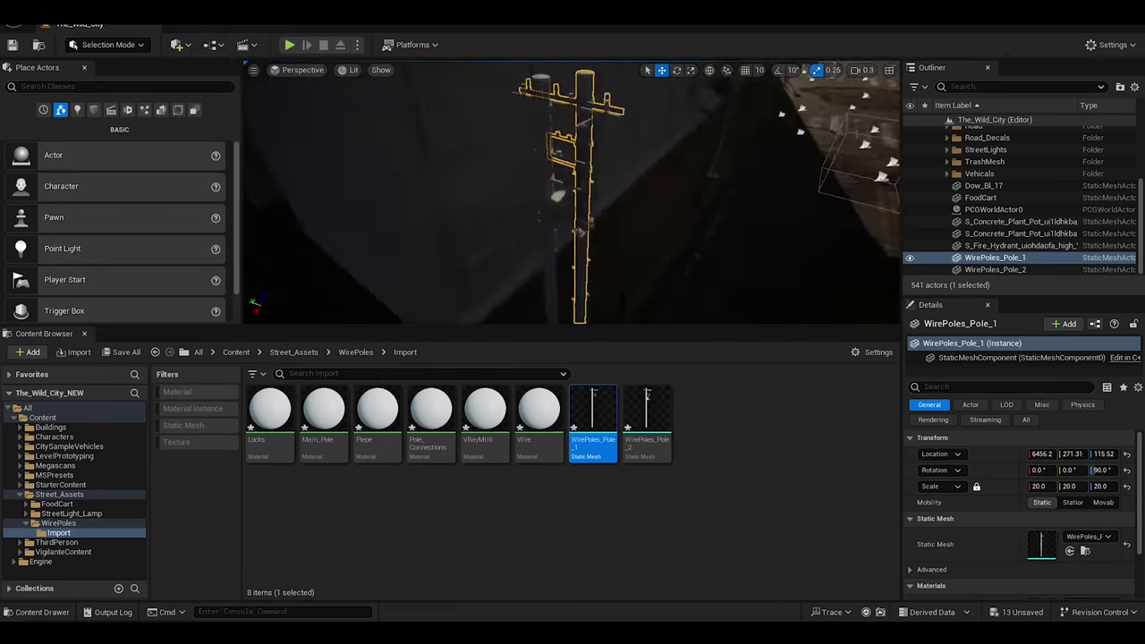
pyautogui.press('f')
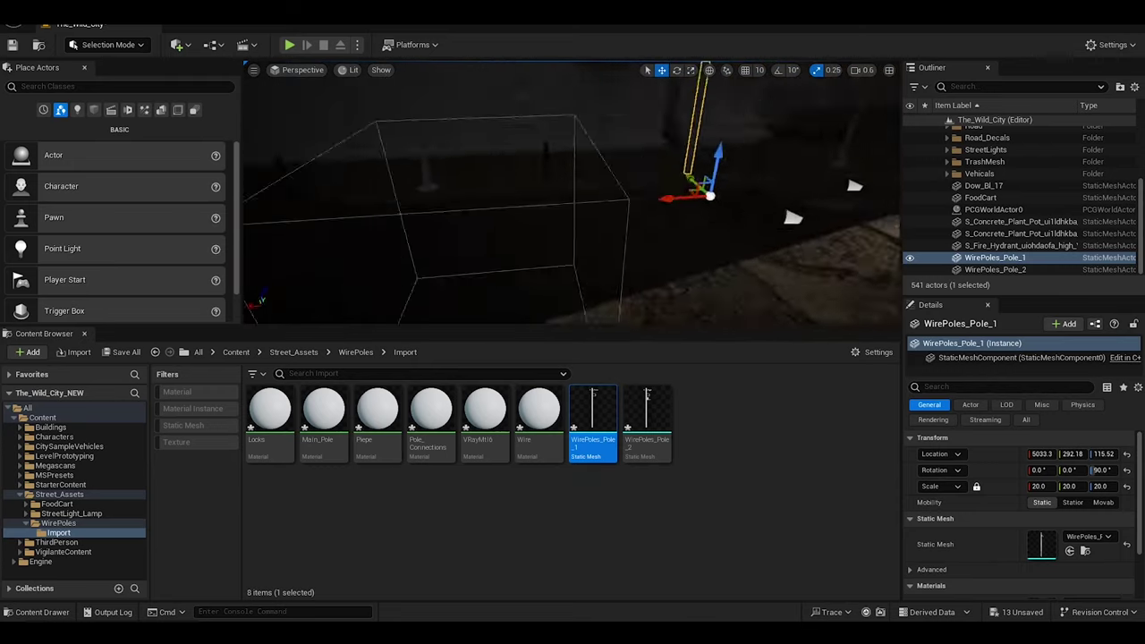
pyautogui.scroll(3, 571, 193)
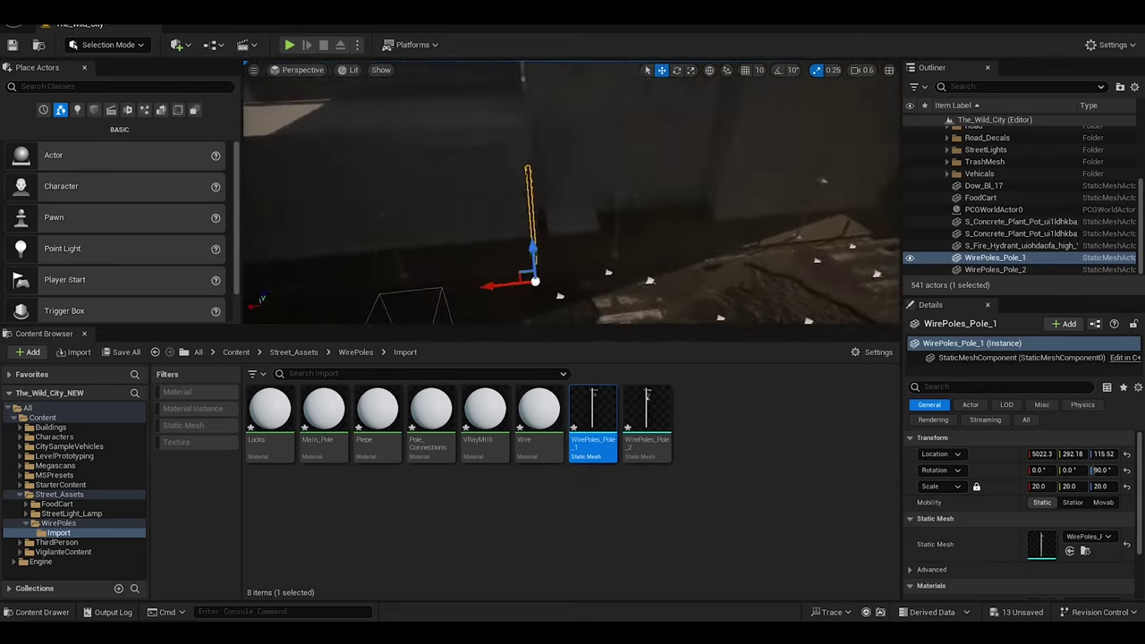
# Duplicate both wire poles and place the copies further down the street
pyautogui.keyDown('ctrl'); pyautogui.click(995, 256); pyautogui.keyUp('ctrl')
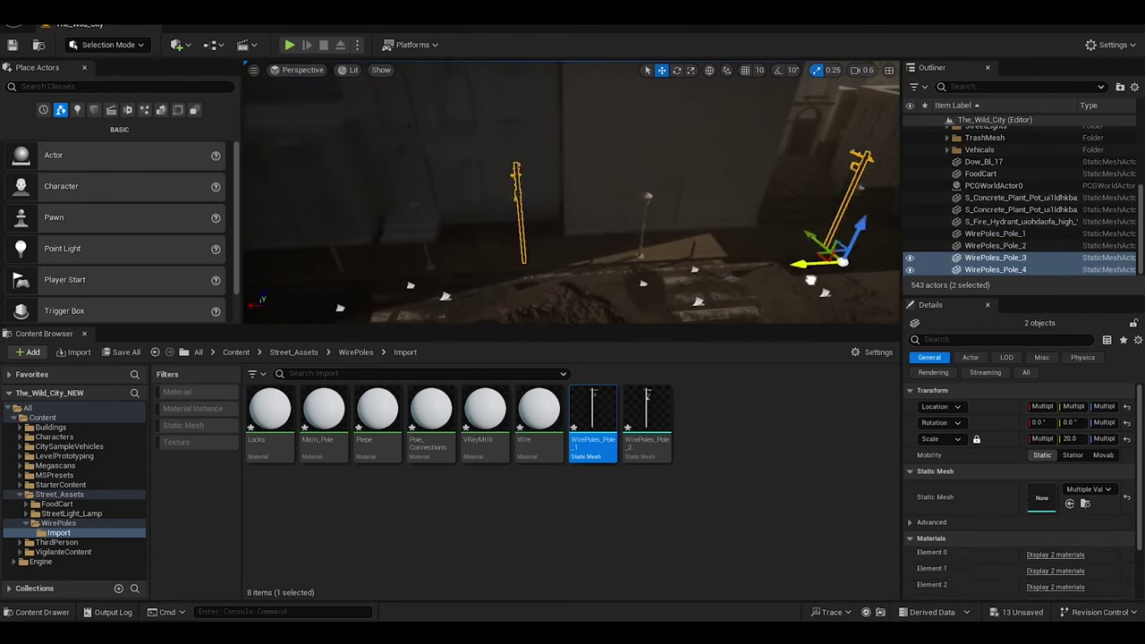
pyautogui.press('f')
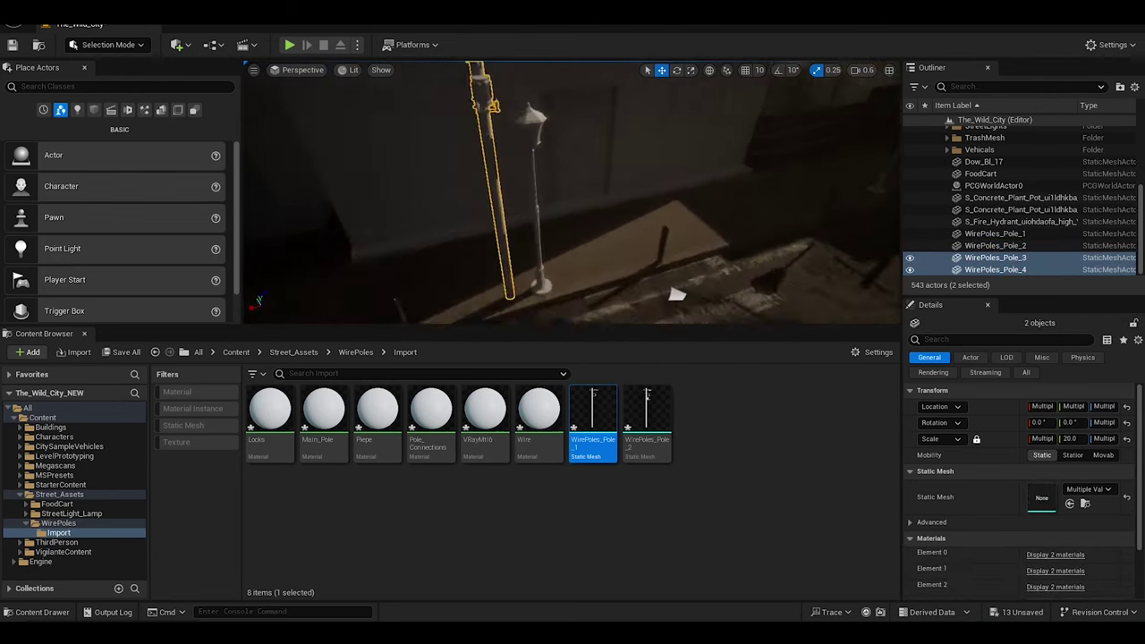
pyautogui.moveTo(572, 192); pyautogui.dragTo(537, 179, button='right')
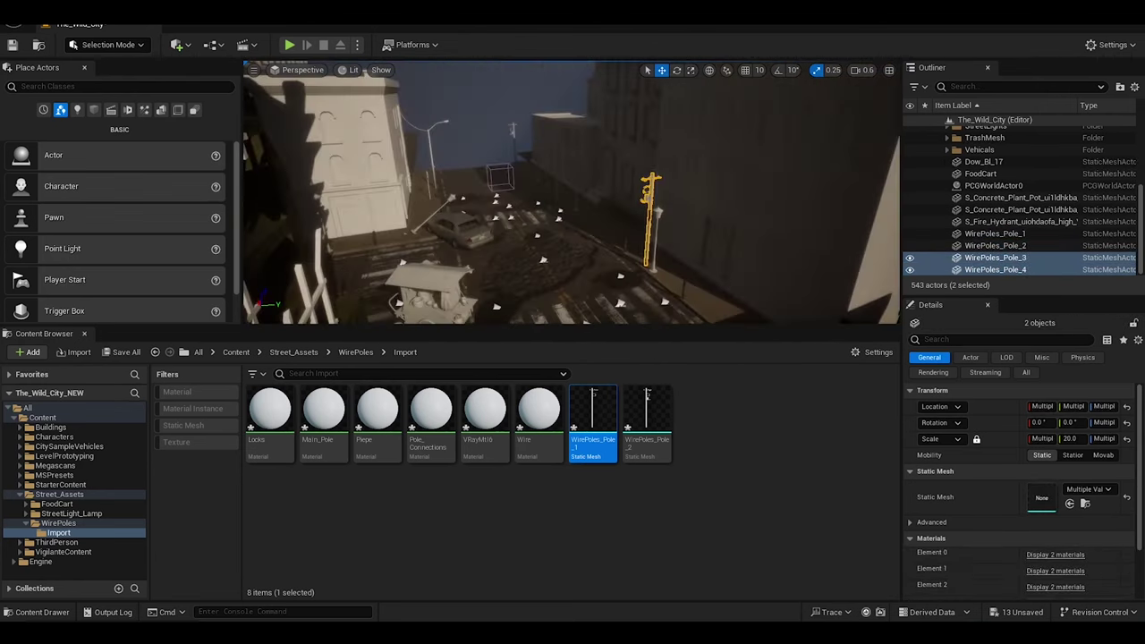
pyautogui.hotkey('ctrl', 'd')
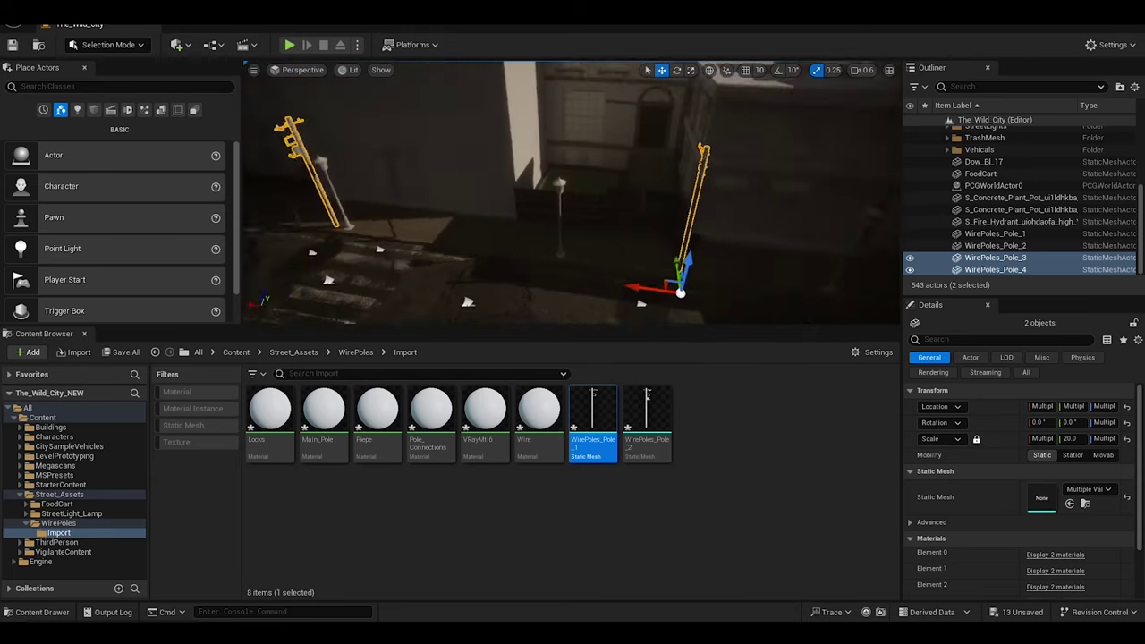
pyautogui.moveTo(537, 179)
pyautogui.mouseDown(button='right')
pyautogui.moveTo(573, 188)
pyautogui.moveTo(540, 202)
pyautogui.moveTo(573, 188)
pyautogui.mouseUp(button='right')
# Delete the unwanted pole copy WirePoles_Pole_6
pyautogui.click(995, 258)
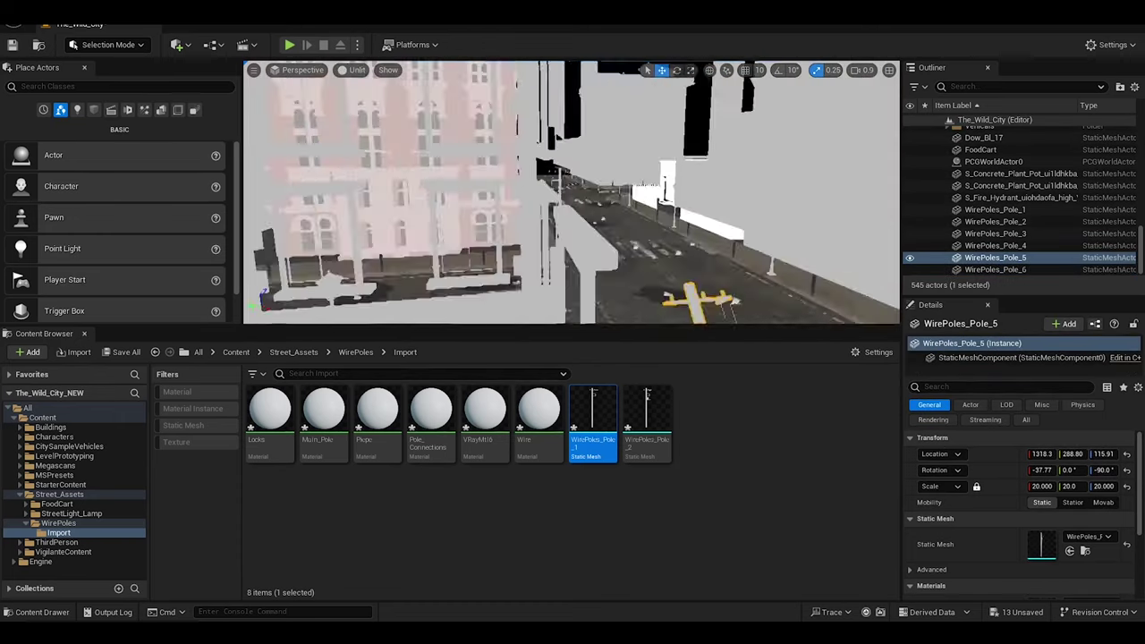
pyautogui.moveTo(548, 238); pyautogui.dragTo(548, 237, button='right')
pyautogui.click(548, 237)
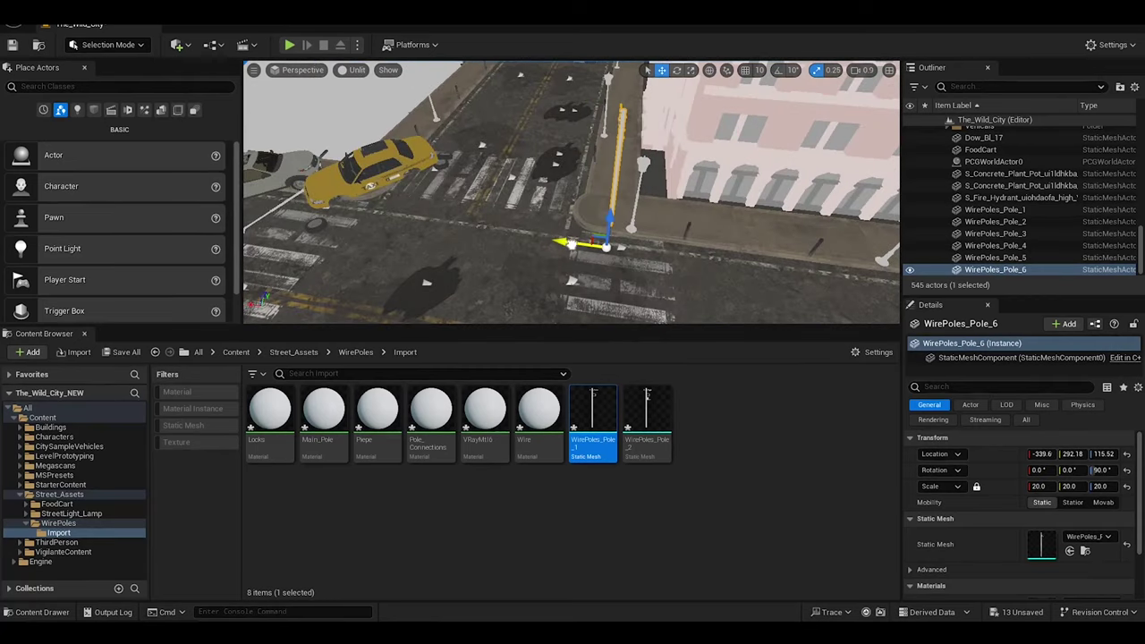
pyautogui.press('Delete')
# Duplicate the poles again and place four more copies down the street
pyautogui.moveTo(518, 158); pyautogui.dragTo(518, 158, button='right')
pyautogui.click(518, 157)
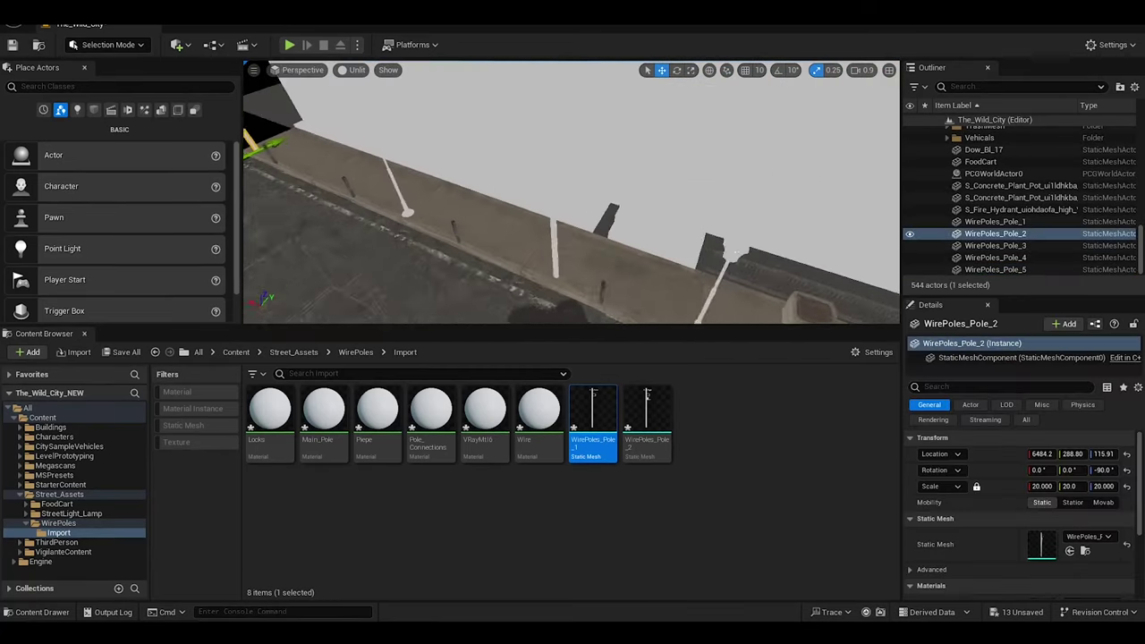
pyautogui.hotkey('ctrl', 'v')
pyautogui.moveTo(451, 249)
pyautogui.mouseDown(button='right')
pyautogui.moveTo(751, 163)
pyautogui.moveTo(590, 179)
pyautogui.moveTo(562, 224)
pyautogui.moveTo(573, 197)
pyautogui.mouseUp(button='right')
# Duplicate the four selected wire poles with Ctrl+D, then clear the selection
pyautogui.click(562, 224)
pyautogui.hotkey('ctrl', 'z')
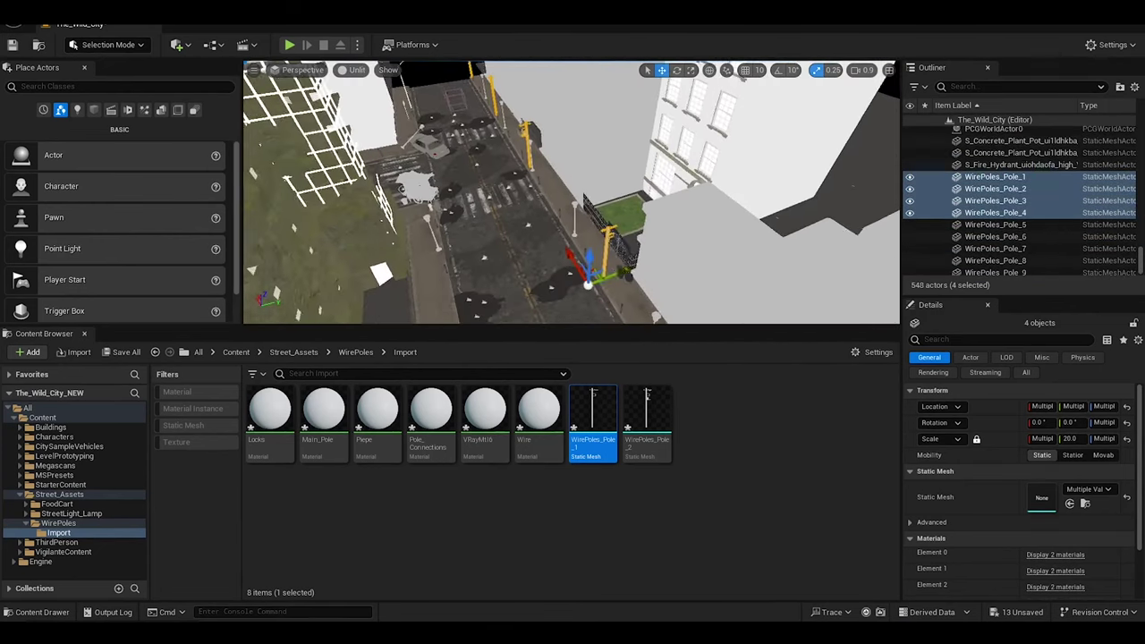
pyautogui.hotkey('ctrl', 'd')
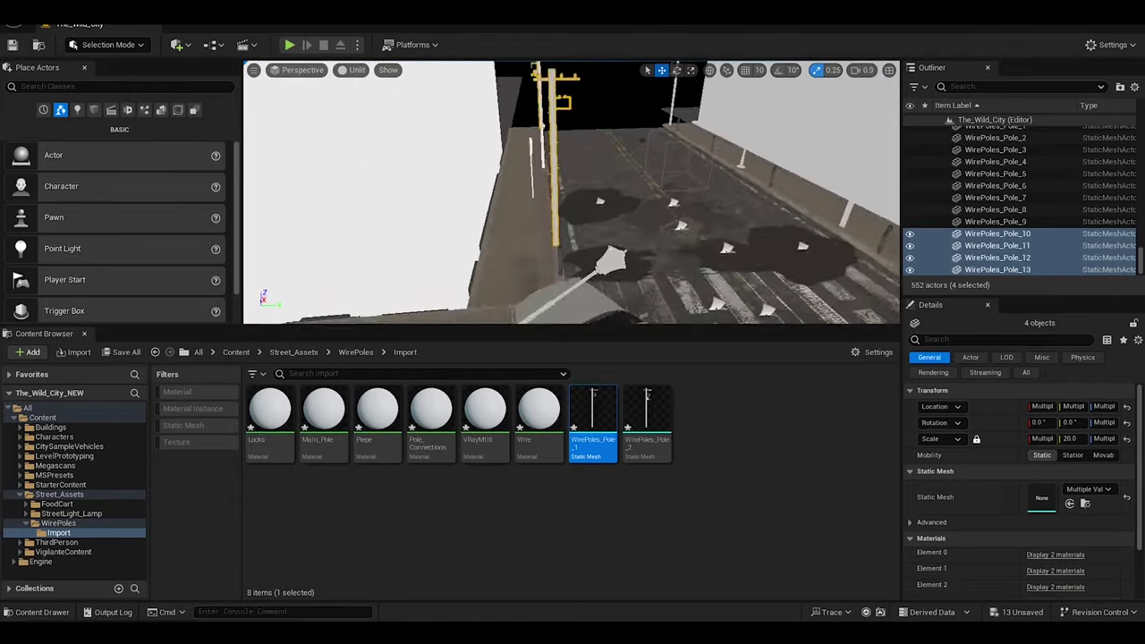
pyautogui.moveTo(481, 184); pyautogui.dragTo(481, 183, button='right')
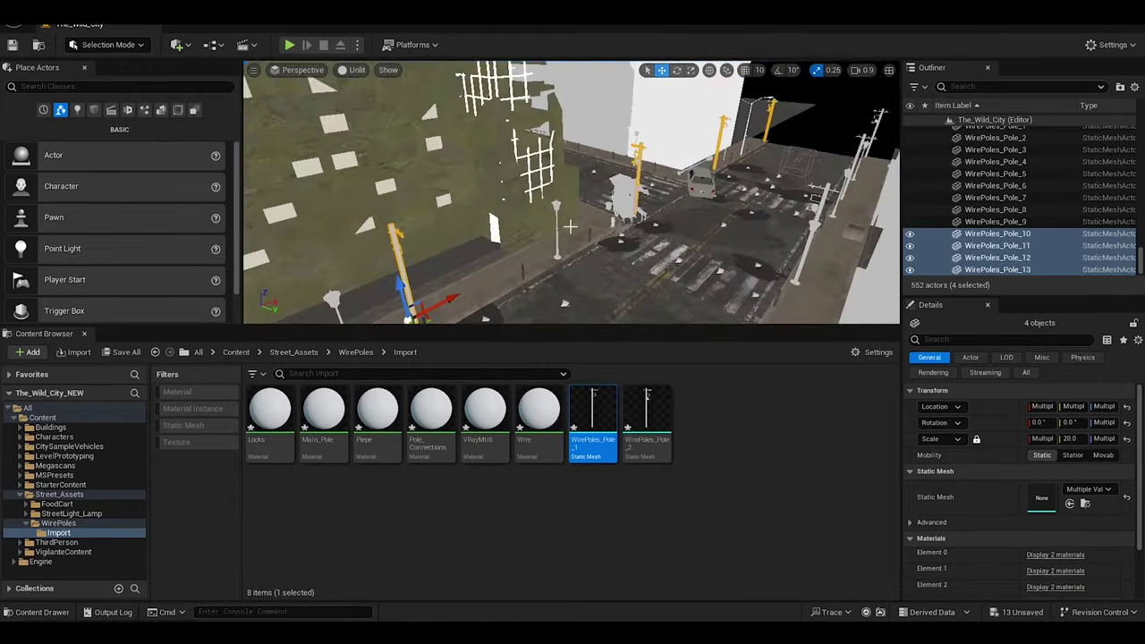
pyautogui.press('Escape')
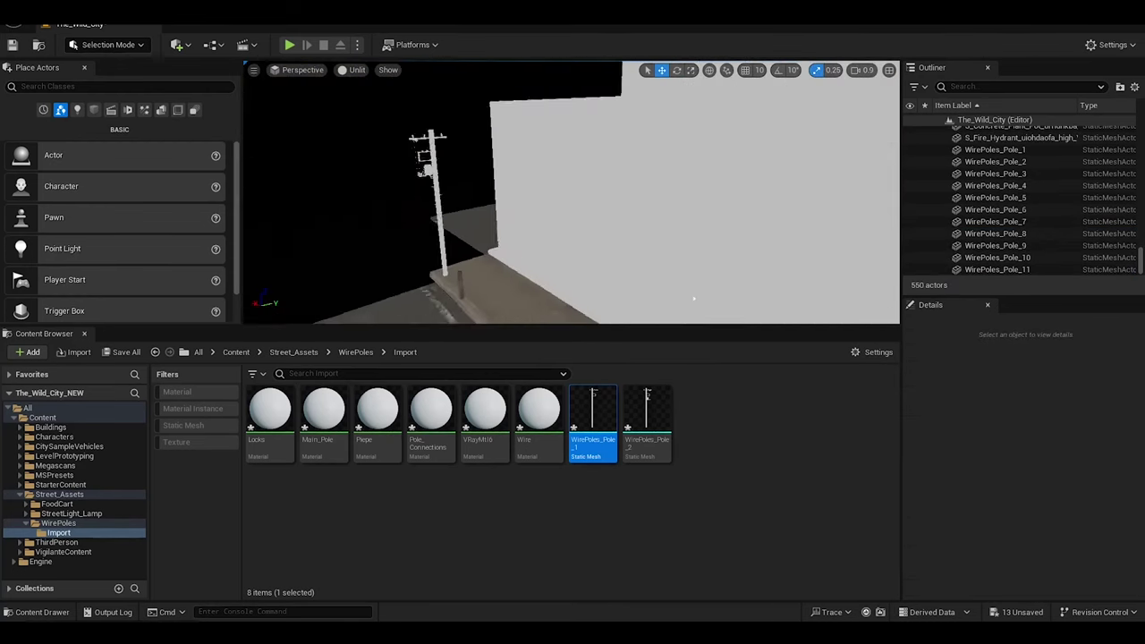
# Duplicate the first two wire poles and place the copies along another street
pyautogui.click(461, 264)
pyautogui.keyDown('ctrl'); pyautogui.click(495, 240); pyautogui.keyUp('ctrl')
pyautogui.moveTo(496, 239); pyautogui.dragTo(496, 240, button='right')
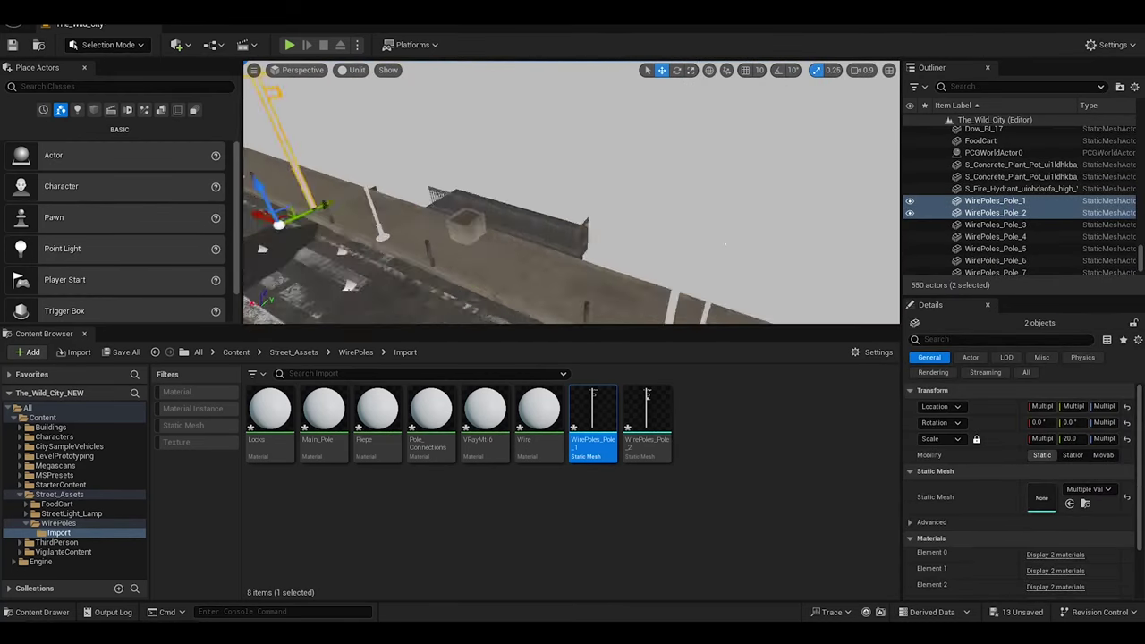
pyautogui.hotkey('ctrl', 'd')
pyautogui.moveTo(659, 203); pyautogui.dragTo(659, 203, button='right')
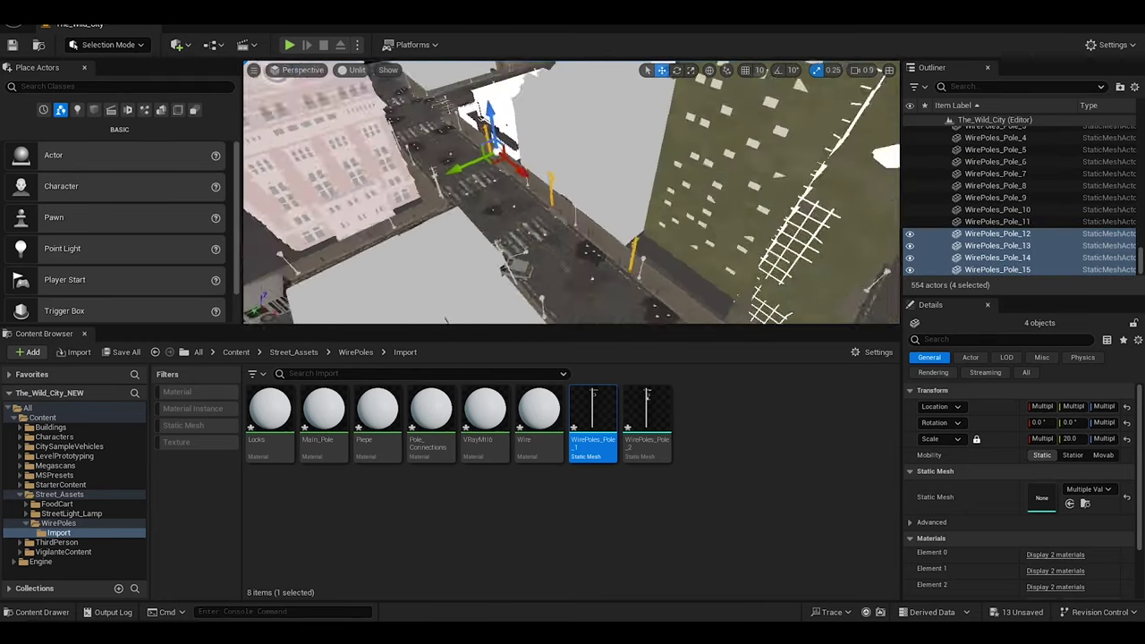
# Drop a new wire pole by the fence and set its scale to 20
pyautogui.moveTo(451, 320); pyautogui.dragTo(390, 204)
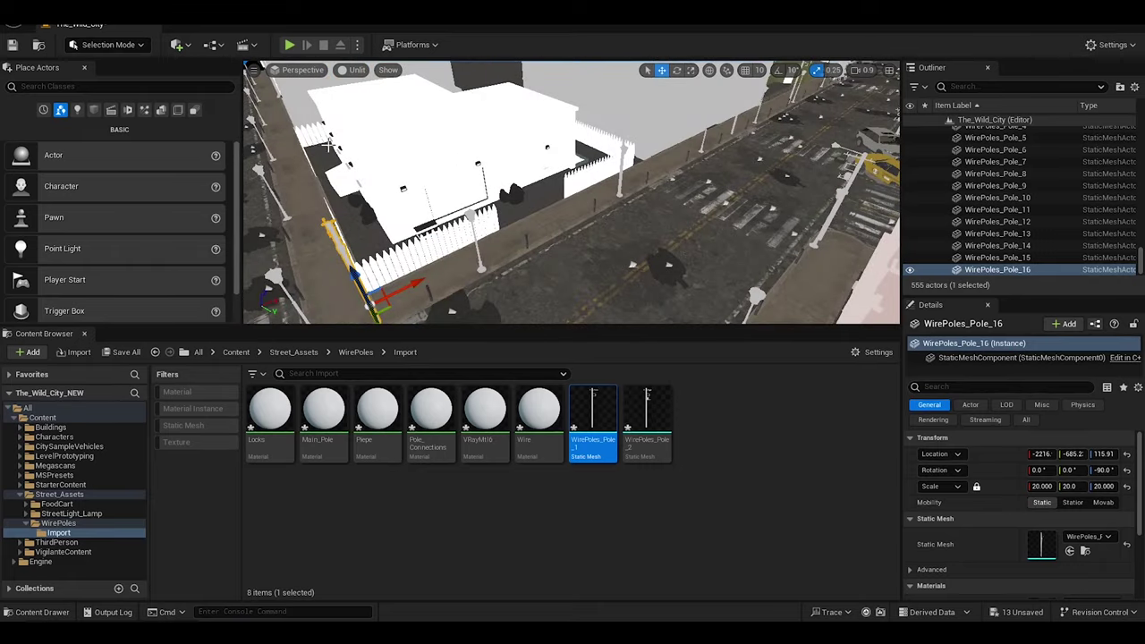
pyautogui.moveTo(572, 192); pyautogui.dragTo(573, 192, button='right')
pyautogui.write('20')
pyautogui.press('Return')
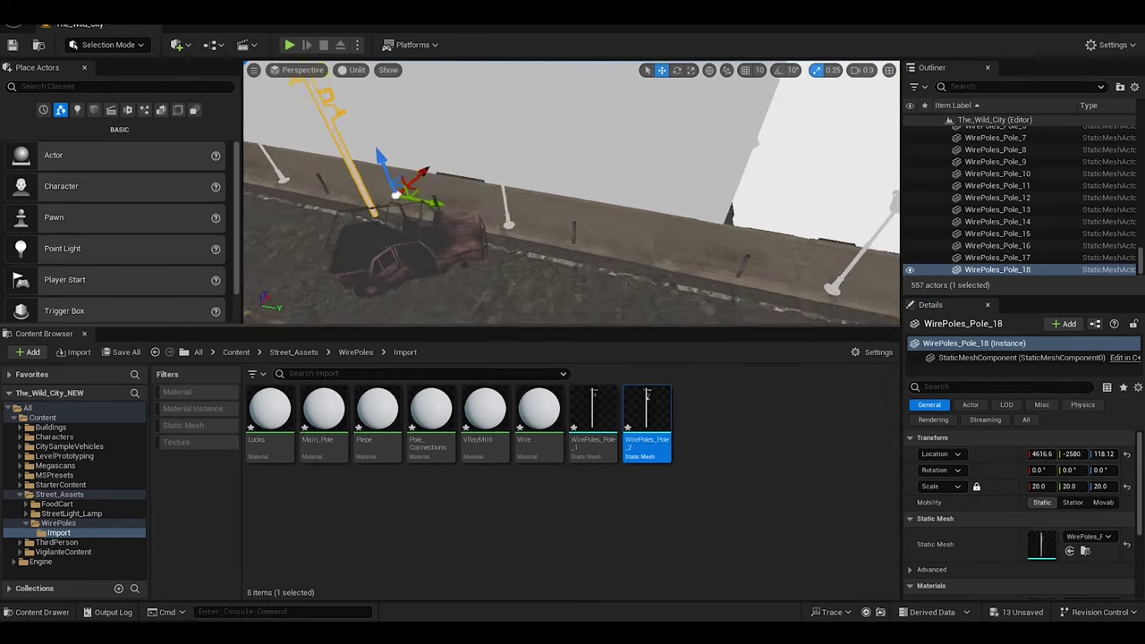
# Alt-drag two selected wire poles to copy them along the sidewalk
pyautogui.moveTo(691, 298); pyautogui.dragTo(690, 298, button='right')
pyautogui.keyDown('ctrl'); pyautogui.click(571, 319); pyautogui.keyUp('ctrl')
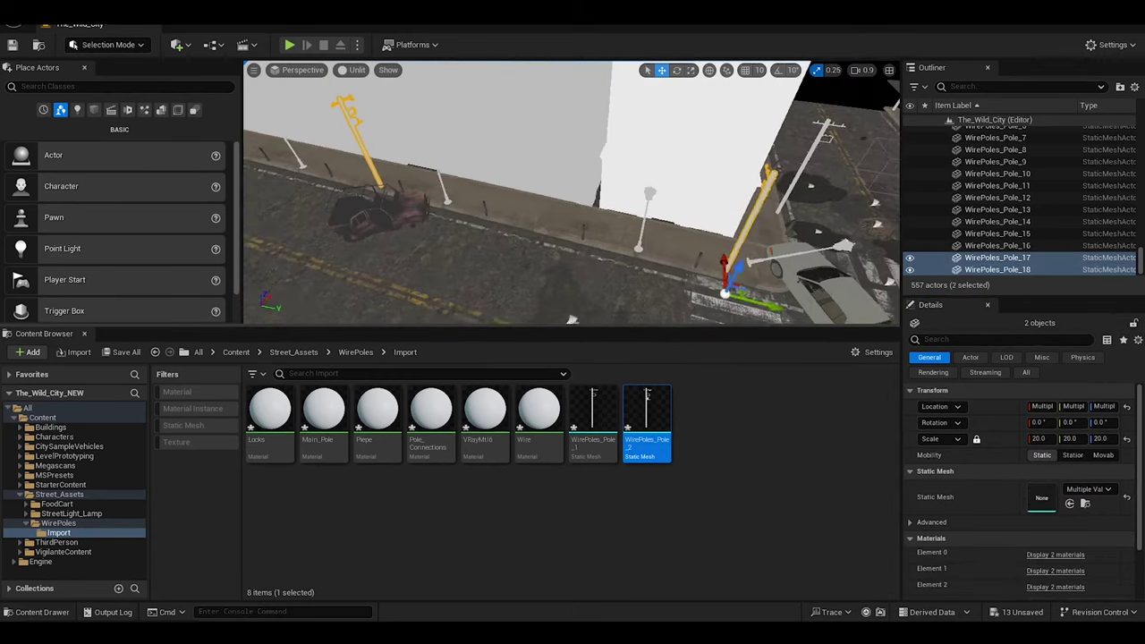
pyautogui.keyDown('alt'); pyautogui.moveTo(725, 258); pyautogui.dragTo(711, 265); pyautogui.keyUp('alt')
pyautogui.moveTo(711, 265); pyautogui.dragTo(711, 265, button='right')
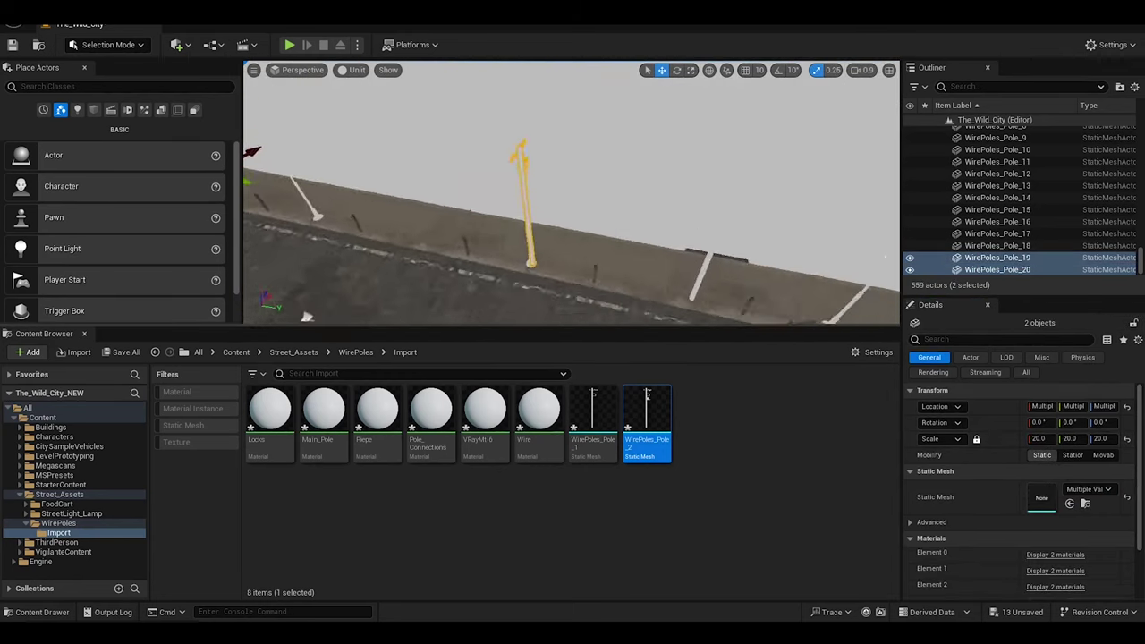
pyautogui.moveTo(397, 273); pyautogui.dragTo(430, 237, button='right')
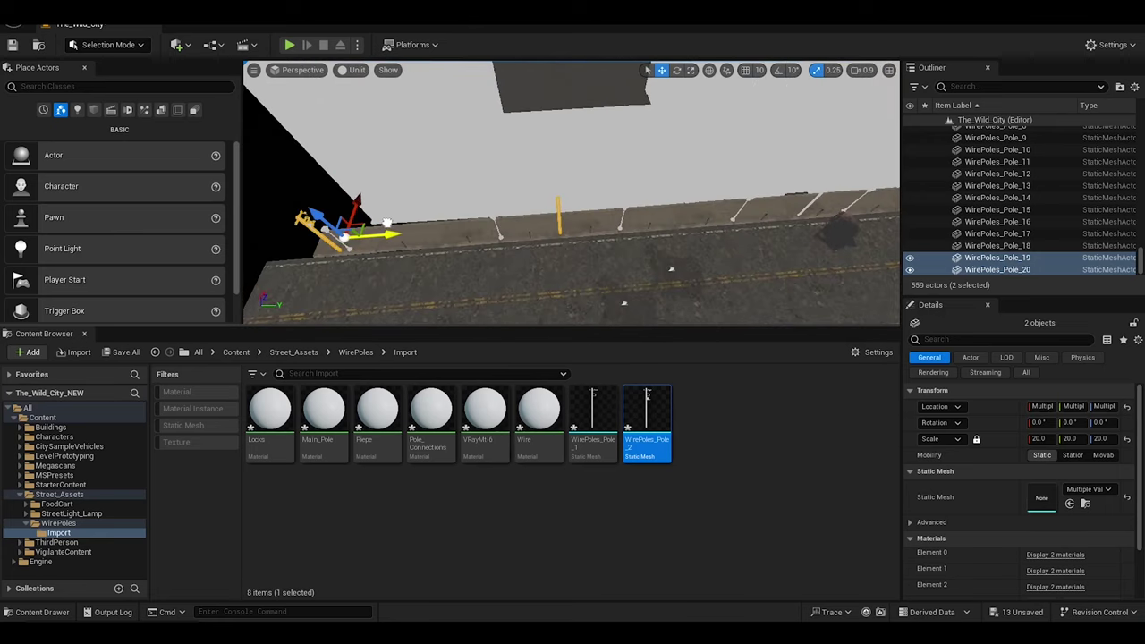
pyautogui.moveTo(572, 224)
pyautogui.mouseDown(button='right')
pyautogui.moveTo(805, 242)
pyautogui.moveTo(545, 266)
pyautogui.mouseUp(button='right')
# Copy the four selected poles further along the street
pyautogui.keyDown('ctrl'); pyautogui.click(804, 242); pyautogui.keyUp('ctrl')
pyautogui.keyDown('ctrl'); pyautogui.click(545, 266); pyautogui.keyUp('ctrl')
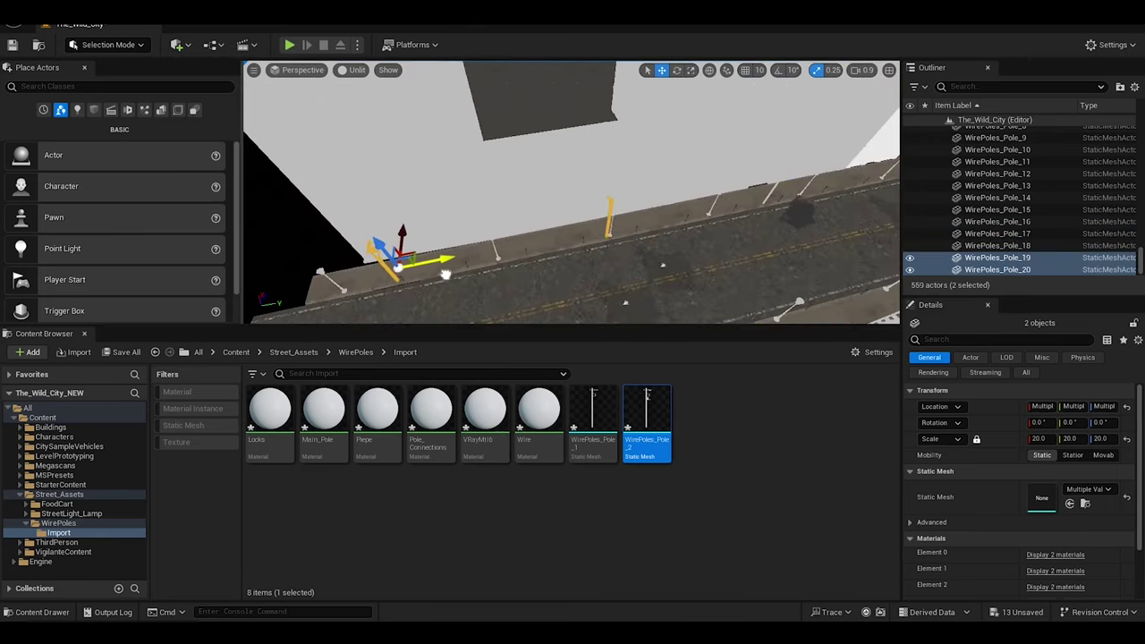
pyautogui.hotkey('ctrl', 'z')
pyautogui.moveTo(771, 189); pyautogui.dragTo(742, 176, button='right')
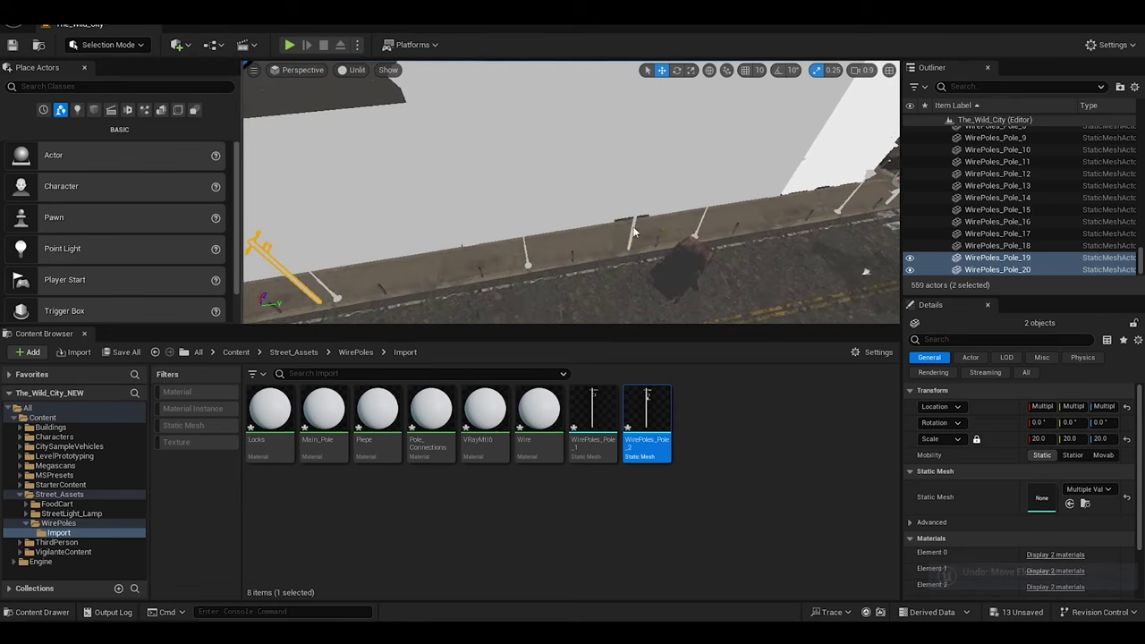
pyautogui.moveTo(741, 176)
pyautogui.keyDown('alt'); pyautogui.keyDown('shift'); pyautogui.mouseDown()
pyautogui.moveTo(507, 266)
pyautogui.moveTo(518, 296)
pyautogui.mouseUp(); pyautogui.keyUp('shift'); pyautogui.keyUp('alt')
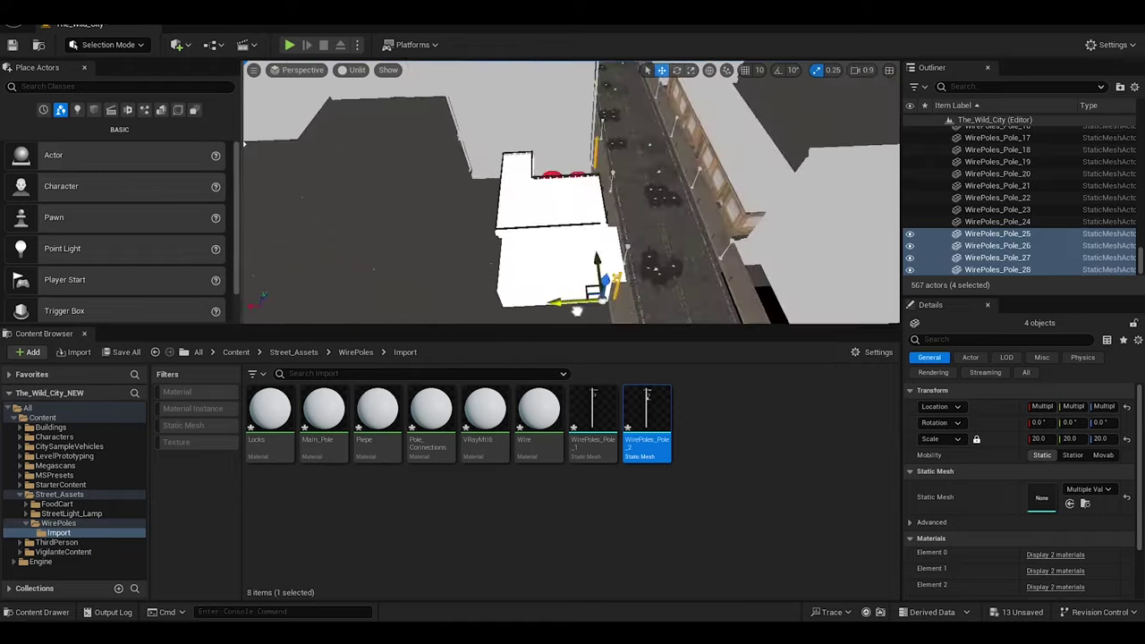
pyautogui.moveTo(518, 295); pyautogui.dragTo(588, 247, button='right')
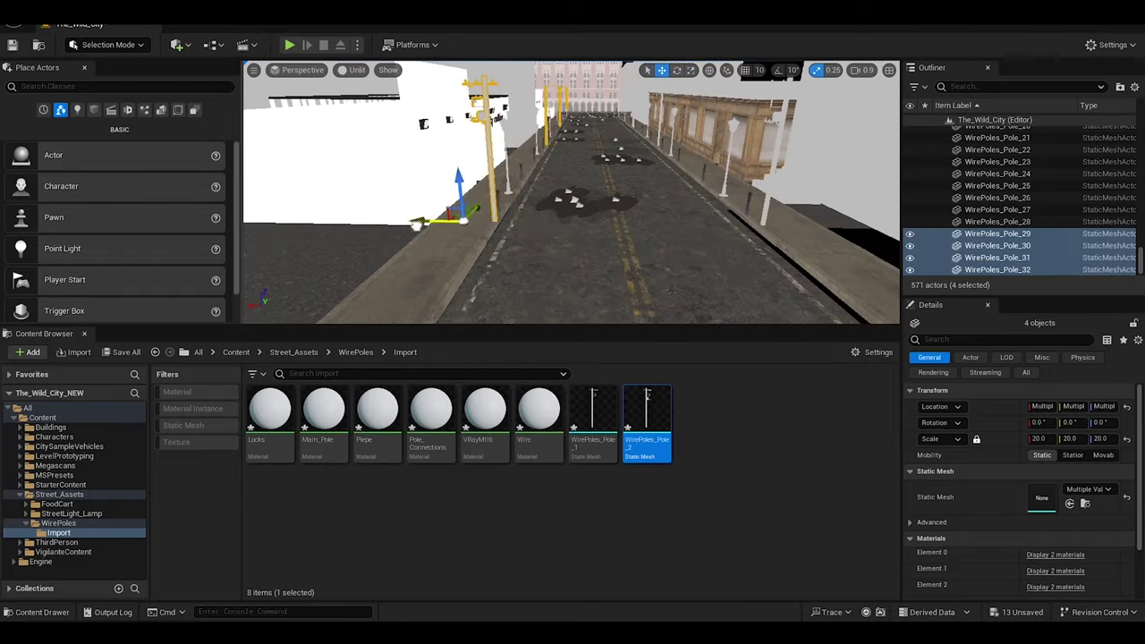
# Place a new wire pole at the street corner with scale 20
pyautogui.moveTo(416, 224)
pyautogui.mouseDown(button='right')
pyautogui.moveTo(671, 280)
pyautogui.moveTo(680, 268)
pyautogui.moveTo(626, 259)
pyautogui.mouseUp(button='right')
pyautogui.moveTo(647, 421); pyautogui.dragTo(658, 250)
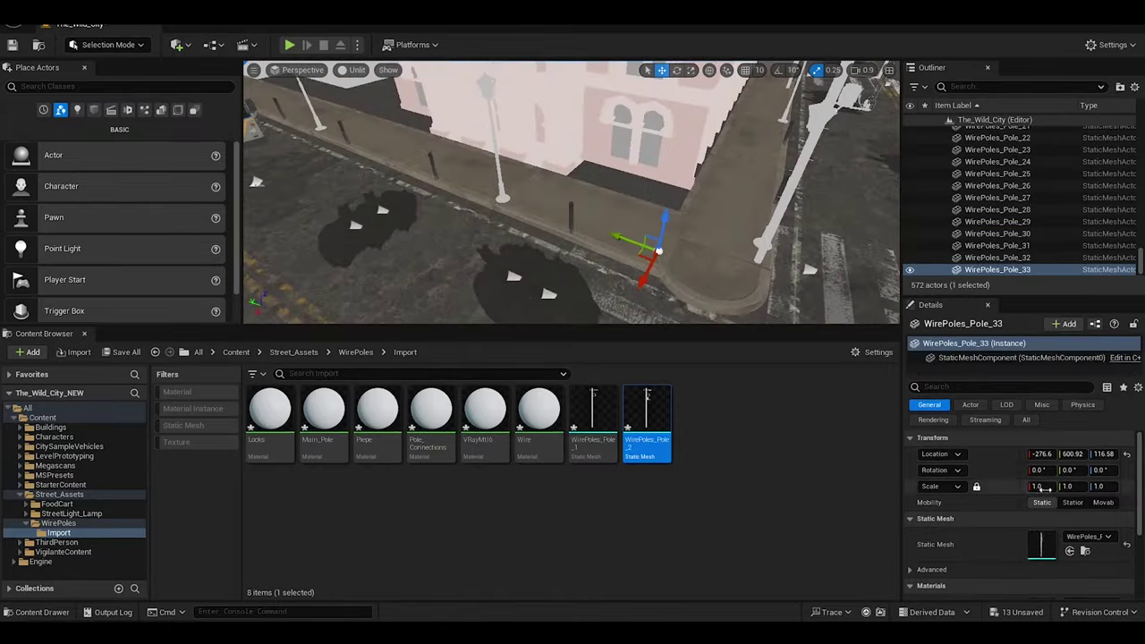
pyautogui.write('20')
pyautogui.press('Return')
# Add another pole near the bus and copy the two corner poles down the street
pyautogui.moveTo(484, 293); pyautogui.dragTo(484, 293, button='right')
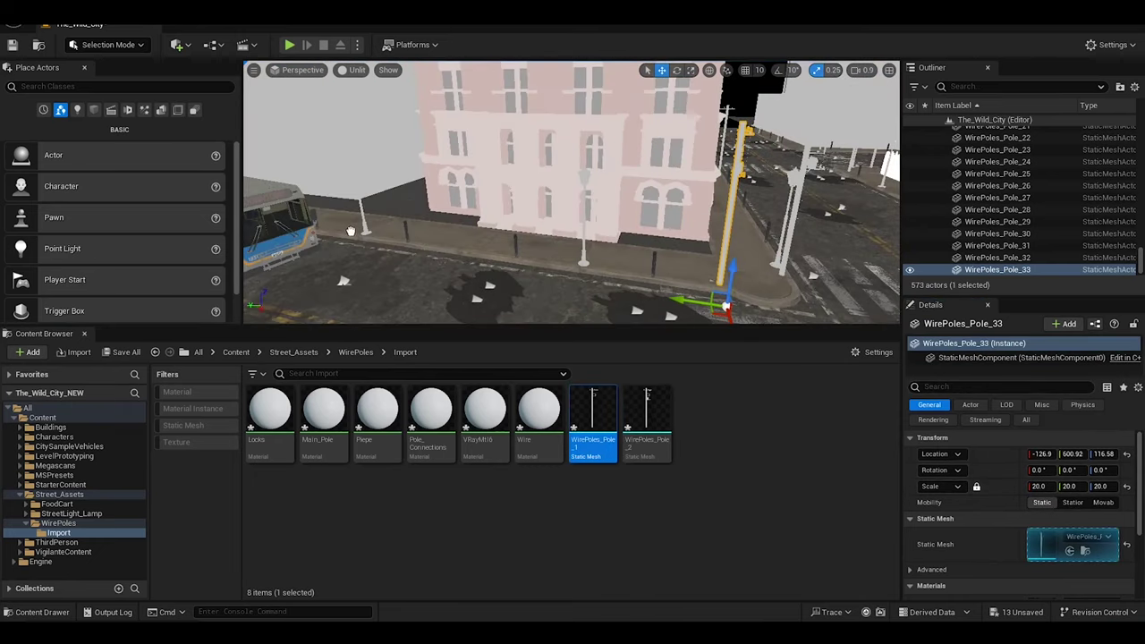
pyautogui.moveTo(572, 269); pyautogui.dragTo(592, 307, button='right')
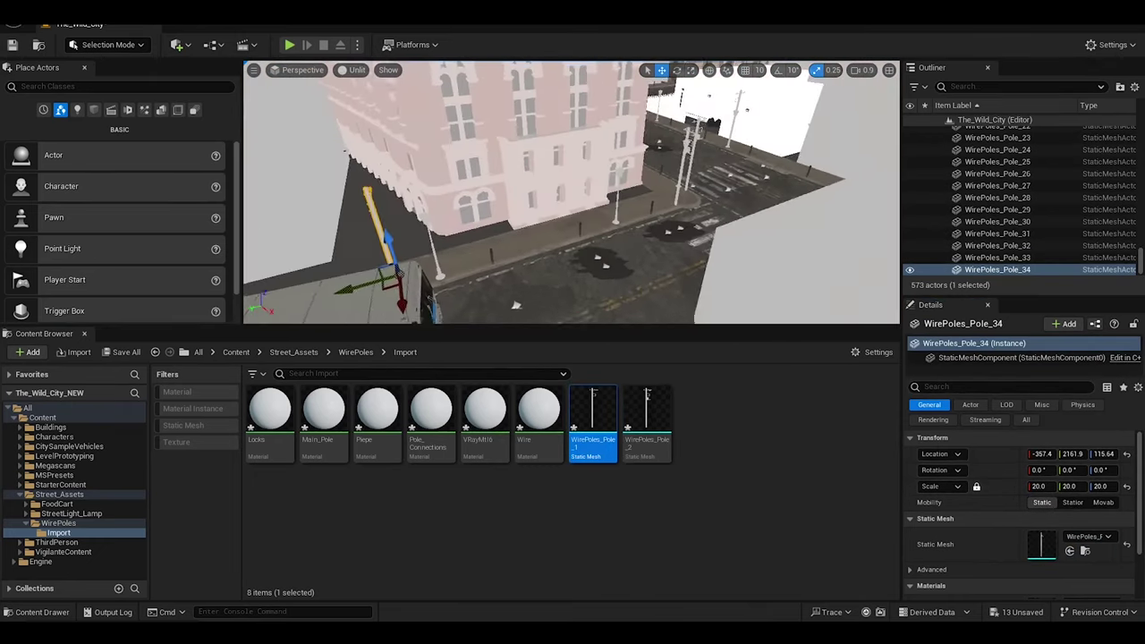
pyautogui.keyDown('ctrl'); pyautogui.click(592, 307); pyautogui.keyUp('ctrl')
pyautogui.hotkey('ctrl', 'z')
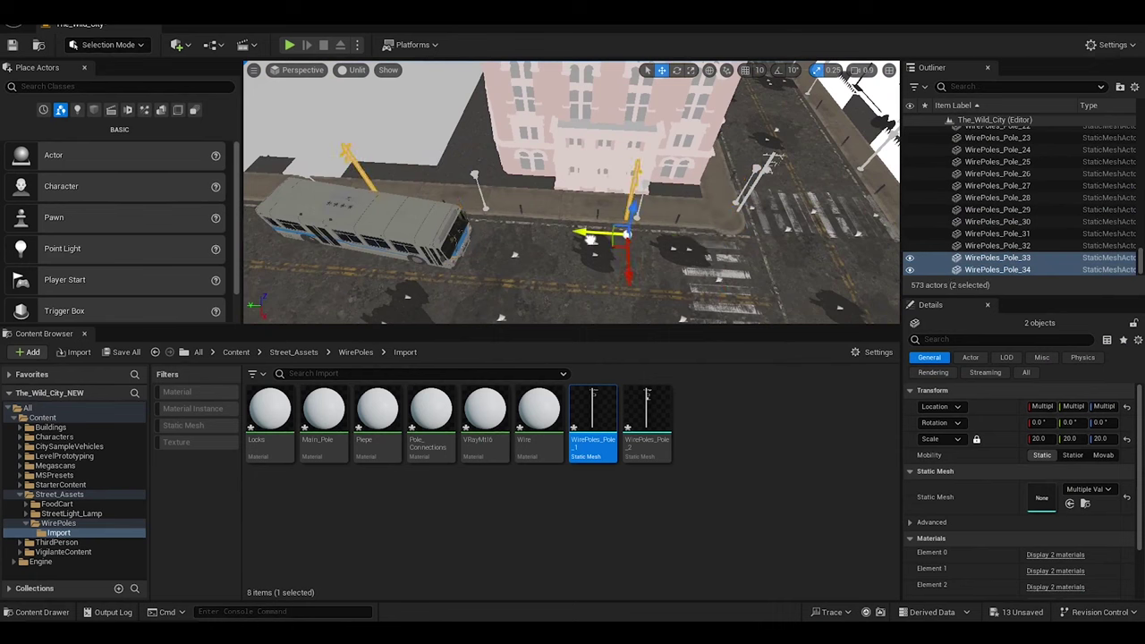
pyautogui.hotkey('ctrl', 'd')
pyautogui.moveTo(591, 239); pyautogui.dragTo(591, 240, button='right')
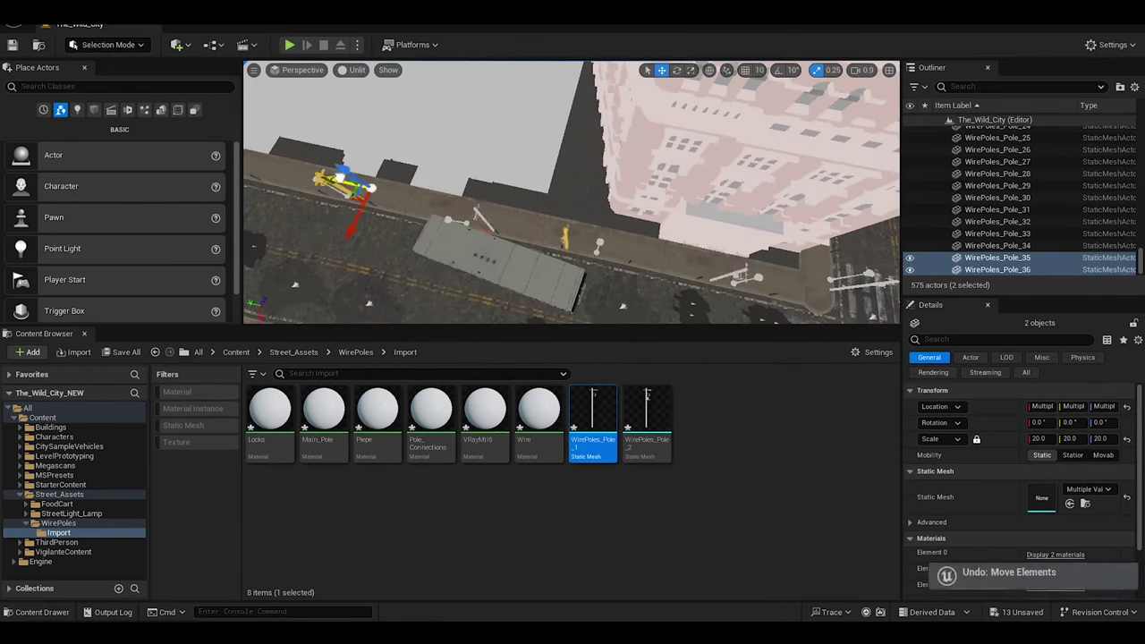
# Duplicate the four selected poles and move the copies along the sidewalk
pyautogui.press('f')
pyautogui.hotkey('ctrl', 'd')
pyautogui.moveTo(440, 174)
pyautogui.mouseDown(button='right')
pyautogui.moveTo(582, 203)
pyautogui.moveTo(540, 204)
pyautogui.mouseUp(button='right')
# Switch the viewport to lit shading
pyautogui.click(582, 203)
pyautogui.click(357, 70)
pyautogui.click(384, 102)
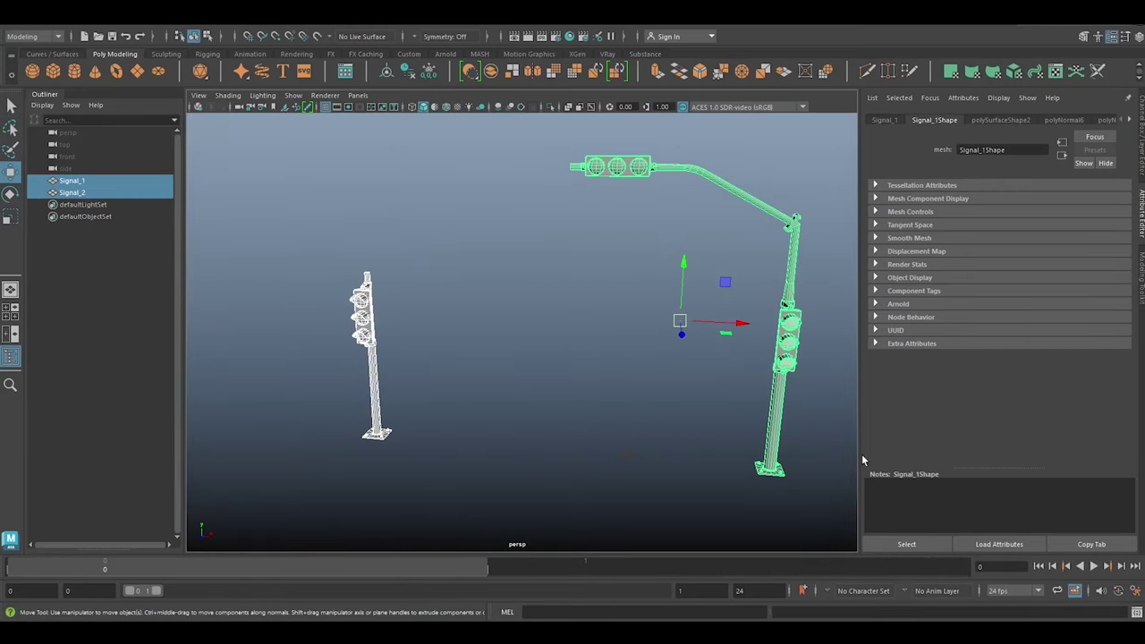
# Send Signal_1 and Signal_2 to Unreal into a new StreetSignal folder
pyautogui.click(205, 223)
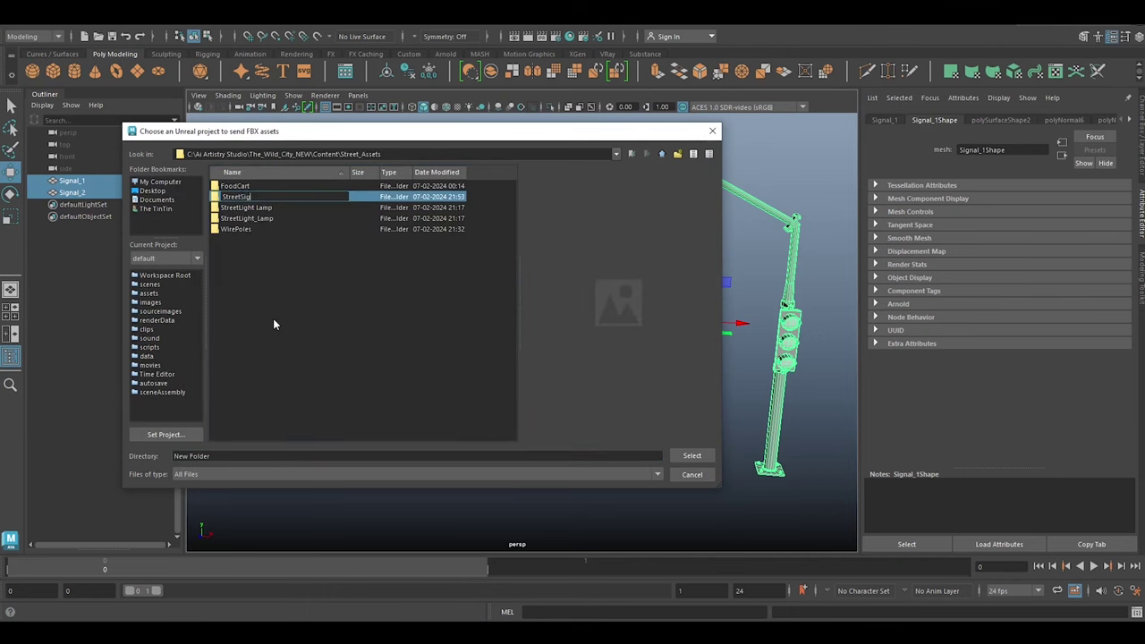
pyautogui.write('reetSignal')
pyautogui.press('Return')
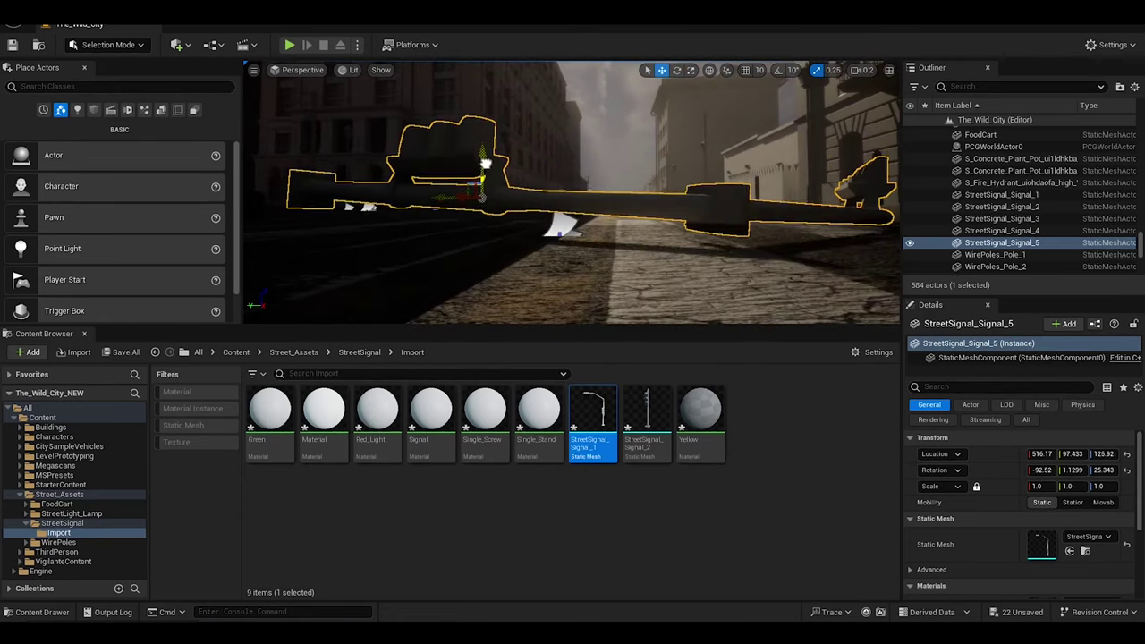
# Place a standing traffic signal on the sidewalk and rotate it -90 toward the road
pyautogui.click(527, 184)
pyautogui.click(531, 204)
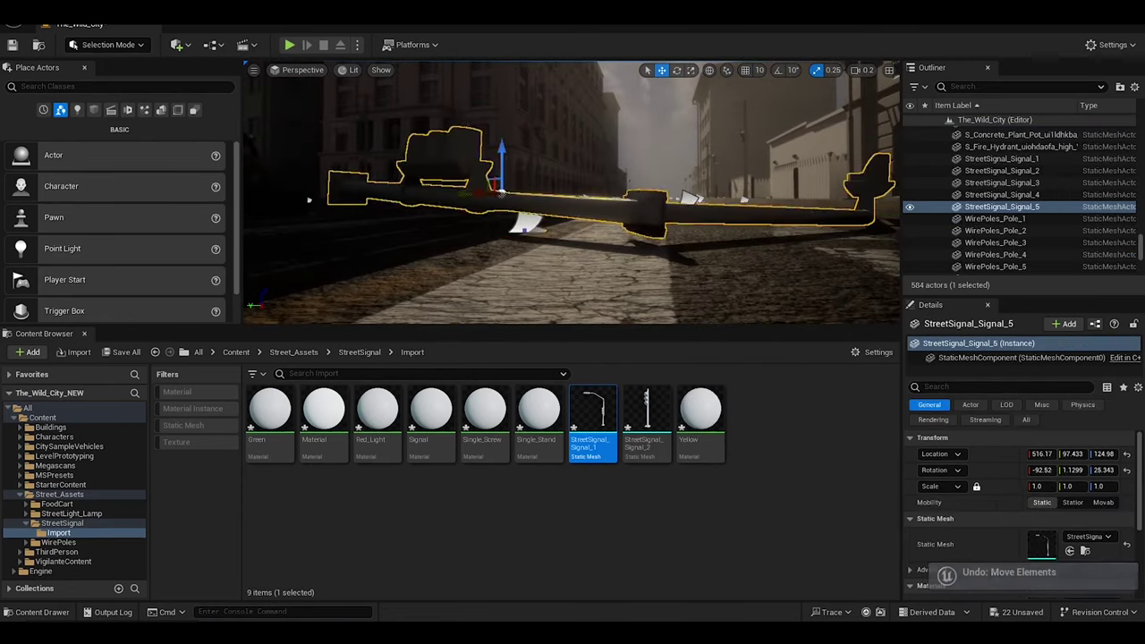
pyautogui.press('e')
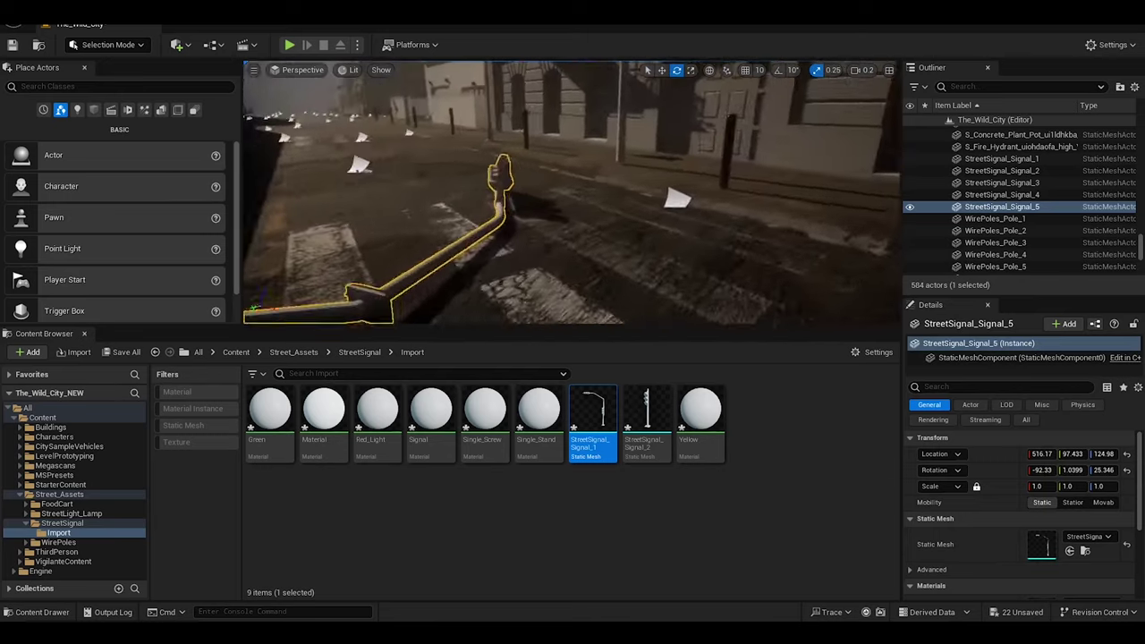
pyautogui.click(680, 235)
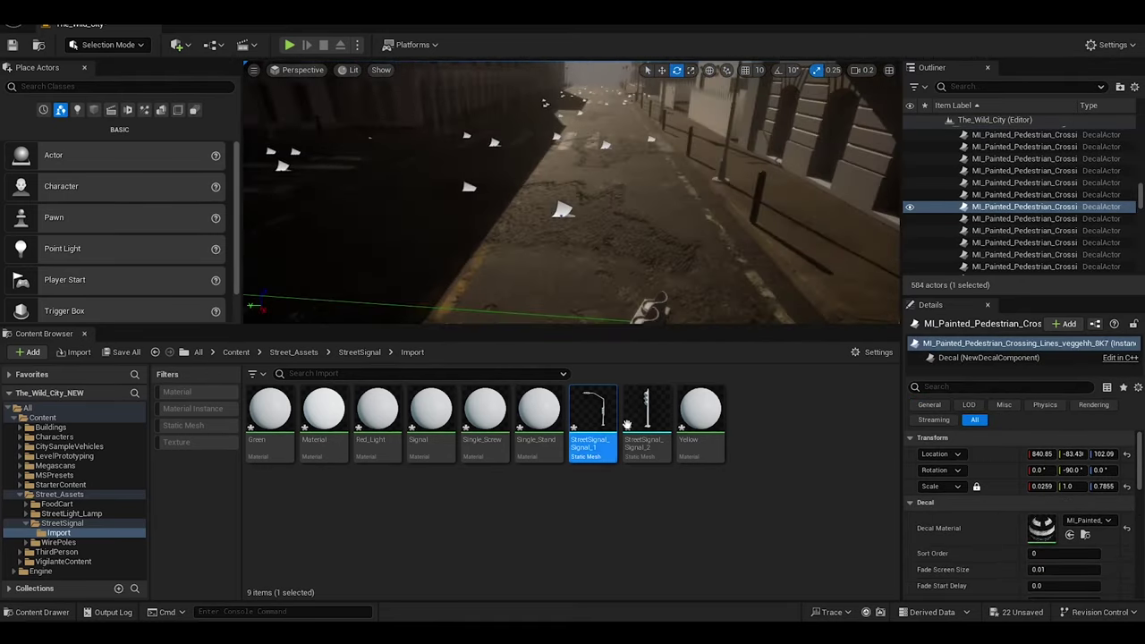
pyautogui.moveTo(647, 416); pyautogui.dragTo(635, 273)
pyautogui.moveTo(572, 192)
pyautogui.mouseDown(button='right')
pyautogui.moveTo(590, 188)
pyautogui.moveTo(790, 254)
pyautogui.moveTo(777, 192)
pyautogui.mouseUp(button='right')
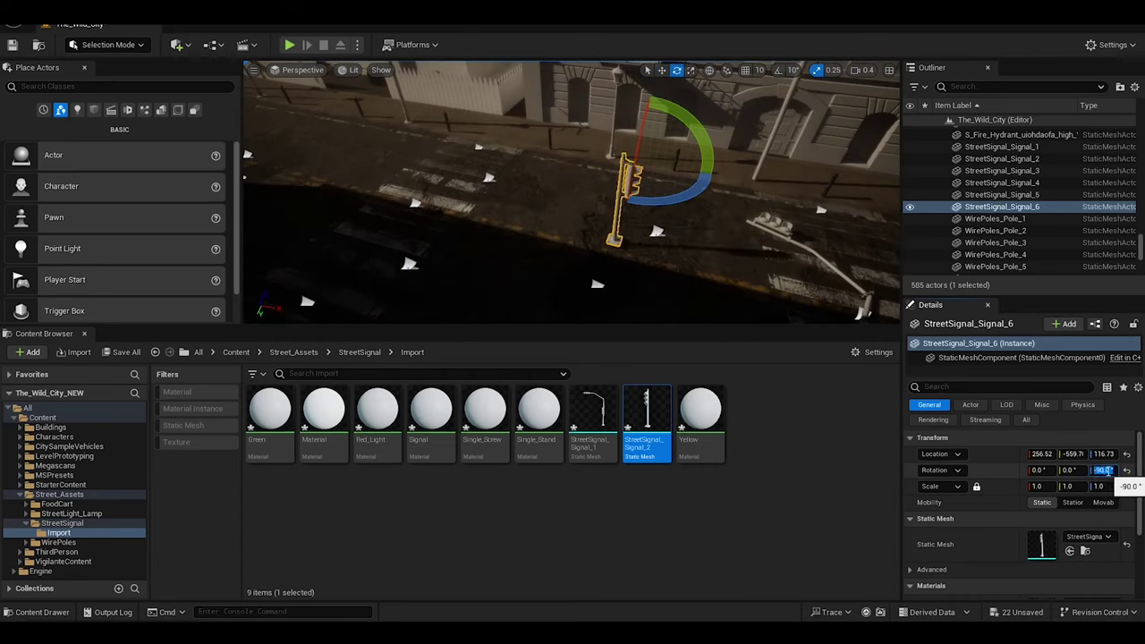
pyautogui.press('w')
pyautogui.keyDown('shift'); pyautogui.moveTo(645, 170); pyautogui.dragTo(656, 154); pyautogui.keyUp('shift')
# Move the signals along the sidewalk to stand beside the crosswalk
pyautogui.moveTo(537, 70); pyautogui.dragTo(538, 69, button='right')
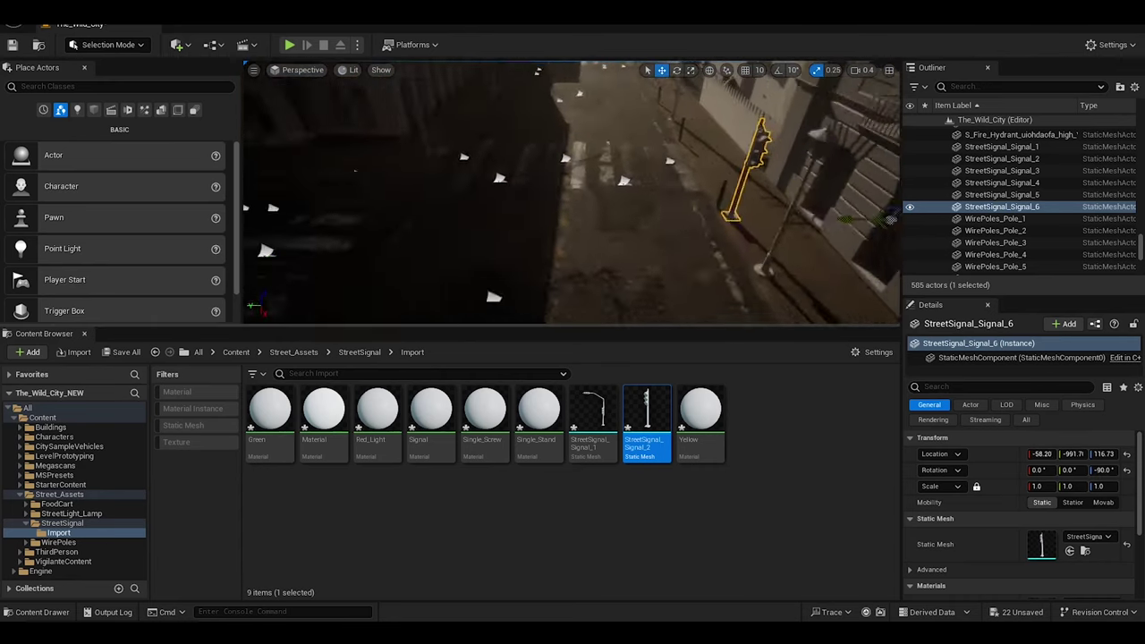
pyautogui.keyDown('shift'); pyautogui.moveTo(600, 198); pyautogui.dragTo(622, 230); pyautogui.keyUp('shift')
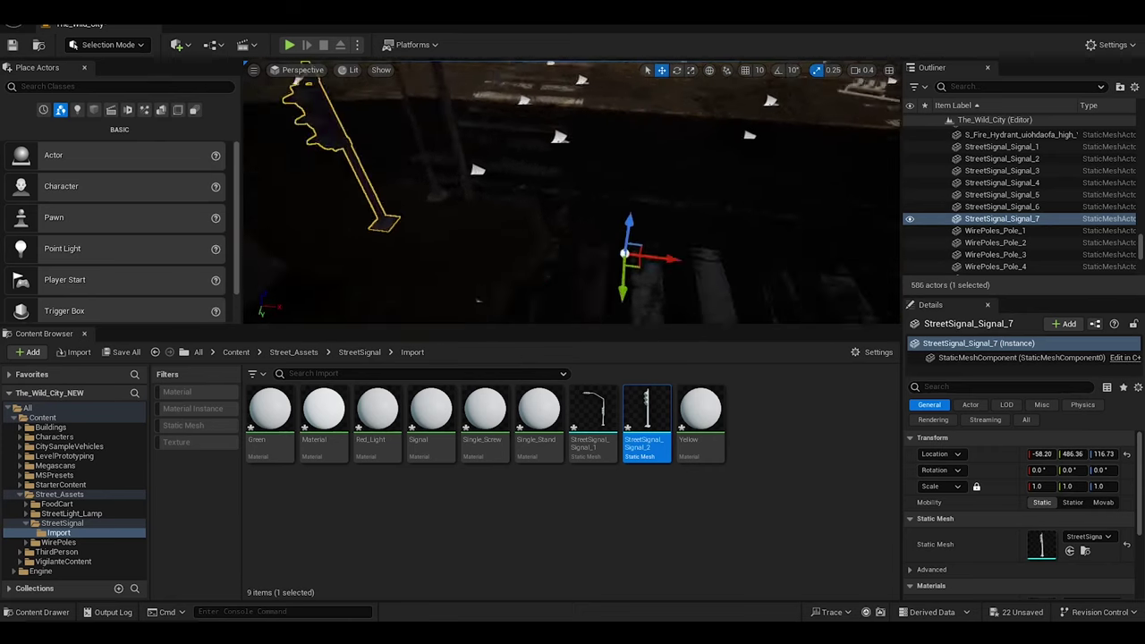
pyautogui.keyDown('shift'); pyautogui.moveTo(662, 258); pyautogui.dragTo(788, 278); pyautogui.keyUp('shift')
pyautogui.moveTo(303, 299); pyautogui.dragTo(303, 299, button='right')
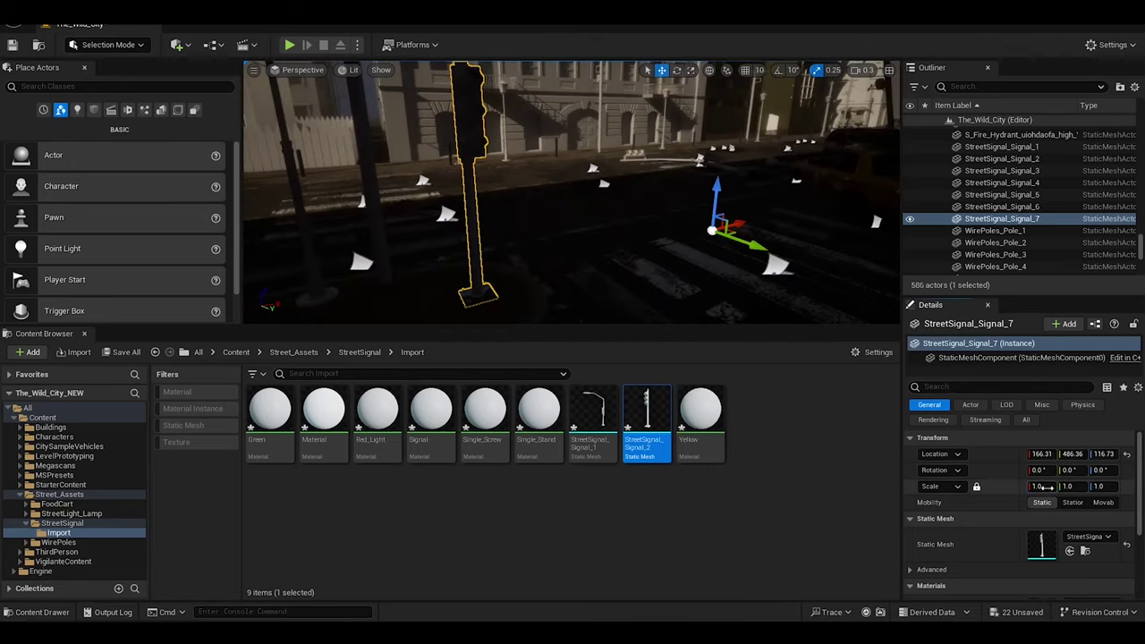
pyautogui.write('1')
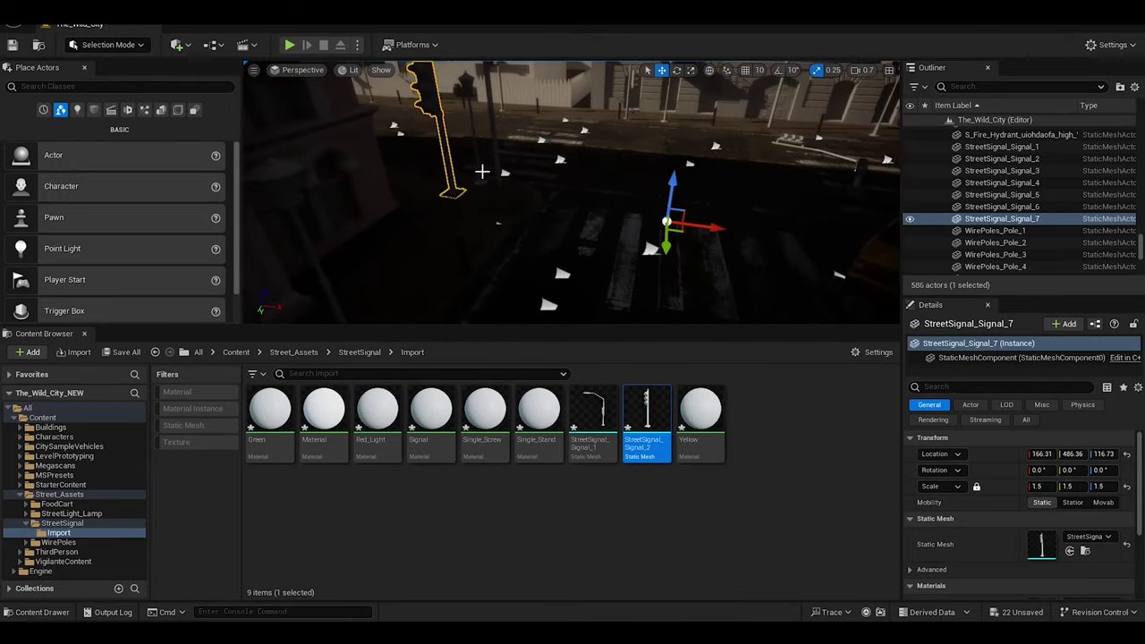
pyautogui.moveTo(303, 298); pyautogui.dragTo(302, 299, button='right')
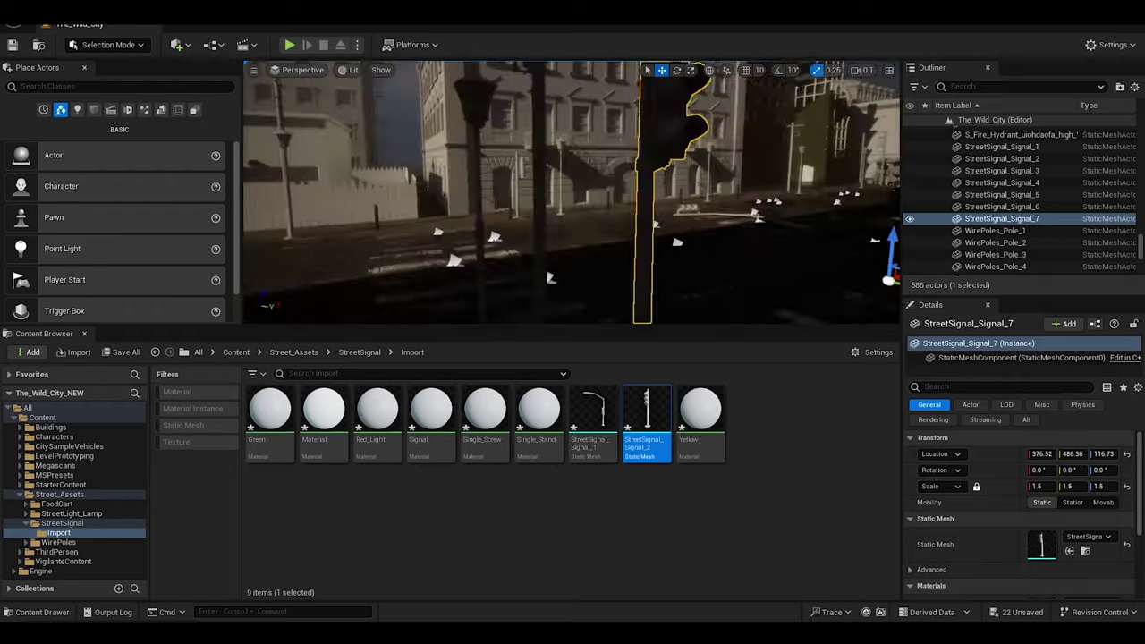
# Raise the overhanging traffic signal slightly above the crosswalk
pyautogui.moveTo(642, 190); pyautogui.dragTo(643, 190, button='right')
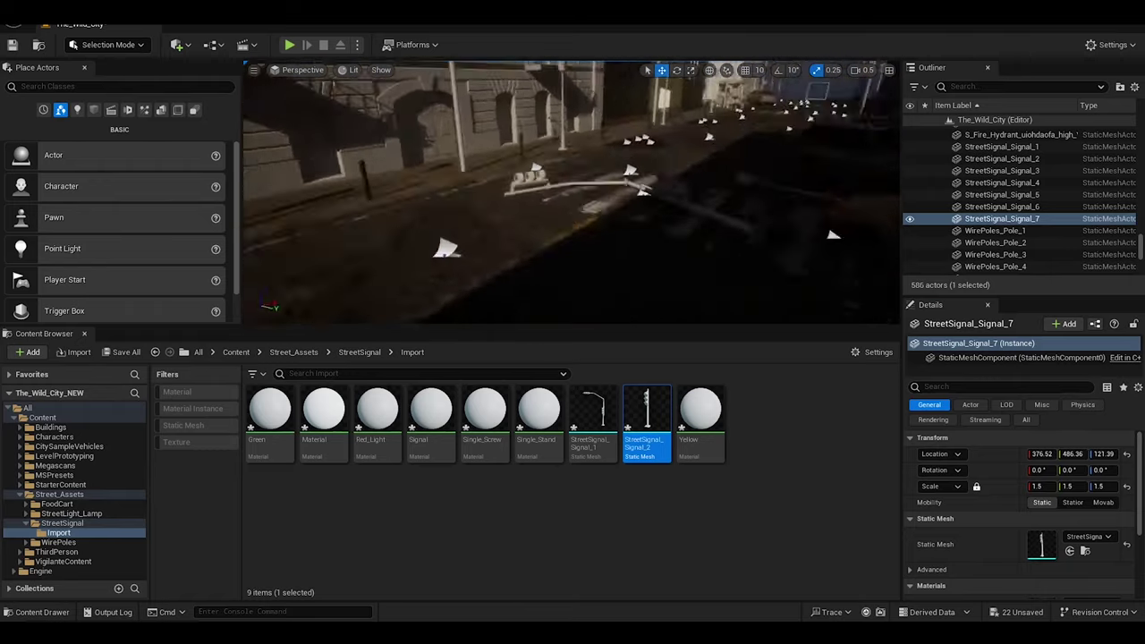
pyautogui.click(642, 189)
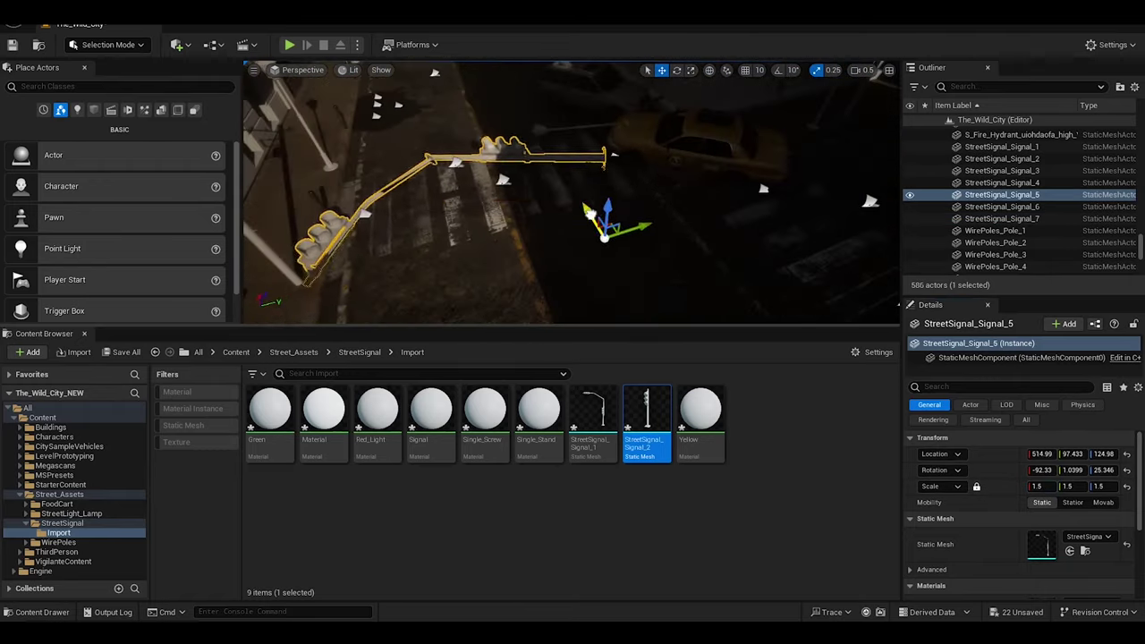
pyautogui.moveTo(537, 144); pyautogui.dragTo(537, 143, button='right')
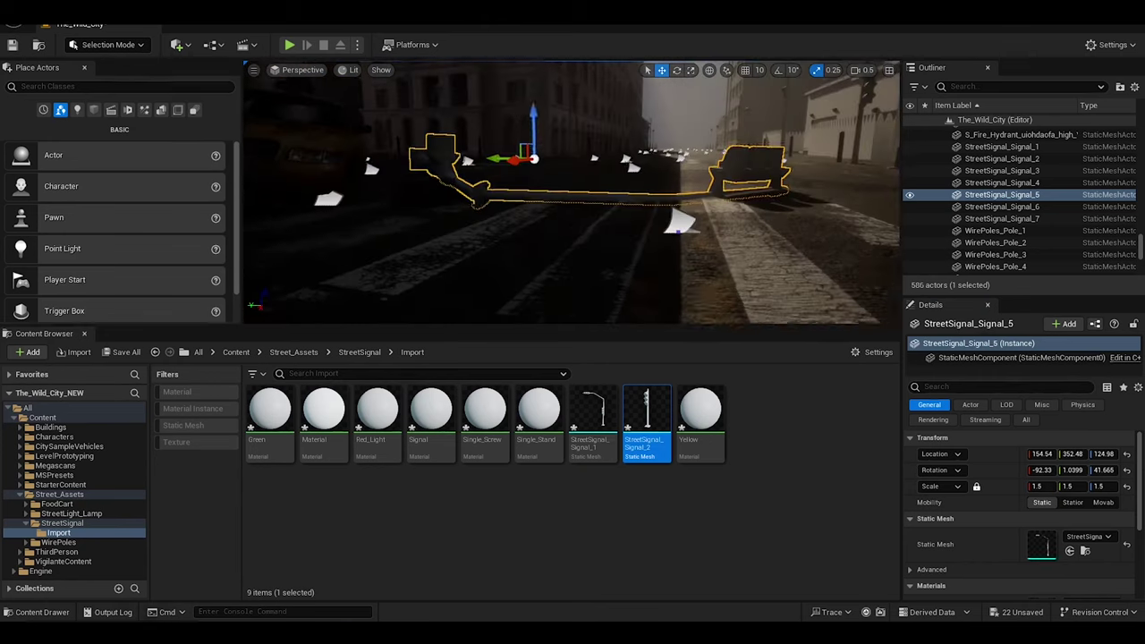
pyautogui.moveTo(534, 136); pyautogui.dragTo(537, 130)
pyautogui.moveTo(583, 127); pyautogui.dragTo(583, 127, button='right')
pyautogui.click(584, 127)
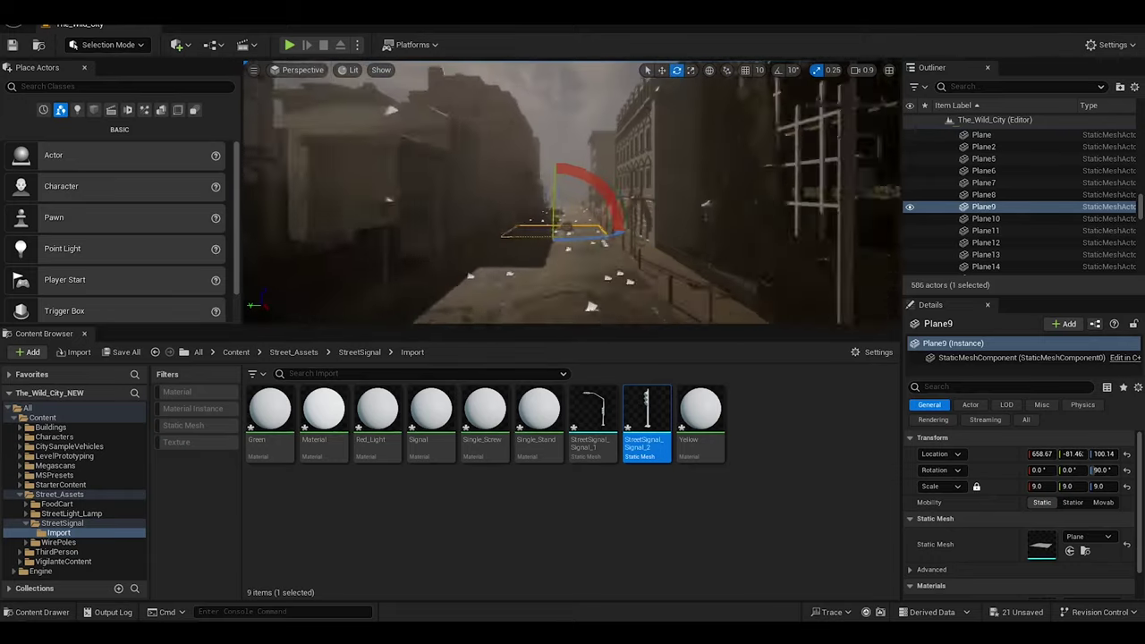
# Play-test the street with Alt+P, then stop the test
pyautogui.hotkey('alt', 'p')
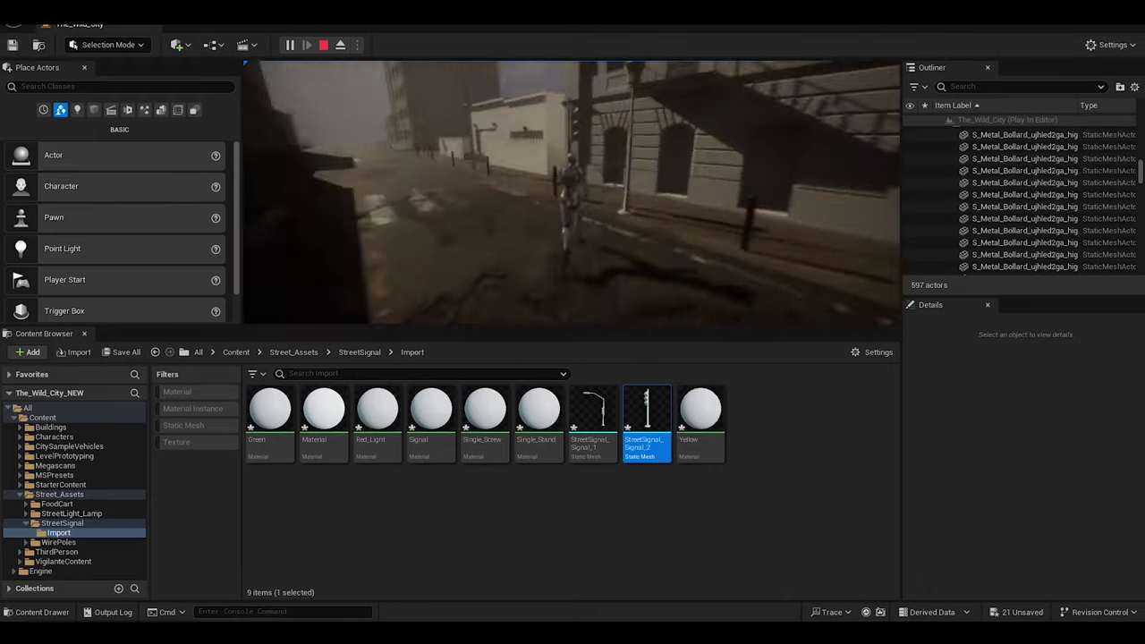
pyautogui.press('Escape')
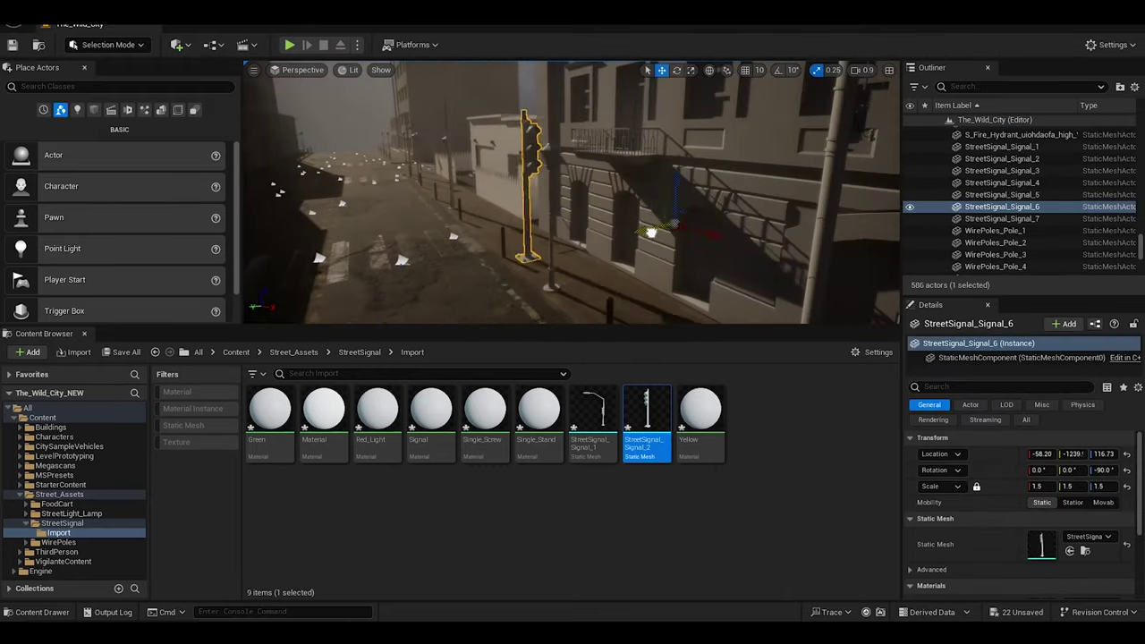
pyautogui.moveTo(403, 266)
pyautogui.mouseDown(button='right')
pyautogui.moveTo(606, 266)
pyautogui.moveTo(636, 285)
pyautogui.mouseUp(button='right')
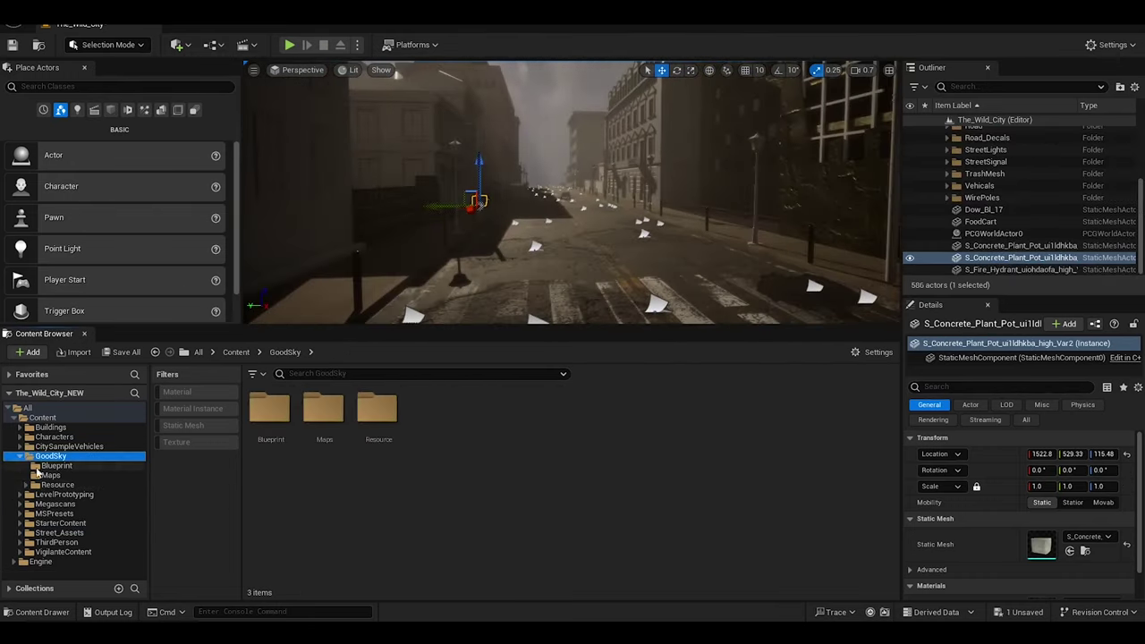
# Place BP_GoodSky in the level and try the Noon and SunSet sky presets
pyautogui.click(56, 465)
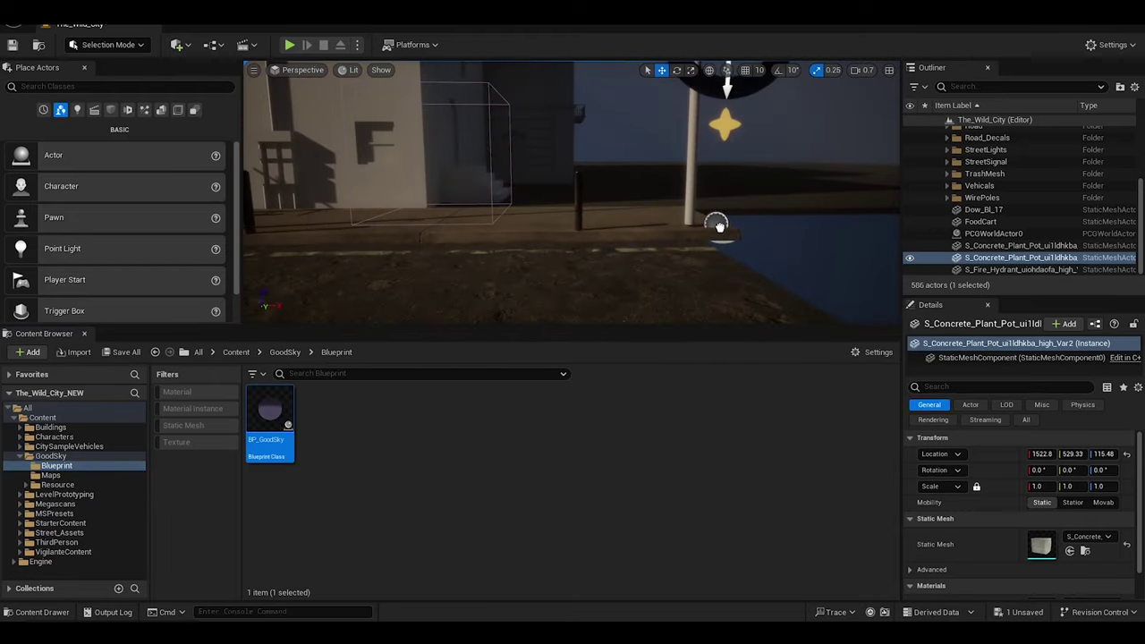
pyautogui.moveTo(720, 225); pyautogui.dragTo(722, 227)
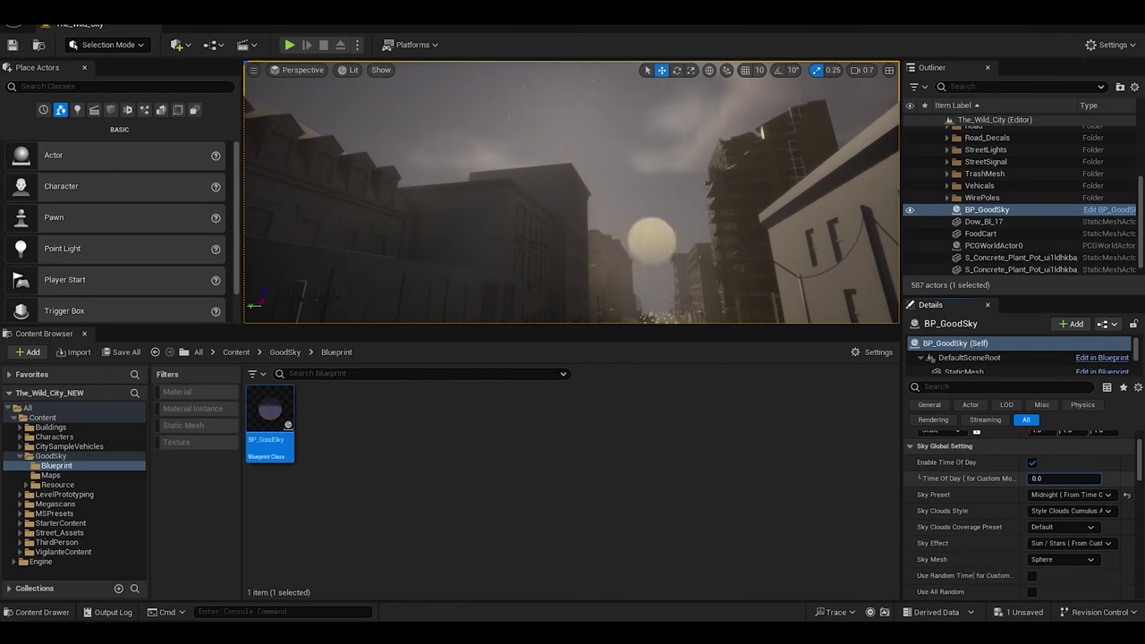
pyautogui.click(1053, 495)
pyautogui.click(1053, 495)
pyautogui.click(1054, 495)
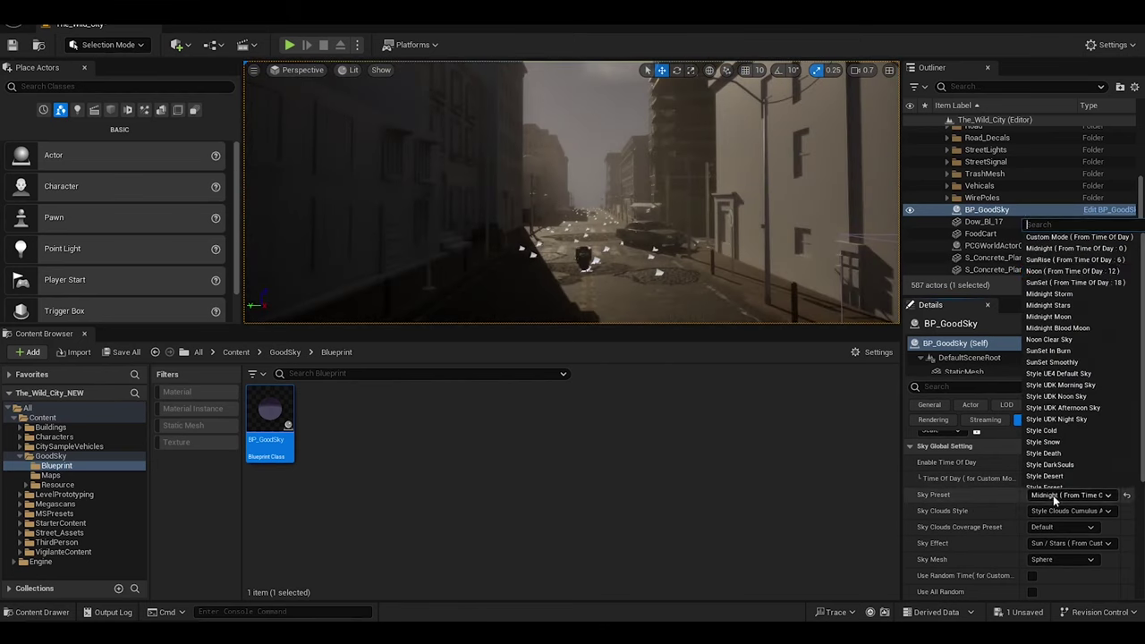
pyautogui.click(1072, 271)
pyautogui.click(1069, 495)
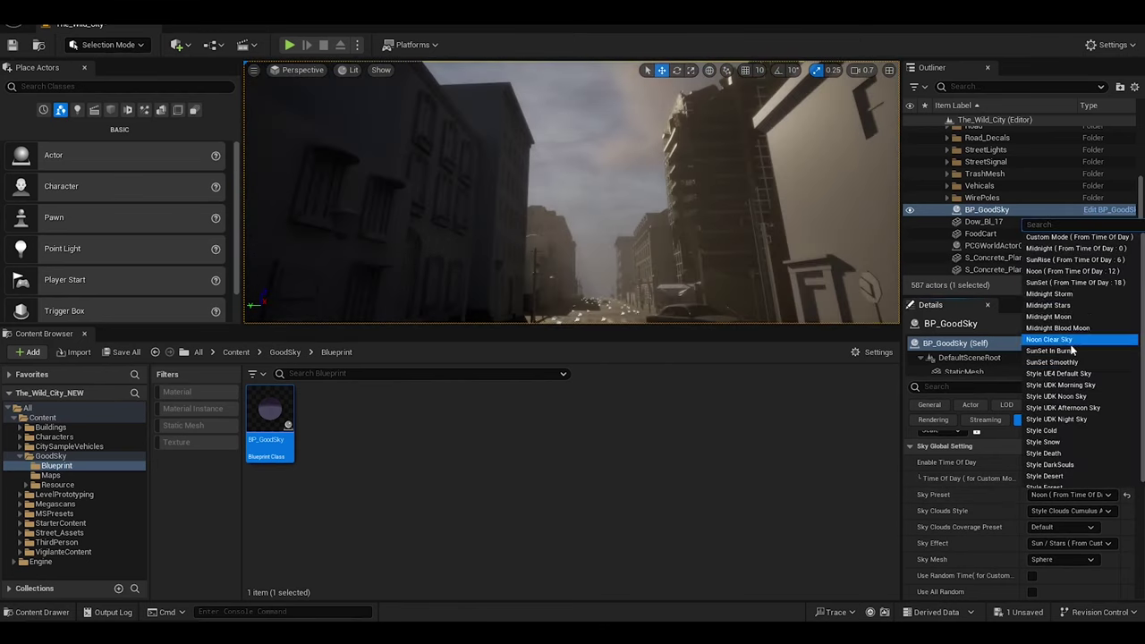
pyautogui.click(1072, 282)
# Try the Midnight Stars, Noon Clear Sky, Style Death and Style Desert sky presets
pyautogui.click(1070, 495)
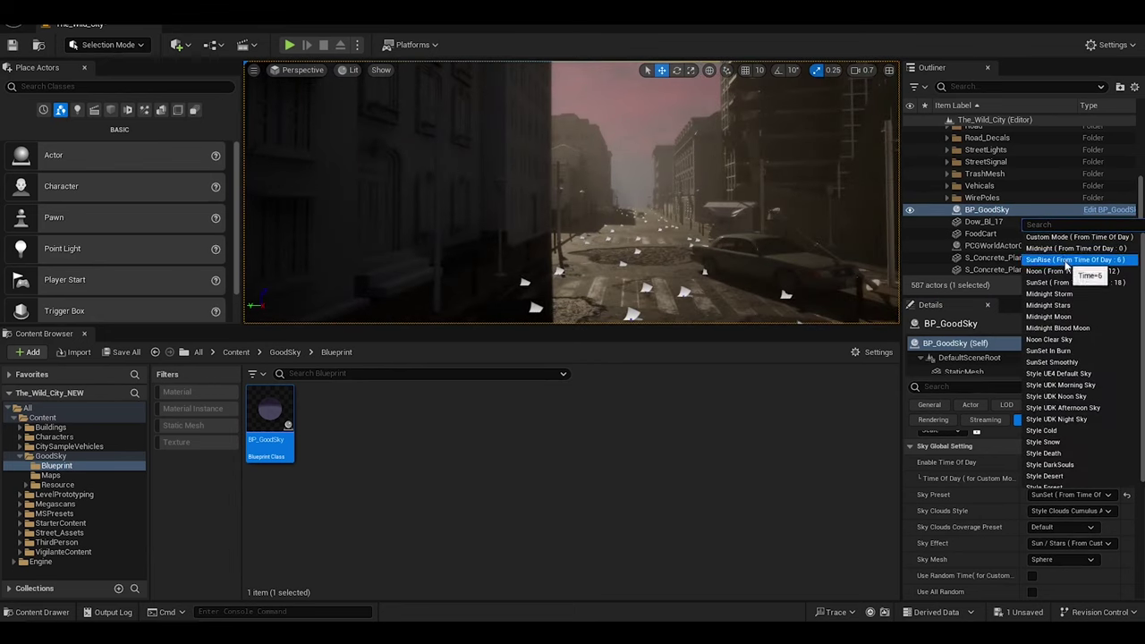
pyautogui.click(1054, 305)
pyautogui.click(1070, 497)
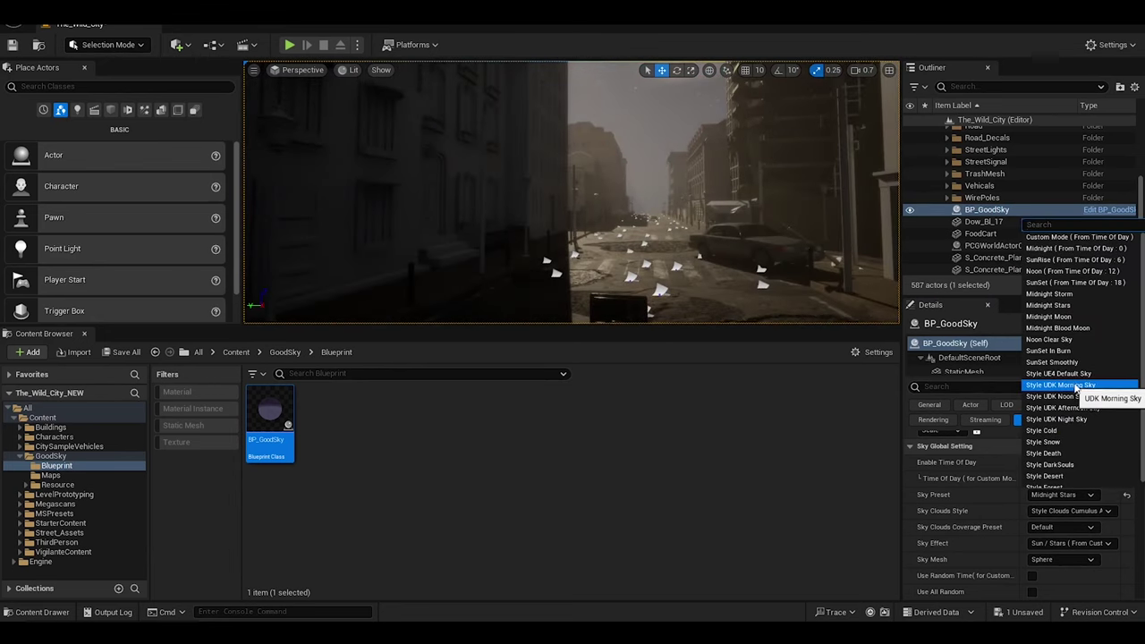
pyautogui.click(1052, 340)
pyautogui.click(1070, 495)
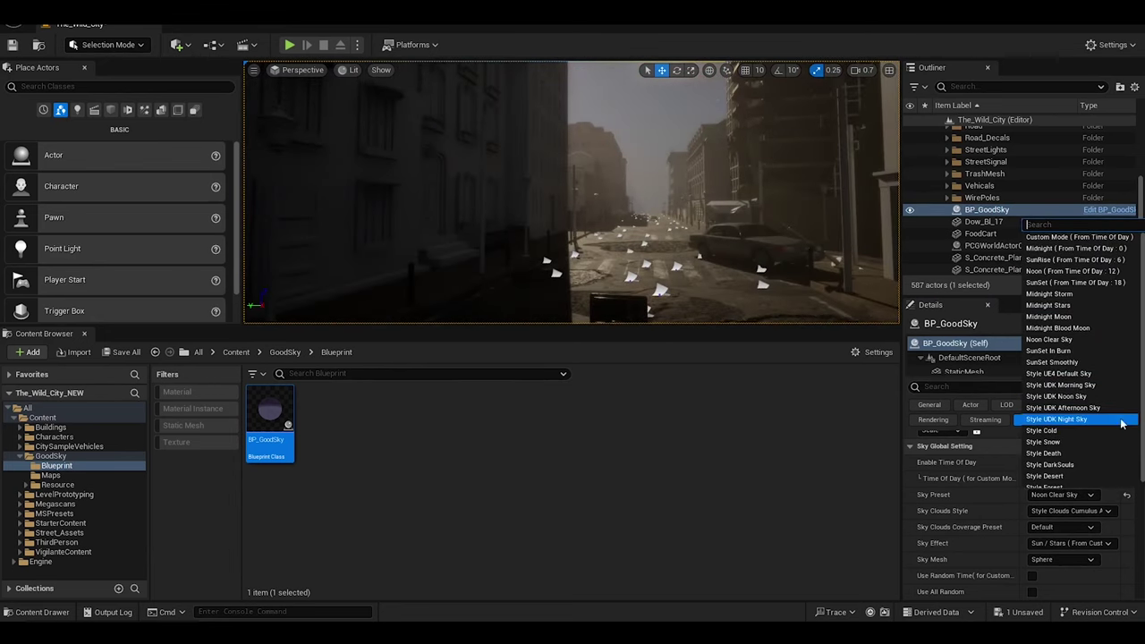
pyautogui.click(1083, 455)
pyautogui.click(1070, 495)
pyautogui.click(1079, 476)
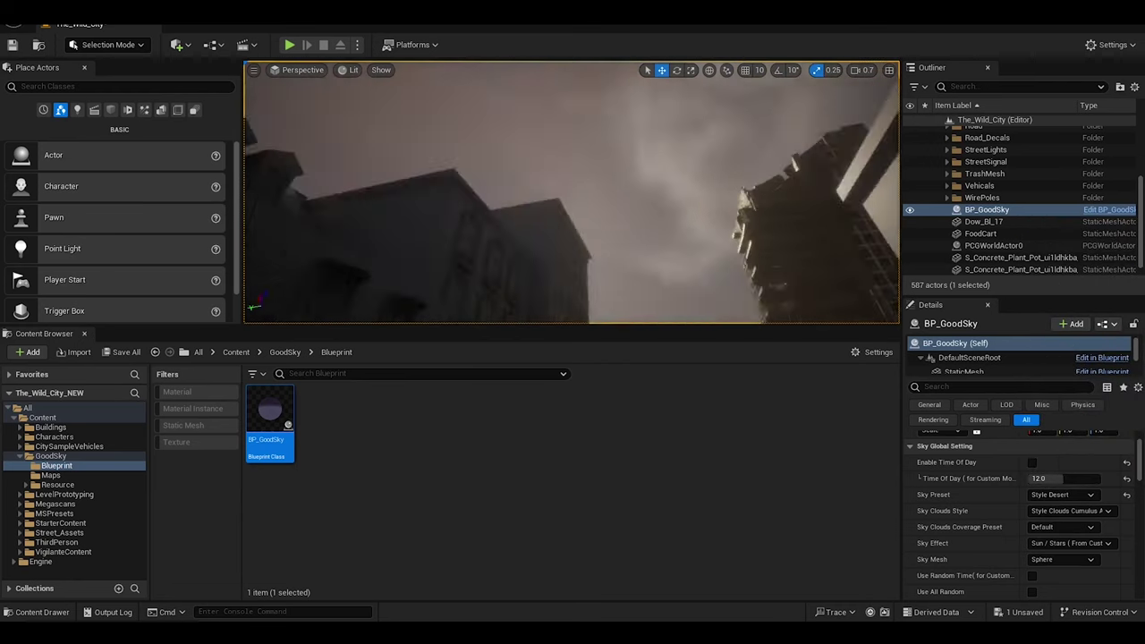
pyautogui.click(1069, 495)
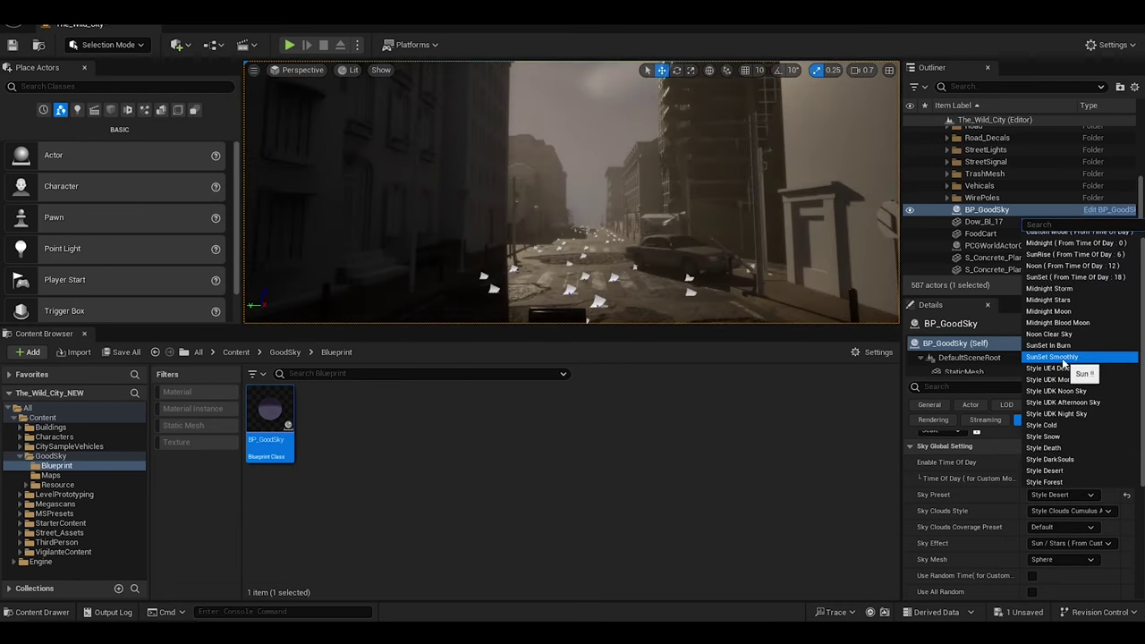
pyautogui.scroll(1, 1141, 280)
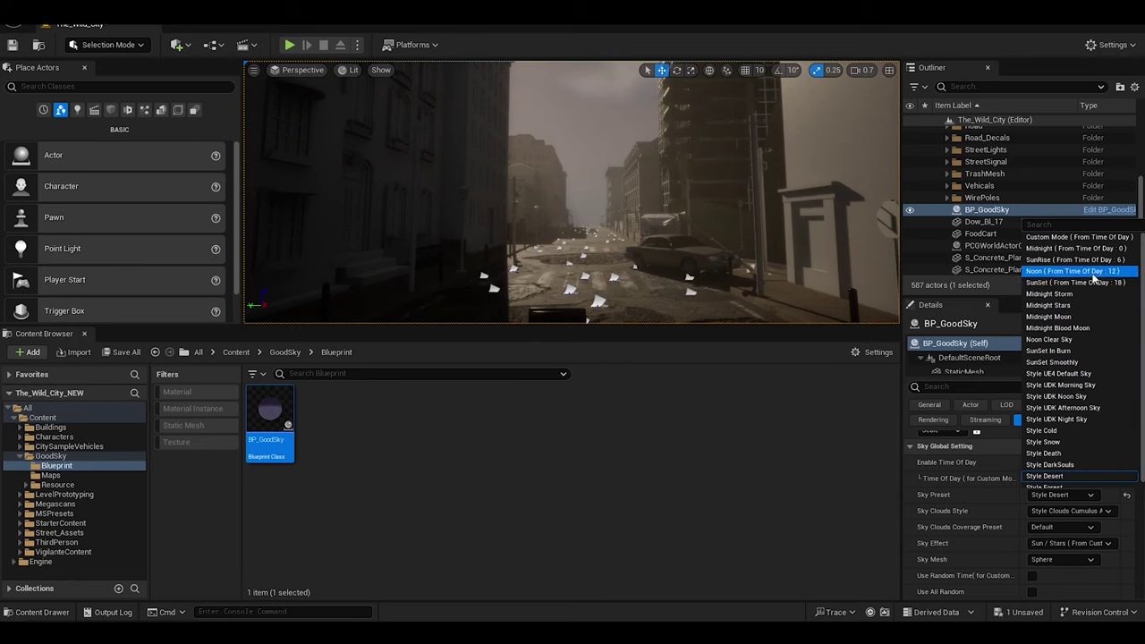
pyautogui.click(1088, 309)
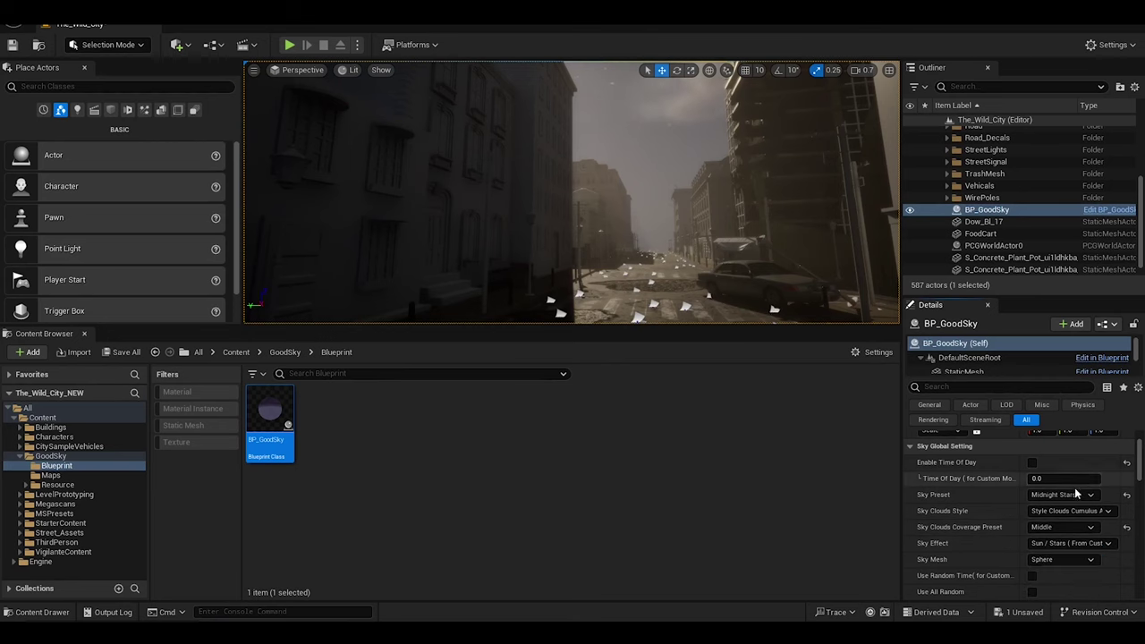
# Try Style Cold and SunSet presets, setting sun direction to 45 degree_X+ Y+
pyautogui.click(1064, 498)
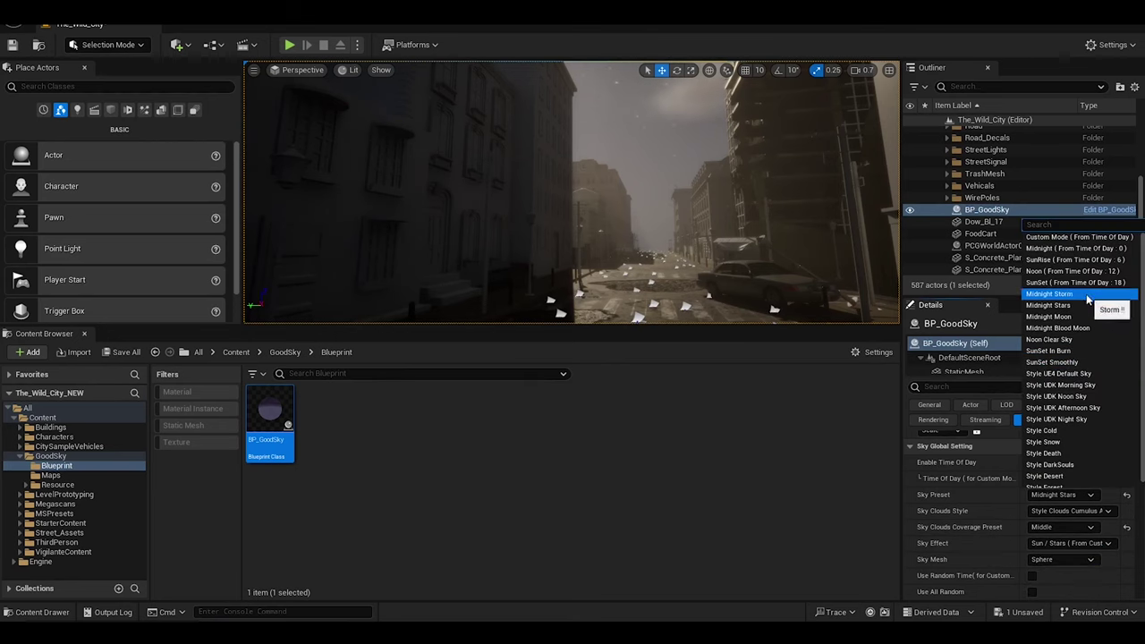
pyautogui.click(1042, 431)
pyautogui.click(1064, 495)
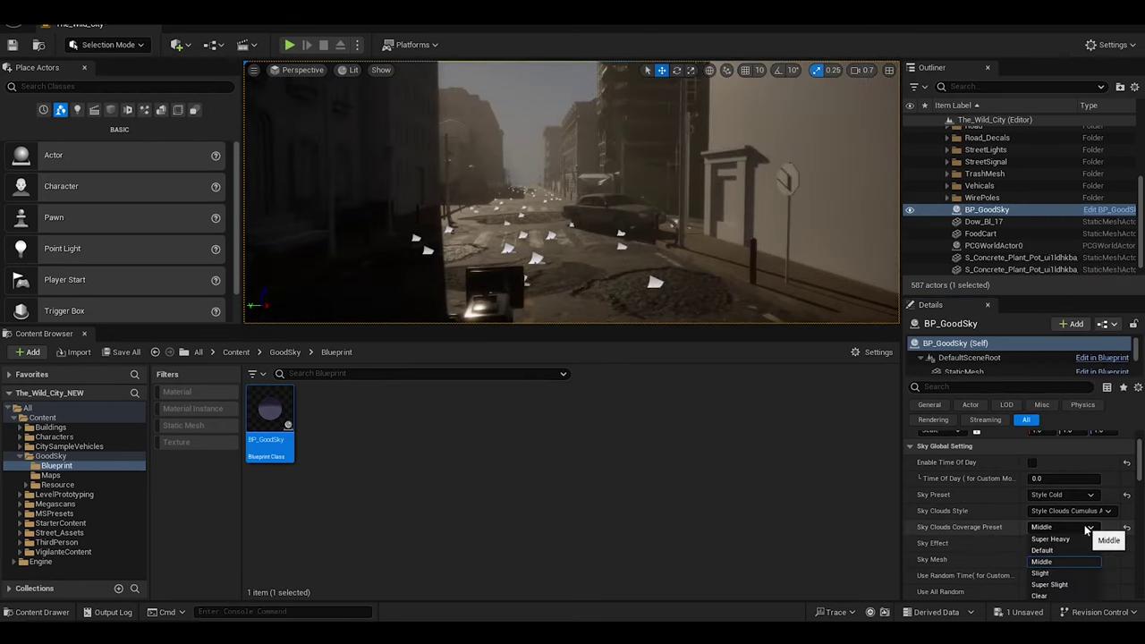
pyautogui.click(1066, 280)
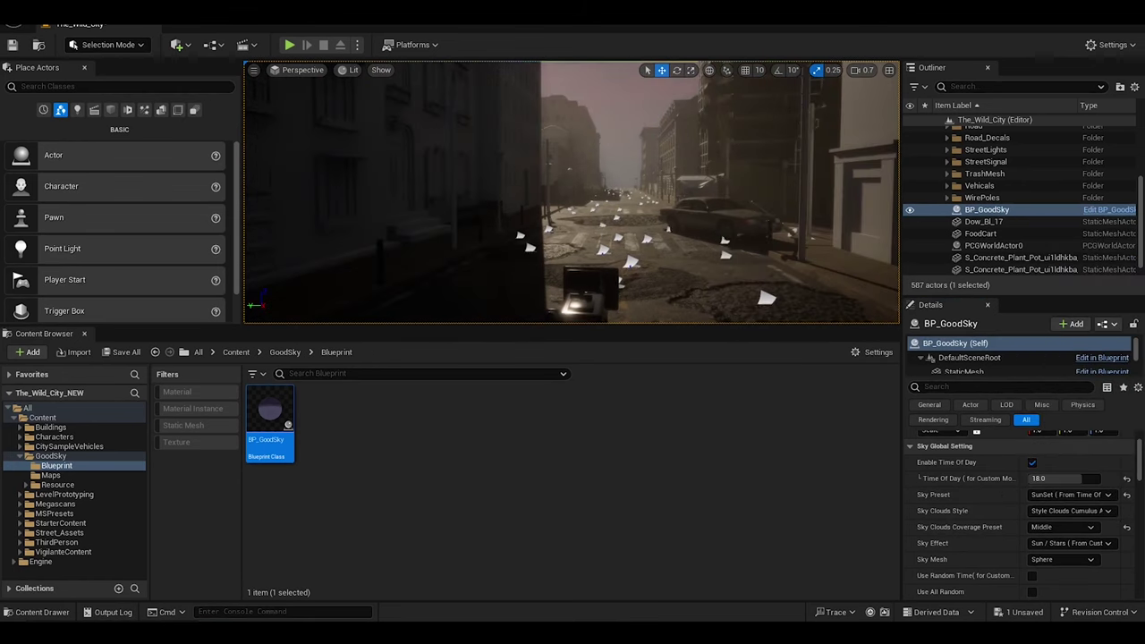
pyautogui.scroll(-3, 1142, 481)
pyautogui.click(1065, 483)
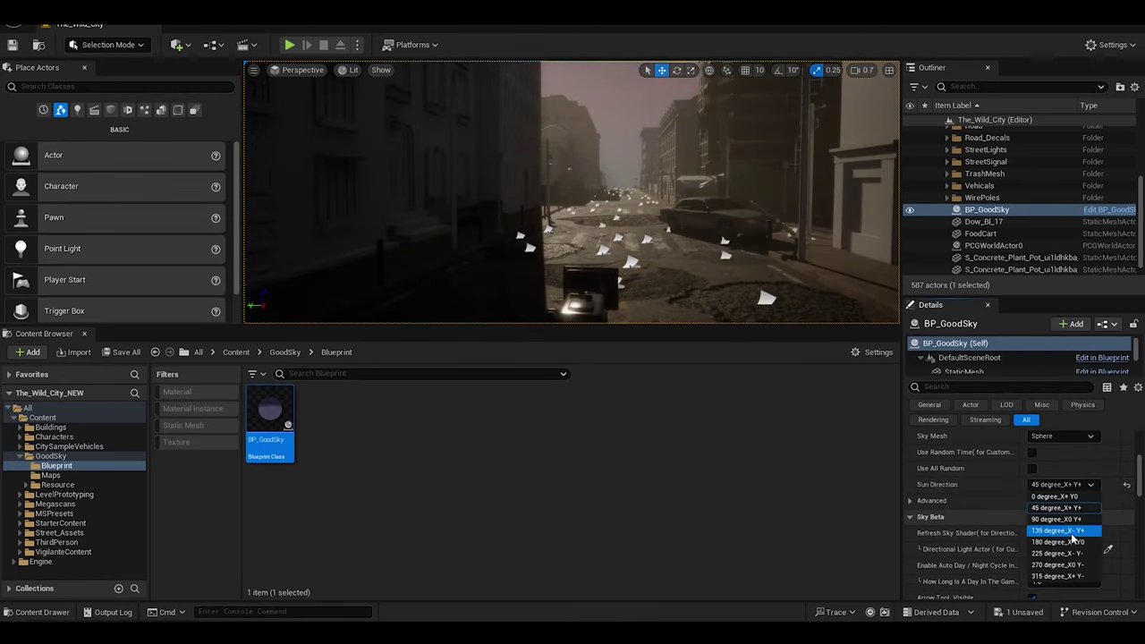
pyautogui.click(1056, 496)
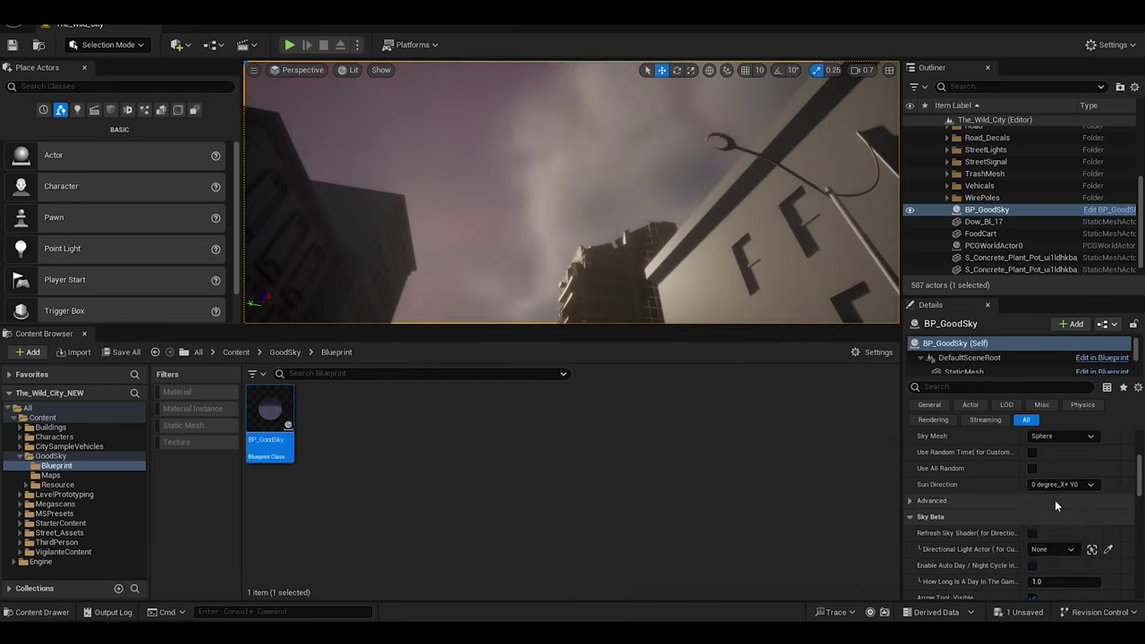
pyautogui.click(1065, 485)
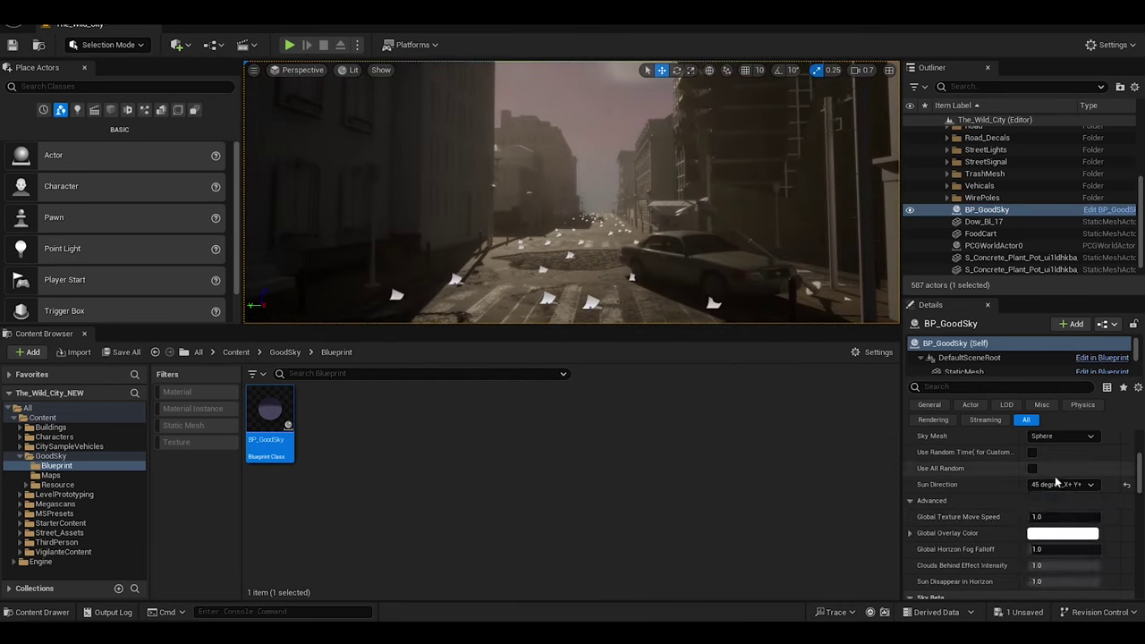
pyautogui.click(1061, 510)
# Set the sky to Midnight Moon, keeping Moon sky effect and Sphere sky mesh
pyautogui.scroll(5, 1020, 501)
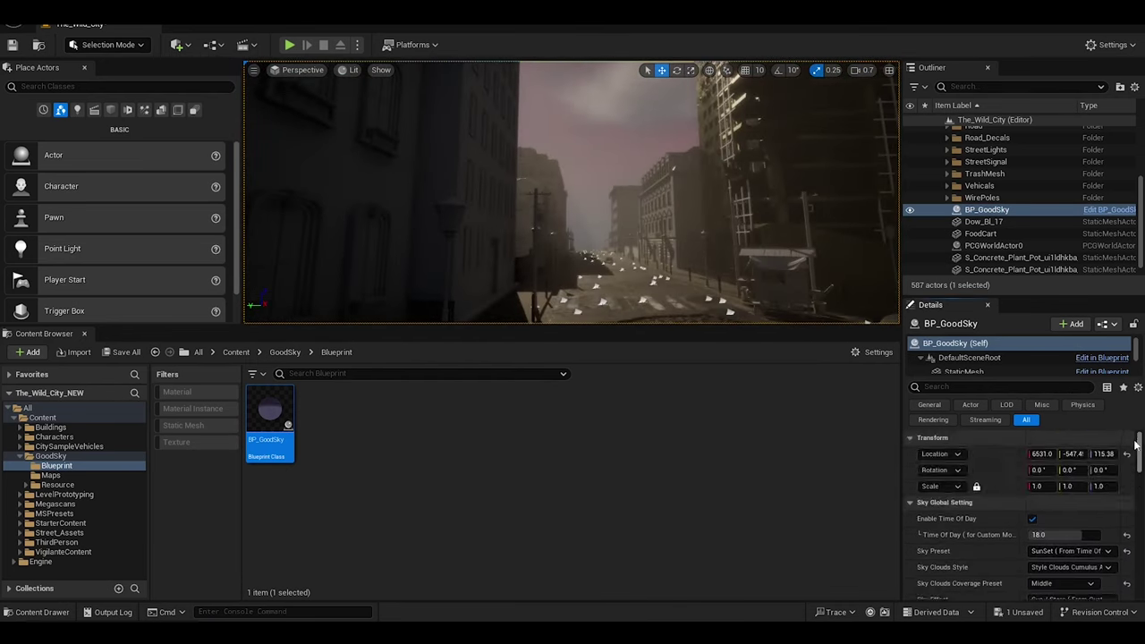
pyautogui.scroll(-1, 1020, 501)
pyautogui.click(1069, 472)
pyautogui.click(1097, 272)
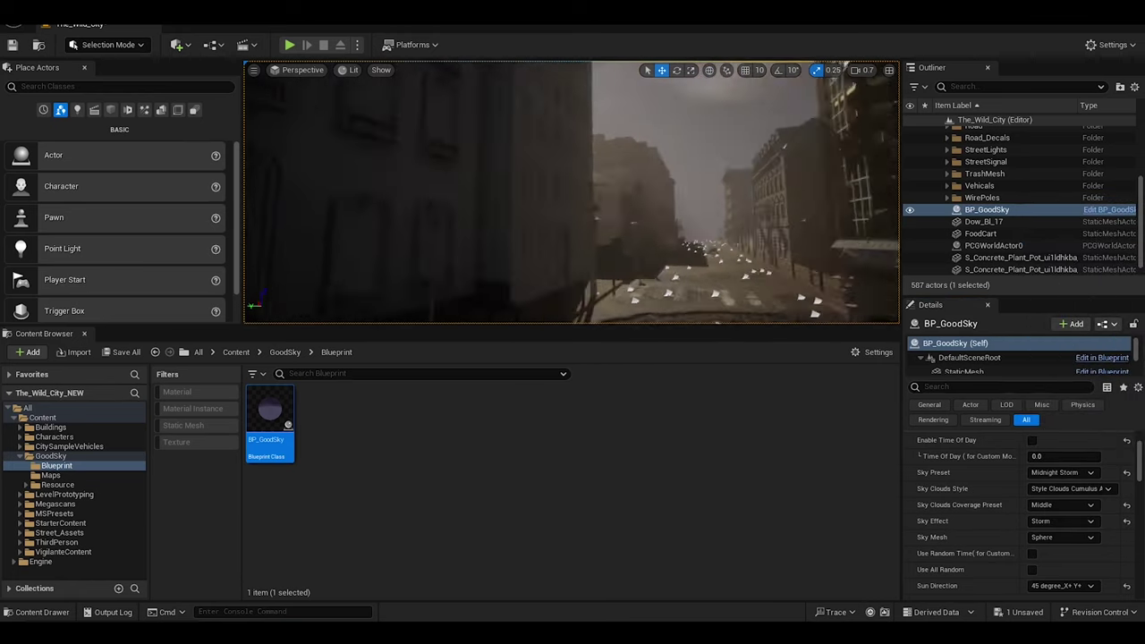
pyautogui.click(1070, 473)
pyautogui.click(1082, 284)
pyautogui.click(1061, 473)
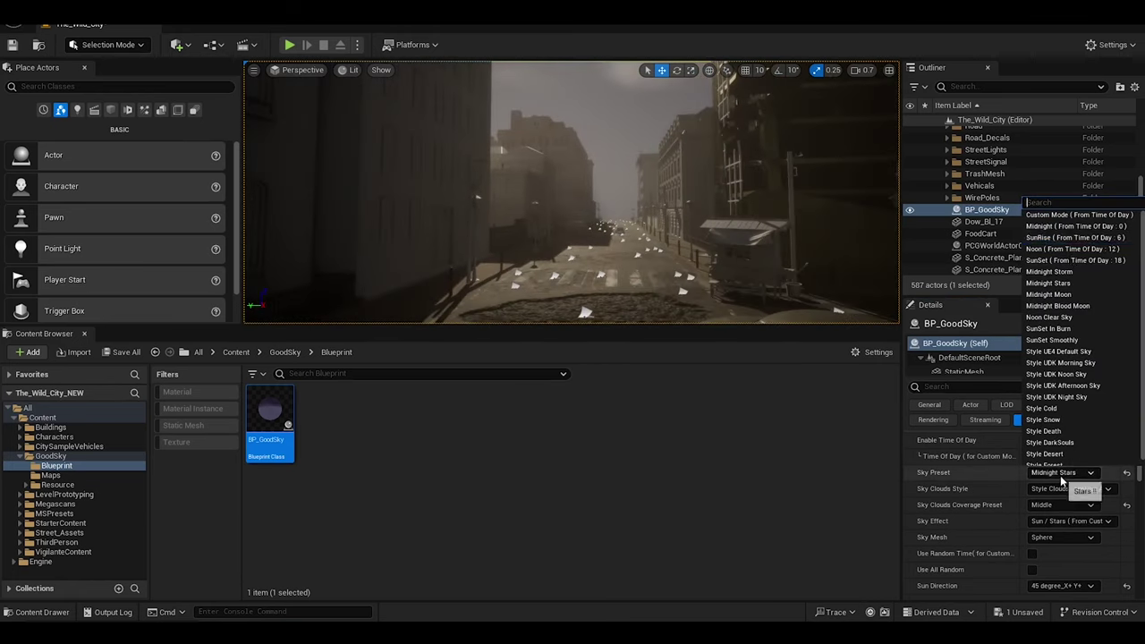
pyautogui.click(1049, 294)
pyautogui.click(1062, 537)
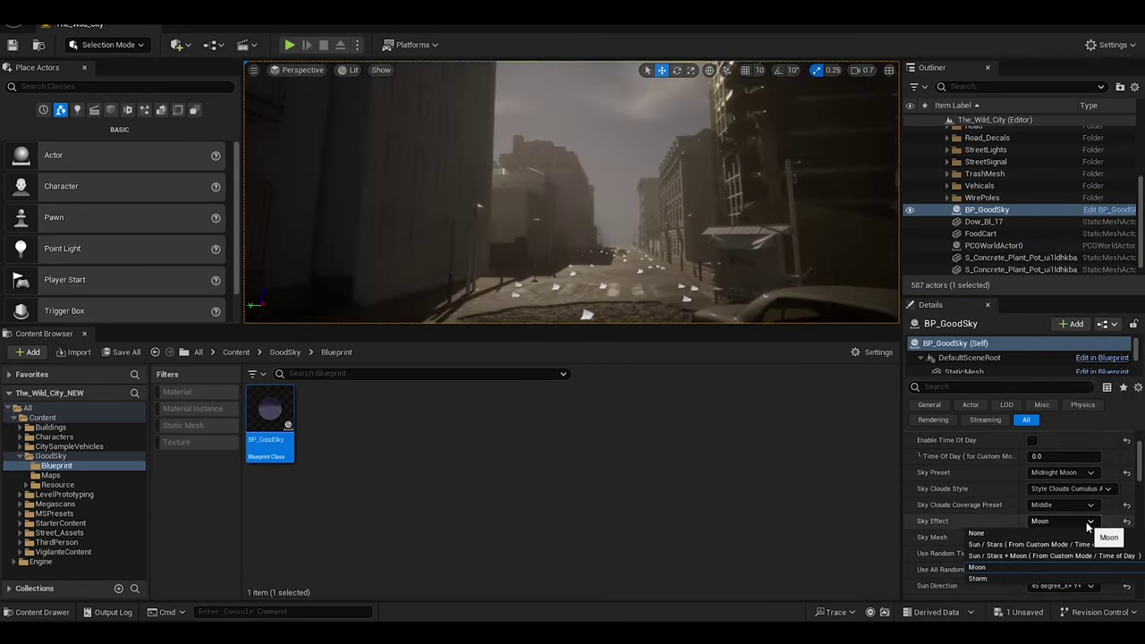
pyautogui.click(1047, 549)
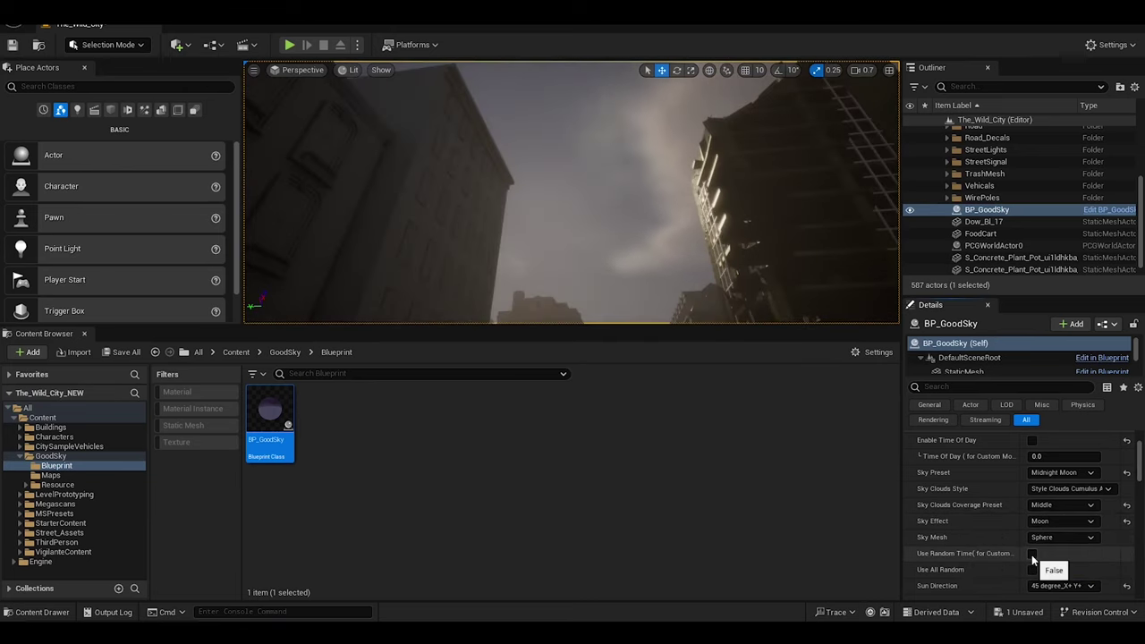
# Launch Quixel Bridge from the Window menu
pyautogui.scroll(3, 1031, 555)
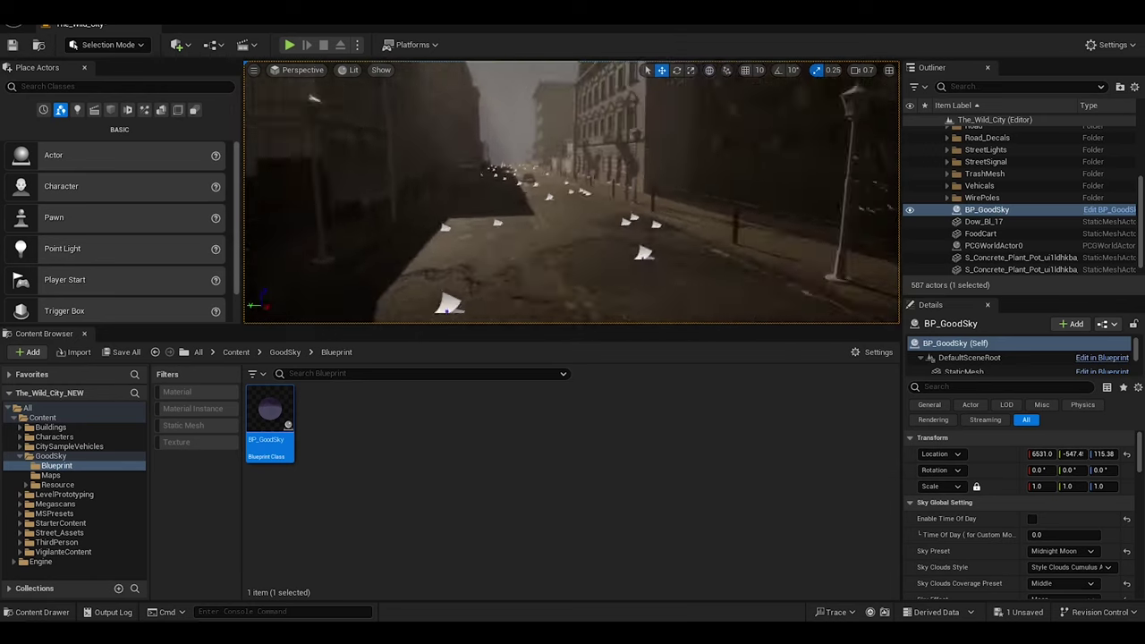
pyautogui.click(51, 475)
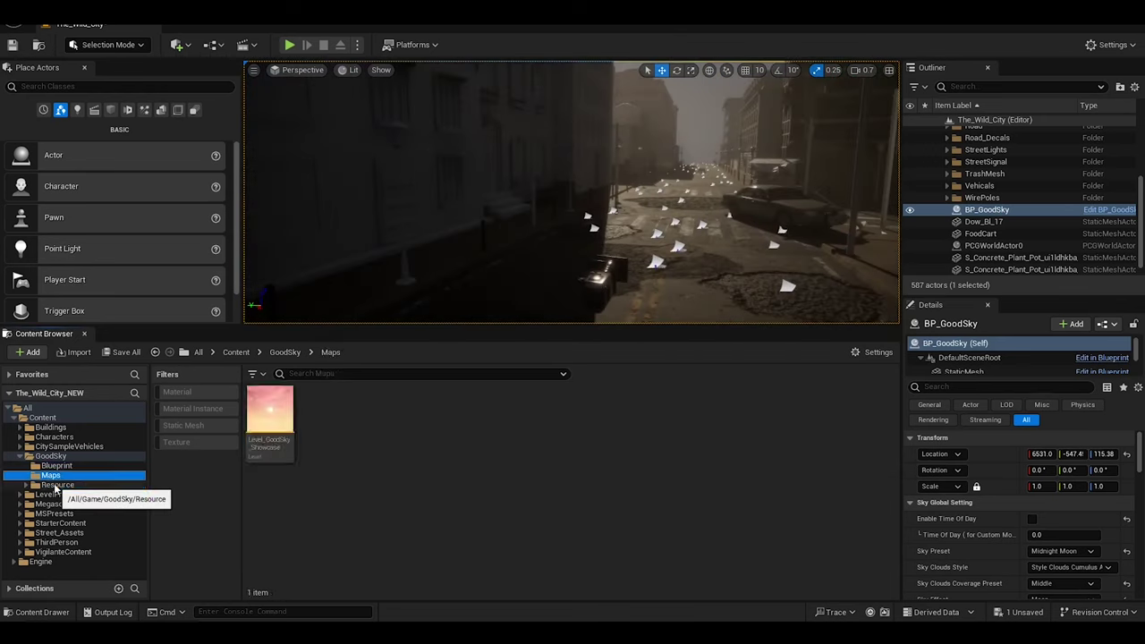
pyautogui.click(51, 457)
pyautogui.click(13, 24)
pyautogui.click(256, 338)
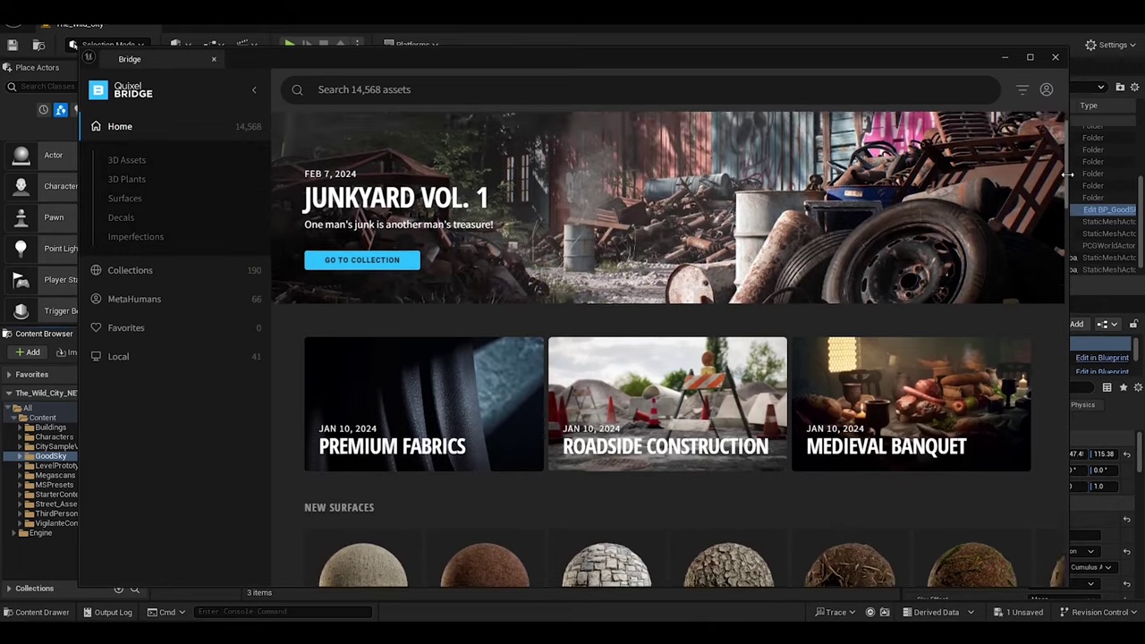
# Browse the 3D Assets, Historical and 3D Plants categories in Quixel Bridge
pyautogui.scroll(-4, 1059, 251)
pyautogui.scroll(-5, 1053, 237)
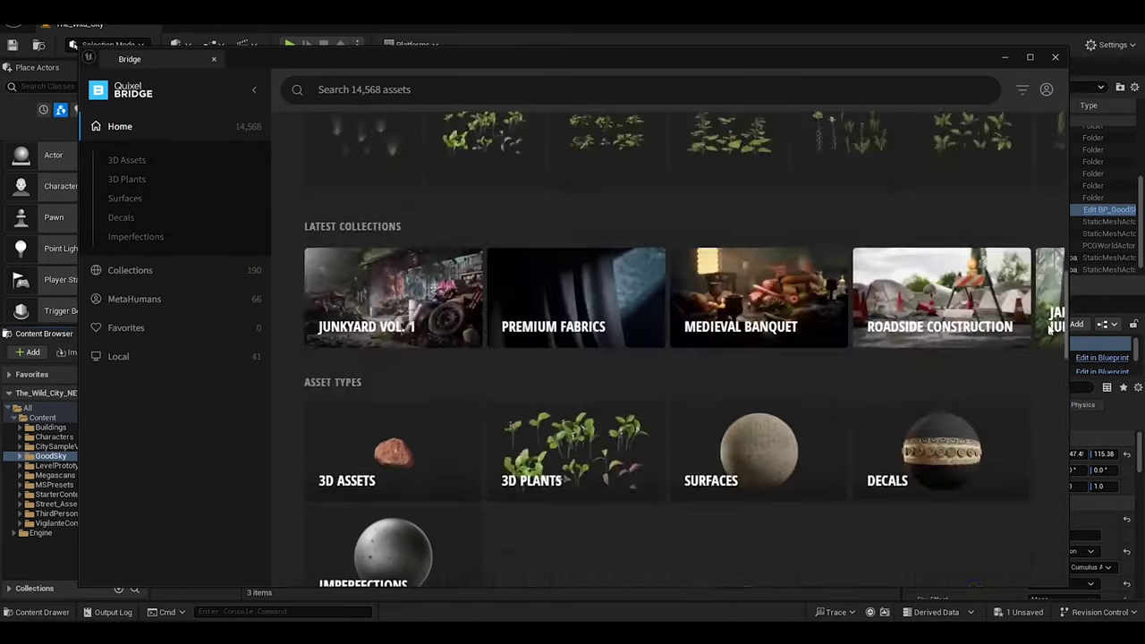
pyautogui.scroll(-5, 1050, 394)
pyautogui.scroll(-5, 1051, 501)
pyautogui.scroll(15, 1038, 358)
pyautogui.click(153, 163)
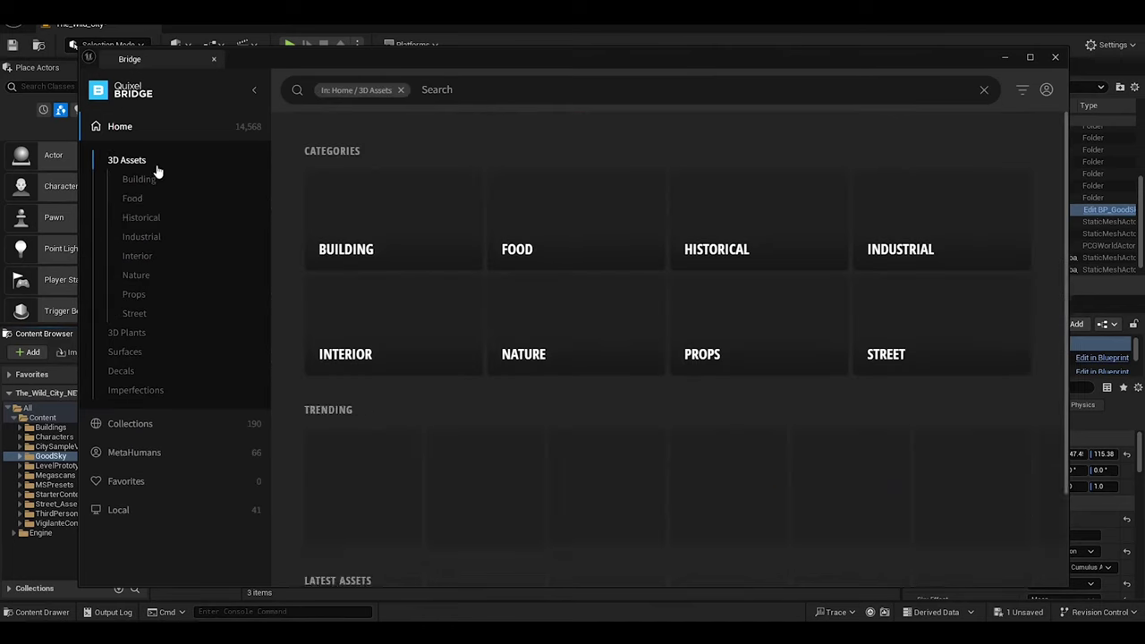
pyautogui.click(140, 217)
pyautogui.click(126, 160)
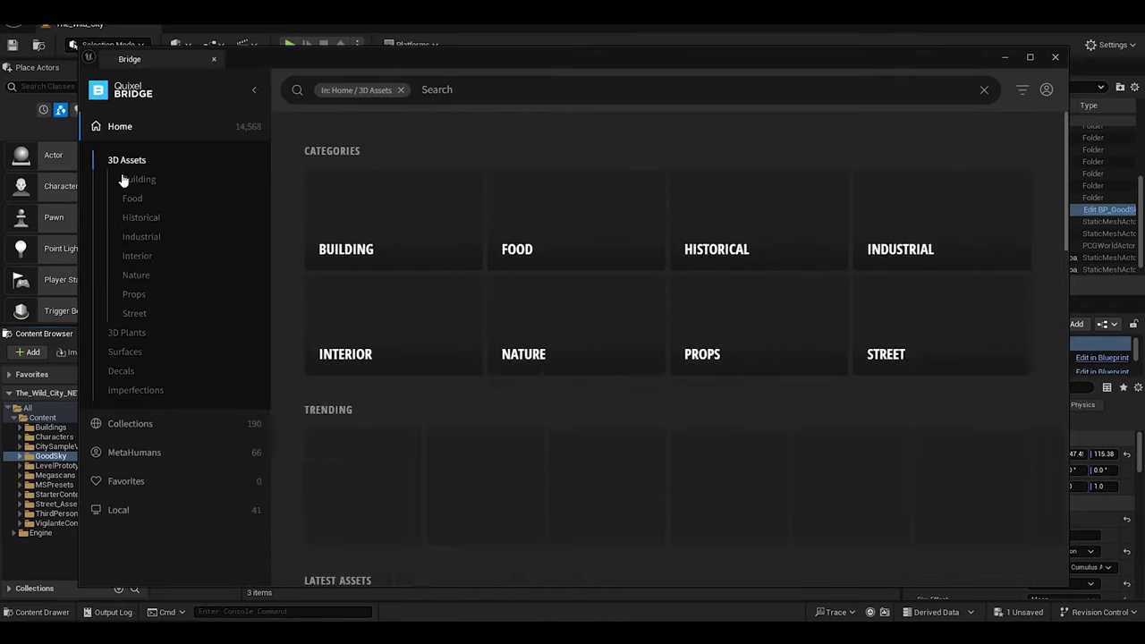
pyautogui.click(130, 333)
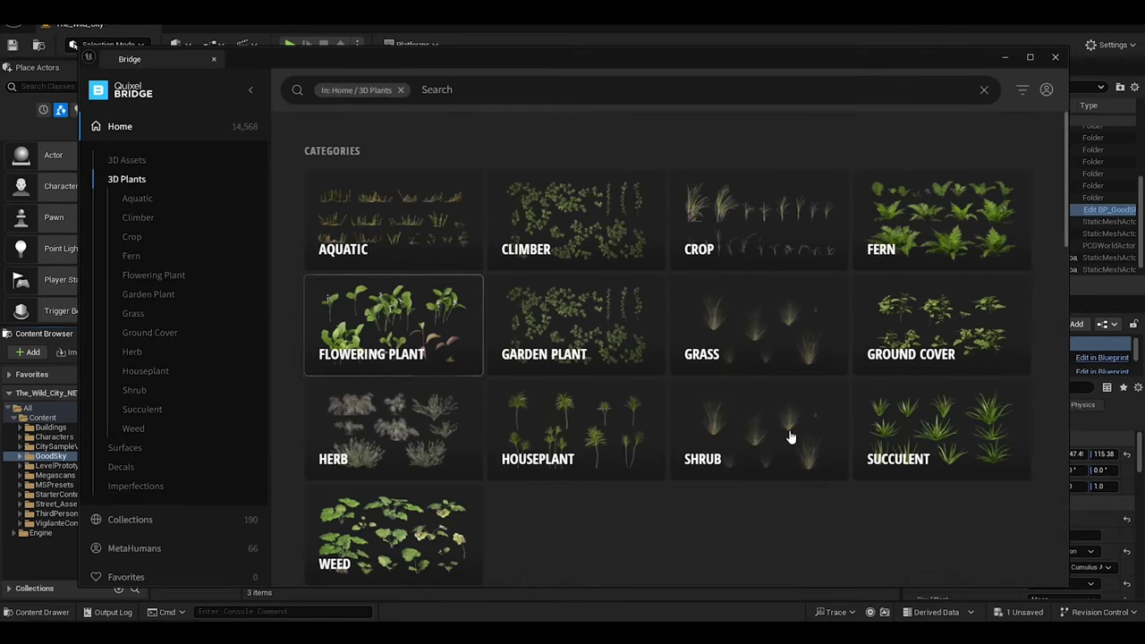
pyautogui.scroll(-10, 1040, 397)
pyautogui.scroll(12, 985, 279)
# Search Bridge for 'Moss' and remove the 3D Plants filter to include every asset type
pyautogui.click(455, 89)
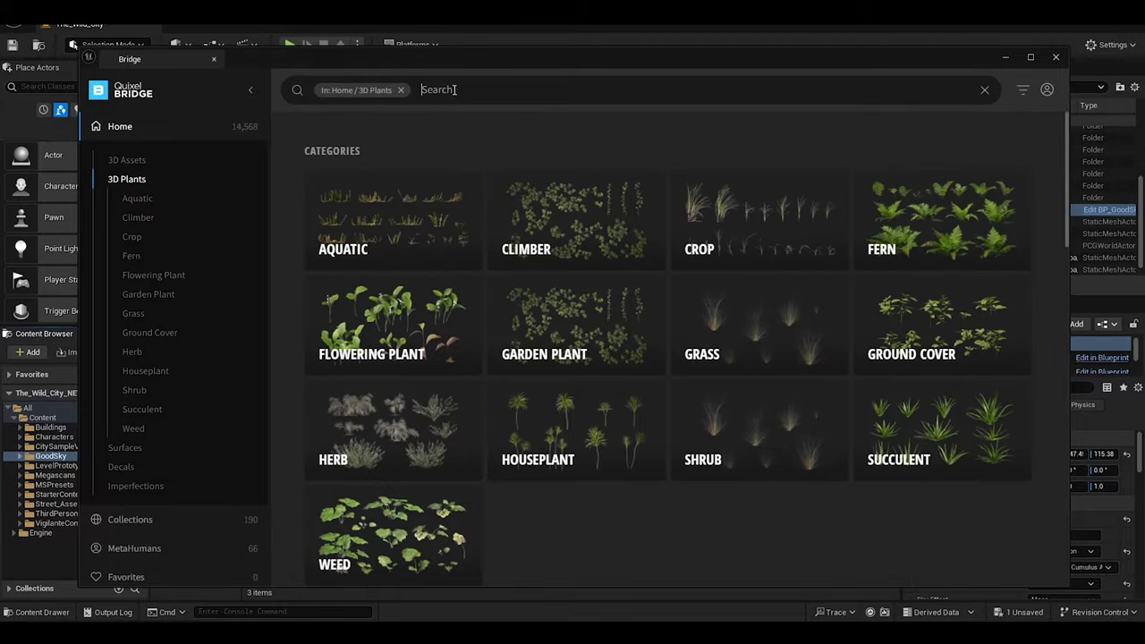
pyautogui.write('Moss')
pyautogui.press('Return')
pyautogui.click(401, 91)
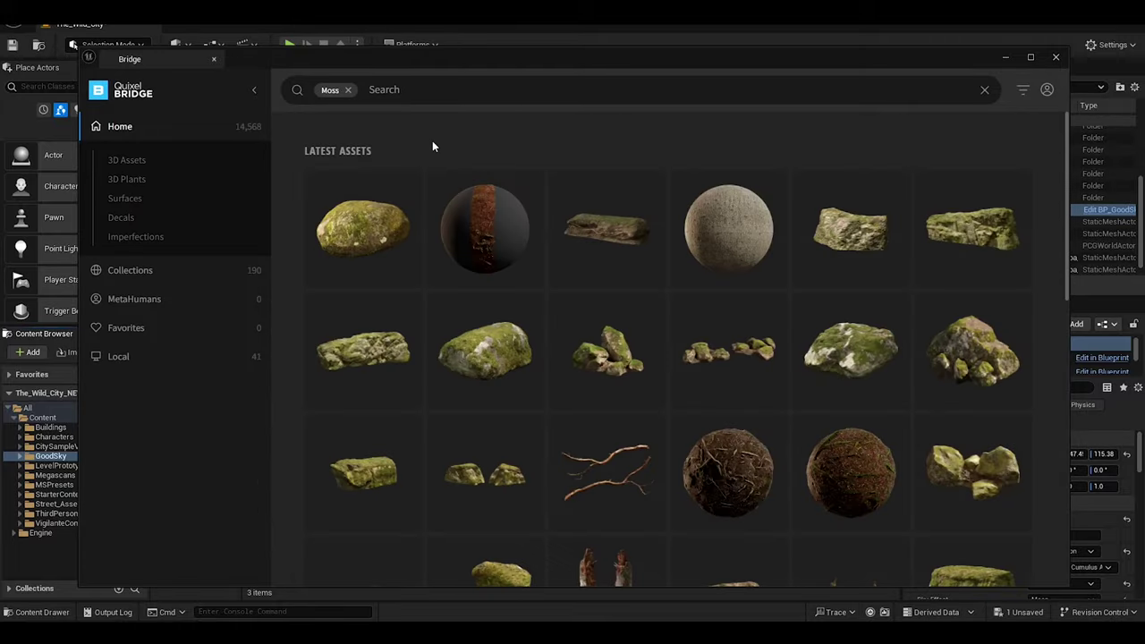
# Scroll through the full list of Moss results
pyautogui.scroll(-5, 1041, 416)
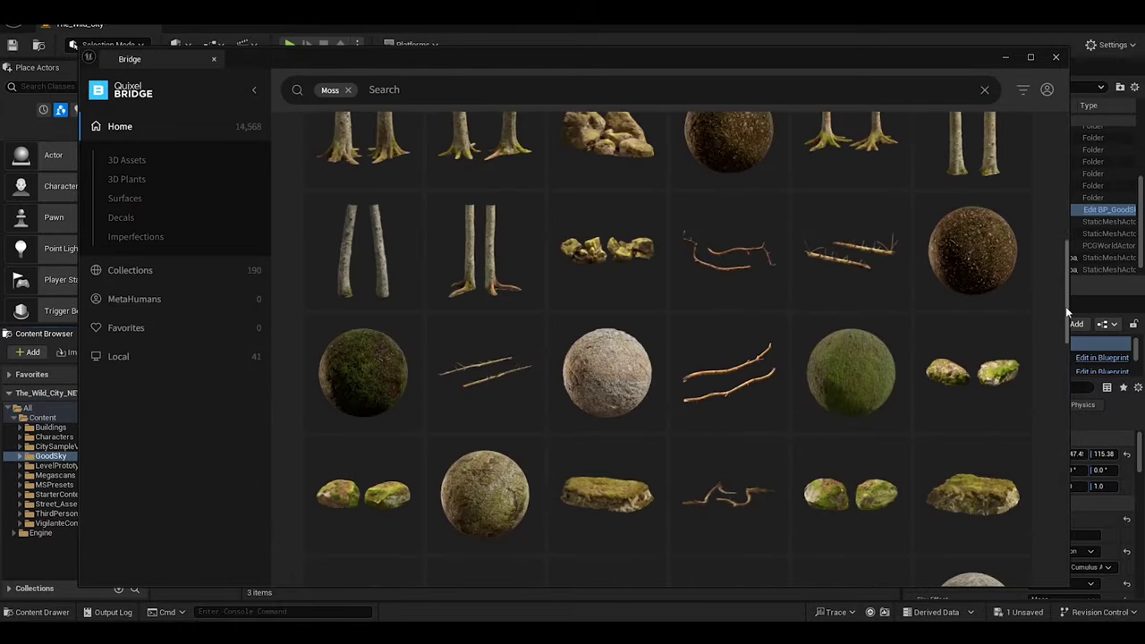
pyautogui.moveTo(1065, 306); pyautogui.dragTo(1054, 486)
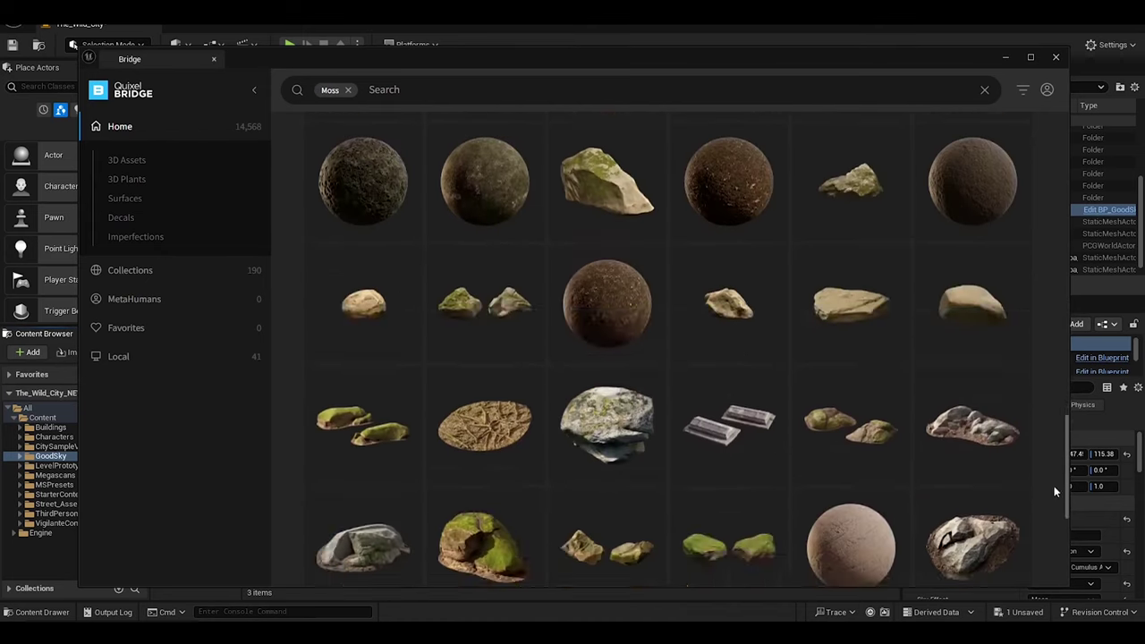
pyautogui.scroll(-5, 1038, 438)
pyautogui.scroll(-5, 1067, 437)
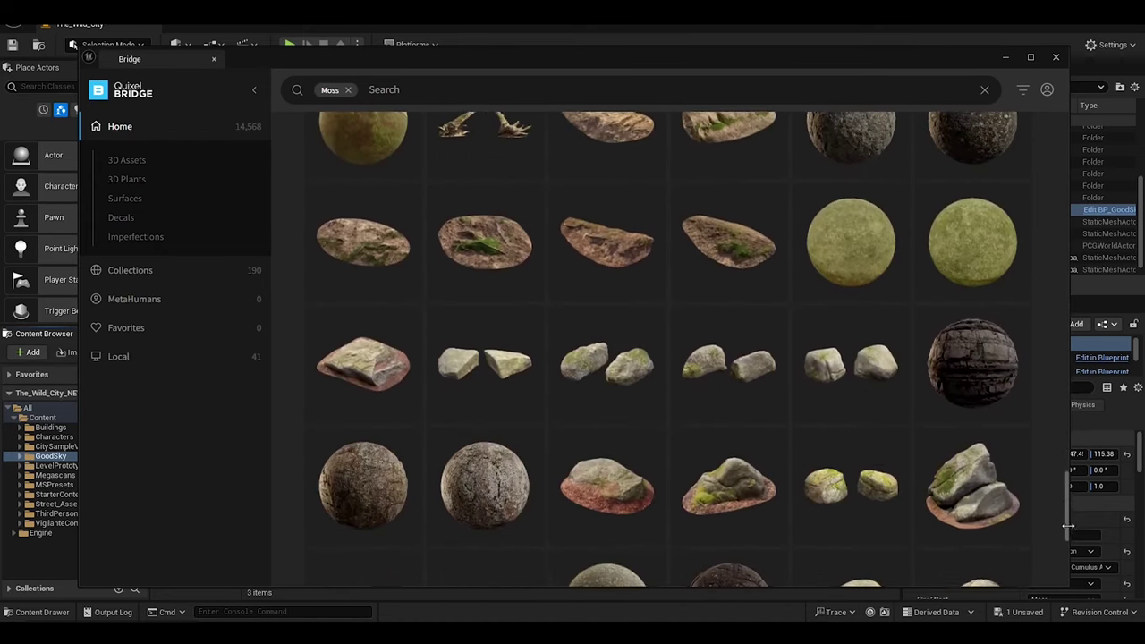
pyautogui.scroll(5, 997, 383)
pyautogui.scroll(5, 997, 383)
pyautogui.scroll(3, 1002, 385)
pyautogui.moveTo(1067, 275); pyautogui.dragTo(1067, 291)
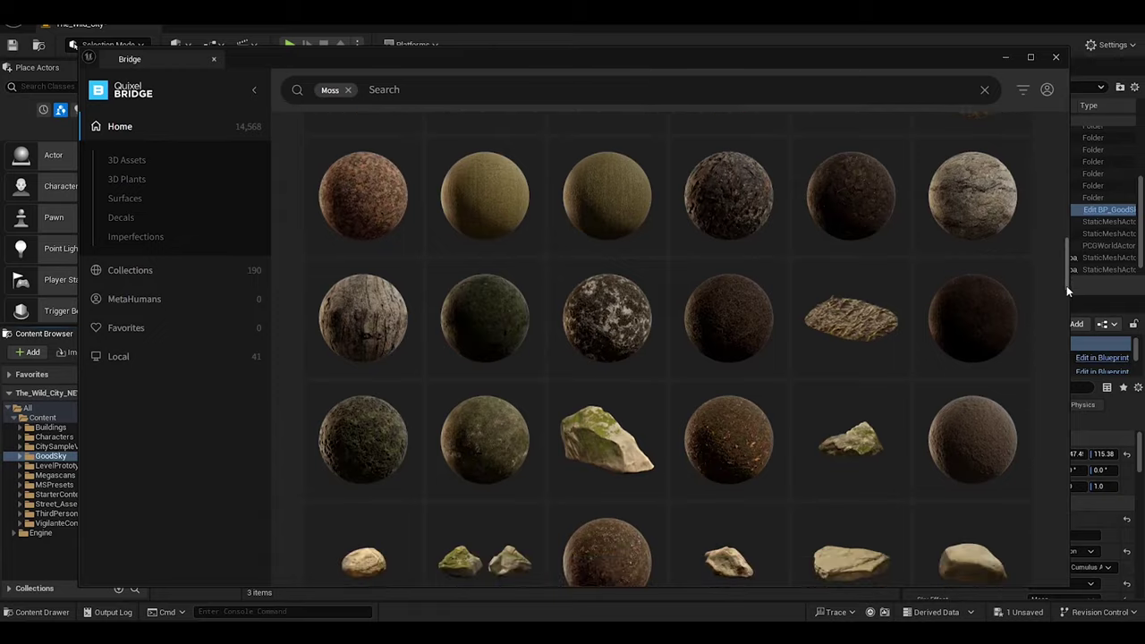
pyautogui.scroll(-3, 948, 302)
pyautogui.scroll(-3, 1064, 360)
pyautogui.scroll(-3, 1028, 526)
pyautogui.scroll(-3, 1029, 557)
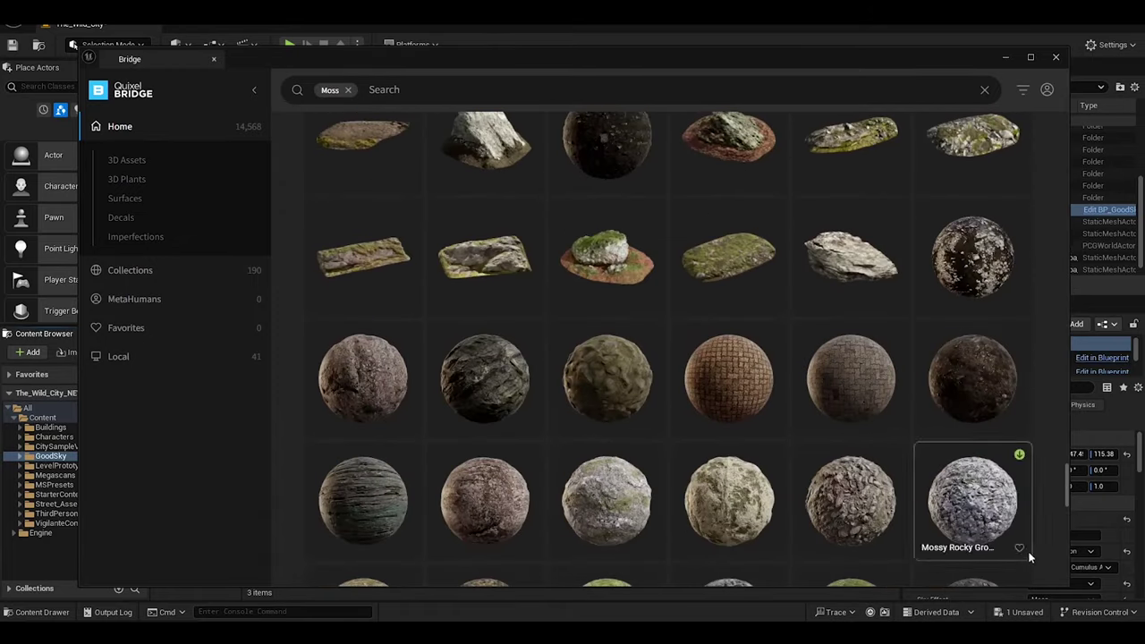
pyautogui.scroll(-3, 1067, 490)
pyautogui.scroll(-3, 1065, 525)
pyautogui.scroll(-3, 1064, 546)
pyautogui.scroll(-2, 1065, 545)
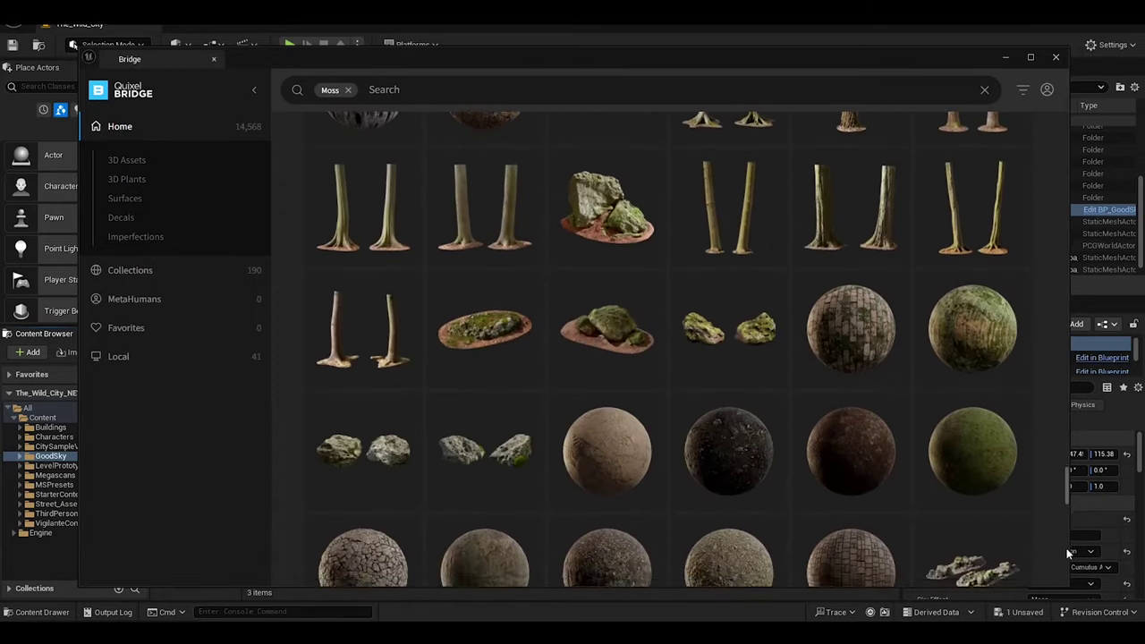
pyautogui.scroll(-2, 1065, 546)
pyautogui.scroll(-3, 1047, 519)
pyautogui.scroll(-1, 1029, 486)
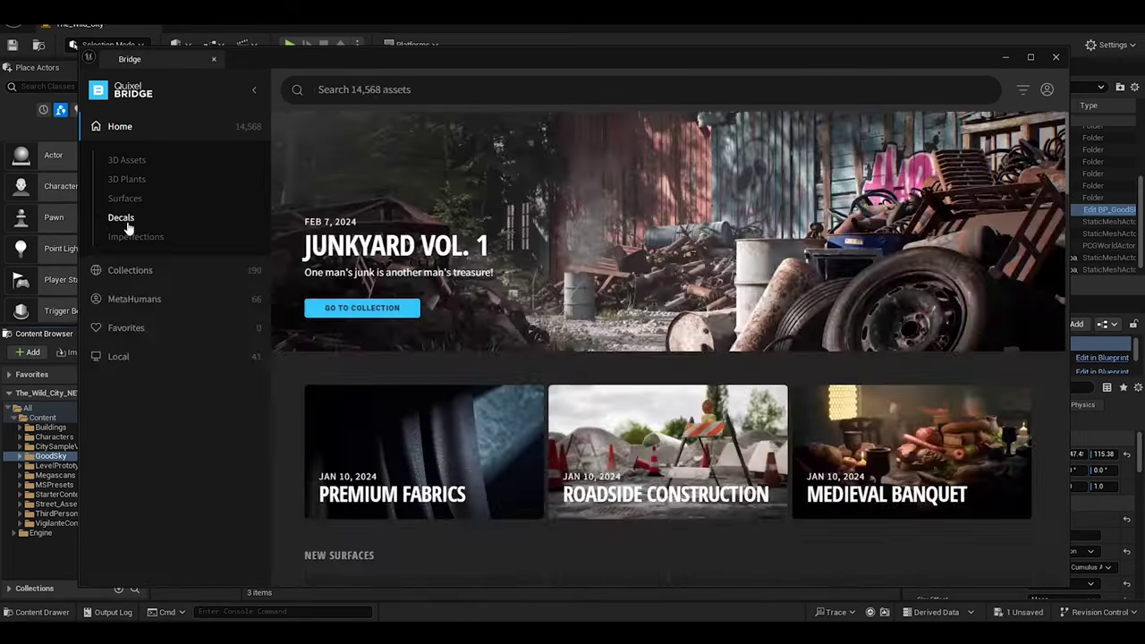
# Search the Decals category for 'Moss'
pyautogui.click(128, 228)
pyautogui.click(421, 89)
pyautogui.write('Moss')
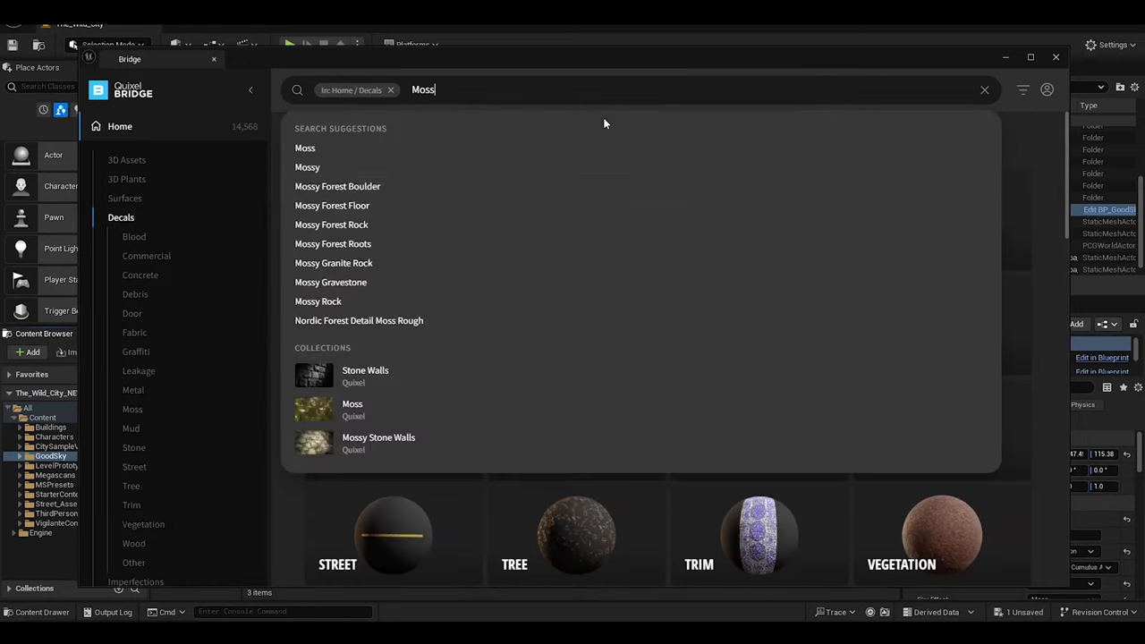
pyautogui.press('Return')
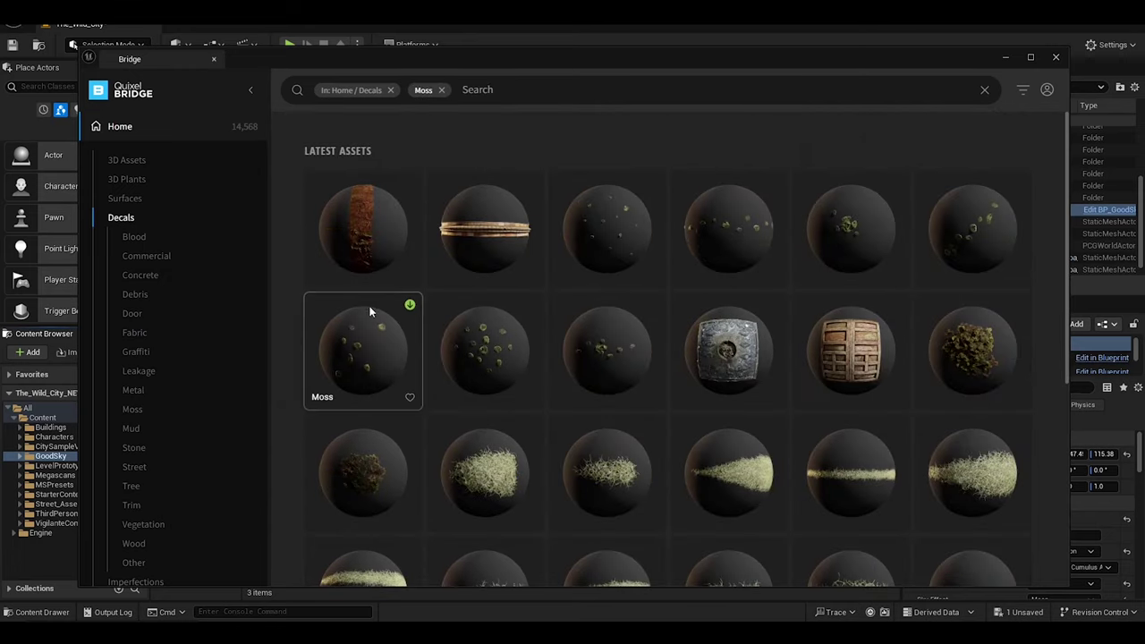
# Preview the Moss Patch and scattered moss decals and choose the download quality
pyautogui.click(362, 470)
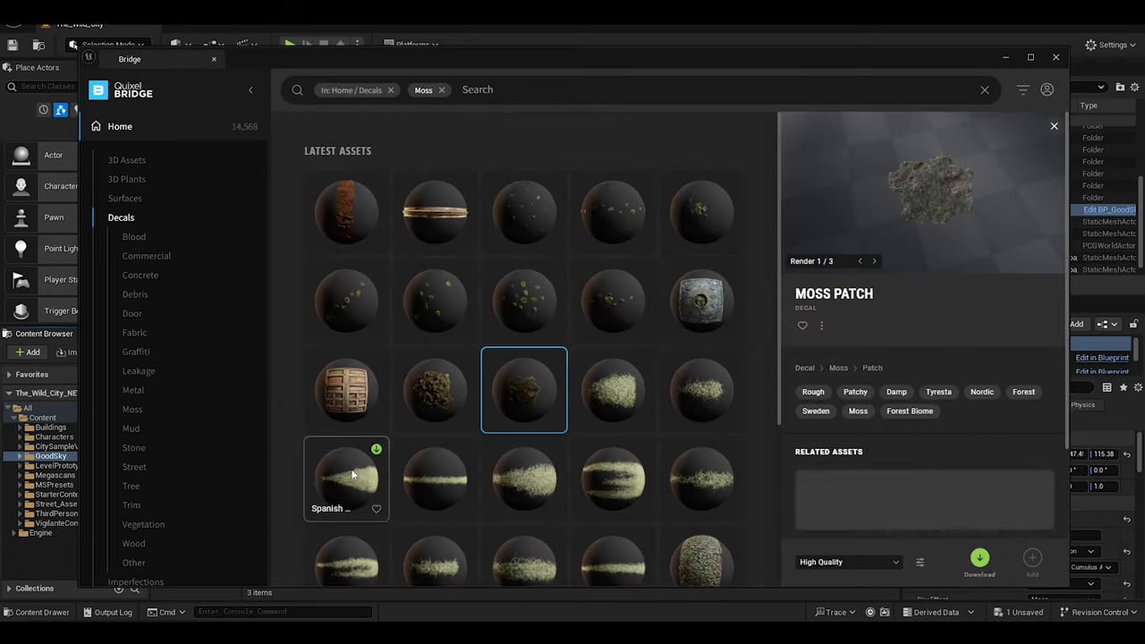
pyautogui.click(625, 323)
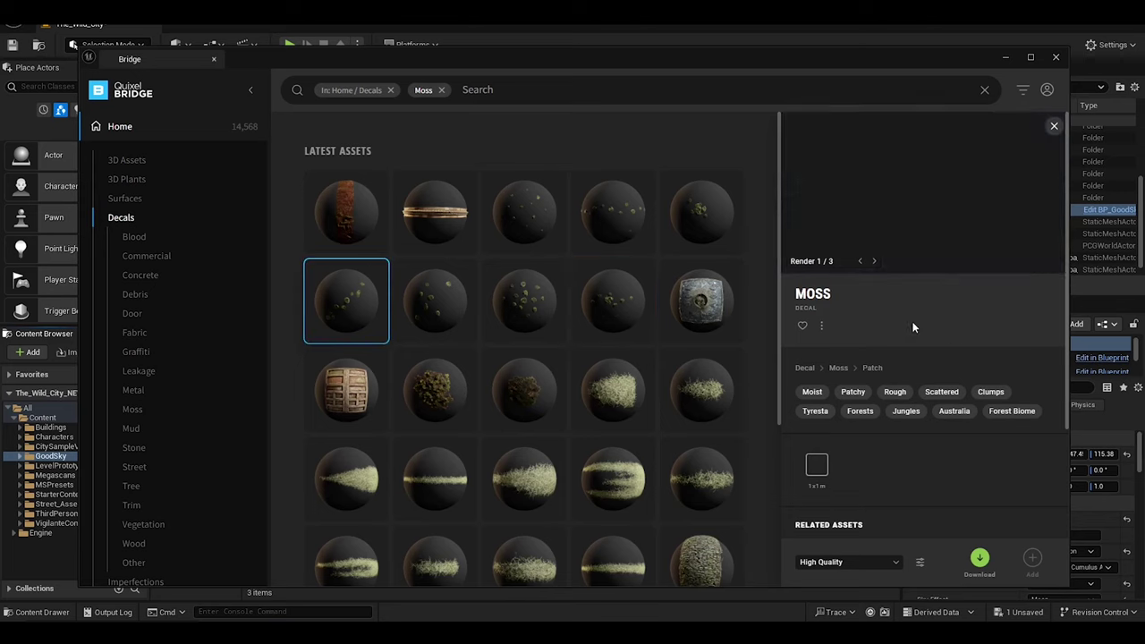
pyautogui.click(536, 214)
pyautogui.click(879, 562)
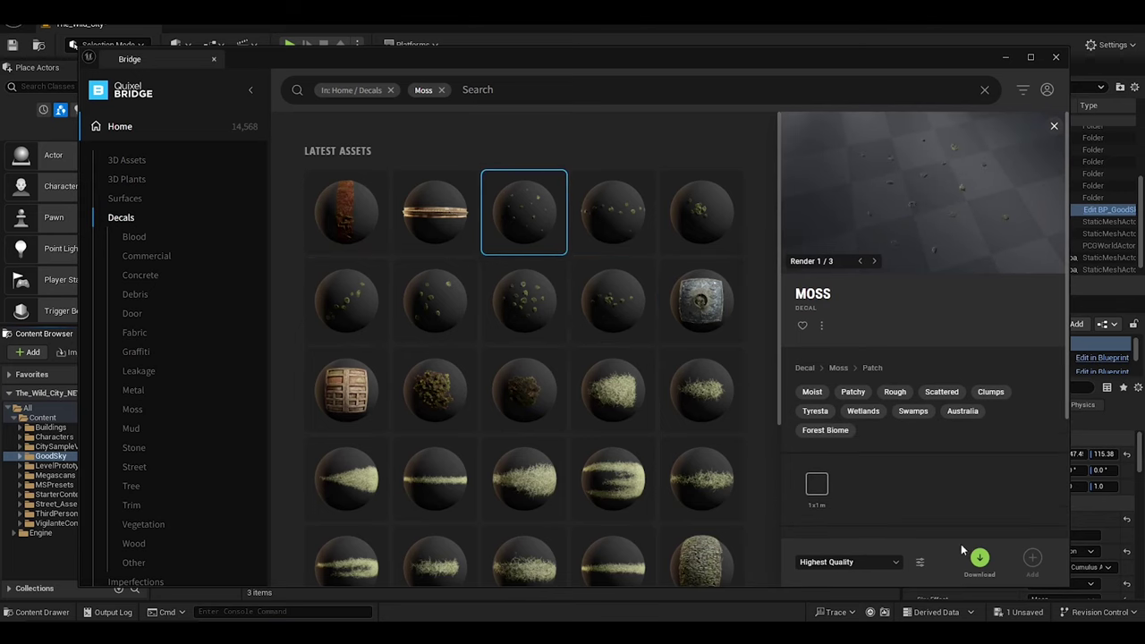
# Compare the dense green moss and Tileable Moss Patches decals
pyautogui.click(450, 402)
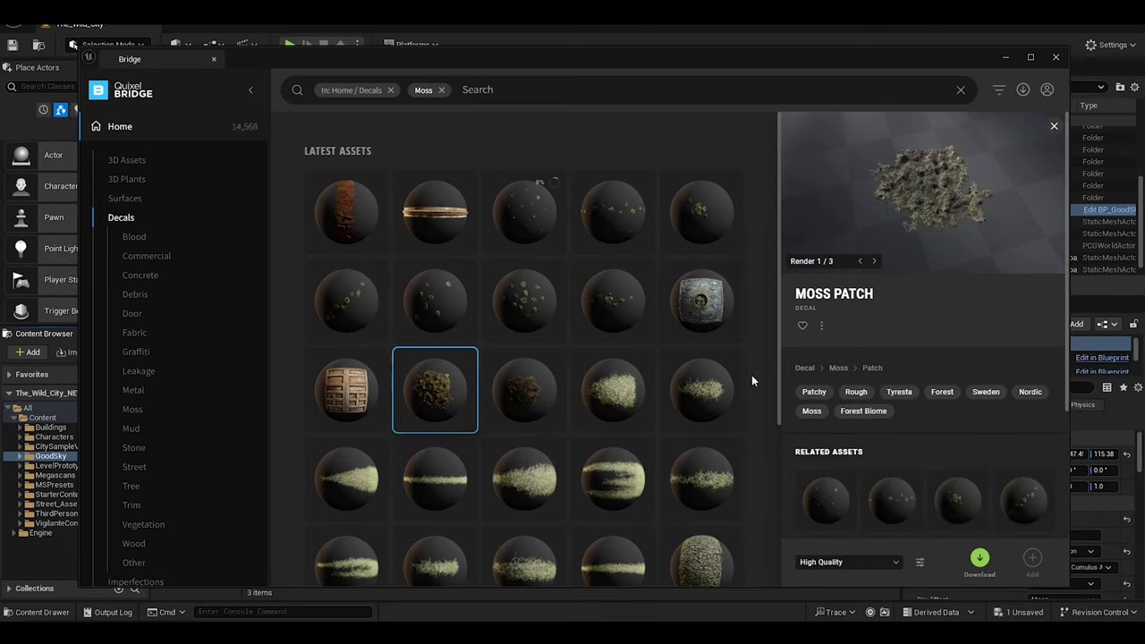
pyautogui.scroll(-2, 761, 429)
pyautogui.click(346, 481)
pyautogui.scroll(-1, 376, 466)
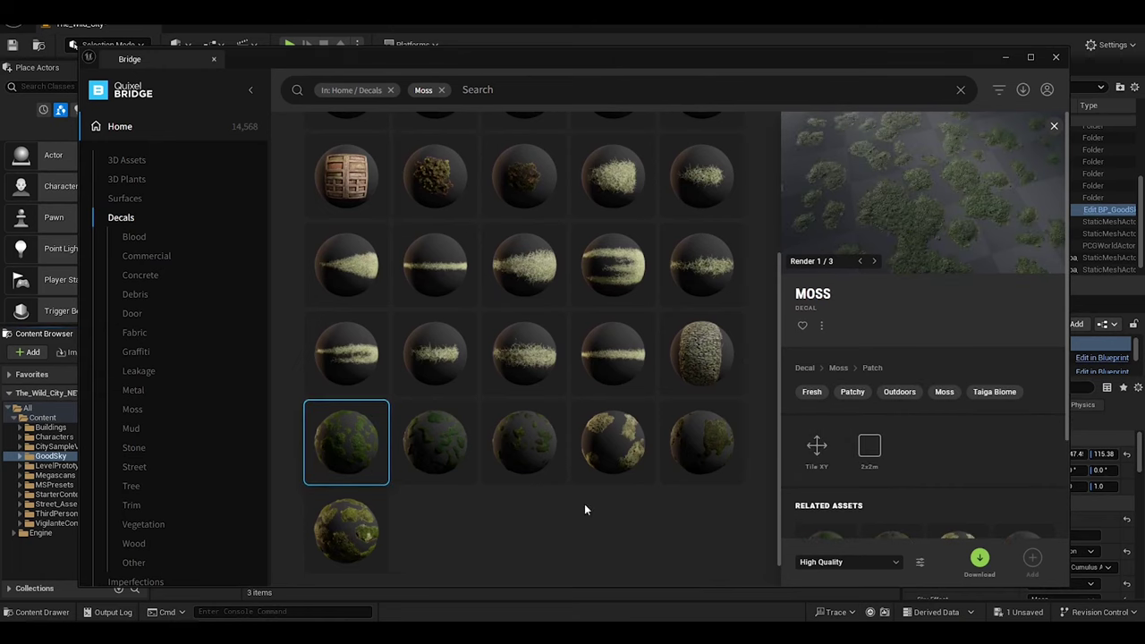
pyautogui.click(347, 531)
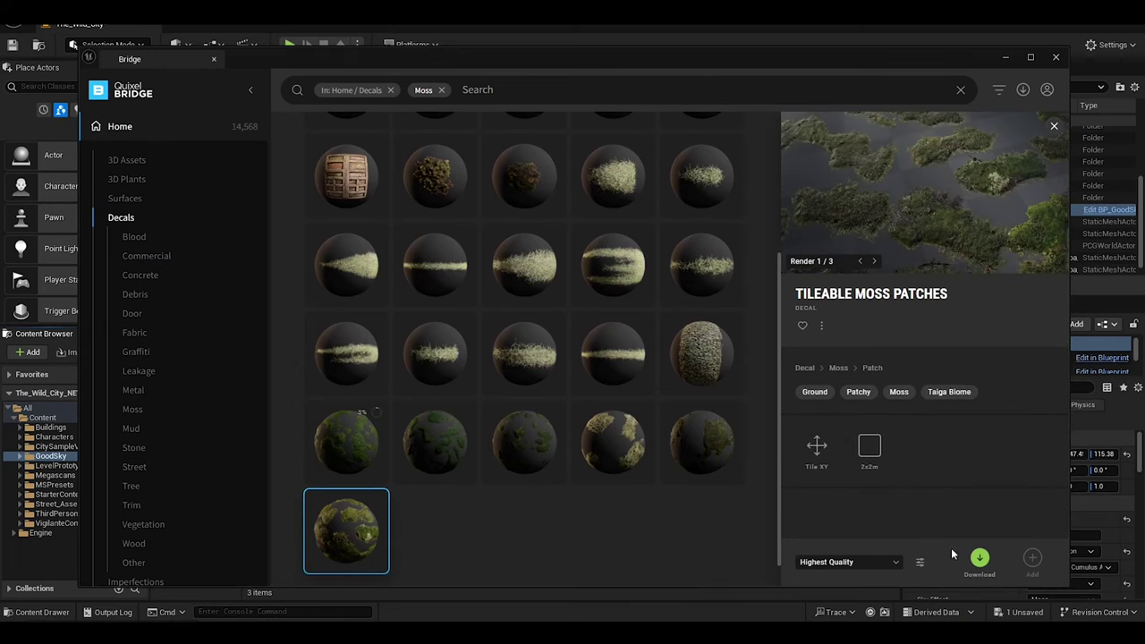
pyautogui.moveTo(779, 380); pyautogui.dragTo(766, 432)
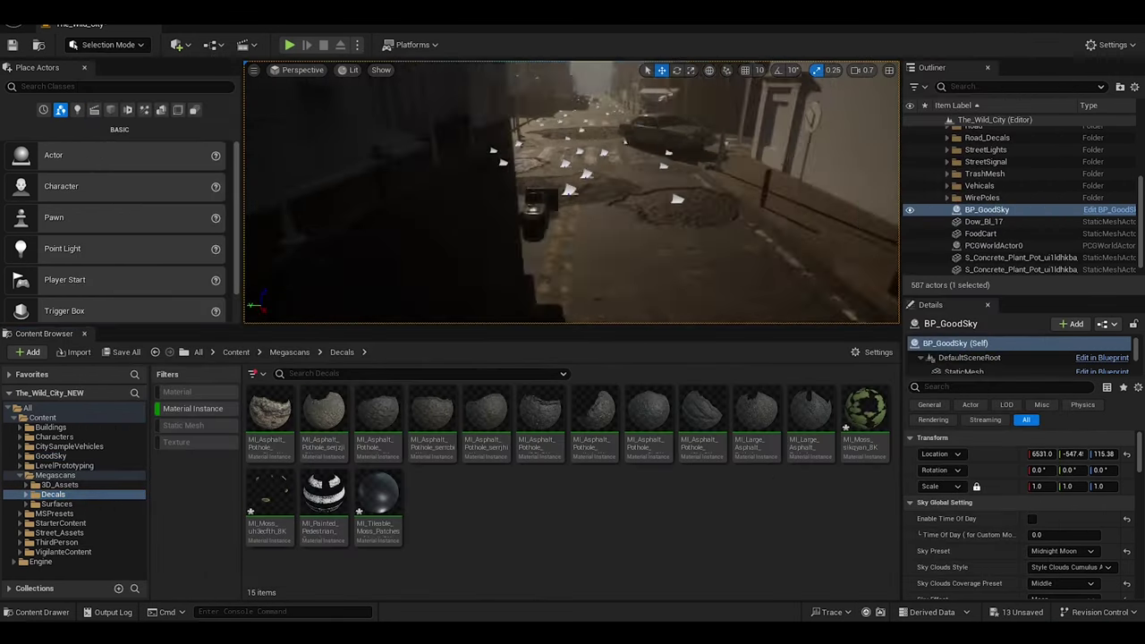
# Place MI_Moss_sikqyan_8K on the street and Alt-drag a copy elsewhere on the road
pyautogui.moveTo(865, 411); pyautogui.dragTo(524, 221)
pyautogui.moveTo(525, 221); pyautogui.dragTo(501, 221, button='right')
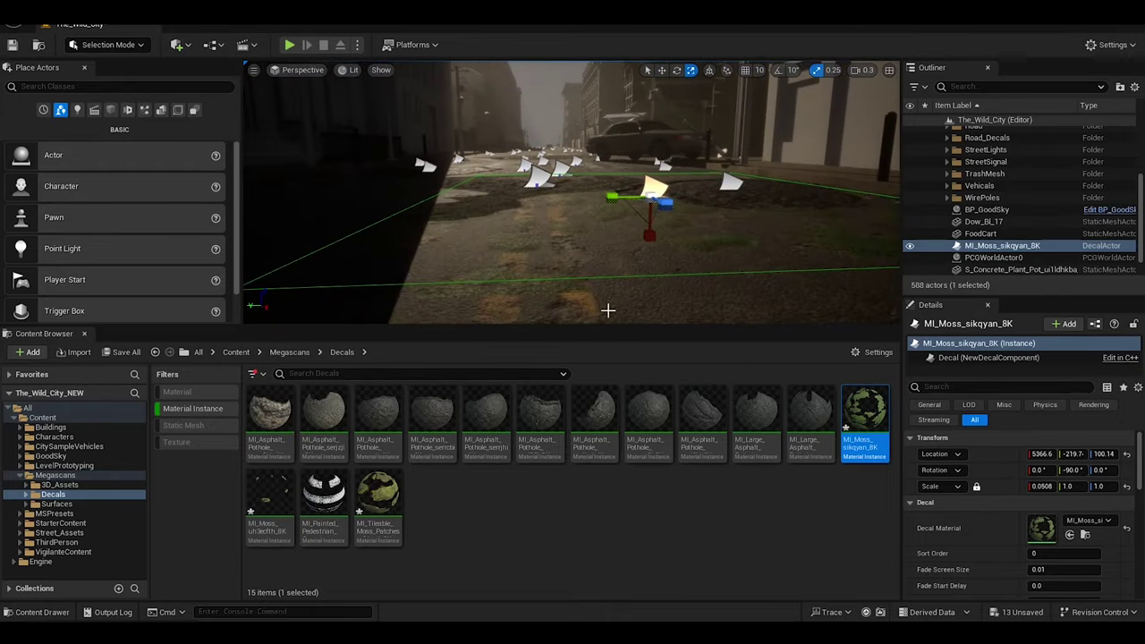
pyautogui.press('w')
pyautogui.moveTo(607, 310); pyautogui.dragTo(608, 310, button='right')
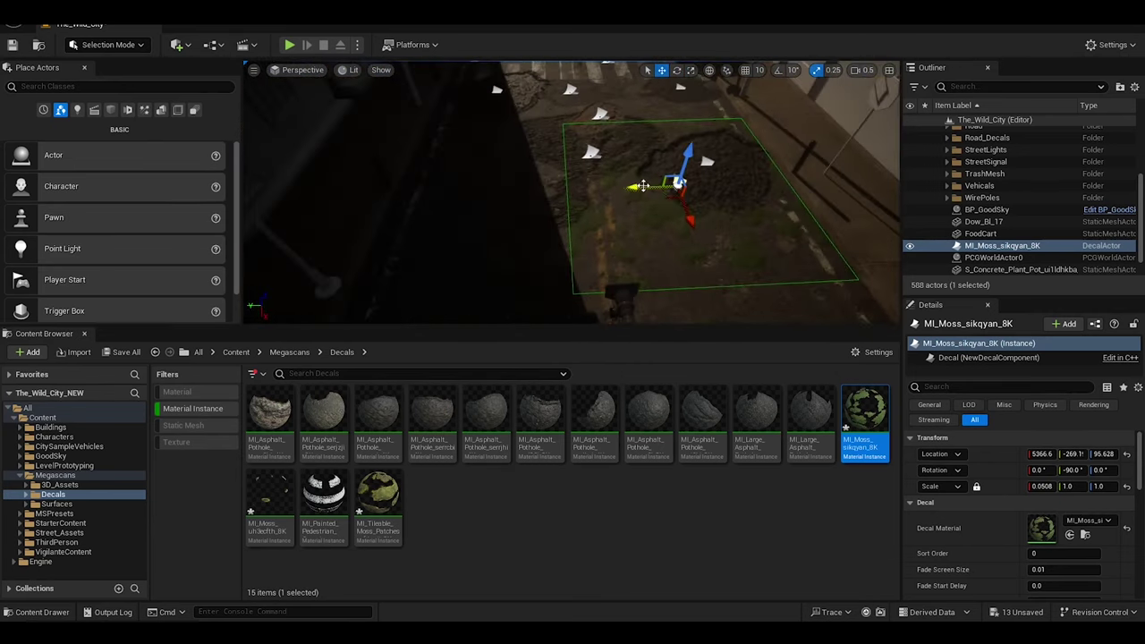
pyautogui.moveTo(478, 178)
pyautogui.keyDown('alt'); pyautogui.keyDown('shift'); pyautogui.mouseDown()
pyautogui.moveTo(660, 185)
pyautogui.moveTo(611, 194)
pyautogui.mouseUp(); pyautogui.keyUp('shift'); pyautogui.keyUp('alt')
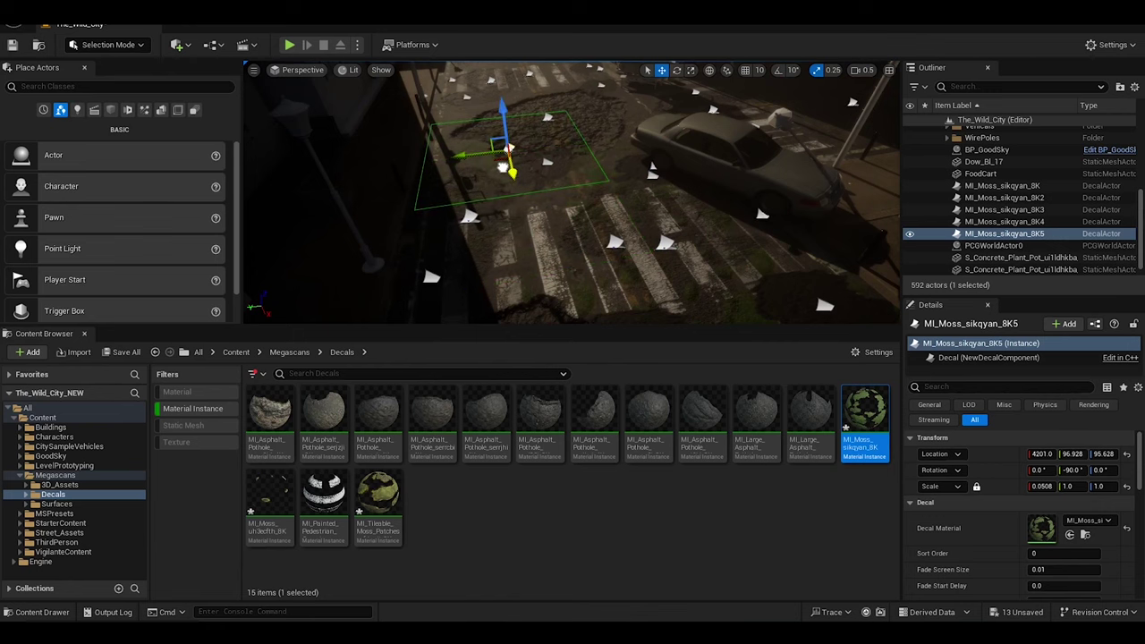
# Alt-drag moss decal copies by the crosswalk and along the road
pyautogui.keyDown('alt'); pyautogui.keyDown('shift'); pyautogui.moveTo(502, 167); pyautogui.dragTo(603, 243); pyautogui.keyUp('shift'); pyautogui.keyUp('alt')
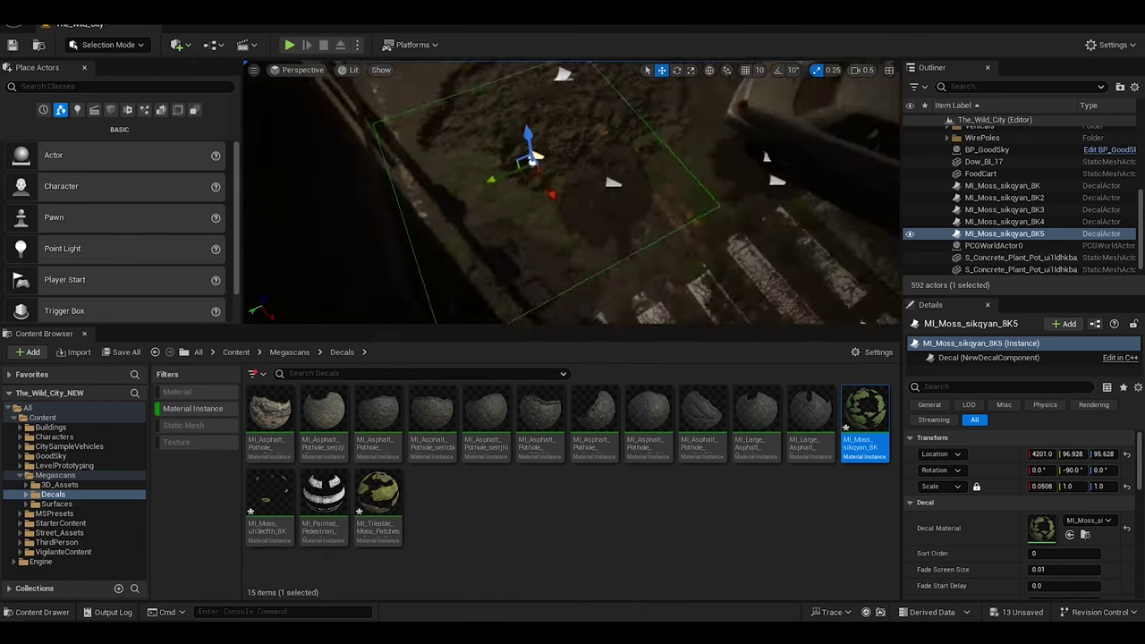
pyautogui.moveTo(369, 224); pyautogui.dragTo(369, 224, button='right')
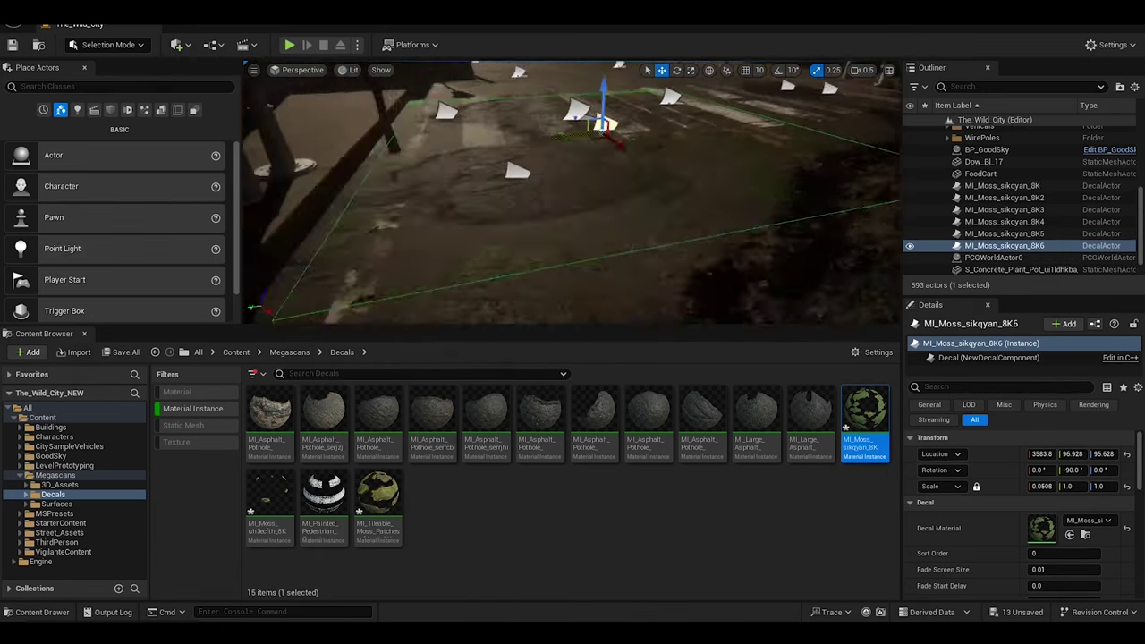
pyautogui.keyDown('alt'); pyautogui.keyDown('shift'); pyautogui.moveTo(531, 242); pyautogui.dragTo(634, 220); pyautogui.keyUp('shift'); pyautogui.keyUp('alt')
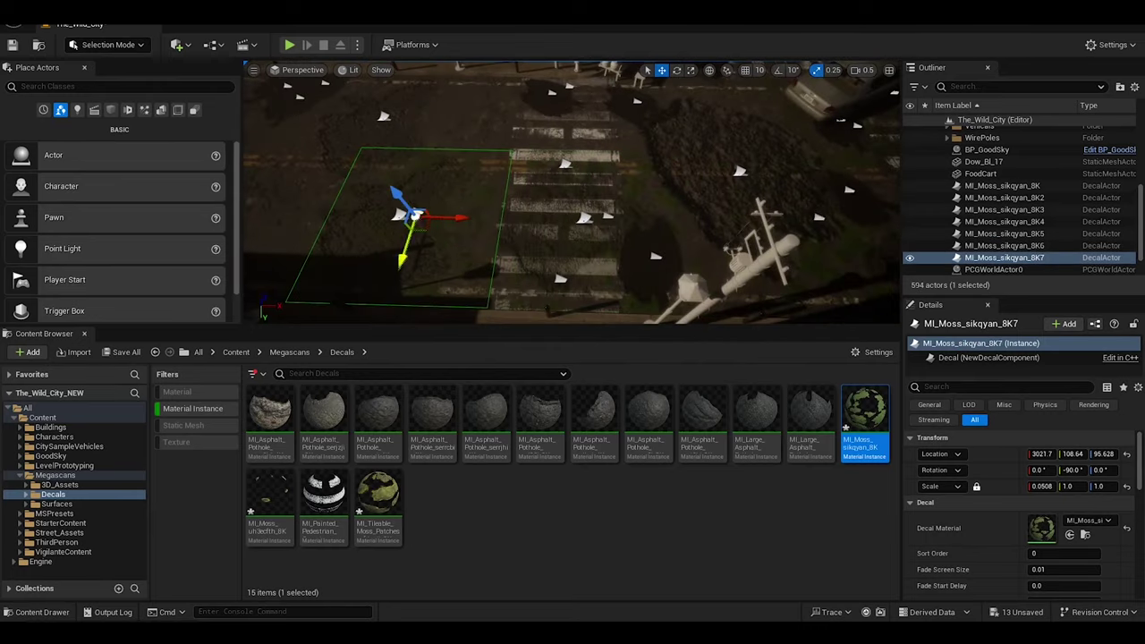
pyautogui.moveTo(541, 134)
pyautogui.keyDown('alt'); pyautogui.keyDown('shift'); pyautogui.mouseDown()
pyautogui.moveTo(392, 209)
pyautogui.moveTo(350, 199)
pyautogui.mouseUp(); pyautogui.keyUp('shift'); pyautogui.keyUp('alt')
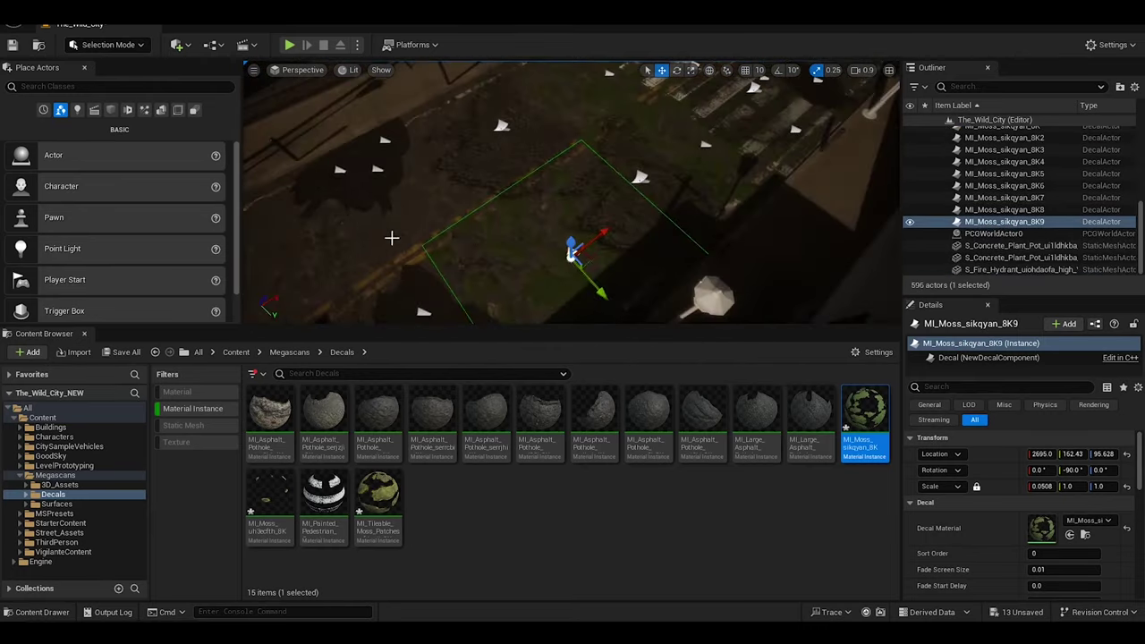
pyautogui.moveTo(572, 248)
pyautogui.keyDown('alt'); pyautogui.keyDown('shift'); pyautogui.mouseDown()
pyautogui.moveTo(673, 215)
pyautogui.moveTo(403, 241)
pyautogui.mouseUp(); pyautogui.keyUp('shift'); pyautogui.keyUp('alt')
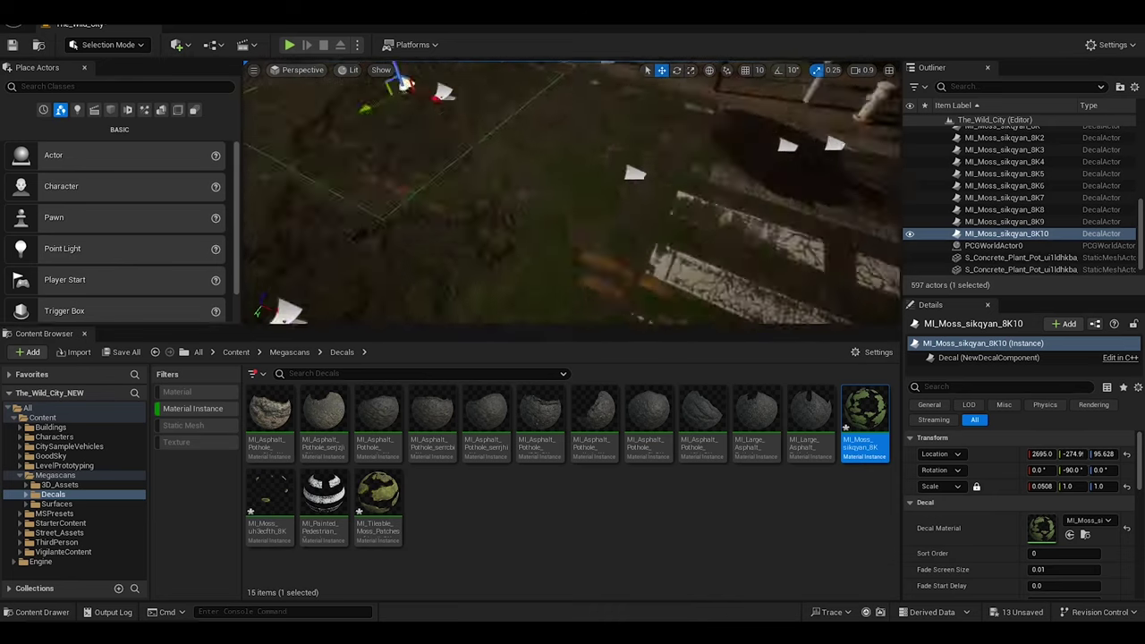
# From a top-down view, scatter more moss copies further along the road and onto the sidewalk
pyautogui.moveTo(734, 209); pyautogui.dragTo(734, 209, button='right')
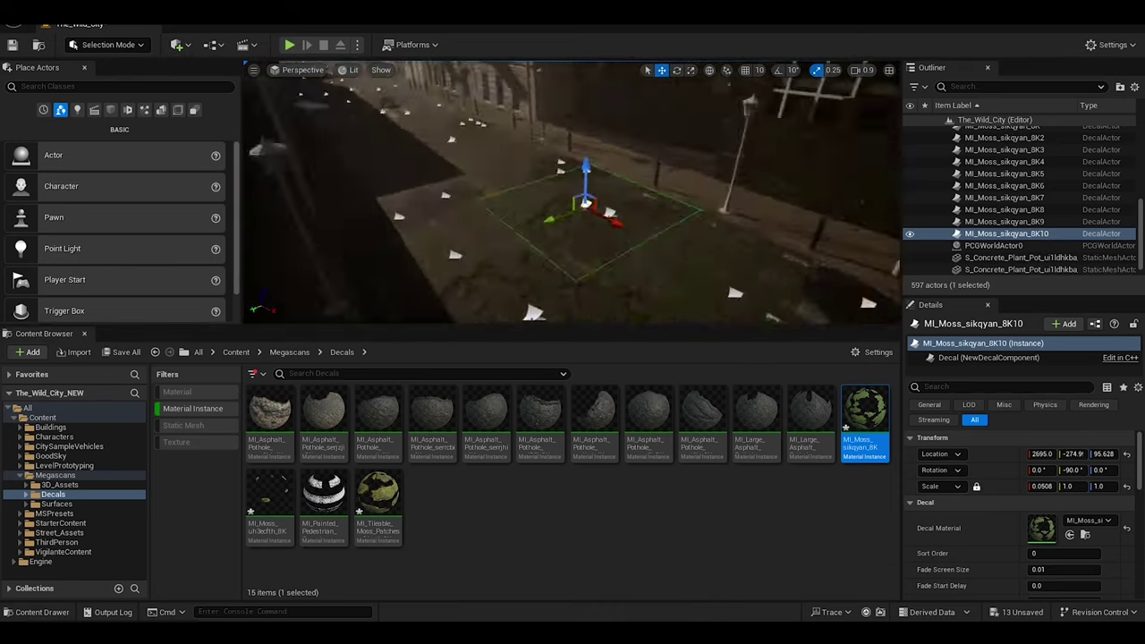
pyautogui.keyDown('alt'); pyautogui.keyDown('shift'); pyautogui.moveTo(734, 208); pyautogui.dragTo(460, 205); pyautogui.keyUp('shift'); pyautogui.keyUp('alt')
pyautogui.keyDown('alt'); pyautogui.keyDown('shift'); pyautogui.moveTo(511, 144); pyautogui.dragTo(595, 284); pyautogui.keyUp('shift'); pyautogui.keyUp('alt')
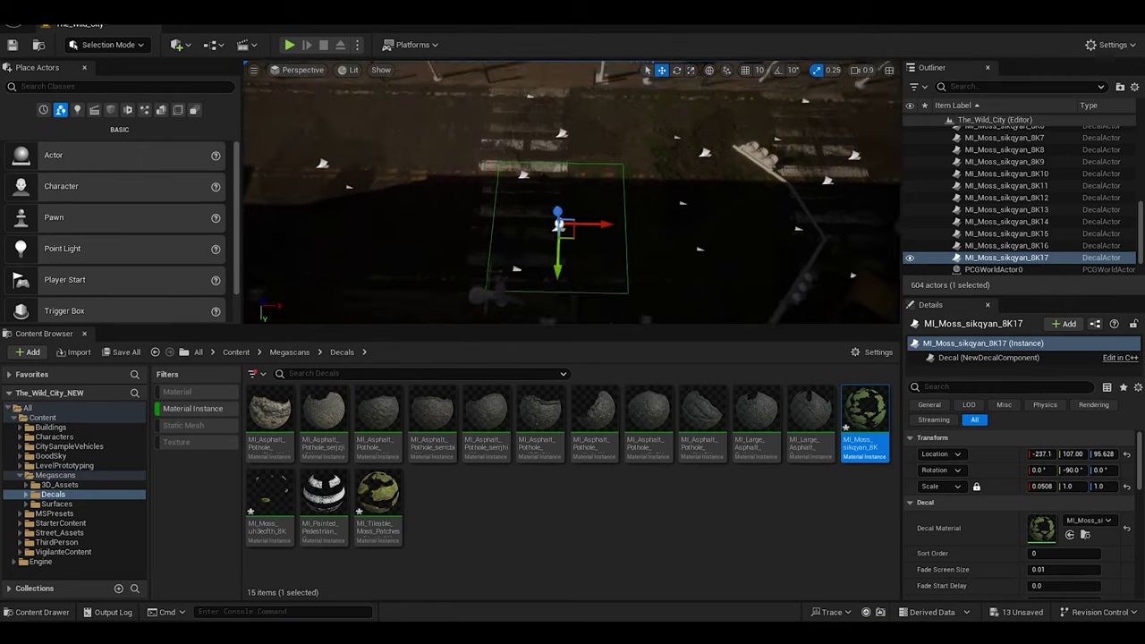
pyautogui.press('f')
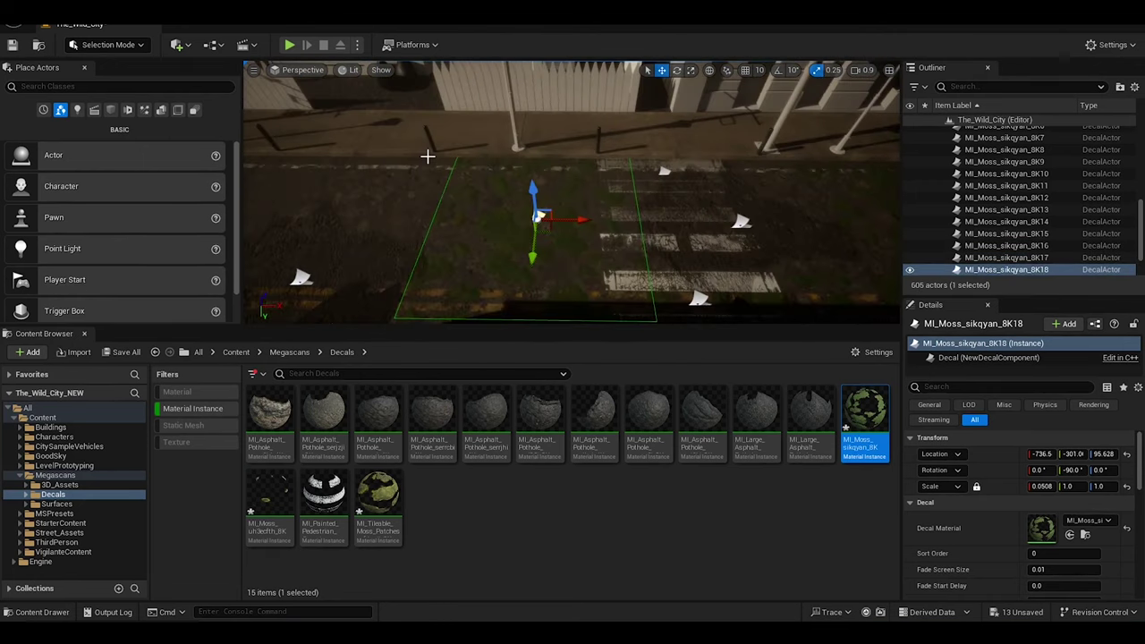
pyautogui.keyDown('alt'); pyautogui.moveTo(559, 219); pyautogui.dragTo(376, 283); pyautogui.keyUp('alt')
pyautogui.keyDown('alt'); pyautogui.moveTo(365, 221); pyautogui.dragTo(415, 243); pyautogui.keyUp('alt')
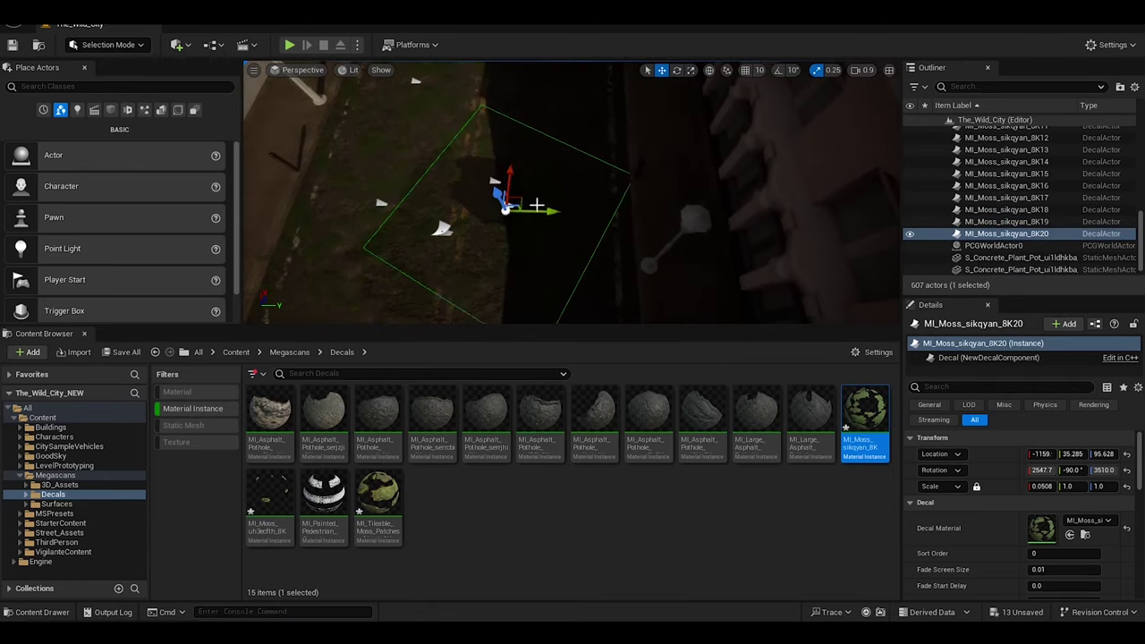
# Select an earlier moss decal and Ctrl+D copies onto the crosswalk, sidewalk and road
pyautogui.moveTo(582, 205); pyautogui.dragTo(615, 206, button='right')
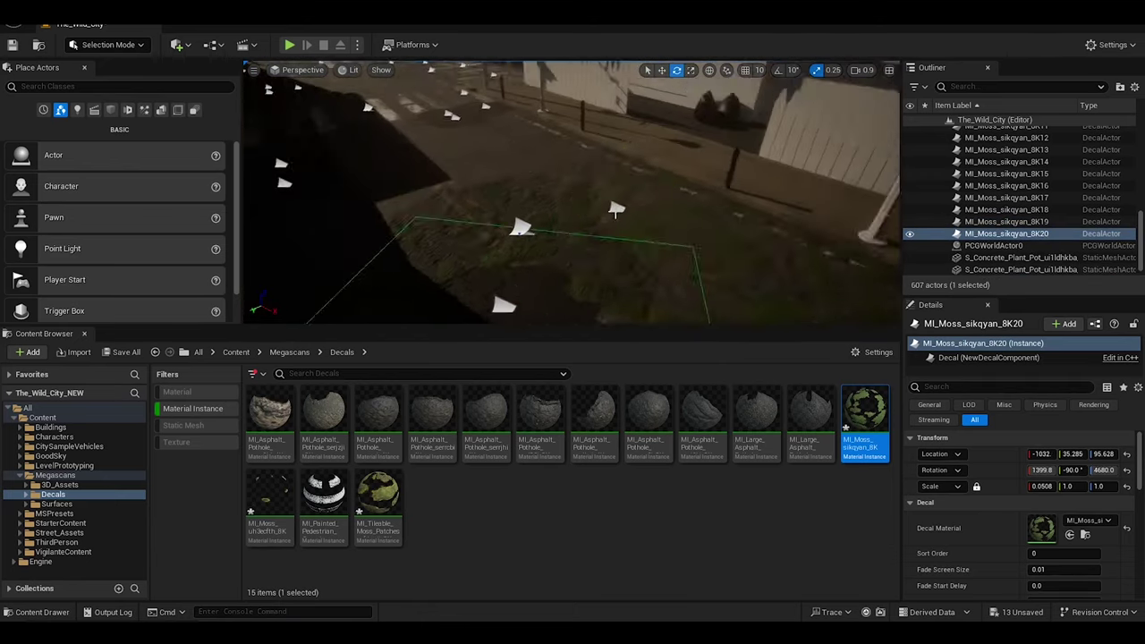
pyautogui.click(615, 206)
pyautogui.press('f')
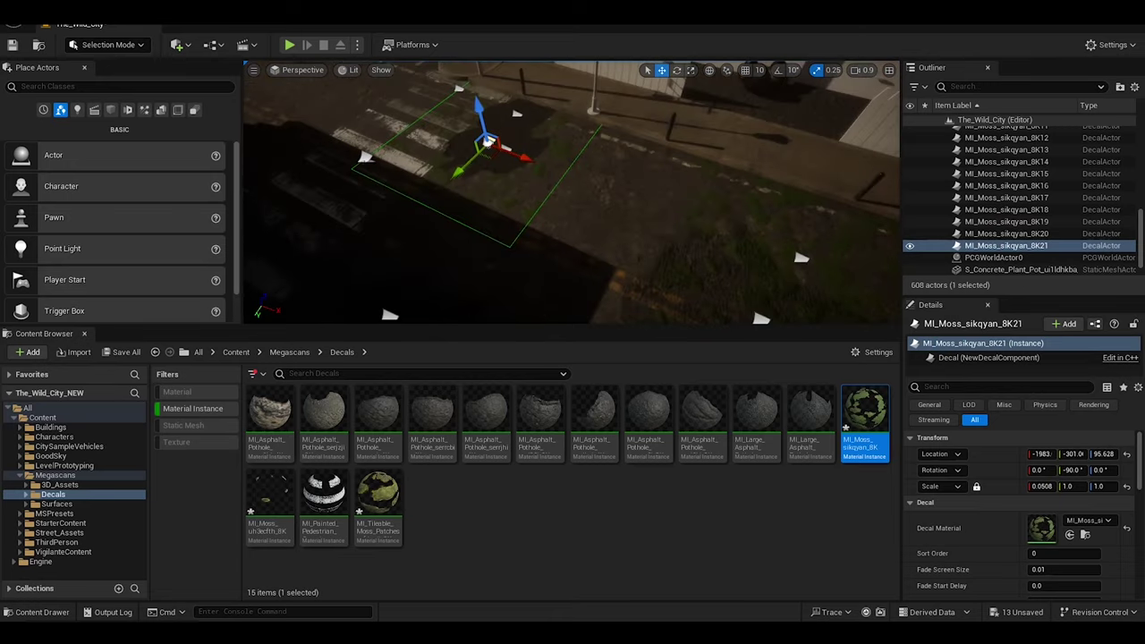
pyautogui.moveTo(491, 154); pyautogui.dragTo(492, 154, button='right')
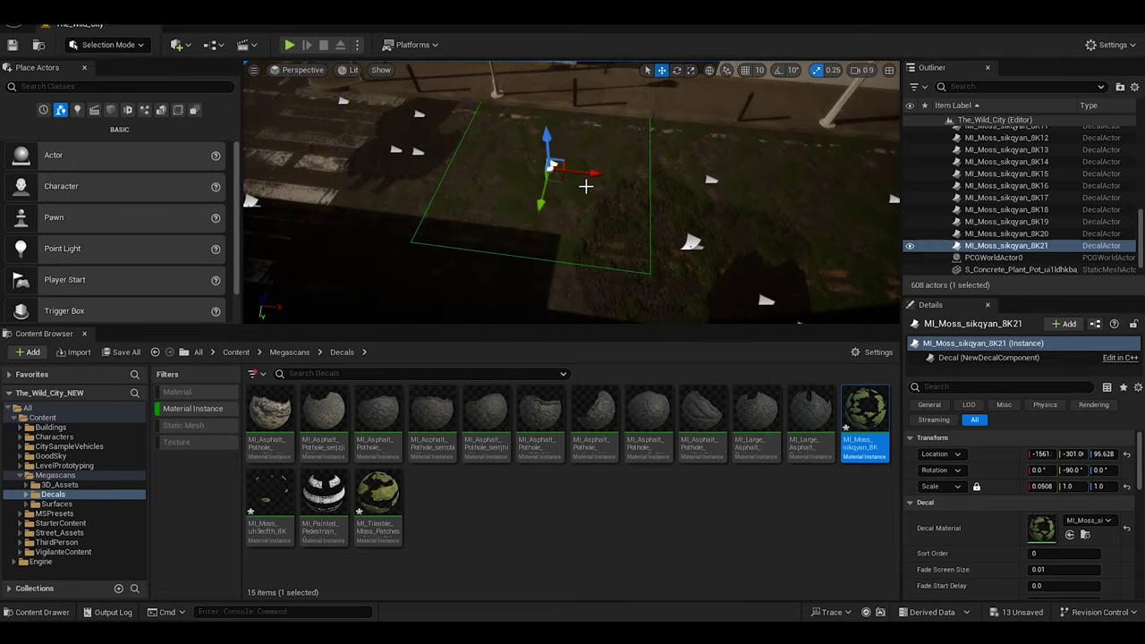
pyautogui.moveTo(585, 187); pyautogui.dragTo(585, 186, button='right')
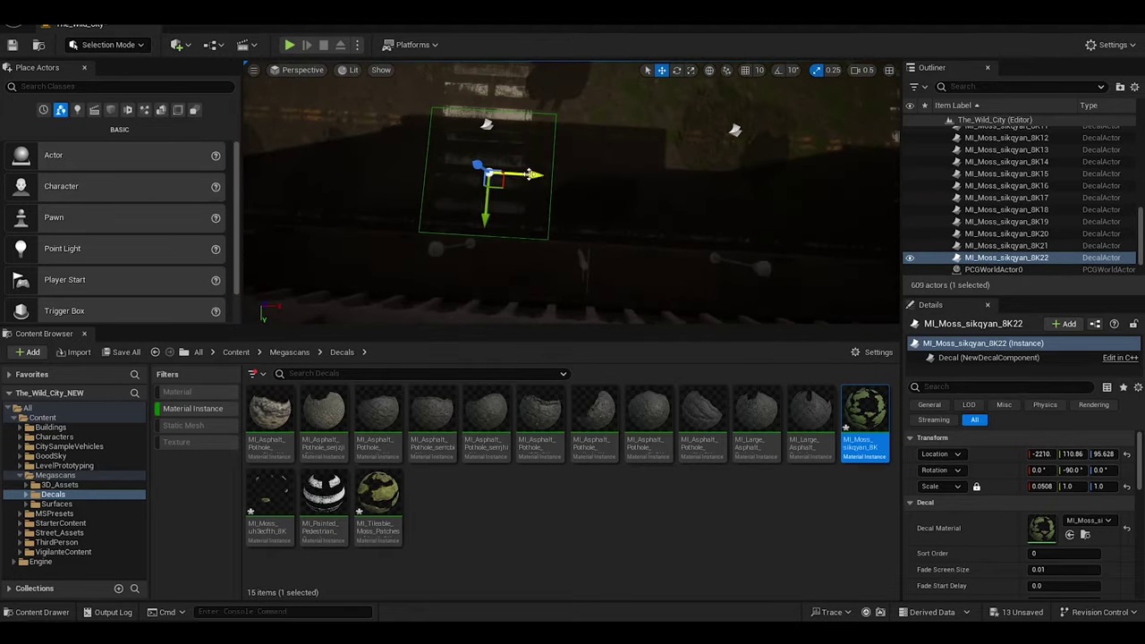
pyautogui.moveTo(585, 186); pyautogui.dragTo(585, 186, button='right')
pyautogui.hotkey('ctrl', 'd')
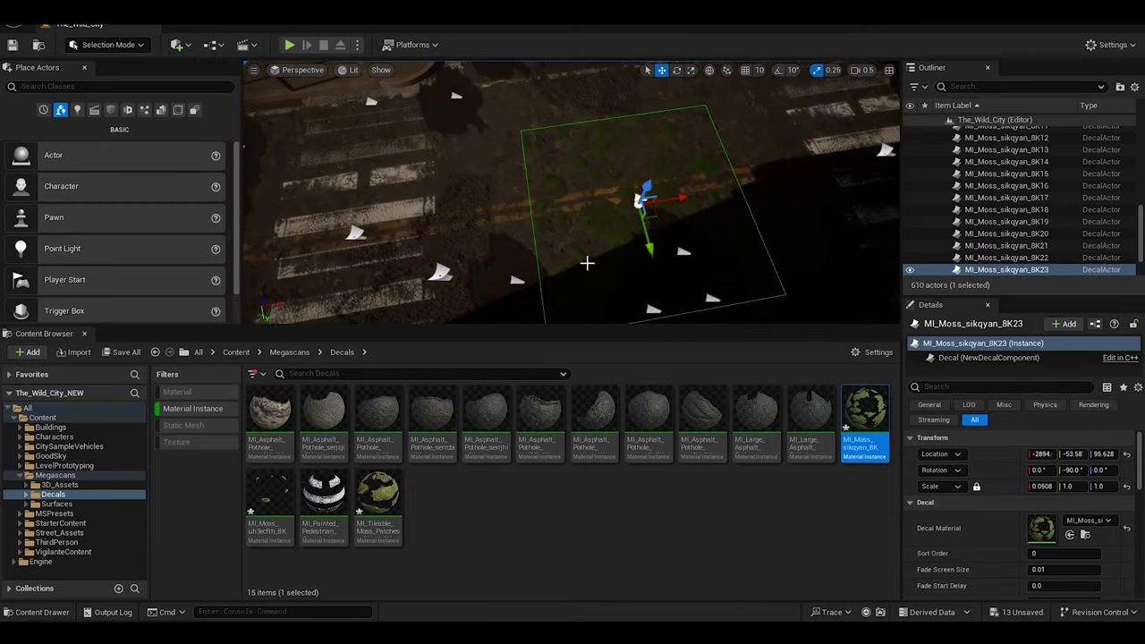
pyautogui.hotkey('ctrl', 'd')
pyautogui.moveTo(587, 262); pyautogui.dragTo(587, 263, button='right')
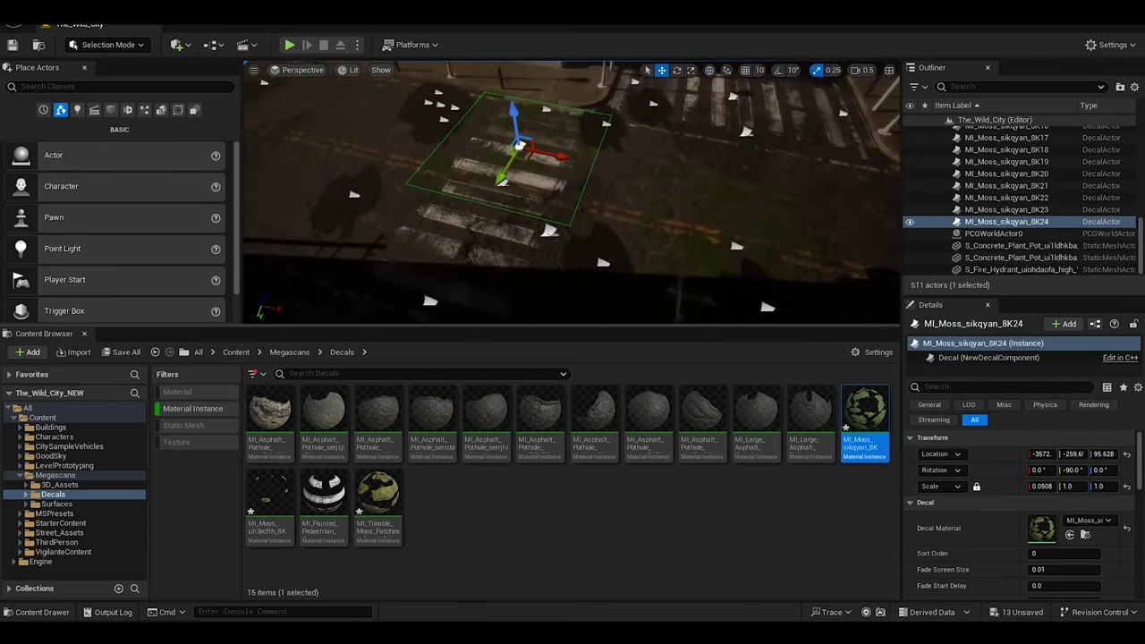
pyautogui.keyDown('alt'); pyautogui.moveTo(410, 213); pyautogui.dragTo(416, 213); pyautogui.keyUp('alt')
pyautogui.moveTo(512, 242); pyautogui.dragTo(511, 241, button='right')
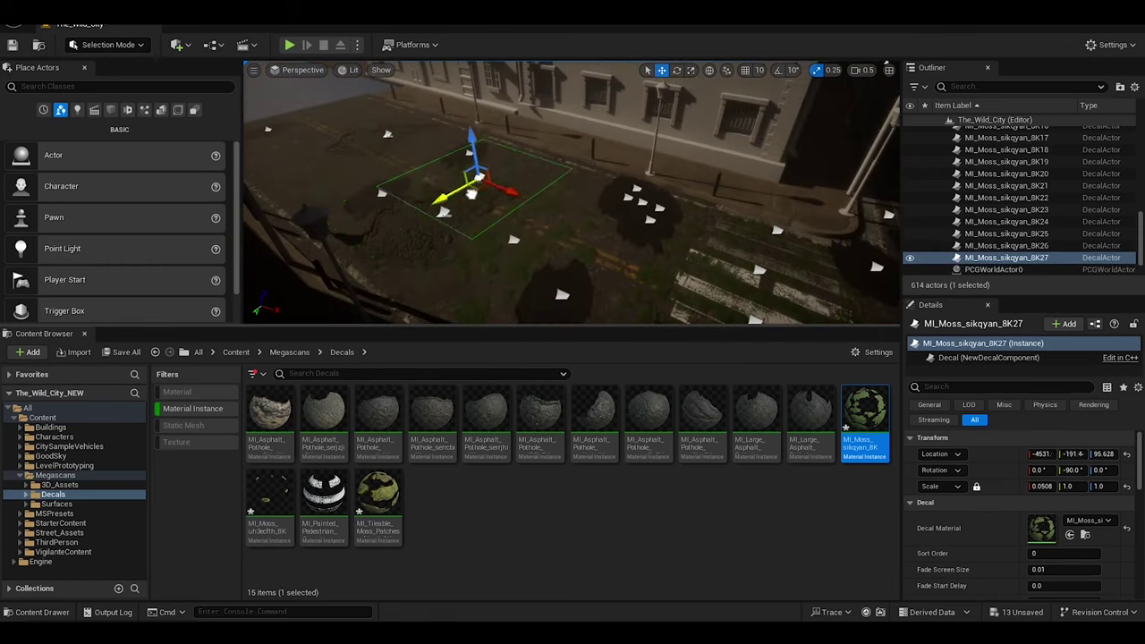
pyautogui.hotkey('ctrl', 'd')
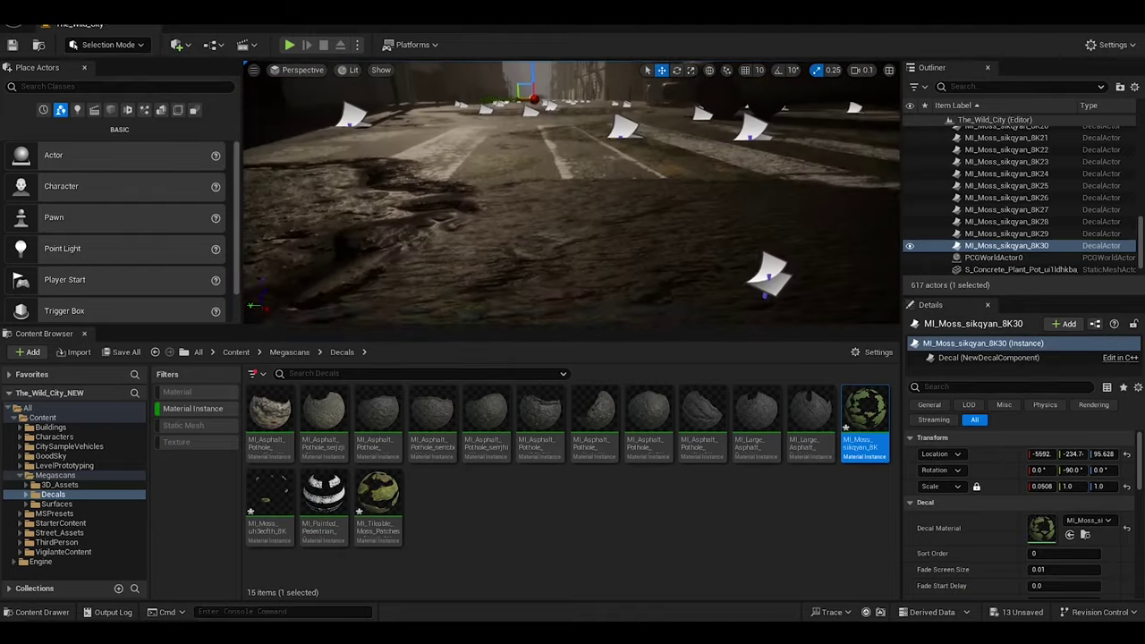
pyautogui.hotkey('alt', 'p')
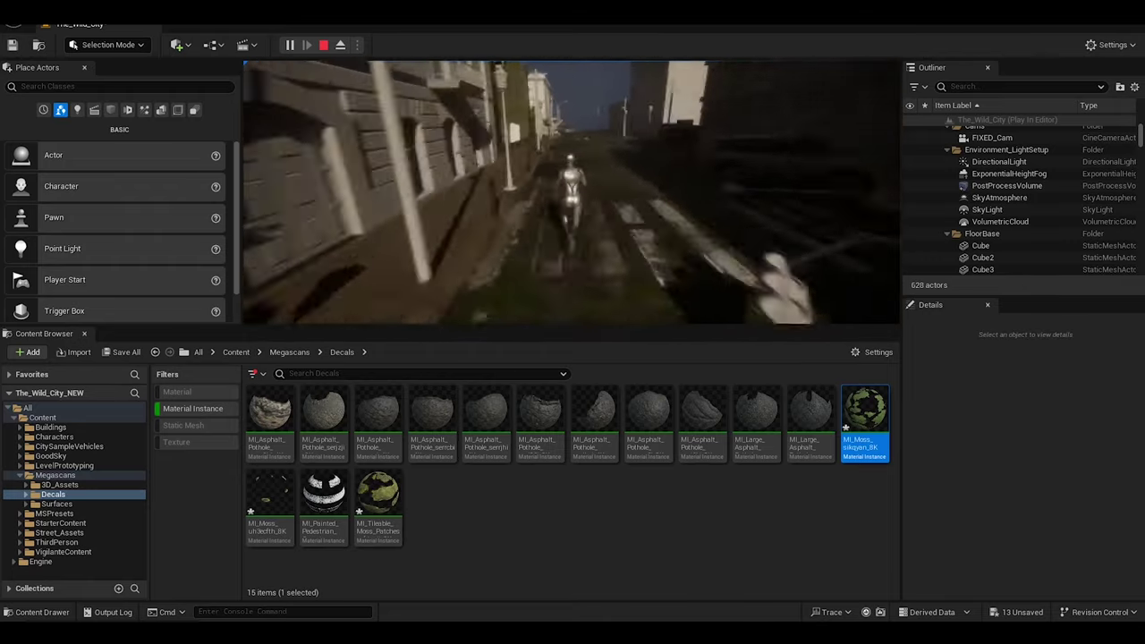
pyautogui.press('Escape')
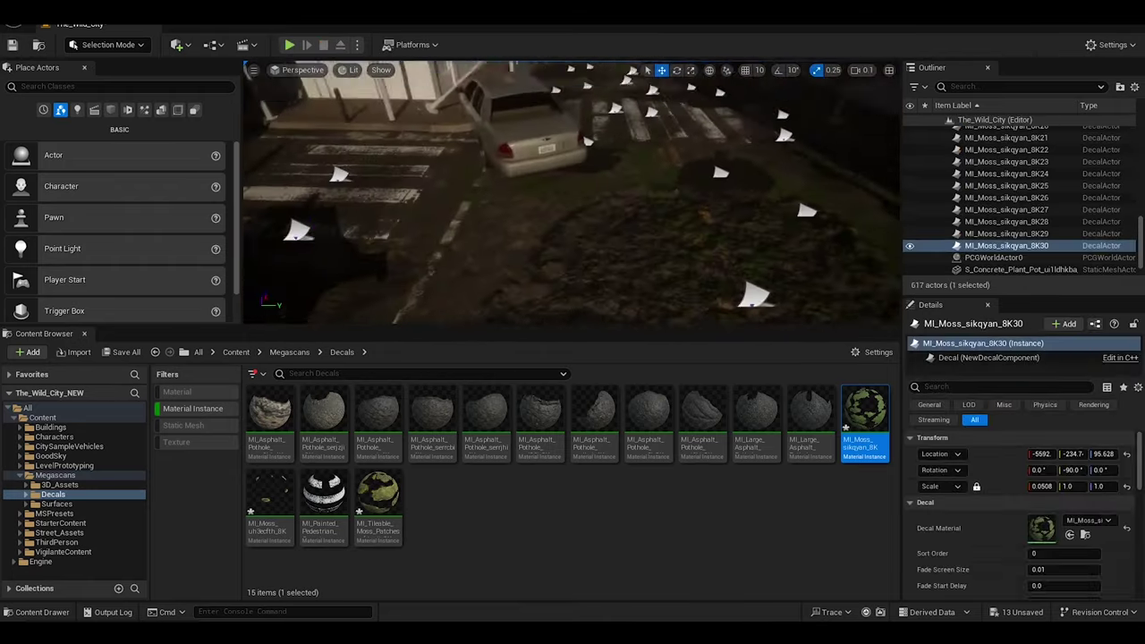
# Add moss copies by the parked car, crosswalk and dark sidewalk, then switch the viewport to Unlit
pyautogui.moveTo(866, 421); pyautogui.dragTo(716, 179)
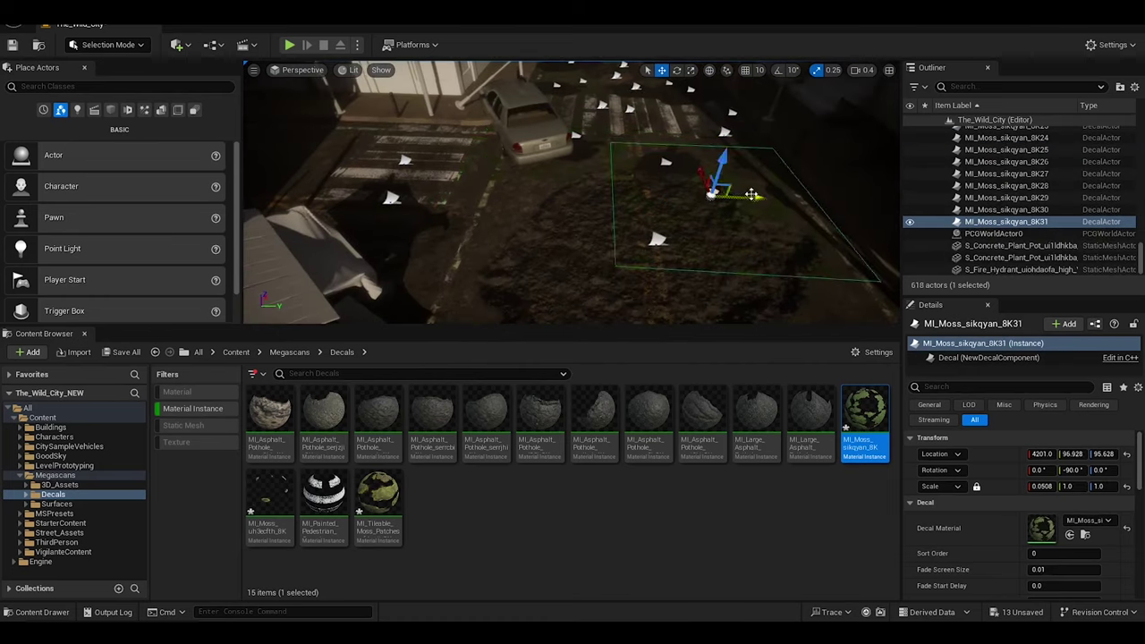
pyautogui.keyDown('alt'); pyautogui.keyDown('shift'); pyautogui.moveTo(512, 161); pyautogui.dragTo(412, 258); pyautogui.keyUp('shift'); pyautogui.keyUp('alt')
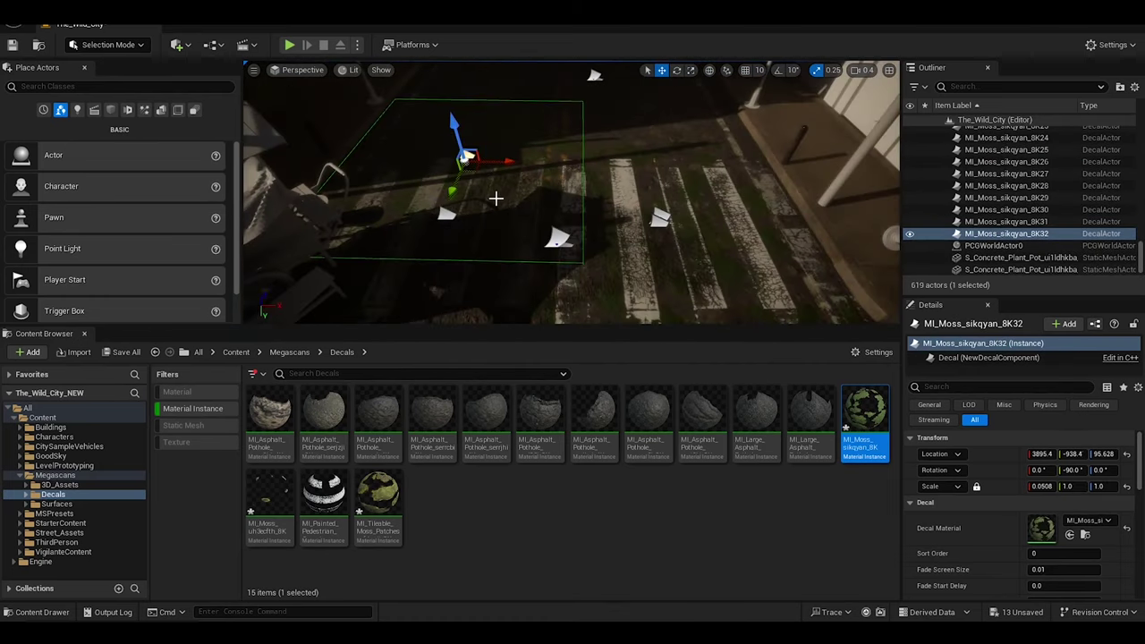
pyautogui.moveTo(467, 158)
pyautogui.keyDown('alt'); pyautogui.keyDown('shift'); pyautogui.mouseDown()
pyautogui.moveTo(535, 152)
pyautogui.moveTo(552, 184)
pyautogui.mouseUp(); pyautogui.keyUp('shift'); pyautogui.keyUp('alt')
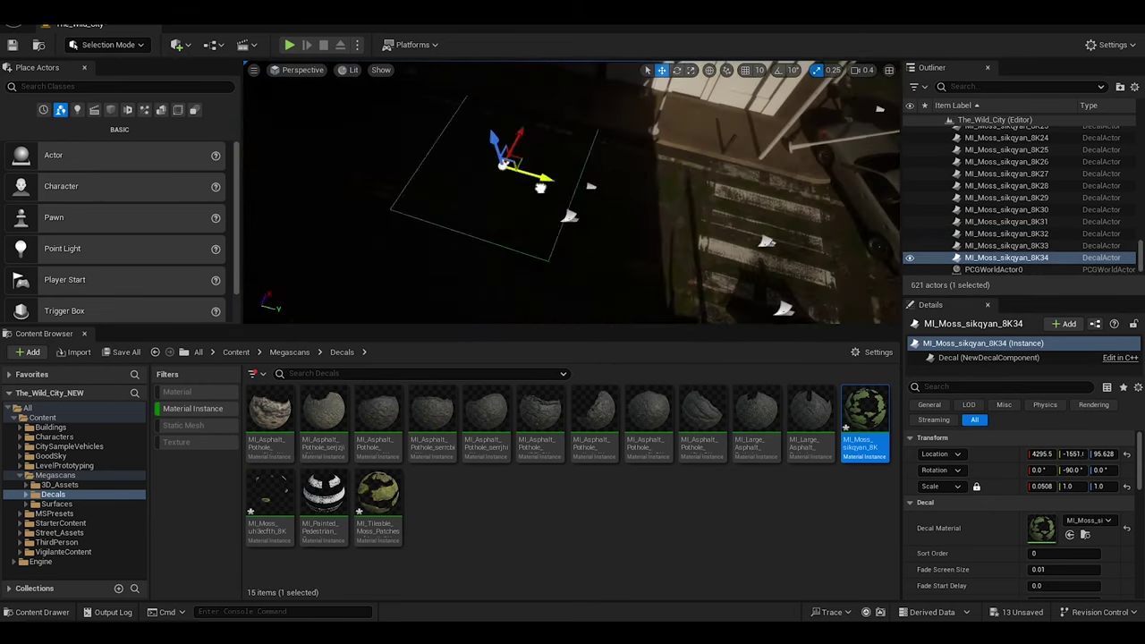
pyautogui.moveTo(662, 264)
pyautogui.keyDown('alt'); pyautogui.keyDown('shift'); pyautogui.mouseDown()
pyautogui.moveTo(671, 240)
pyautogui.moveTo(639, 277)
pyautogui.mouseUp(); pyautogui.keyUp('shift'); pyautogui.keyUp('alt')
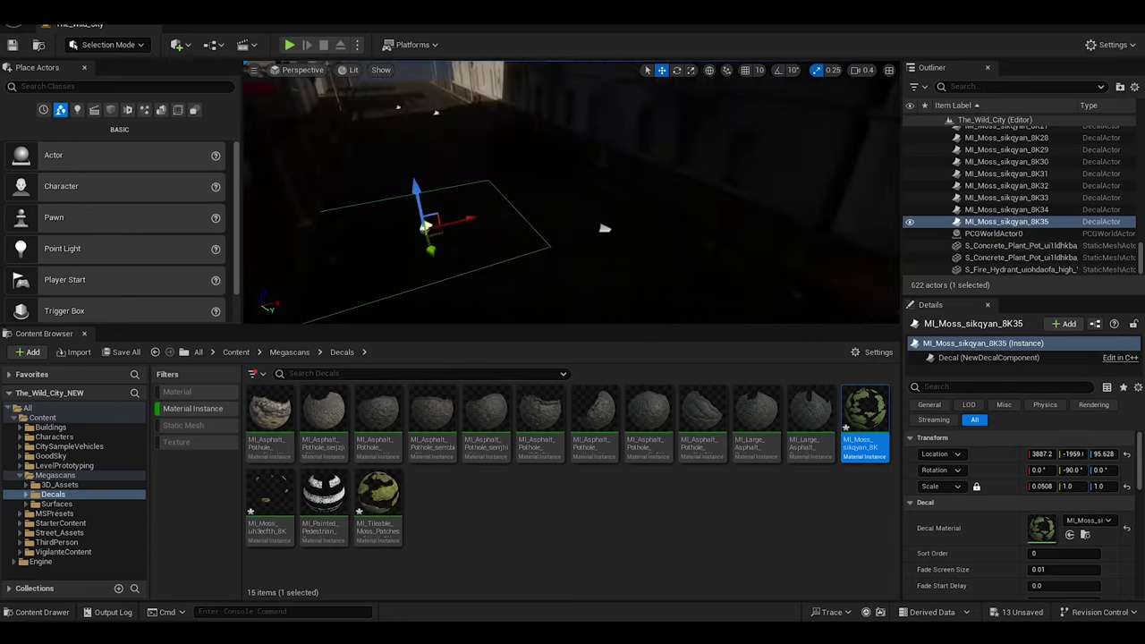
pyautogui.click(351, 70)
pyautogui.click(384, 130)
# Place moss copies up and down the road, undoing the last two changes
pyautogui.moveTo(468, 232)
pyautogui.keyDown('alt'); pyautogui.keyDown('shift'); pyautogui.mouseDown()
pyautogui.moveTo(642, 167)
pyautogui.moveTo(567, 120)
pyautogui.moveTo(511, 167)
pyautogui.mouseUp(); pyautogui.keyUp('shift'); pyautogui.keyUp('alt')
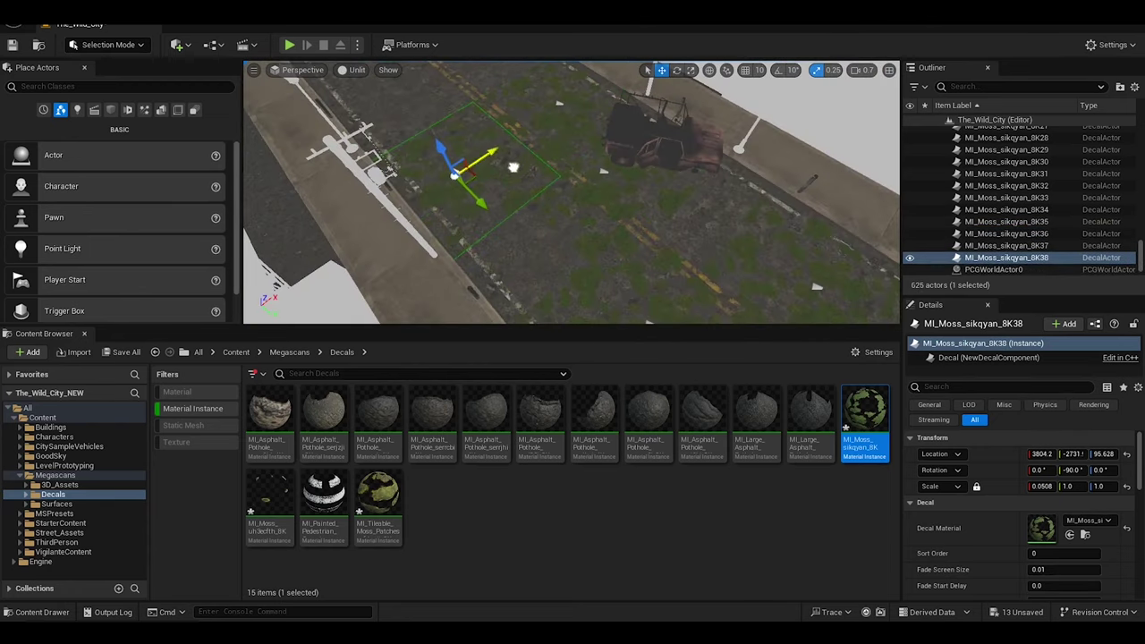
pyautogui.keyDown('alt'); pyautogui.moveTo(600, 194); pyautogui.dragTo(531, 127); pyautogui.keyUp('alt')
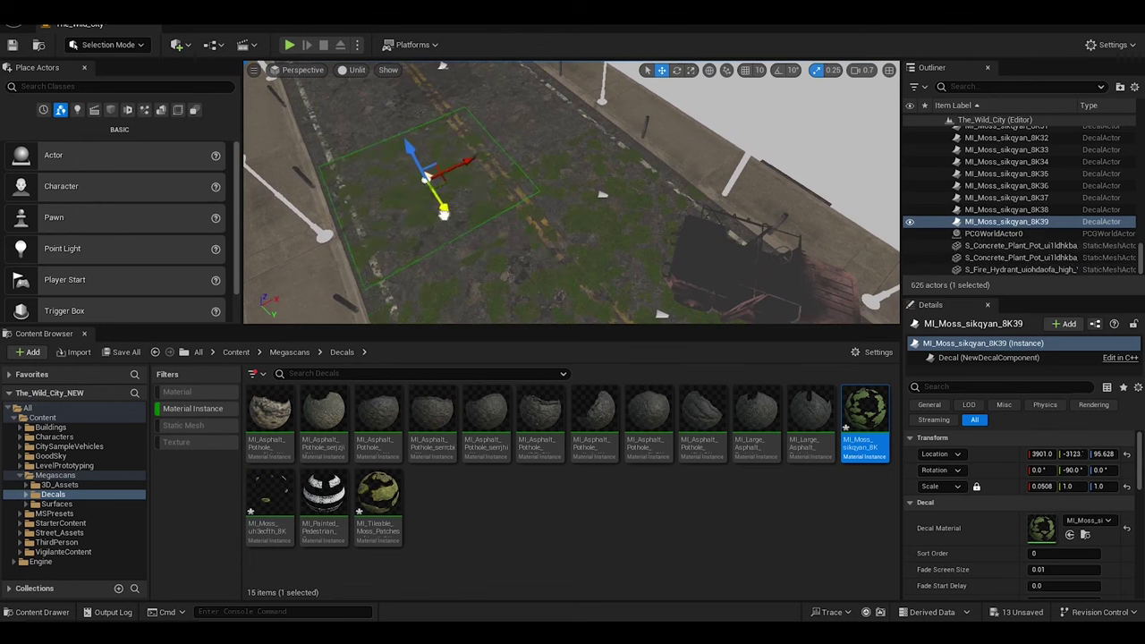
pyautogui.keyDown('alt'); pyautogui.keyDown('shift'); pyautogui.moveTo(444, 213); pyautogui.dragTo(510, 279); pyautogui.keyUp('shift'); pyautogui.keyUp('alt')
pyautogui.keyDown('shift'); pyautogui.moveTo(449, 153); pyautogui.dragTo(467, 262); pyautogui.keyUp('shift')
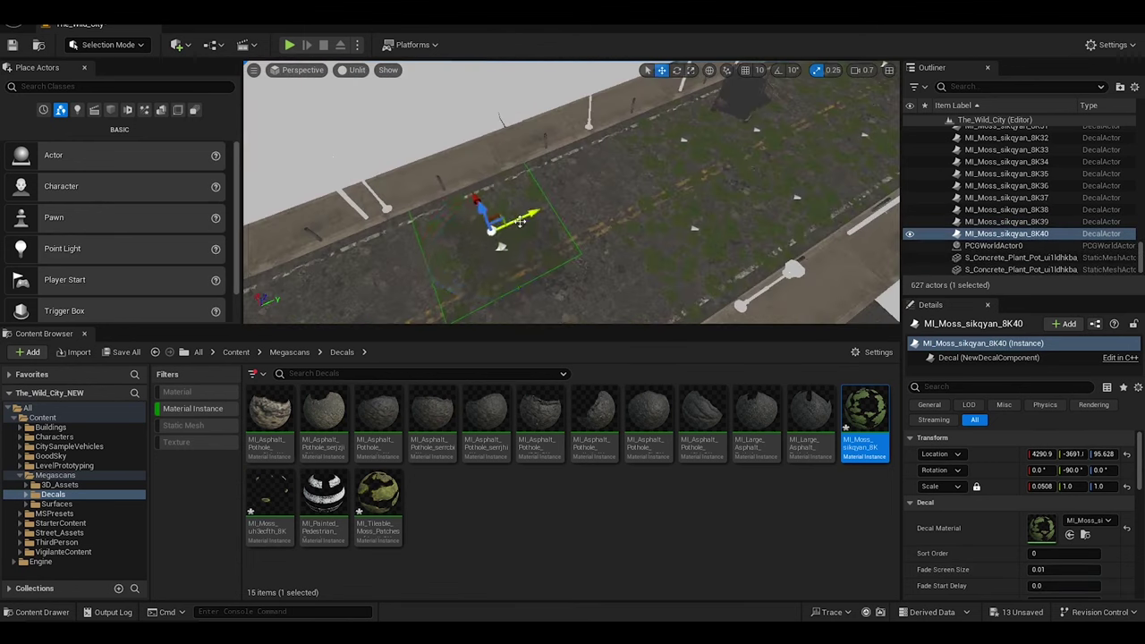
pyautogui.press('e')
pyautogui.hotkey('ctrl', 'z')
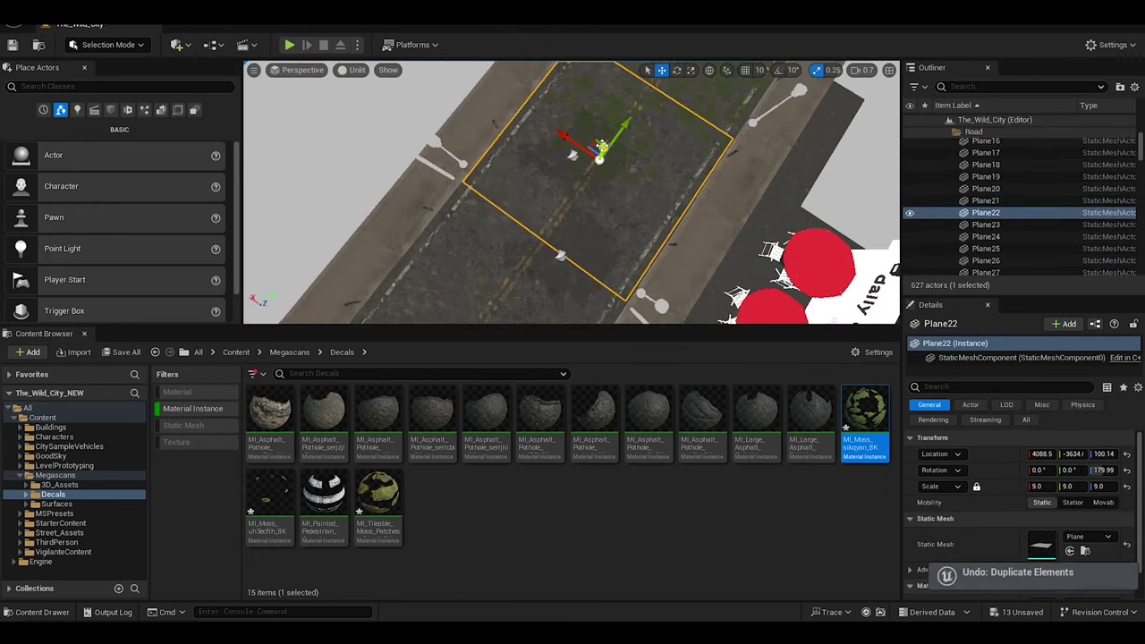
pyautogui.hotkey('ctrl', 'z')
pyautogui.hotkey('ctrl', 'z')
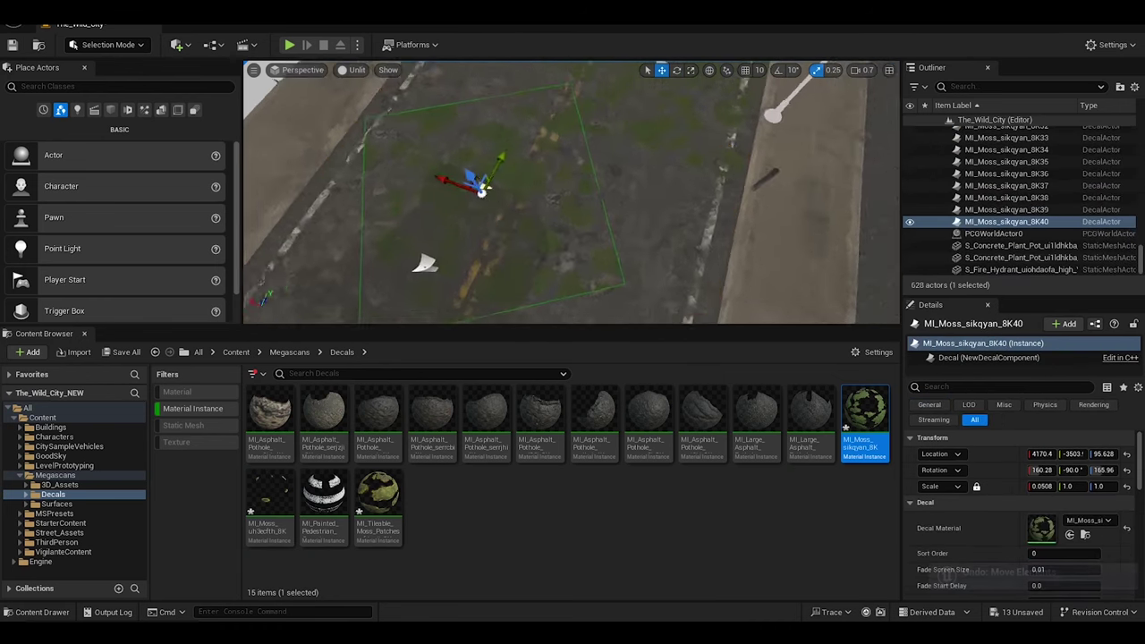
# Add moss copies between the lane lines, rotating one for variety
pyautogui.moveTo(474, 179)
pyautogui.keyDown('alt'); pyautogui.keyDown('shift'); pyautogui.mouseDown()
pyautogui.moveTo(517, 186)
pyautogui.moveTo(567, 266)
pyautogui.mouseUp(); pyautogui.keyUp('shift'); pyautogui.keyUp('alt')
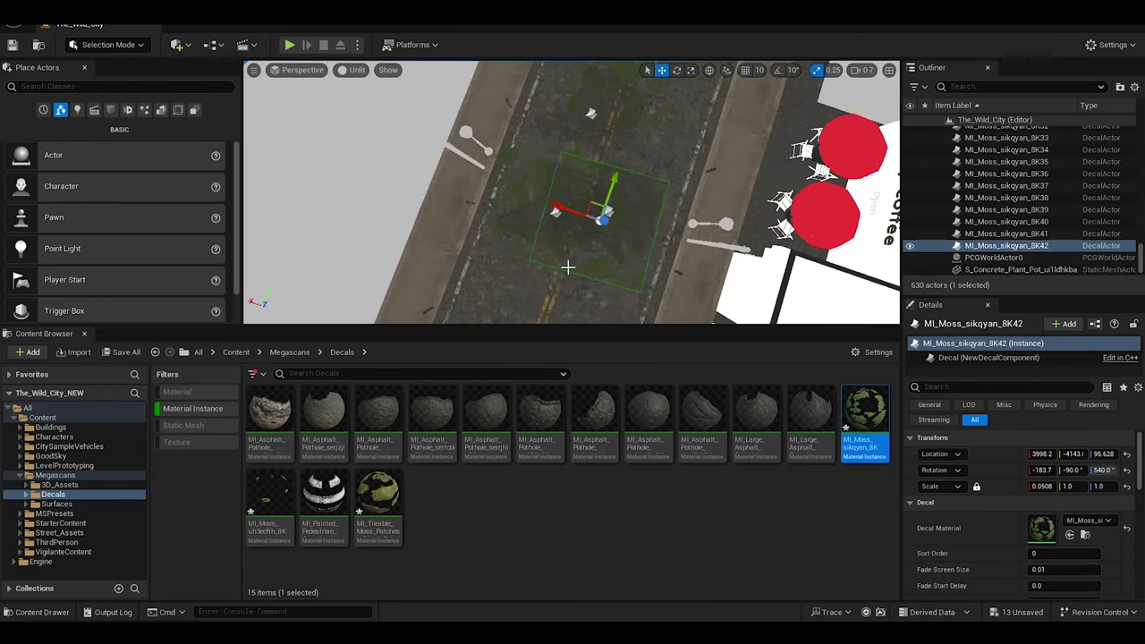
pyautogui.moveTo(568, 266)
pyautogui.mouseDown(button='right')
pyautogui.moveTo(627, 251)
pyautogui.moveTo(627, 179)
pyautogui.mouseUp(button='right')
pyautogui.keyDown('alt'); pyautogui.keyDown('shift'); pyautogui.moveTo(549, 243); pyautogui.dragTo(576, 189); pyautogui.keyUp('shift'); pyautogui.keyUp('alt')
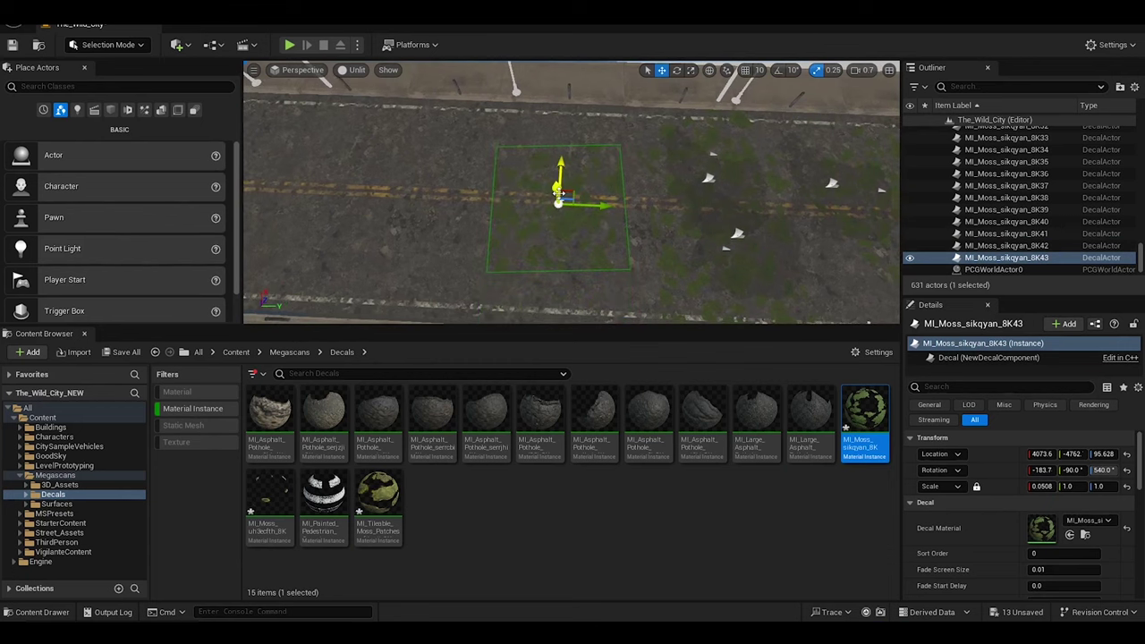
pyautogui.moveTo(559, 199); pyautogui.dragTo(537, 224, button='right')
pyautogui.keyDown('alt'); pyautogui.moveTo(537, 223); pyautogui.dragTo(511, 244); pyautogui.keyUp('alt')
pyautogui.press('w')
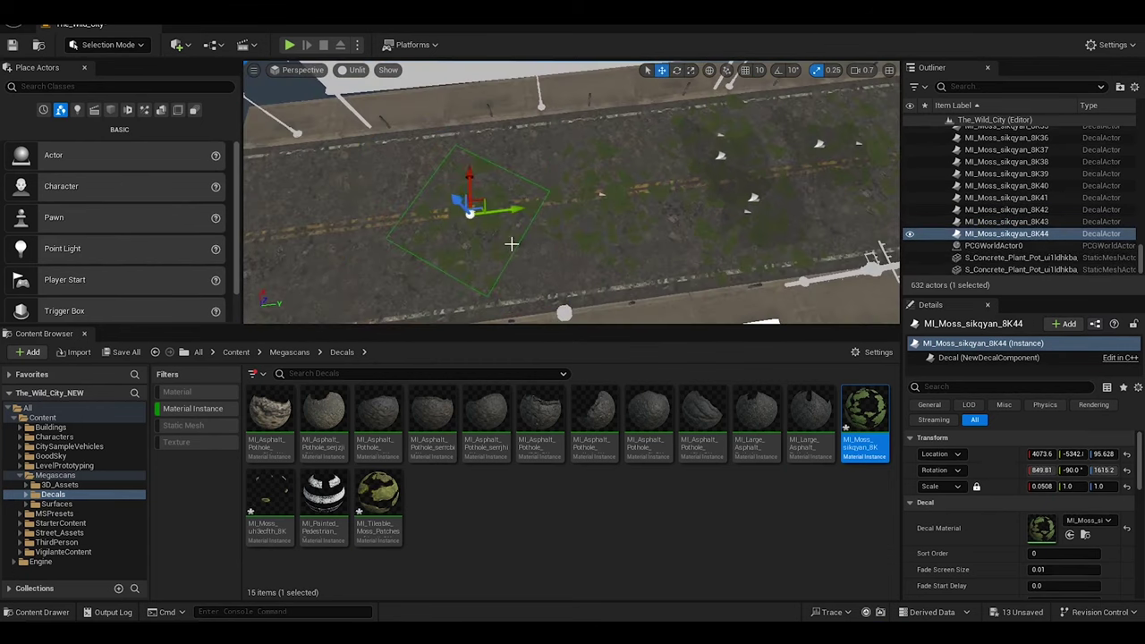
# Add moss copies near the road edge, rotating one and placing it by the curb
pyautogui.moveTo(455, 218); pyautogui.dragTo(627, 205, button='right')
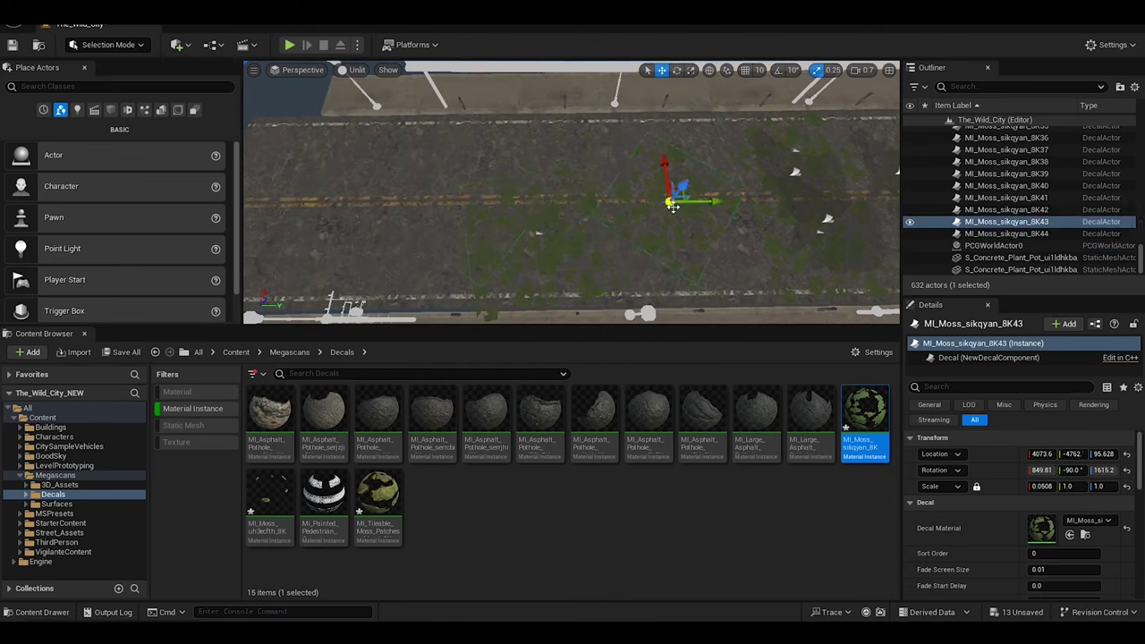
pyautogui.moveTo(672, 197)
pyautogui.keyDown('alt'); pyautogui.mouseDown()
pyautogui.moveTo(460, 184)
pyautogui.moveTo(458, 172)
pyautogui.mouseUp(); pyautogui.keyUp('alt')
pyautogui.moveTo(388, 192); pyautogui.dragTo(421, 215, button='right')
pyautogui.press('e')
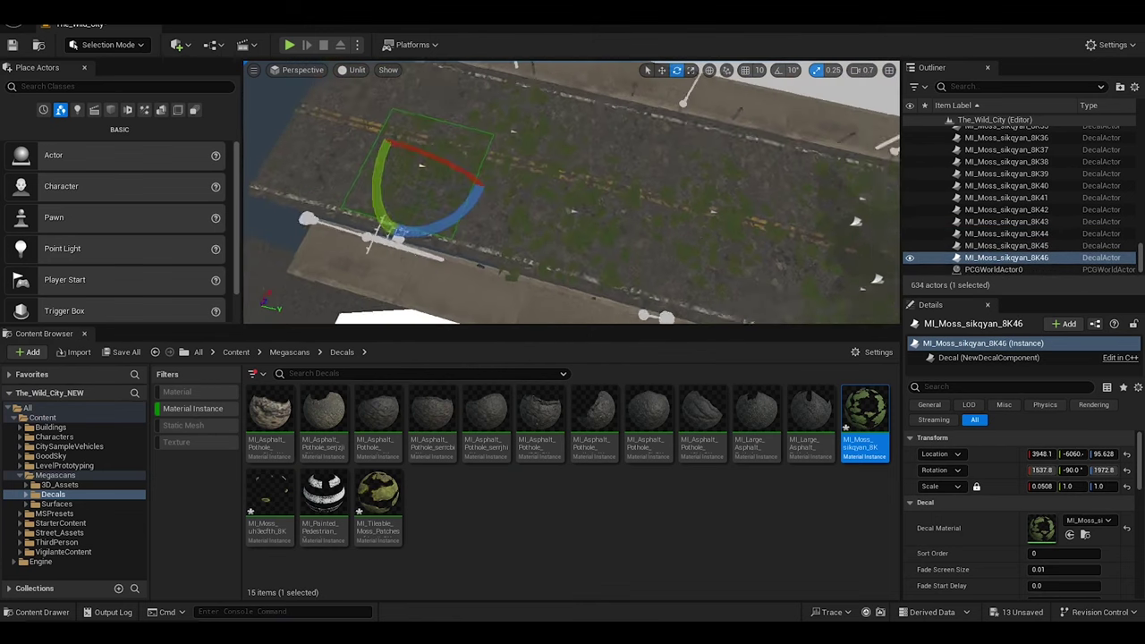
pyautogui.keyDown('alt'); pyautogui.moveTo(447, 192); pyautogui.dragTo(420, 233); pyautogui.keyUp('alt')
pyautogui.press('w')
pyautogui.moveTo(435, 166); pyautogui.dragTo(434, 268, button='right')
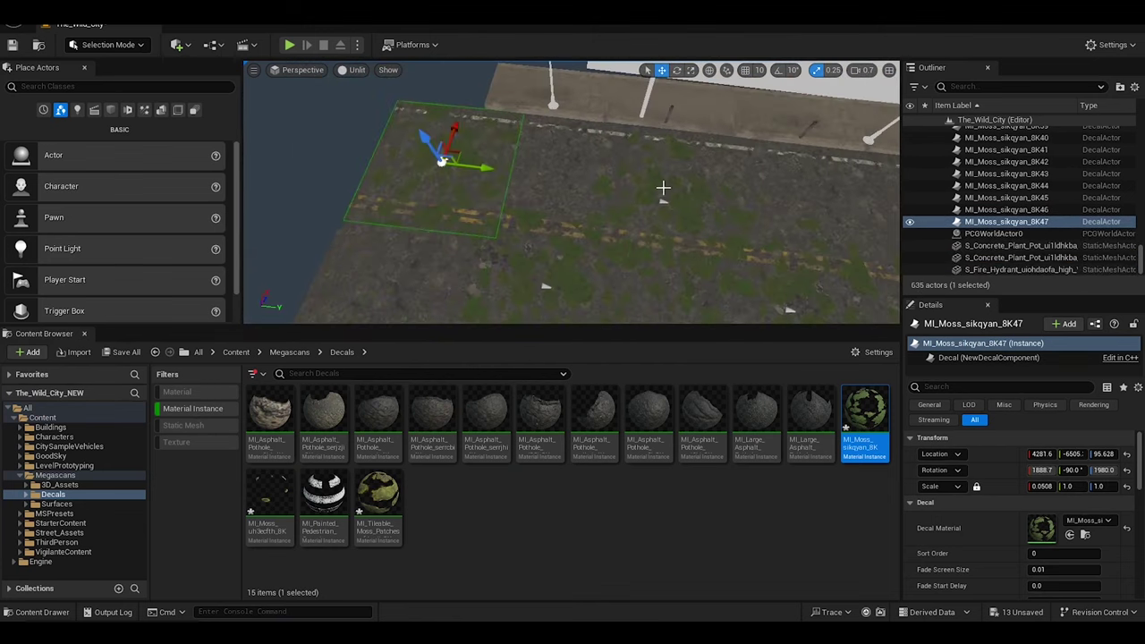
# Place moss copies on the crosswalk and around the intersection
pyautogui.moveTo(663, 187); pyautogui.dragTo(627, 210, button='right')
pyautogui.keyDown('alt'); pyautogui.moveTo(626, 210); pyautogui.dragTo(548, 224); pyautogui.keyUp('alt')
pyautogui.moveTo(579, 193); pyautogui.dragTo(537, 215, button='right')
pyautogui.keyDown('alt'); pyautogui.moveTo(537, 215); pyautogui.dragTo(493, 266); pyautogui.keyUp('alt')
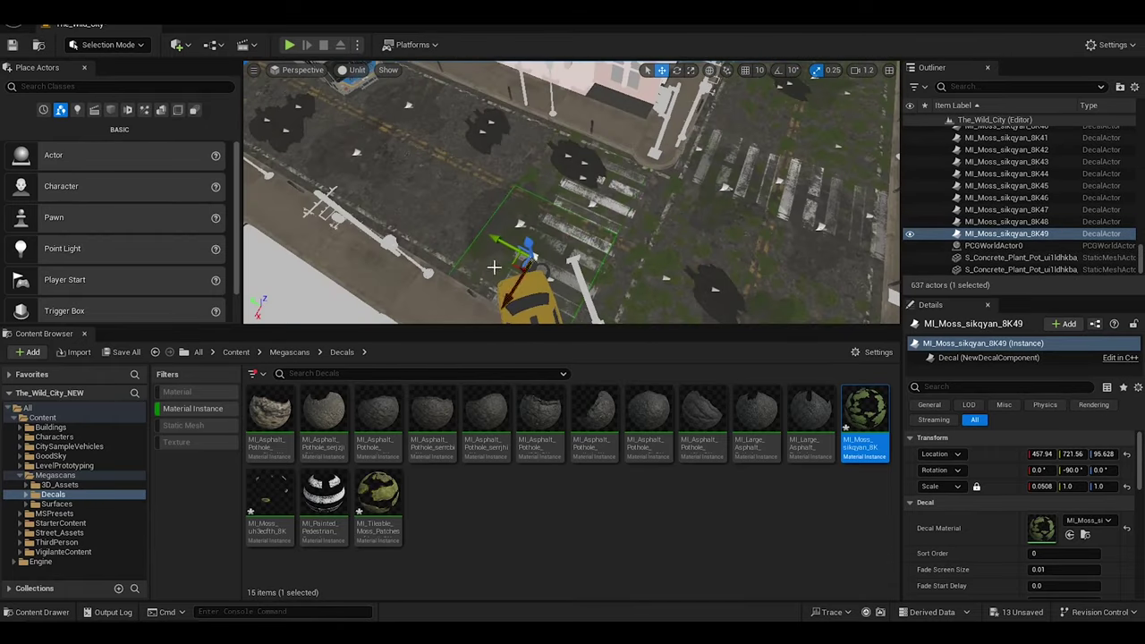
pyautogui.moveTo(493, 266); pyautogui.dragTo(536, 269, button='right')
pyautogui.moveTo(537, 269)
pyautogui.keyDown('alt'); pyautogui.mouseDown()
pyautogui.moveTo(551, 304)
pyautogui.moveTo(562, 159)
pyautogui.mouseUp(); pyautogui.keyUp('alt')
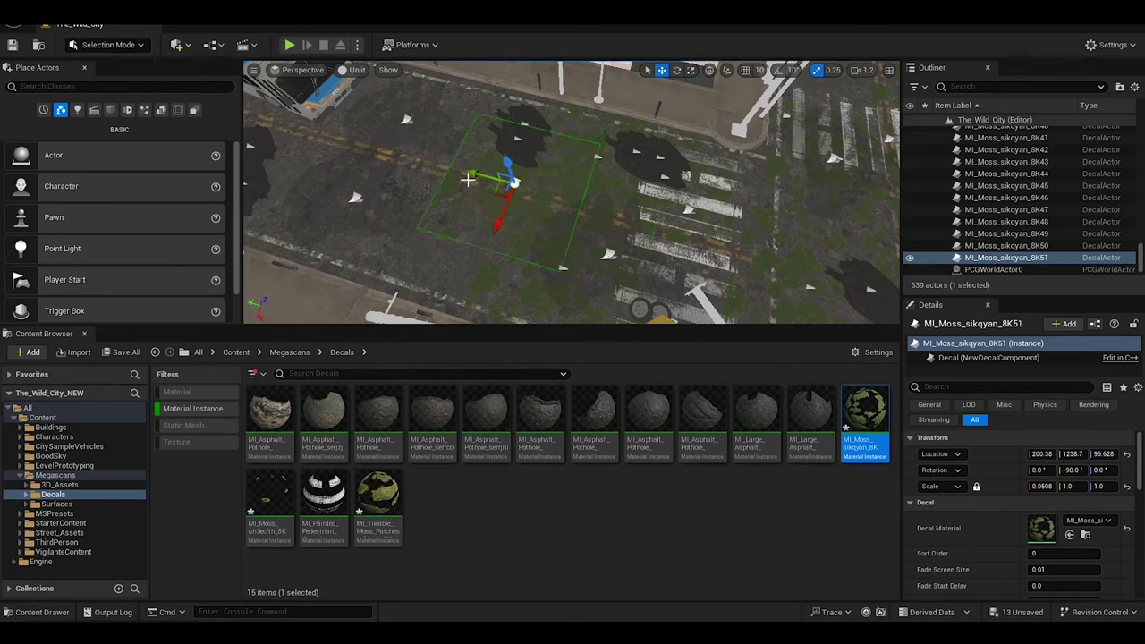
# Scatter several moss copies on the road near the bus
pyautogui.moveTo(468, 179); pyautogui.dragTo(591, 183, button='right')
pyautogui.keyDown('alt'); pyautogui.moveTo(591, 184); pyautogui.dragTo(640, 187); pyautogui.keyUp('alt')
pyautogui.moveTo(464, 182); pyautogui.dragTo(460, 179, button='right')
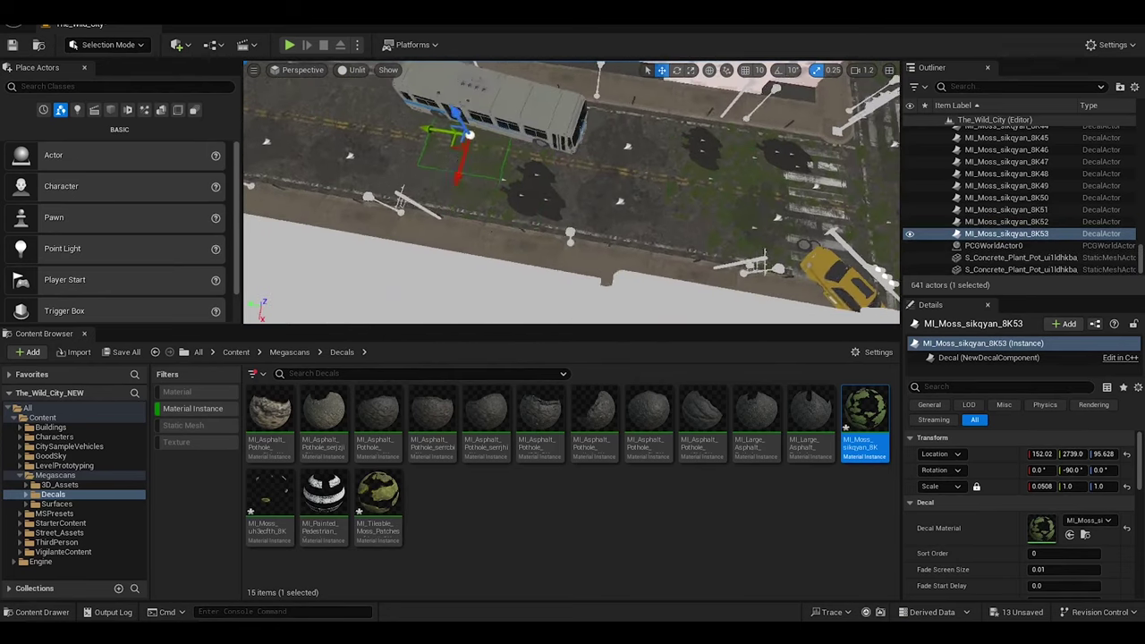
pyautogui.keyDown('alt'); pyautogui.moveTo(460, 179); pyautogui.dragTo(562, 114); pyautogui.keyUp('alt')
pyautogui.moveTo(562, 115); pyautogui.dragTo(639, 218, button='right')
pyautogui.keyDown('alt'); pyautogui.moveTo(639, 218); pyautogui.dragTo(591, 206); pyautogui.keyUp('alt')
pyautogui.moveTo(591, 206); pyautogui.dragTo(488, 192, button='right')
pyautogui.keyDown('alt'); pyautogui.moveTo(487, 192); pyautogui.dragTo(487, 179); pyautogui.keyUp('alt')
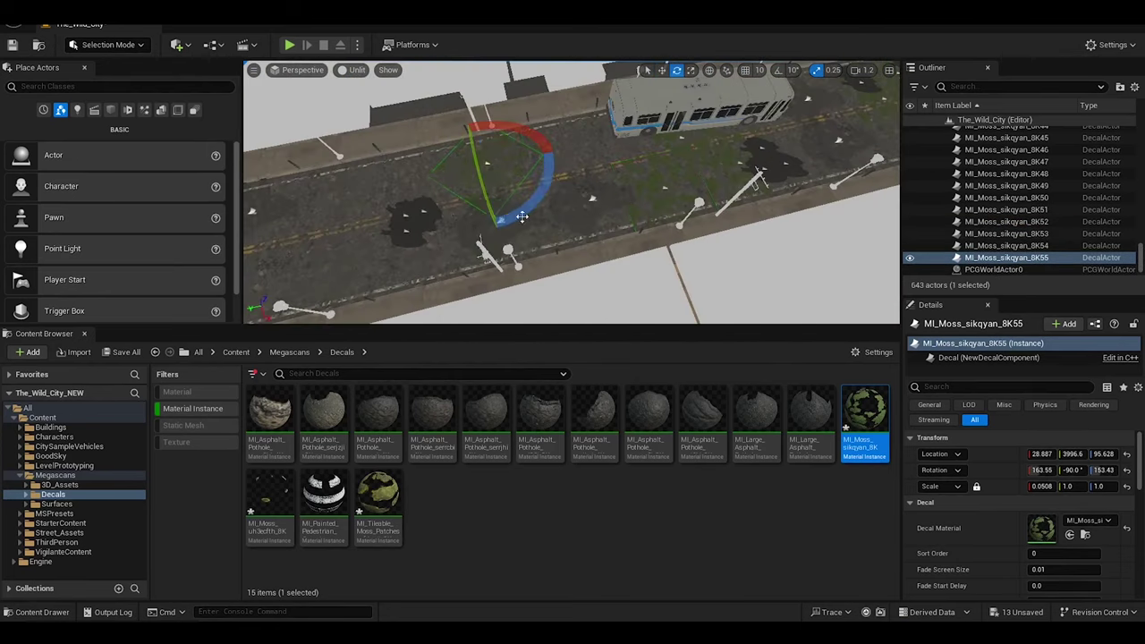
# Duplicate more moss copies further along the road, rotating some
pyautogui.moveTo(521, 217)
pyautogui.keyDown('alt'); pyautogui.mouseDown()
pyautogui.moveTo(537, 269)
pyautogui.moveTo(451, 255)
pyautogui.mouseUp(); pyautogui.keyUp('alt')
pyautogui.press('e')
pyautogui.press('w')
pyautogui.moveTo(450, 255); pyautogui.dragTo(451, 255, button='right')
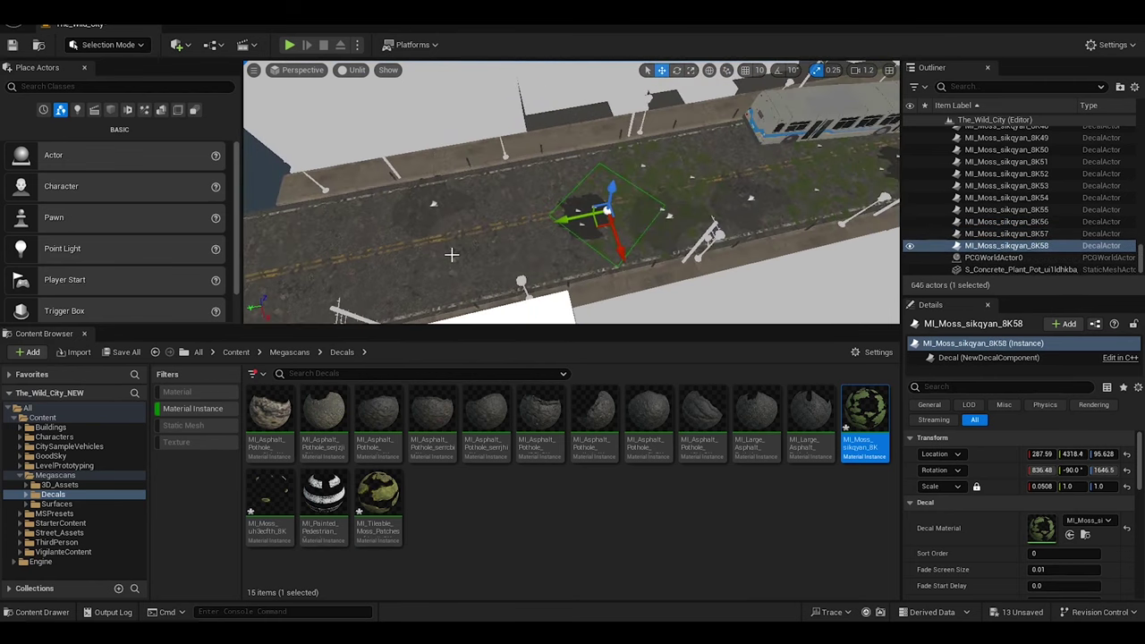
pyautogui.keyDown('alt'); pyautogui.moveTo(572, 217); pyautogui.dragTo(532, 219); pyautogui.keyUp('alt')
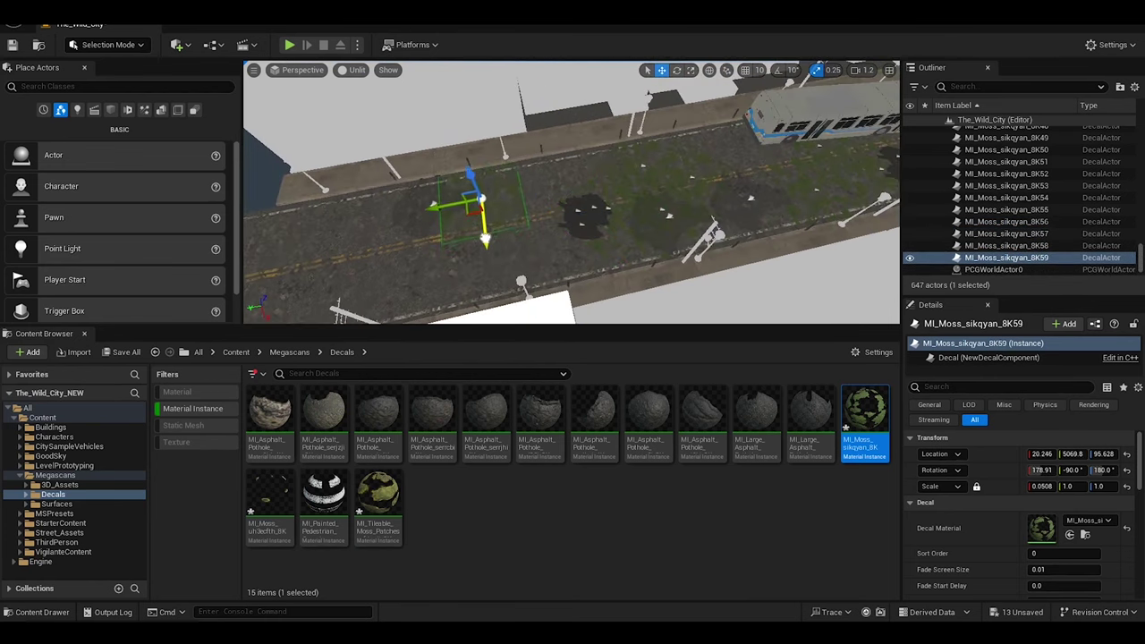
pyautogui.moveTo(484, 239); pyautogui.dragTo(501, 269, button='right')
pyautogui.keyDown('alt'); pyautogui.moveTo(460, 206); pyautogui.dragTo(600, 230); pyautogui.keyUp('alt')
pyautogui.press('e')
pyautogui.moveTo(626, 279); pyautogui.dragTo(656, 270)
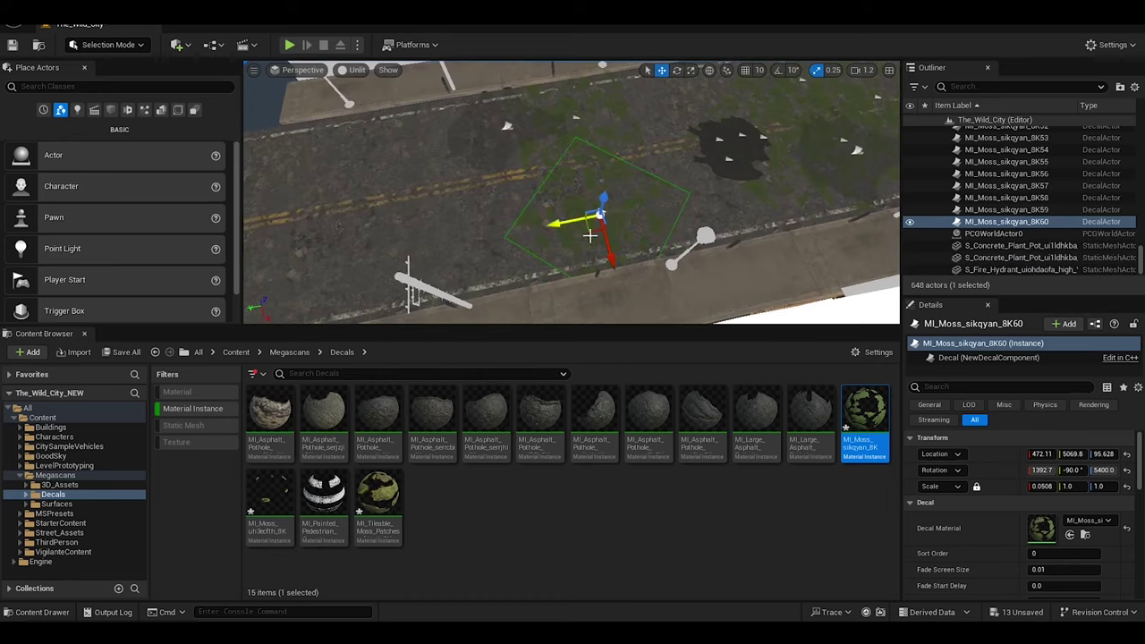
# Place moss copies along the roadside and further down the road
pyautogui.moveTo(590, 235); pyautogui.dragTo(596, 241, button='right')
pyautogui.keyDown('alt'); pyautogui.moveTo(596, 240); pyautogui.dragTo(654, 201); pyautogui.keyUp('alt')
pyautogui.moveTo(653, 201); pyautogui.dragTo(674, 241, button='right')
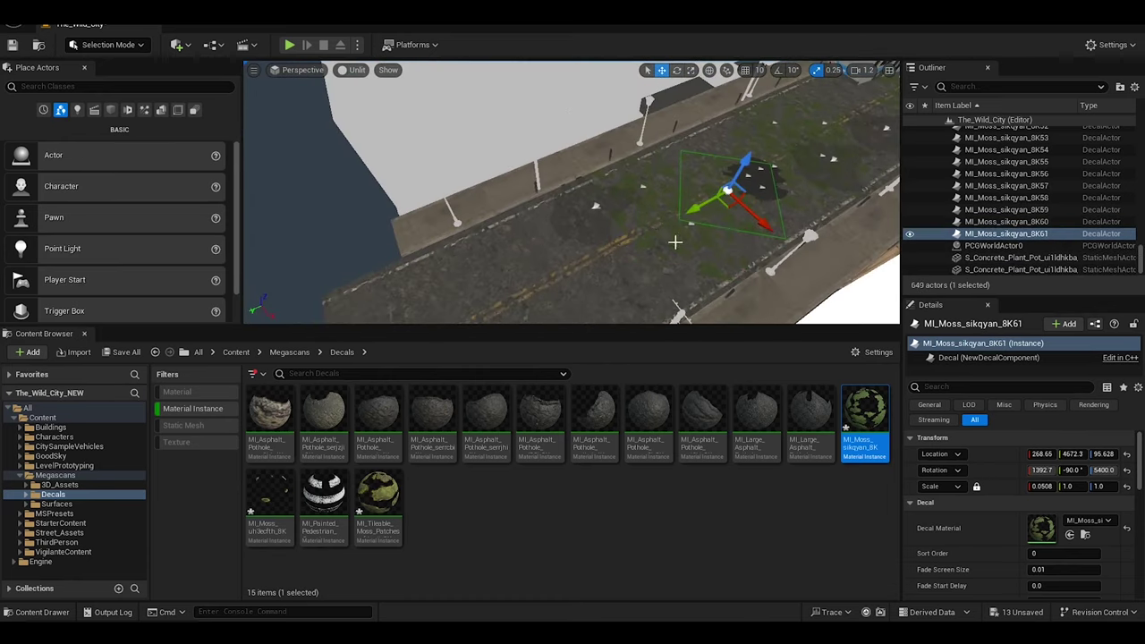
pyautogui.moveTo(729, 192)
pyautogui.keyDown('alt'); pyautogui.mouseDown()
pyautogui.moveTo(671, 300)
pyautogui.moveTo(728, 242)
pyautogui.mouseUp(); pyautogui.keyUp('alt')
pyautogui.moveTo(729, 243)
pyautogui.mouseDown(button='right')
pyautogui.moveTo(566, 278)
pyautogui.moveTo(577, 255)
pyautogui.mouseUp(button='right')
pyautogui.keyDown('alt'); pyautogui.moveTo(579, 256); pyautogui.dragTo(628, 251); pyautogui.keyUp('alt')
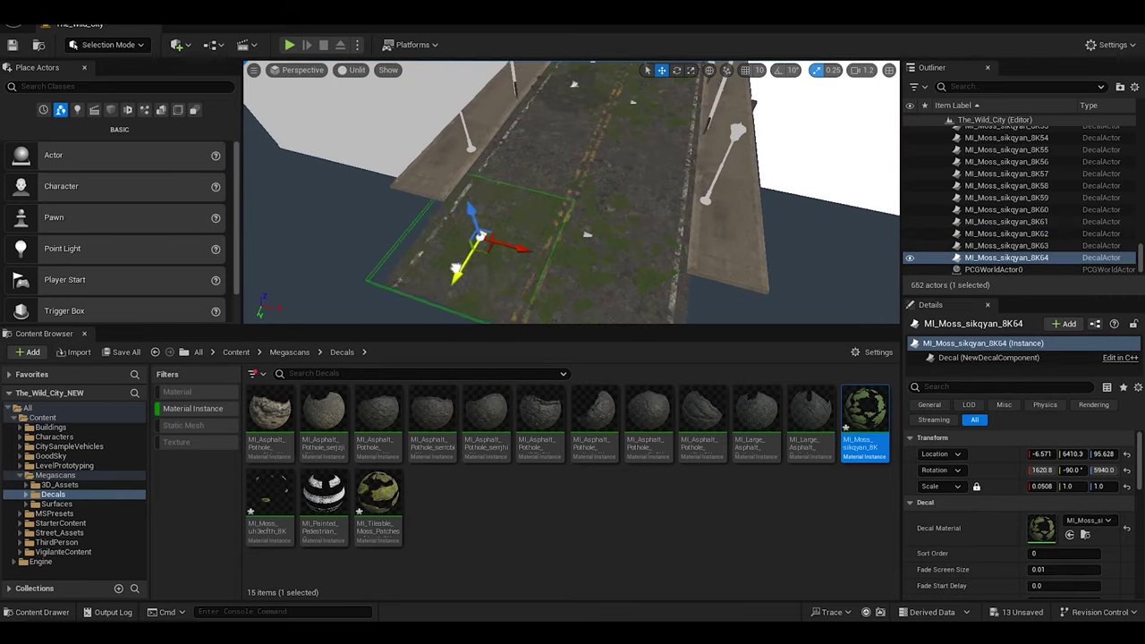
pyautogui.moveTo(467, 271); pyautogui.dragTo(501, 260, button='right')
pyautogui.keyDown('alt'); pyautogui.moveTo(501, 260); pyautogui.dragTo(525, 243); pyautogui.keyUp('alt')
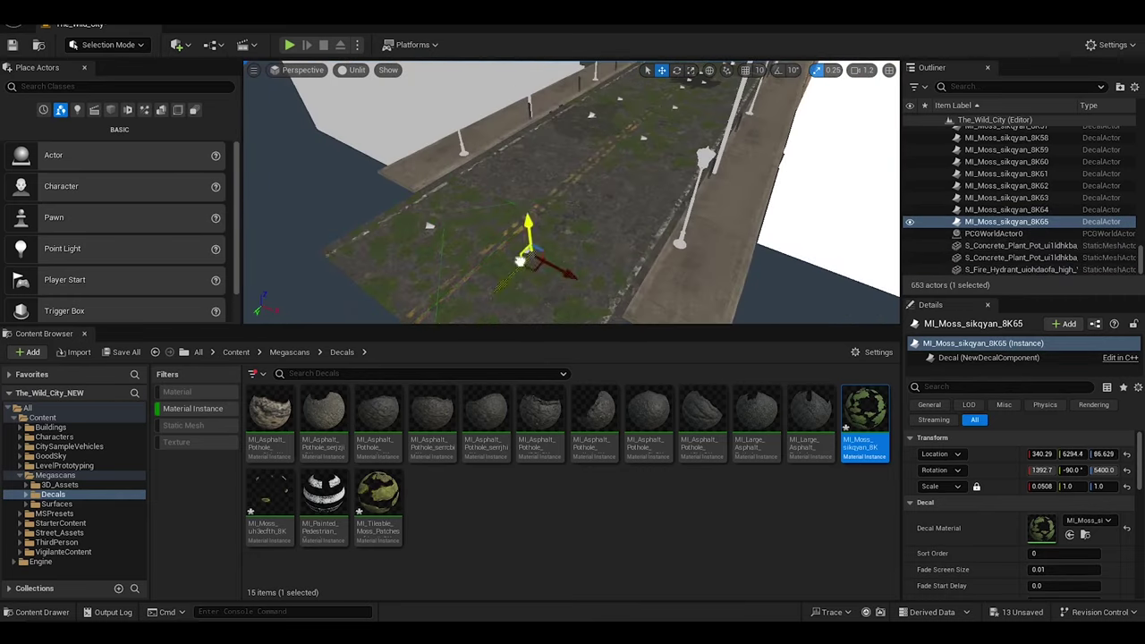
pyautogui.moveTo(524, 242)
pyautogui.mouseDown(button='right')
pyautogui.moveTo(442, 317)
pyautogui.moveTo(503, 237)
pyautogui.moveTo(626, 184)
pyautogui.mouseUp(button='right')
# Duplicate a moss decal across the intersection and place several copies beside the crosswalk
pyautogui.press('e')
pyautogui.click(503, 237)
pyautogui.press('w')
pyautogui.keyDown('alt'); pyautogui.moveTo(627, 183); pyautogui.dragTo(644, 179); pyautogui.keyUp('alt')
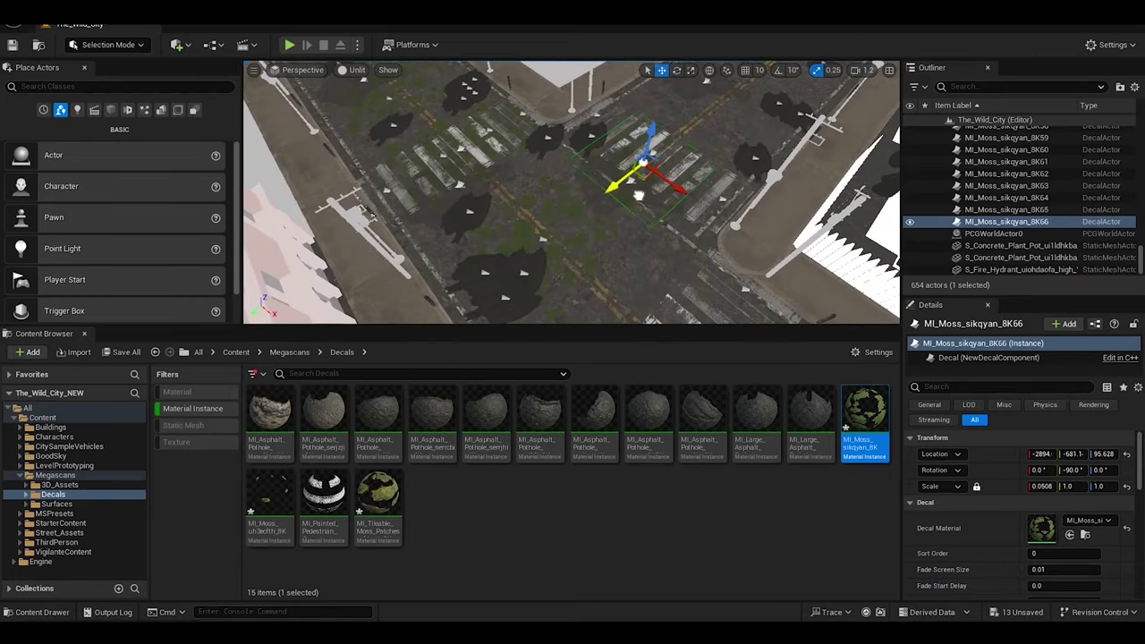
pyautogui.moveTo(645, 179)
pyautogui.mouseDown(button='right')
pyautogui.moveTo(420, 174)
pyautogui.moveTo(627, 214)
pyautogui.mouseUp(button='right')
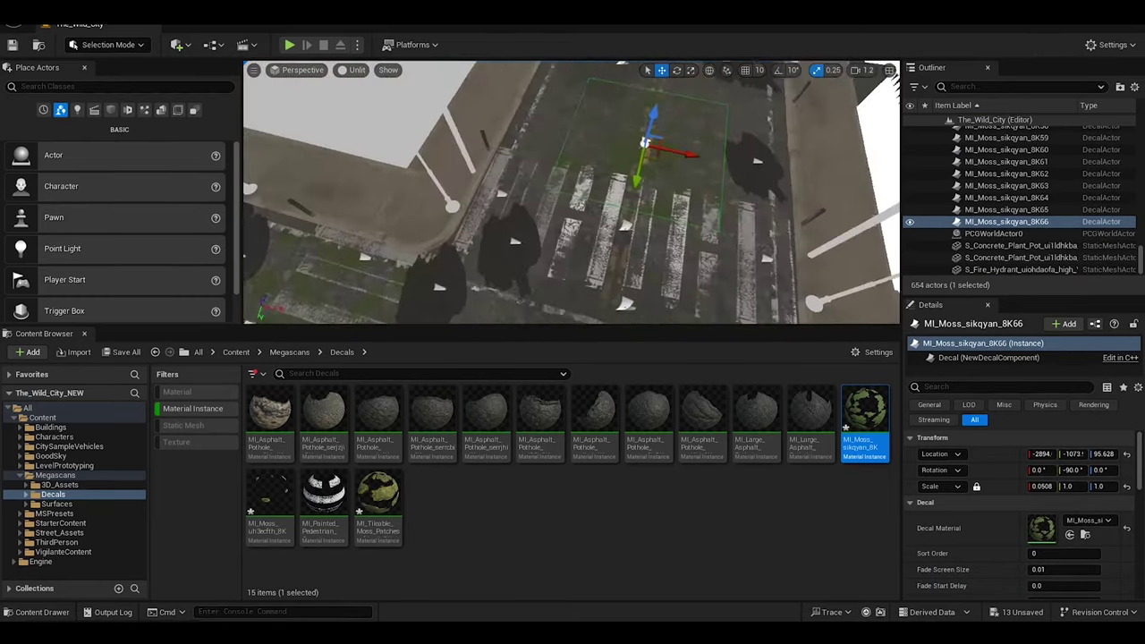
pyautogui.keyDown('alt'); pyautogui.moveTo(626, 215); pyautogui.dragTo(662, 174); pyautogui.keyUp('alt')
pyautogui.moveTo(667, 142); pyautogui.dragTo(681, 135, button='right')
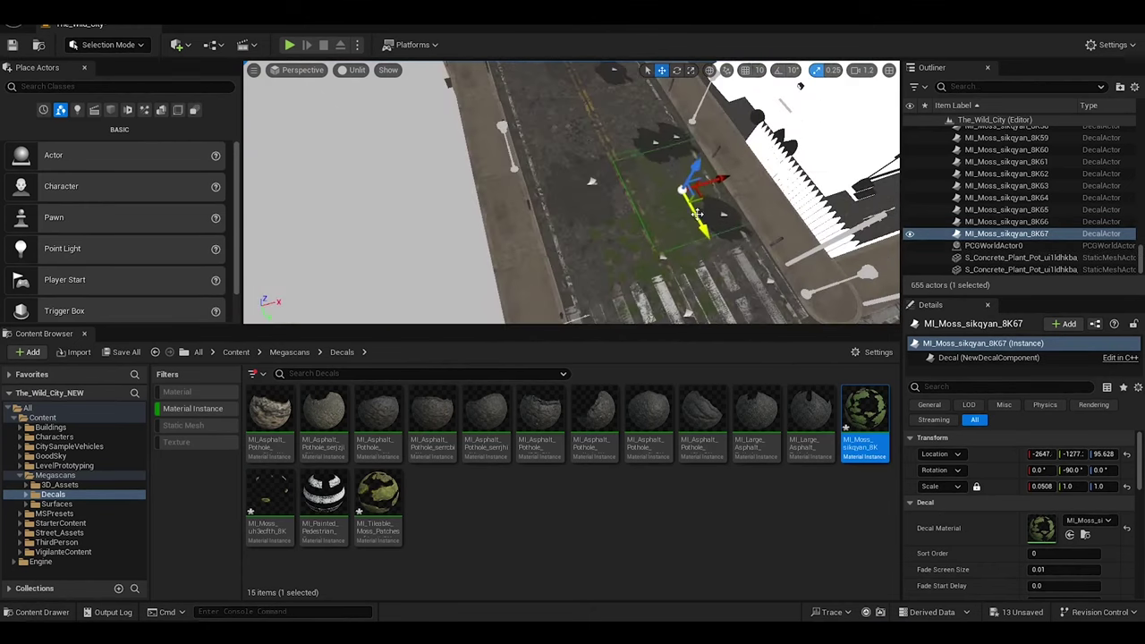
pyautogui.keyDown('alt'); pyautogui.moveTo(680, 135); pyautogui.dragTo(694, 121); pyautogui.keyUp('alt')
pyautogui.moveTo(694, 120); pyautogui.dragTo(519, 209, button='right')
# Spread more moss decal copies along the street lanes, including two further left
pyautogui.click(519, 210)
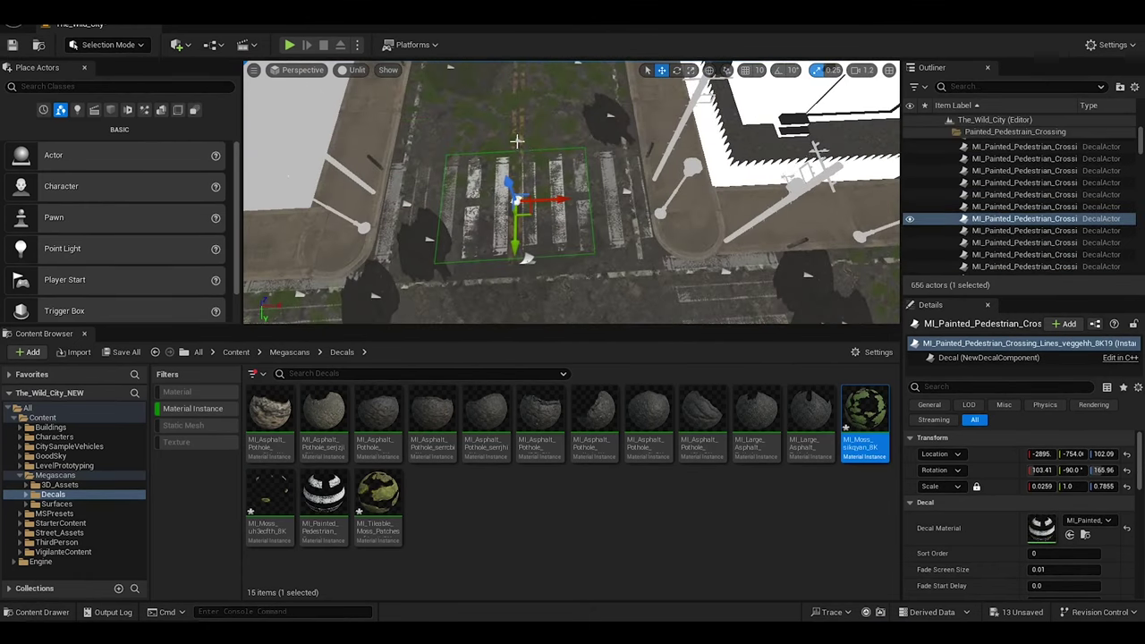
pyautogui.keyDown('alt'); pyautogui.moveTo(514, 206); pyautogui.dragTo(523, 215); pyautogui.keyUp('alt')
pyautogui.moveTo(524, 215); pyautogui.dragTo(475, 204, button='right')
pyautogui.keyDown('alt'); pyautogui.moveTo(475, 204); pyautogui.dragTo(475, 208); pyautogui.keyUp('alt')
pyautogui.moveTo(476, 207); pyautogui.dragTo(470, 218, button='right')
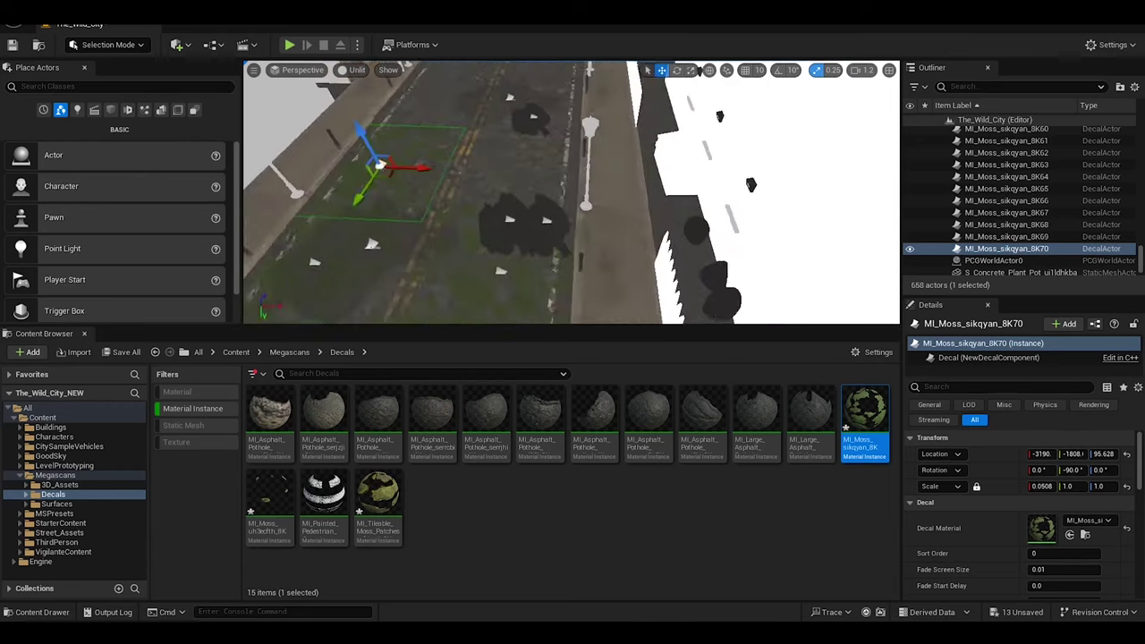
pyautogui.keyDown('alt'); pyautogui.moveTo(469, 218); pyautogui.dragTo(497, 215); pyautogui.keyUp('alt')
pyautogui.moveTo(559, 199); pyautogui.dragTo(549, 200, button='right')
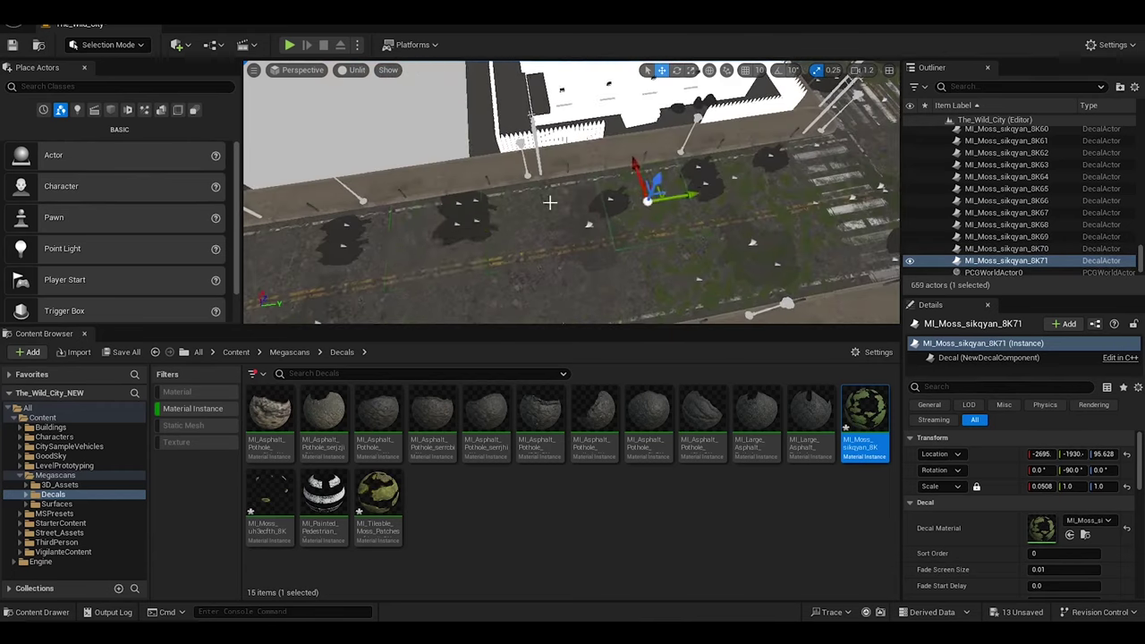
pyautogui.keyDown('alt'); pyautogui.moveTo(550, 199); pyautogui.dragTo(548, 149); pyautogui.keyUp('alt')
pyautogui.moveTo(617, 191)
pyautogui.keyDown('alt'); pyautogui.mouseDown()
pyautogui.moveTo(515, 191)
pyautogui.moveTo(501, 177)
pyautogui.moveTo(559, 234)
pyautogui.moveTo(501, 187)
pyautogui.mouseUp(); pyautogui.keyUp('alt')
# Select the large pothole decal on the road and undo its accidental move
pyautogui.press('w')
pyautogui.press('e')
pyautogui.click(711, 279)
pyautogui.press('f')
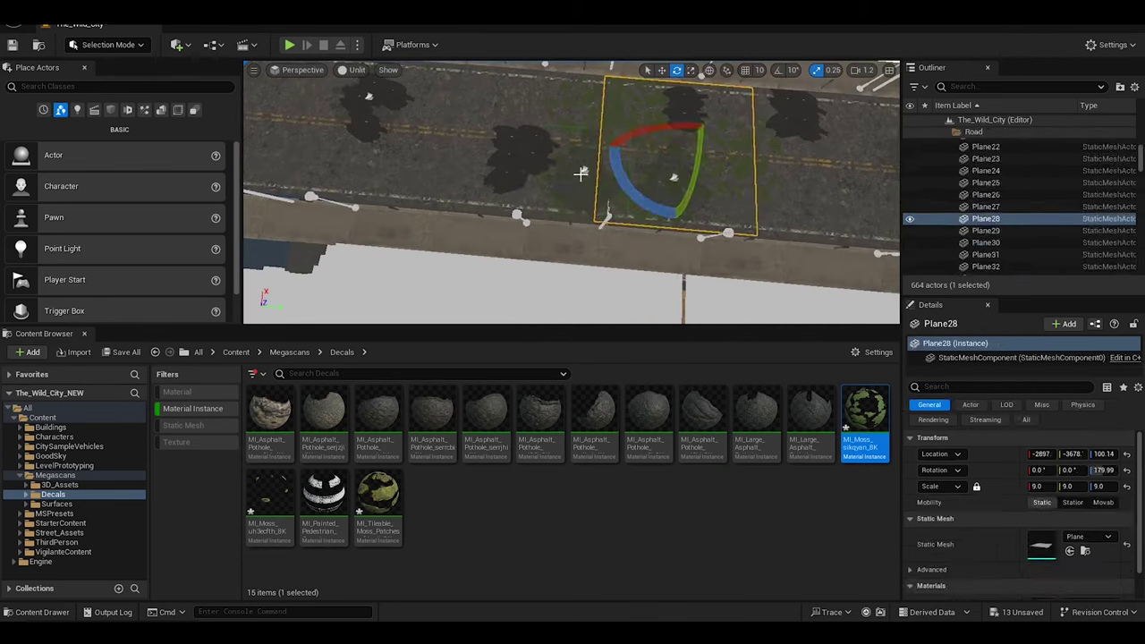
pyautogui.click(409, 153)
pyautogui.press('w')
pyautogui.moveTo(409, 153); pyautogui.dragTo(703, 179)
pyautogui.hotkey('ctrl', 'z')
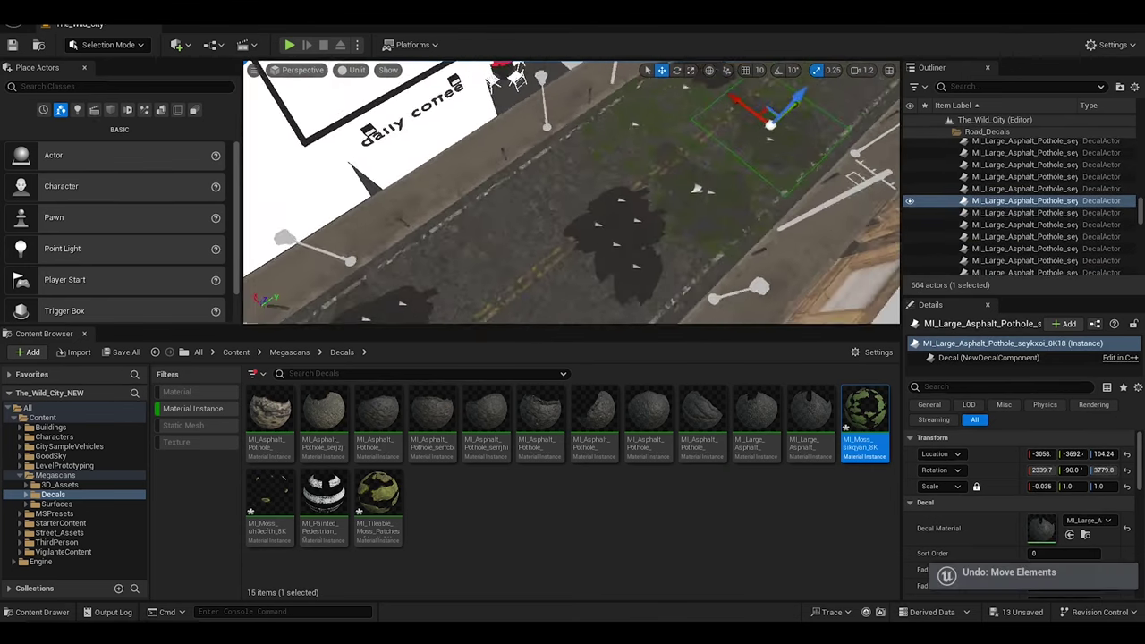
# Add more moss copies further down the road, rotating them for variety
pyautogui.press('e')
pyautogui.moveTo(559, 238)
pyautogui.keyDown('alt'); pyautogui.mouseDown()
pyautogui.moveTo(599, 275)
pyautogui.moveTo(501, 284)
pyautogui.mouseUp(); pyautogui.keyUp('alt')
pyautogui.moveTo(591, 252)
pyautogui.keyDown('alt'); pyautogui.keyDown('shift'); pyautogui.mouseDown()
pyautogui.moveTo(562, 256)
pyautogui.moveTo(503, 200)
pyautogui.mouseUp(); pyautogui.keyUp('shift'); pyautogui.keyUp('alt')
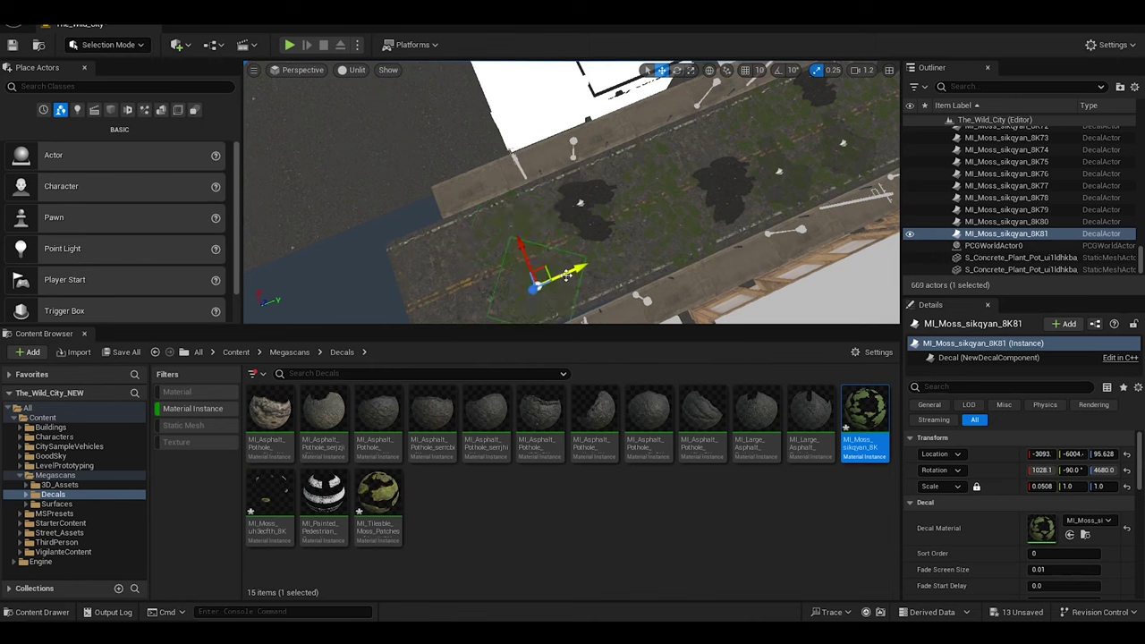
pyautogui.keyDown('alt'); pyautogui.keyDown('shift'); pyautogui.moveTo(566, 275); pyautogui.dragTo(472, 100); pyautogui.keyUp('shift'); pyautogui.keyUp('alt')
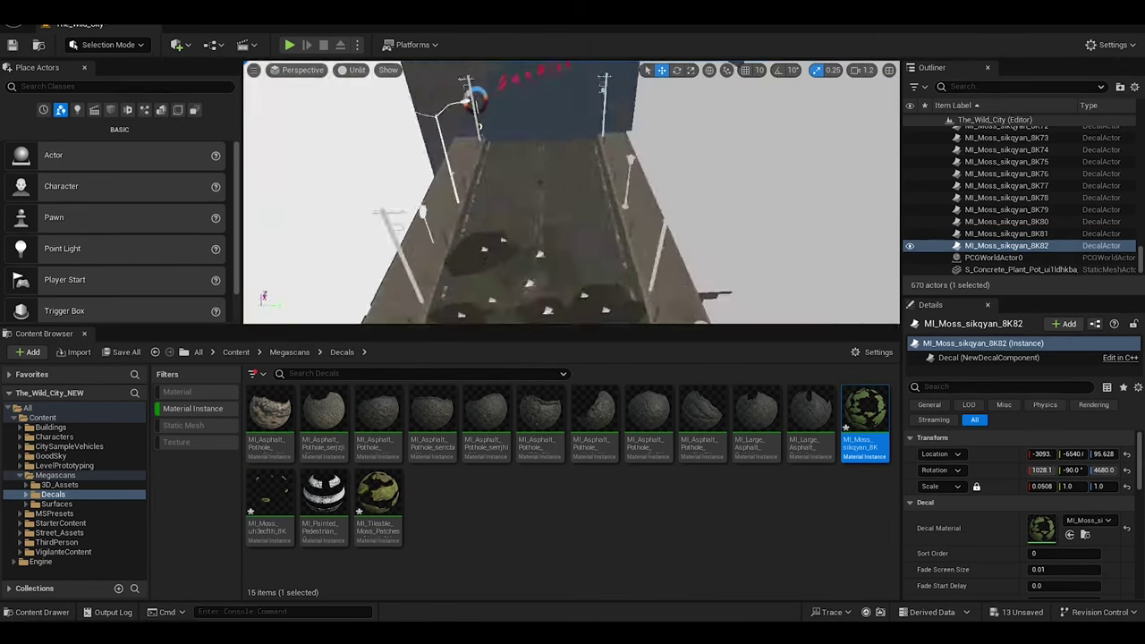
pyautogui.click(614, 164)
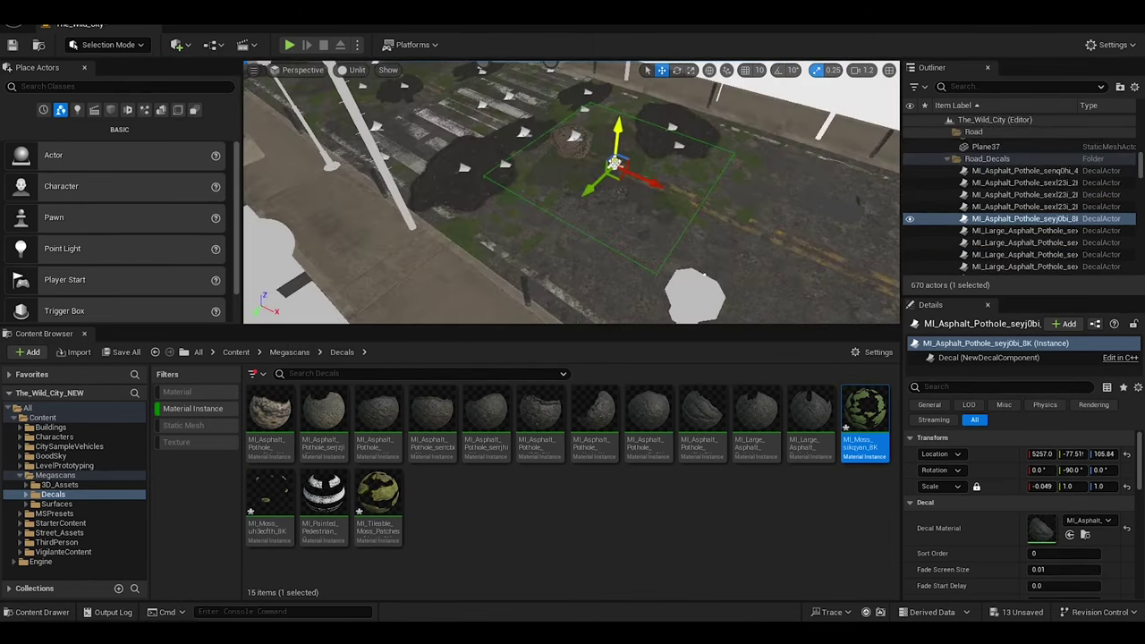
pyautogui.click(508, 160)
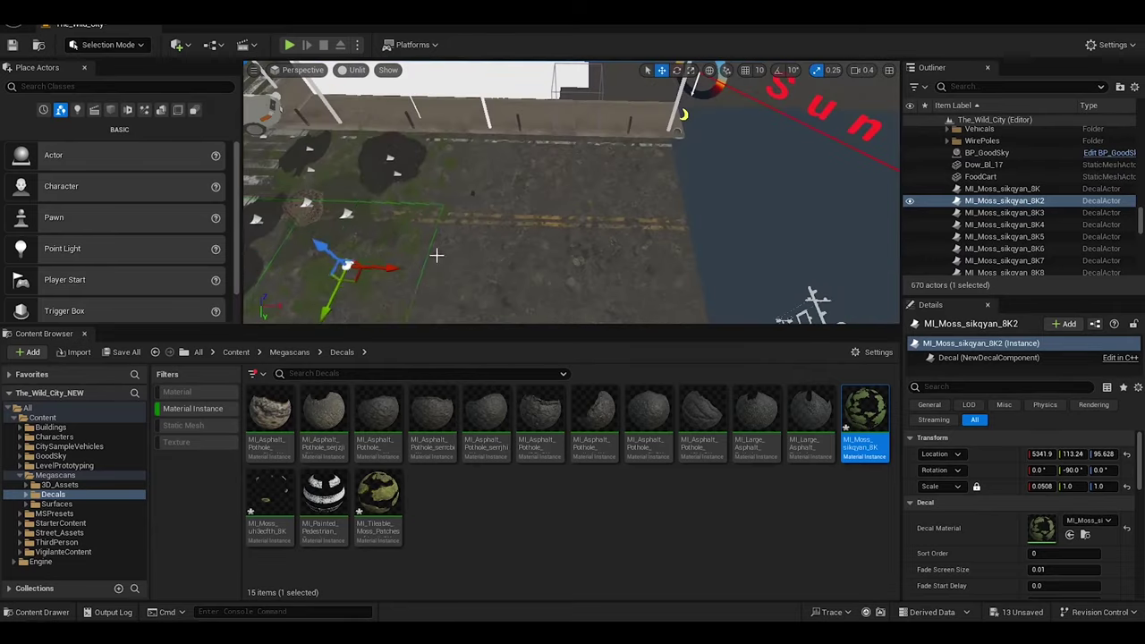
pyautogui.keyDown('alt'); pyautogui.moveTo(573, 231); pyautogui.dragTo(697, 243); pyautogui.keyUp('alt')
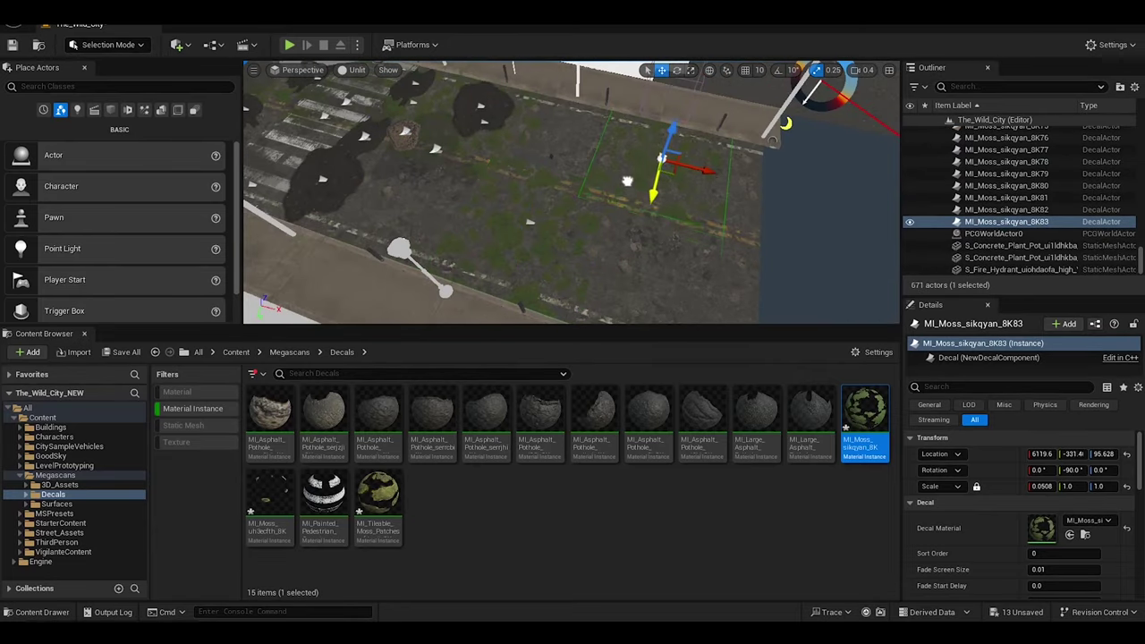
pyautogui.press('w')
pyautogui.moveTo(616, 201)
pyautogui.mouseDown()
pyautogui.moveTo(654, 189)
pyautogui.moveTo(637, 279)
pyautogui.mouseUp()
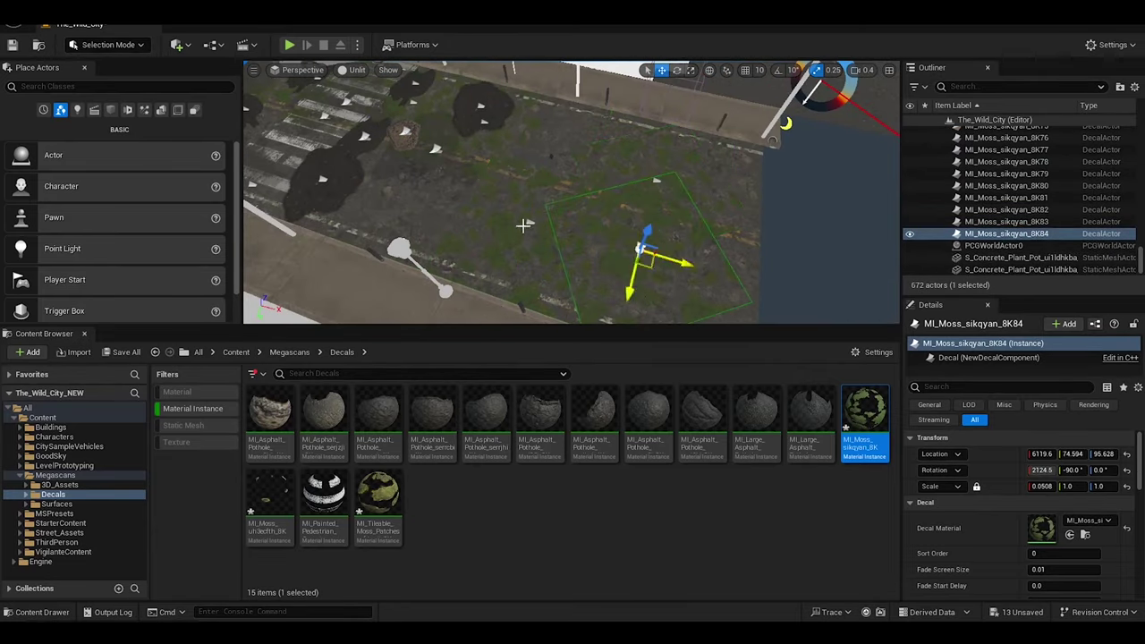
pyautogui.moveTo(637, 279); pyautogui.dragTo(572, 268, button='right')
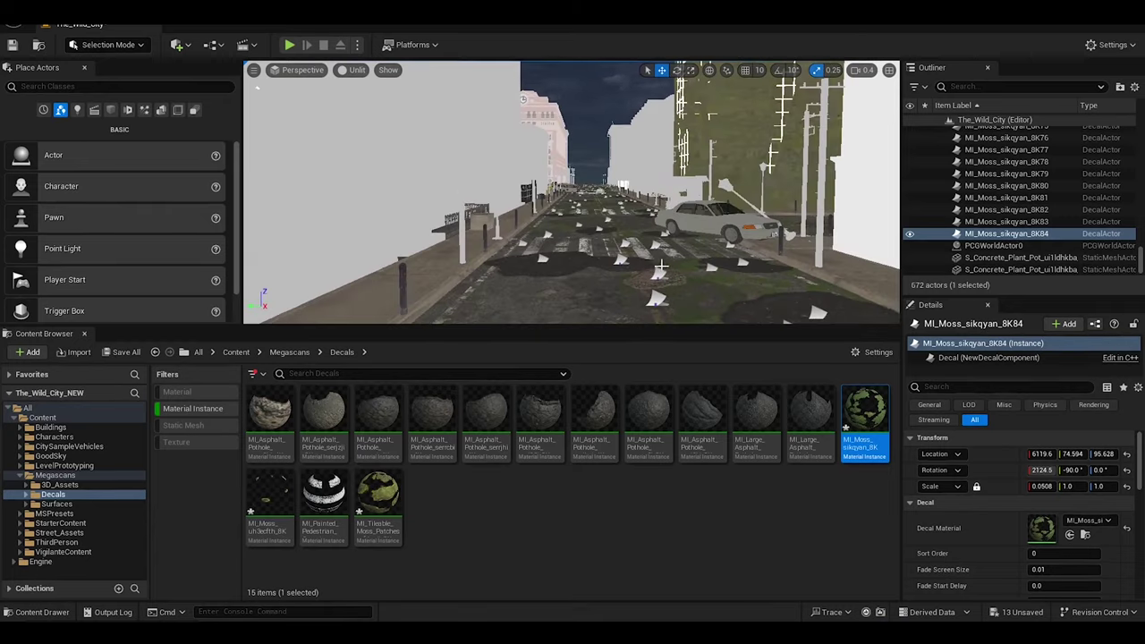
pyautogui.hotkey('alt', 'p')
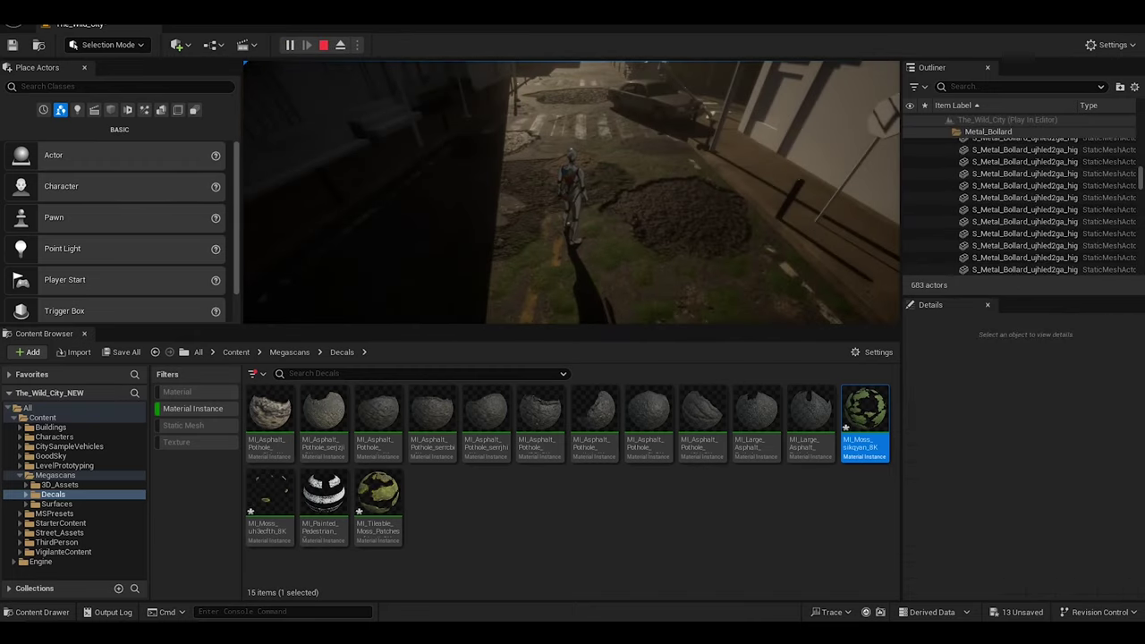
pyautogui.press('Escape')
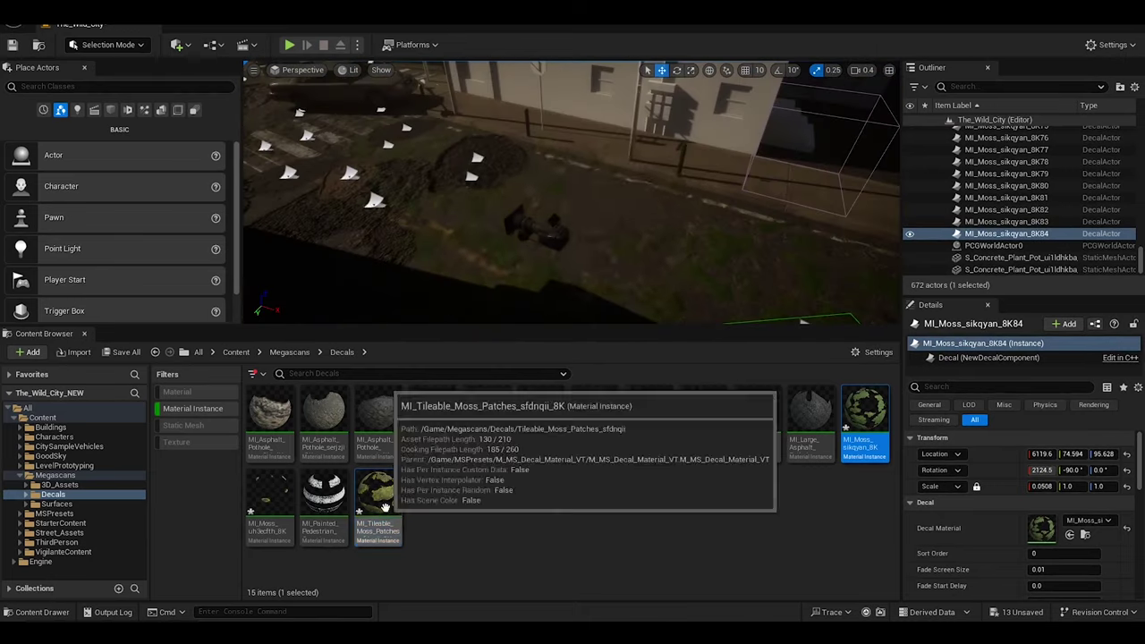
# Place a MI_Tileable_Moss_Patches decal in the street, shrink its projection depth and lower it onto the ground
pyautogui.moveTo(385, 507); pyautogui.dragTo(685, 251)
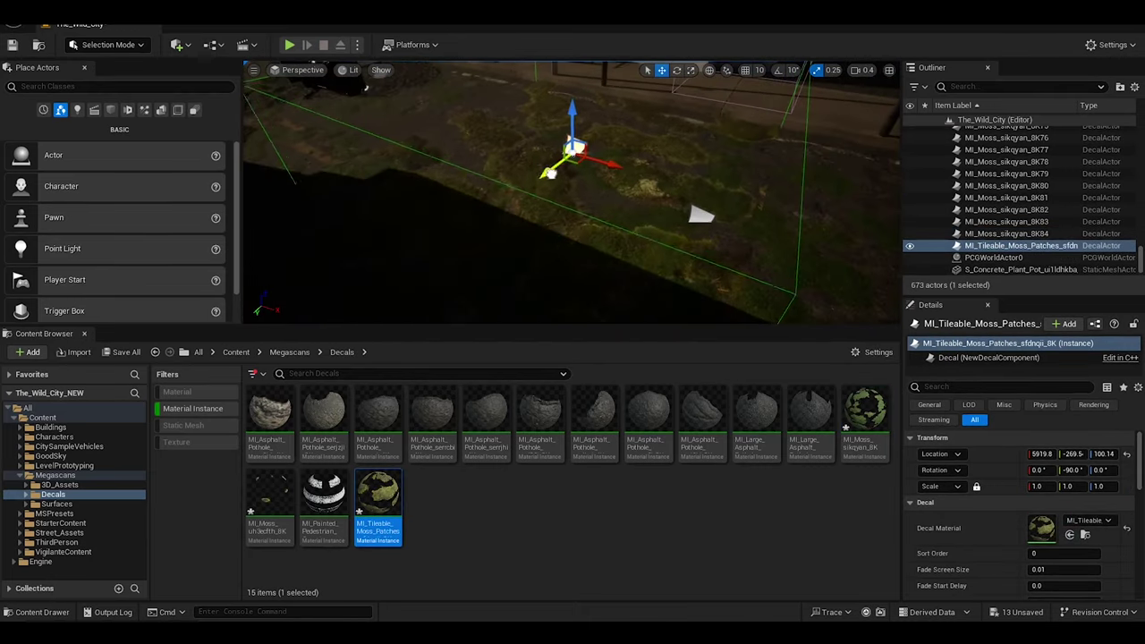
pyautogui.moveTo(366, 86); pyautogui.dragTo(366, 87, button='right')
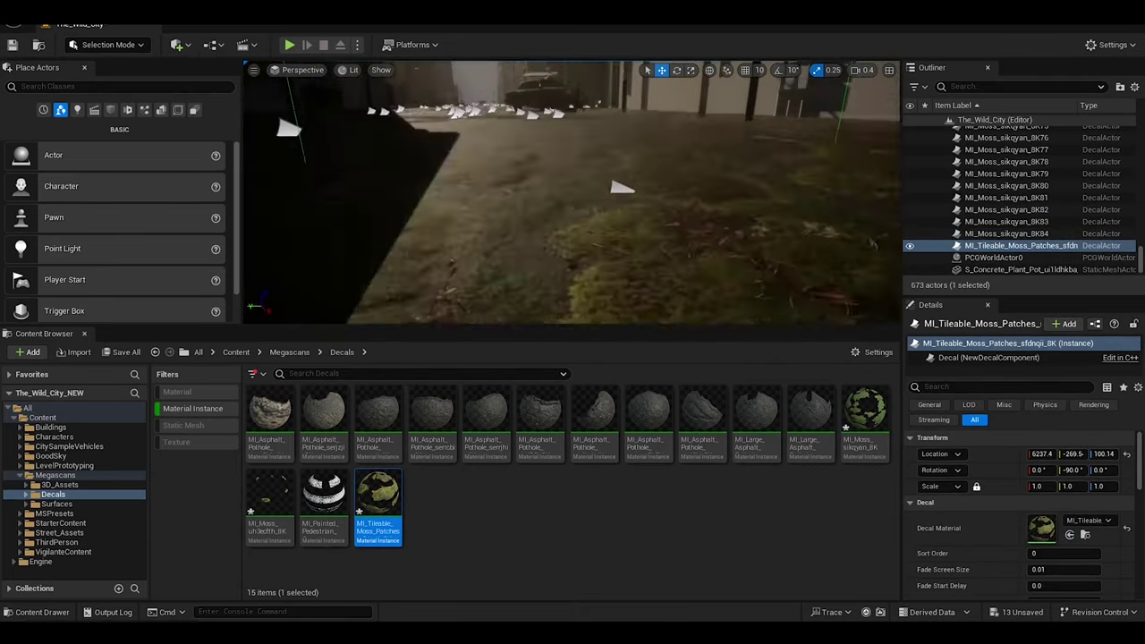
pyautogui.moveTo(744, 256); pyautogui.dragTo(744, 256, button='right')
pyautogui.press('r')
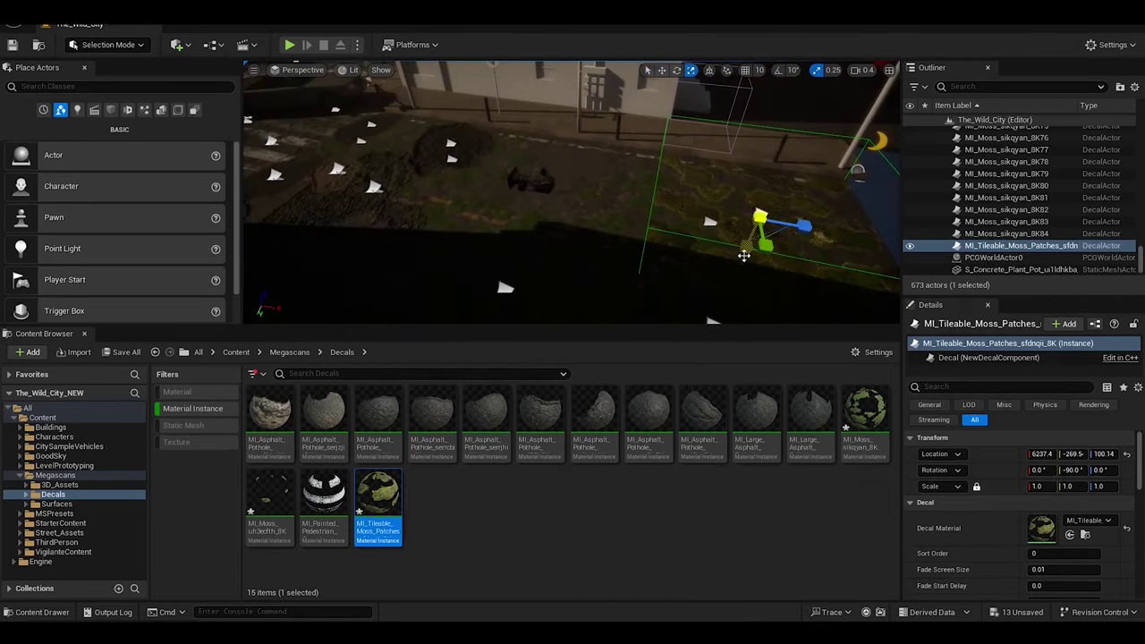
pyautogui.moveTo(744, 256); pyautogui.dragTo(743, 256, button='right')
pyautogui.press('w')
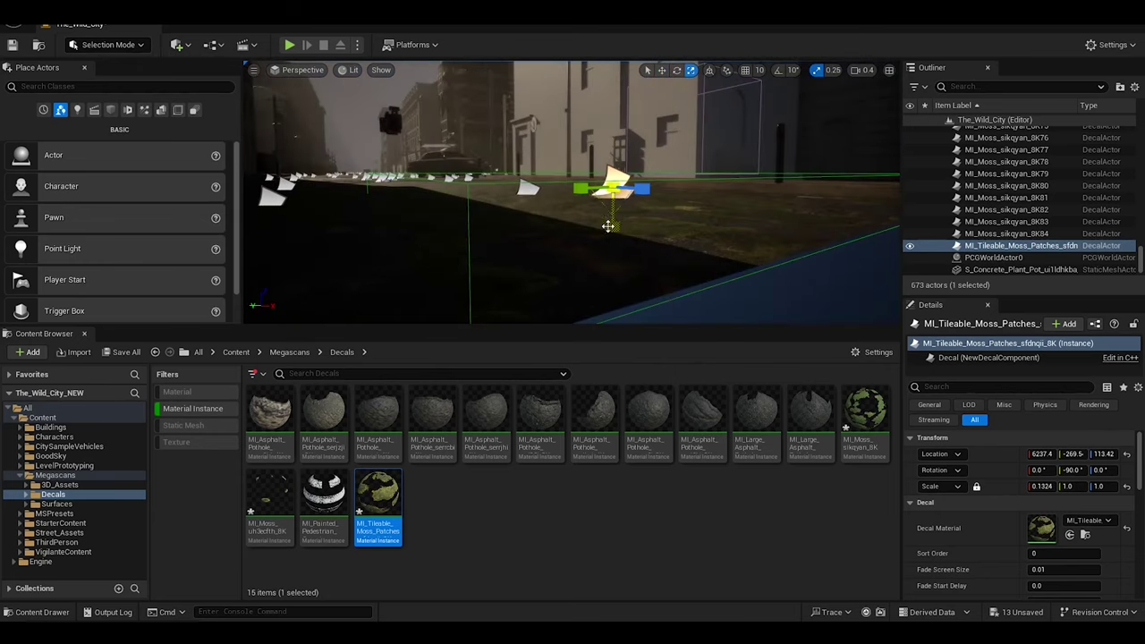
pyautogui.press('w')
pyautogui.moveTo(607, 227)
pyautogui.mouseDown(button='right')
pyautogui.moveTo(623, 147)
pyautogui.moveTo(657, 178)
pyautogui.moveTo(708, 170)
pyautogui.moveTo(639, 233)
pyautogui.mouseUp(button='right')
# Duplicate the moss patch into a pair and tile more copies across the ground
pyautogui.hotkey('ctrl', 'd')
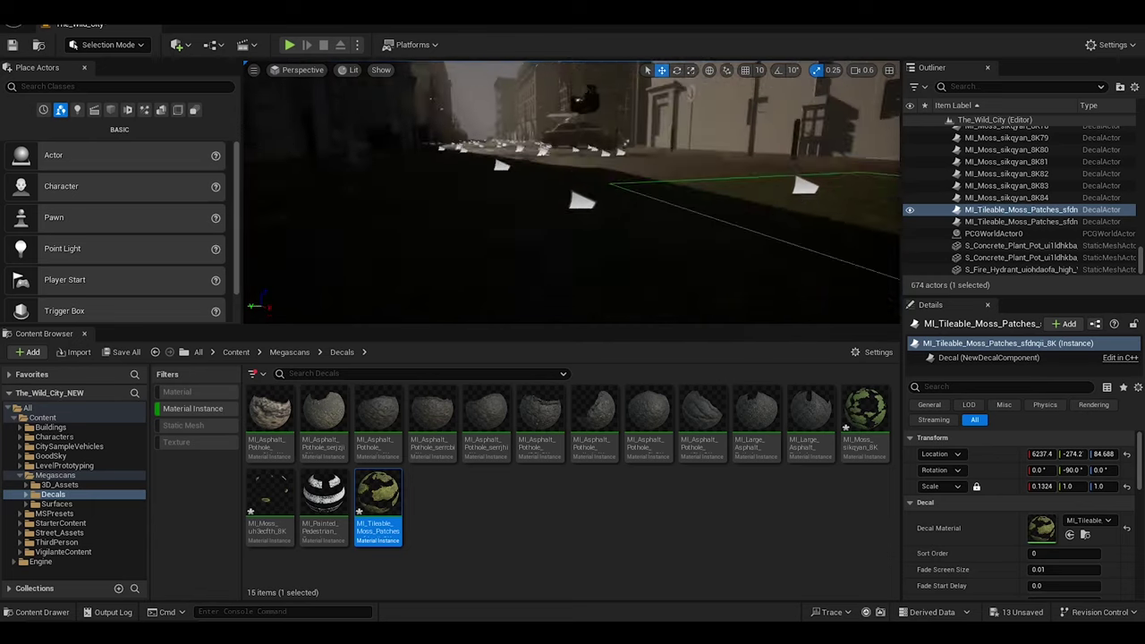
pyautogui.moveTo(638, 233); pyautogui.dragTo(638, 233, button='right')
pyautogui.keyDown('ctrl'); pyautogui.click(633, 185); pyautogui.keyUp('ctrl')
pyautogui.moveTo(633, 185); pyautogui.dragTo(548, 235, button='right')
pyautogui.hotkey('ctrl', 'd')
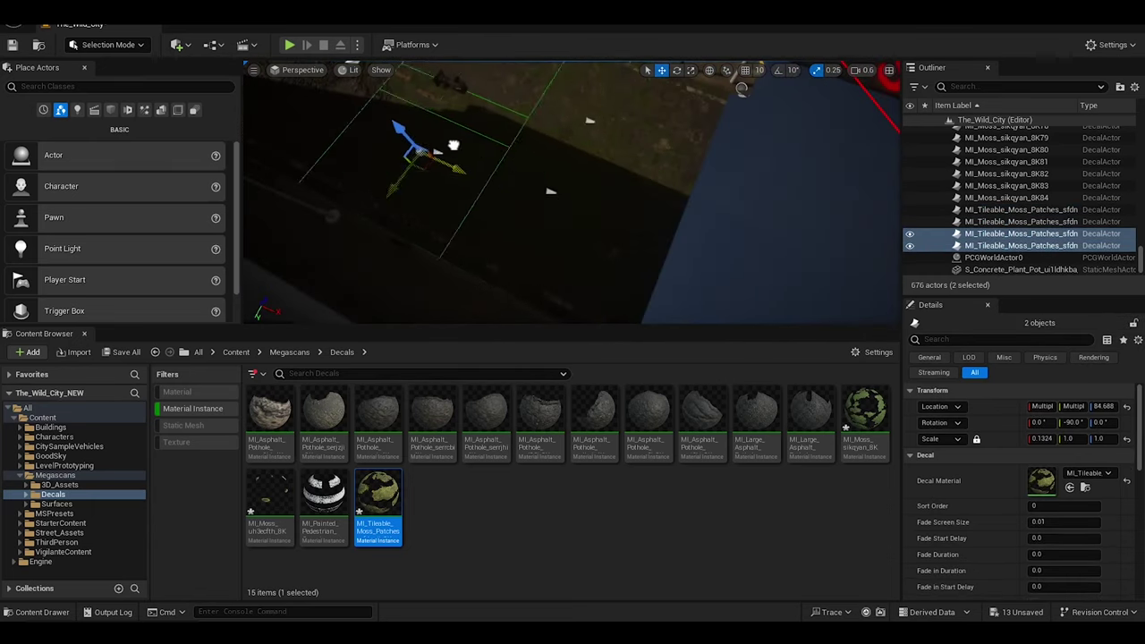
pyautogui.moveTo(488, 197); pyautogui.dragTo(488, 197, button='right')
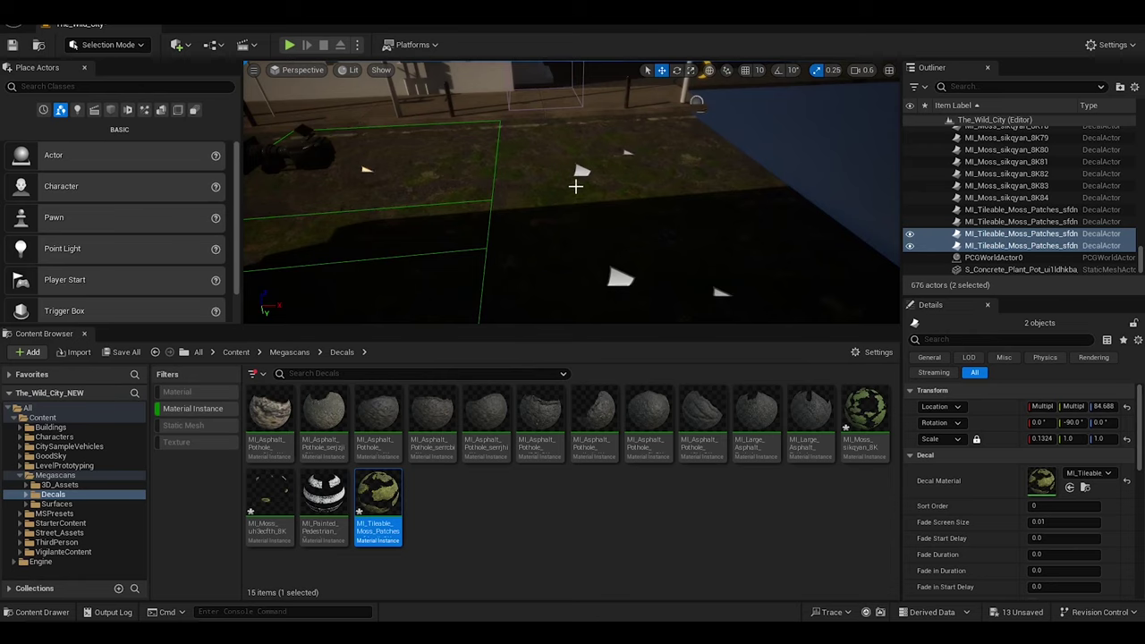
pyautogui.moveTo(575, 186); pyautogui.dragTo(572, 192, button='right')
pyautogui.hotkey('ctrl', 'd')
pyautogui.hotkey('ctrl', 'd')
pyautogui.hotkey('ctrl', 'd')
pyautogui.hotkey('ctrl', 'd')
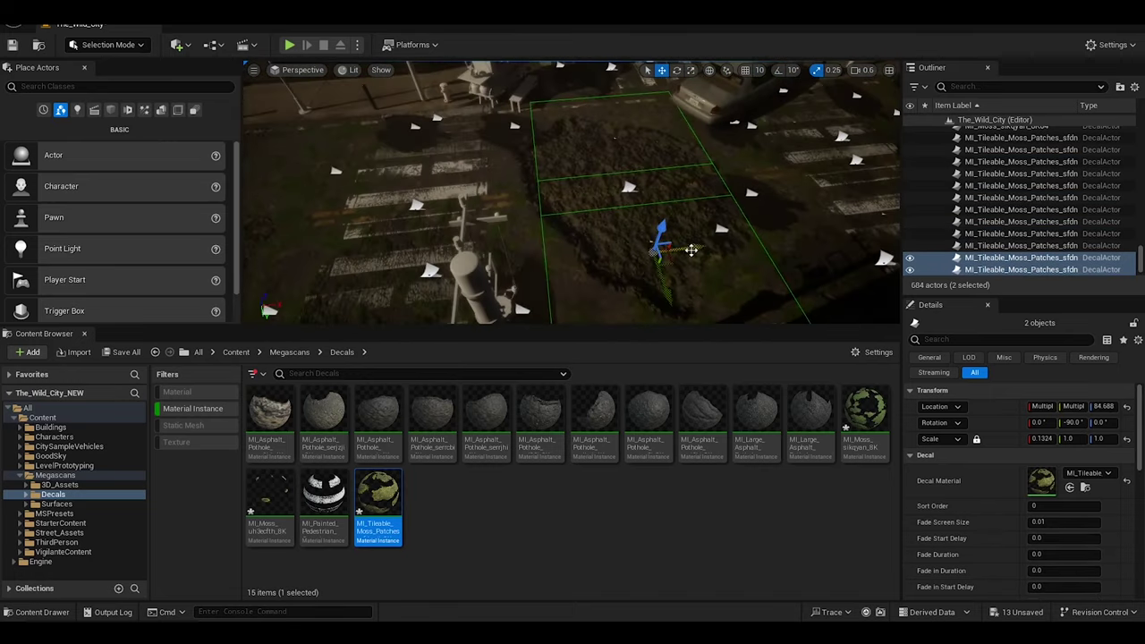
# Copy the moss patch pair repeatedly beside the crosswalk and further along the street
pyautogui.moveTo(691, 251)
pyautogui.keyDown('alt'); pyautogui.keyDown('shift'); pyautogui.mouseDown()
pyautogui.moveTo(546, 242)
pyautogui.moveTo(524, 224)
pyautogui.moveTo(472, 259)
pyautogui.mouseUp(); pyautogui.keyUp('shift'); pyautogui.keyUp('alt')
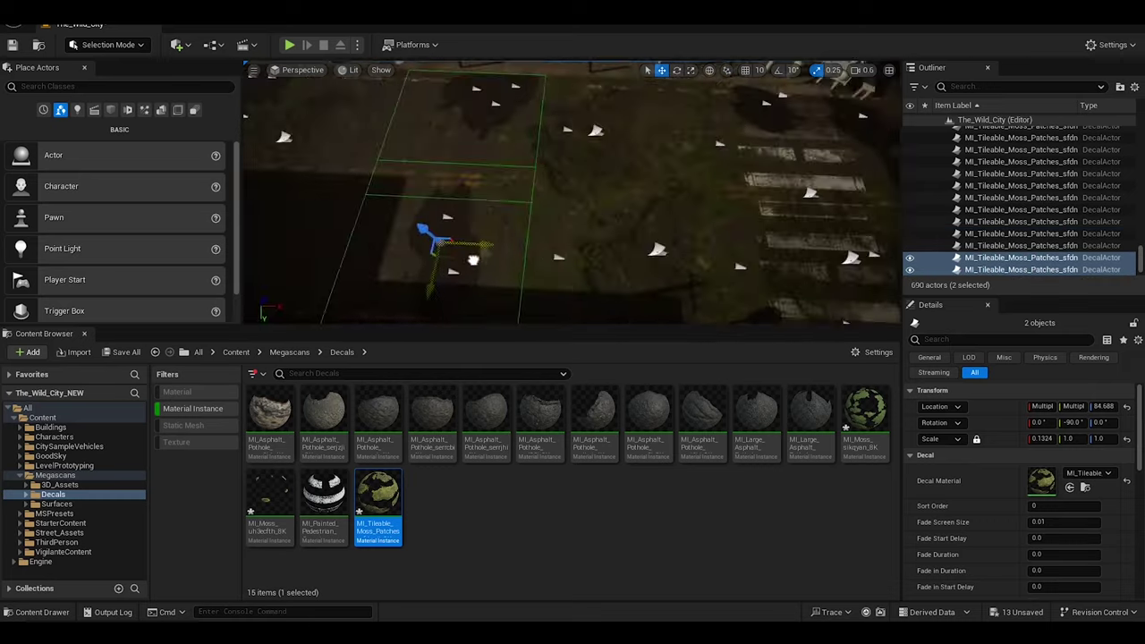
pyautogui.moveTo(475, 260); pyautogui.dragTo(474, 260, button='right')
pyautogui.keyDown('alt'); pyautogui.keyDown('shift'); pyautogui.moveTo(607, 237); pyautogui.dragTo(529, 212); pyautogui.keyUp('shift'); pyautogui.keyUp('alt')
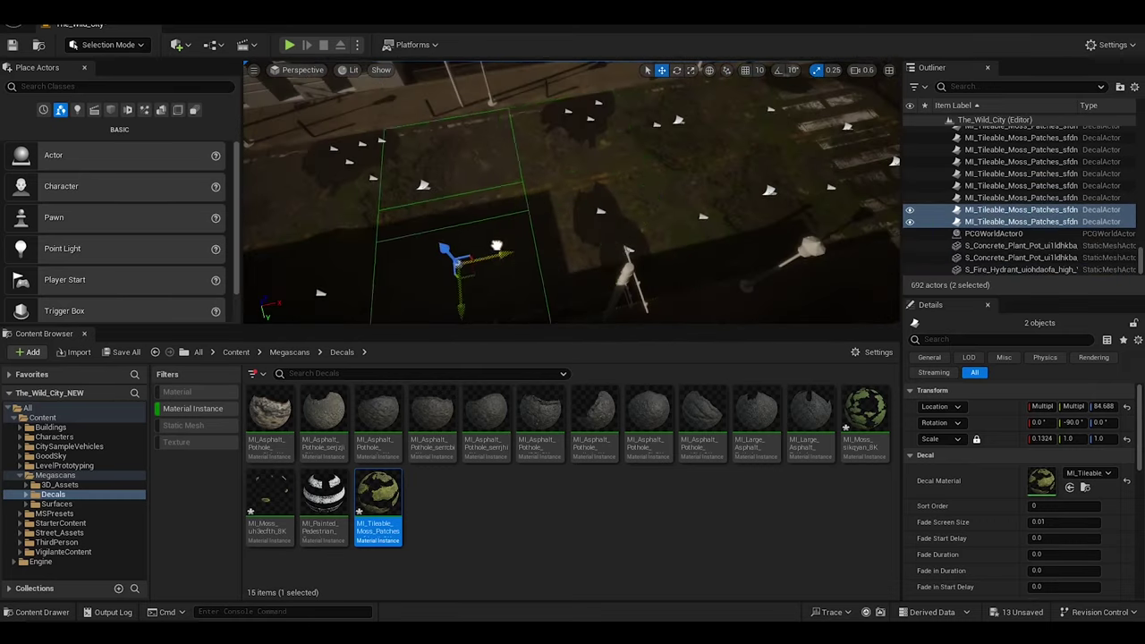
pyautogui.moveTo(529, 213); pyautogui.dragTo(529, 213, button='right')
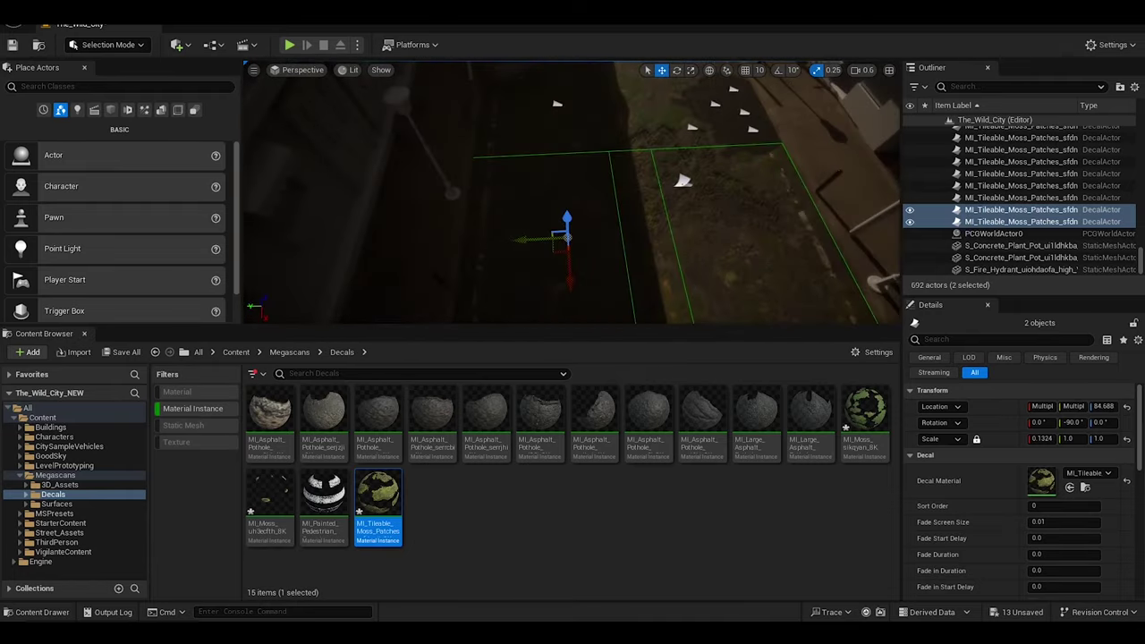
pyautogui.keyDown('alt'); pyautogui.keyDown('shift'); pyautogui.moveTo(551, 287); pyautogui.dragTo(421, 272); pyautogui.keyUp('shift'); pyautogui.keyUp('alt')
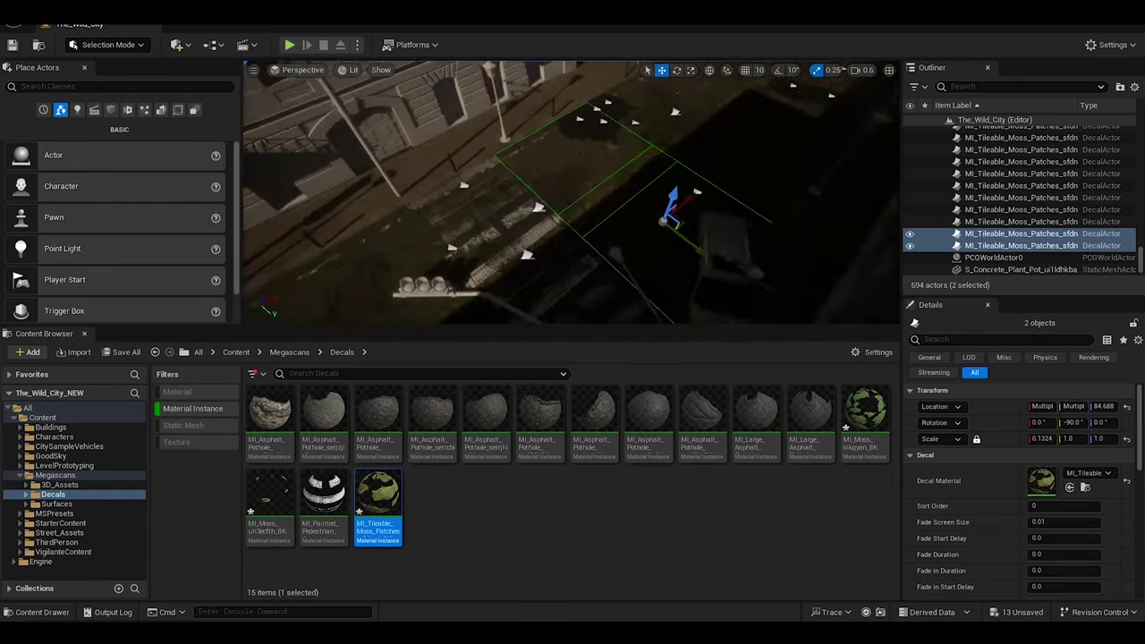
pyautogui.moveTo(674, 197)
pyautogui.keyDown('alt'); pyautogui.keyDown('shift'); pyautogui.mouseDown()
pyautogui.moveTo(654, 242)
pyautogui.moveTo(589, 243)
pyautogui.mouseUp(); pyautogui.keyUp('shift'); pyautogui.keyUp('alt')
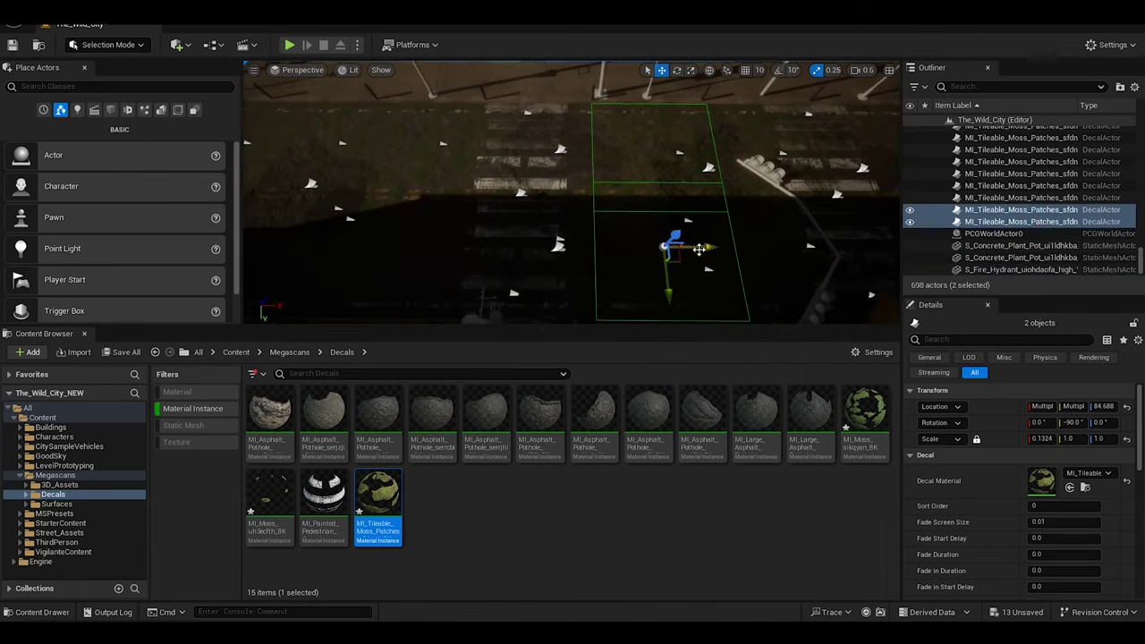
pyautogui.moveTo(700, 248)
pyautogui.keyDown('alt'); pyautogui.keyDown('shift'); pyautogui.mouseDown()
pyautogui.moveTo(686, 227)
pyautogui.moveTo(527, 226)
pyautogui.moveTo(672, 274)
pyautogui.mouseUp(); pyautogui.keyUp('shift'); pyautogui.keyUp('alt')
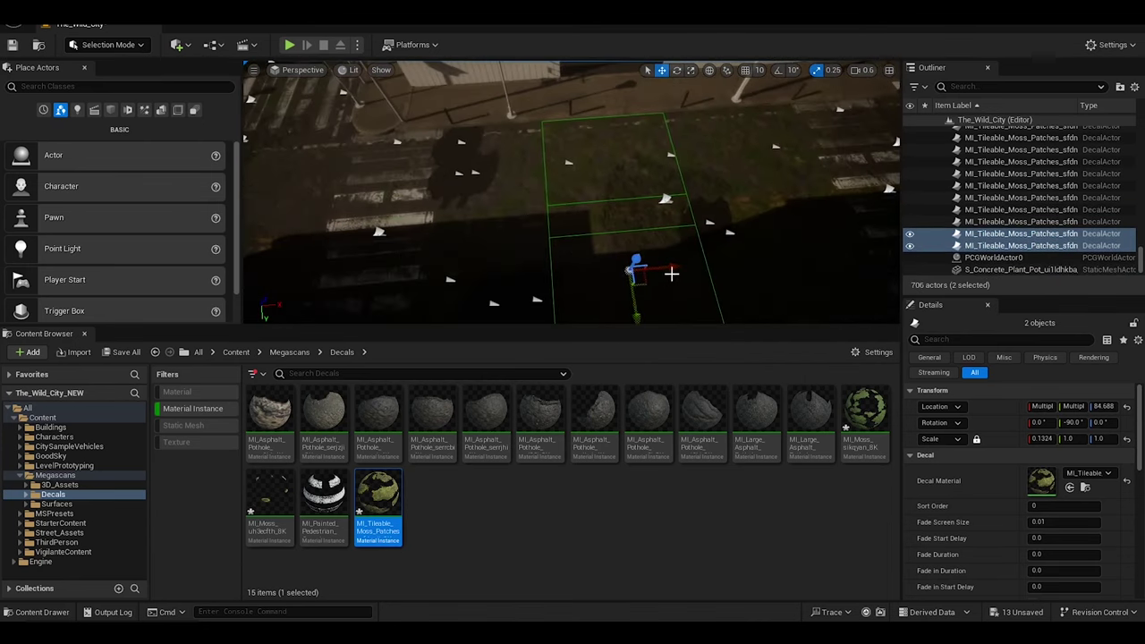
pyautogui.moveTo(448, 284)
pyautogui.keyDown('alt'); pyautogui.keyDown('shift'); pyautogui.mouseDown()
pyautogui.moveTo(649, 202)
pyautogui.moveTo(474, 273)
pyautogui.moveTo(514, 250)
pyautogui.moveTo(590, 259)
pyautogui.moveTo(600, 288)
pyautogui.moveTo(475, 285)
pyautogui.moveTo(492, 254)
pyautogui.mouseUp(); pyautogui.keyUp('shift'); pyautogui.keyUp('alt')
# Change the decals' Rotation Z in the Details panel and select a single moss decal on the crosswalk
pyautogui.moveTo(492, 254); pyautogui.dragTo(537, 224, button='right')
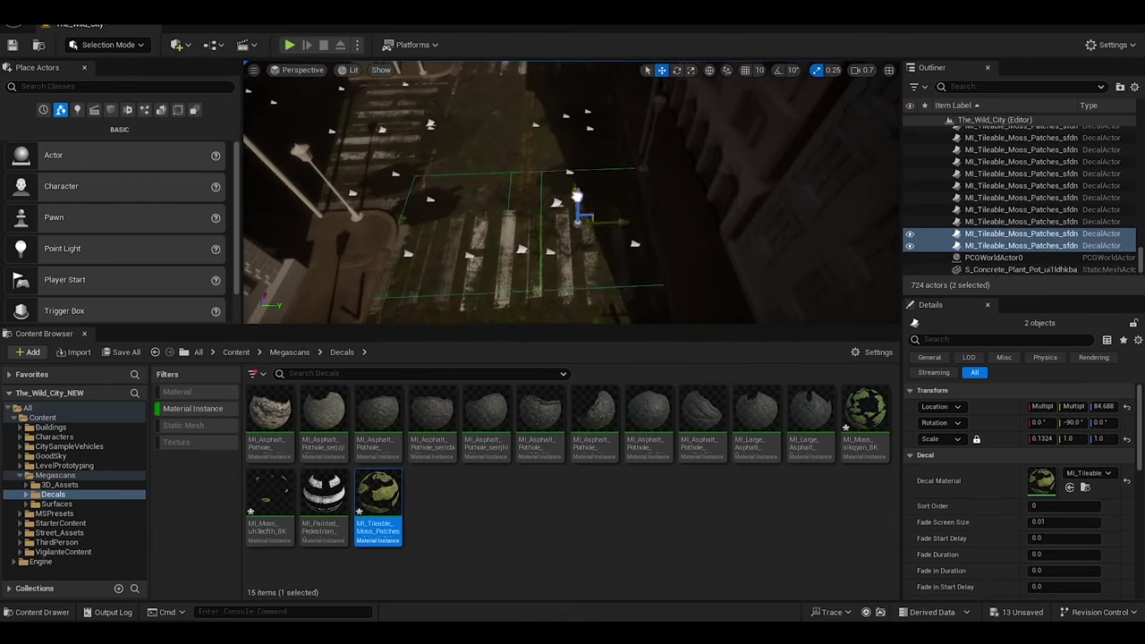
pyautogui.click(1104, 422)
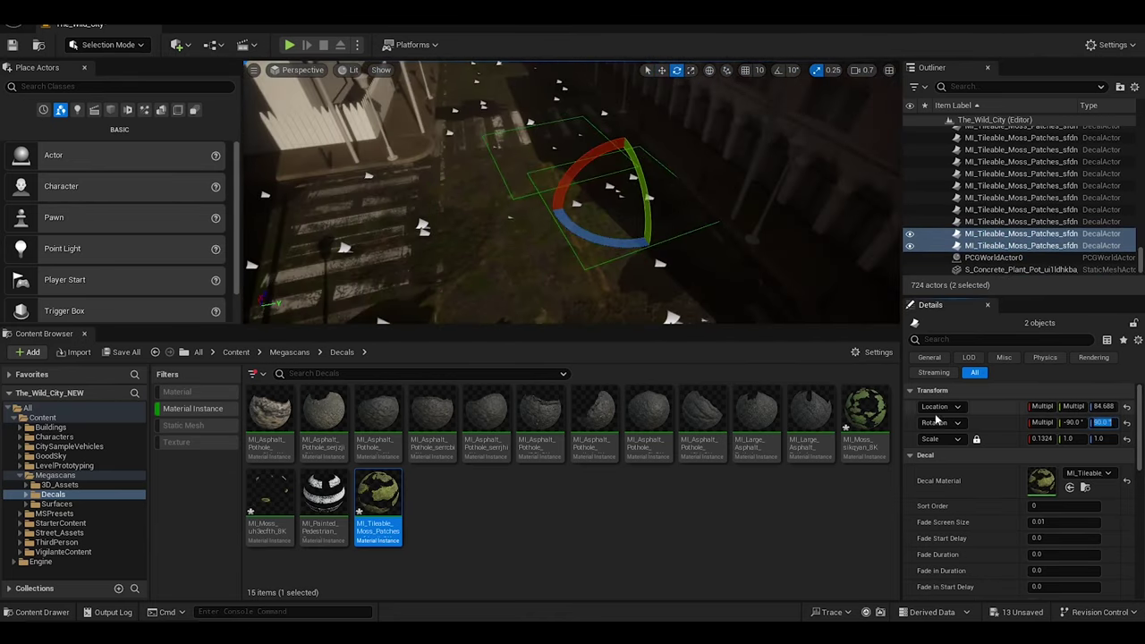
pyautogui.press('w')
pyautogui.moveTo(573, 197); pyautogui.dragTo(555, 237, button='right')
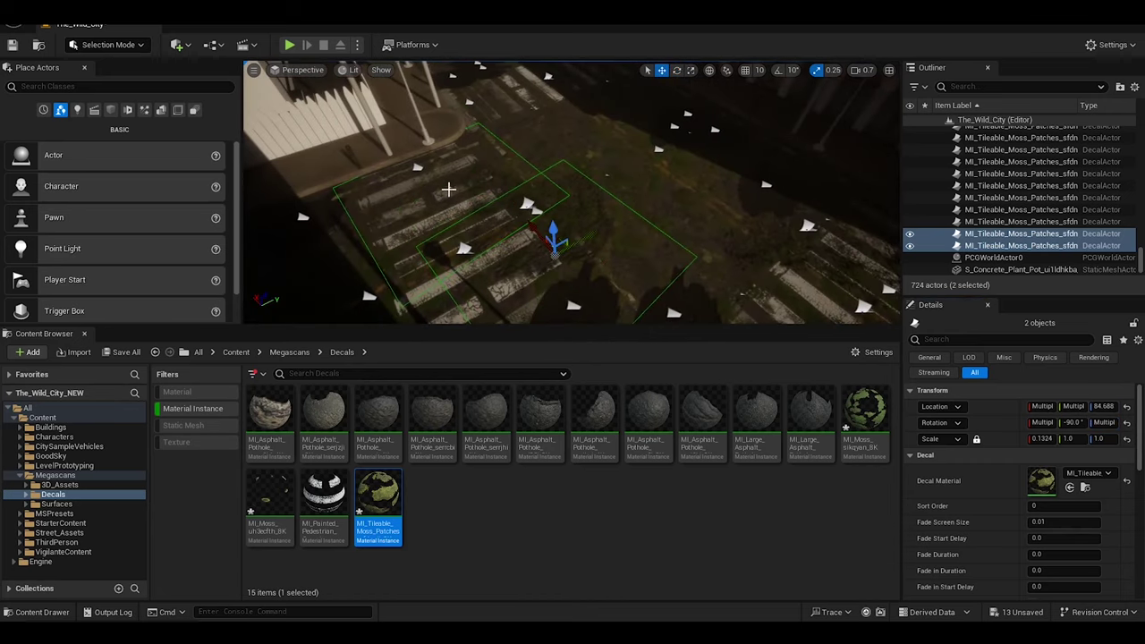
pyautogui.click(456, 194)
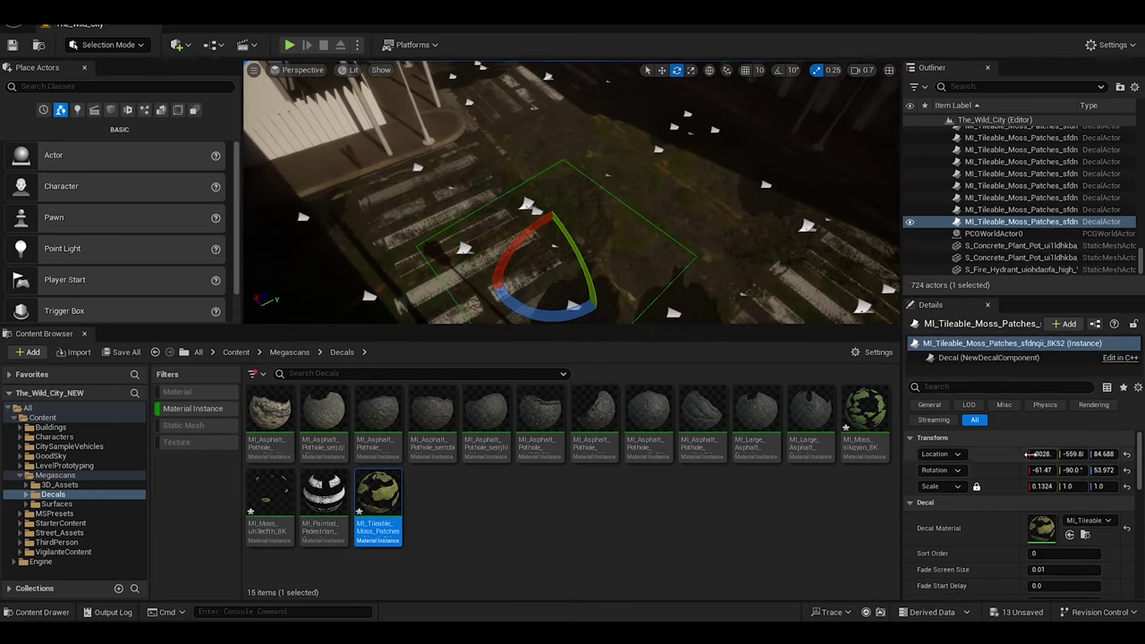
# Undo back to the earlier moss decal selection, then redo the first MI_Moss_sikqyan copies along the street
pyautogui.hotkey('ctrl', 'z')
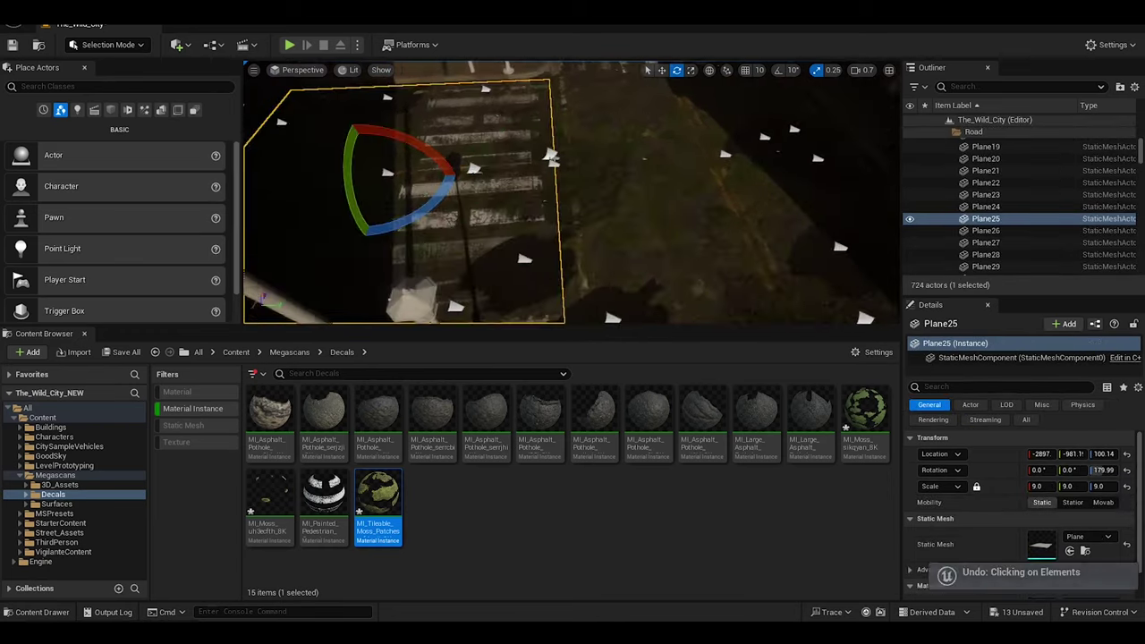
pyautogui.hotkey('ctrl', 'z')
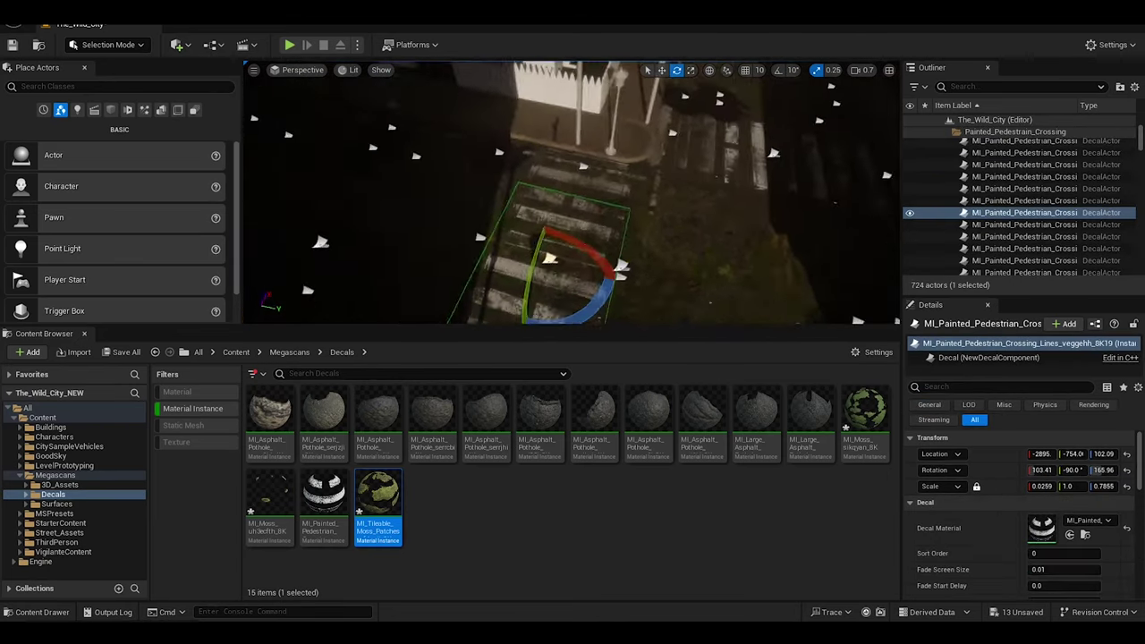
pyautogui.hotkey('ctrl', 'z')
pyautogui.hotkey('ctrl', 'y')
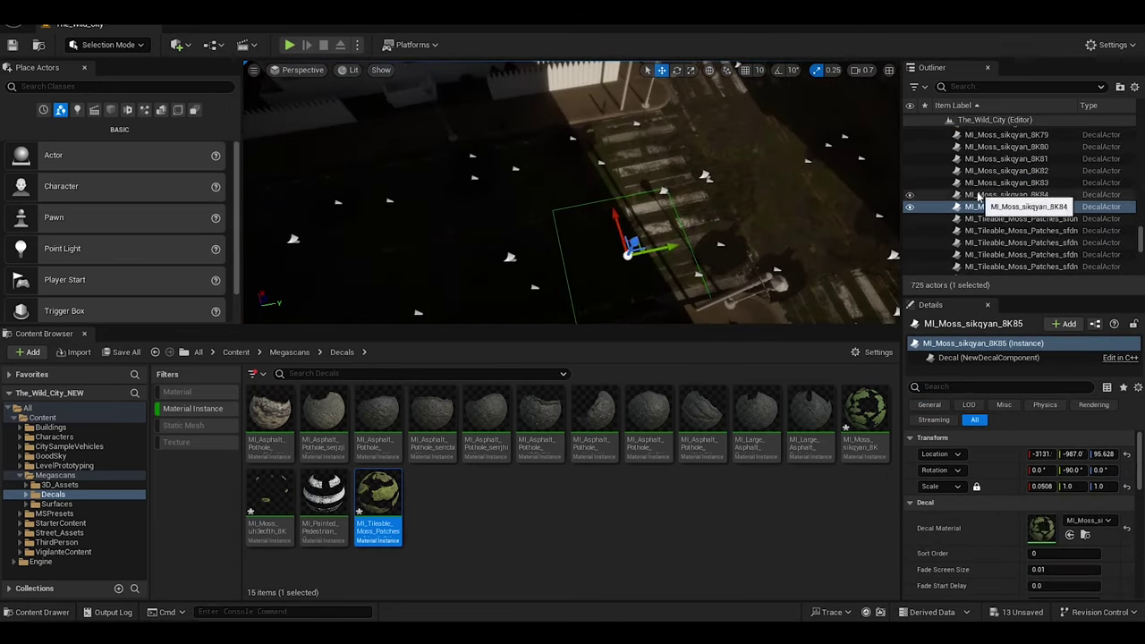
pyautogui.hotkey('ctrl', 'y')
pyautogui.hotkey('ctrl', 'y')
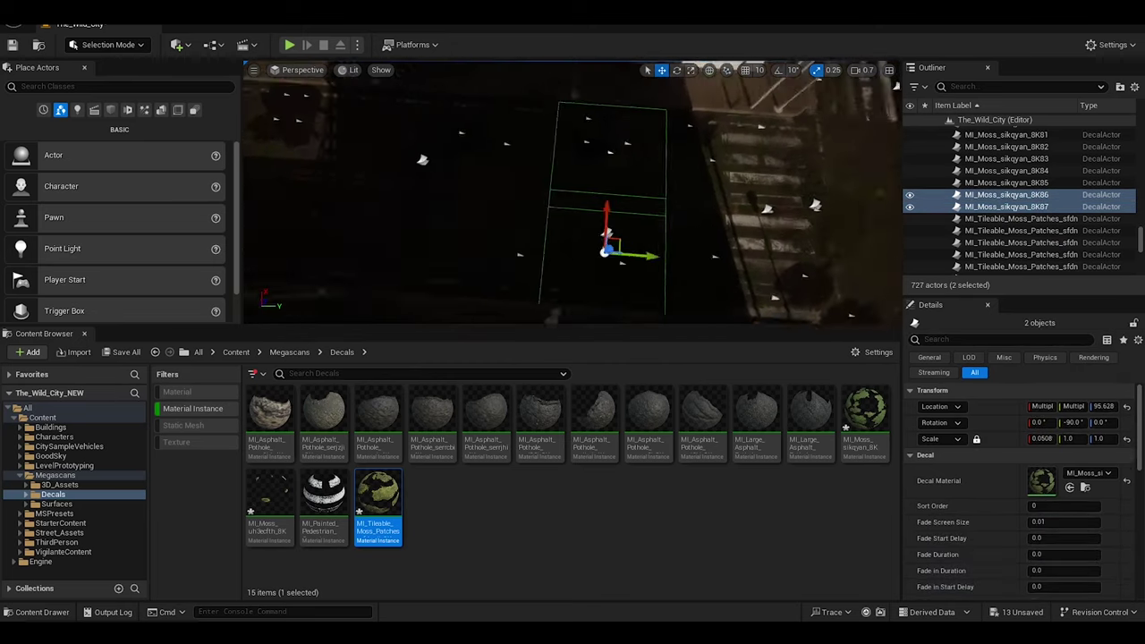
pyautogui.hotkey('ctrl', 'y')
pyautogui.hotkey('ctrl', 'y')
pyautogui.hotkey('ctrl', 'y')
pyautogui.hotkey('ctrl', 'y')
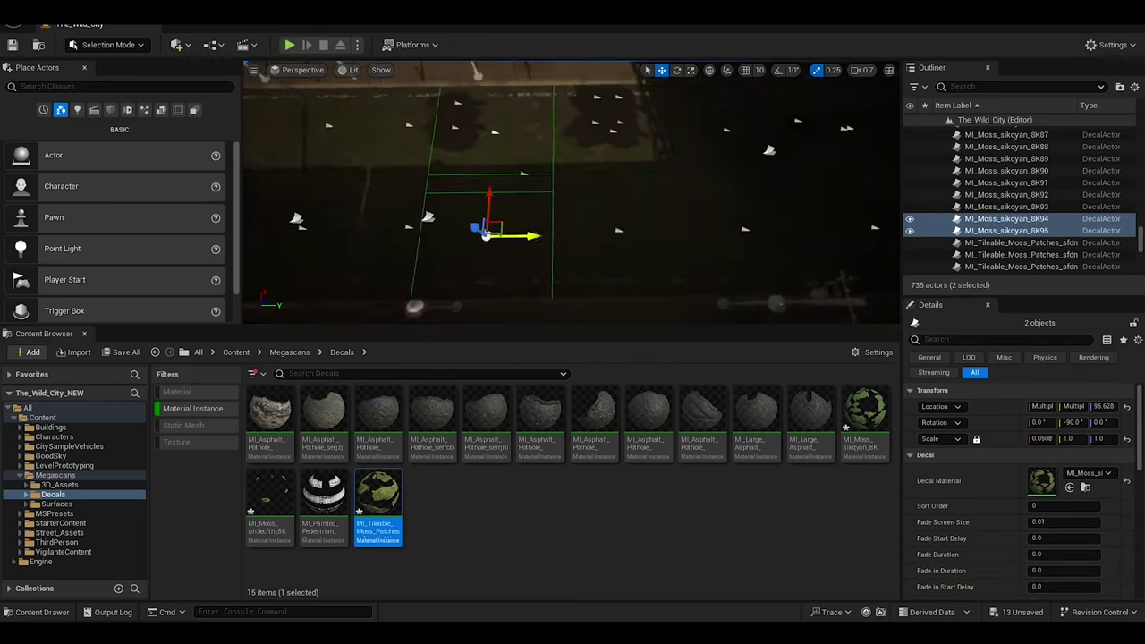
pyautogui.hotkey('ctrl', 'y')
pyautogui.hotkey('ctrl', 'y')
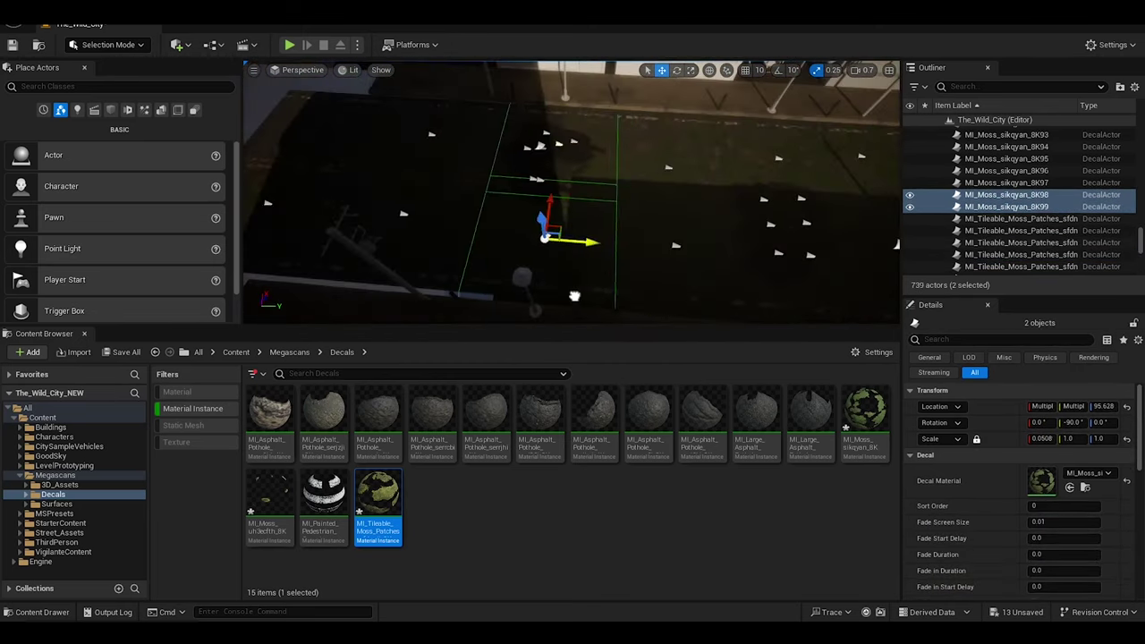
pyautogui.hotkey('ctrl', 'y')
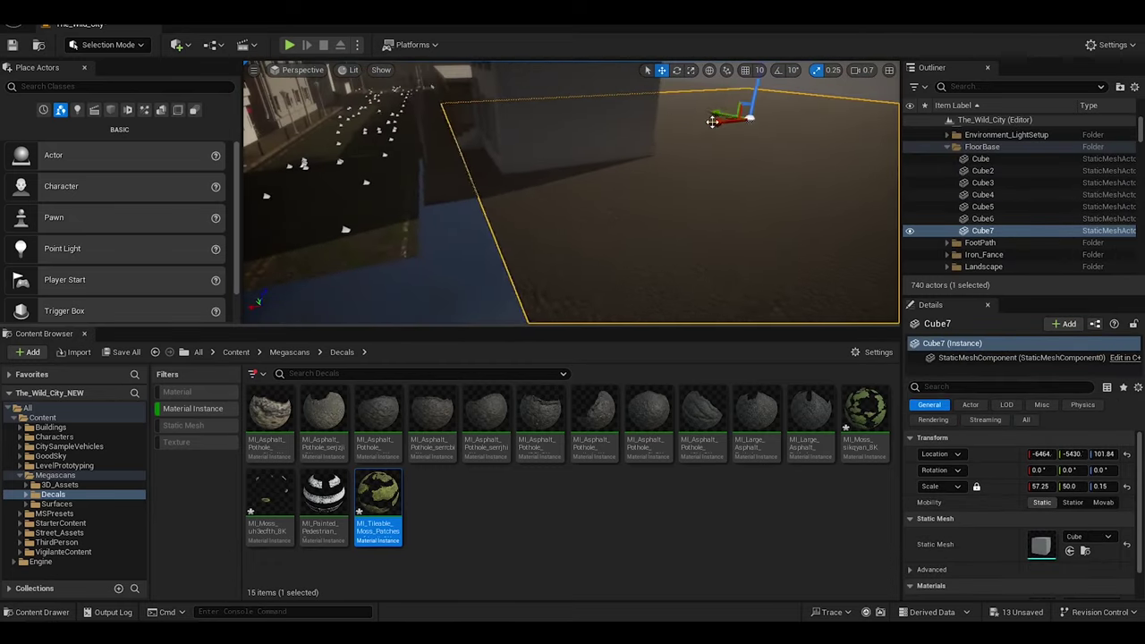
# Redo the remaining MI_Moss_sikqyan duplicates out to 8K111, dropping one extra moss patch decal
pyautogui.hotkey('ctrl', 'y')
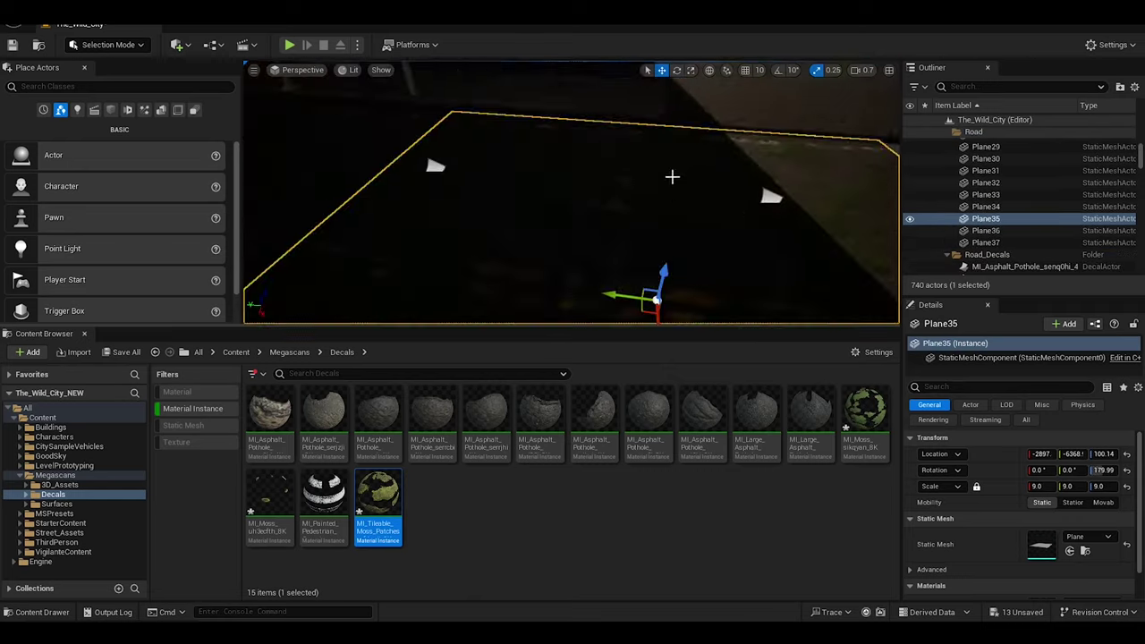
pyautogui.hotkey('ctrl', 'y')
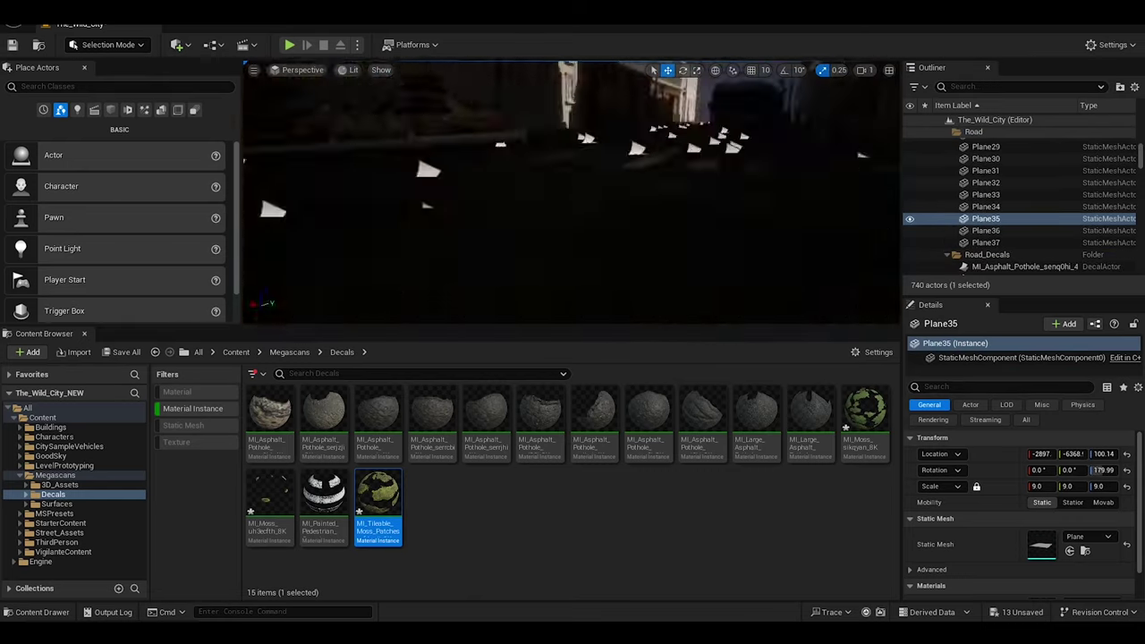
pyautogui.hotkey('ctrl', 'y')
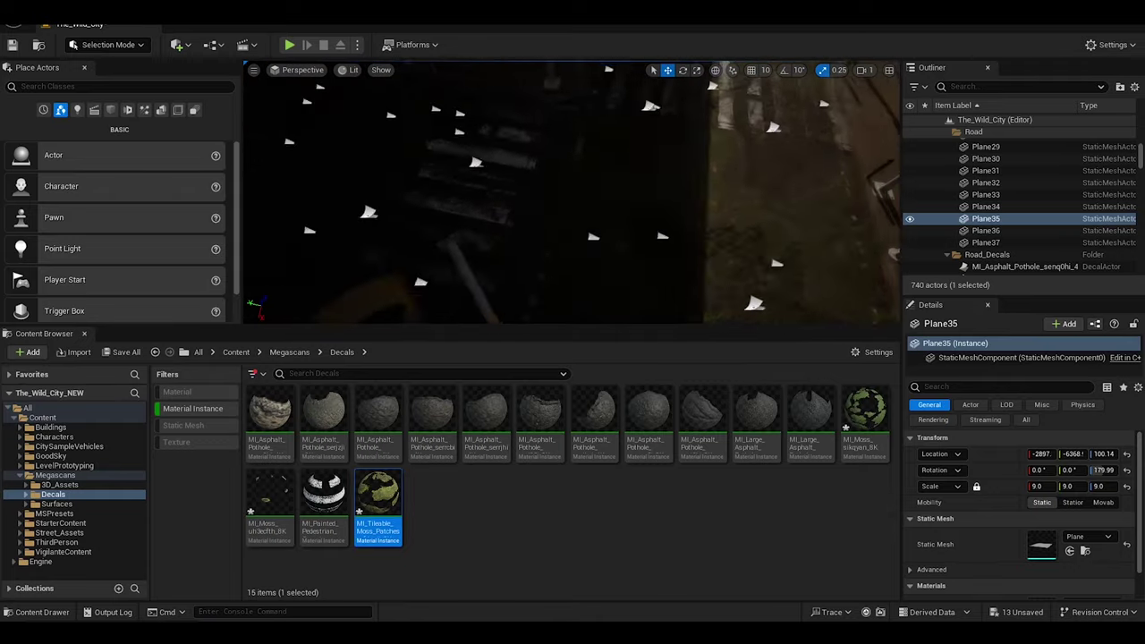
pyautogui.hotkey('ctrl', 'y')
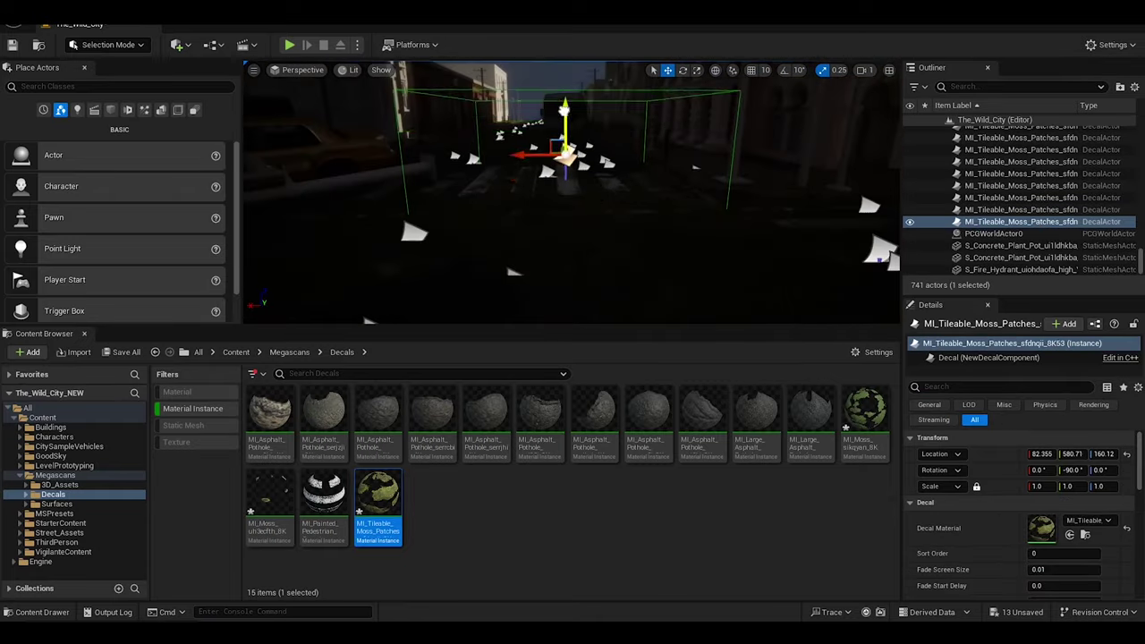
pyautogui.hotkey('ctrl', 'z')
pyautogui.hotkey('ctrl', 'z')
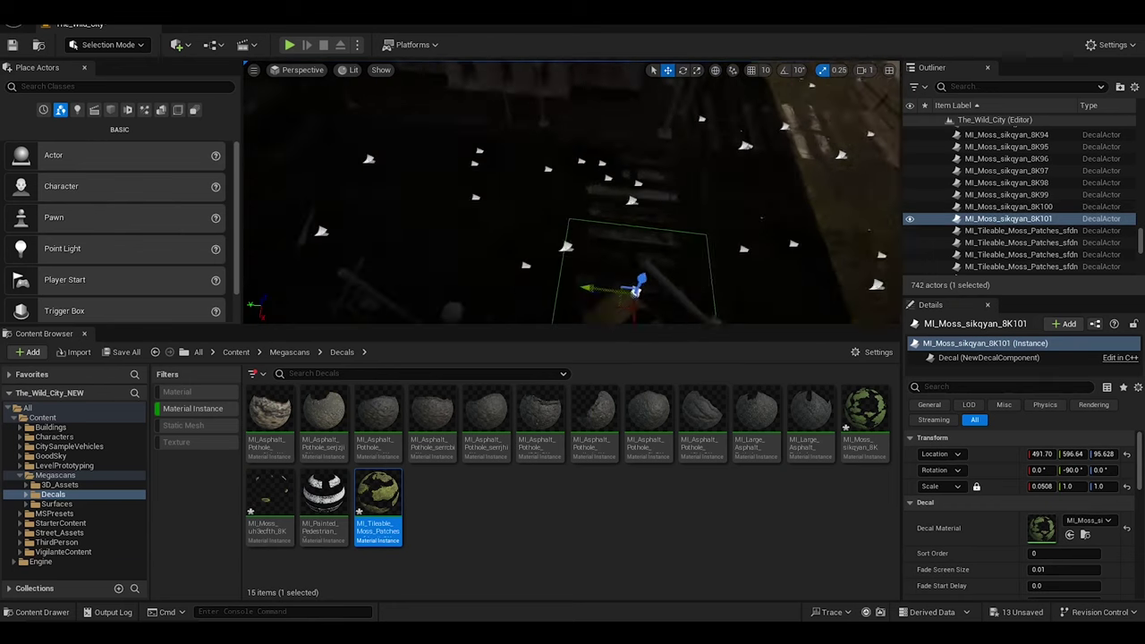
pyautogui.hotkey('ctrl', 'y')
pyautogui.hotkey('ctrl', 'y')
pyautogui.hotkey('ctrl', 'y')
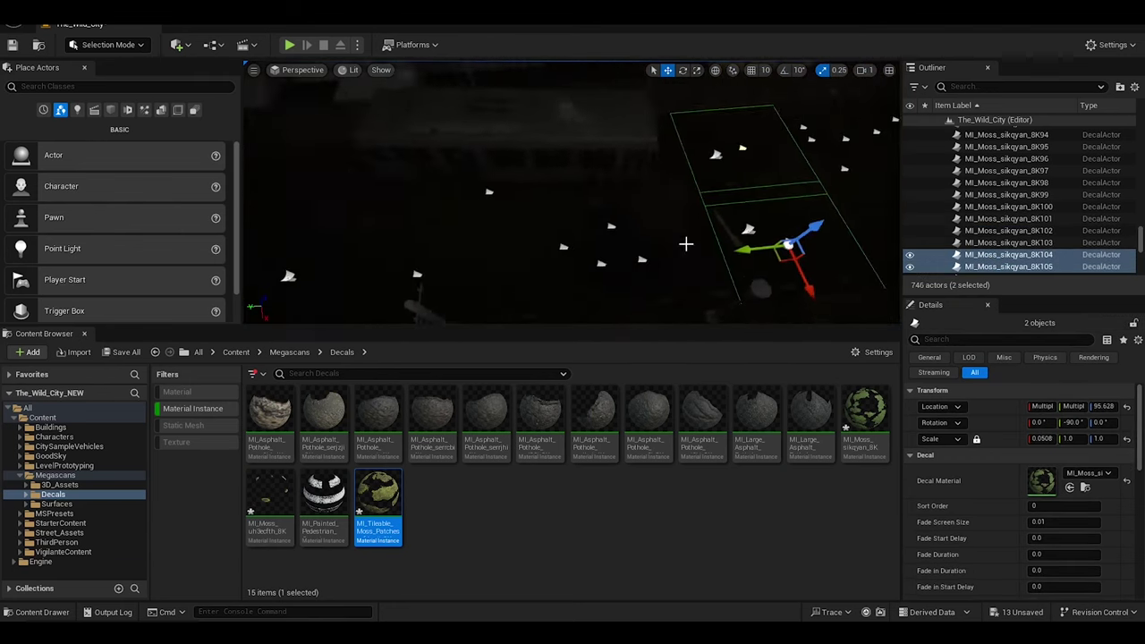
pyautogui.hotkey('ctrl', 'y')
pyautogui.hotkey('ctrl', 'y')
pyautogui.hotkey('ctrl', 'y')
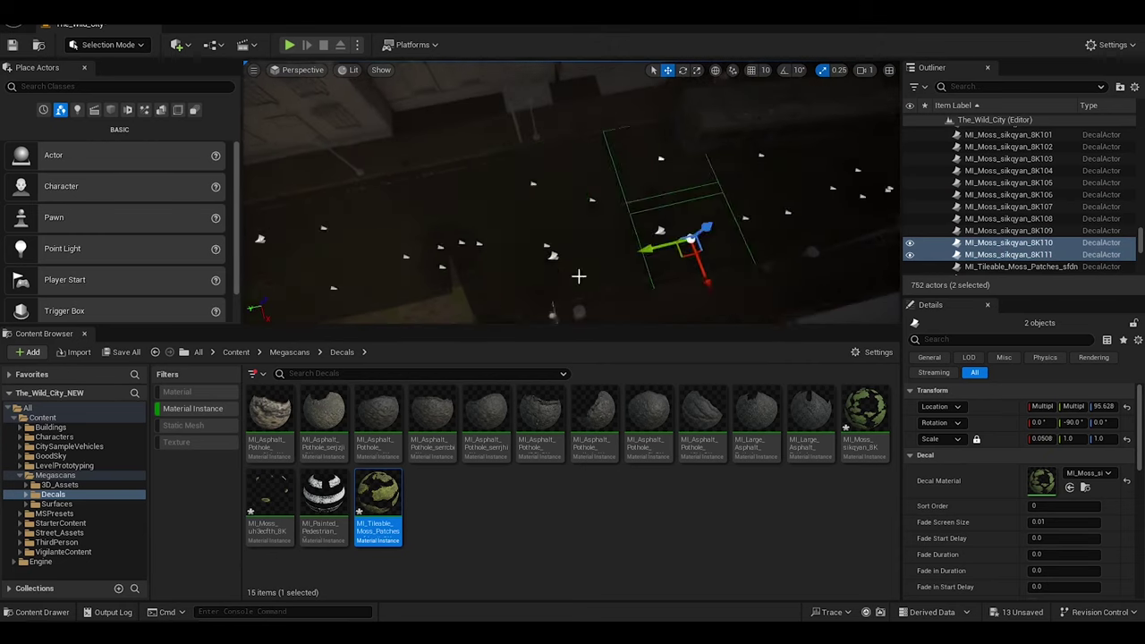
pyautogui.hotkey('ctrl', 'y')
pyautogui.hotkey('ctrl', 'y')
pyautogui.hotkey('ctrl', 'y')
pyautogui.hotkey('ctrl', 'y')
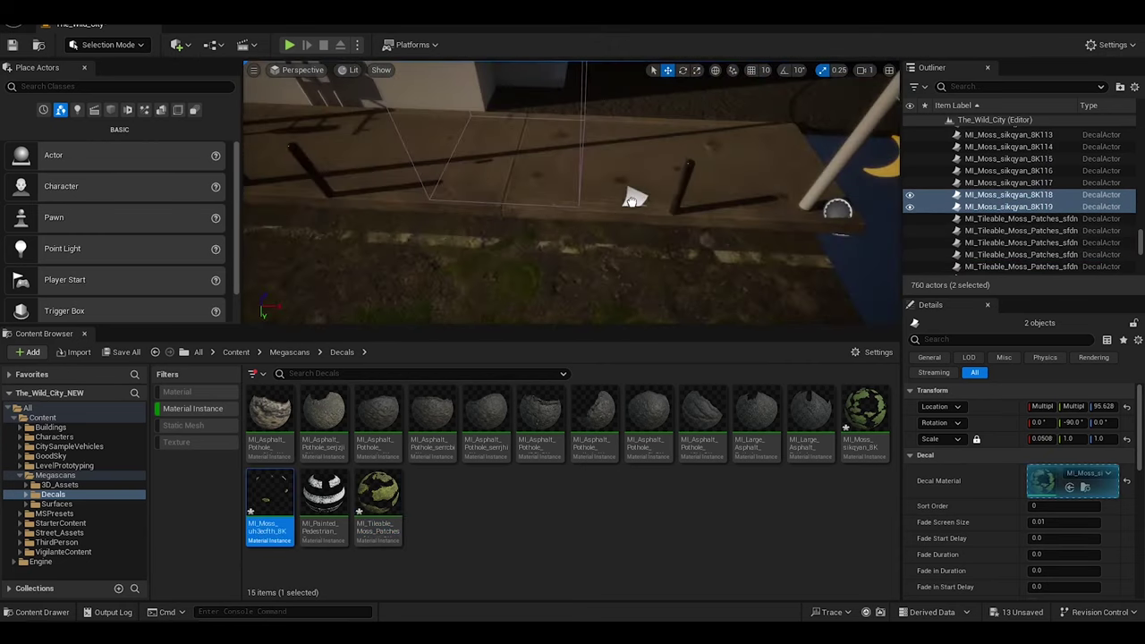
# Drop MI_Moss_uh3ecfth_8K onto the street edge, frame it, and scale it up to about 1.76
pyautogui.moveTo(633, 198); pyautogui.dragTo(633, 199)
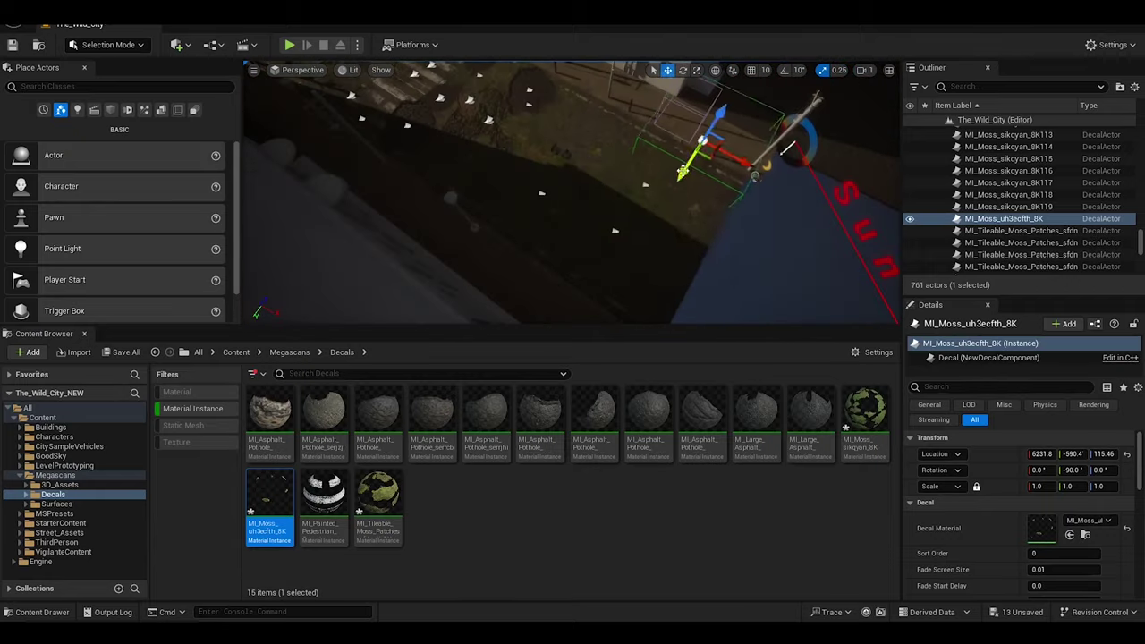
pyautogui.press('f')
pyautogui.moveTo(639, 204); pyautogui.dragTo(650, 208)
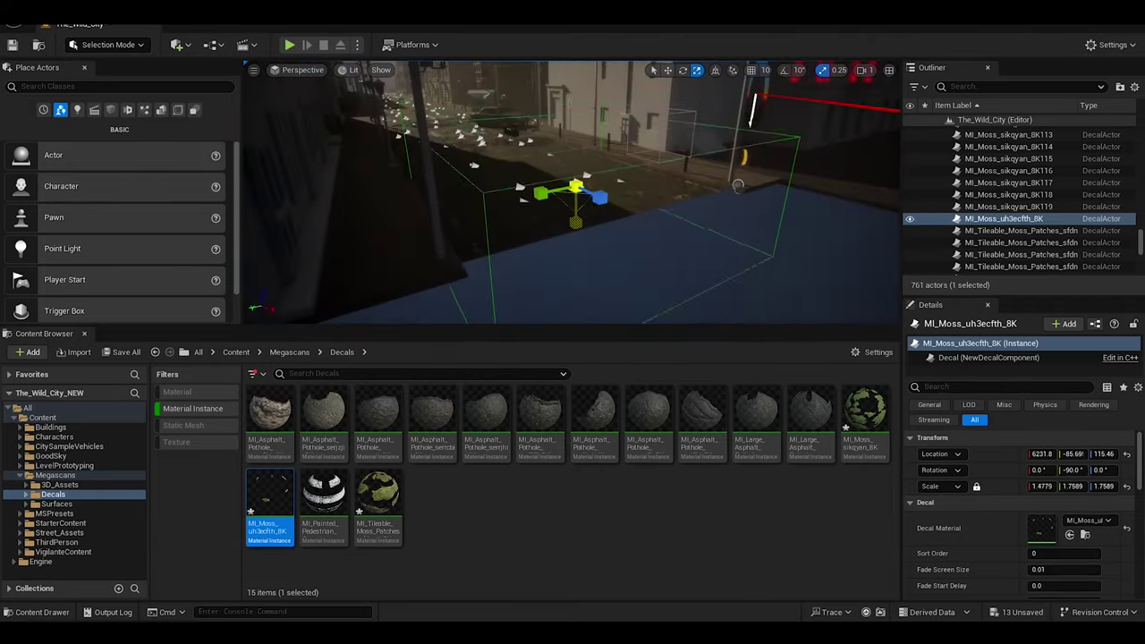
pyautogui.moveTo(573, 193); pyautogui.dragTo(627, 215, button='right')
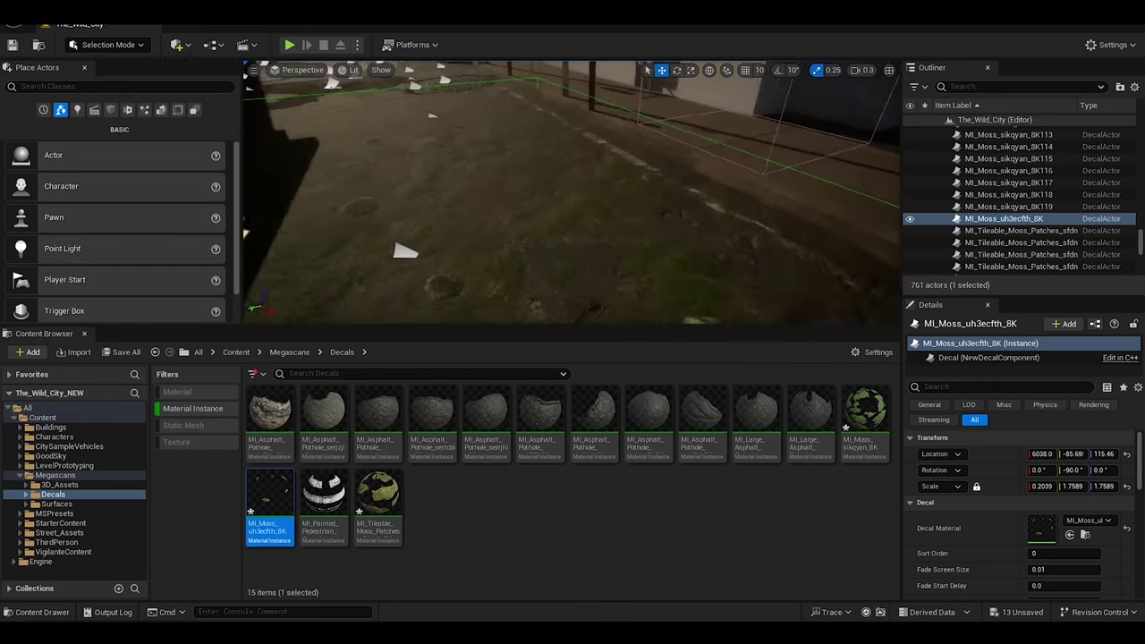
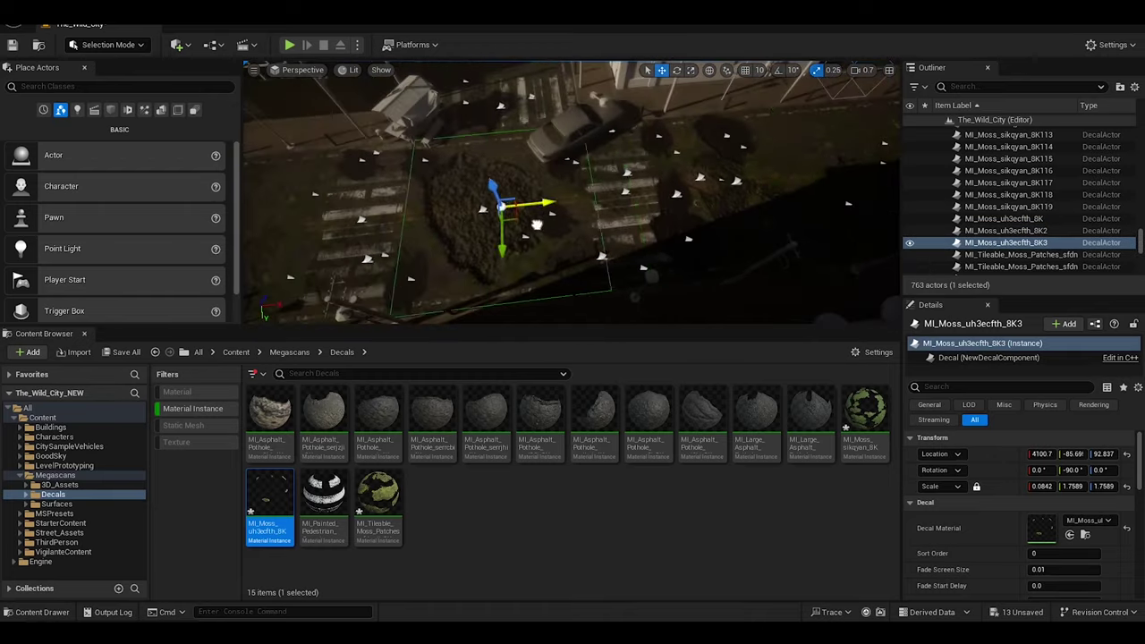
# Duplicate the moss decal several times along the street and across it
pyautogui.keyDown('alt'); pyautogui.moveTo(537, 224); pyautogui.dragTo(730, 213); pyautogui.keyUp('alt')
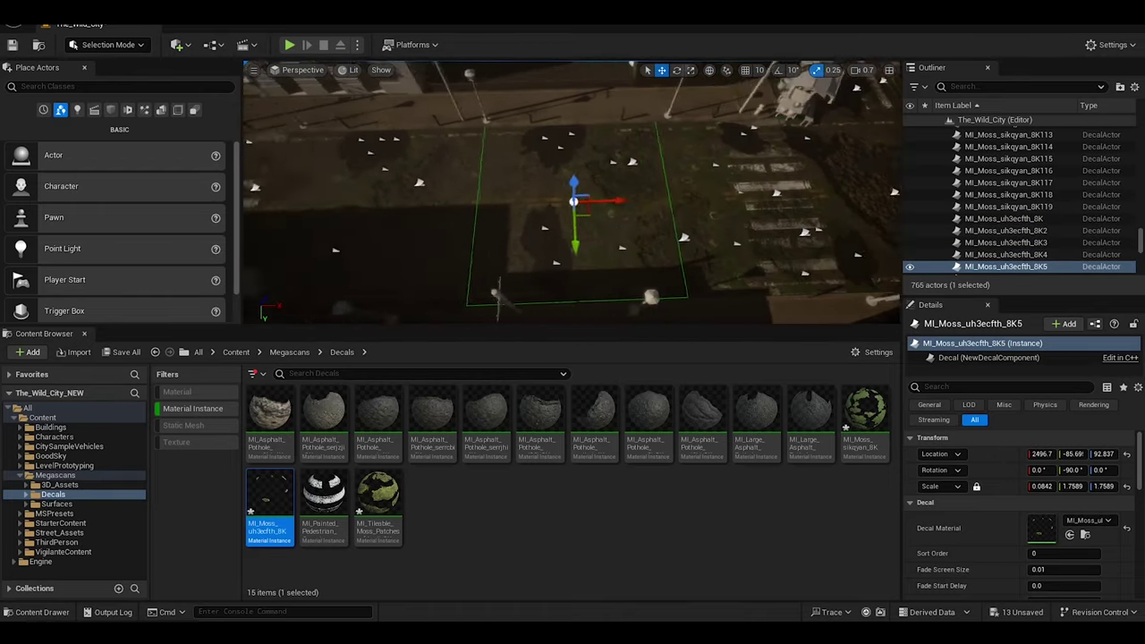
pyautogui.keyDown('alt'); pyautogui.moveTo(613, 200); pyautogui.dragTo(595, 222); pyautogui.keyUp('alt')
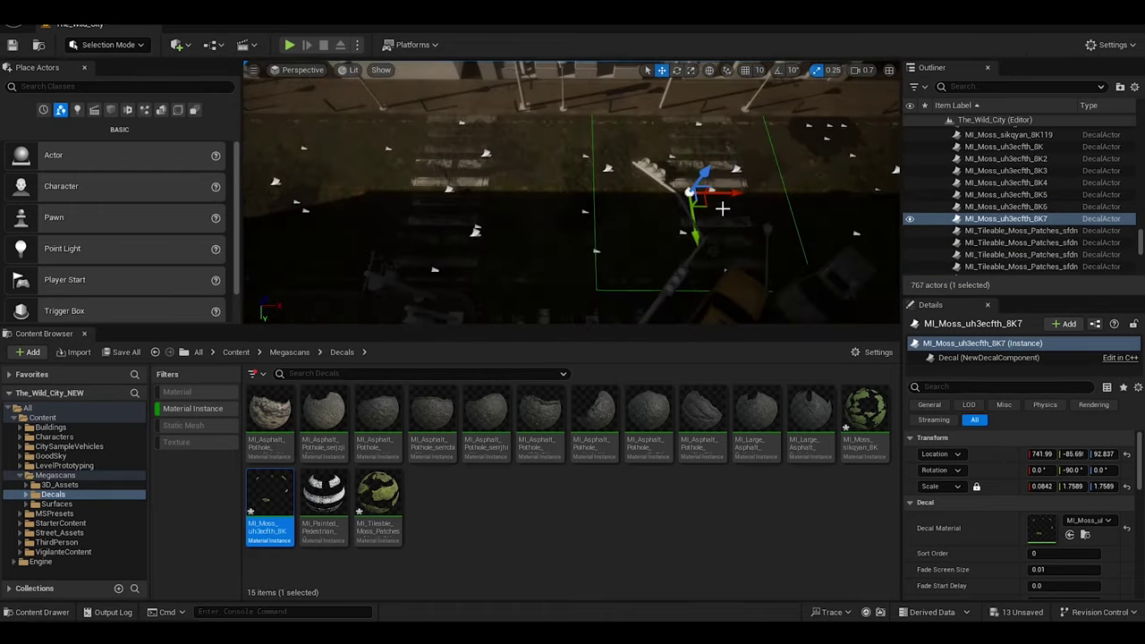
pyautogui.keyDown('alt'); pyautogui.moveTo(570, 215); pyautogui.dragTo(748, 179); pyautogui.keyUp('alt')
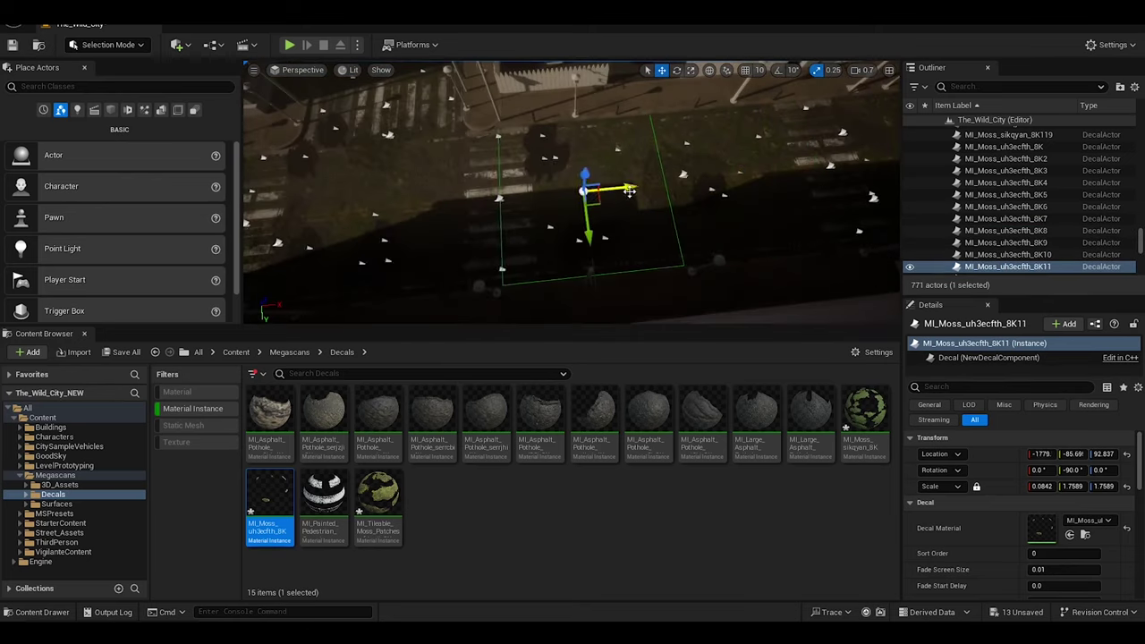
pyautogui.moveTo(604, 211)
pyautogui.keyDown('alt'); pyautogui.mouseDown()
pyautogui.moveTo(507, 199)
pyautogui.moveTo(366, 256)
pyautogui.moveTo(423, 221)
pyautogui.mouseUp(); pyautogui.keyUp('alt')
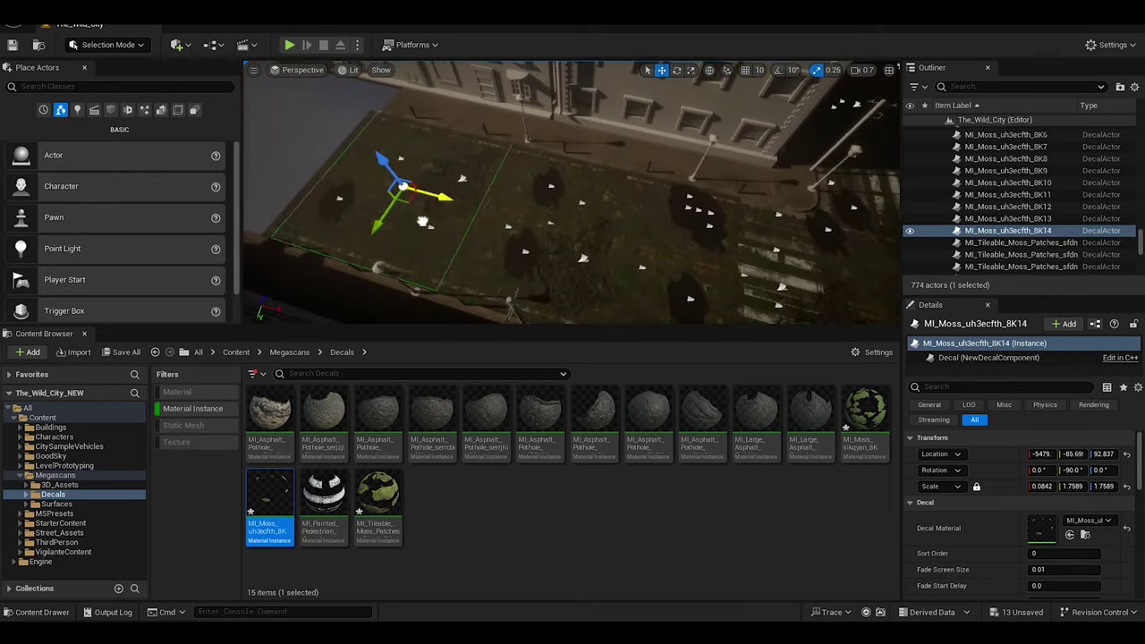
pyautogui.moveTo(269, 214)
pyautogui.keyDown('alt'); pyautogui.mouseDown()
pyautogui.moveTo(746, 234)
pyautogui.moveTo(593, 206)
pyautogui.moveTo(549, 216)
pyautogui.moveTo(592, 203)
pyautogui.mouseUp(); pyautogui.keyUp('alt')
pyautogui.keyDown('alt'); pyautogui.moveTo(691, 185); pyautogui.dragTo(639, 213); pyautogui.keyUp('alt')
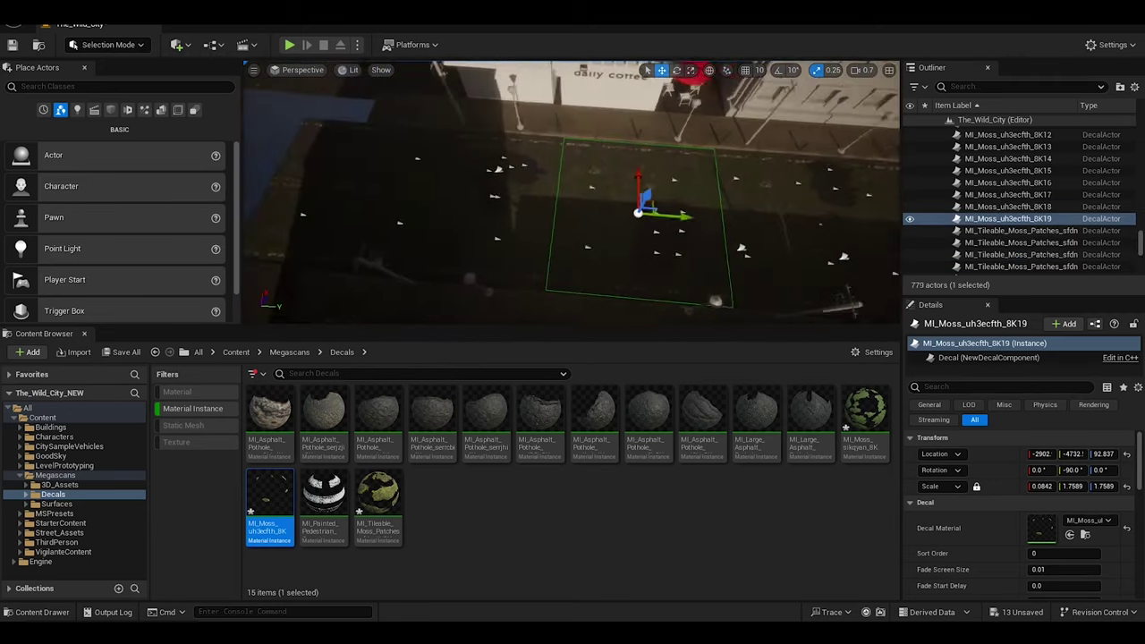
pyautogui.moveTo(639, 213); pyautogui.dragTo(572, 192, button='right')
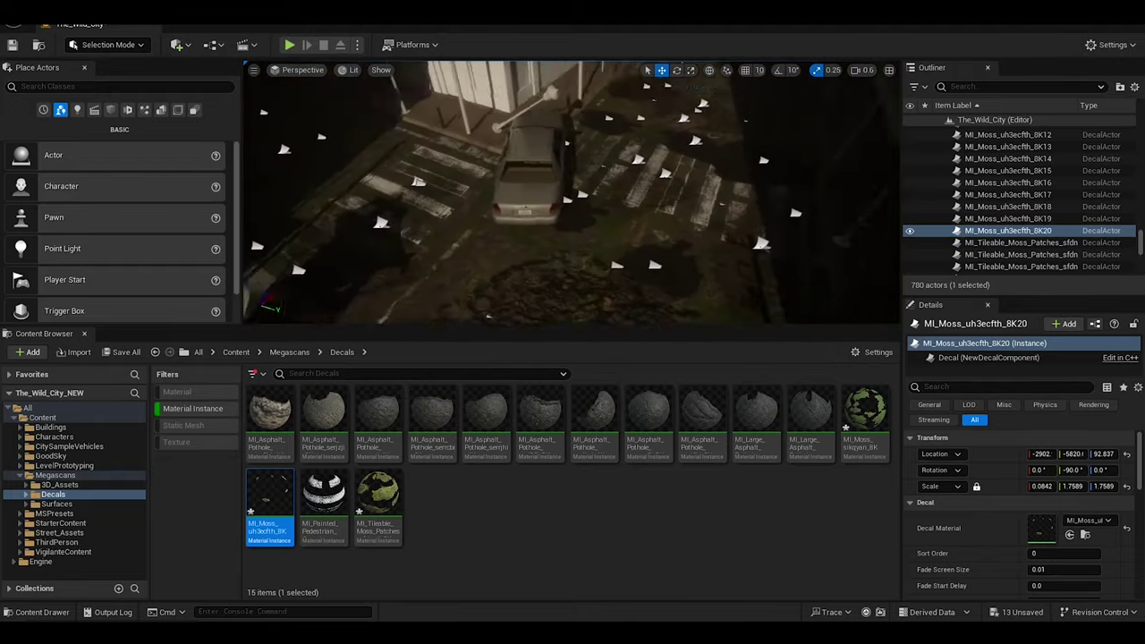
# Add a moss decal near the crossing and push copies toward the street's far end
pyautogui.click(598, 175)
pyautogui.click(599, 128)
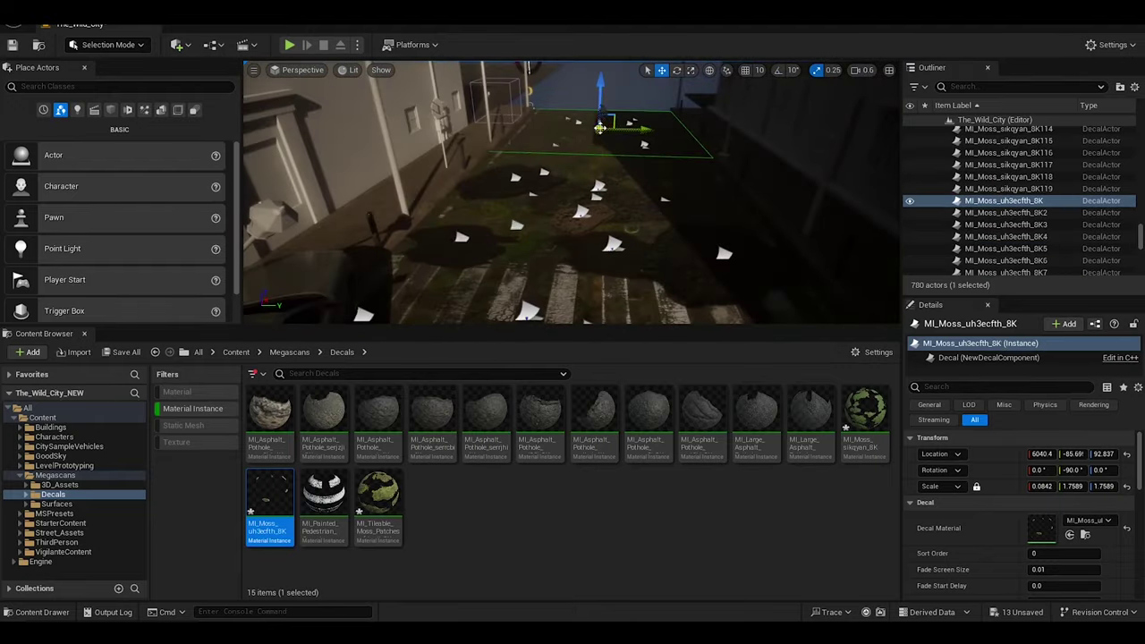
pyautogui.moveTo(627, 179); pyautogui.dragTo(591, 287, button='right')
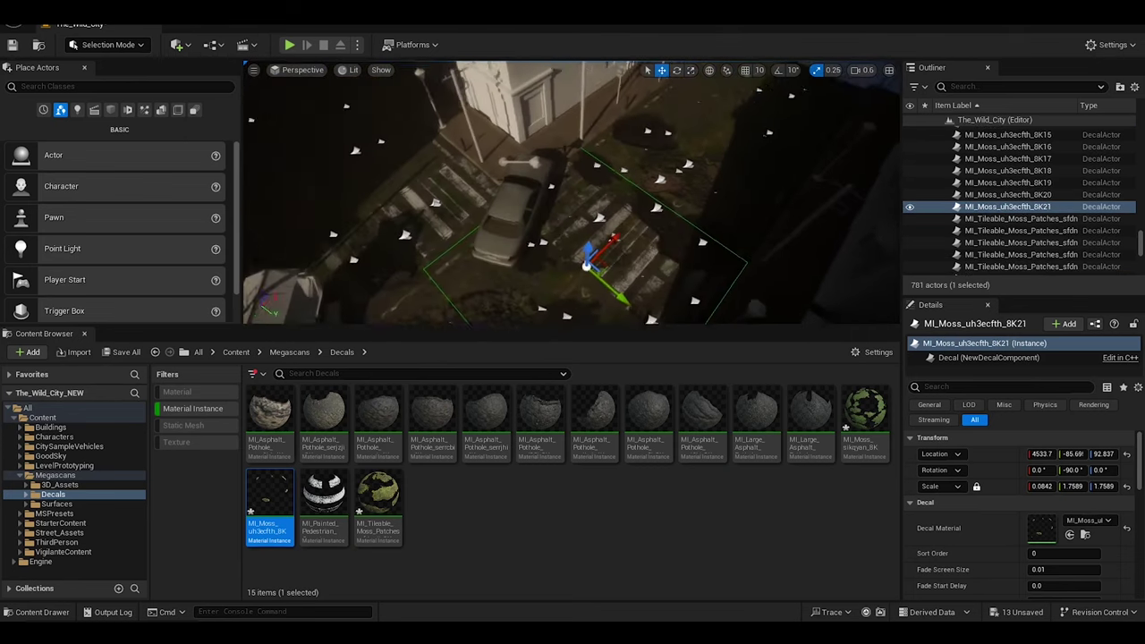
pyautogui.keyDown('shift'); pyautogui.moveTo(569, 249); pyautogui.dragTo(566, 269); pyautogui.keyUp('shift')
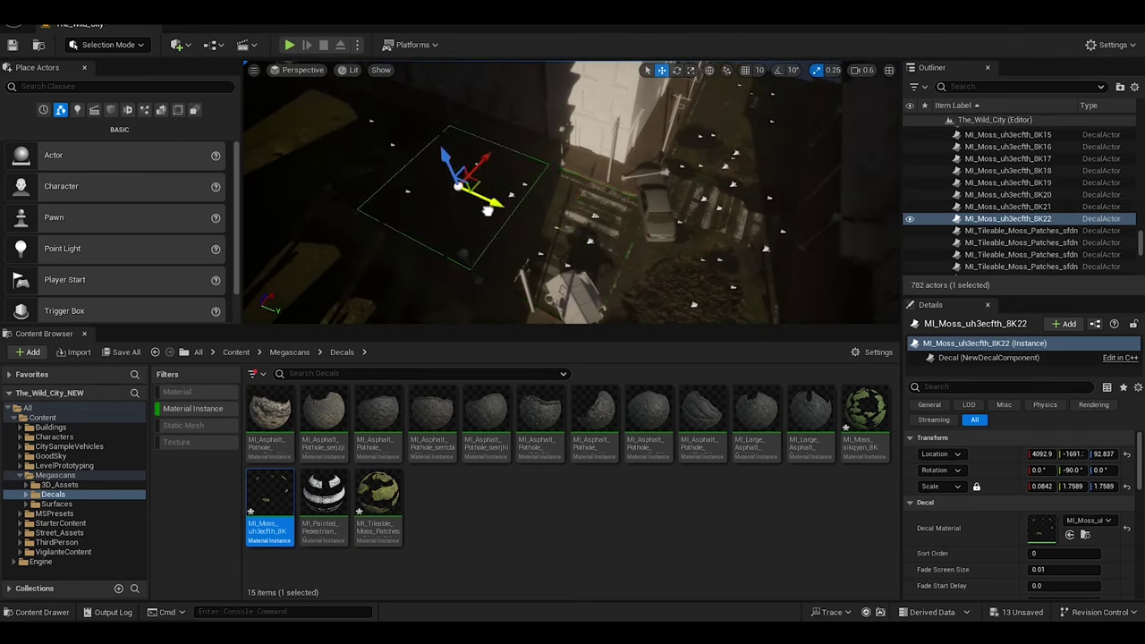
pyautogui.keyDown('shift'); pyautogui.moveTo(488, 211); pyautogui.dragTo(484, 207); pyautogui.keyUp('shift')
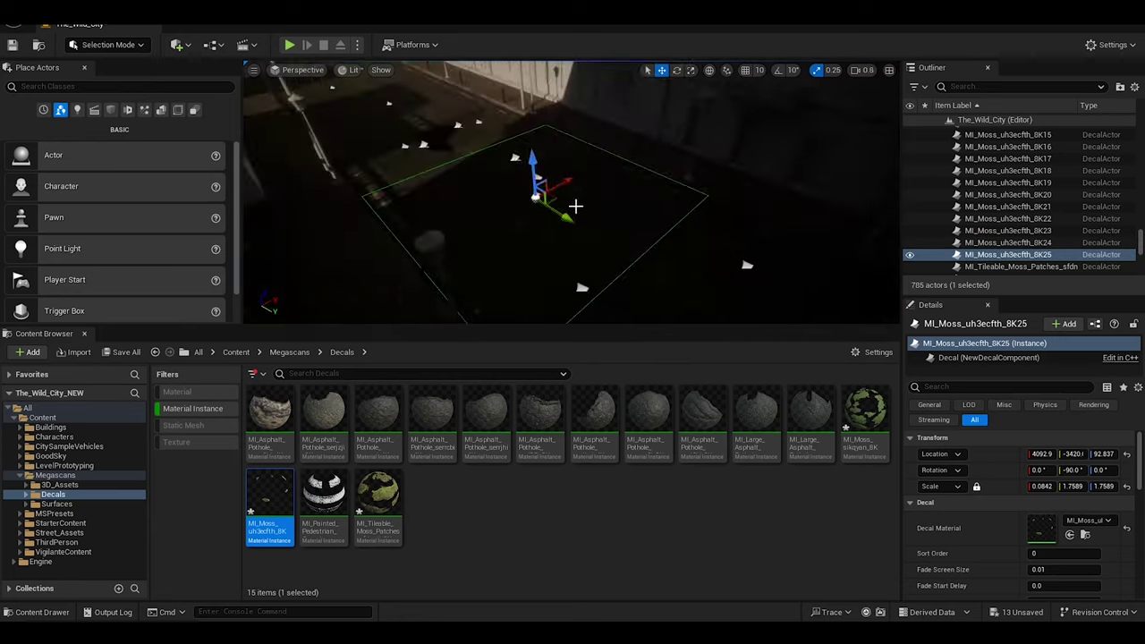
pyautogui.keyDown('shift'); pyautogui.moveTo(576, 206); pyautogui.dragTo(507, 266); pyautogui.keyUp('shift')
pyautogui.keyDown('shift'); pyautogui.moveTo(398, 144); pyautogui.dragTo(465, 206); pyautogui.keyUp('shift')
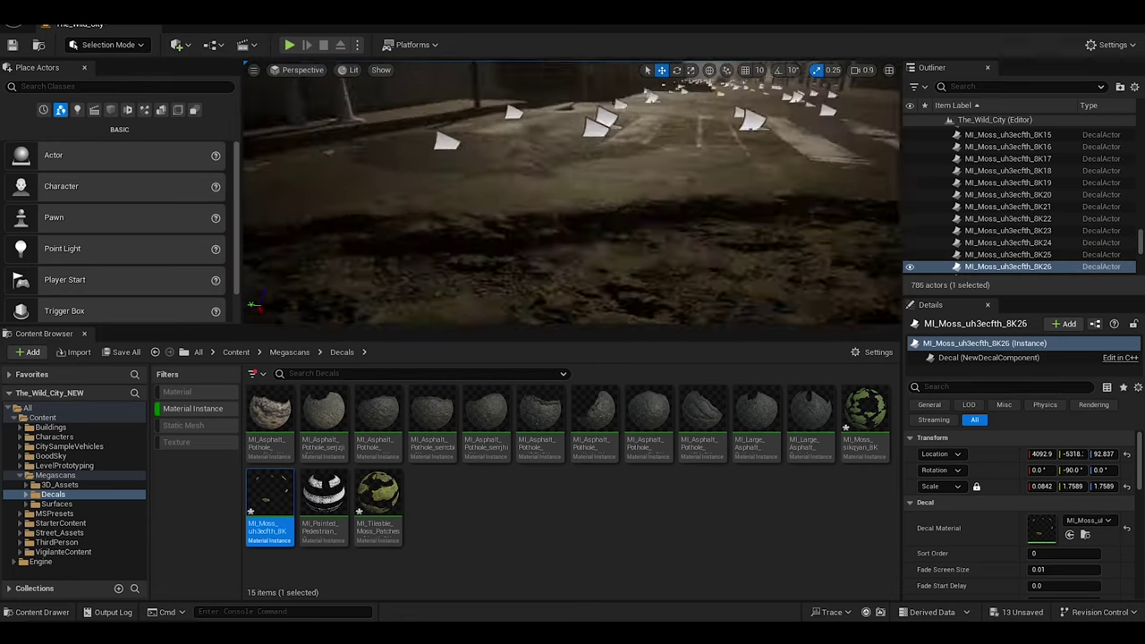
# Inspect the nearby moss patch, asphalt pothole and pedestrian crossing decals
pyautogui.click(371, 167)
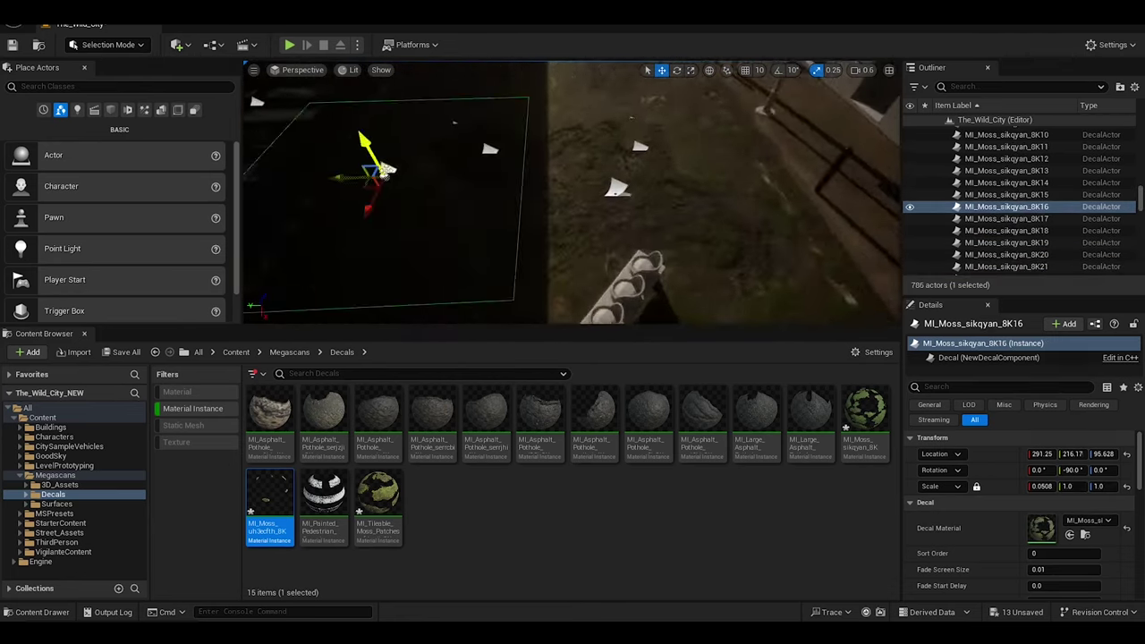
pyautogui.click(639, 185)
pyautogui.click(563, 130)
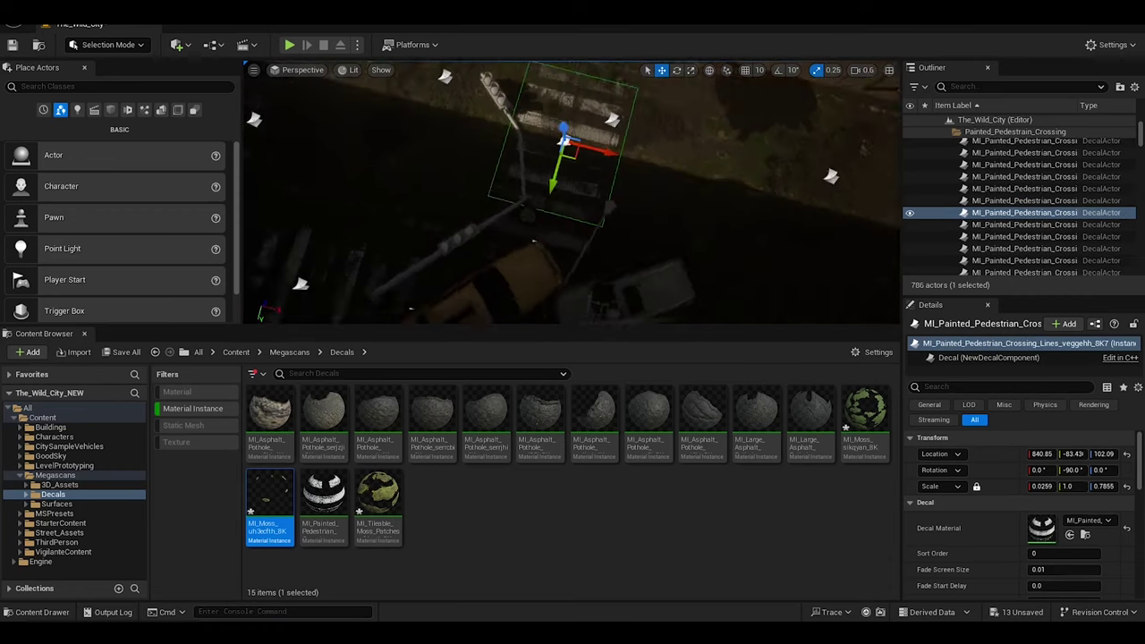
pyautogui.click(634, 184)
pyautogui.click(482, 127)
# Add several more moss decal copies along the street and nudge them into place
pyautogui.moveTo(270, 497); pyautogui.dragTo(531, 184)
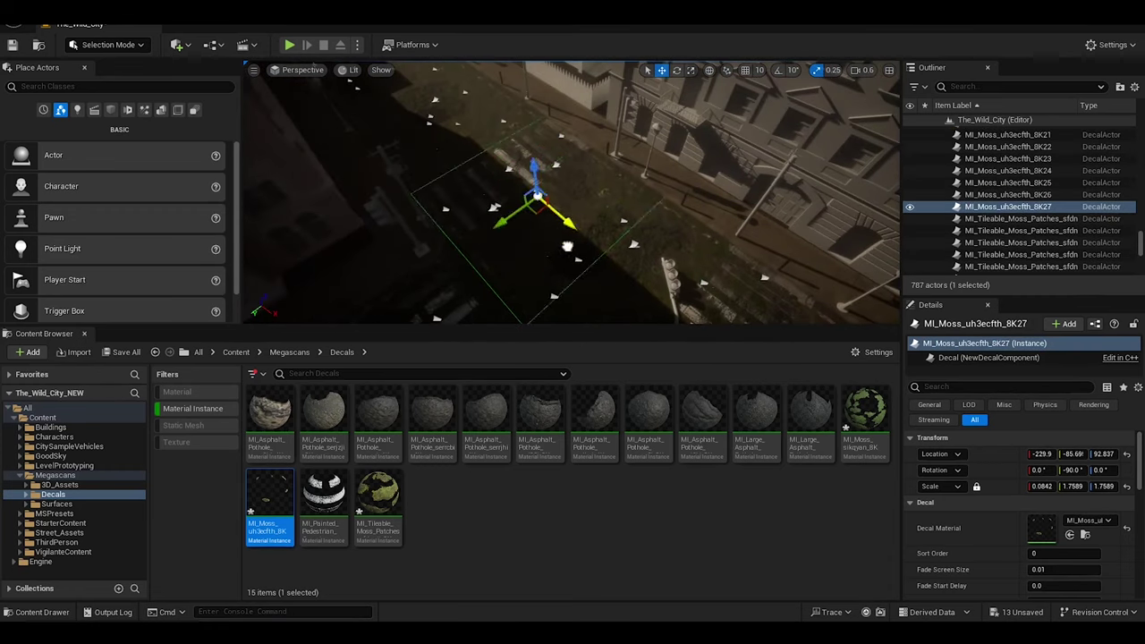
pyautogui.moveTo(400, 260); pyautogui.dragTo(625, 227)
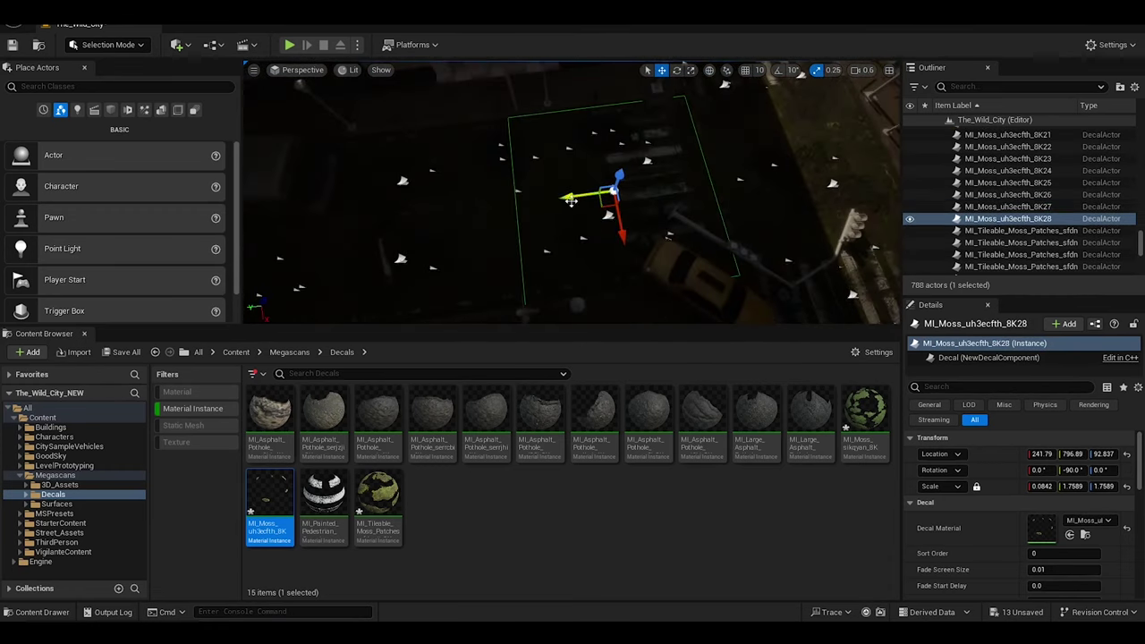
pyautogui.keyDown('alt'); pyautogui.moveTo(571, 200); pyautogui.dragTo(537, 230); pyautogui.keyUp('alt')
pyautogui.keyDown('alt'); pyautogui.moveTo(456, 230); pyautogui.dragTo(523, 259); pyautogui.keyUp('alt')
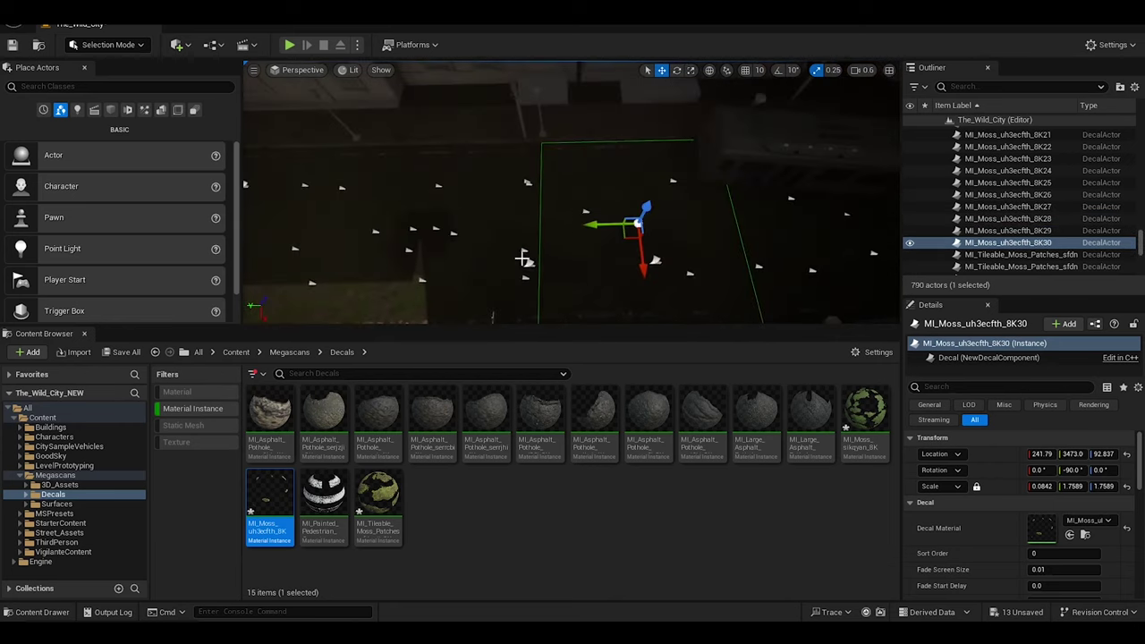
pyautogui.moveTo(618, 225)
pyautogui.keyDown('alt'); pyautogui.mouseDown()
pyautogui.moveTo(532, 243)
pyautogui.moveTo(396, 243)
pyautogui.moveTo(314, 263)
pyautogui.mouseUp(); pyautogui.keyUp('alt')
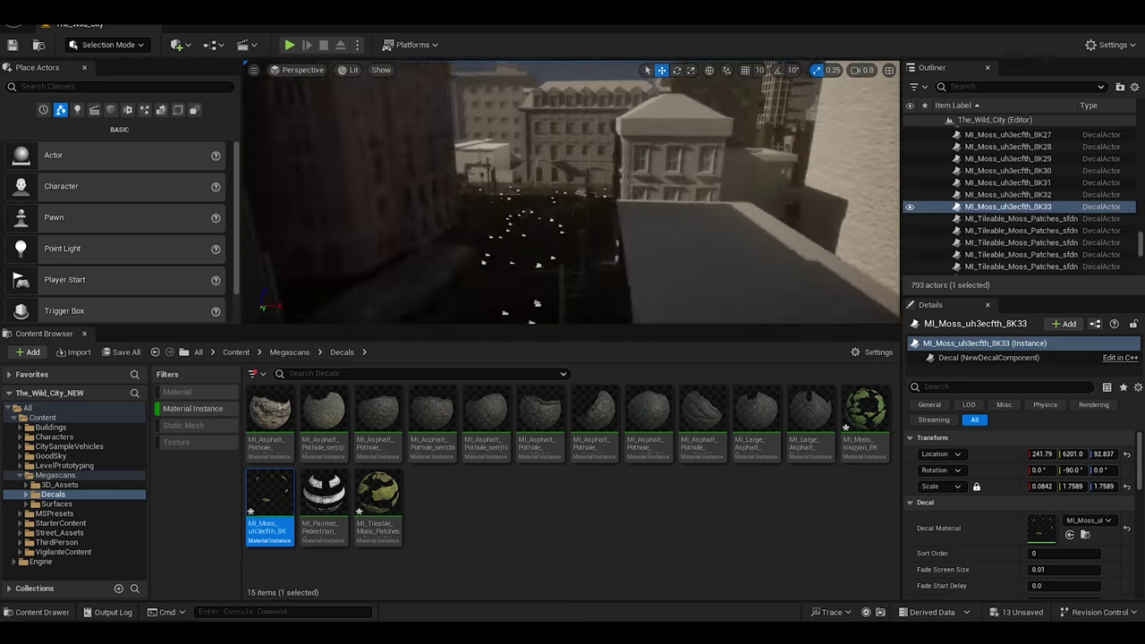
pyautogui.moveTo(713, 317); pyautogui.dragTo(713, 316, button='right')
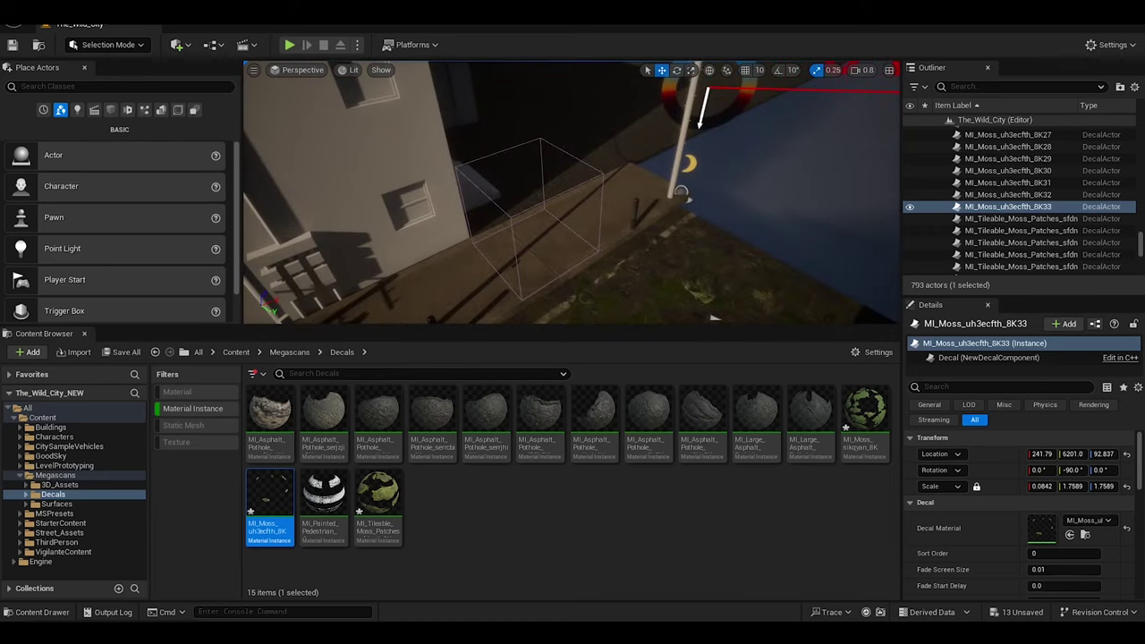
# Select the moss decals in NewFolder1 and rename the folder to Road_Moss
pyautogui.scroll(2, 1018, 261)
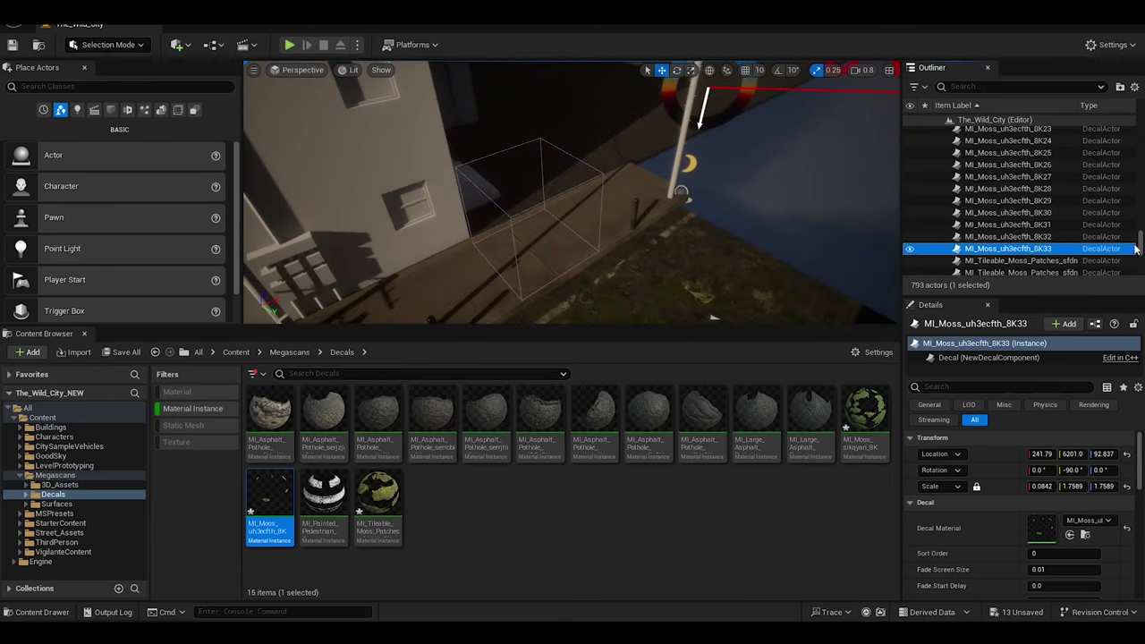
pyautogui.press('Down')
pyautogui.press('f')
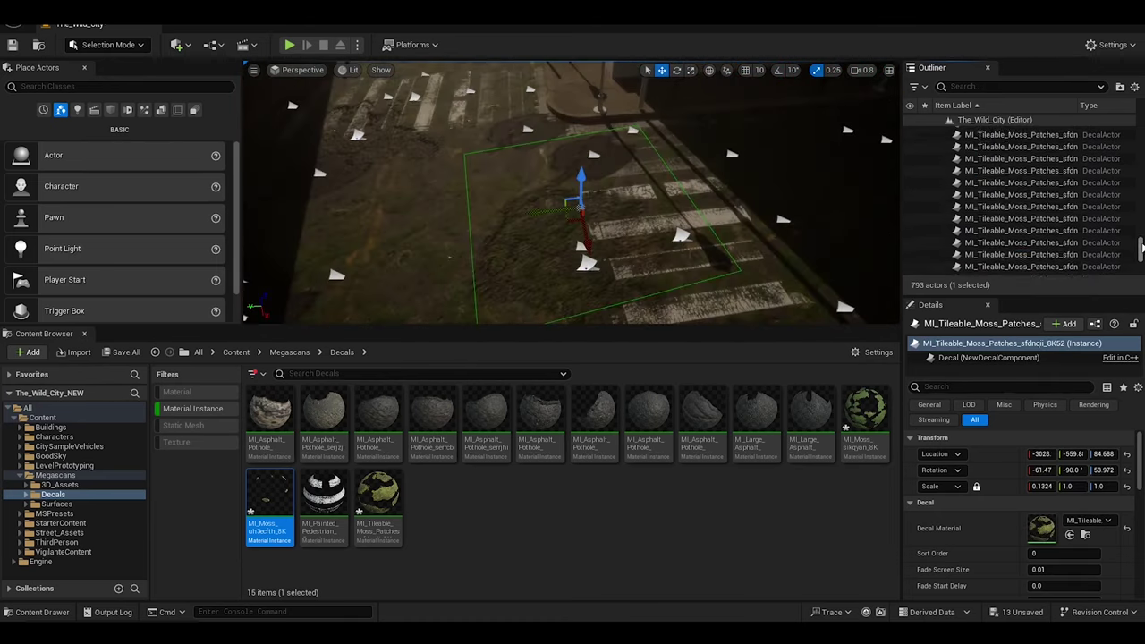
pyautogui.moveTo(1141, 228); pyautogui.dragTo(1141, 133)
pyautogui.hotkey('shift', 'Home')
pyautogui.doubleClick(984, 194)
pyautogui.press('Return')
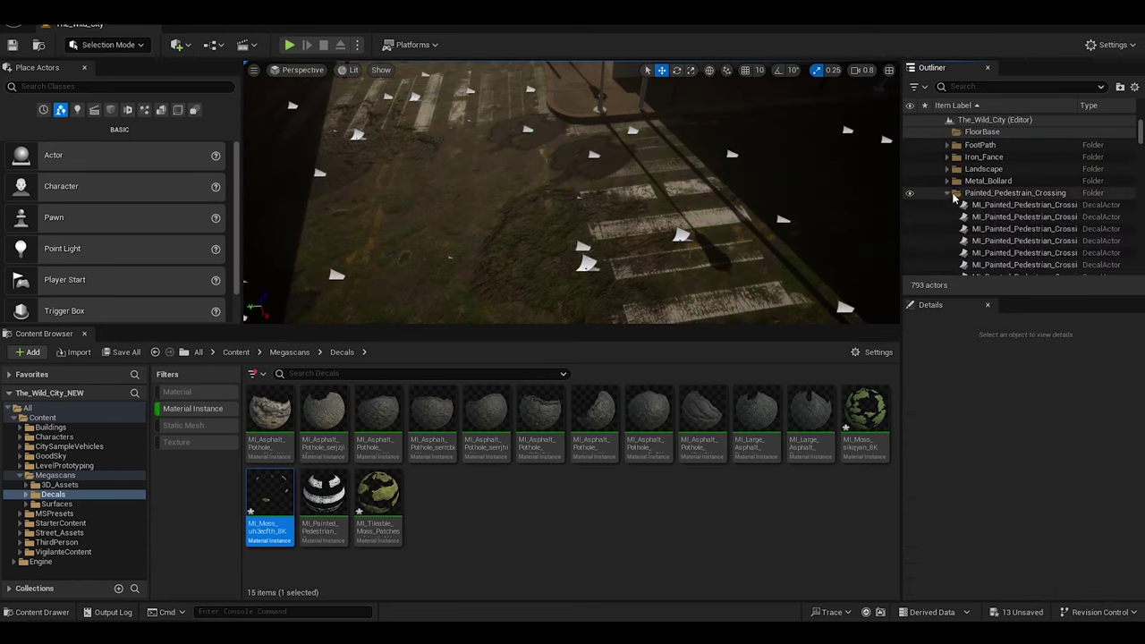
# Preview the level in Play mode, then stop and return to editing
pyautogui.scroll(-10, 982, 231)
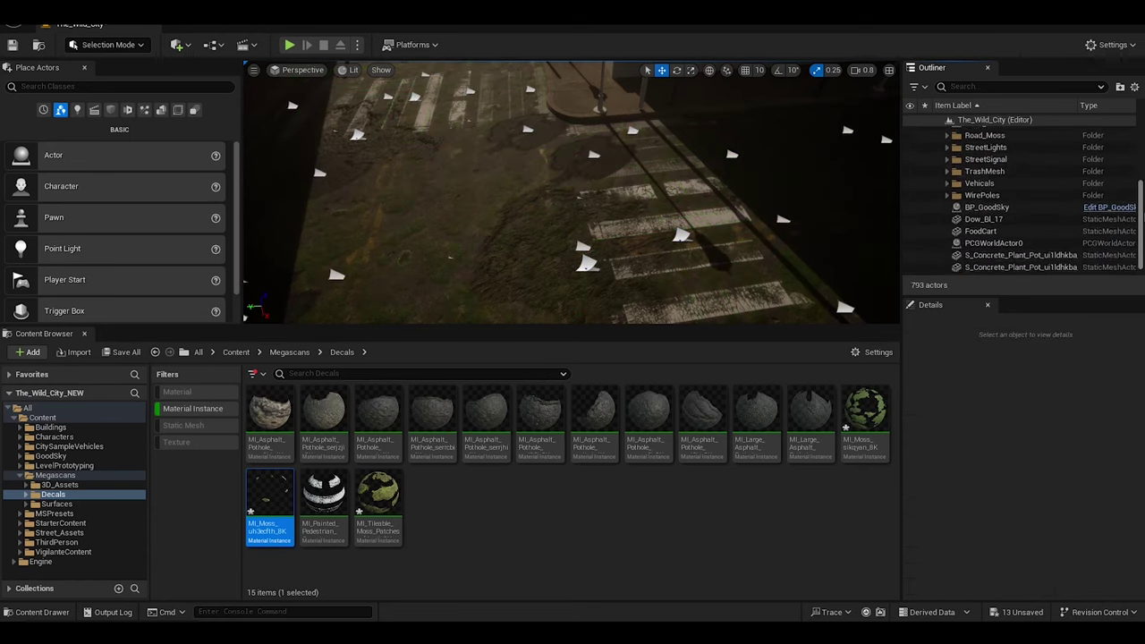
pyautogui.moveTo(1142, 254); pyautogui.dragTo(1143, 262)
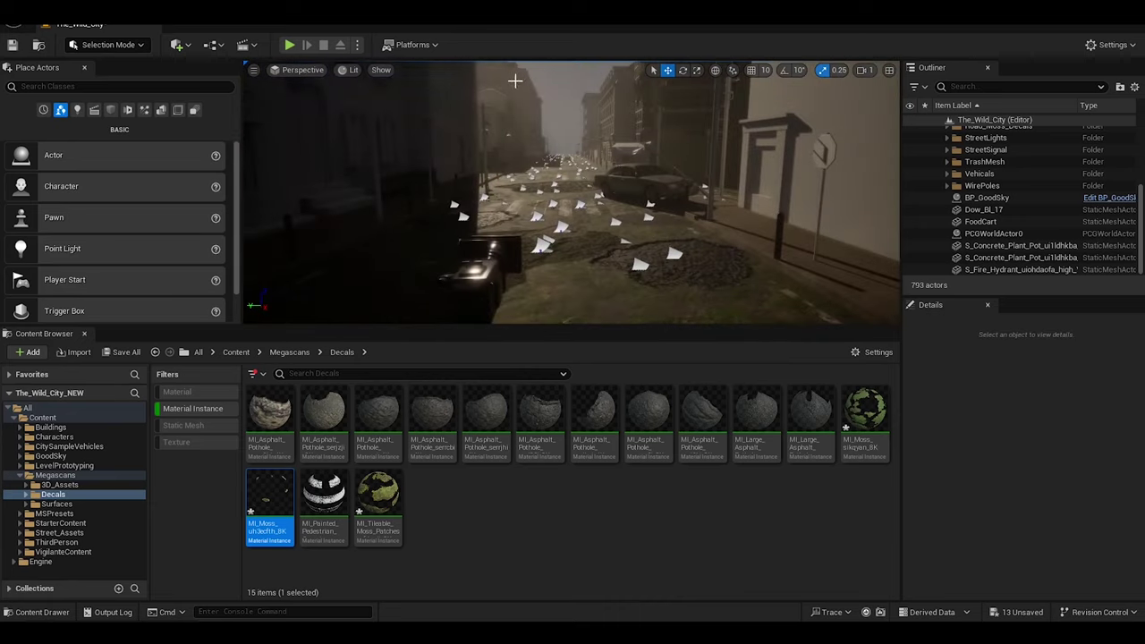
pyautogui.hotkey('alt', 'p')
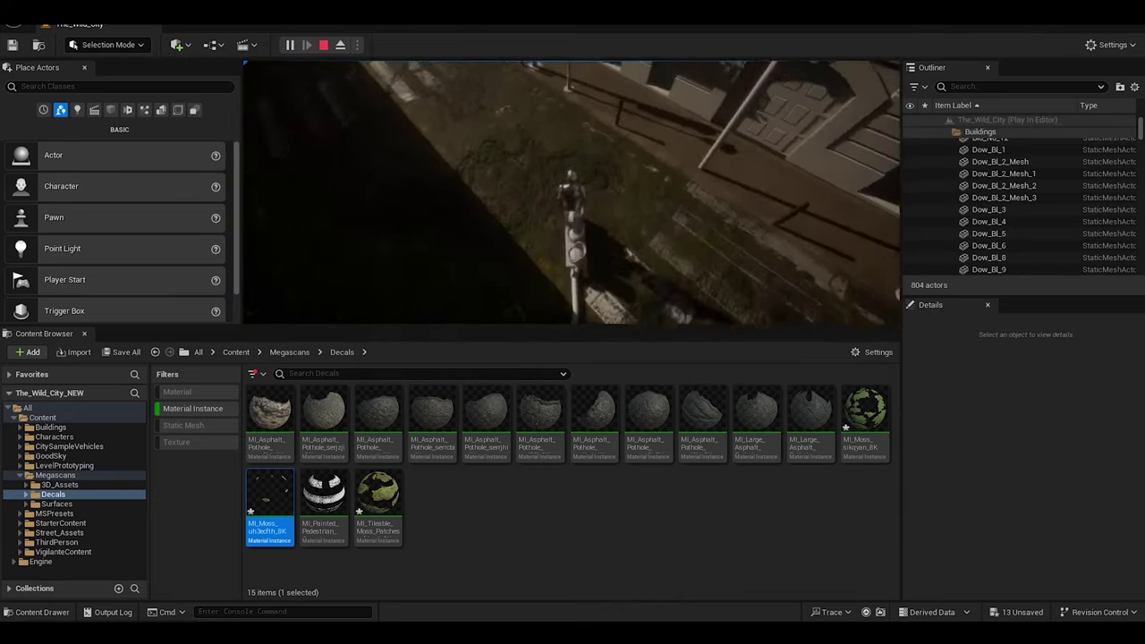
pyautogui.press('Escape')
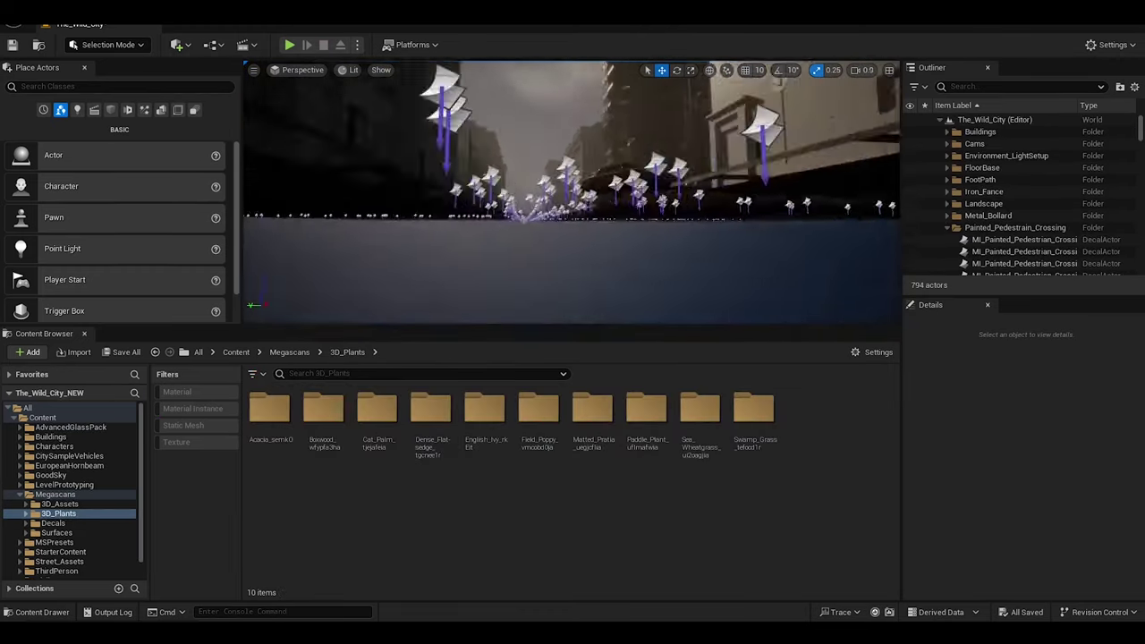
# Filter the plants to static meshes, switch the viewport to Unlit, and undo a trial boxwood
pyautogui.click(193, 428)
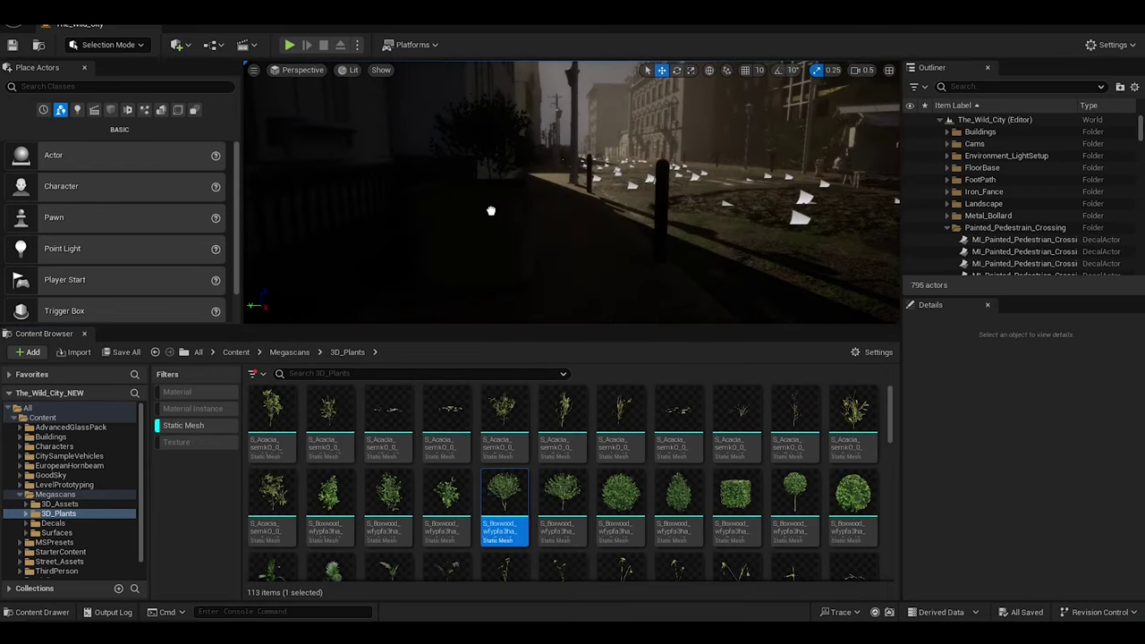
pyautogui.hotkey('ctrl', 'z')
pyautogui.moveTo(613, 503); pyautogui.dragTo(524, 256)
pyautogui.click(349, 70)
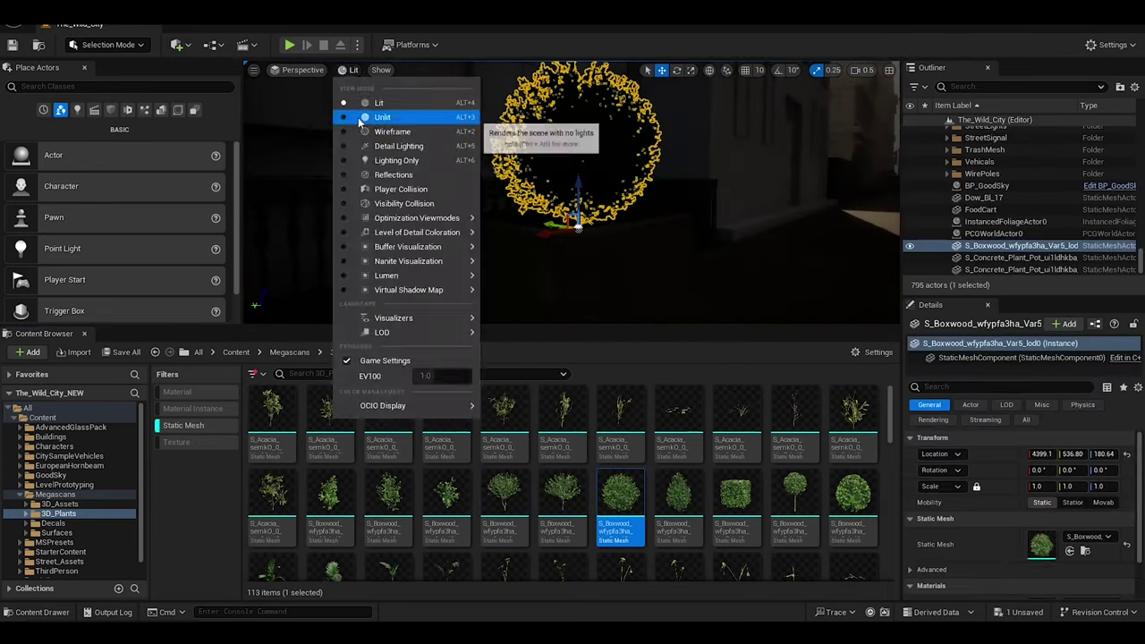
pyautogui.click(376, 118)
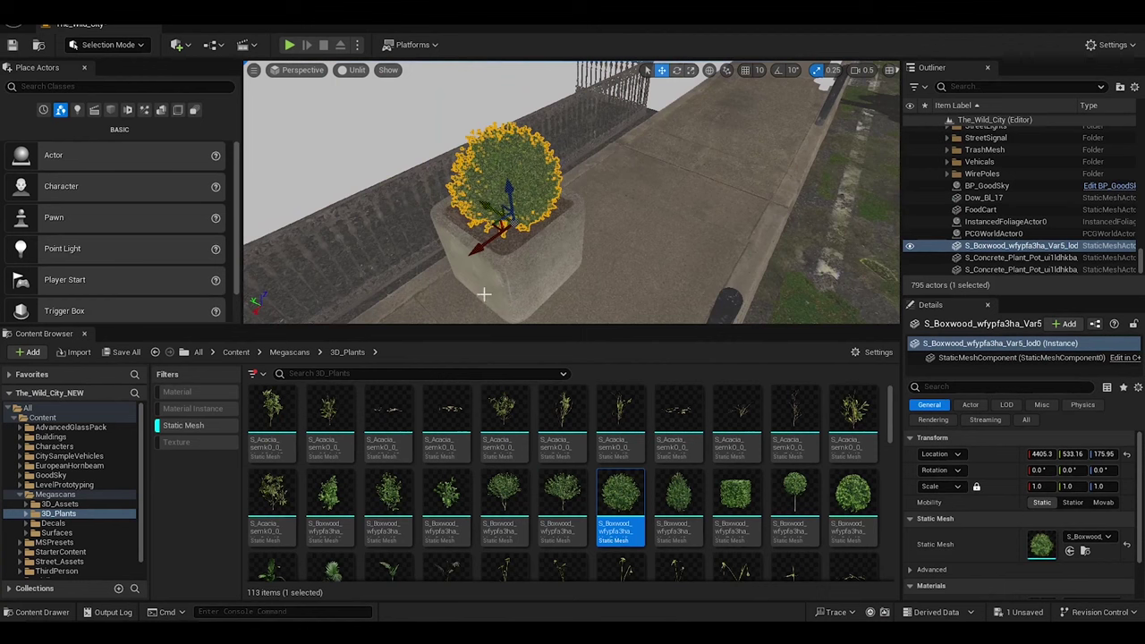
pyautogui.hotkey('ctrl', 'z')
# Place the Boxwood bush in the concrete planter at 1.3 scale, then select the second bush
pyautogui.moveTo(690, 493); pyautogui.dragTo(515, 219)
pyautogui.moveTo(626, 236); pyautogui.dragTo(582, 264, button='right')
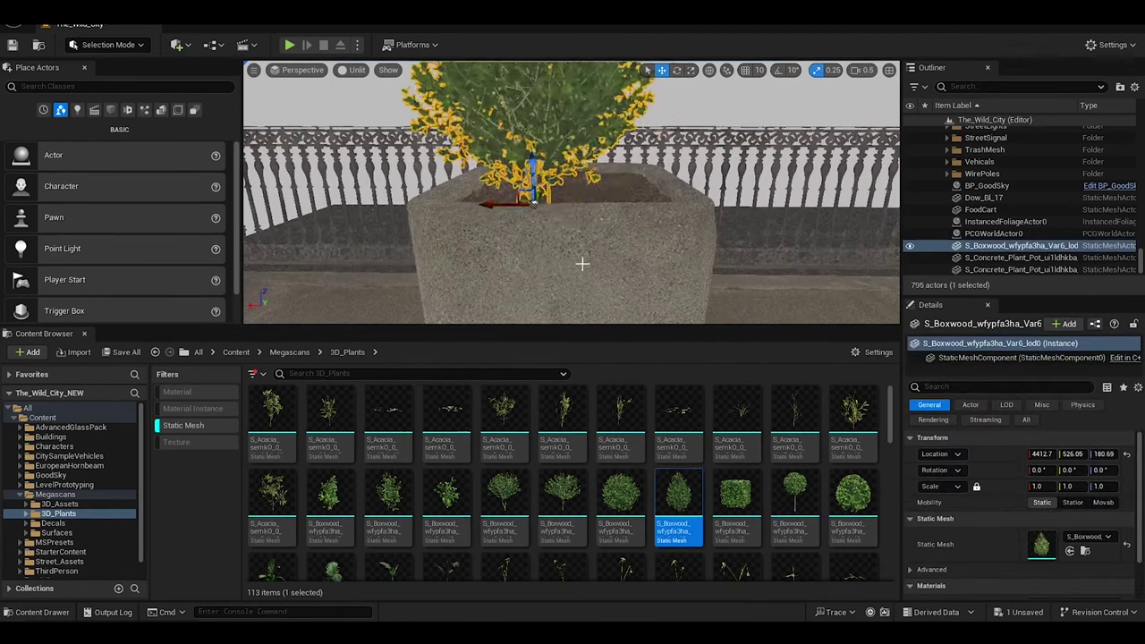
pyautogui.moveTo(571, 156); pyautogui.dragTo(501, 205, button='right')
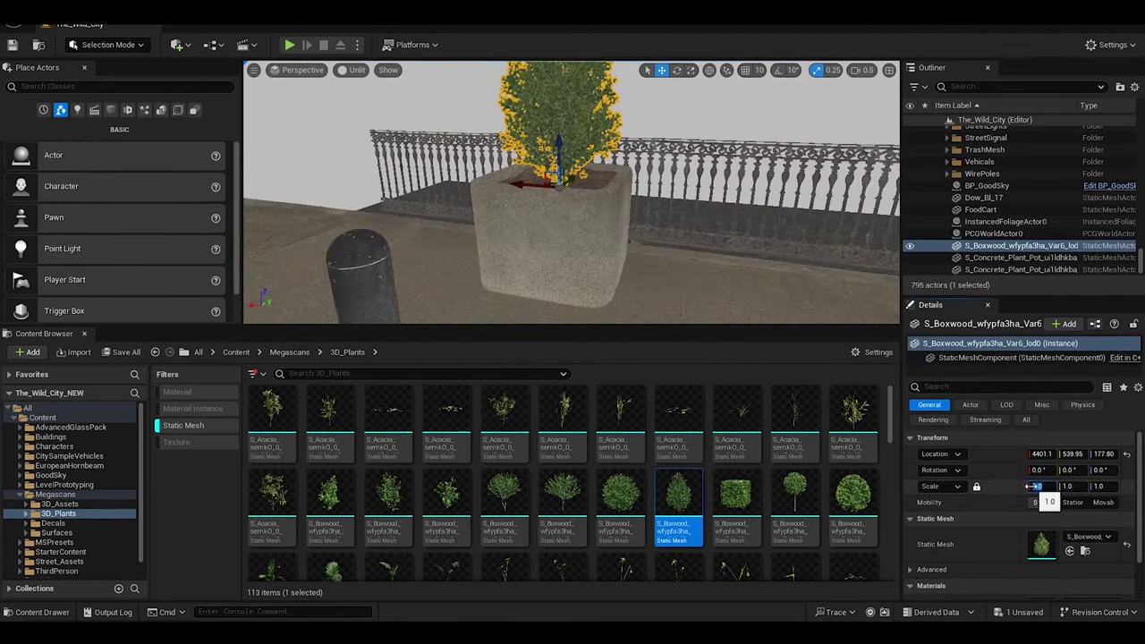
pyautogui.press('Return')
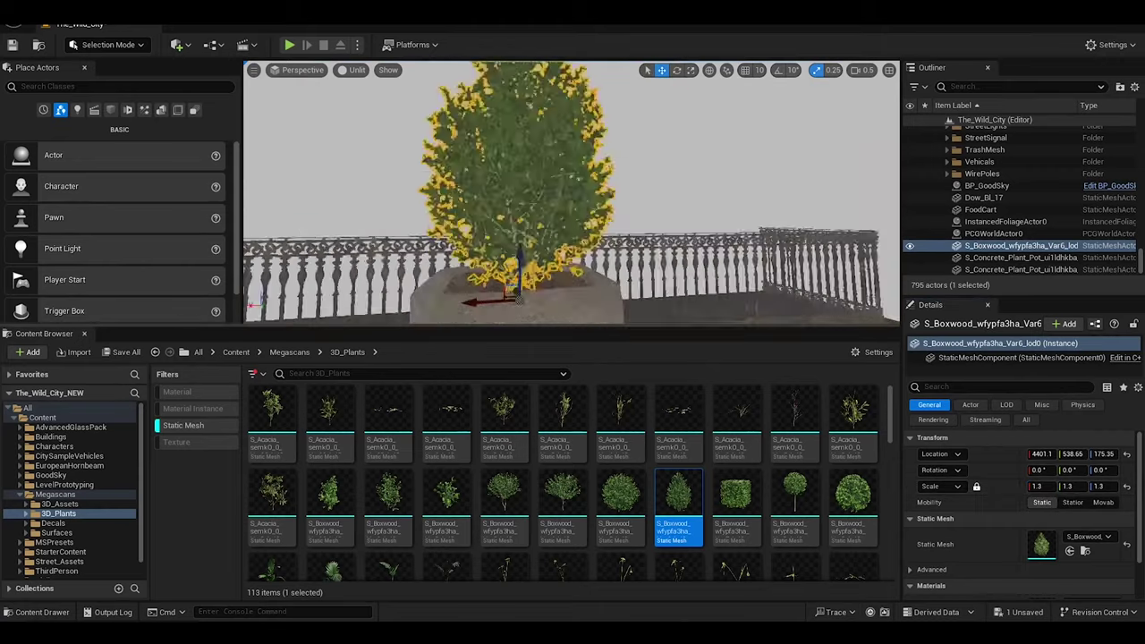
pyautogui.moveTo(573, 192); pyautogui.dragTo(578, 268, button='right')
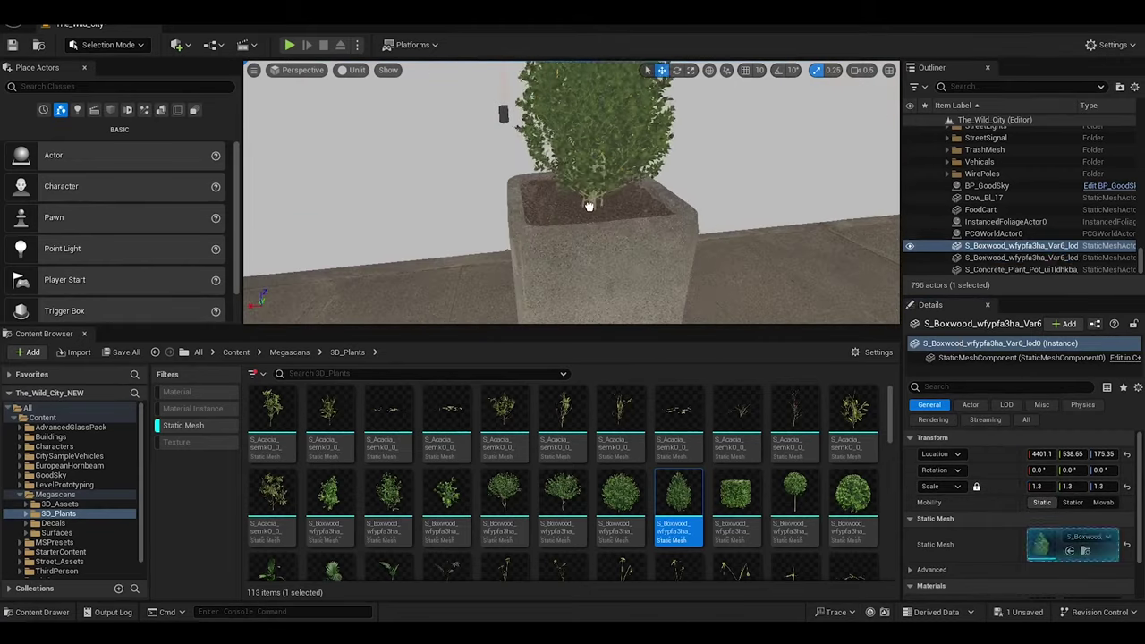
pyautogui.click(589, 206)
pyautogui.moveTo(589, 206); pyautogui.dragTo(537, 224, button='right')
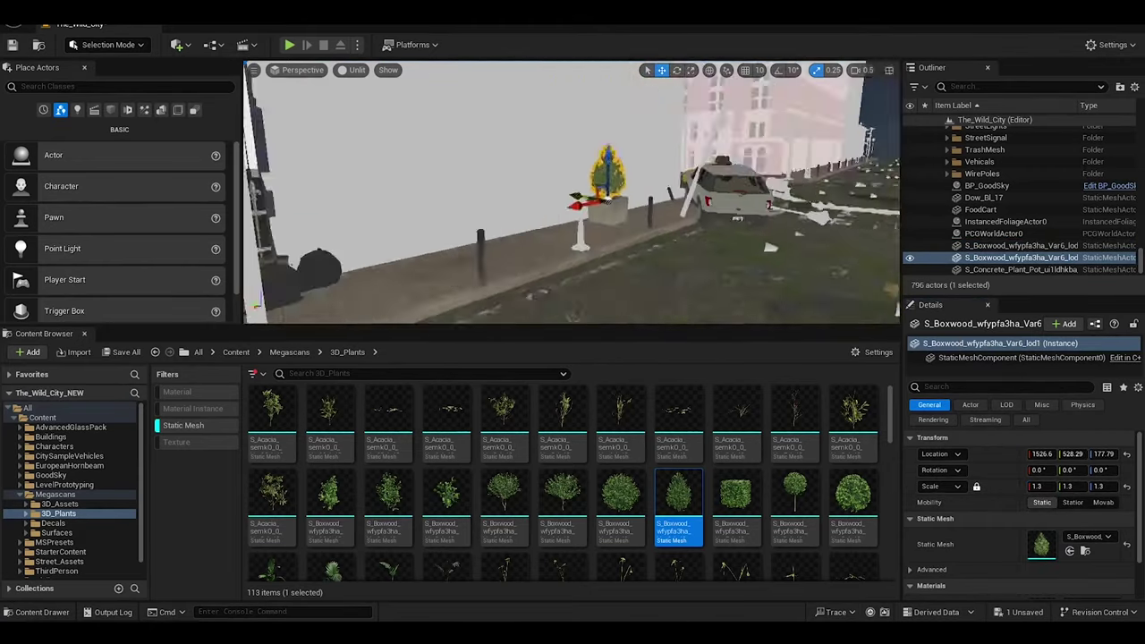
pyautogui.moveTo(537, 223); pyautogui.dragTo(573, 232, button='right')
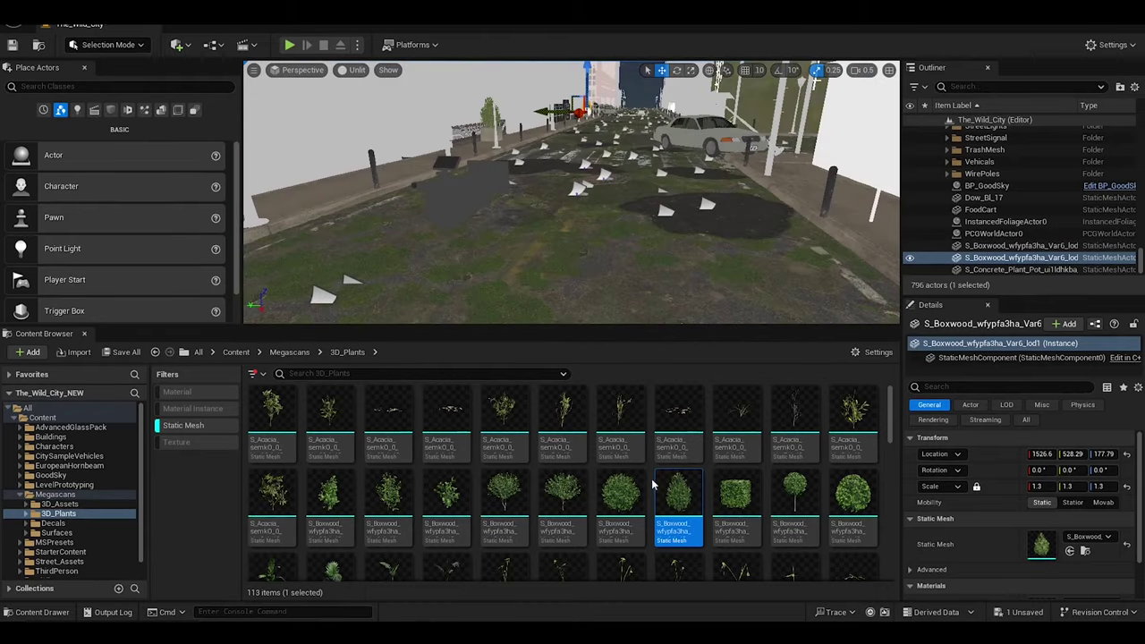
# In Megascans Decals, try the Burnt Paper, Concrete Damage and Trash Pile decals, deleting each
pyautogui.scroll(-2, 893, 448)
pyautogui.click(54, 523)
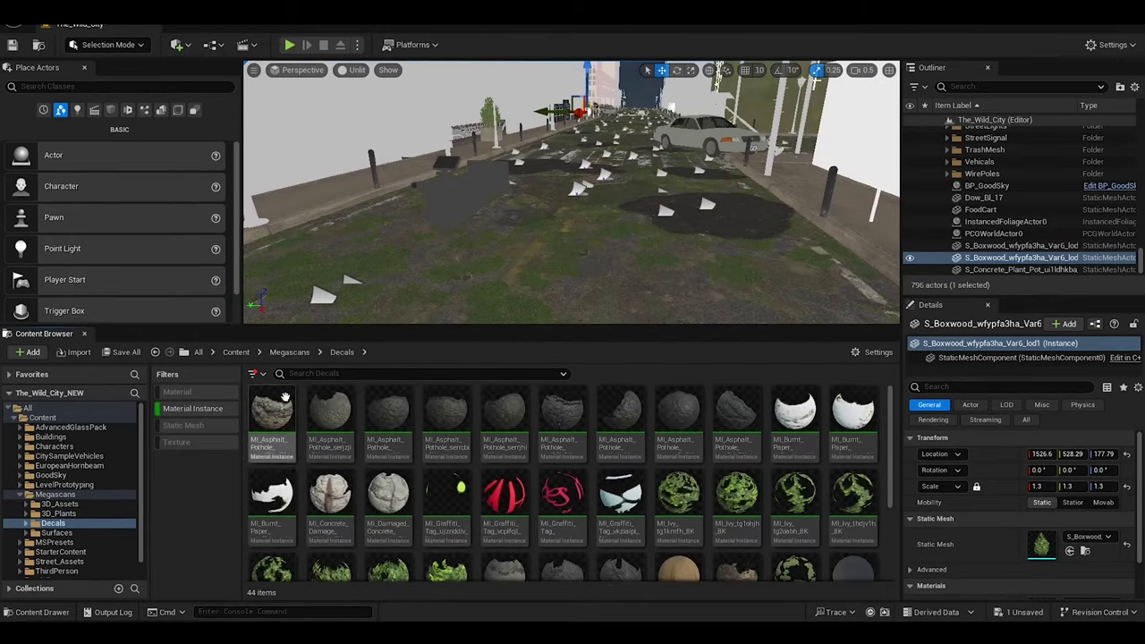
pyautogui.moveTo(271, 492); pyautogui.dragTo(614, 238)
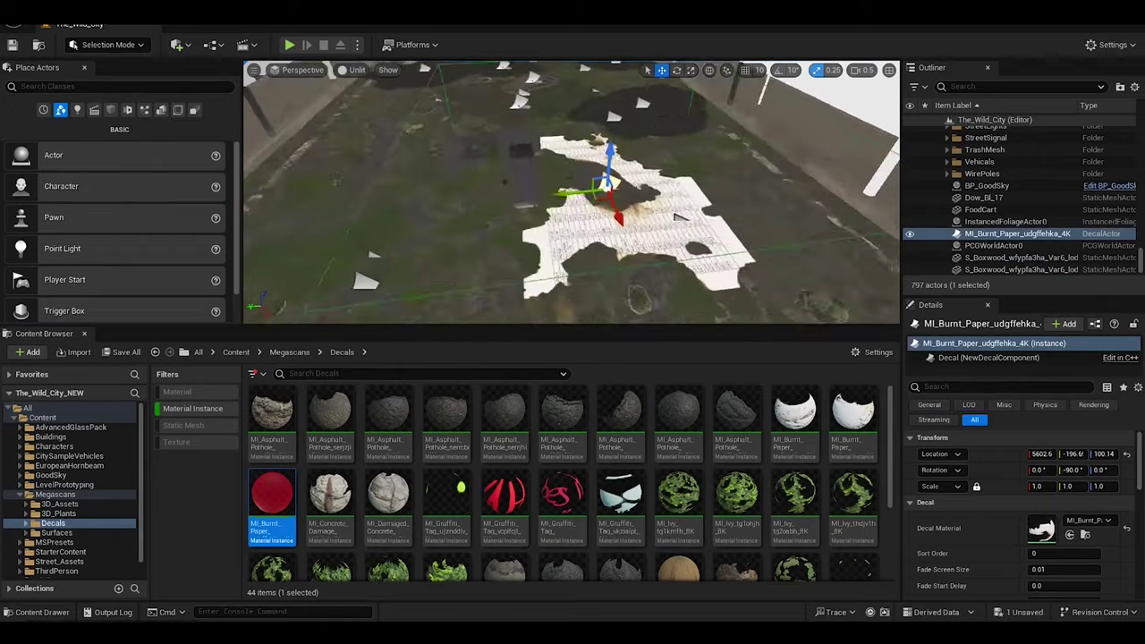
pyautogui.press('Delete')
pyautogui.click(330, 496)
pyautogui.moveTo(644, 198); pyautogui.dragTo(648, 254)
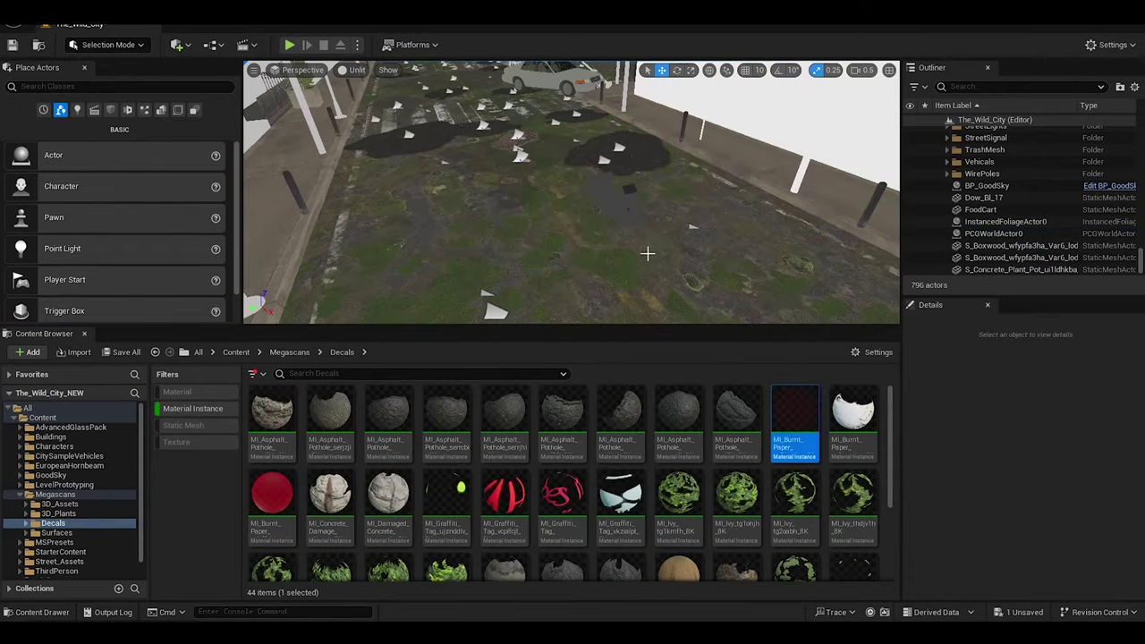
pyautogui.moveTo(330, 494); pyautogui.dragTo(486, 207)
pyautogui.press('Delete')
pyautogui.scroll(-3, 850, 501)
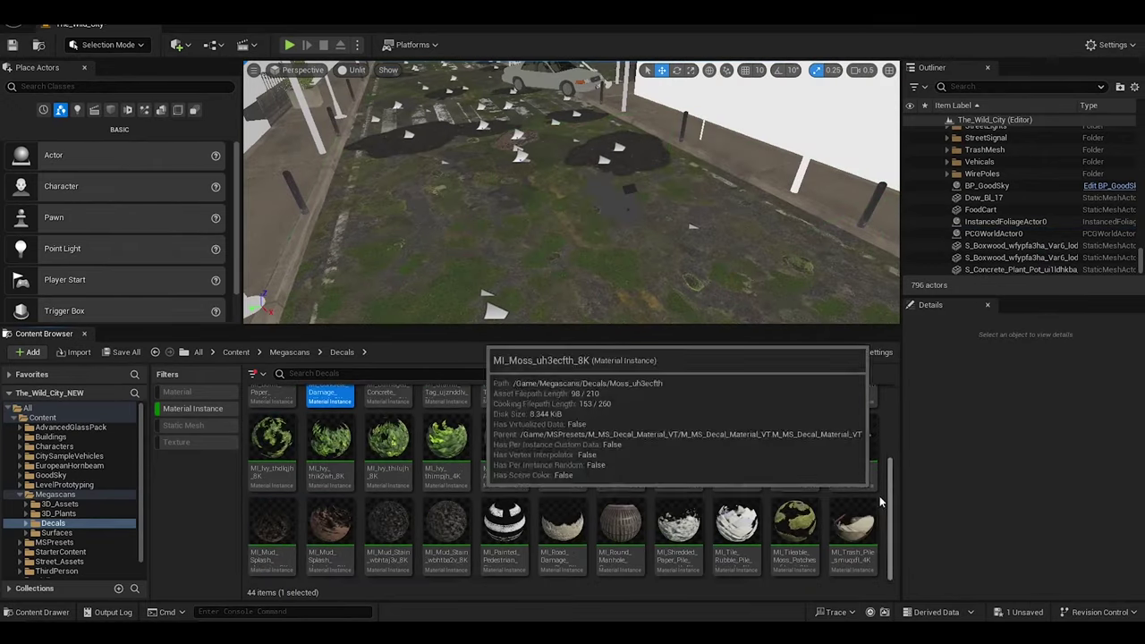
pyautogui.moveTo(853, 532); pyautogui.dragTo(650, 289)
pyautogui.press('Delete')
pyautogui.click(620, 537)
# Place the Round Manhole Cover decal on the street, scaled uniformly to 0.5
pyautogui.moveTo(620, 537); pyautogui.dragTo(582, 192)
pyautogui.moveTo(583, 192); pyautogui.dragTo(555, 242, button='right')
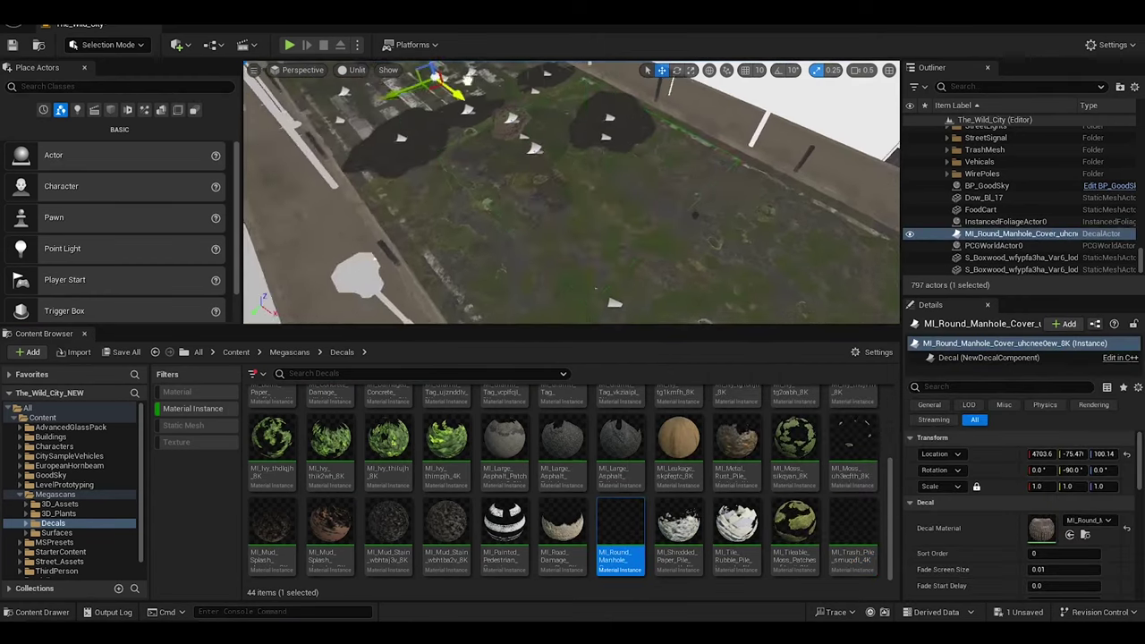
pyautogui.keyDown('shift'); pyautogui.moveTo(561, 241); pyautogui.dragTo(671, 210); pyautogui.keyUp('shift')
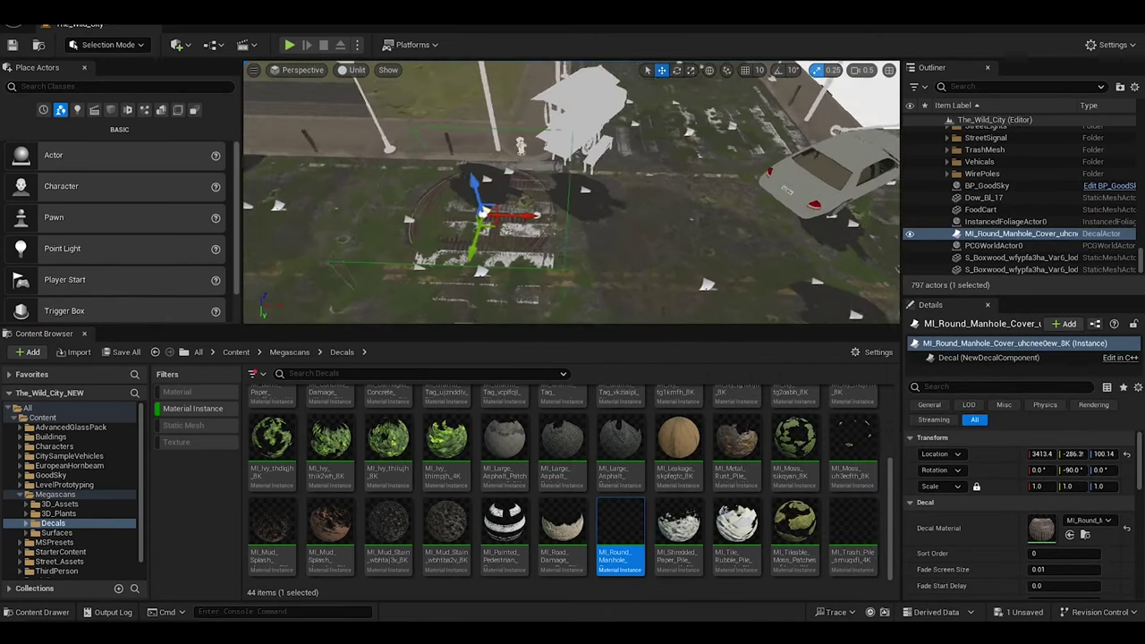
pyautogui.write('0.5')
pyautogui.press('Return')
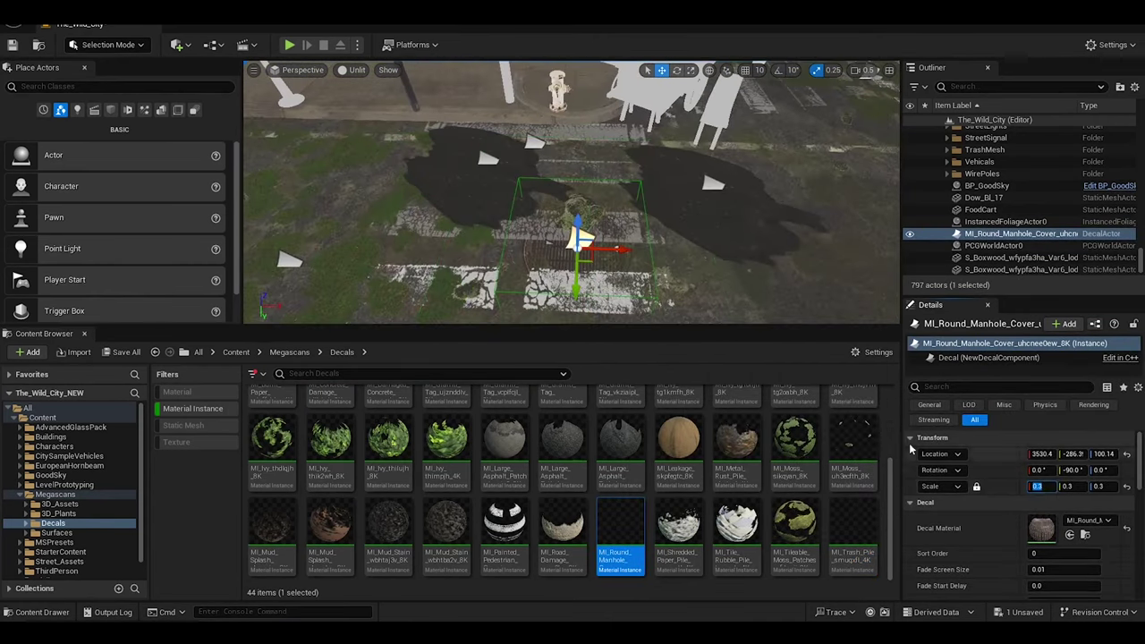
pyautogui.keyDown('shift'); pyautogui.moveTo(354, 170); pyautogui.dragTo(359, 211); pyautogui.keyUp('shift')
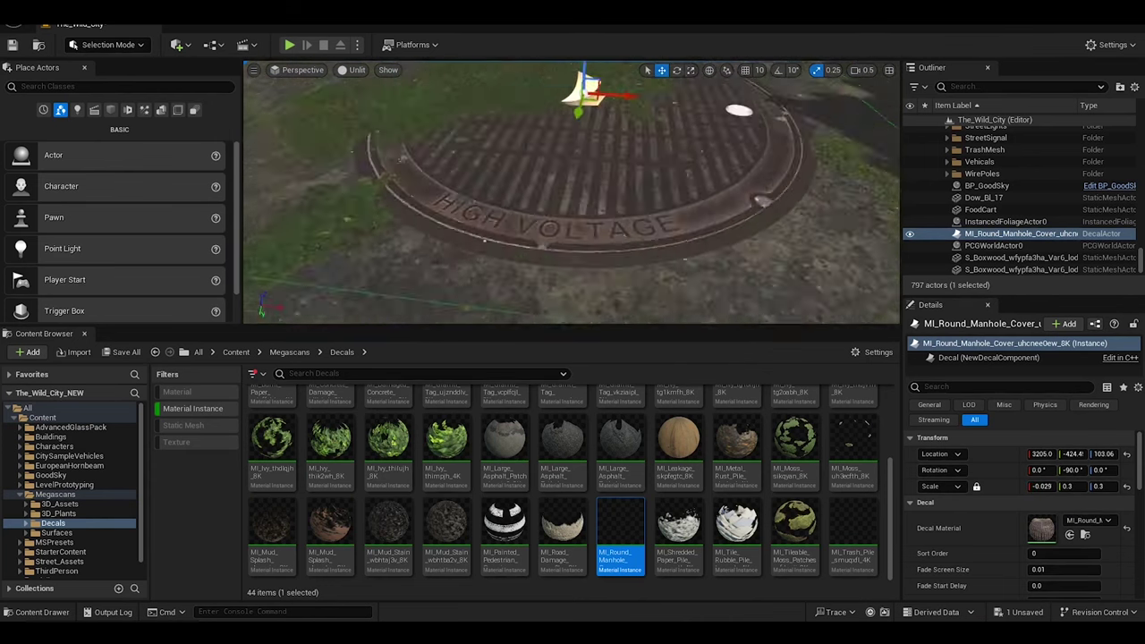
pyautogui.press('Escape')
pyautogui.click(330, 537)
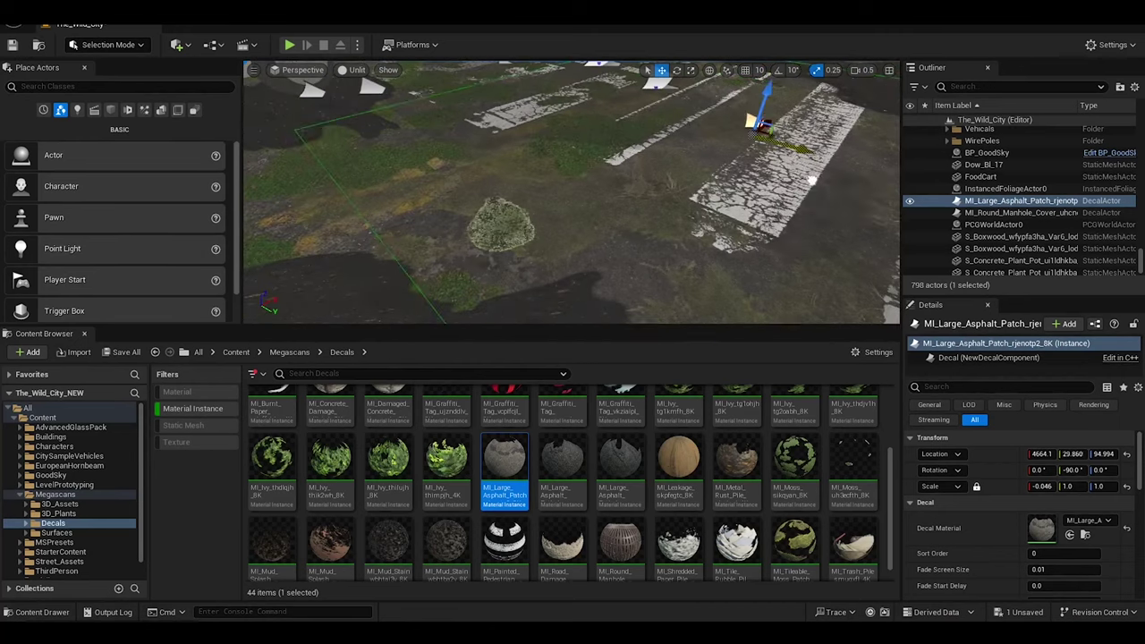
# Delete the large asphalt patch and place an Asphalt Pothole decal on the road, set for scaling
pyautogui.press('Delete')
pyautogui.scroll(3, 890, 414)
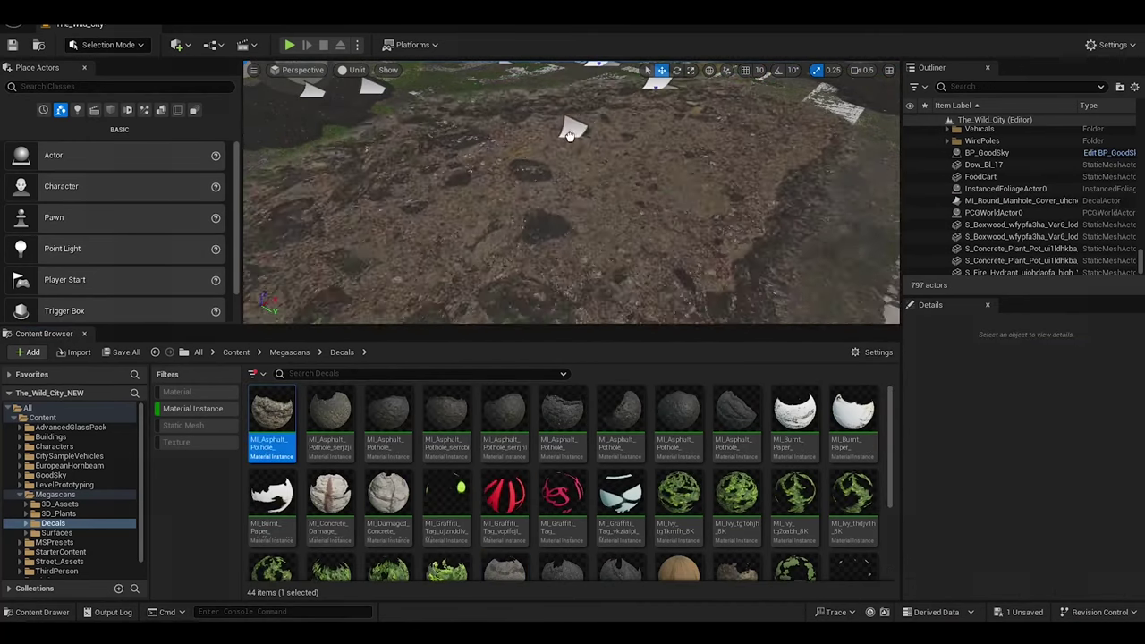
pyautogui.moveTo(271, 420); pyautogui.dragTo(580, 156)
pyautogui.press('r')
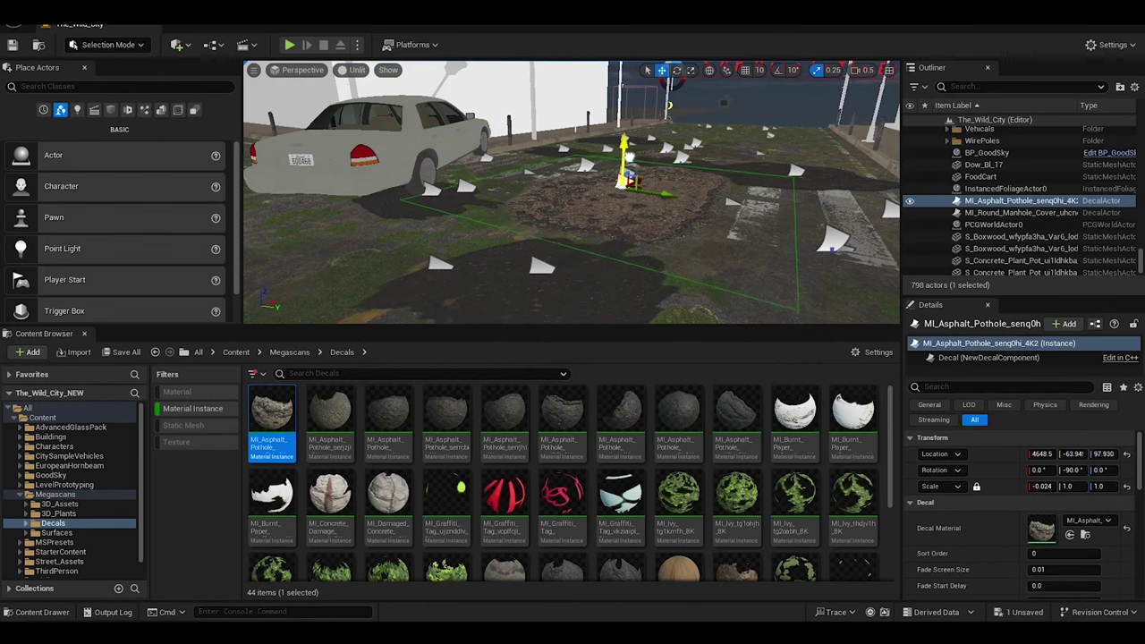
pyautogui.moveTo(573, 192); pyautogui.dragTo(537, 205, button='right')
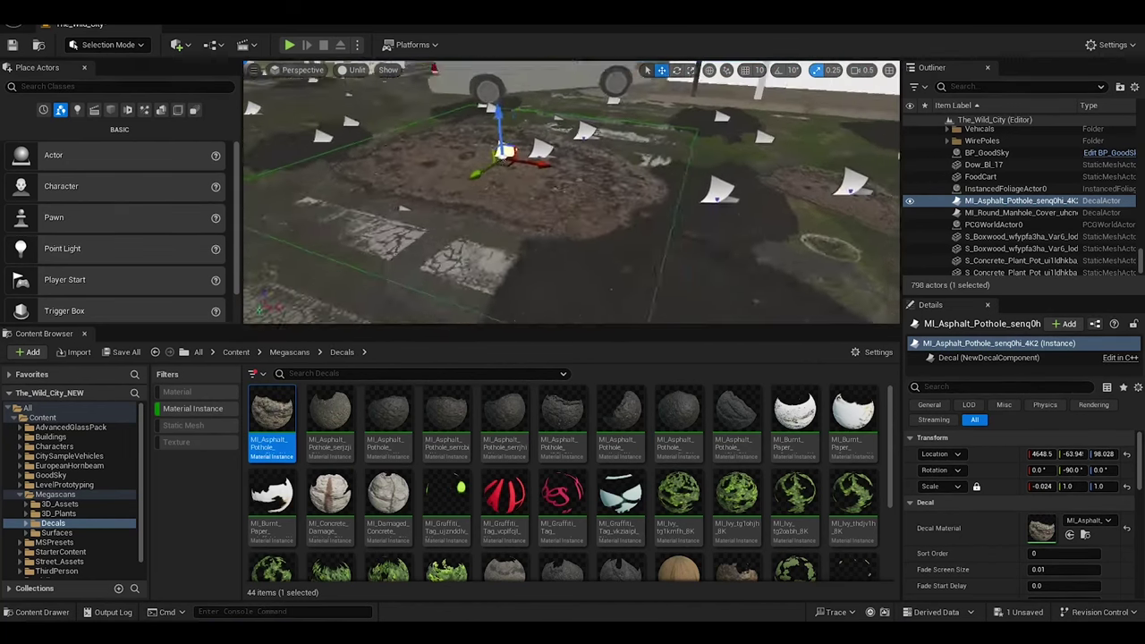
pyautogui.click(560, 273)
pyautogui.press('e')
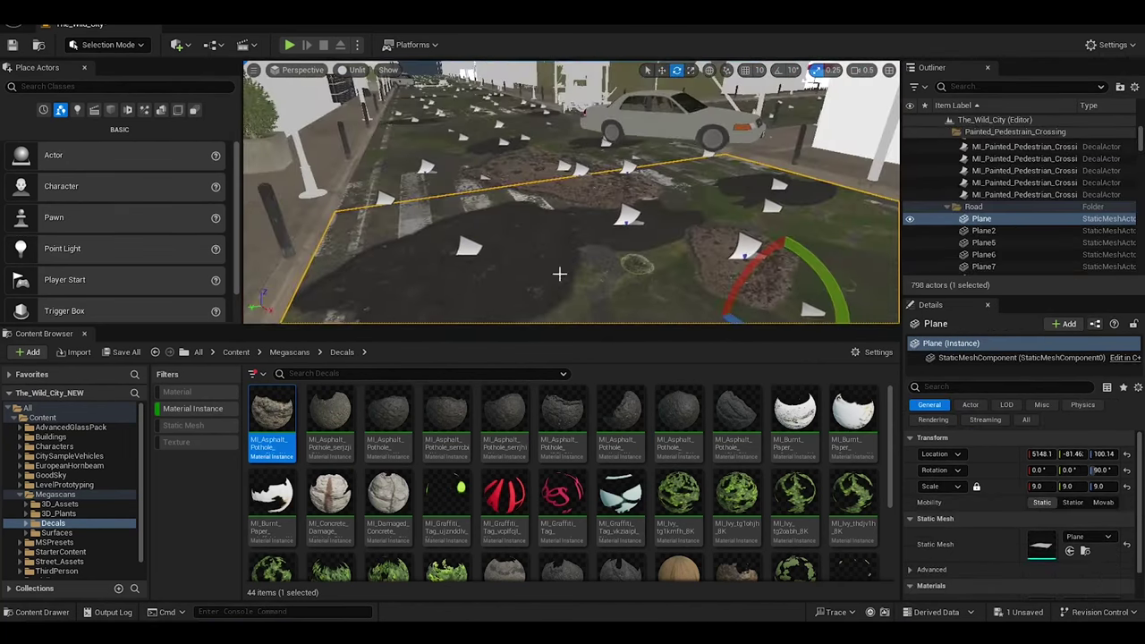
pyautogui.press('Escape')
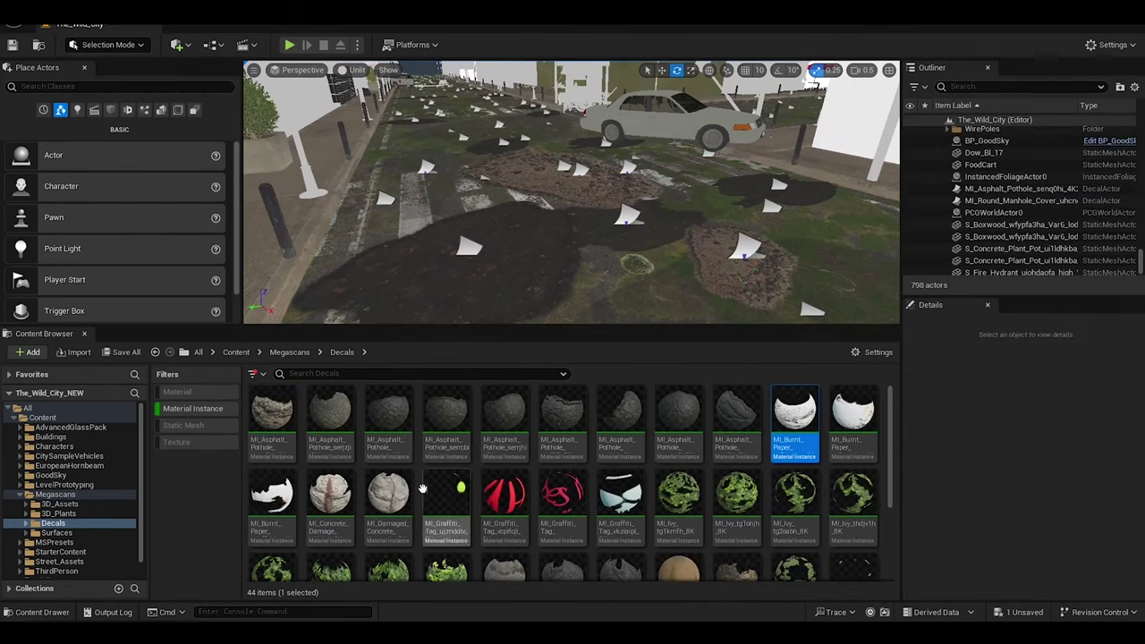
pyautogui.scroll(-3, 879, 549)
pyautogui.moveTo(879, 550); pyautogui.dragTo(492, 269)
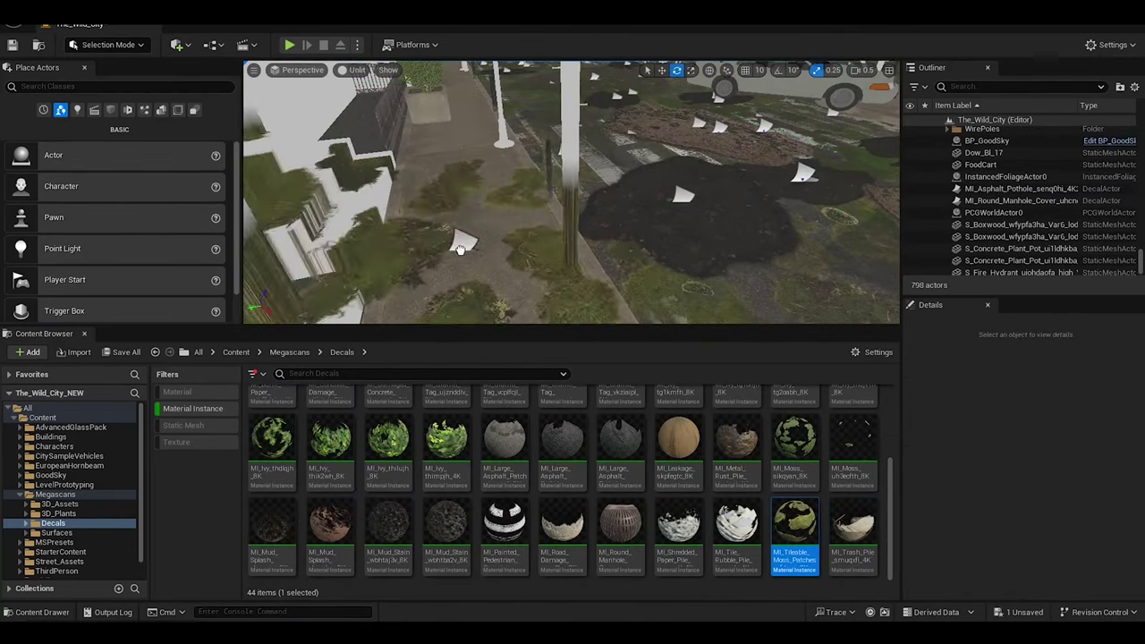
# Drop the Road Damage decal on the street and shift it toward the kerb
pyautogui.moveTo(562, 533); pyautogui.dragTo(487, 98)
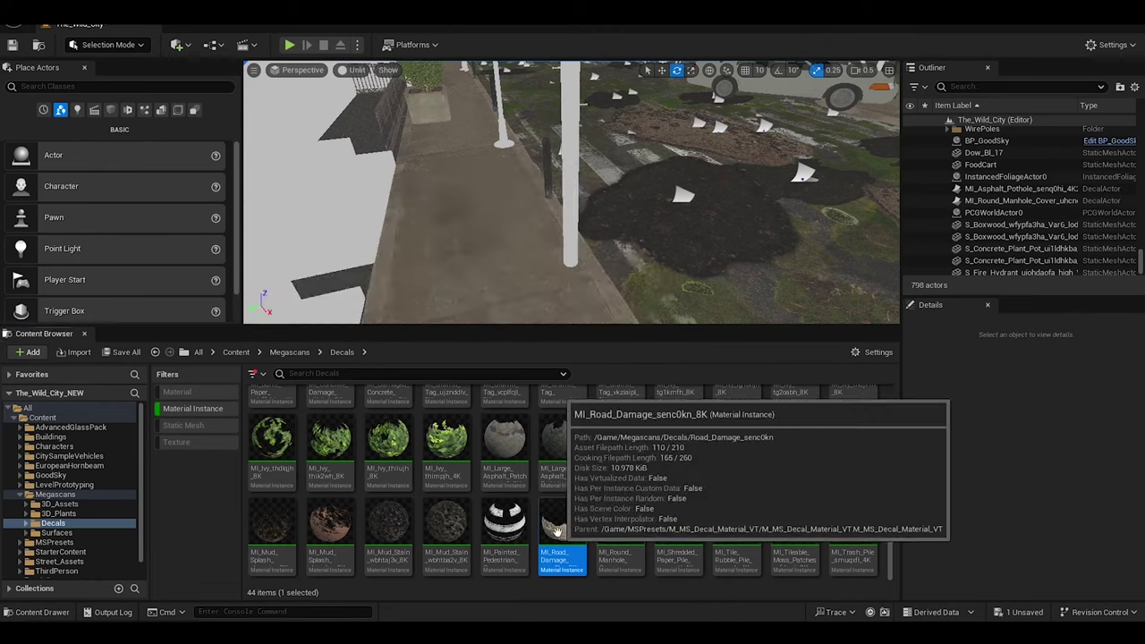
pyautogui.moveTo(488, 98); pyautogui.dragTo(487, 98, button='right')
pyautogui.press('w')
pyautogui.moveTo(609, 168)
pyautogui.mouseDown()
pyautogui.moveTo(619, 176)
pyautogui.moveTo(729, 134)
pyautogui.mouseUp()
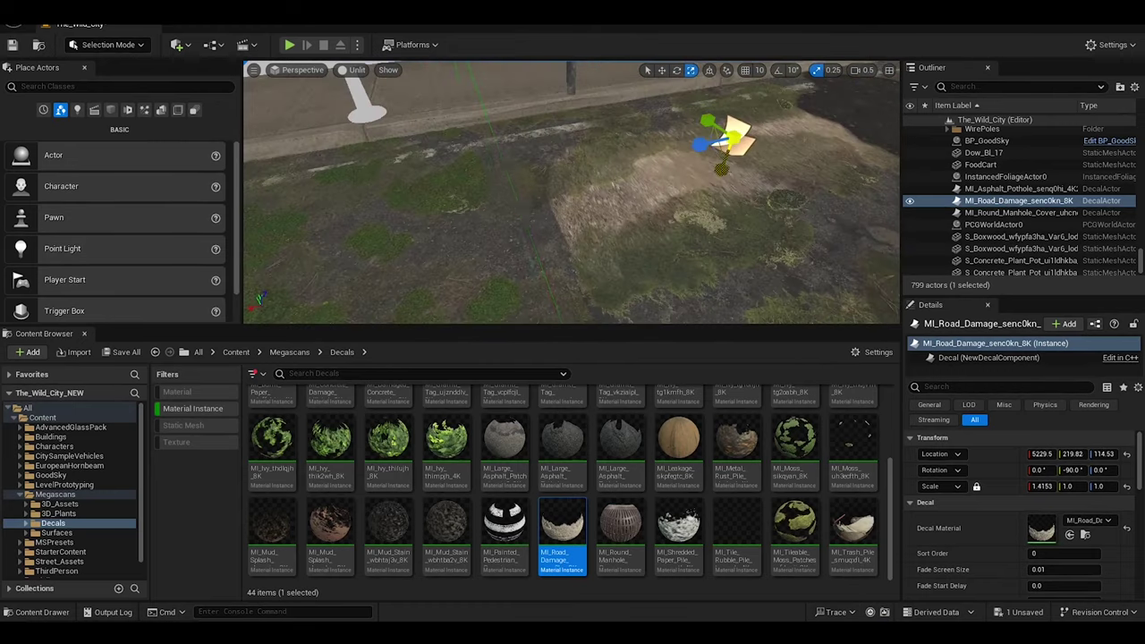
pyautogui.keyDown('shift'); pyautogui.moveTo(593, 254); pyautogui.dragTo(593, 254); pyautogui.keyUp('shift')
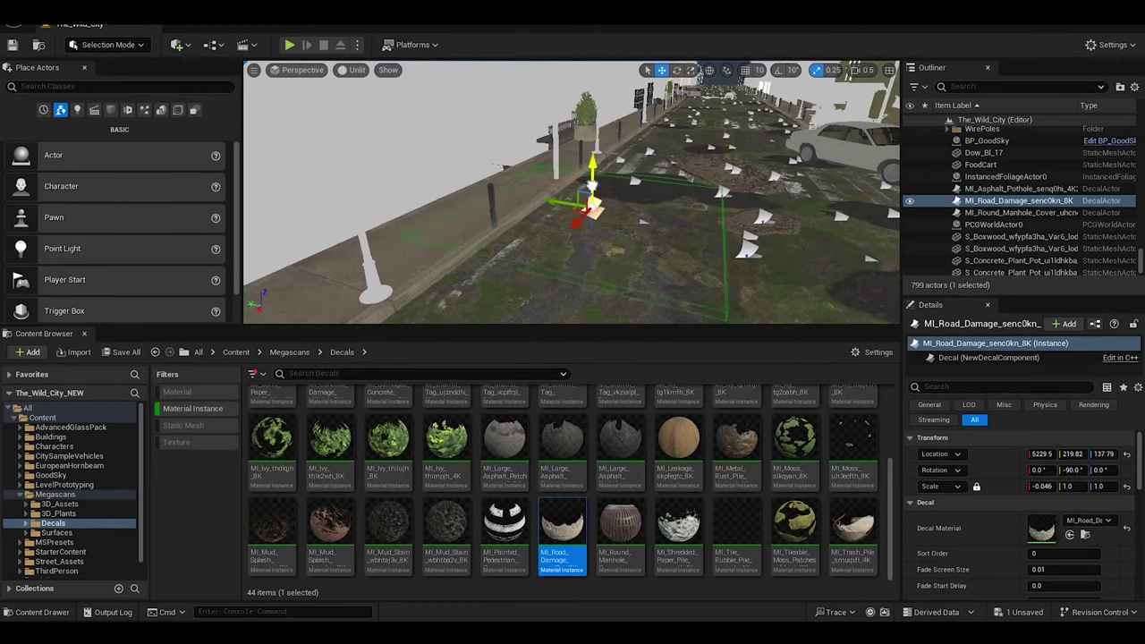
pyautogui.keyDown('shift'); pyautogui.moveTo(596, 200); pyautogui.dragTo(637, 174); pyautogui.keyUp('shift')
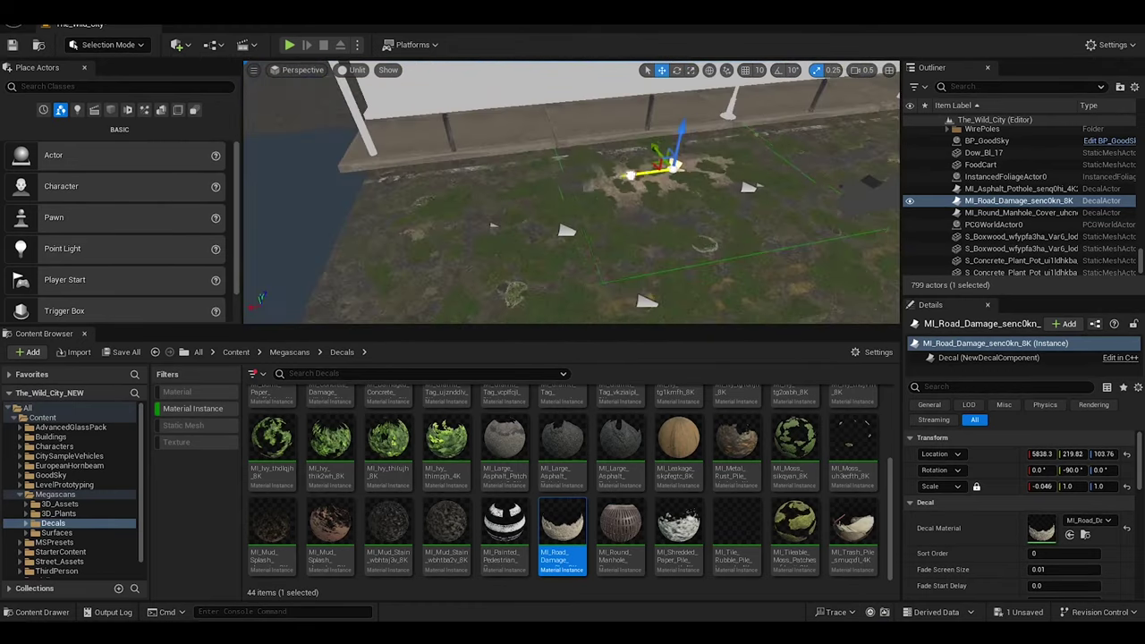
# Scale the Road Damage decal and slide it farther along the kerb, then deselect it
pyautogui.press('r')
pyautogui.keyDown('alt'); pyautogui.moveTo(432, 192); pyautogui.dragTo(606, 164); pyautogui.keyUp('alt')
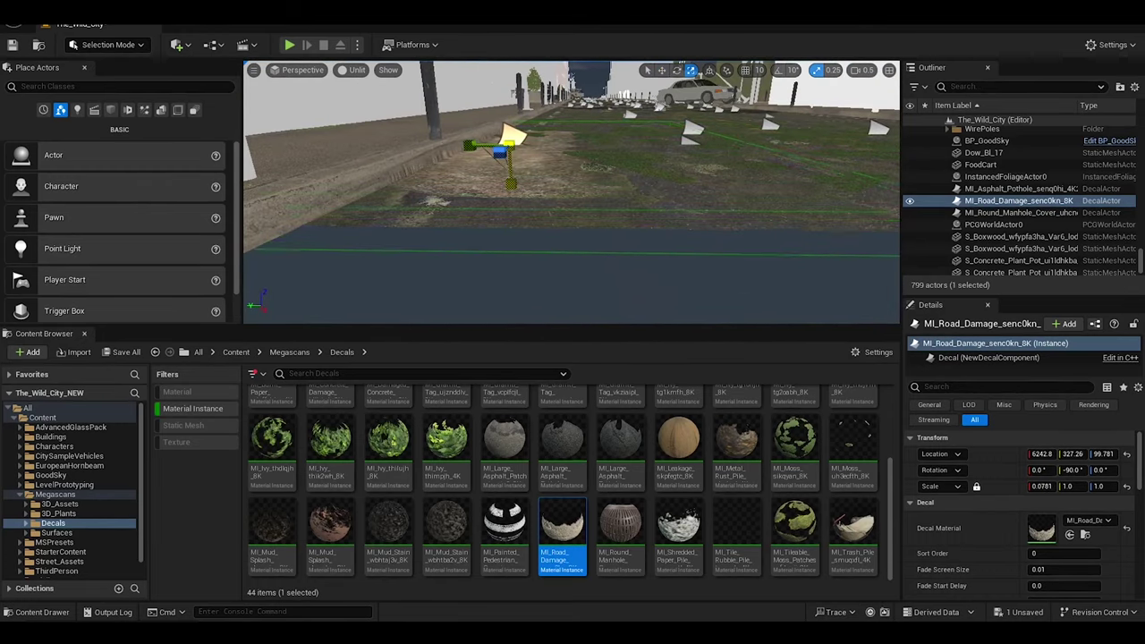
pyautogui.press('w')
pyautogui.moveTo(541, 198)
pyautogui.keyDown('shift'); pyautogui.mouseDown()
pyautogui.moveTo(516, 227)
pyautogui.moveTo(523, 157)
pyautogui.mouseUp(); pyautogui.keyUp('shift')
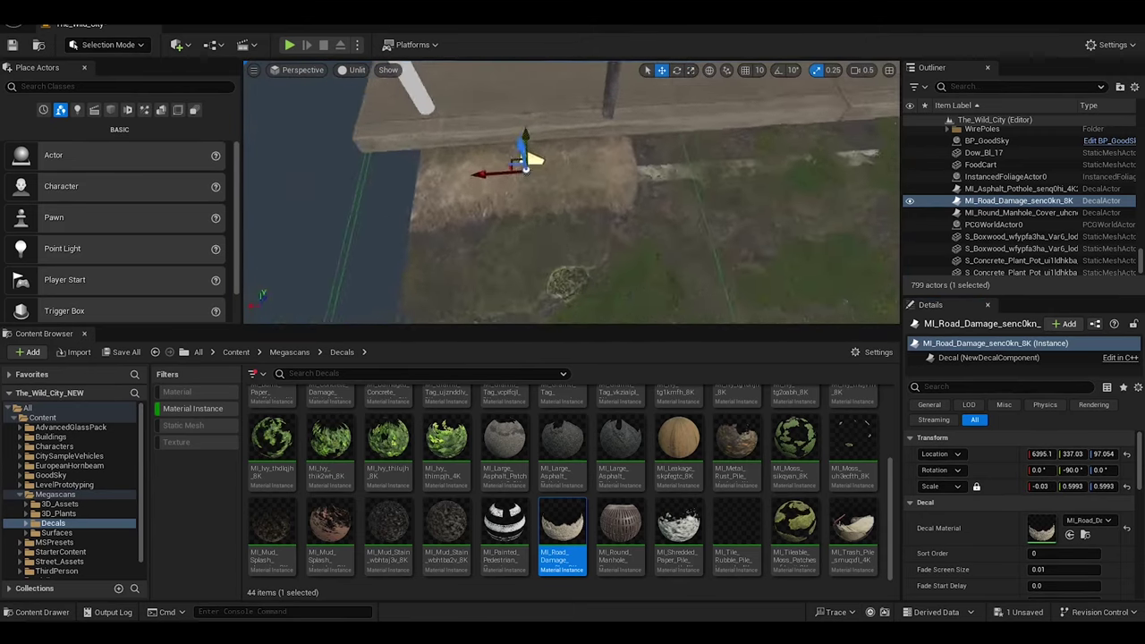
pyautogui.click(505, 529)
pyautogui.scroll(3, 357, 528)
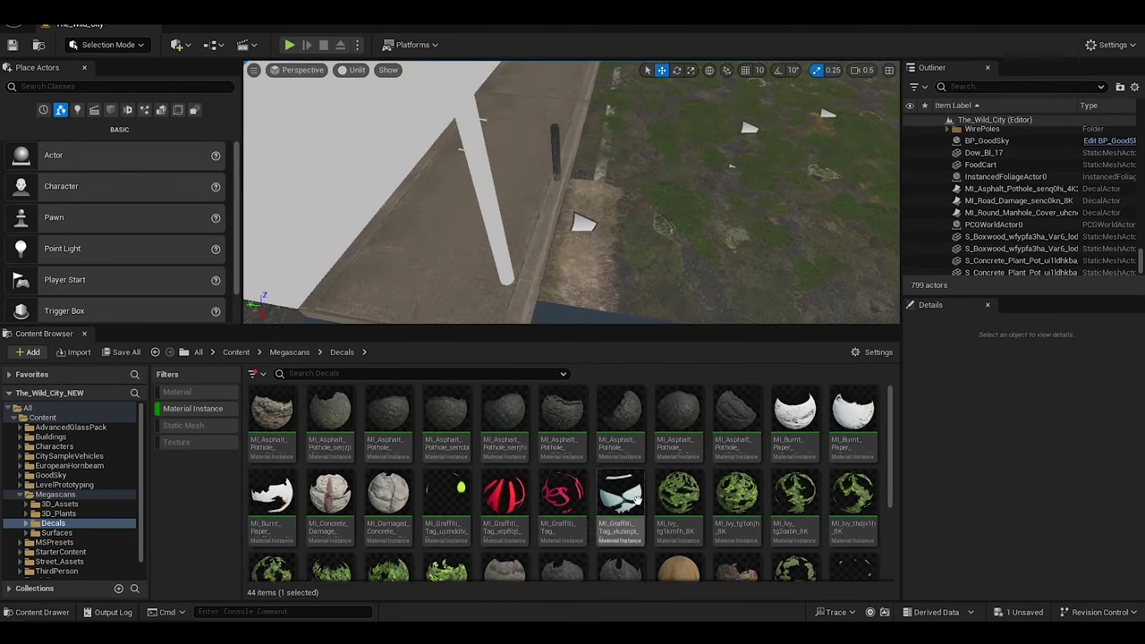
pyautogui.scroll(-3, 886, 521)
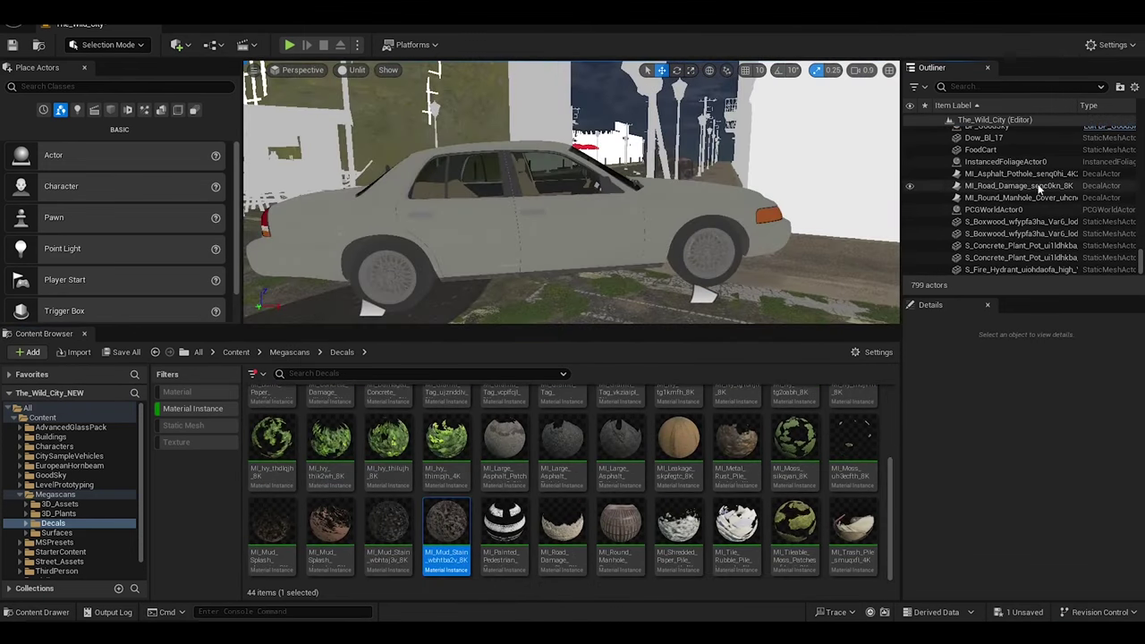
# Group the four boxwood and concrete plant pot actors into a new Outliner folder
pyautogui.click(1021, 258)
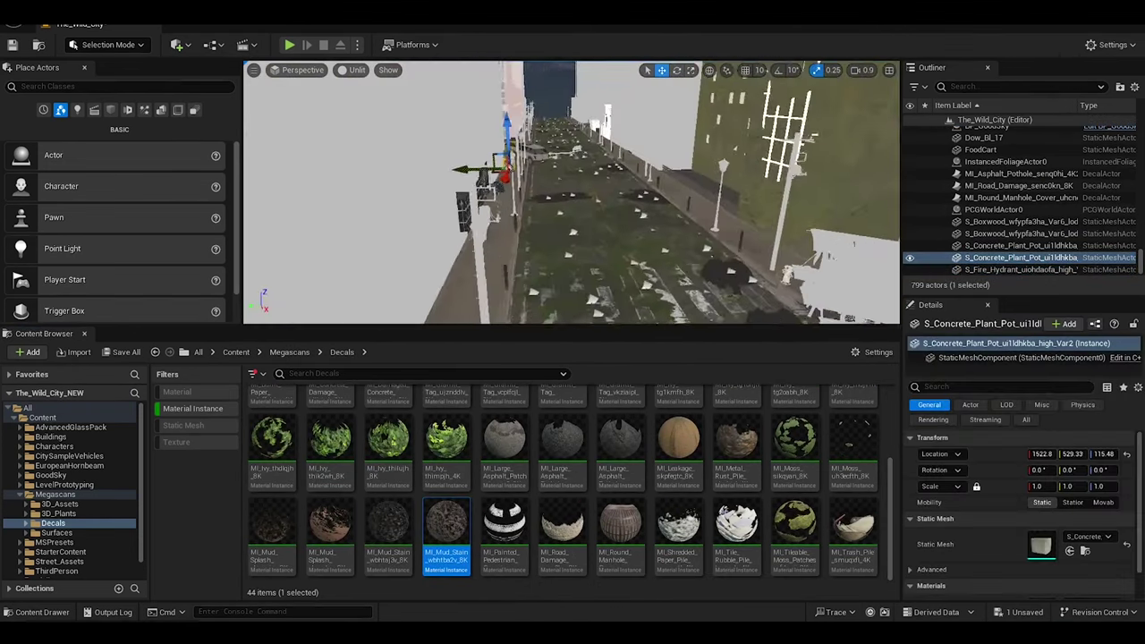
pyautogui.keyDown('shift'); pyautogui.click(1021, 221); pyautogui.keyUp('shift')
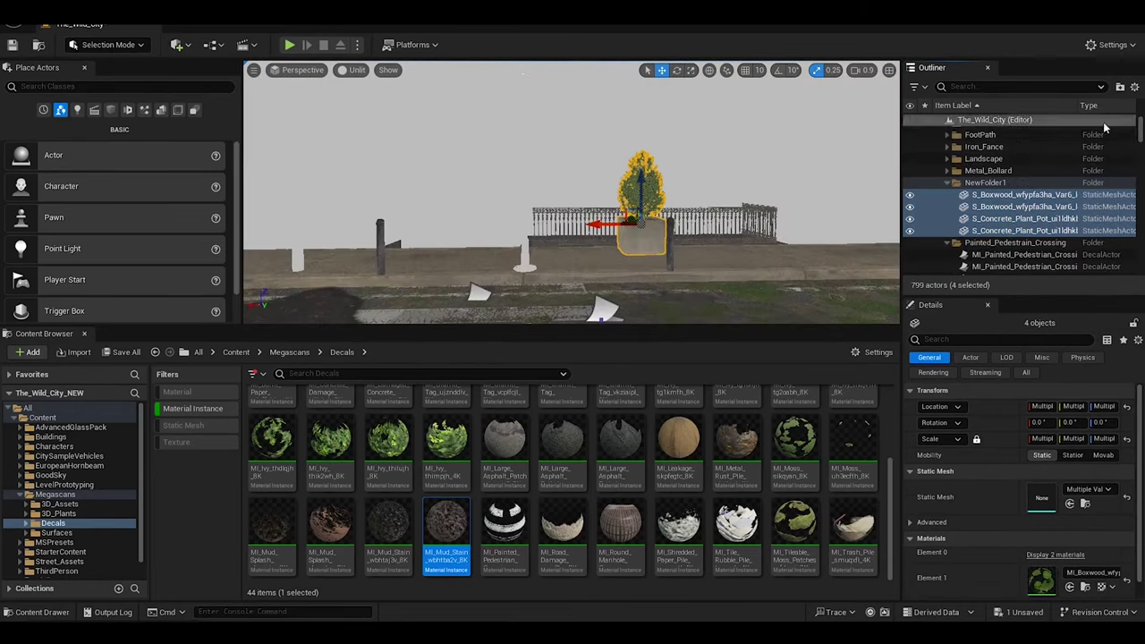
pyautogui.click(1121, 86)
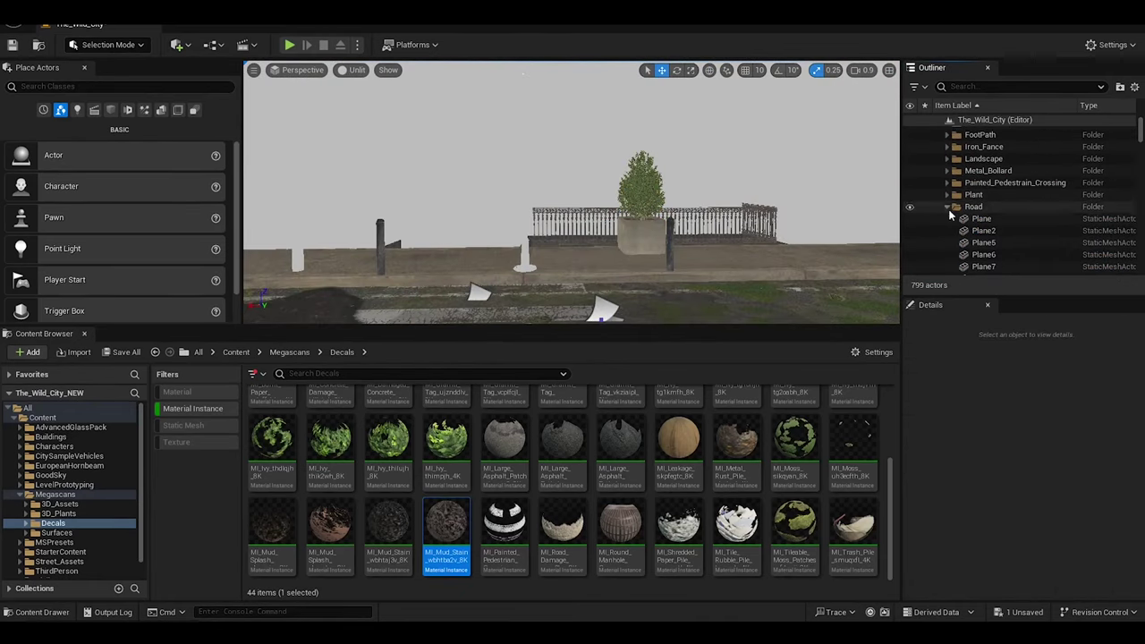
# Move Dow_Bl_17 to the top level and delete the manhole cover and road damage decals
pyautogui.doubleClick(1020, 220)
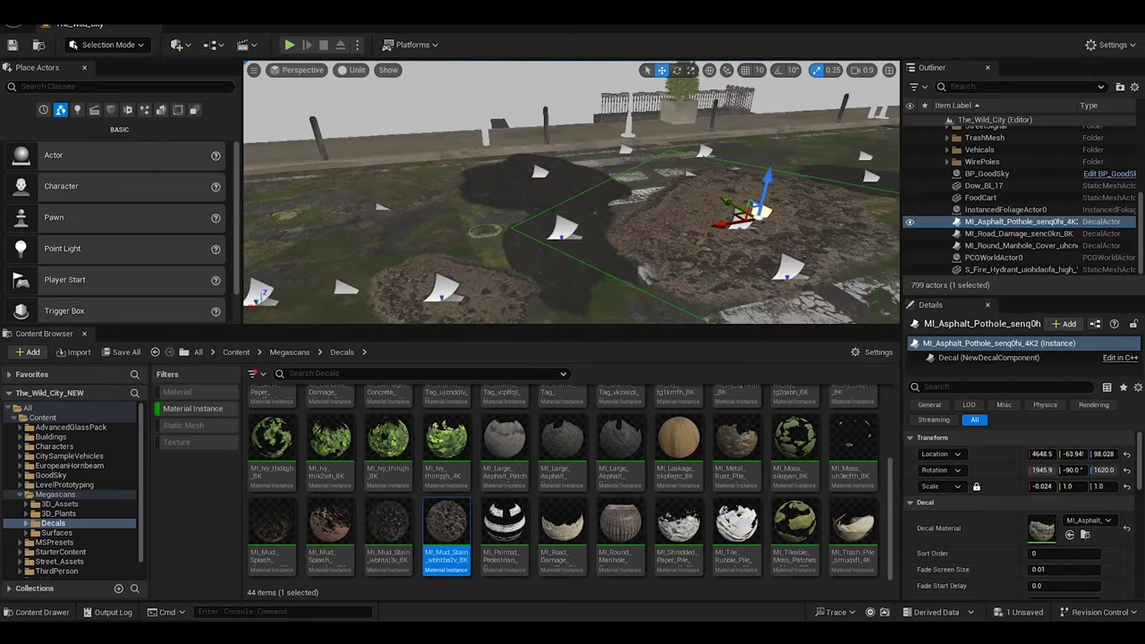
pyautogui.doubleClick(1038, 233)
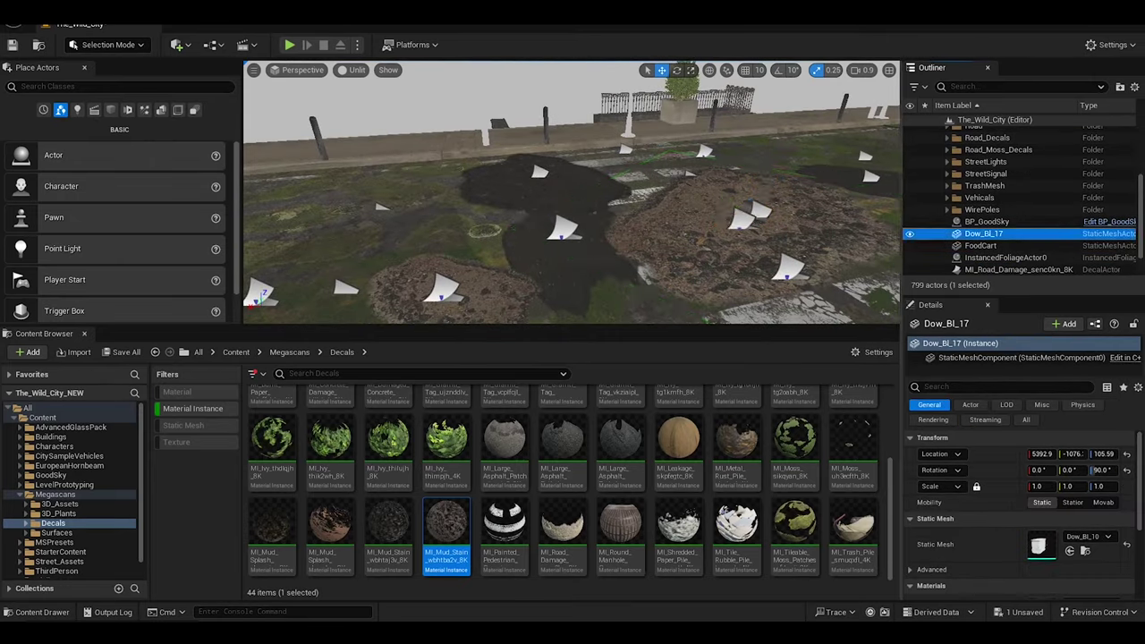
pyautogui.moveTo(1047, 234); pyautogui.dragTo(971, 128)
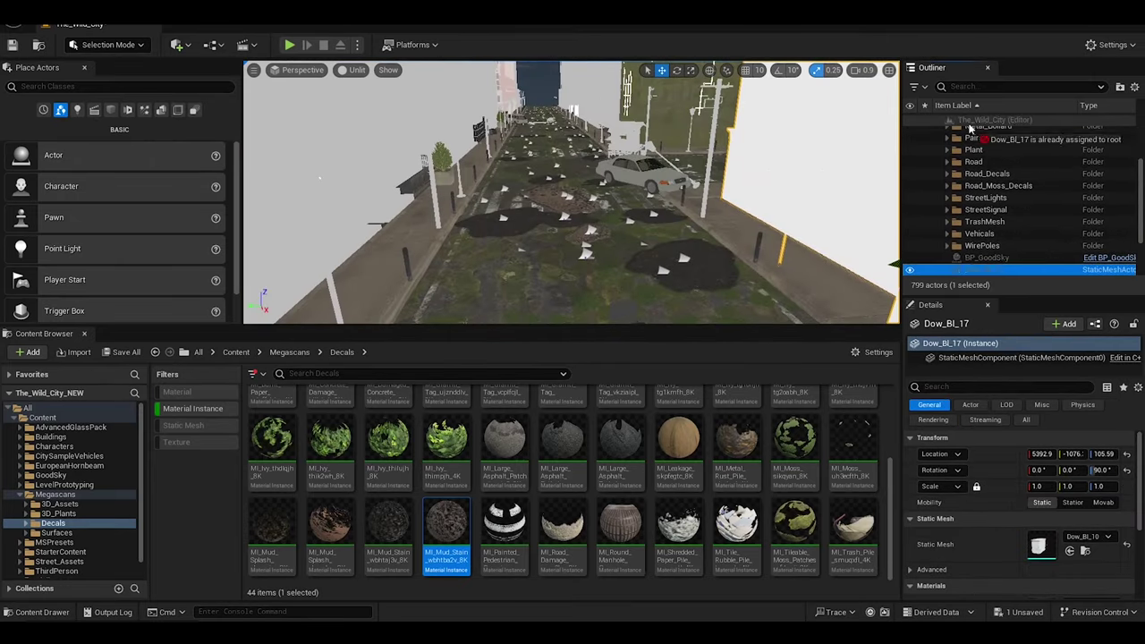
pyautogui.doubleClick(1011, 245)
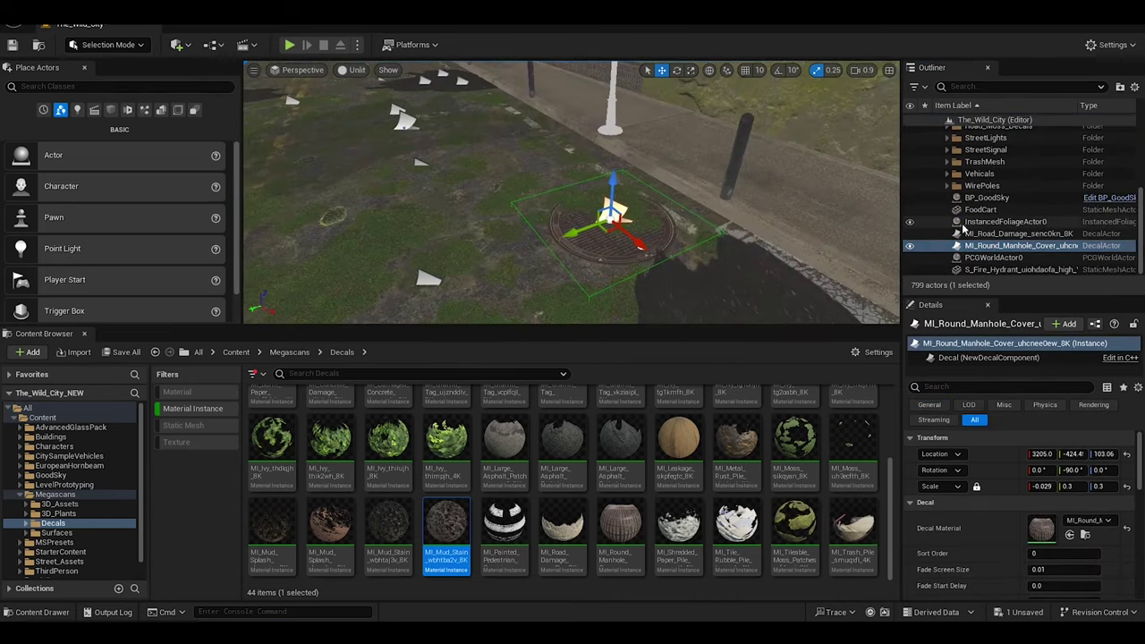
pyautogui.scroll(1, 984, 260)
pyautogui.press('Delete')
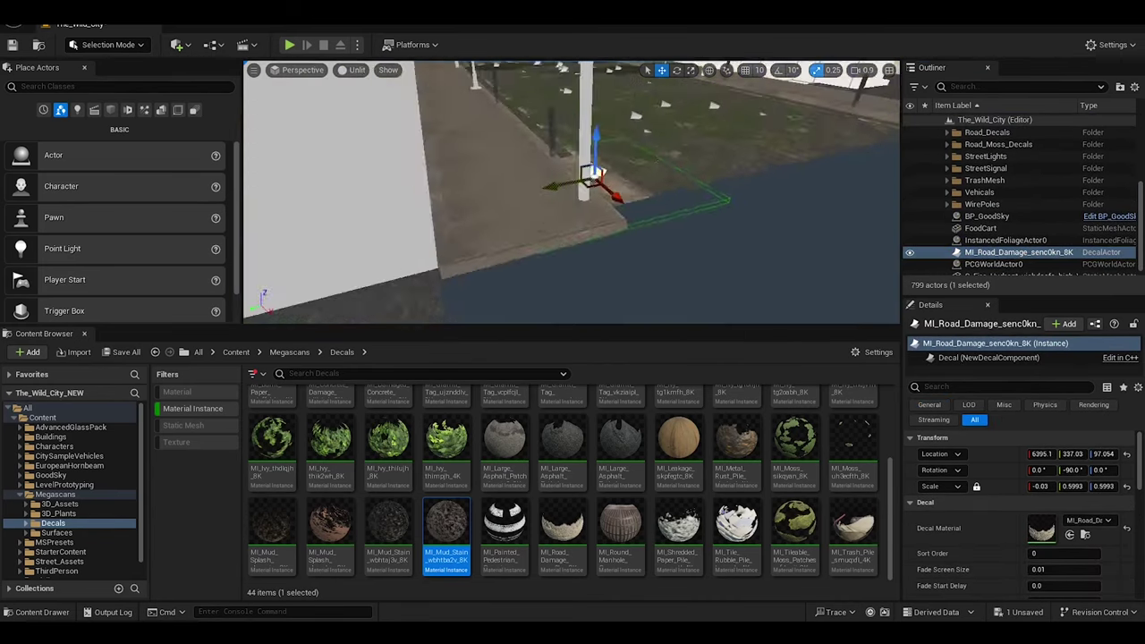
pyautogui.press('Delete')
pyautogui.moveTo(890, 492); pyautogui.dragTo(898, 440)
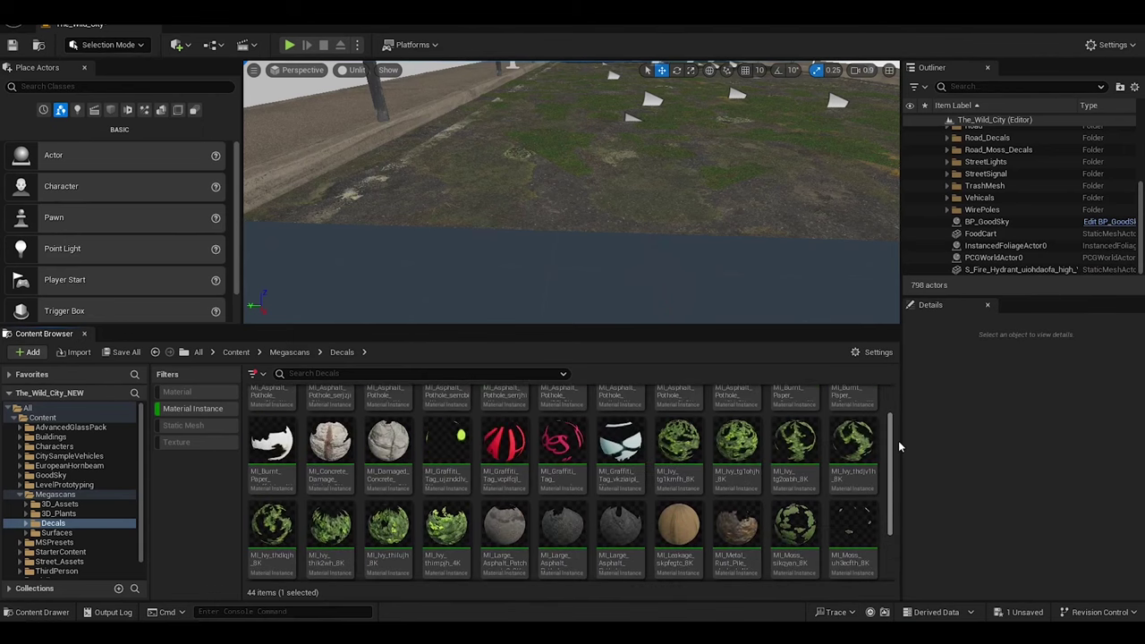
pyautogui.moveTo(573, 192)
pyautogui.mouseDown(button='right')
pyautogui.moveTo(591, 193)
pyautogui.moveTo(572, 224)
pyautogui.mouseUp(button='right')
# Try the graffiti decal and window stains material in the street, then undo the stray actor
pyautogui.click(562, 414)
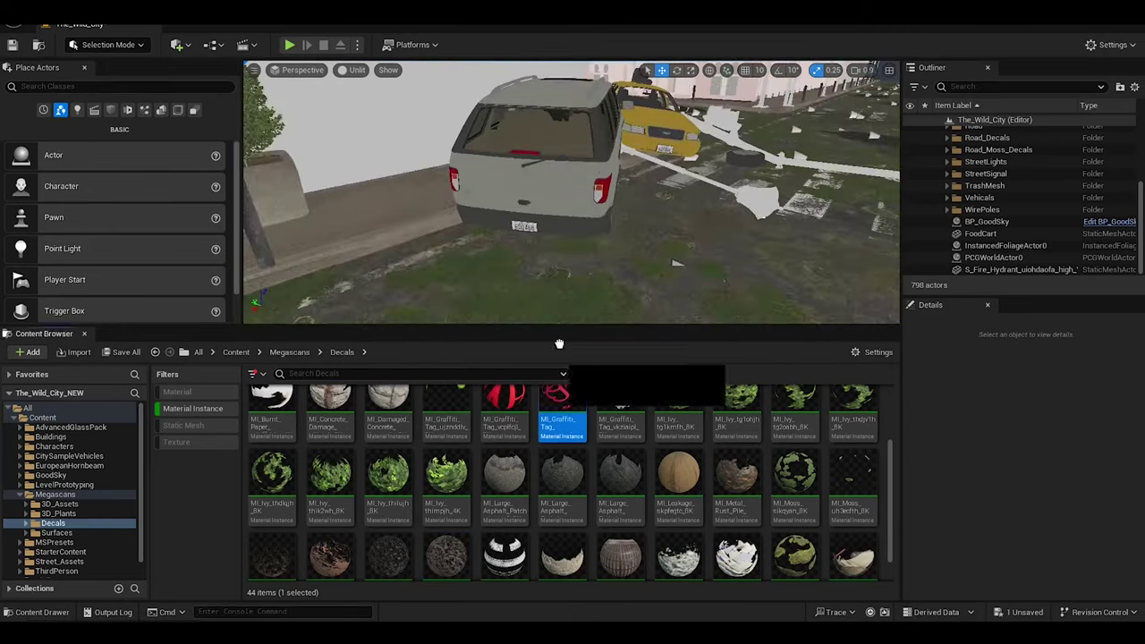
pyautogui.moveTo(562, 413); pyautogui.dragTo(659, 467)
pyautogui.scroll(2, 660, 467)
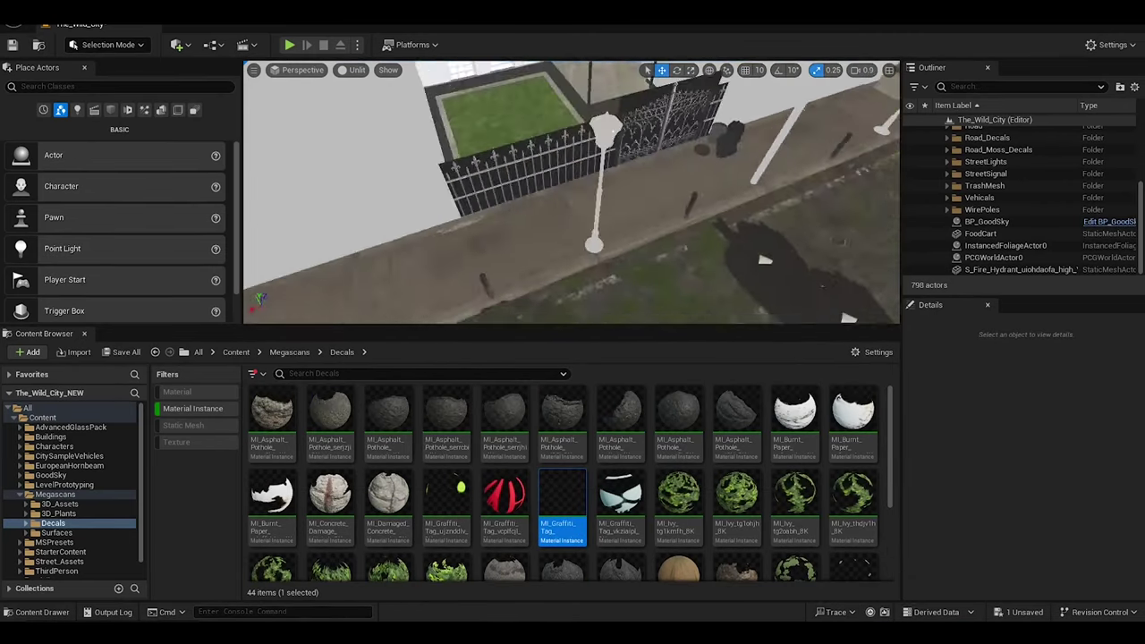
pyautogui.click(56, 533)
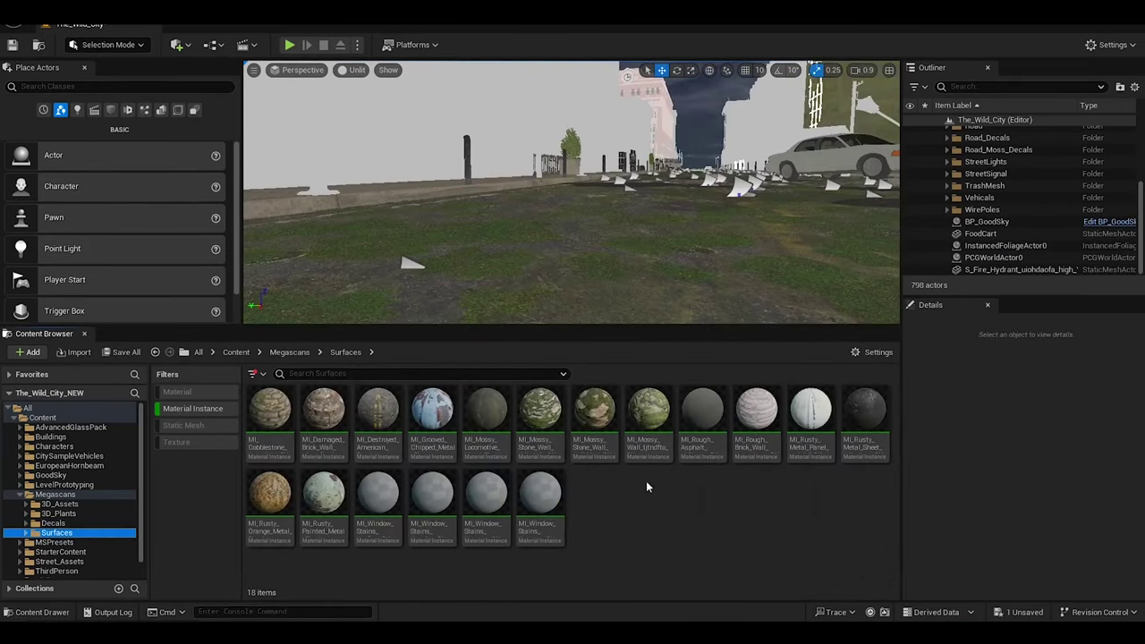
pyautogui.click(540, 497)
pyautogui.moveTo(539, 496); pyautogui.dragTo(542, 271)
pyautogui.moveTo(543, 271); pyautogui.dragTo(544, 251, button='right')
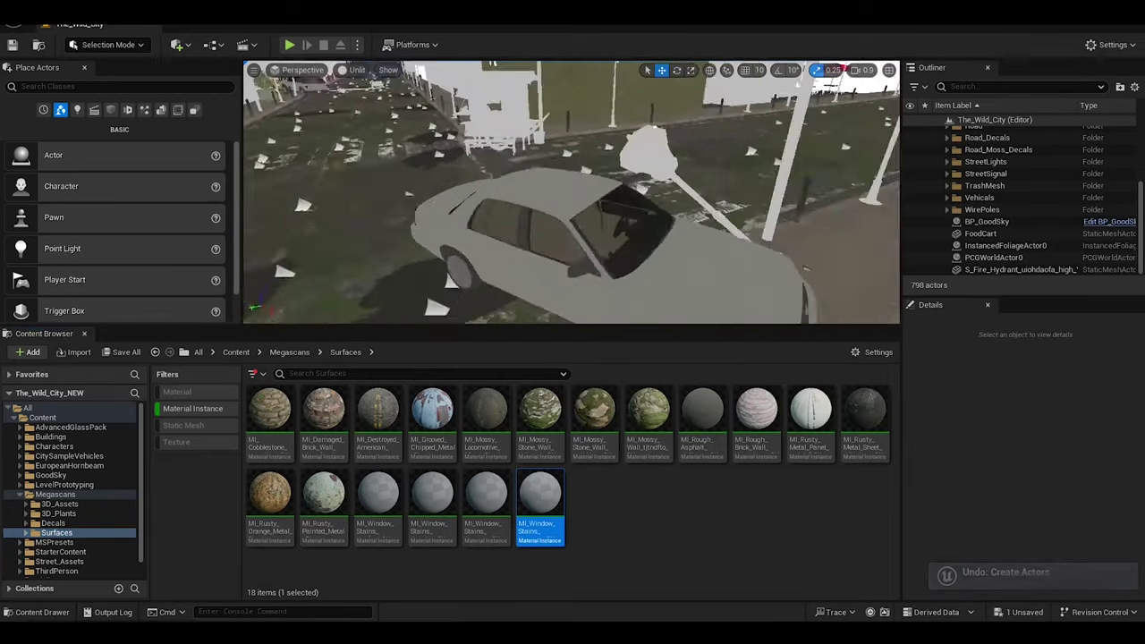
pyautogui.hotkey('alt', 'Left')
pyautogui.scroll(-3, 889, 445)
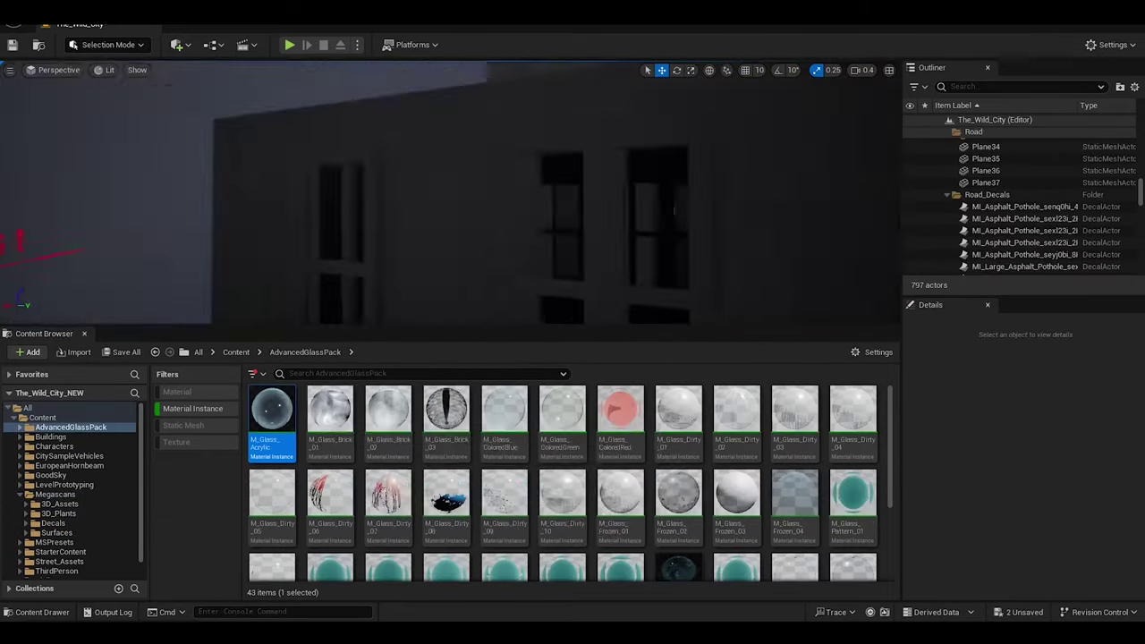
# Try the M_Glass_Brick_01 material, then open the Megascans Surfaces folder
pyautogui.moveTo(330, 414); pyautogui.dragTo(287, 215)
pyautogui.moveTo(286, 215); pyautogui.dragTo(448, 223, button='right')
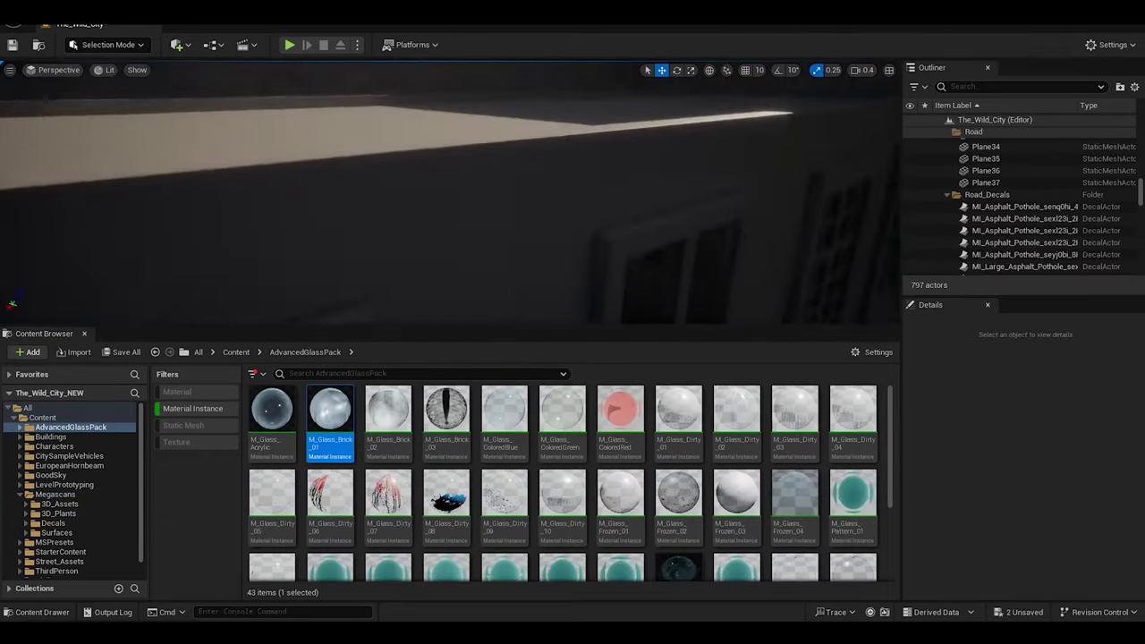
pyautogui.scroll(-3, 889, 462)
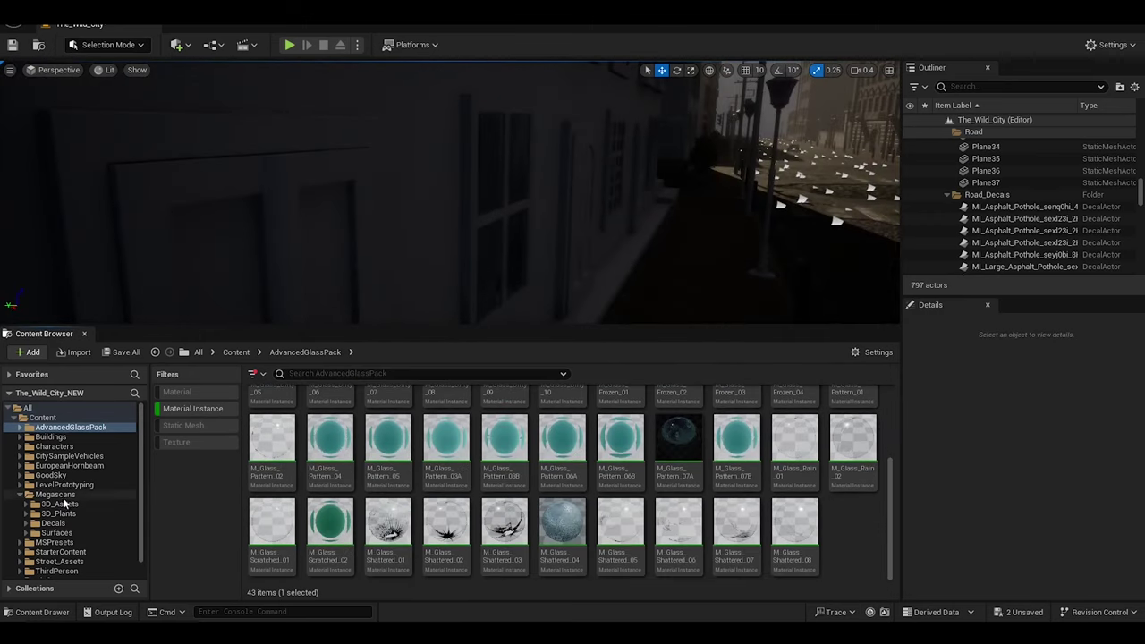
pyautogui.click(59, 514)
pyautogui.click(59, 504)
pyautogui.click(57, 533)
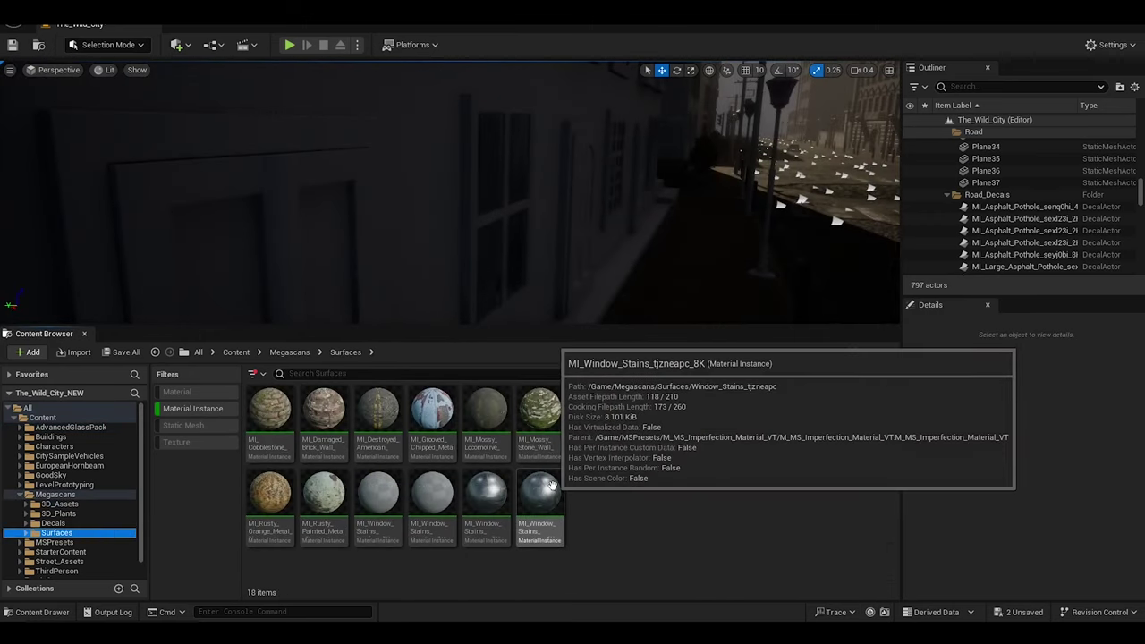
# Set MI_Cobblestone's tiling to 10 × 10 with a 0.25 rotation angle
pyautogui.click(269, 410)
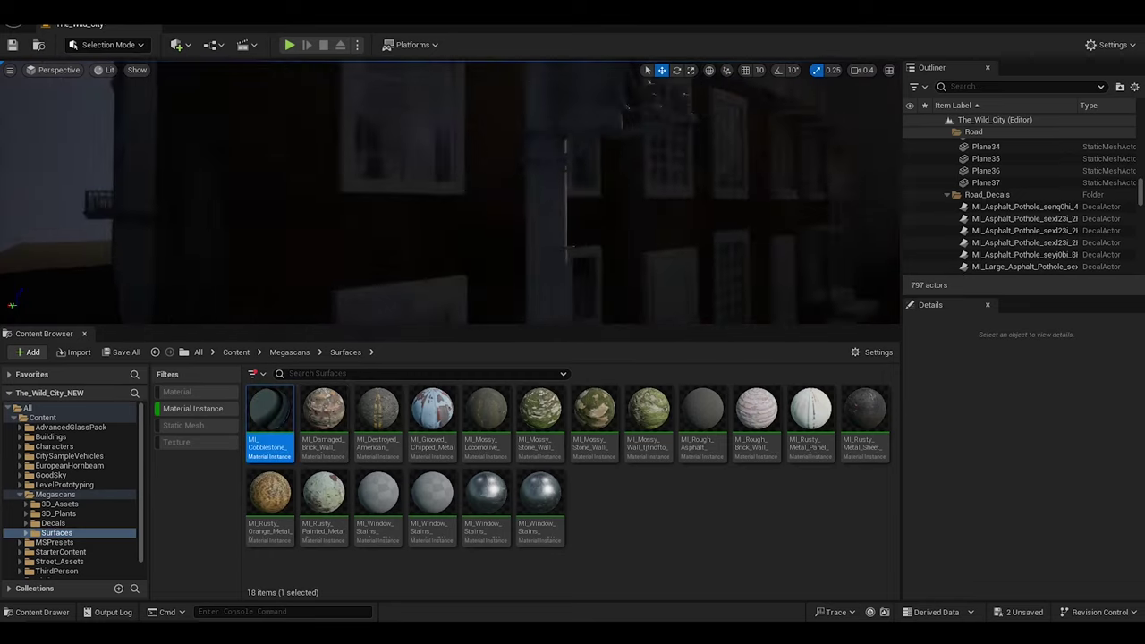
pyautogui.doubleClick(269, 410)
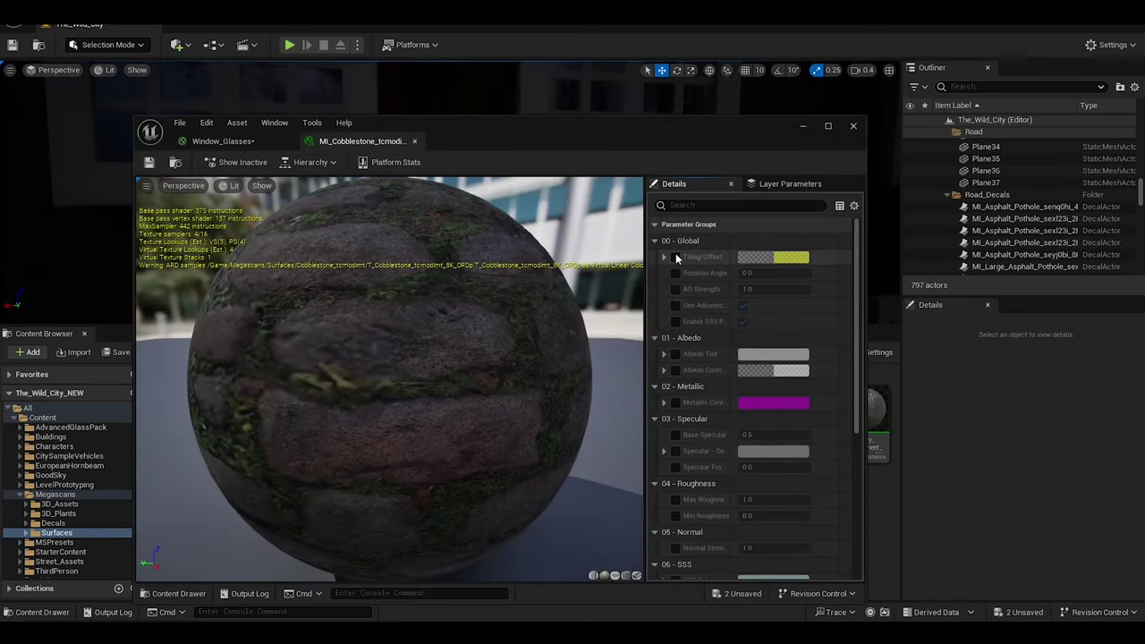
pyautogui.click(663, 260)
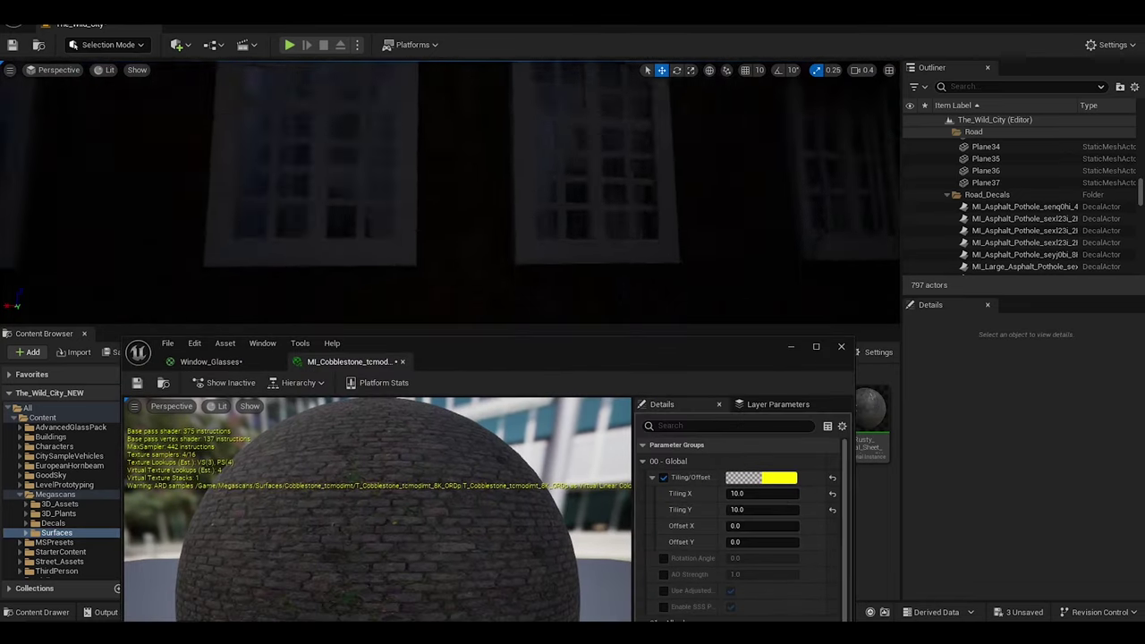
pyautogui.moveTo(536, 244); pyautogui.dragTo(536, 243, button='right')
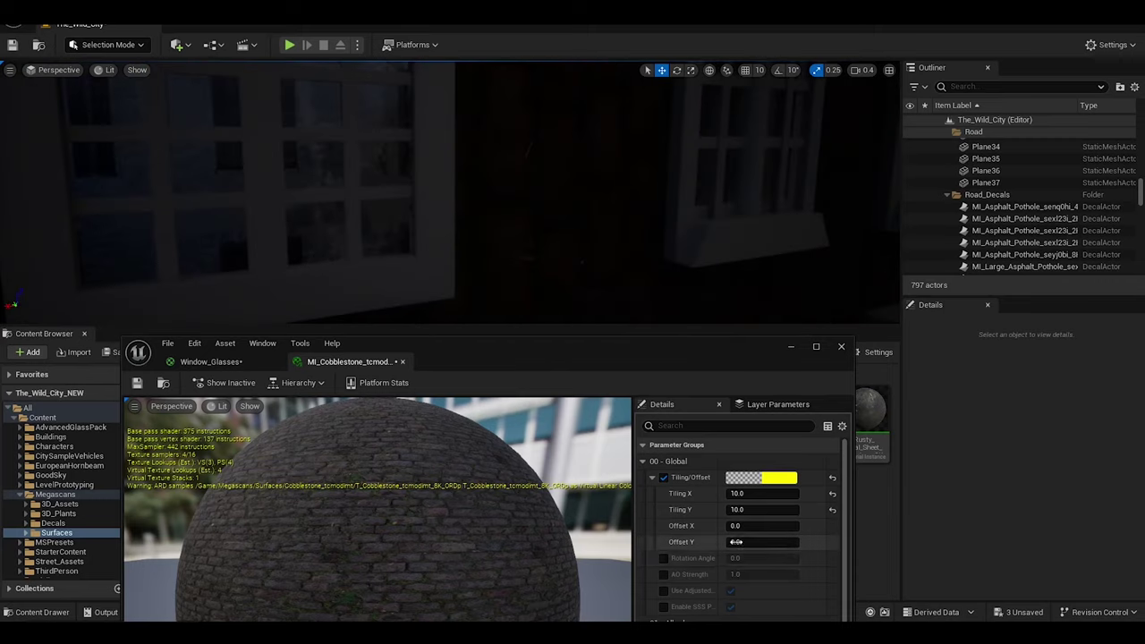
pyautogui.moveTo(736, 559); pyautogui.dragTo(757, 571)
pyautogui.moveTo(373, 187); pyautogui.dragTo(368, 192, button='right')
pyautogui.click(210, 361)
pyautogui.moveTo(376, 345); pyautogui.dragTo(547, 517)
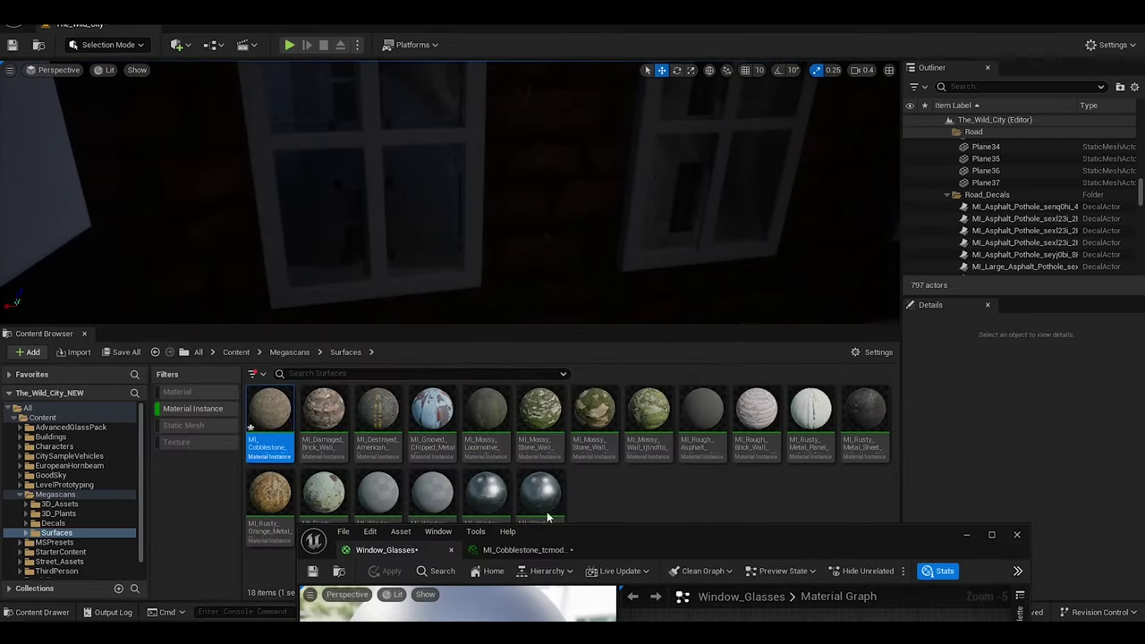
# Scroll Quixel Bridge's local Megascans assets and select the Mossy Stone Wall surface
pyautogui.click(156, 353)
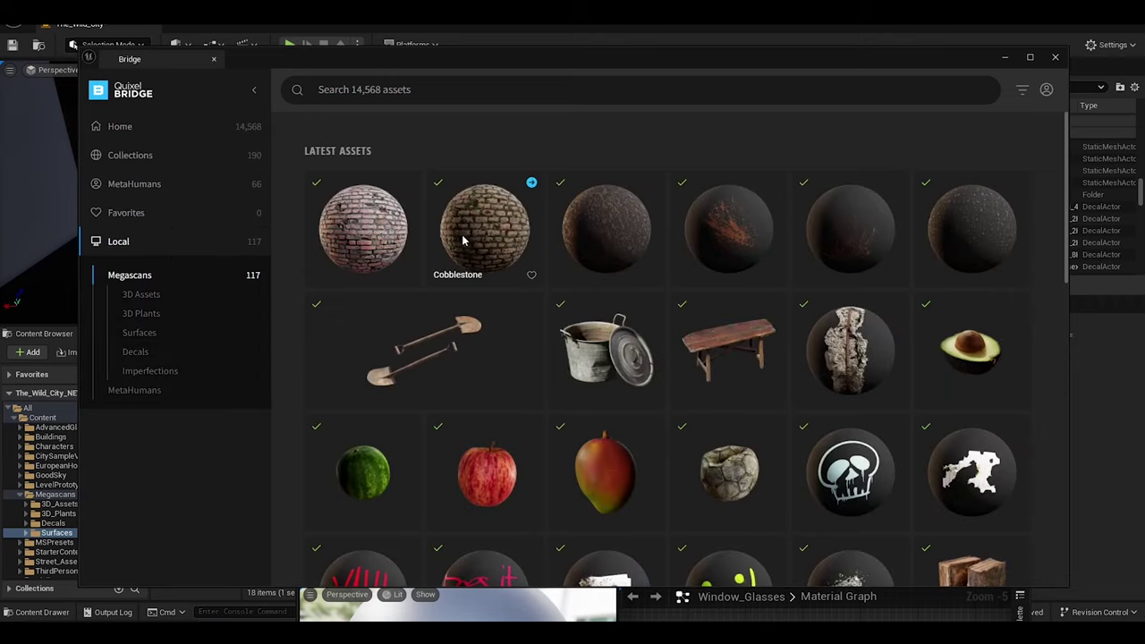
pyautogui.scroll(-1, 878, 262)
pyautogui.scroll(-3, 922, 314)
pyautogui.scroll(-3, 985, 376)
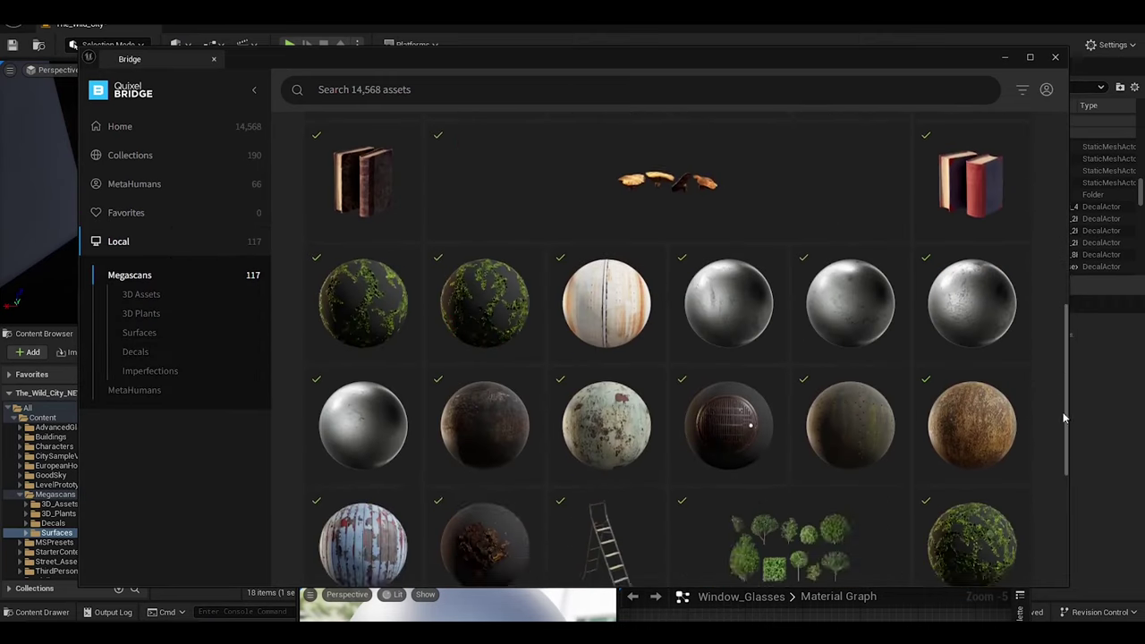
pyautogui.scroll(-3, 1061, 463)
pyautogui.scroll(-3, 1061, 474)
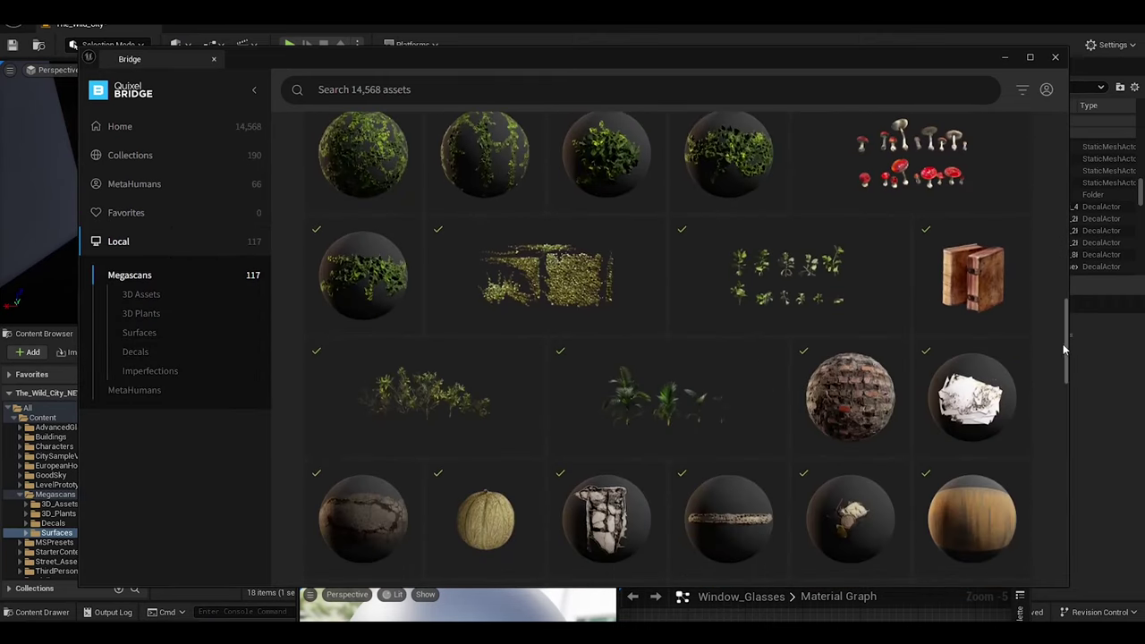
pyautogui.moveTo(1065, 349); pyautogui.dragTo(1051, 441)
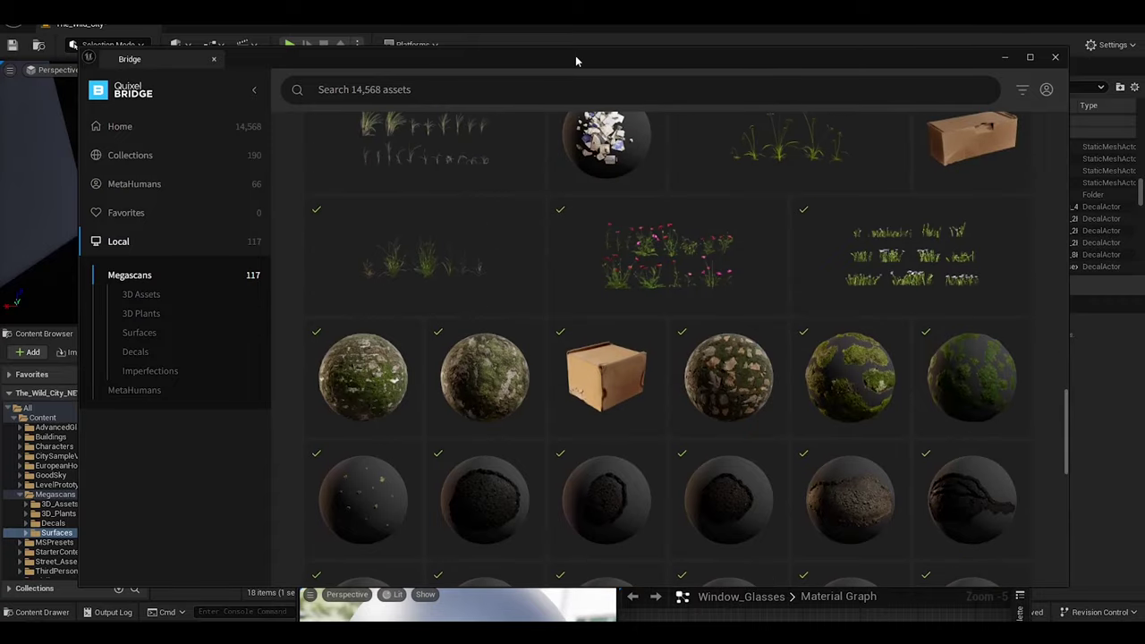
pyautogui.moveTo(576, 61); pyautogui.dragTo(420, 178)
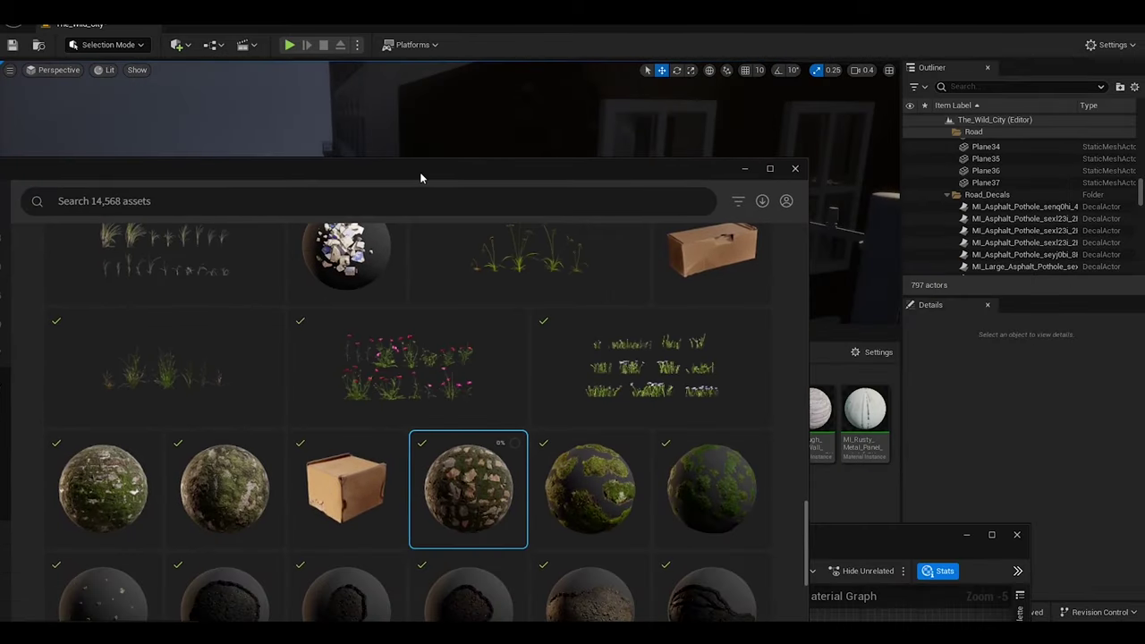
pyautogui.click(670, 414)
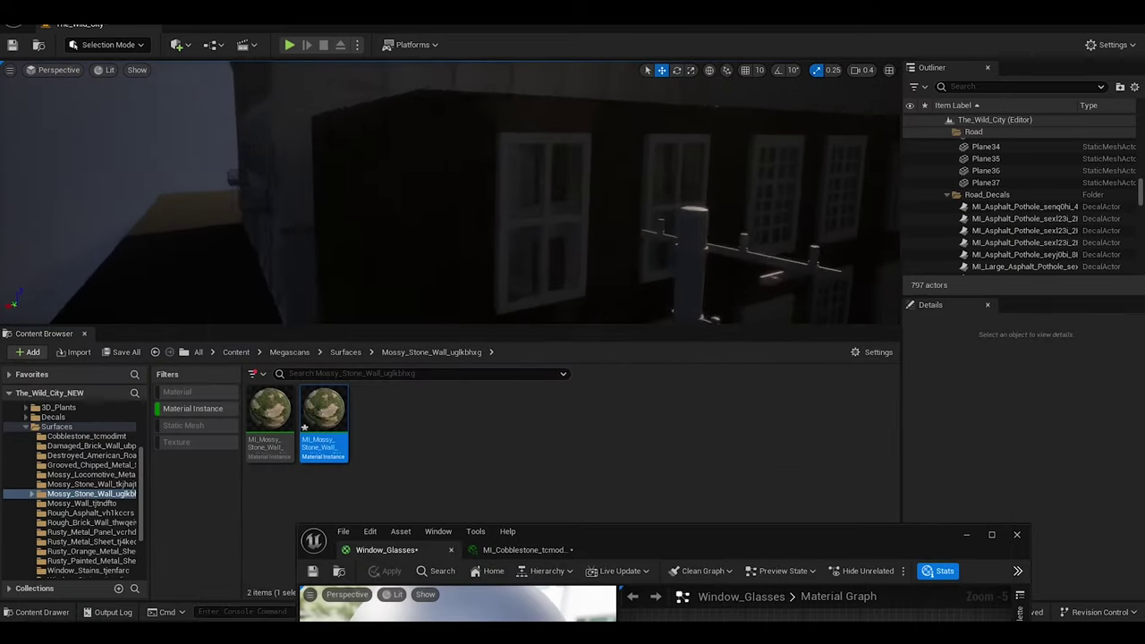
# Set MI_Mossy_Stone_Wall's tiling to 10 and its rotation angle to 0
pyautogui.doubleClick(324, 412)
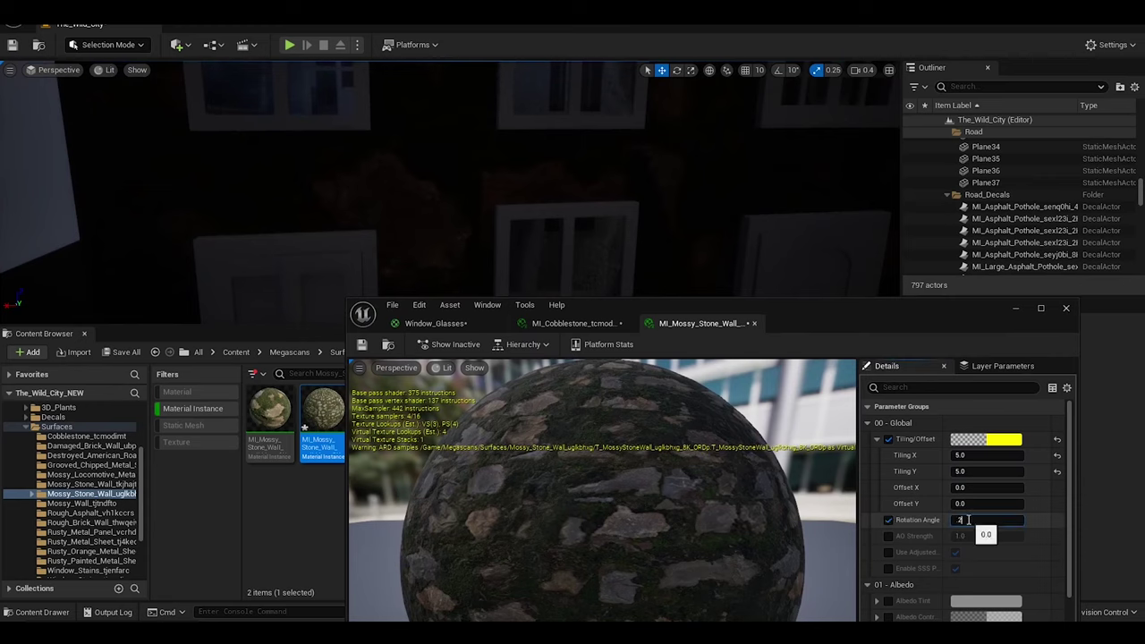
pyautogui.write('5')
pyautogui.press('Return')
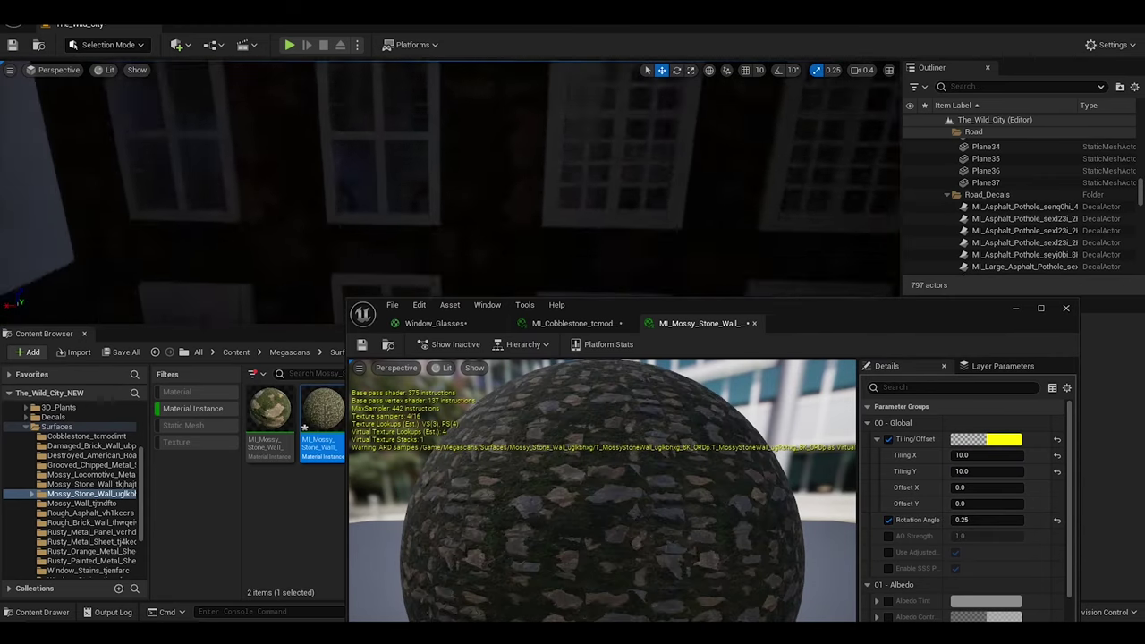
pyautogui.write('20')
pyautogui.press('Return')
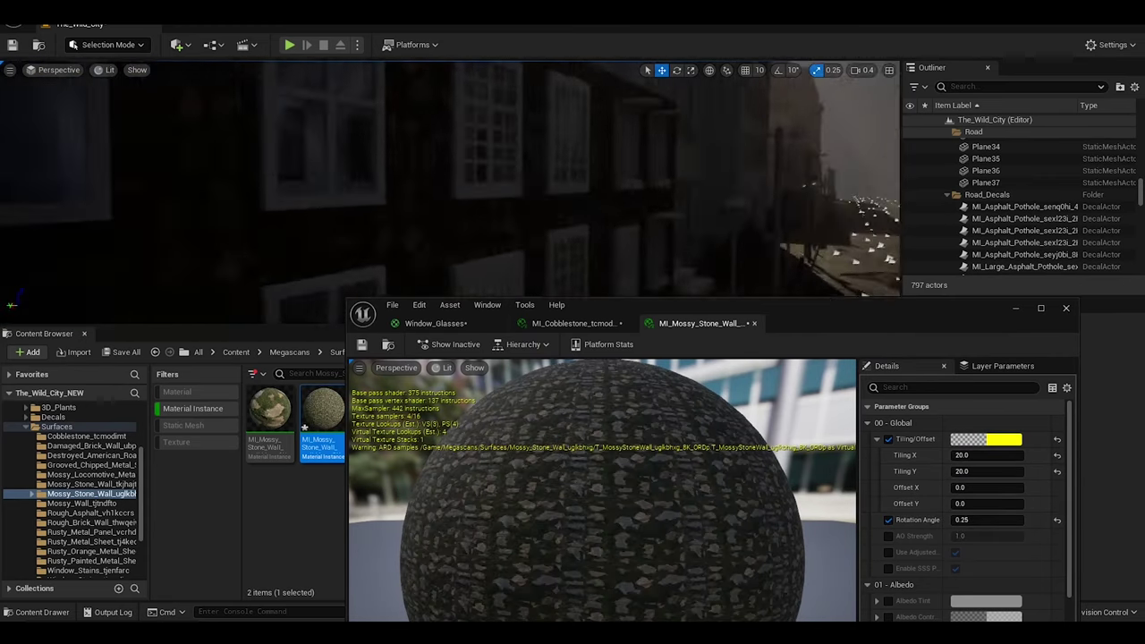
pyautogui.click(950, 519)
pyautogui.write('0')
pyautogui.press('Return')
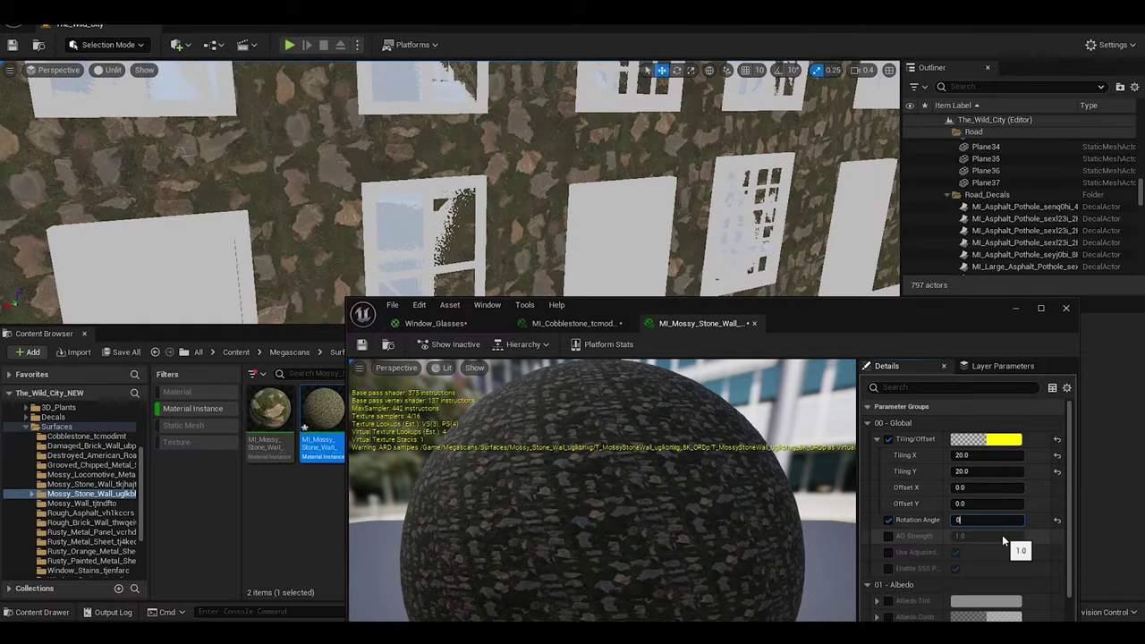
pyautogui.click(964, 456)
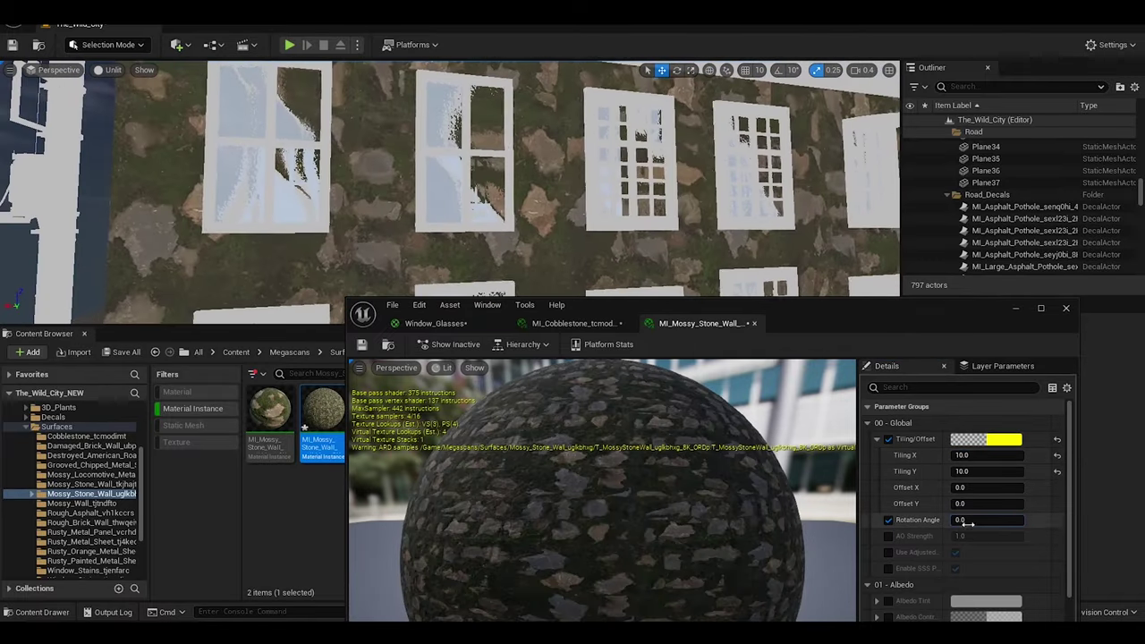
pyautogui.hotkey('ctrl', 'z')
# Switch the viewport from Unlit back to Lit shading
pyautogui.click(108, 70)
pyautogui.click(125, 94)
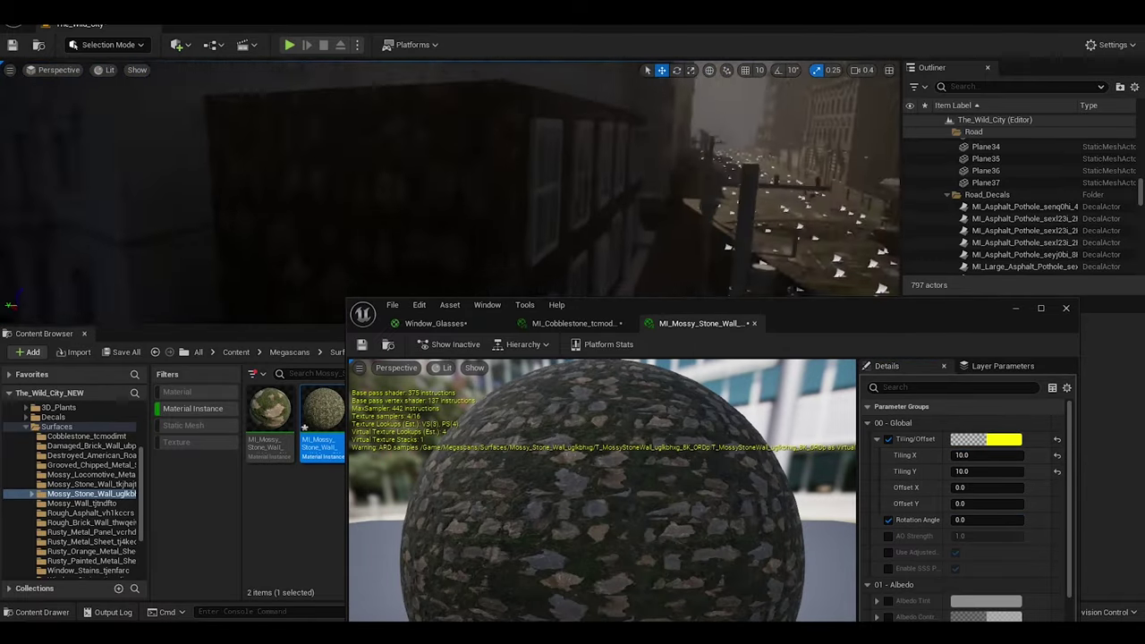
pyautogui.moveTo(589, 307); pyautogui.dragTo(499, 250)
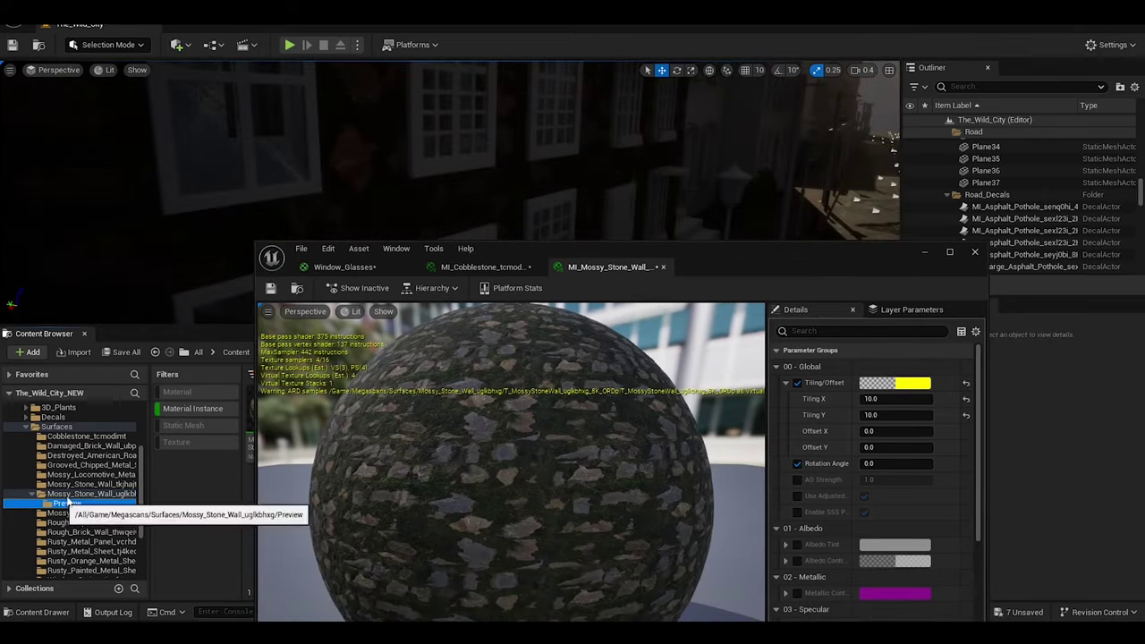
# Select the Megascans Folding Step Ladder and place it on the street
pyautogui.click(68, 504)
pyautogui.click(63, 427)
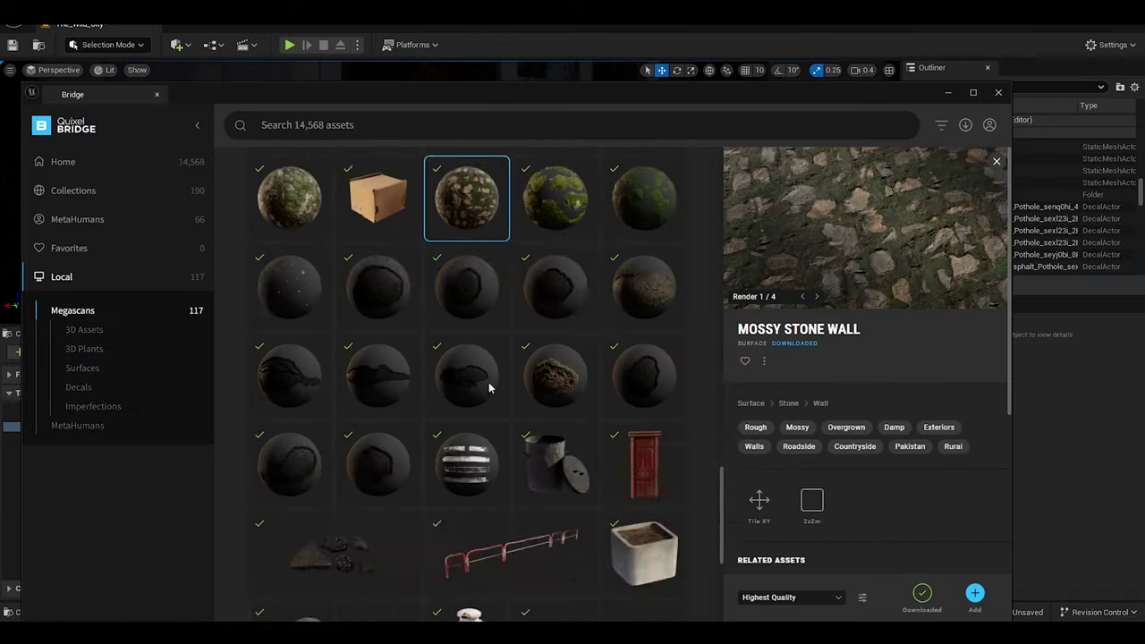
pyautogui.scroll(10, 645, 370)
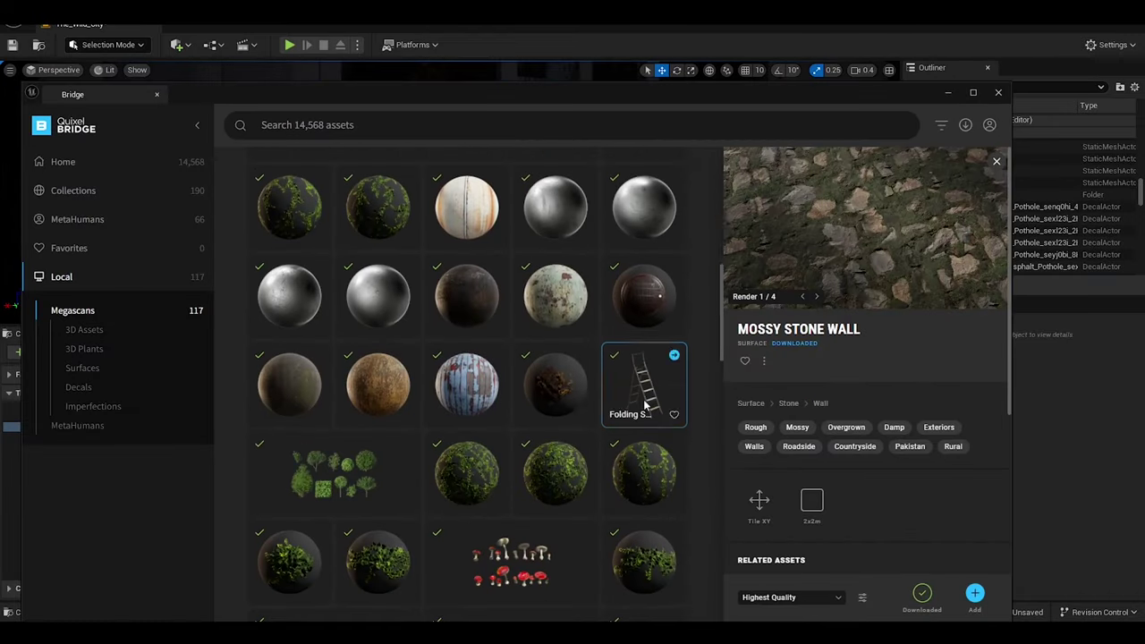
pyautogui.click(652, 377)
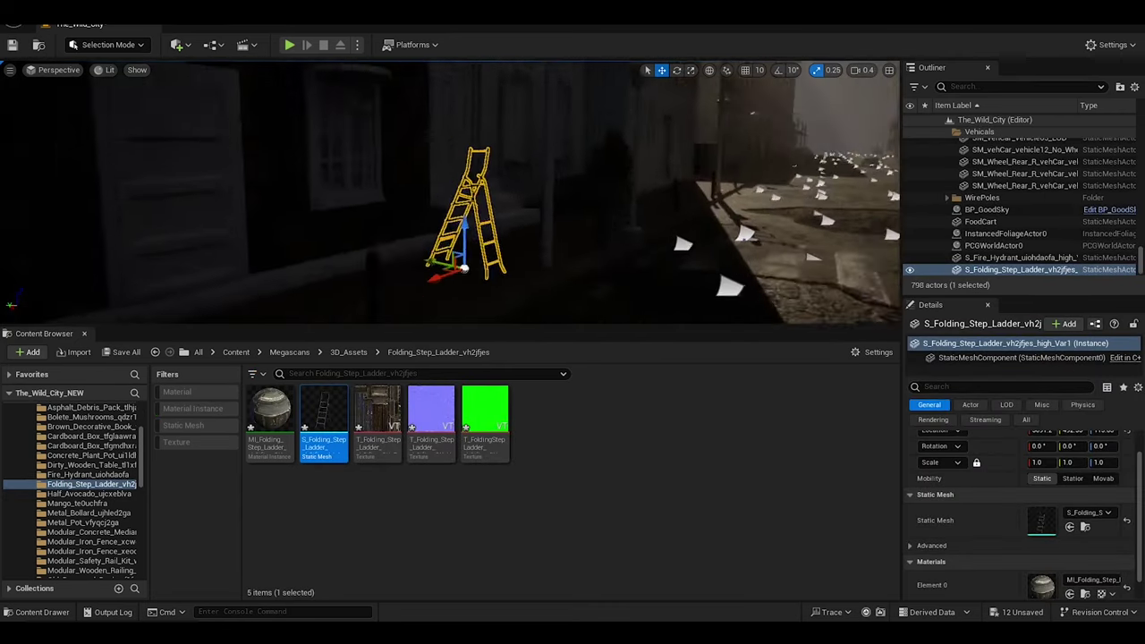
# Fly around the ladder and street, then select the BP_GoodSky sky blueprint
pyautogui.moveTo(713, 212); pyautogui.dragTo(713, 212, button='right')
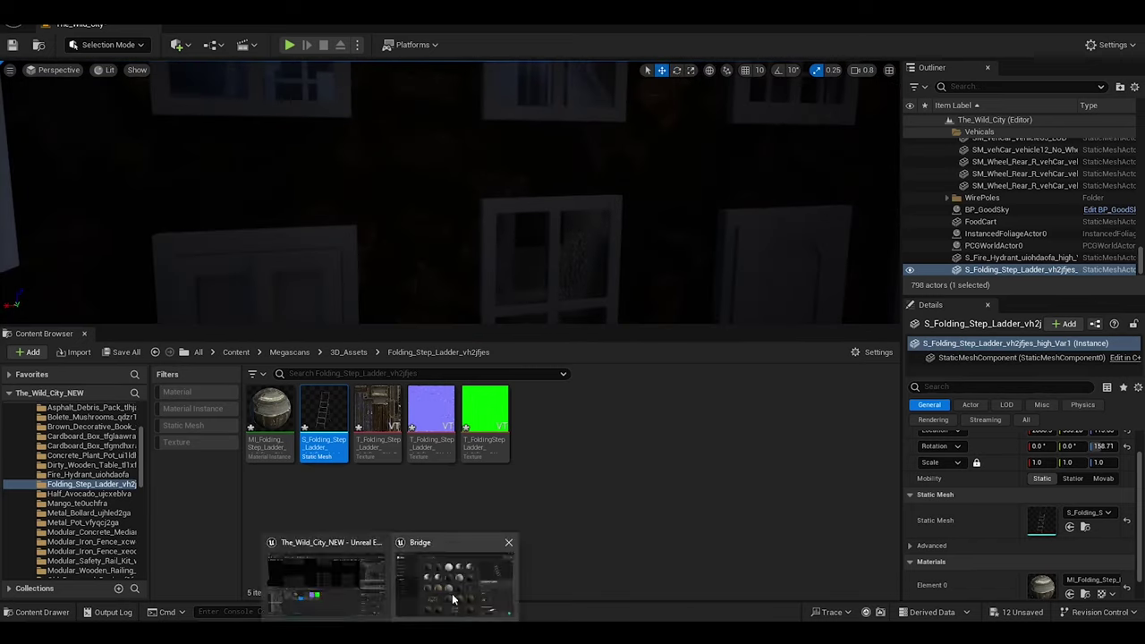
pyautogui.moveTo(465, 224); pyautogui.dragTo(453, 259, button='right')
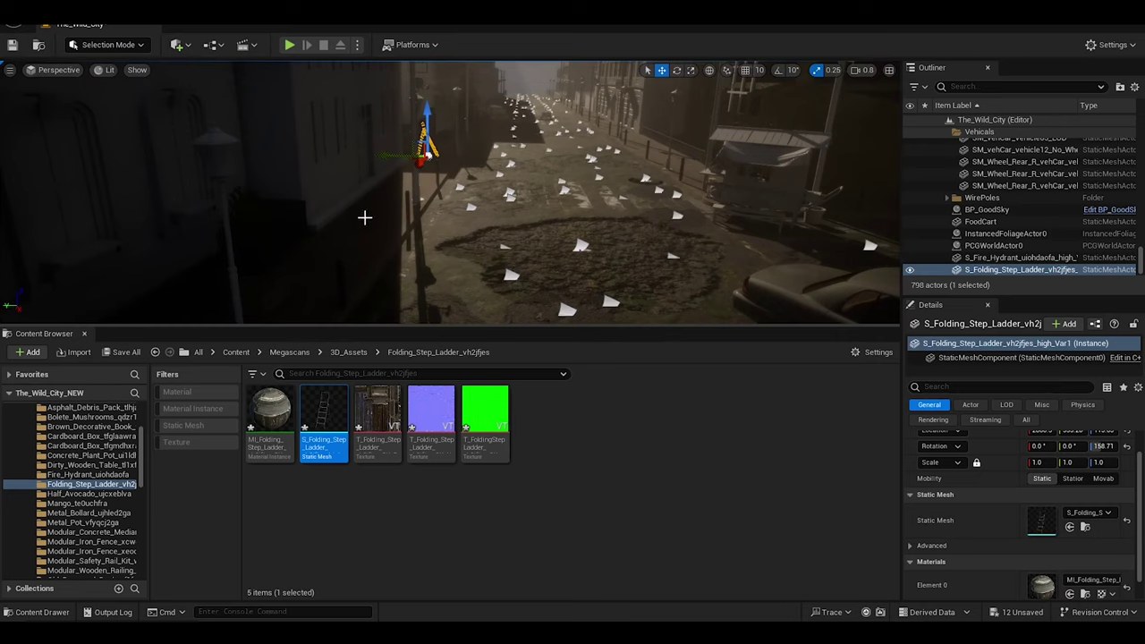
pyautogui.moveTo(364, 218); pyautogui.dragTo(364, 218, button='right')
pyautogui.moveTo(273, 194); pyautogui.dragTo(549, 185, button='right')
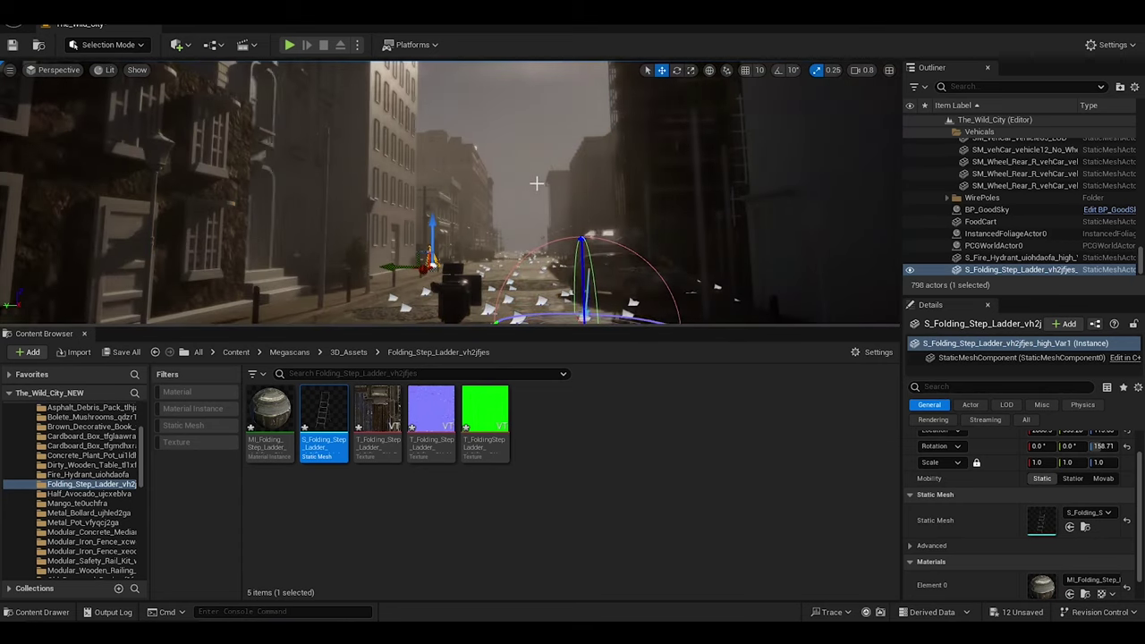
pyautogui.moveTo(533, 86); pyautogui.dragTo(608, 173, button='right')
pyautogui.click(609, 174)
pyautogui.moveTo(451, 192); pyautogui.dragTo(452, 192, button='right')
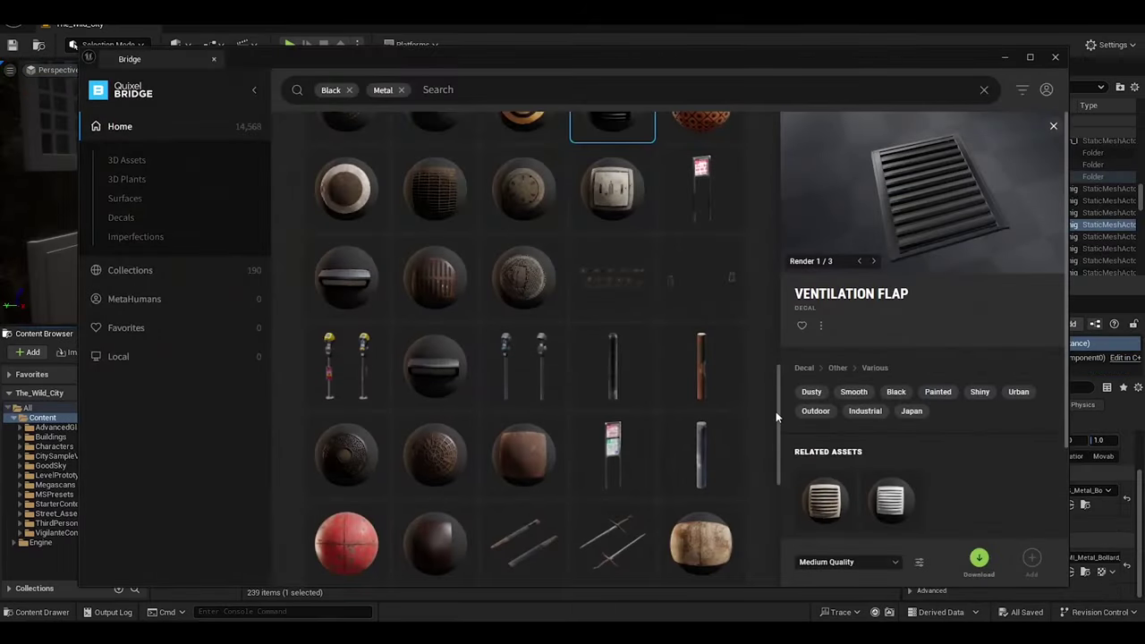
# Download Scratched Painted Steel at Highest Quality and add it to the project
pyautogui.moveTo(776, 412)
pyautogui.mouseDown()
pyautogui.moveTo(774, 521)
pyautogui.moveTo(775, 443)
pyautogui.mouseUp()
pyautogui.click(612, 395)
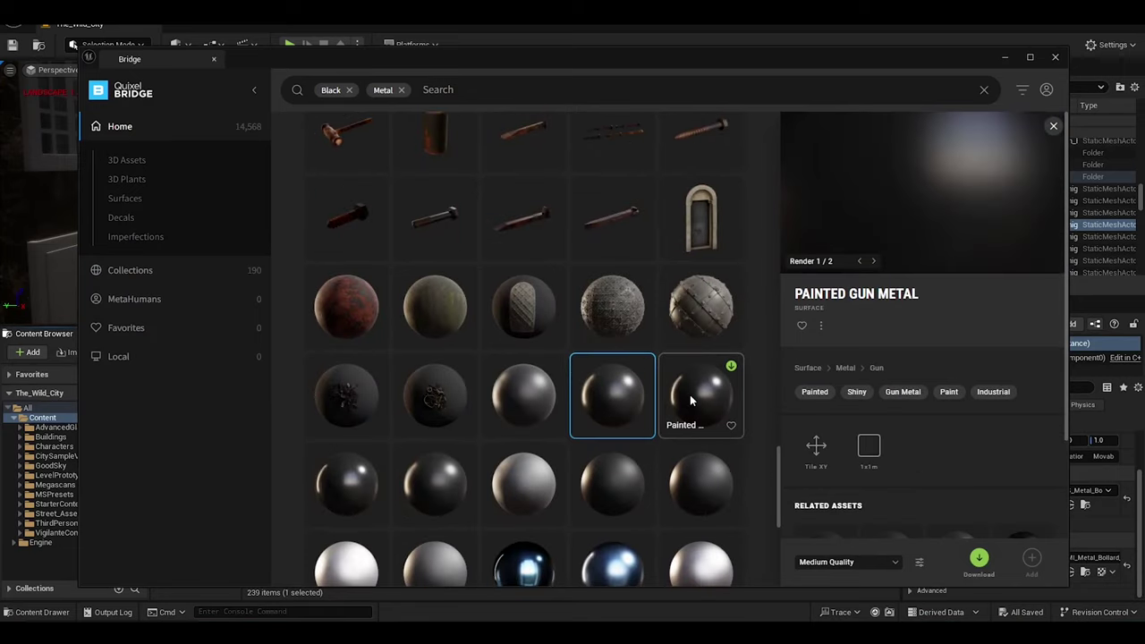
pyautogui.click(690, 395)
pyautogui.scroll(-5, 626, 376)
pyautogui.scroll(-5, 626, 376)
pyautogui.click(612, 355)
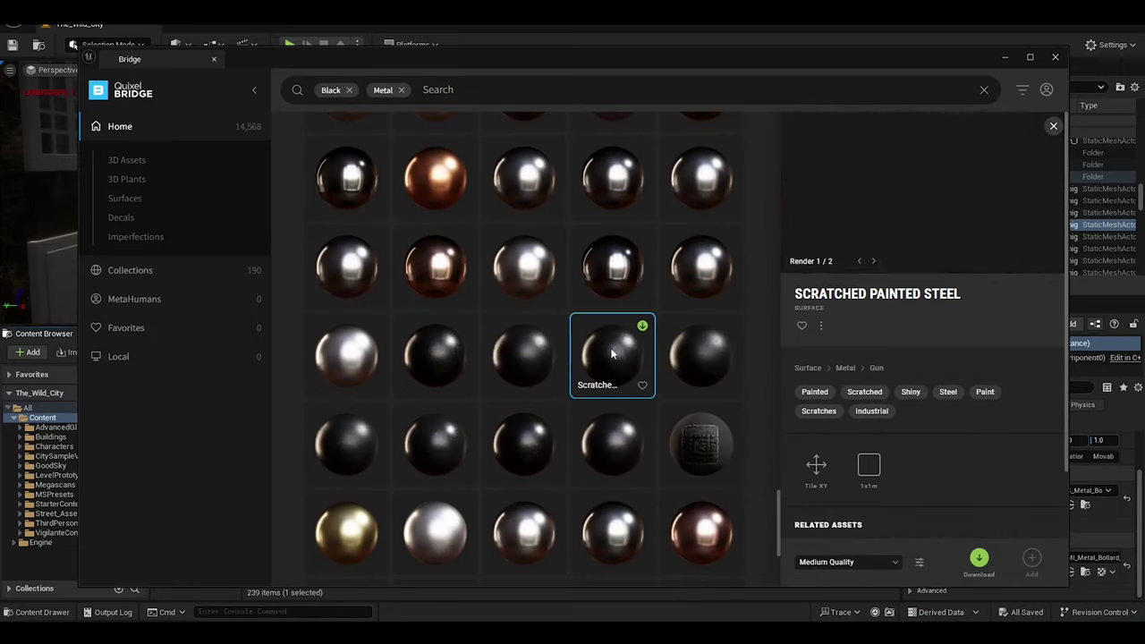
pyautogui.click(523, 356)
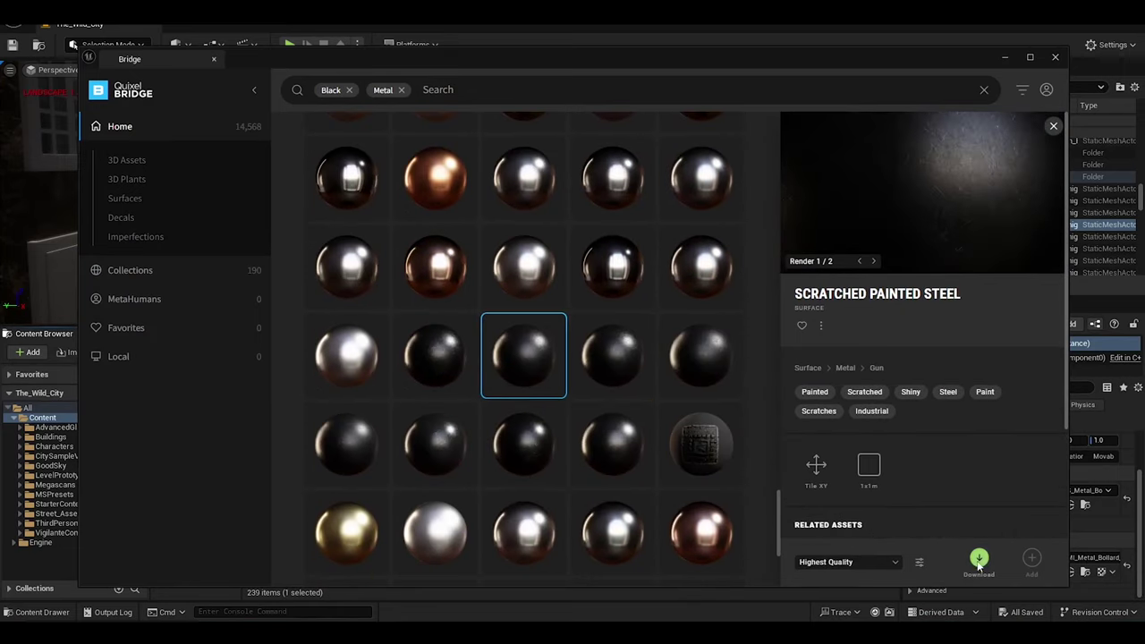
pyautogui.scroll(-2, 753, 529)
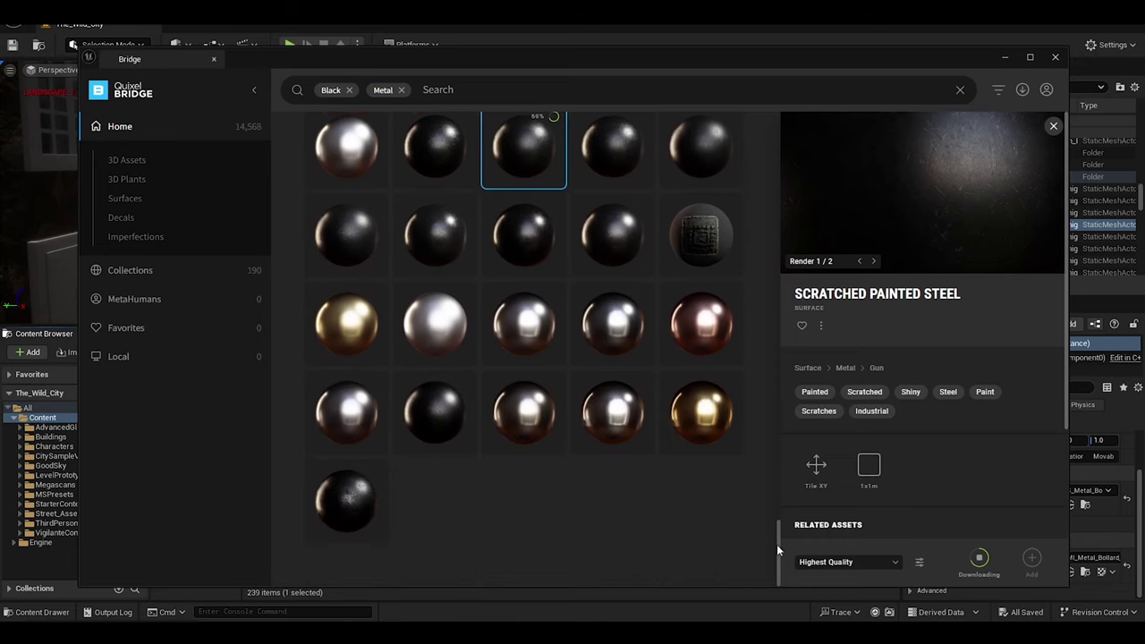
pyautogui.click(368, 492)
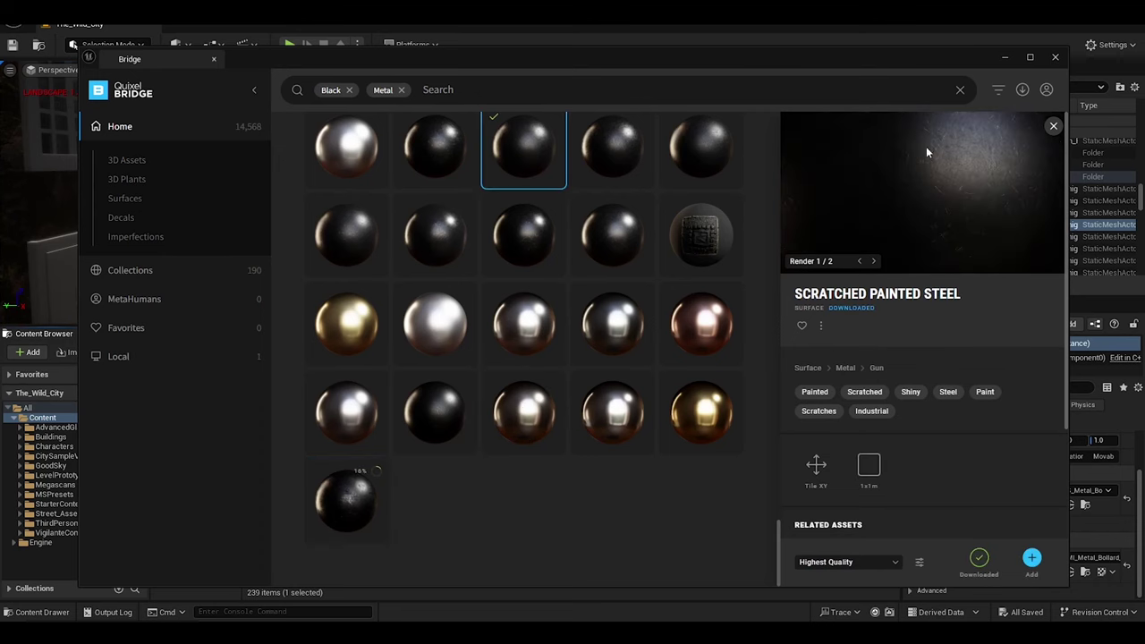
pyautogui.click(1005, 59)
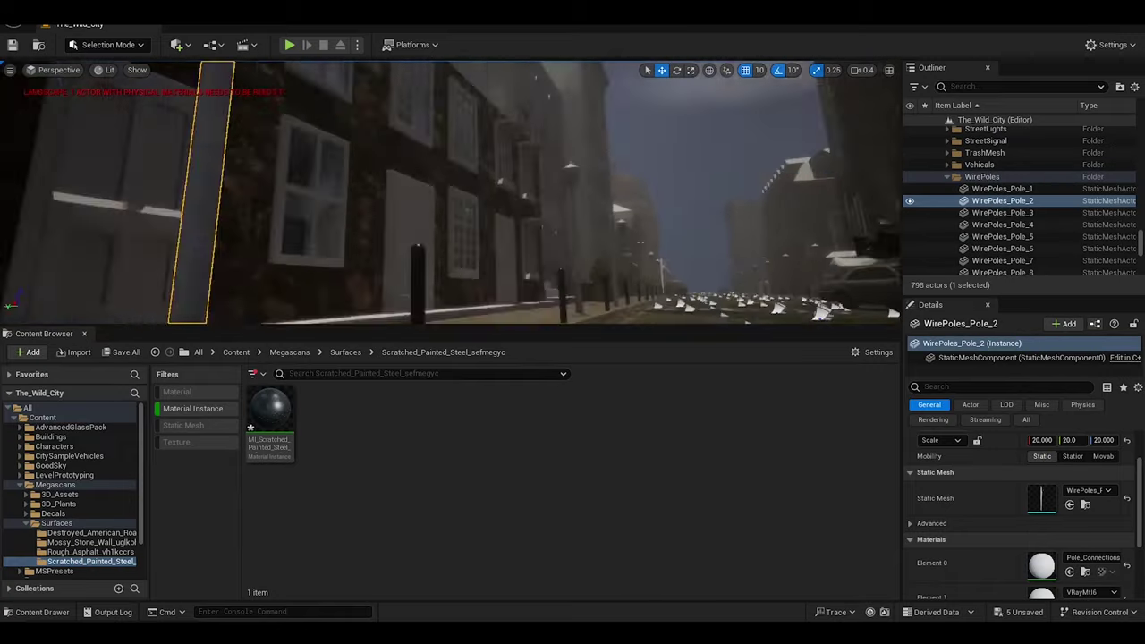
# Drag MI_Scratched_Painted_Steel into the scene and undo an accidentally created actor
pyautogui.click(269, 425)
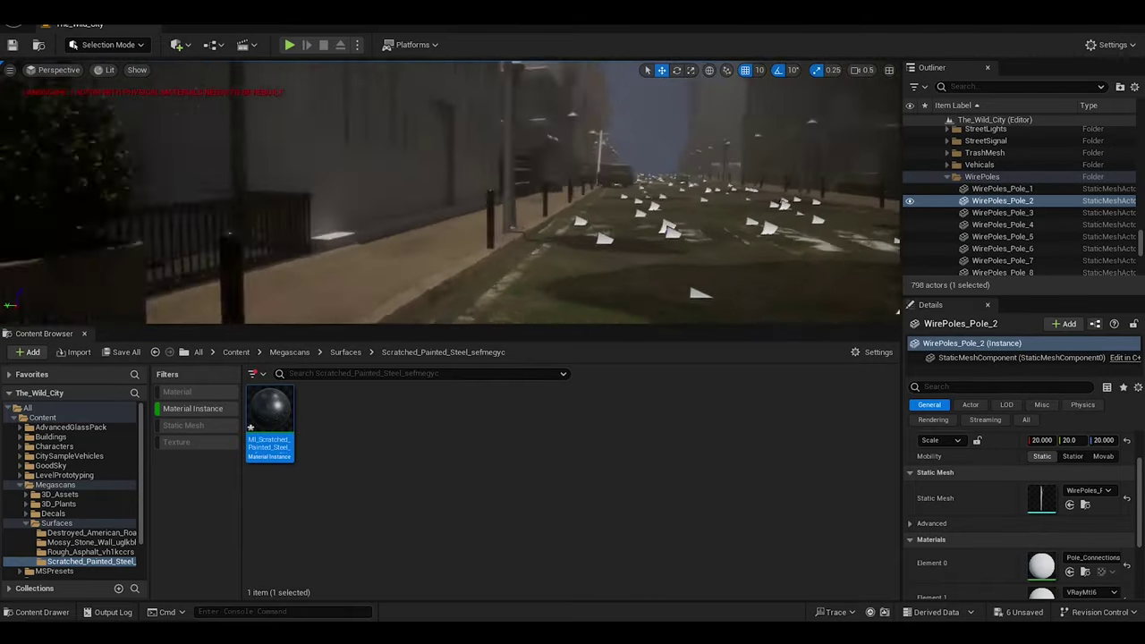
pyautogui.moveTo(269, 420); pyautogui.dragTo(465, 179)
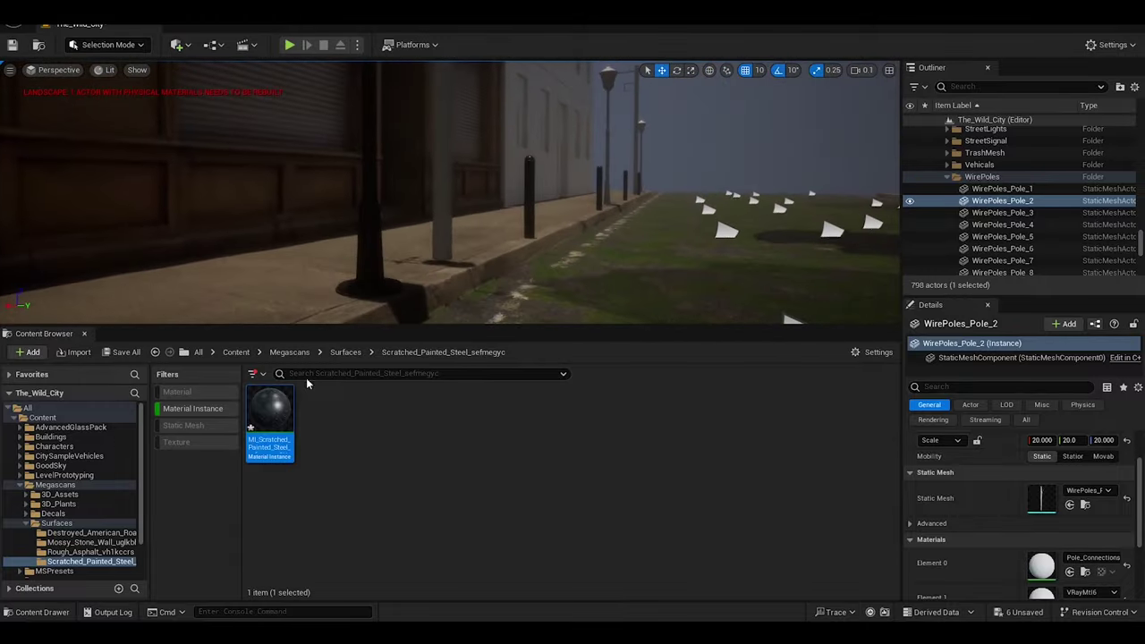
pyautogui.click(441, 179)
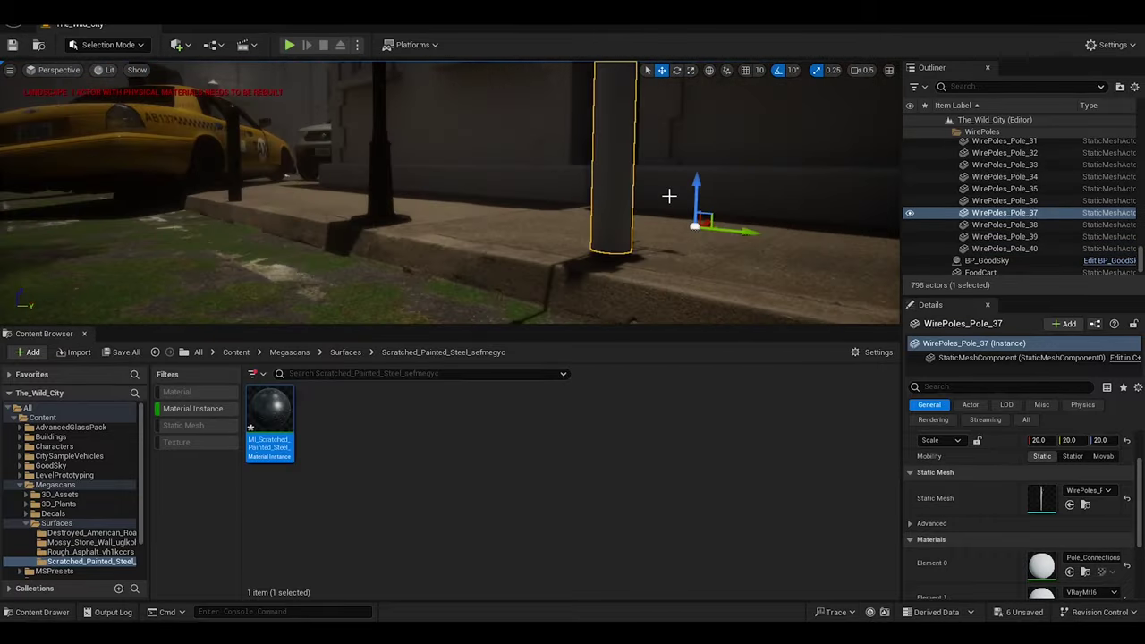
pyautogui.moveTo(447, 192); pyautogui.dragTo(403, 193, button='right')
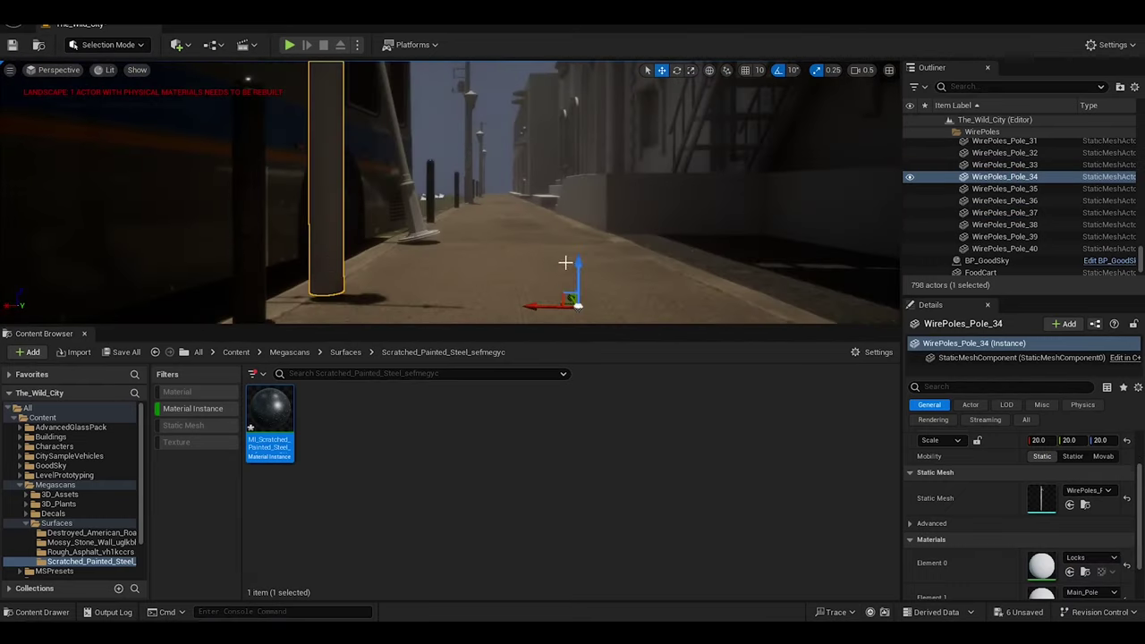
pyautogui.moveTo(565, 262); pyautogui.dragTo(575, 262, button='right')
pyautogui.moveTo(398, 240); pyautogui.dragTo(398, 239)
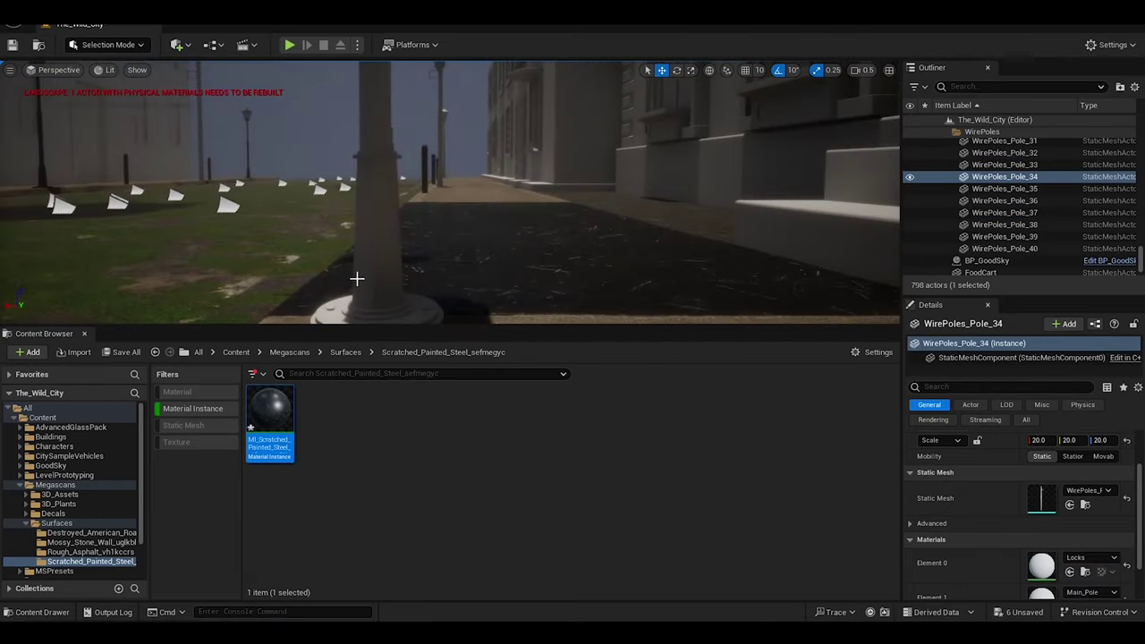
pyautogui.hotkey('ctrl', 'z')
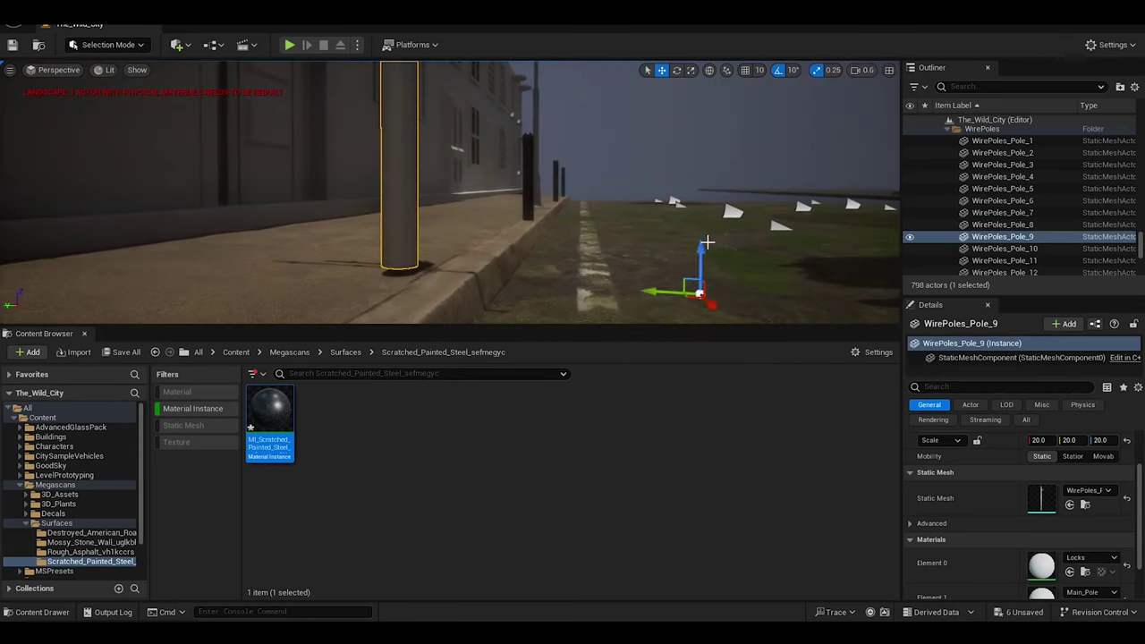
# Apply the scratched steel material to the wire poles, including WirePoles_Pole_31
pyautogui.moveTo(450, 192)
pyautogui.mouseDown(button='right')
pyautogui.moveTo(475, 184)
pyautogui.moveTo(426, 183)
pyautogui.mouseUp(button='right')
pyautogui.click(421, 179)
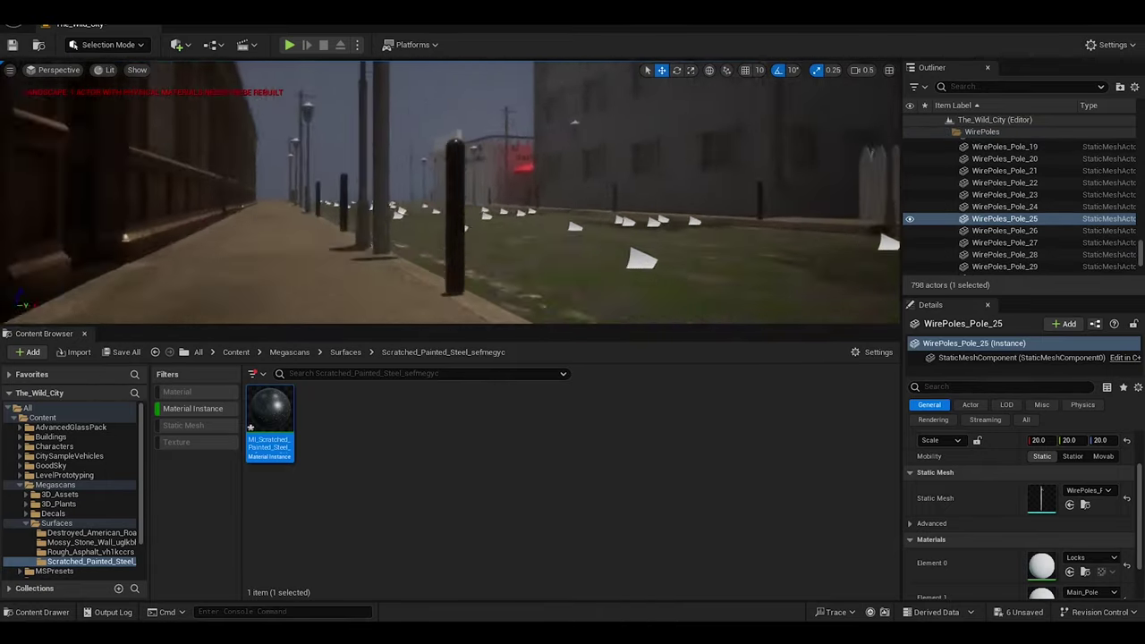
pyautogui.moveTo(741, 318); pyautogui.dragTo(680, 313, button='right')
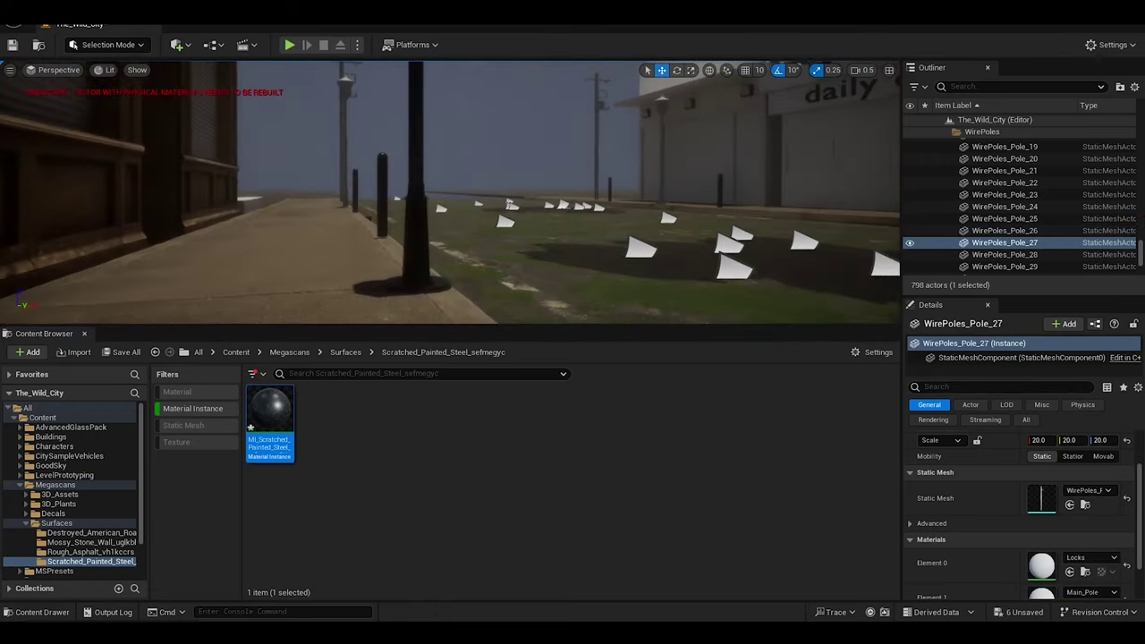
pyautogui.click(479, 179)
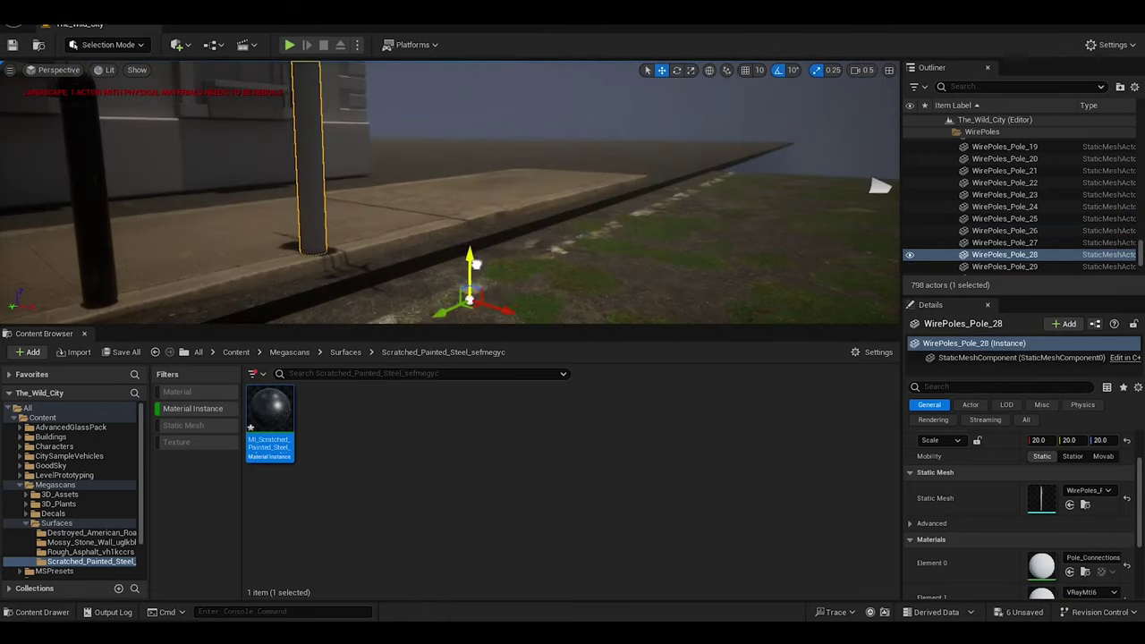
pyautogui.click(624, 156)
pyautogui.press('f')
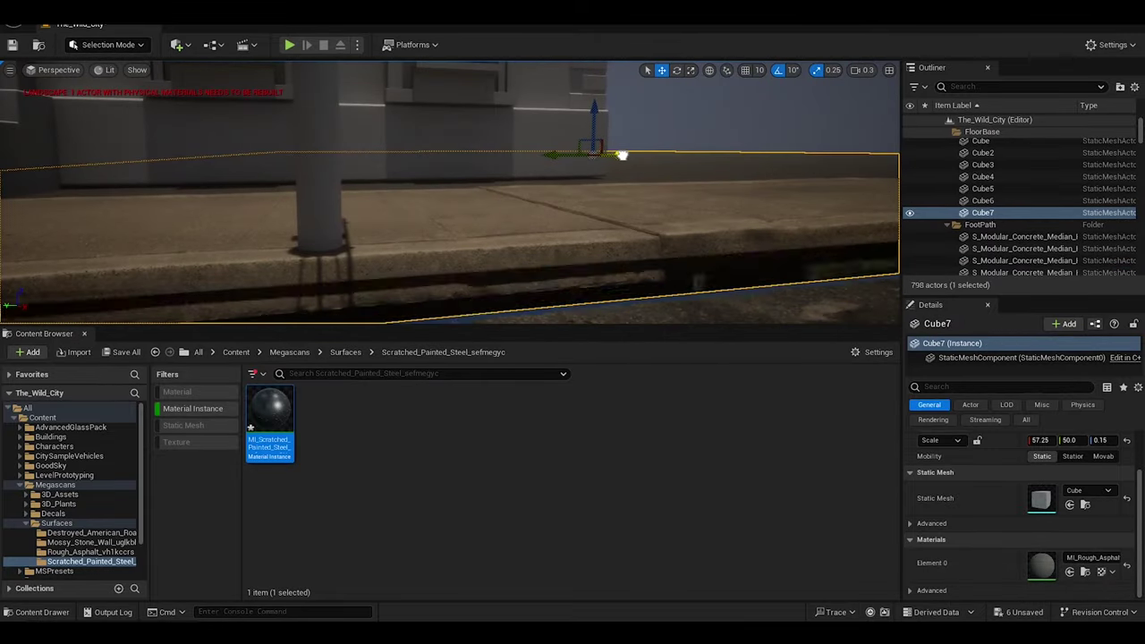
pyautogui.click(326, 179)
pyautogui.click(144, 134)
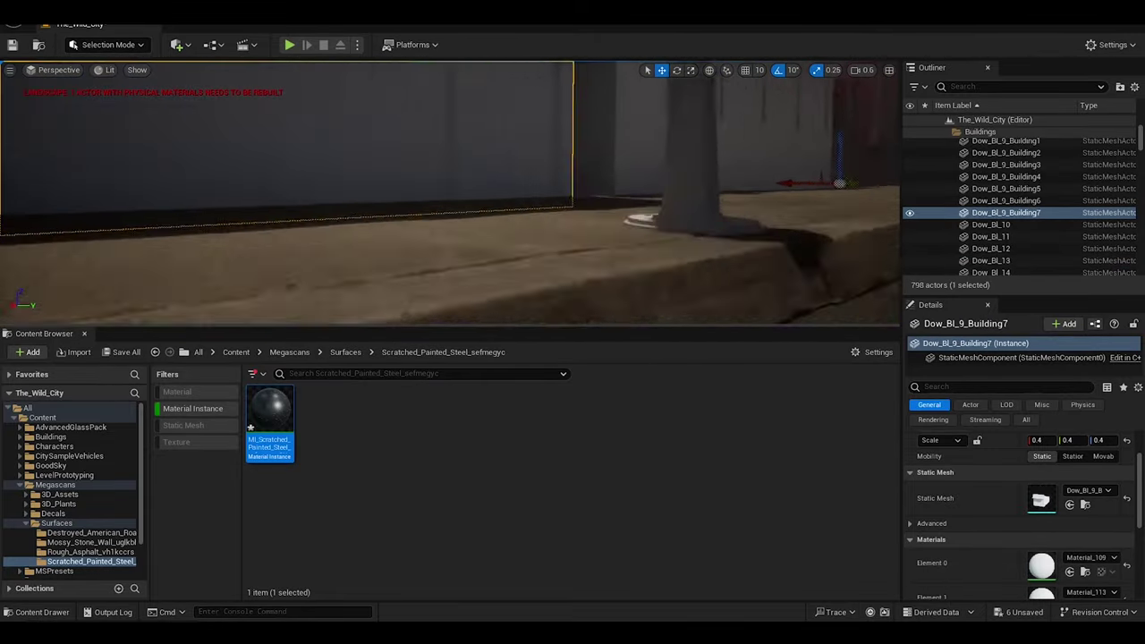
pyautogui.moveTo(354, 241); pyautogui.dragTo(340, 213)
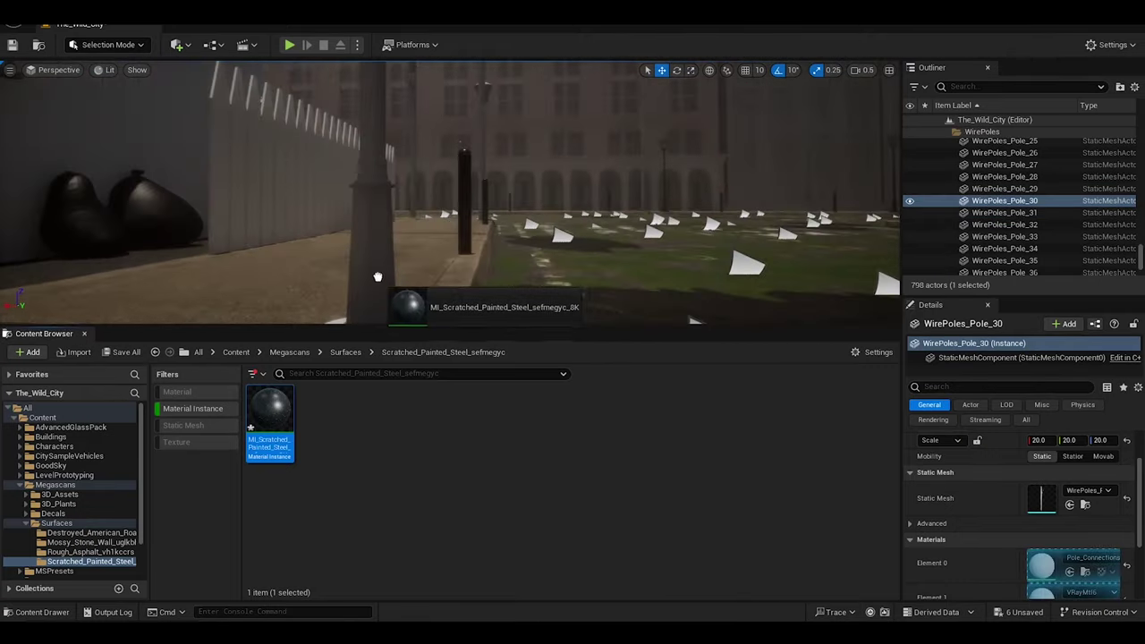
pyautogui.moveTo(378, 276); pyautogui.dragTo(432, 222)
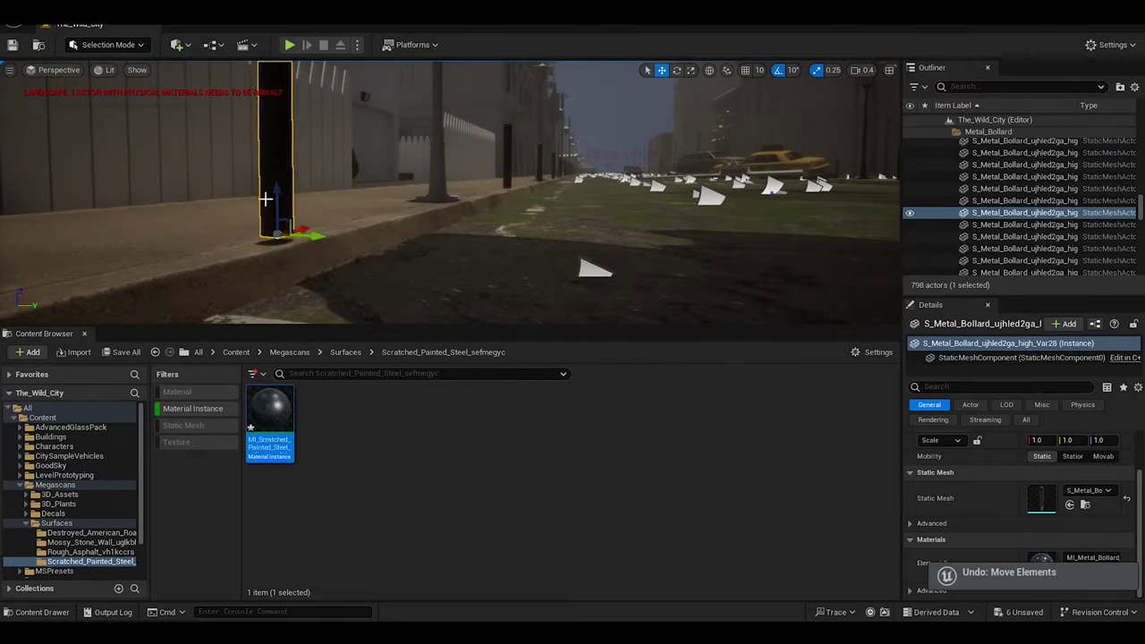
# Select the bollards and their neighbouring wire poles, dropping scratched steel onto a pole
pyautogui.click(381, 195)
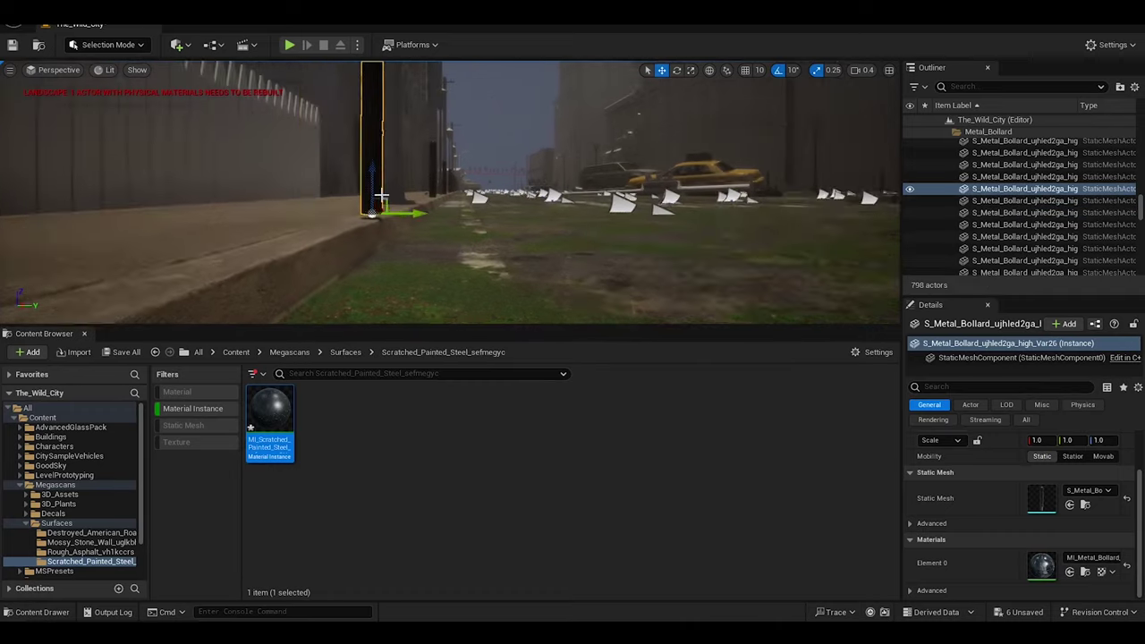
pyautogui.click(412, 242)
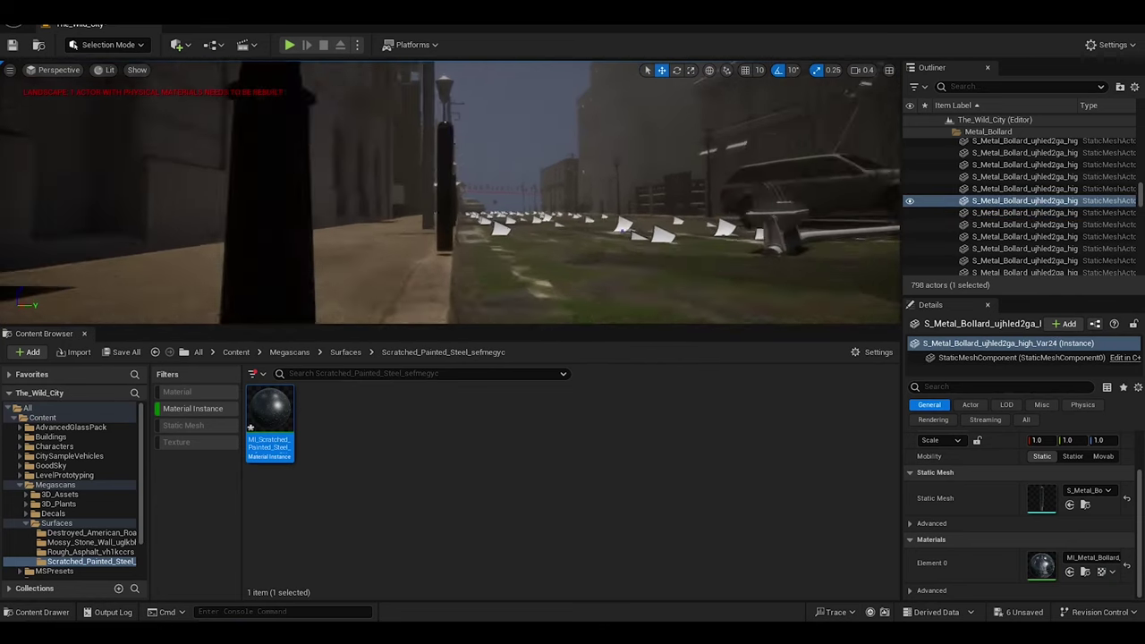
pyautogui.click(433, 232)
pyautogui.click(341, 240)
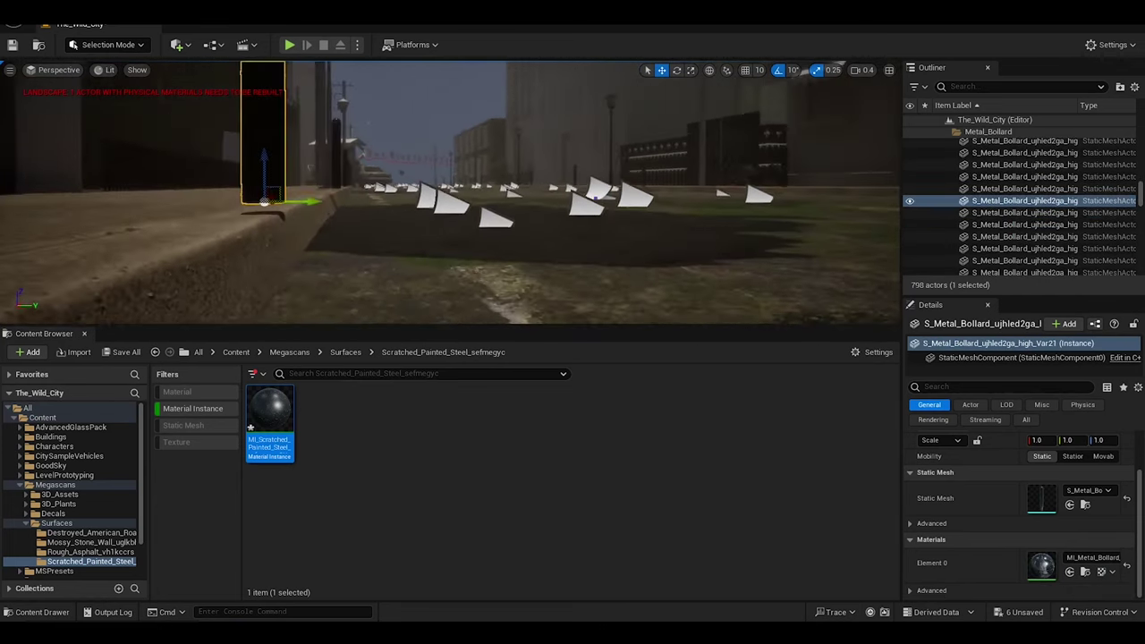
pyautogui.moveTo(257, 179); pyautogui.dragTo(268, 178, button='right')
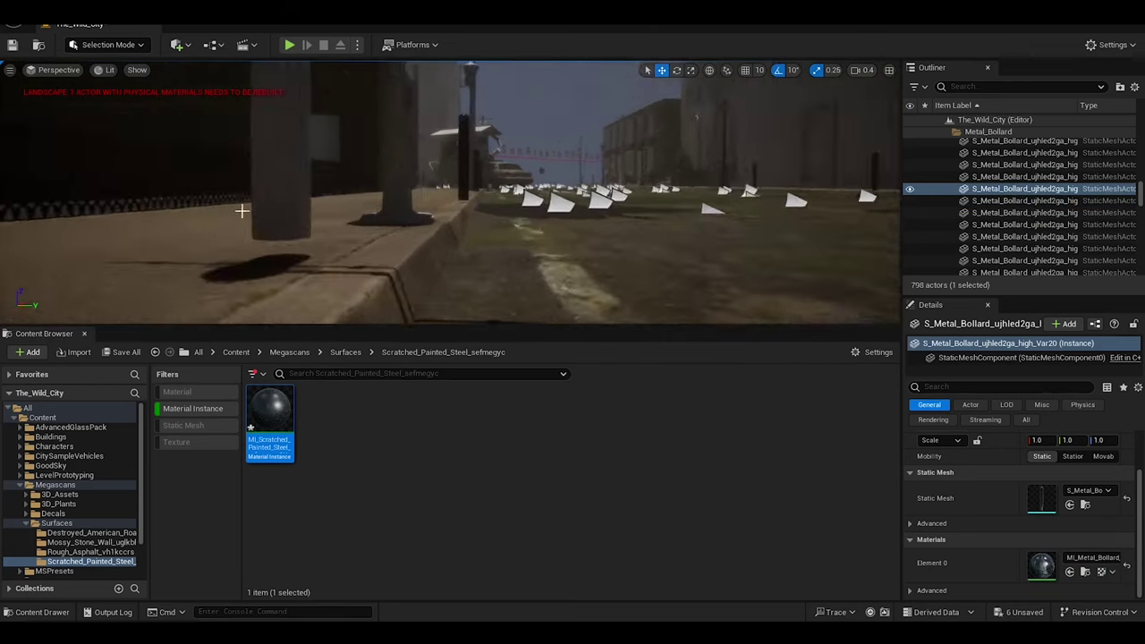
pyautogui.click(358, 184)
pyautogui.moveTo(269, 420); pyautogui.dragTo(497, 248)
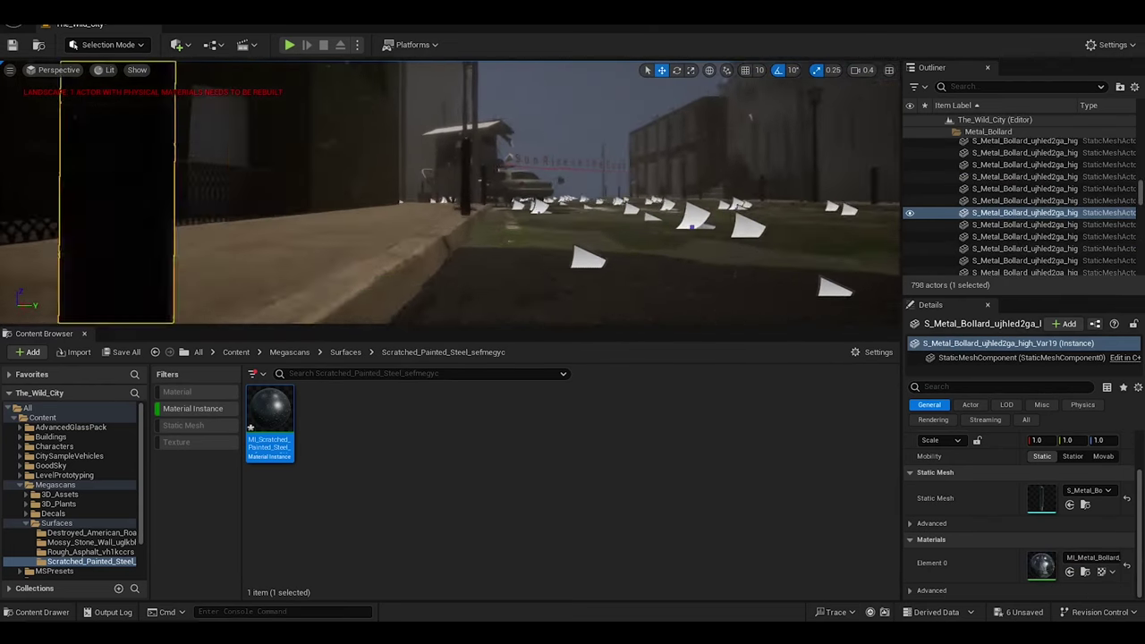
pyautogui.click(443, 179)
pyautogui.moveTo(443, 179); pyautogui.dragTo(449, 160, button='right')
# Select wire poles 12, 23, 24, 20 and 19 and street lamps along the street
pyautogui.click(183, 179)
pyautogui.moveTo(183, 179); pyautogui.dragTo(186, 177, button='right')
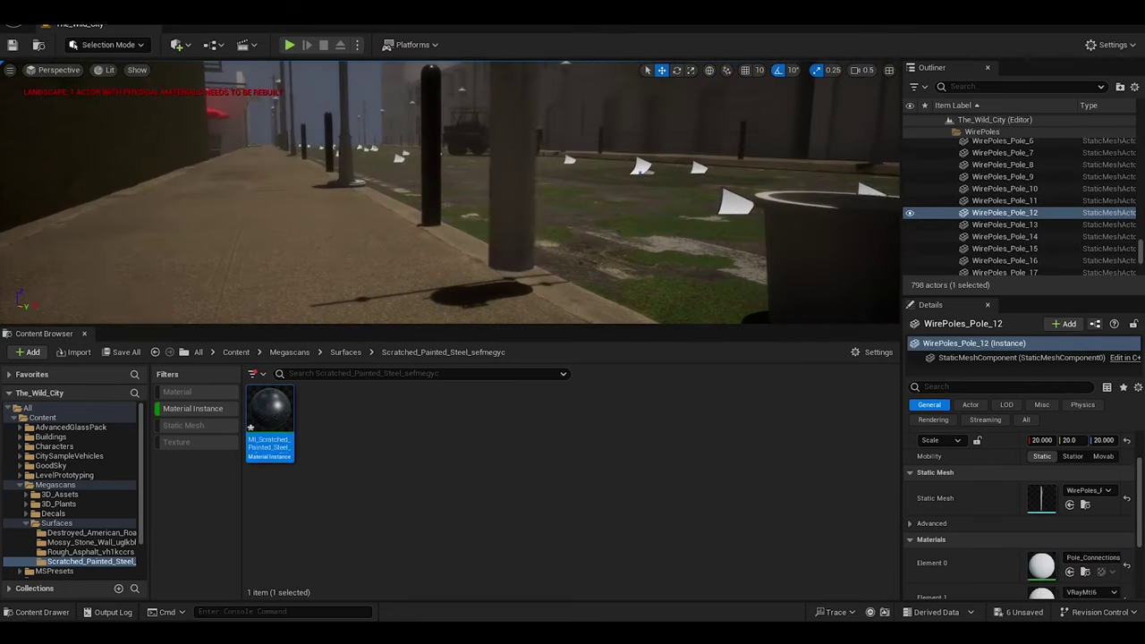
pyautogui.moveTo(448, 179)
pyautogui.mouseDown(button='right')
pyautogui.moveTo(385, 184)
pyautogui.moveTo(390, 273)
pyautogui.moveTo(141, 188)
pyautogui.moveTo(280, 370)
pyautogui.mouseUp(button='right')
pyautogui.click(383, 232)
pyautogui.click(140, 188)
pyautogui.moveTo(270, 218); pyautogui.dragTo(277, 211, button='right')
pyautogui.click(278, 212)
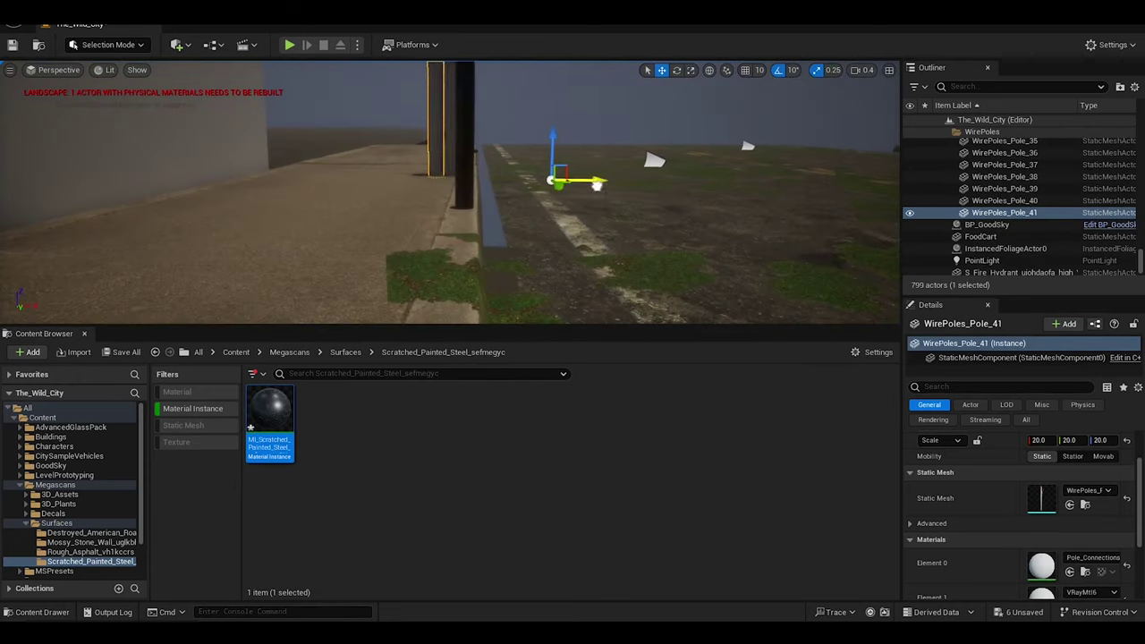
pyautogui.moveTo(663, 181)
pyautogui.mouseDown(button='right')
pyautogui.moveTo(194, 179)
pyautogui.moveTo(206, 188)
pyautogui.mouseUp(button='right')
pyautogui.click(532, 179)
pyautogui.click(194, 179)
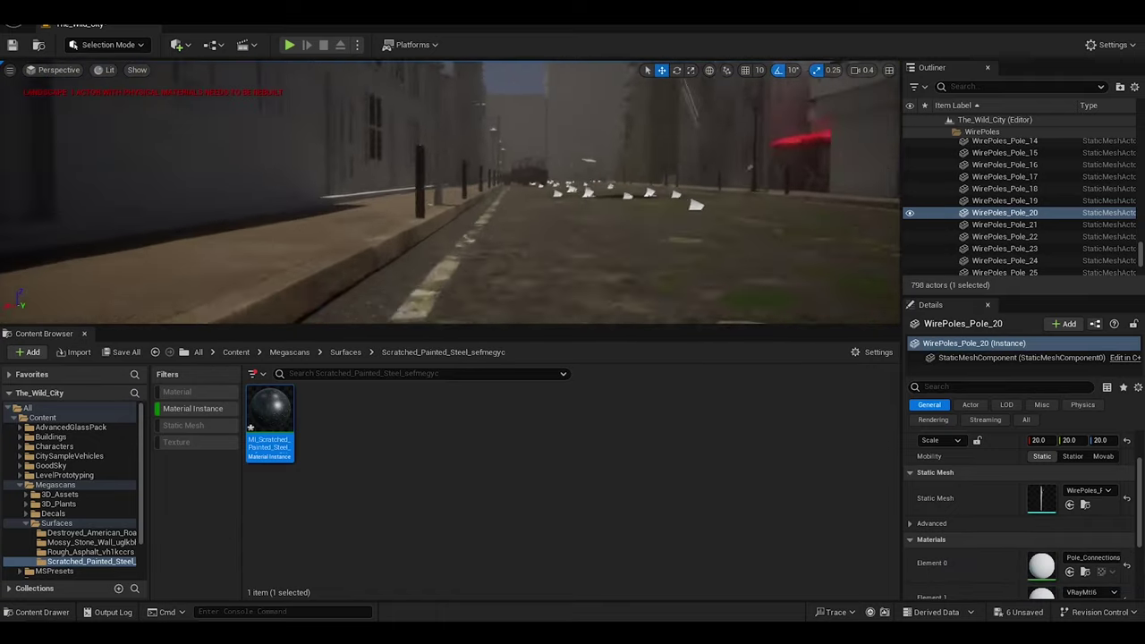
pyautogui.click(290, 219)
# Frame WirePoles_Pole_17, check a street lamp's materials, and select WirePoles_Pole_11
pyautogui.moveTo(304, 210)
pyautogui.mouseDown(button='right')
pyautogui.moveTo(290, 219)
pyautogui.moveTo(320, 255)
pyautogui.mouseUp(button='right')
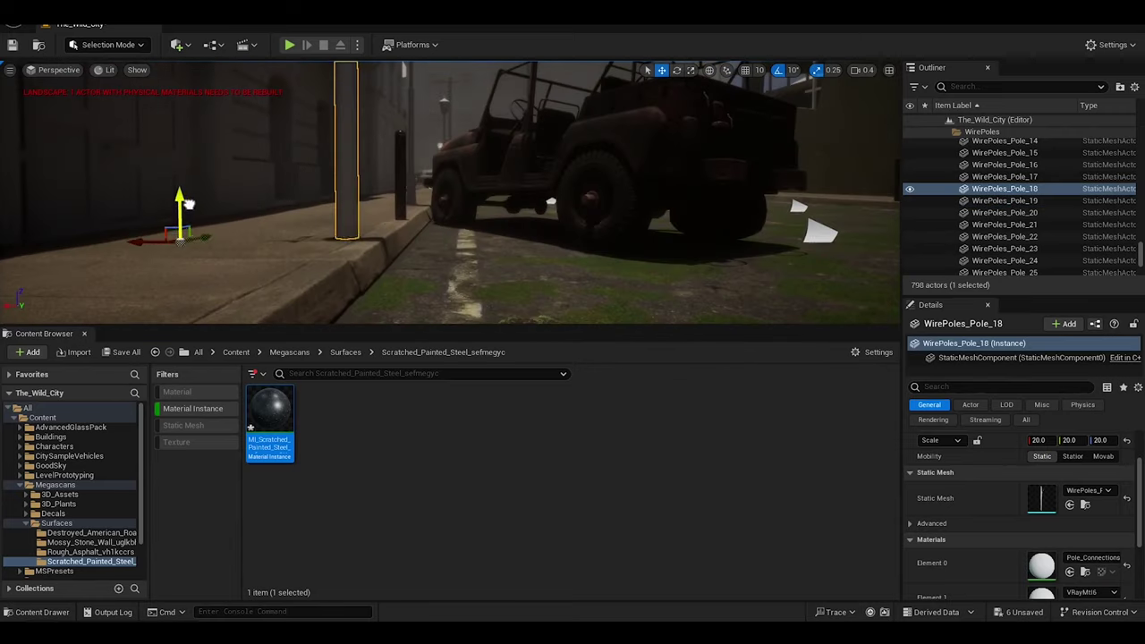
pyautogui.moveTo(186, 204); pyautogui.dragTo(334, 251, button='right')
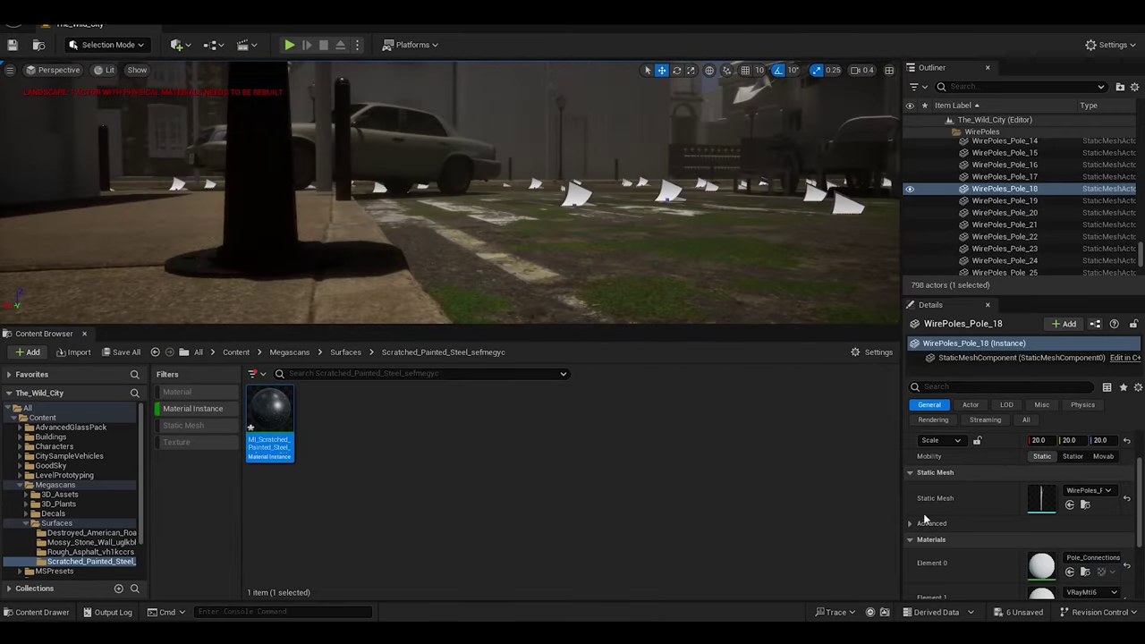
pyautogui.scroll(-4, 1003, 546)
pyautogui.moveTo(351, 240); pyautogui.dragTo(375, 235, button='right')
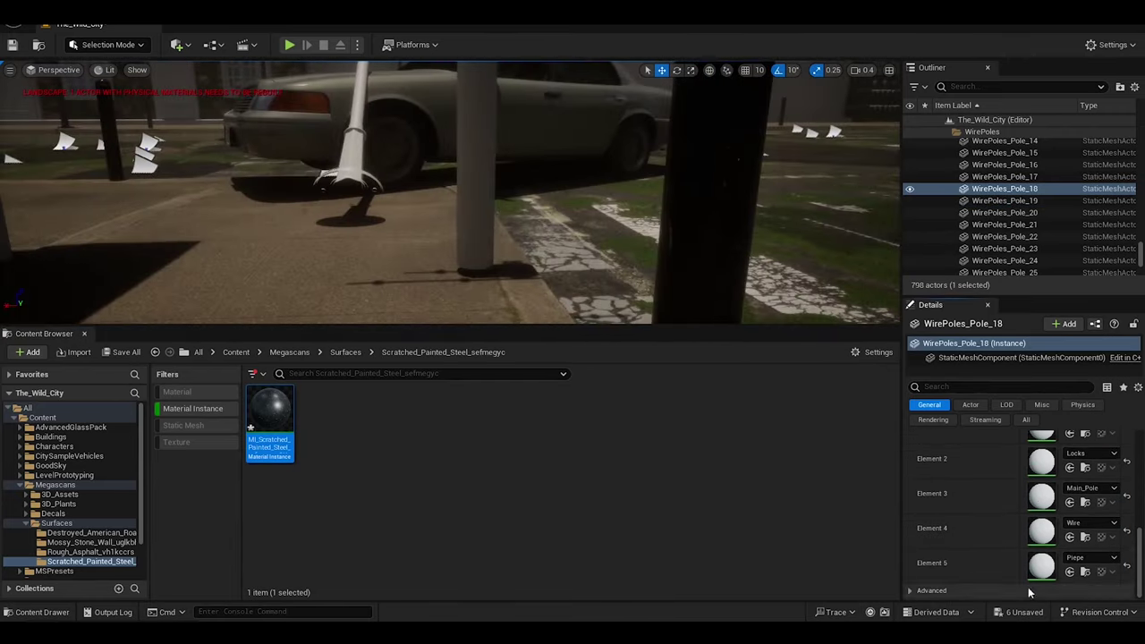
pyautogui.doubleClick(1002, 177)
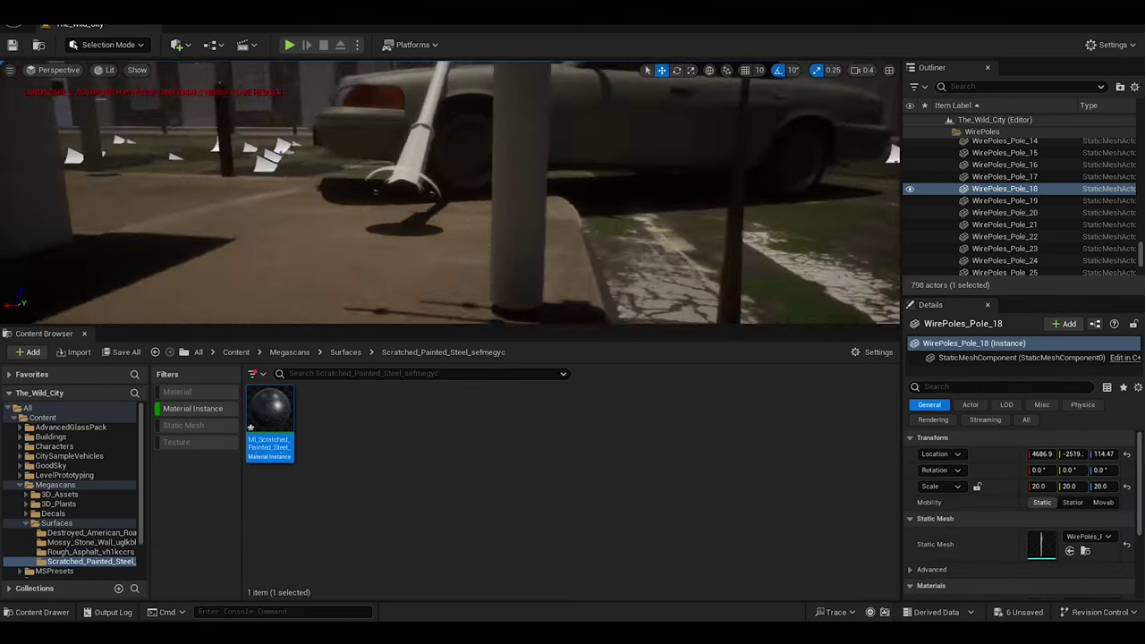
pyautogui.moveTo(447, 224); pyautogui.dragTo(391, 304, button='right')
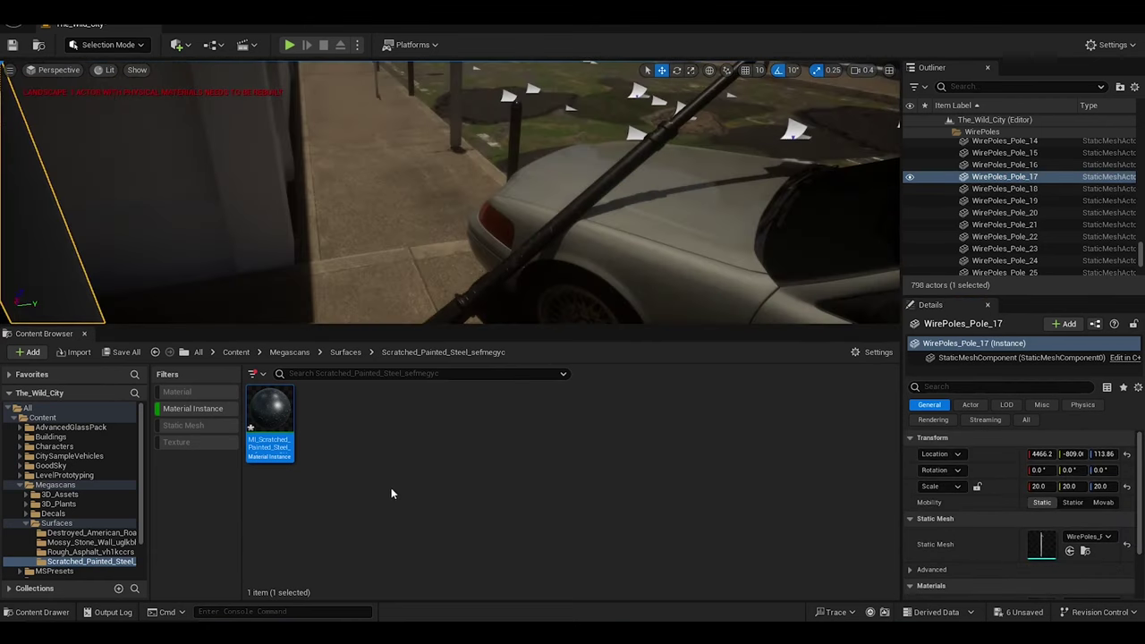
pyautogui.click(315, 131)
pyautogui.scroll(-5, 1020, 501)
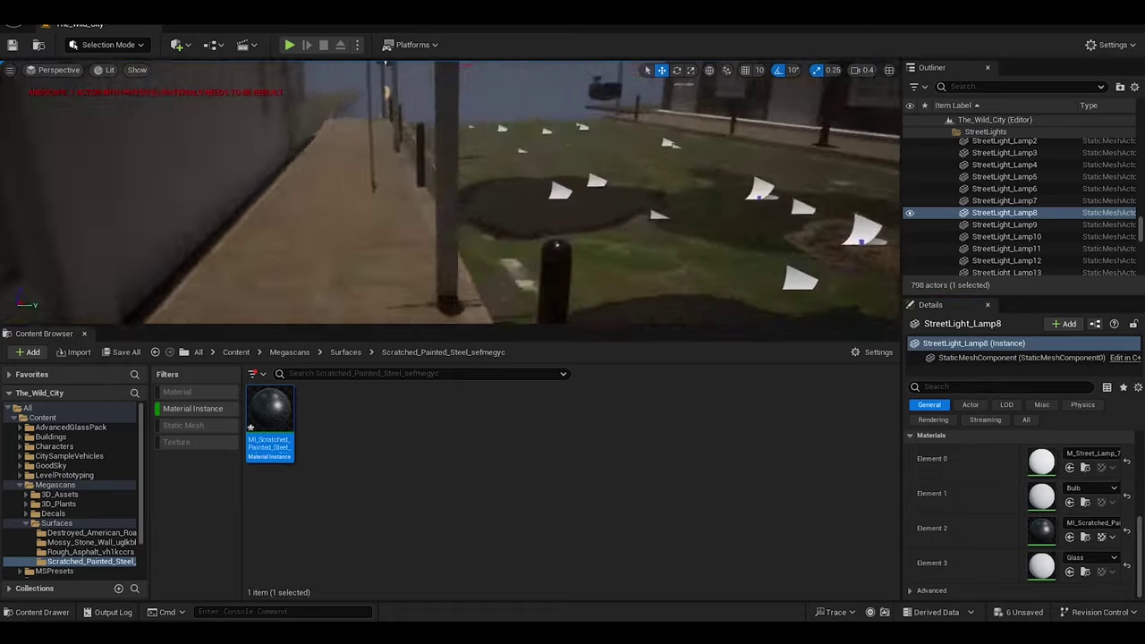
pyautogui.moveTo(448, 193); pyautogui.dragTo(430, 224, button='right')
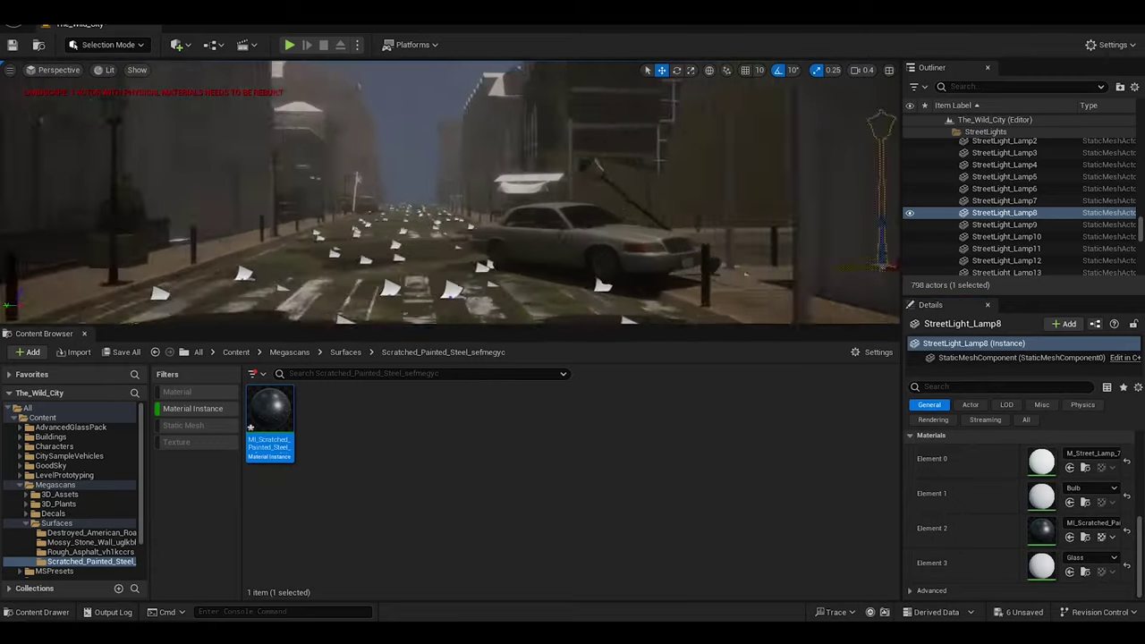
pyautogui.moveTo(447, 224); pyautogui.dragTo(402, 269, button='right')
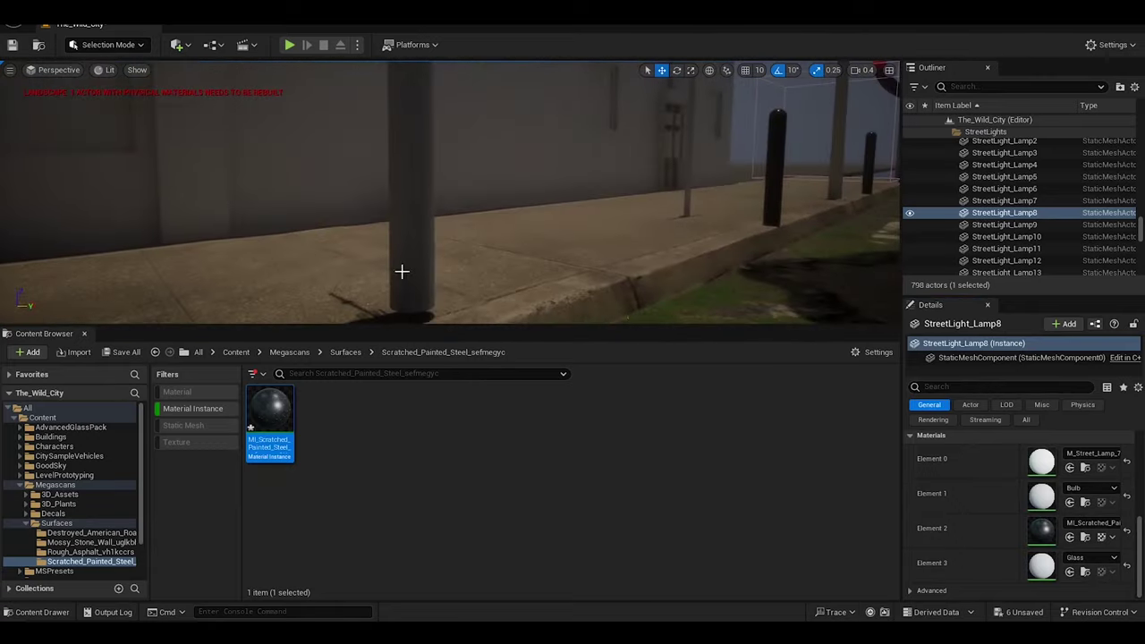
pyautogui.click(619, 188)
pyautogui.moveTo(621, 208); pyautogui.dragTo(680, 206, button='right')
# Give building piece Dow_Bl_17's Element 5 the scratched steel material
pyautogui.click(682, 197)
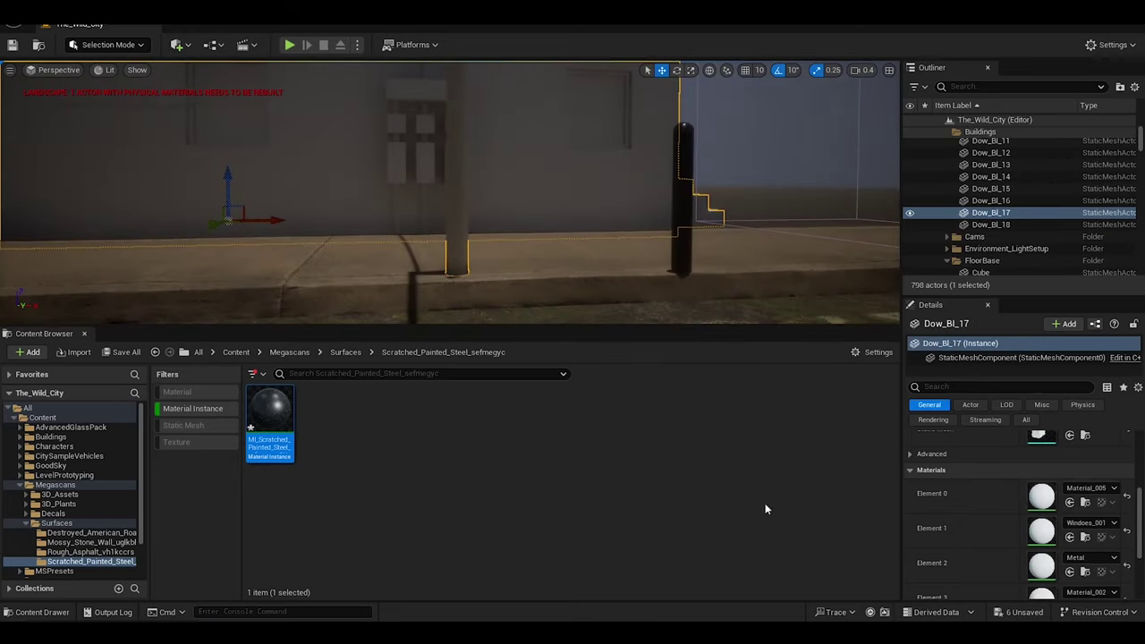
pyautogui.moveTo(269, 416); pyautogui.dragTo(1042, 537)
pyautogui.moveTo(555, 224)
pyautogui.mouseDown(button='right')
pyautogui.moveTo(317, 275)
pyautogui.moveTo(384, 266)
pyautogui.mouseUp(button='right')
# Browse the AdvancedGlassPack folders and put M_Glass_Brick_01 on the street lamp's glass
pyautogui.click(70, 427)
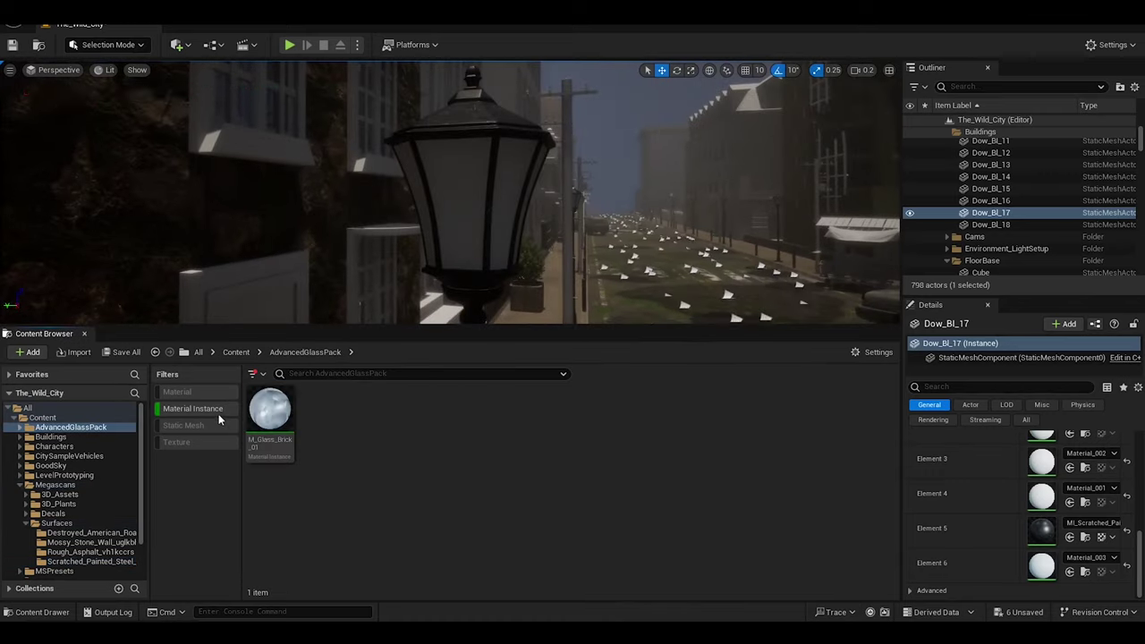
pyautogui.click(24, 428)
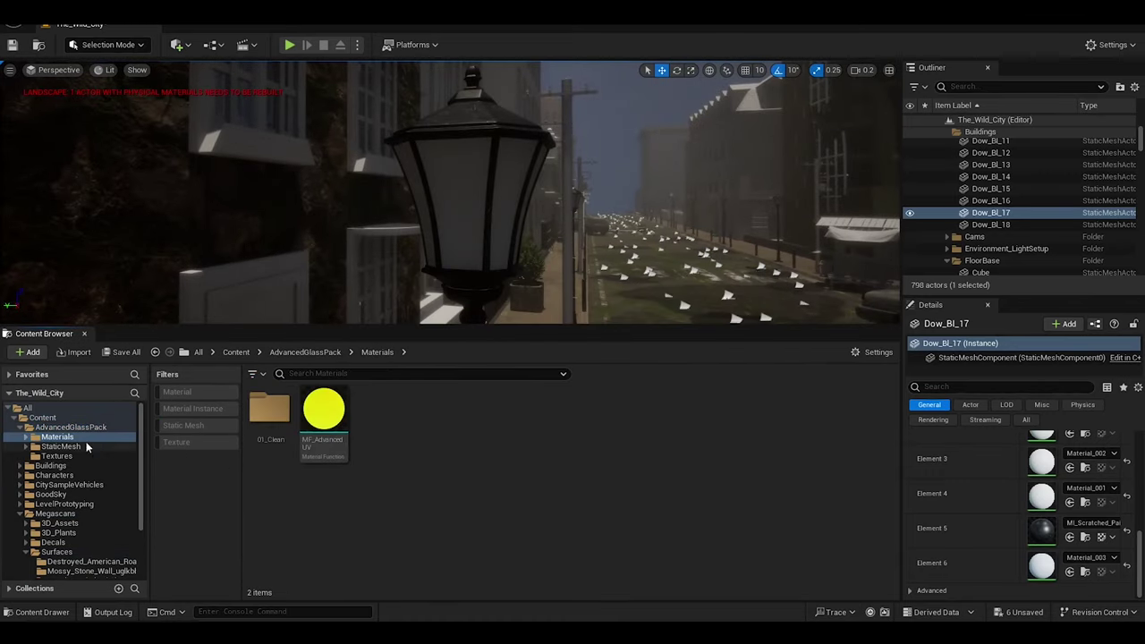
pyautogui.click(87, 446)
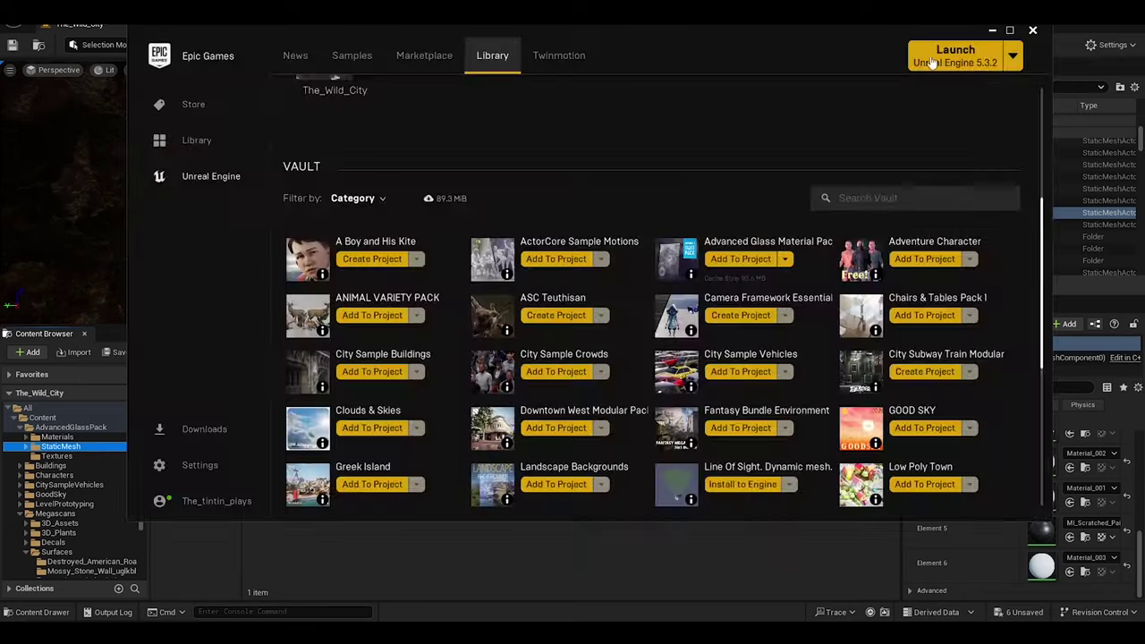
pyautogui.click(79, 441)
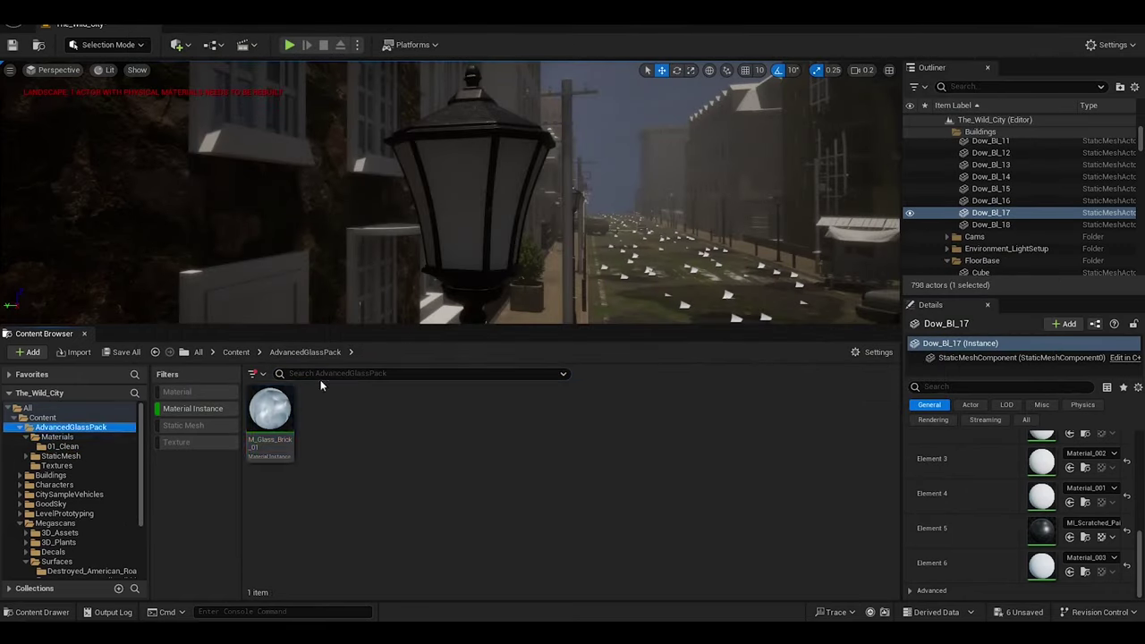
pyautogui.moveTo(270, 410); pyautogui.dragTo(502, 224)
pyautogui.moveTo(1139, 555); pyautogui.dragTo(1137, 519)
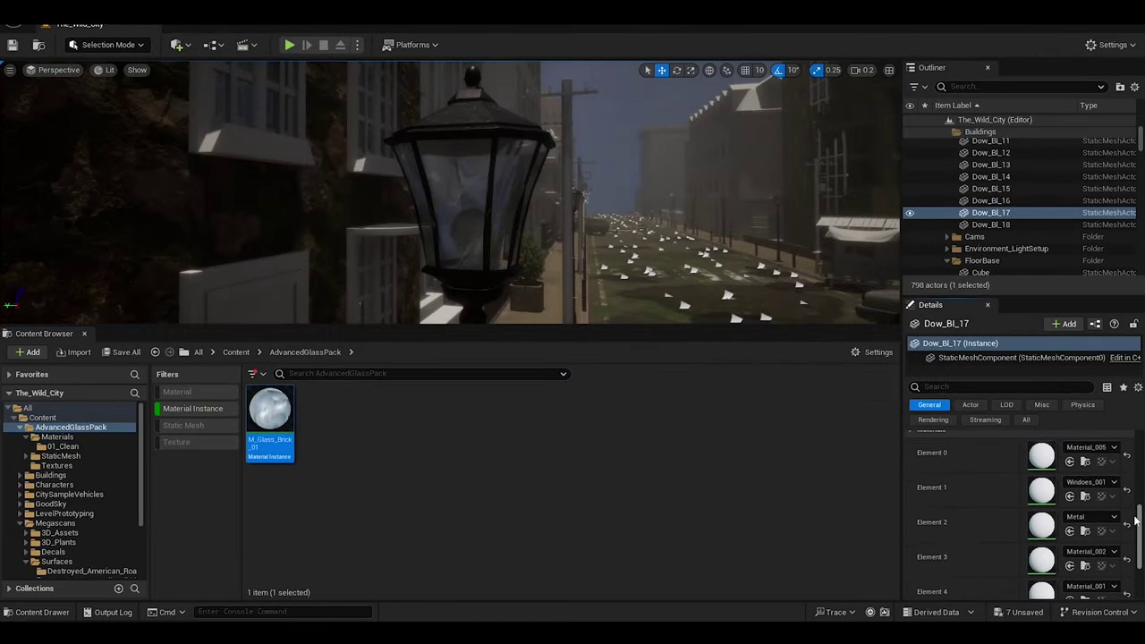
pyautogui.hotkey('ctrl', 'z')
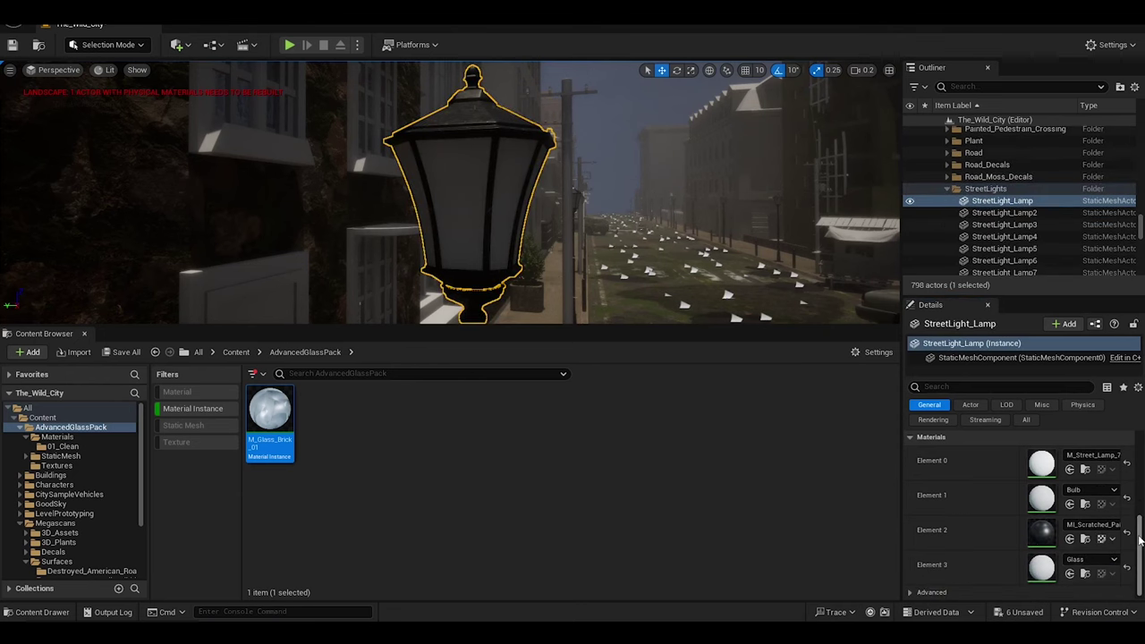
pyautogui.hotkey('ctrl', 'y')
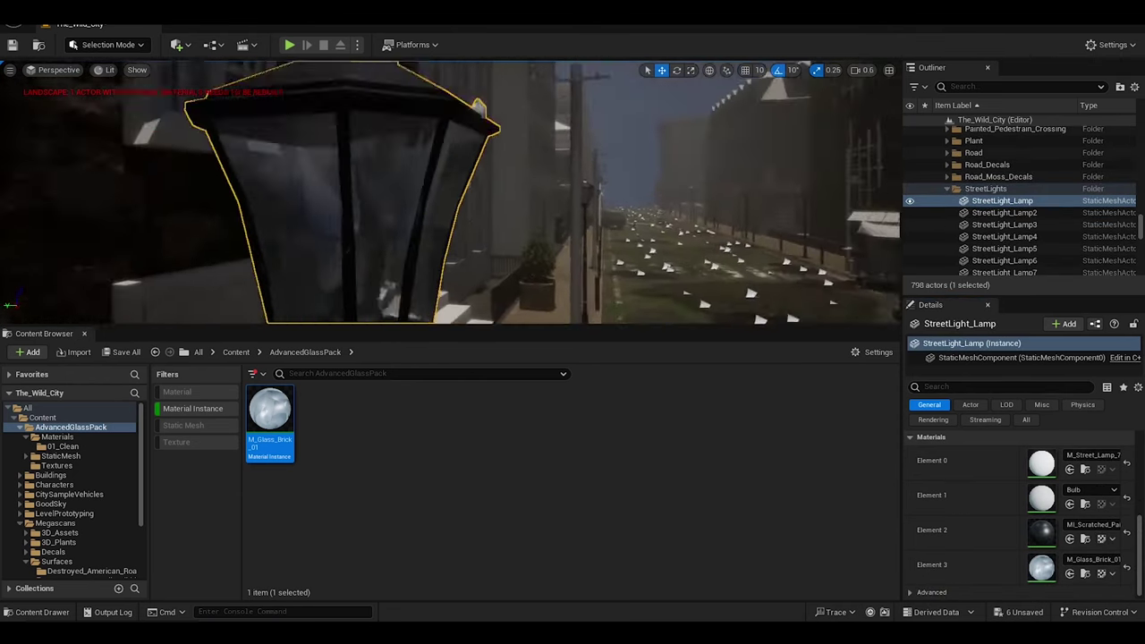
# Save all changes and reopen the AdvancedGlassPack folder of glass materials
pyautogui.hotkey('ctrl', 's')
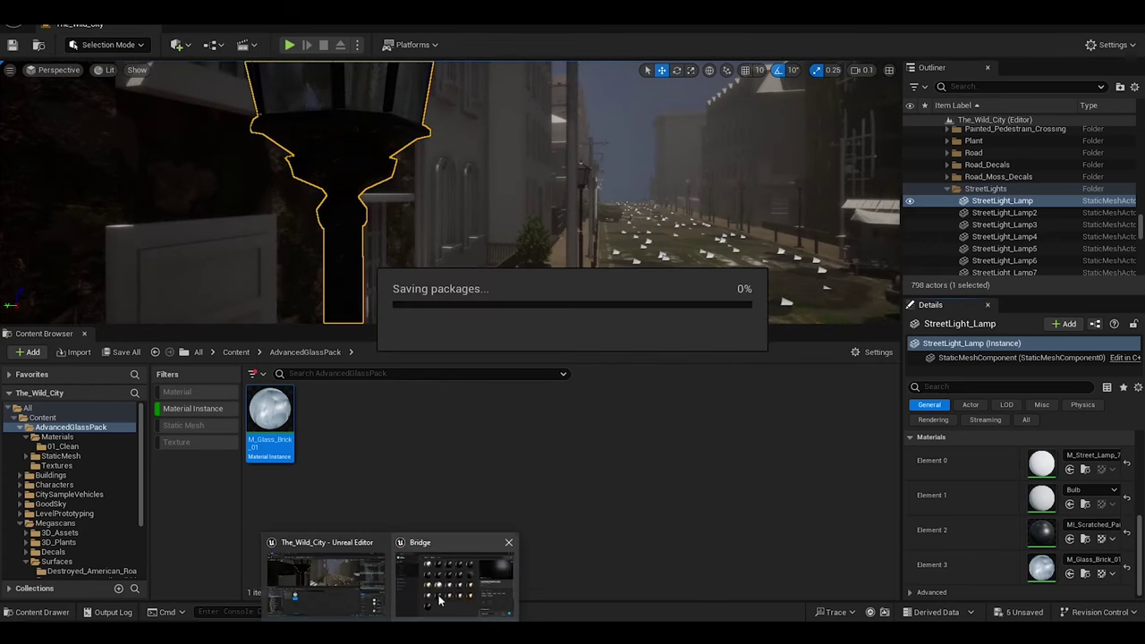
pyautogui.click(440, 600)
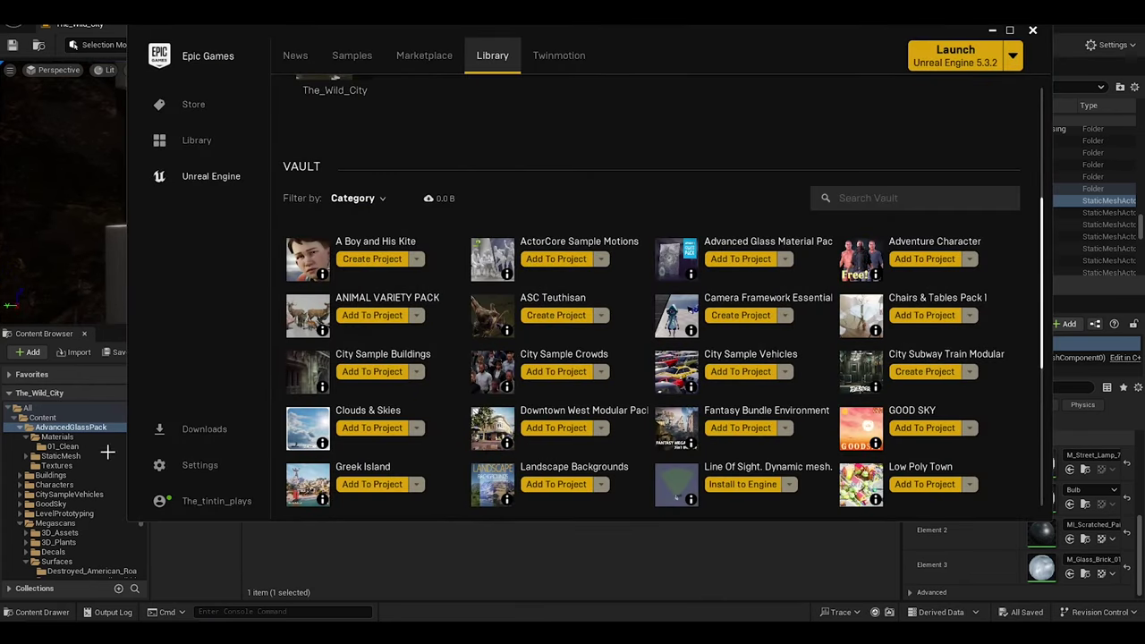
pyautogui.click(28, 439)
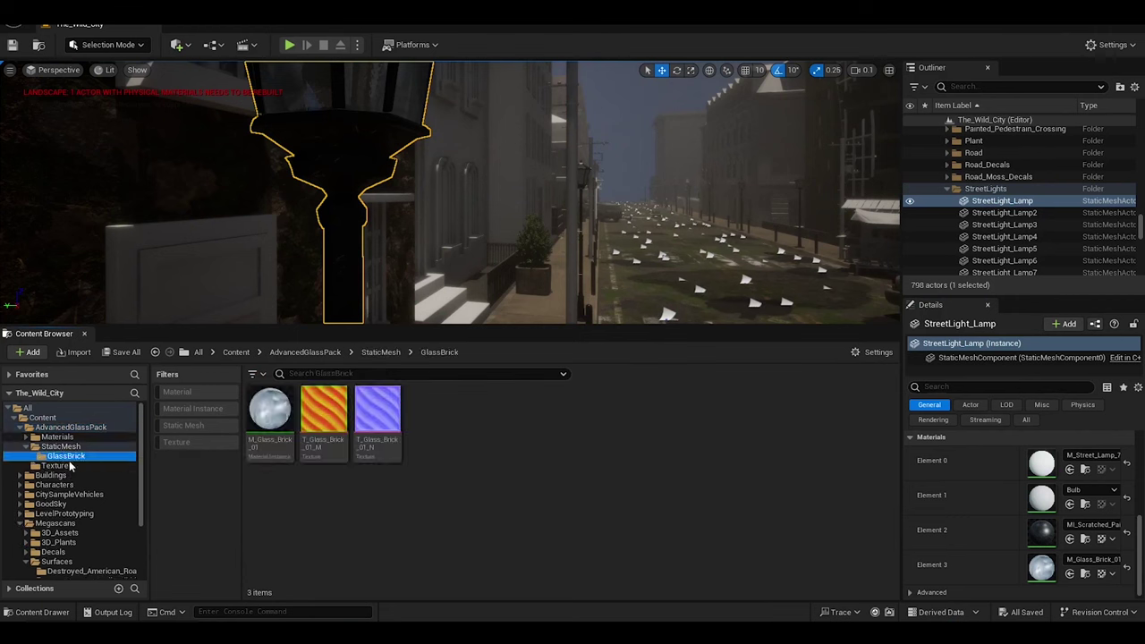
pyautogui.press('Left')
pyautogui.press('Left')
pyautogui.press('Left')
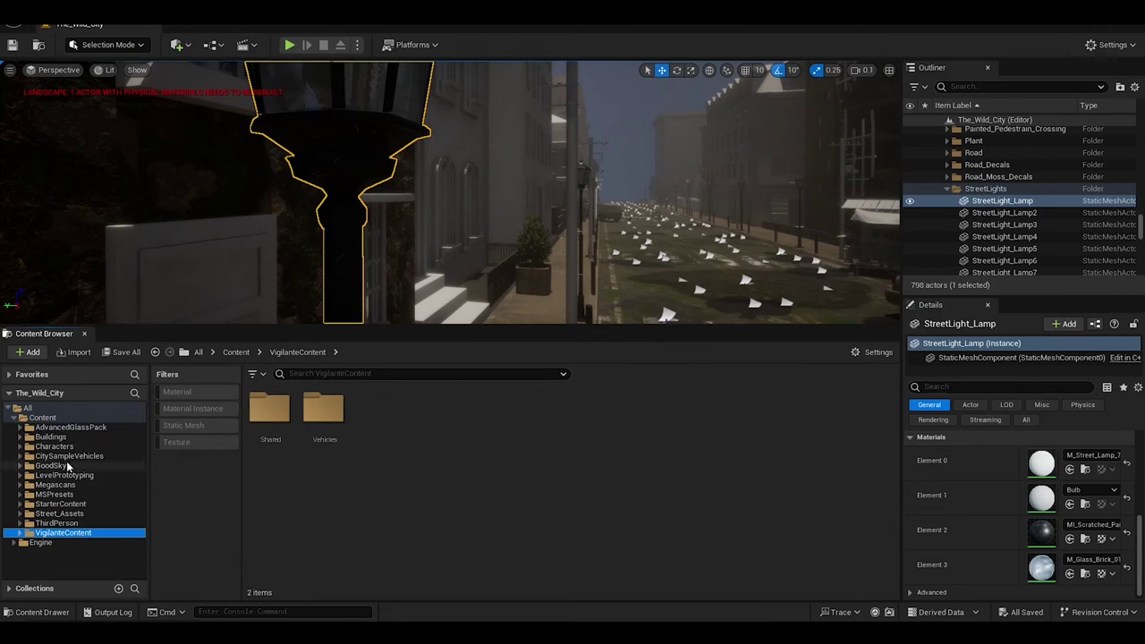
pyautogui.click(70, 426)
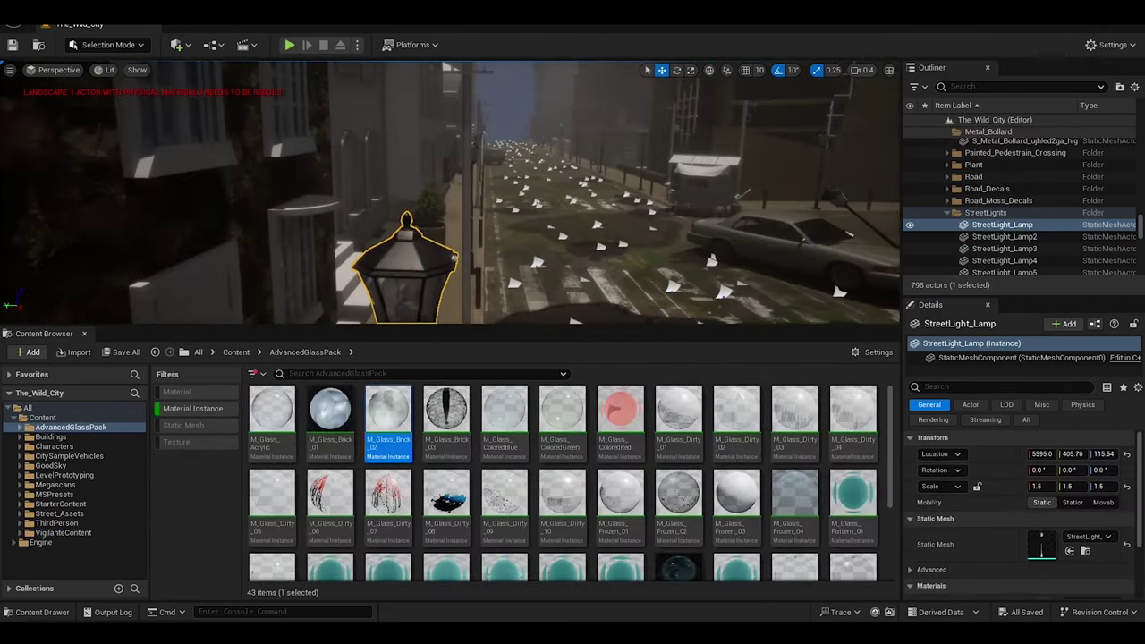
# Give all street lamps M_Glass_Dirty_01 on Element 3 and M_Glass_Dirty_09 on Element 1
pyautogui.moveTo(272, 416); pyautogui.dragTo(371, 287)
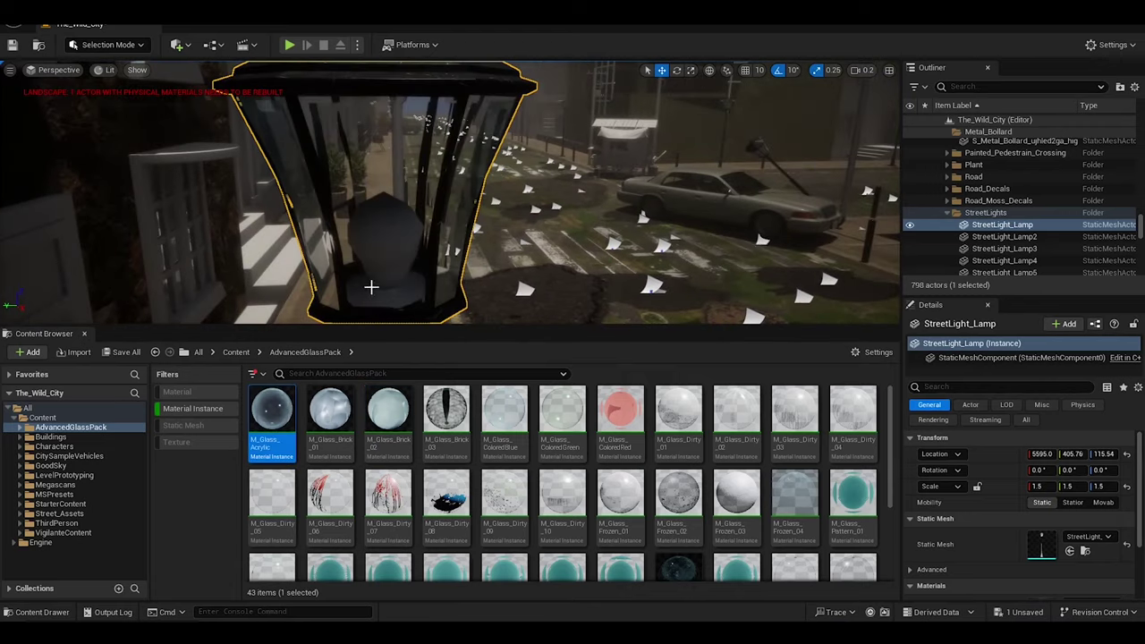
pyautogui.click(795, 416)
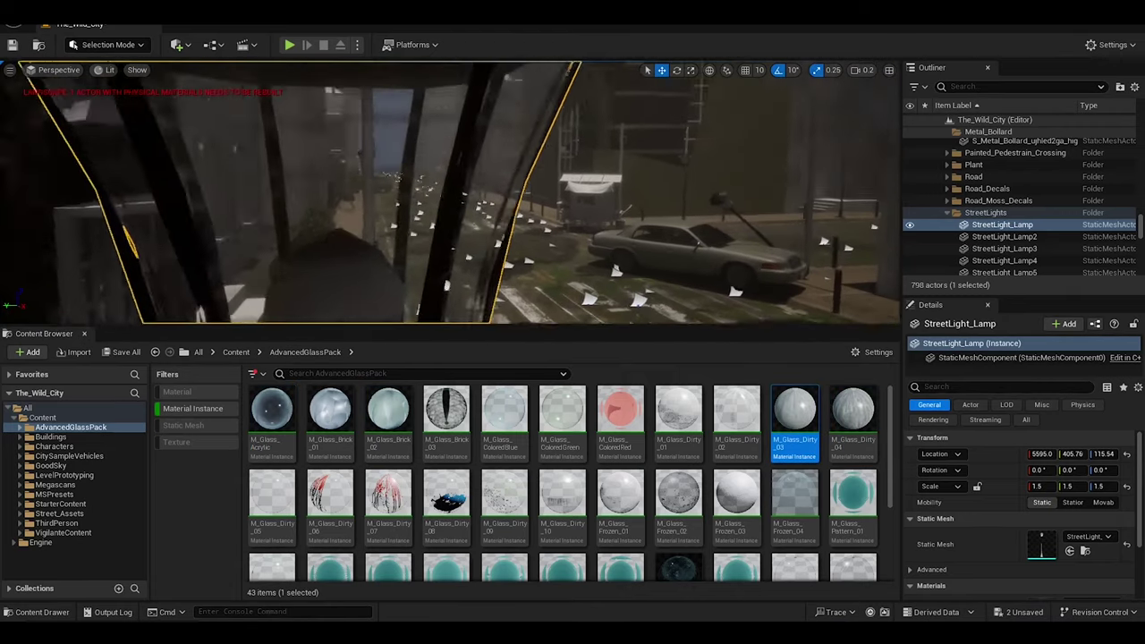
pyautogui.moveTo(678, 416); pyautogui.dragTo(455, 225)
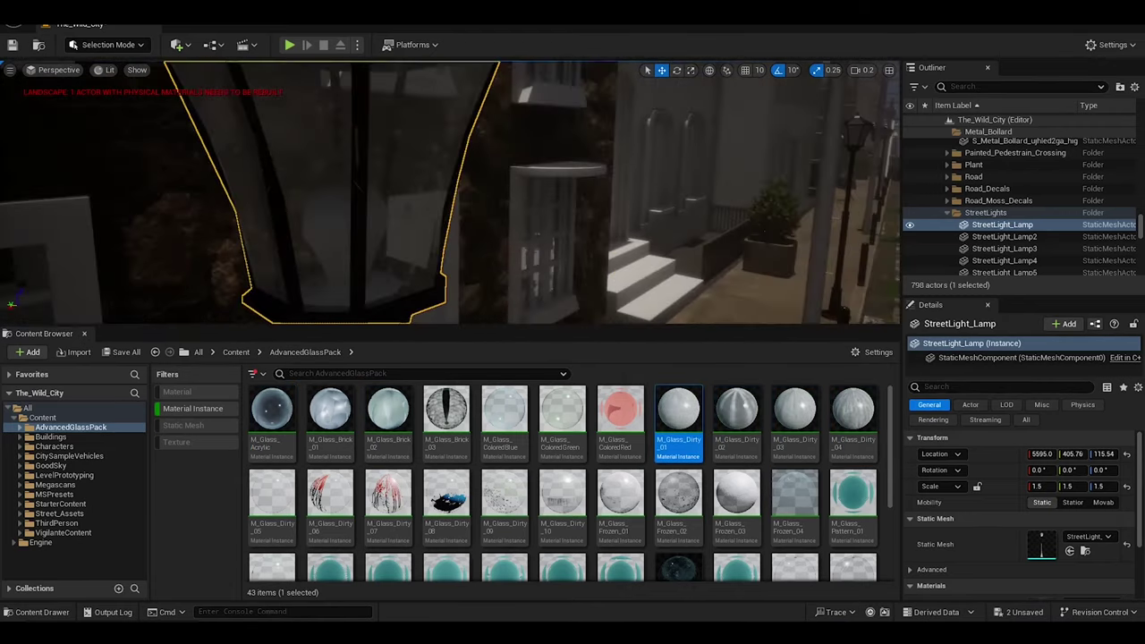
pyautogui.hotkey('shift', 'e')
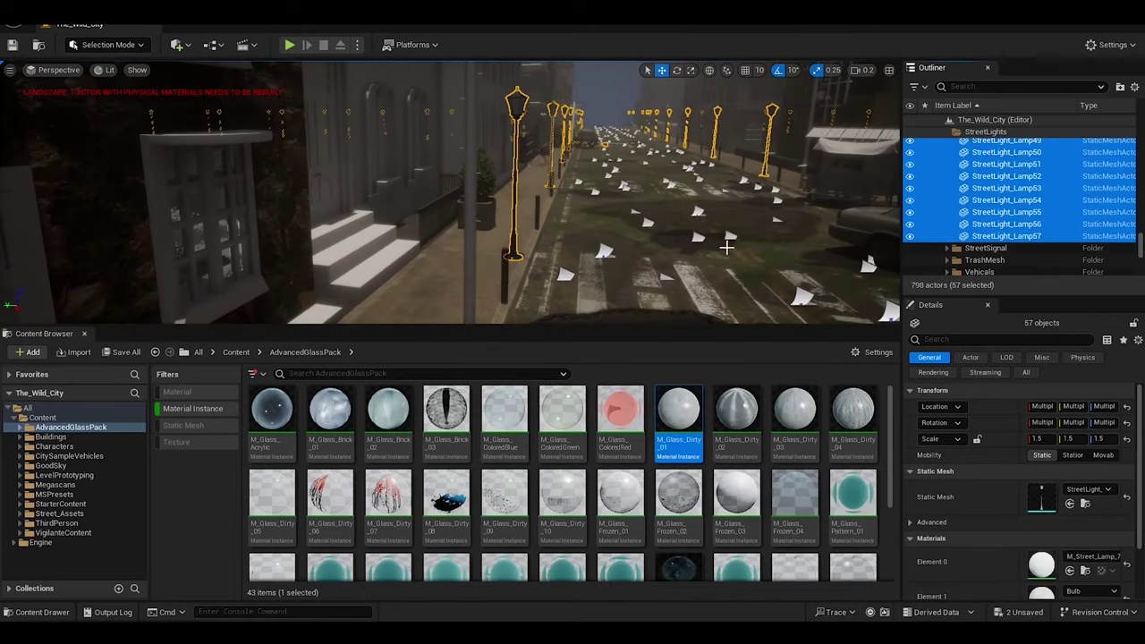
pyautogui.scroll(-3, 1094, 552)
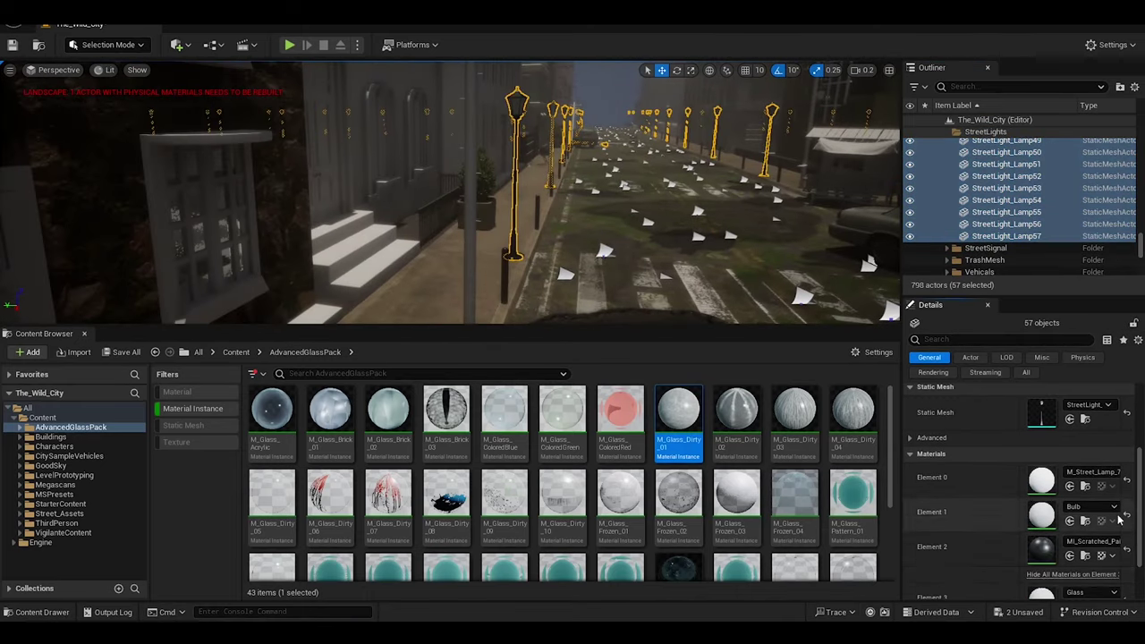
pyautogui.scroll(-1, 1119, 519)
pyautogui.click(1070, 571)
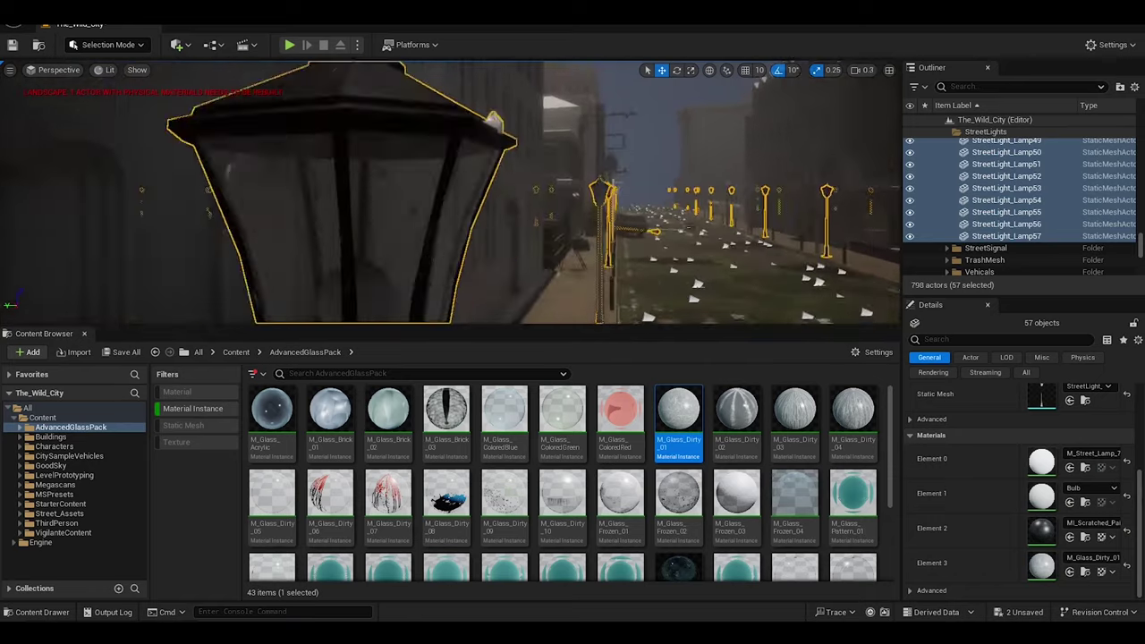
pyautogui.moveTo(451, 193); pyautogui.dragTo(451, 192, button='right')
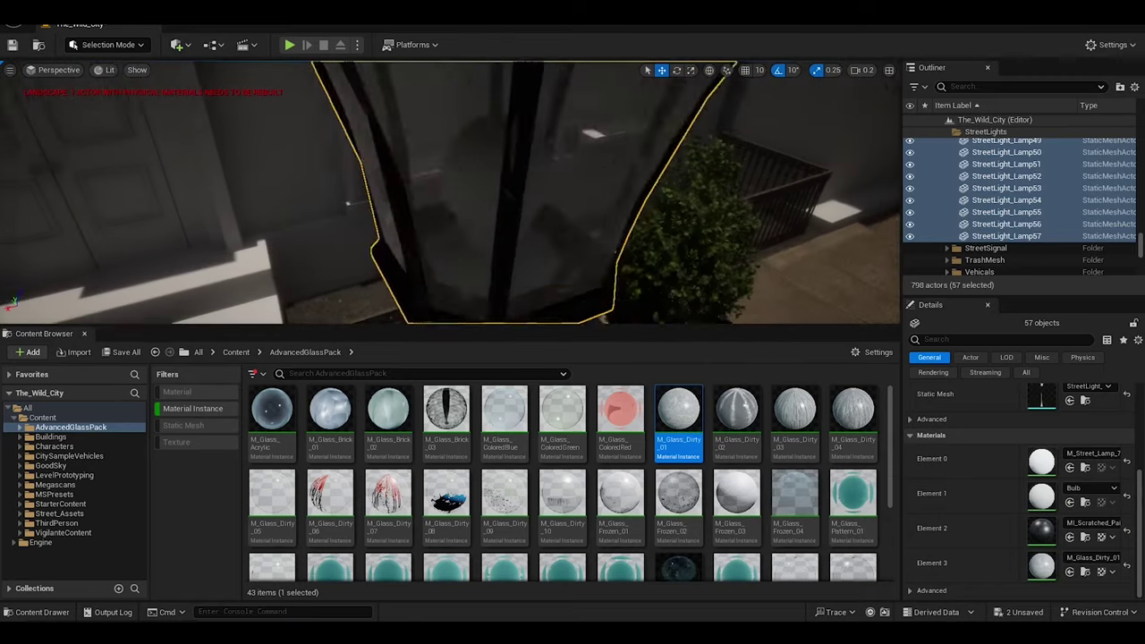
pyautogui.scroll(-3, 890, 426)
pyautogui.scroll(3, 888, 489)
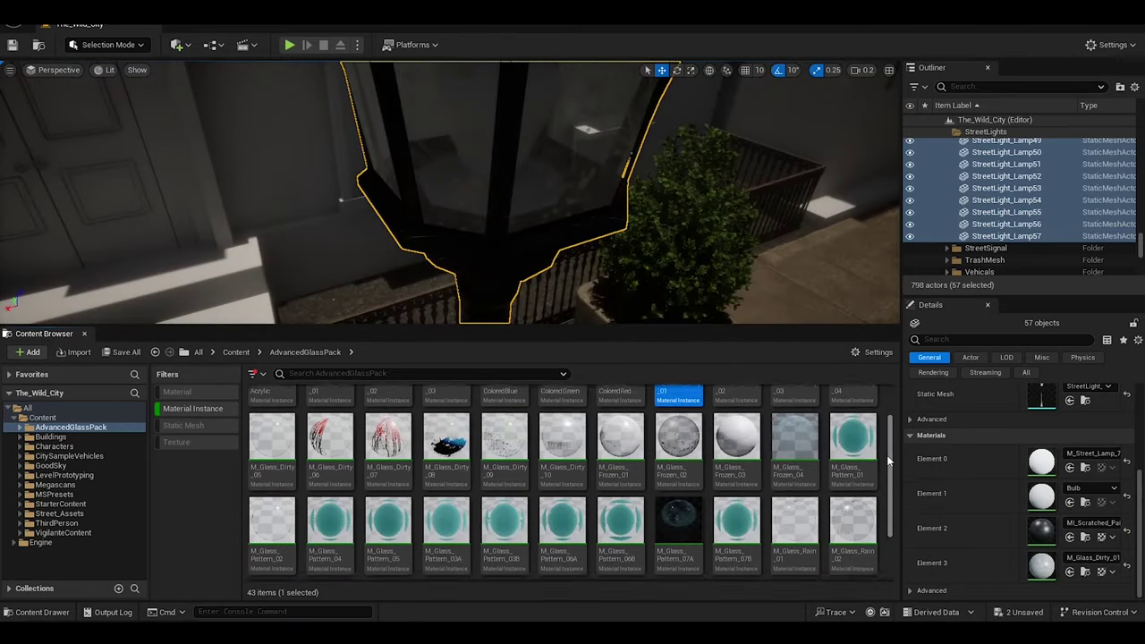
pyautogui.moveTo(505, 484); pyautogui.dragTo(1043, 494)
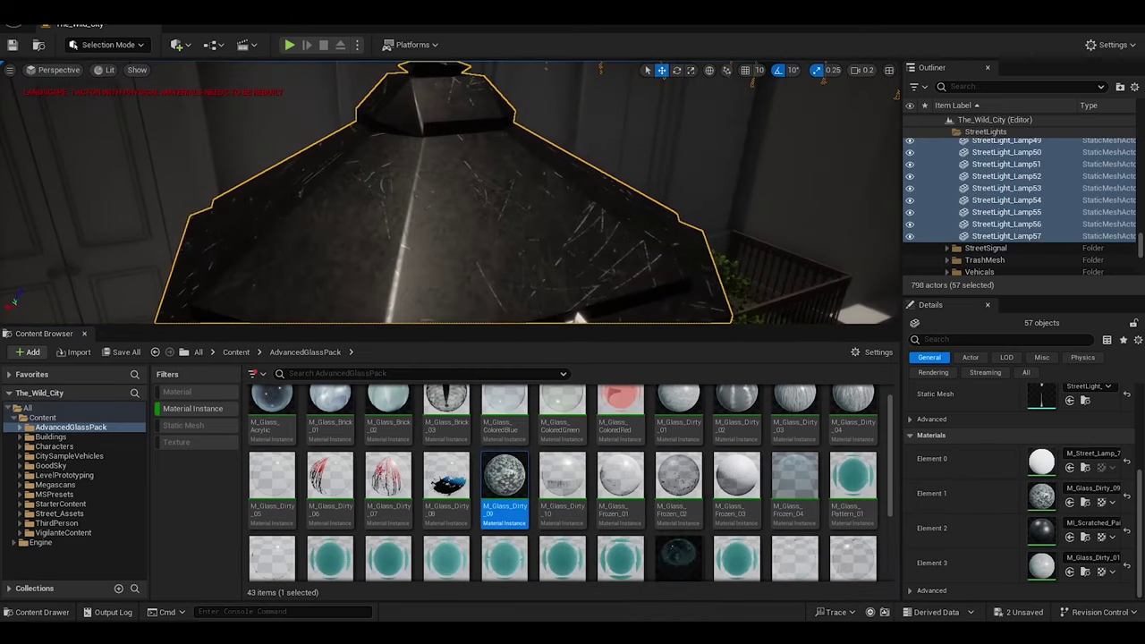
# Assign MI_Scratched_Painted_Steel from the Megascans folder to the lamps' frame
pyautogui.click(54, 484)
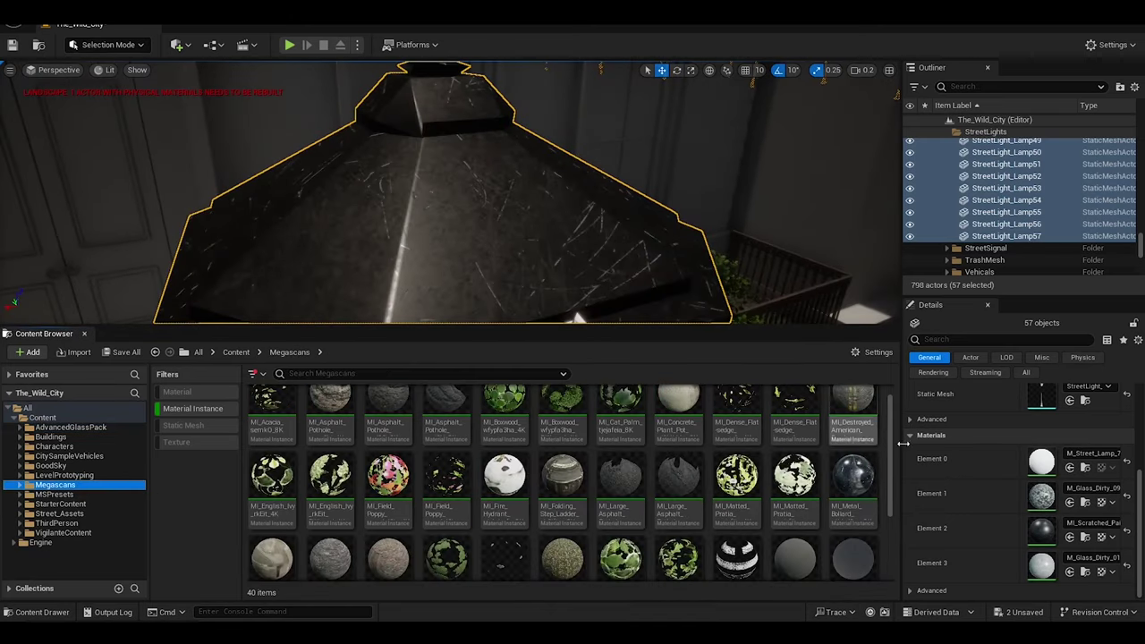
pyautogui.scroll(-3, 573, 484)
pyautogui.moveTo(271, 523); pyautogui.dragTo(979, 474)
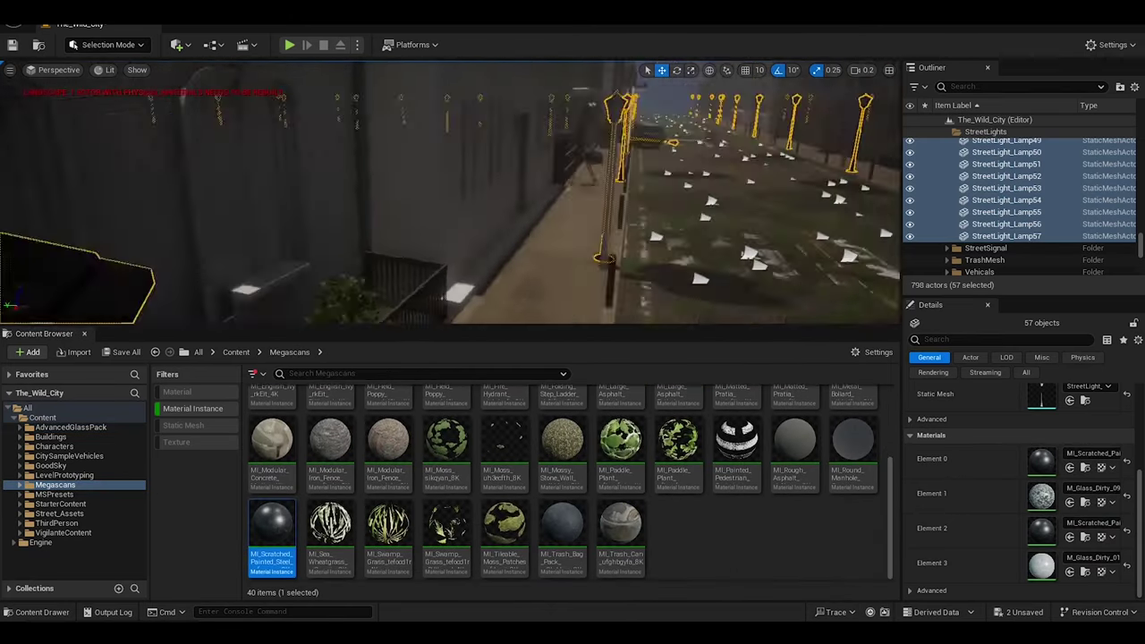
pyautogui.click(585, 259)
pyautogui.moveTo(447, 193); pyautogui.dragTo(465, 193, button='right')
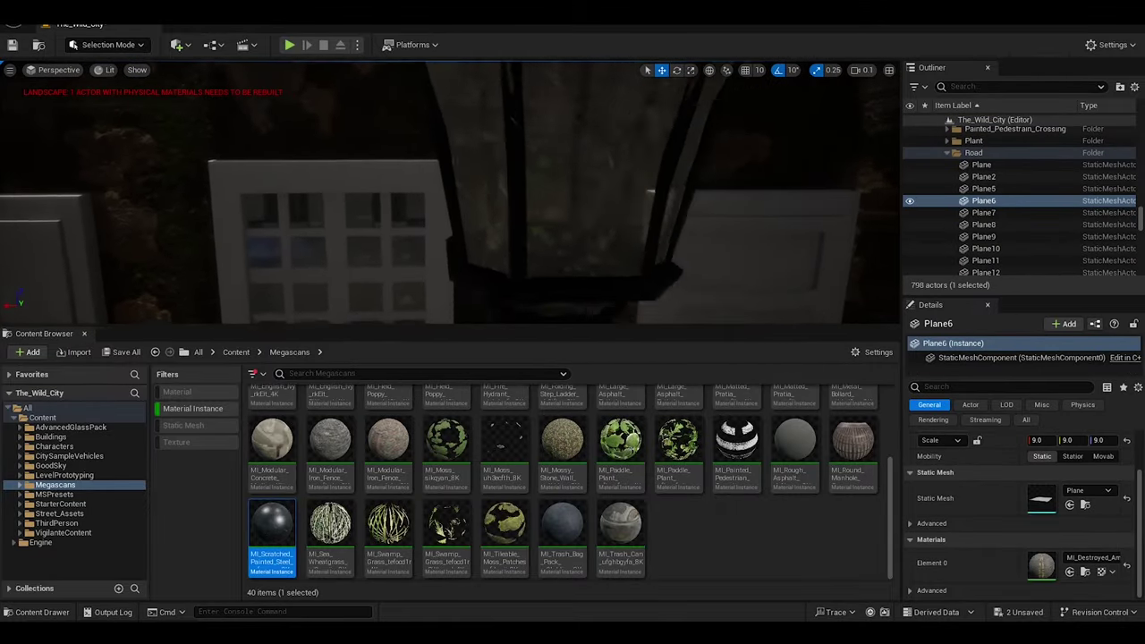
pyautogui.moveTo(465, 193); pyautogui.dragTo(537, 193, button='right')
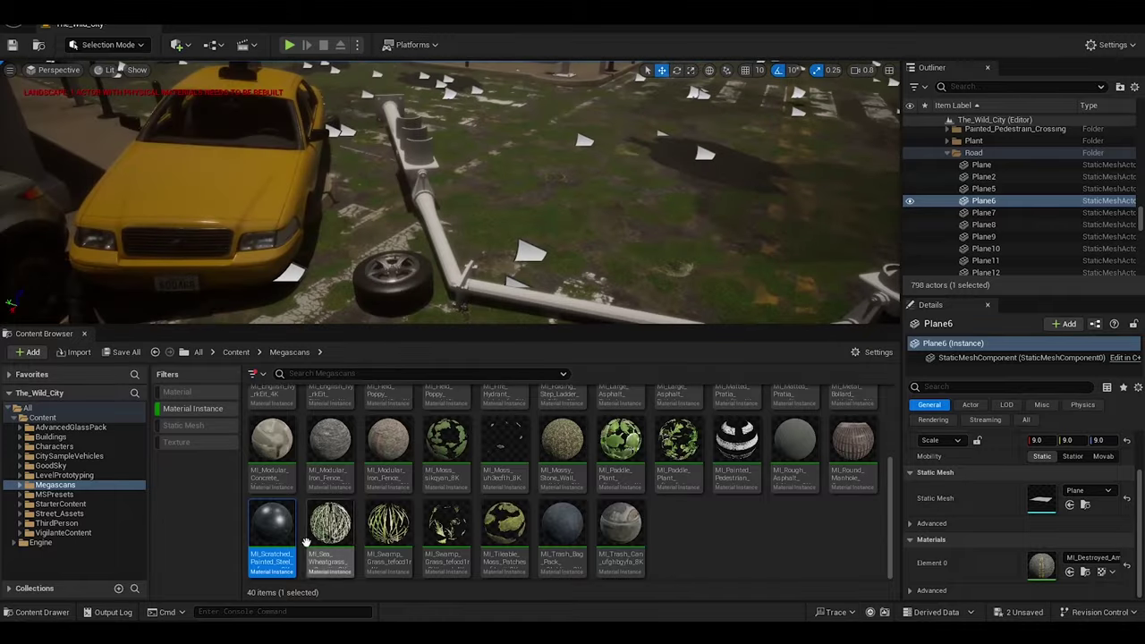
# Open Quixel Bridge and bring up the Scratched Painted Iron surface
pyautogui.click(94, 11)
pyautogui.click(166, 208)
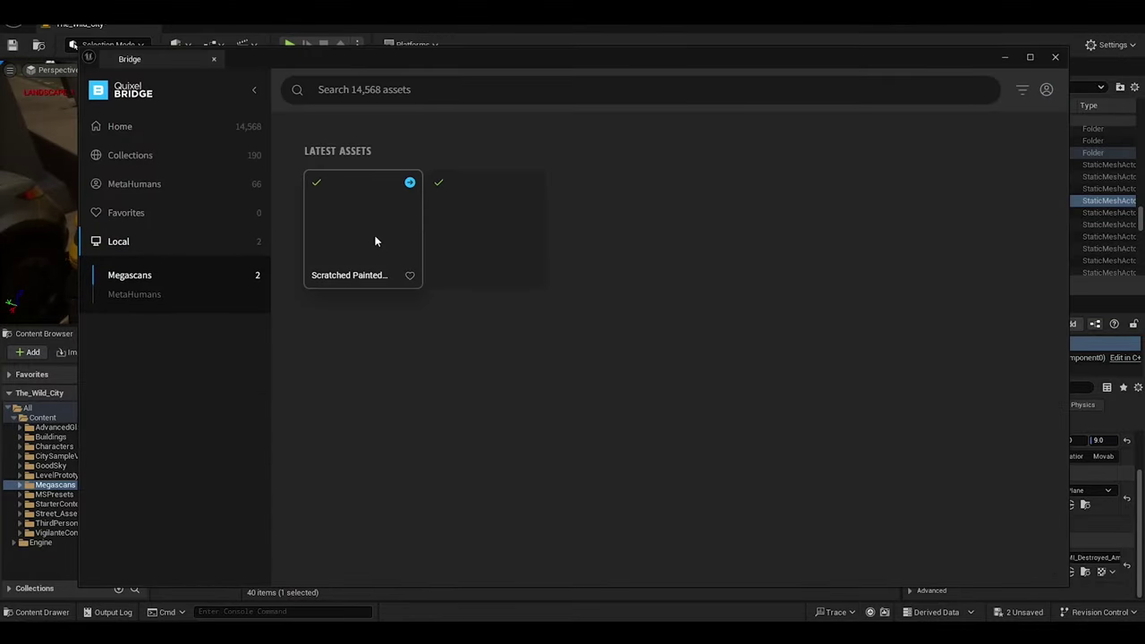
pyautogui.click(376, 242)
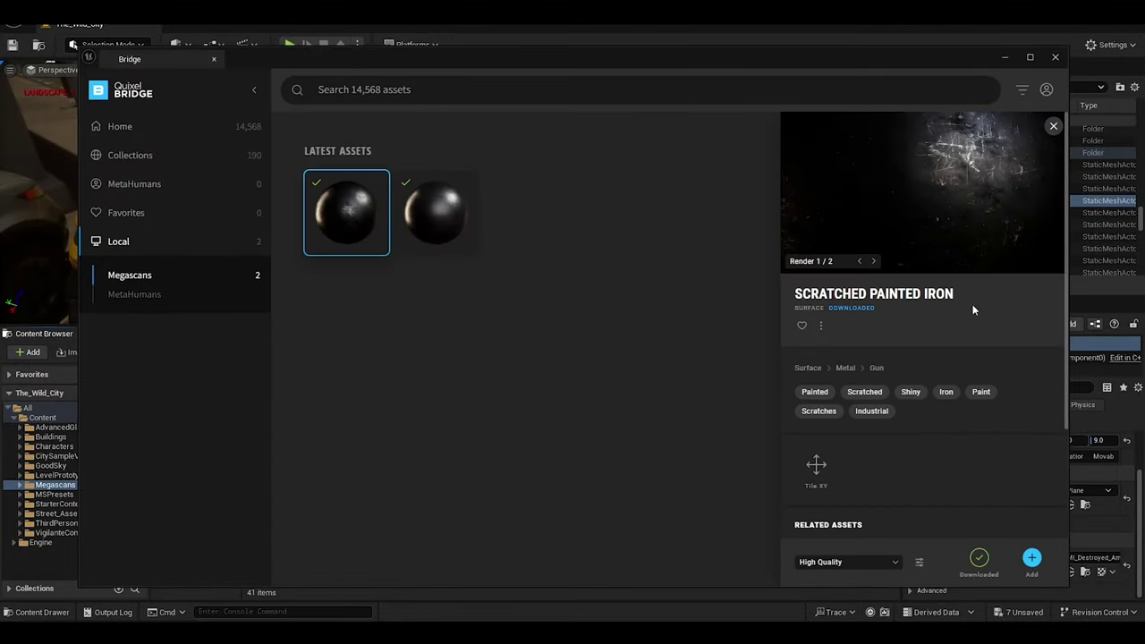
pyautogui.moveTo(974, 58); pyautogui.dragTo(529, 458)
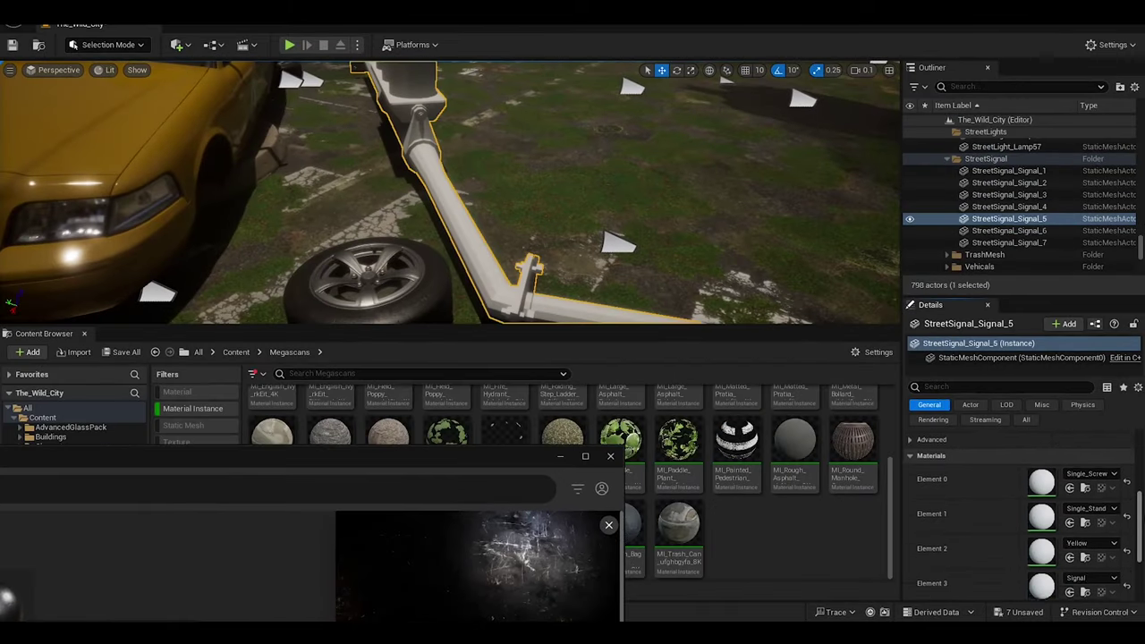
pyautogui.scroll(-3, 1142, 547)
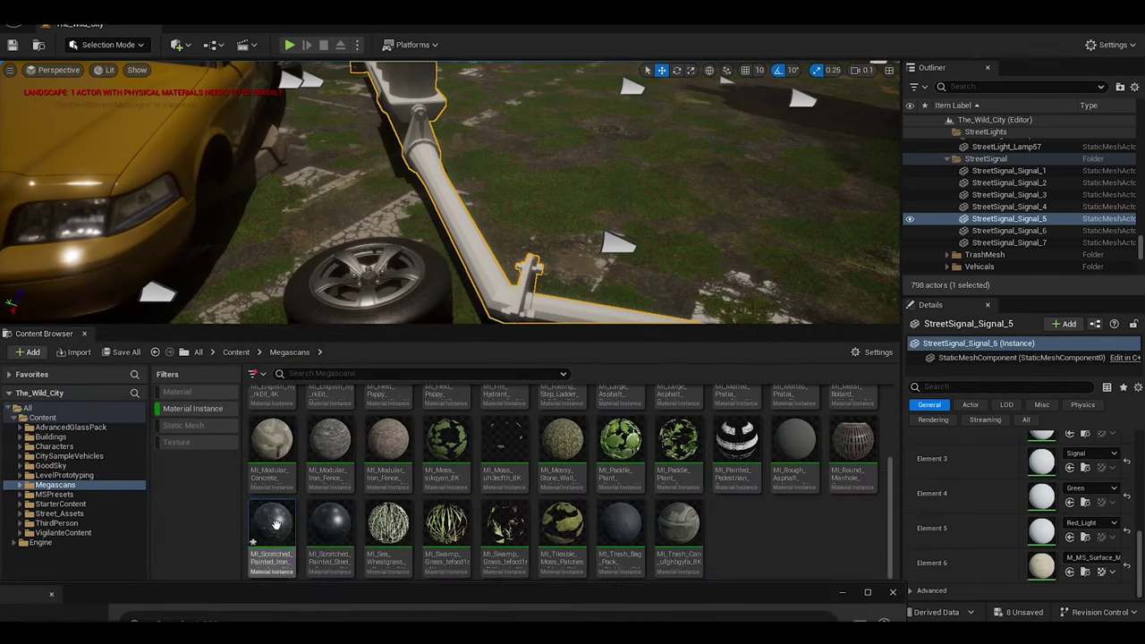
# Apply scratched painted iron to the street signal's Elements 6 and 3
pyautogui.moveTo(275, 525); pyautogui.dragTo(1042, 566)
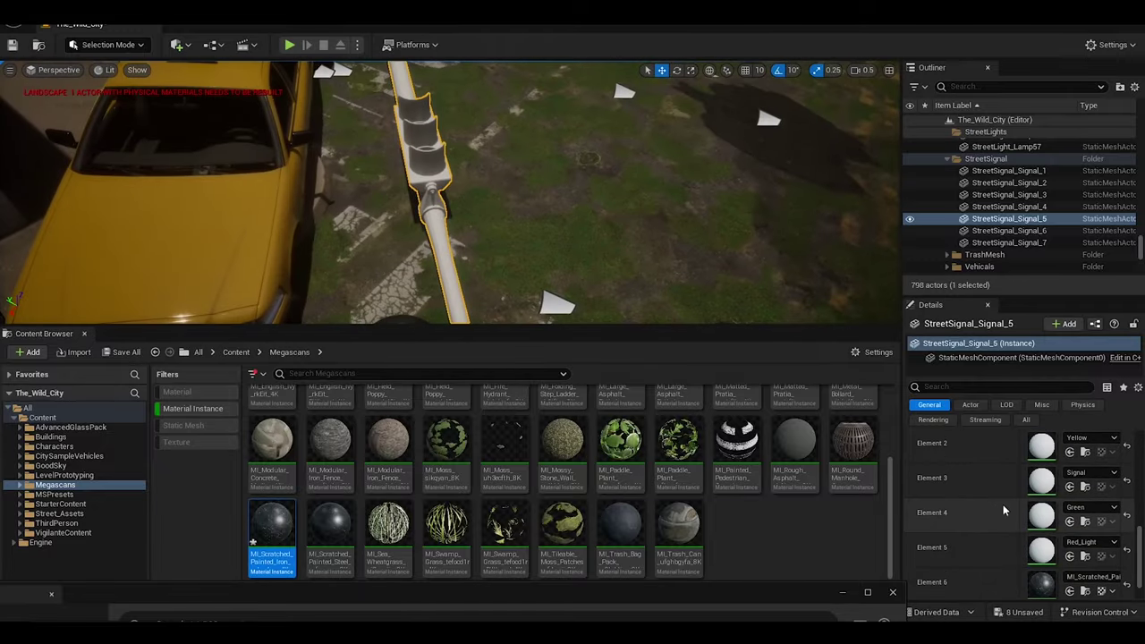
pyautogui.moveTo(313, 522); pyautogui.dragTo(1042, 481)
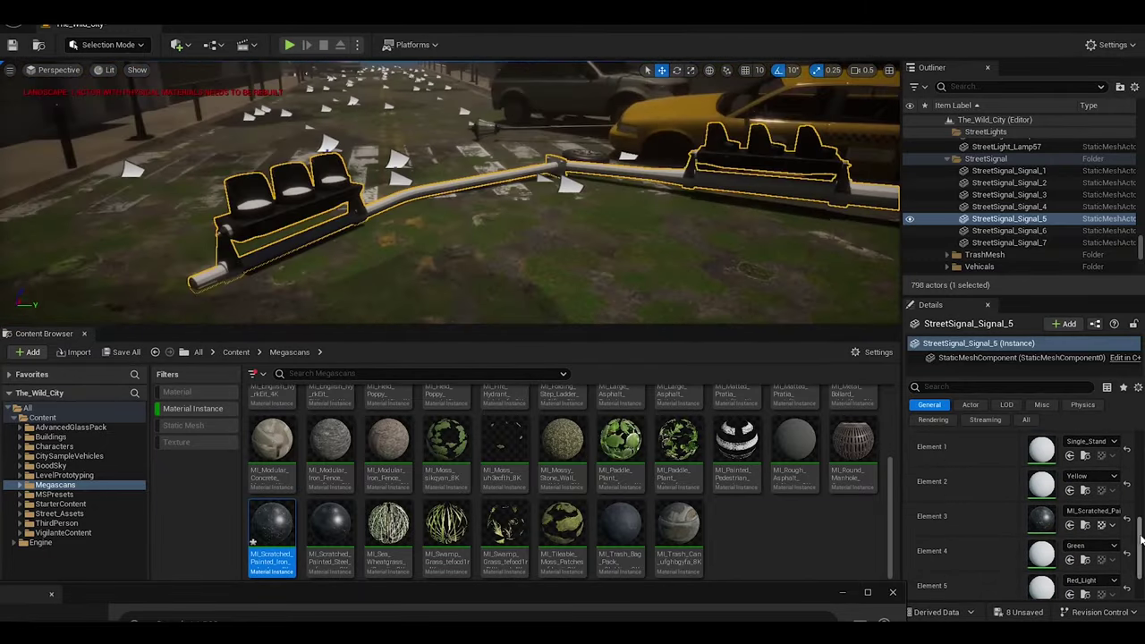
pyautogui.scroll(2, 1141, 540)
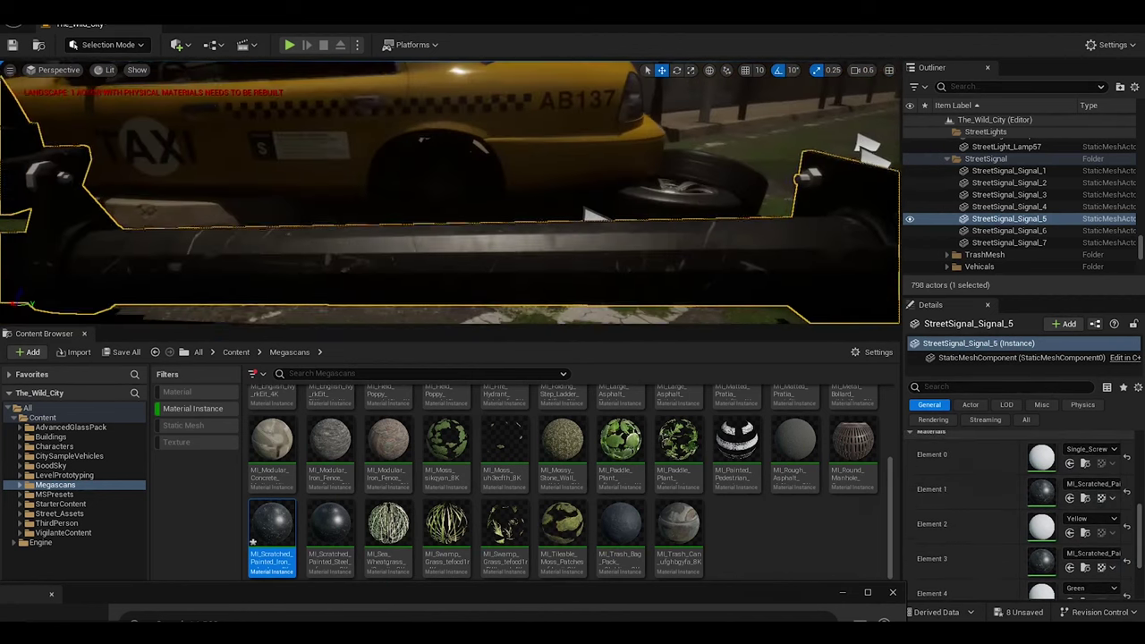
pyautogui.doubleClick(1040, 489)
pyautogui.click(881, 103)
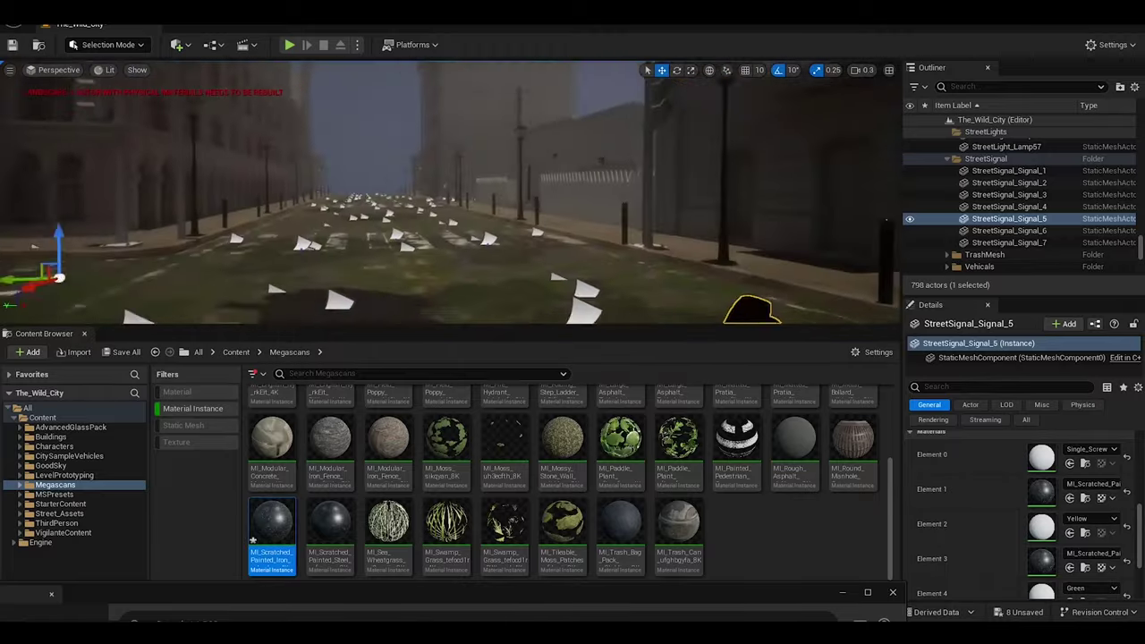
# Apply scratched painted iron to the other signal pole, StreetSignal_6
pyautogui.click(417, 236)
pyautogui.moveTo(272, 523)
pyautogui.mouseDown()
pyautogui.moveTo(813, 505)
pyautogui.moveTo(1043, 528)
pyautogui.mouseUp()
pyautogui.press('Up')
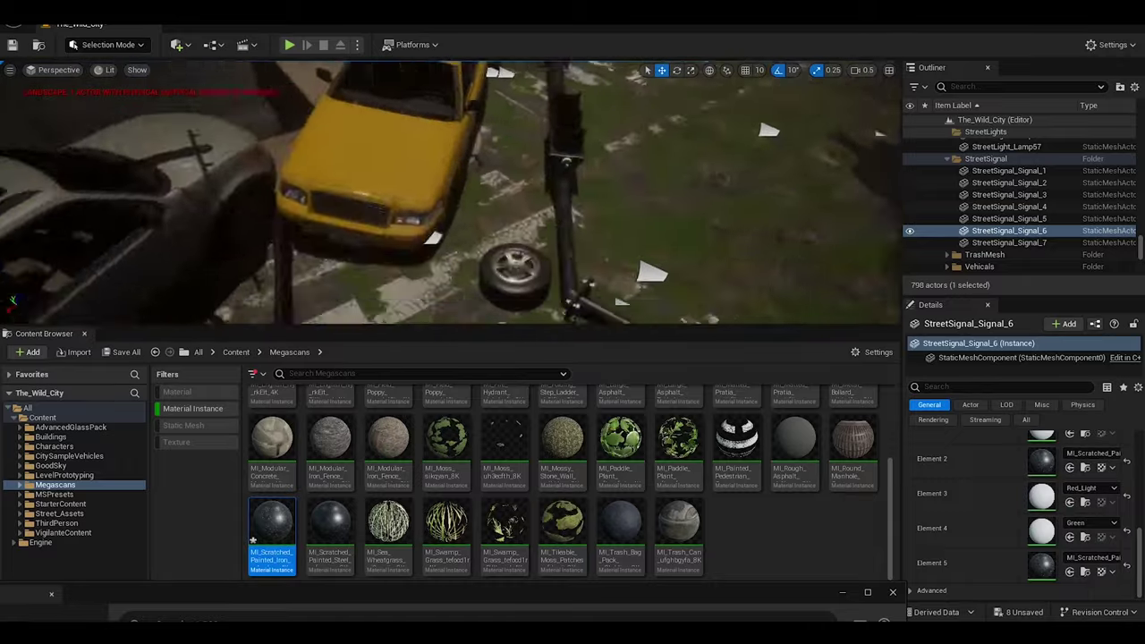
pyautogui.moveTo(379, 168); pyautogui.dragTo(380, 134, button='right')
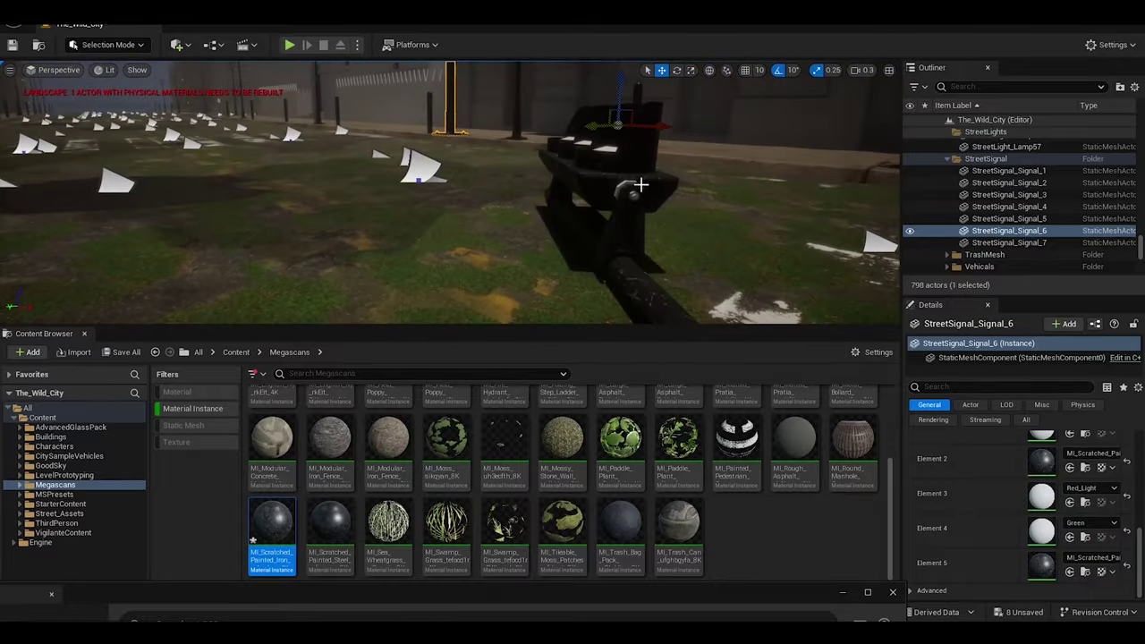
# Frame the fallen pole by the taxi, then search Quixel Bridge for 'Chrome' and view the Chromium surface
pyautogui.press('f')
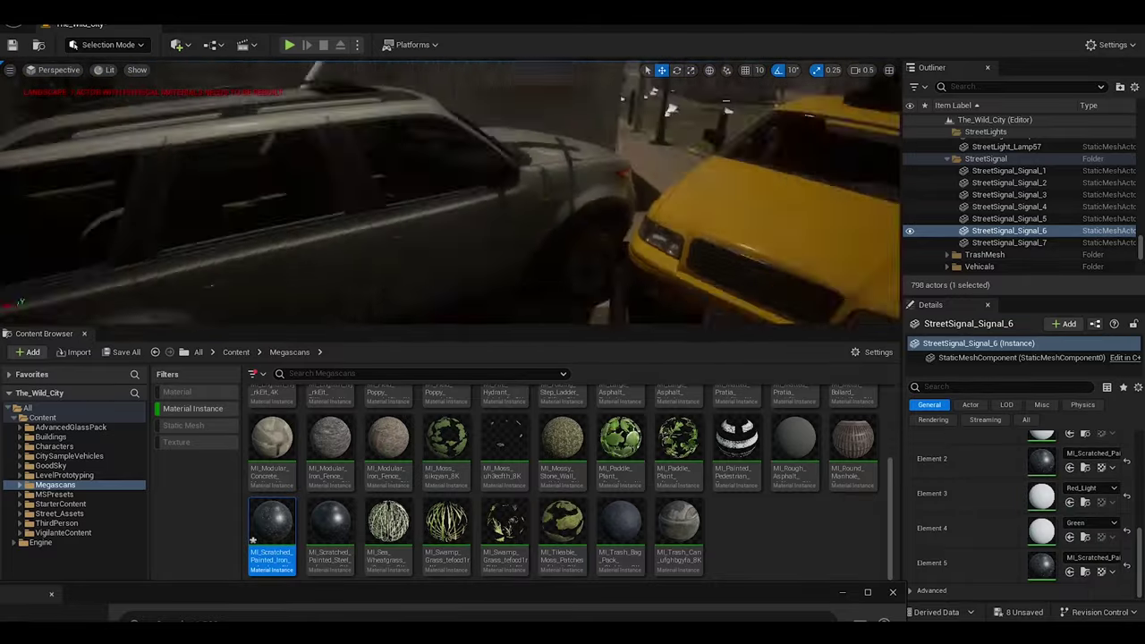
pyautogui.click(100, 9)
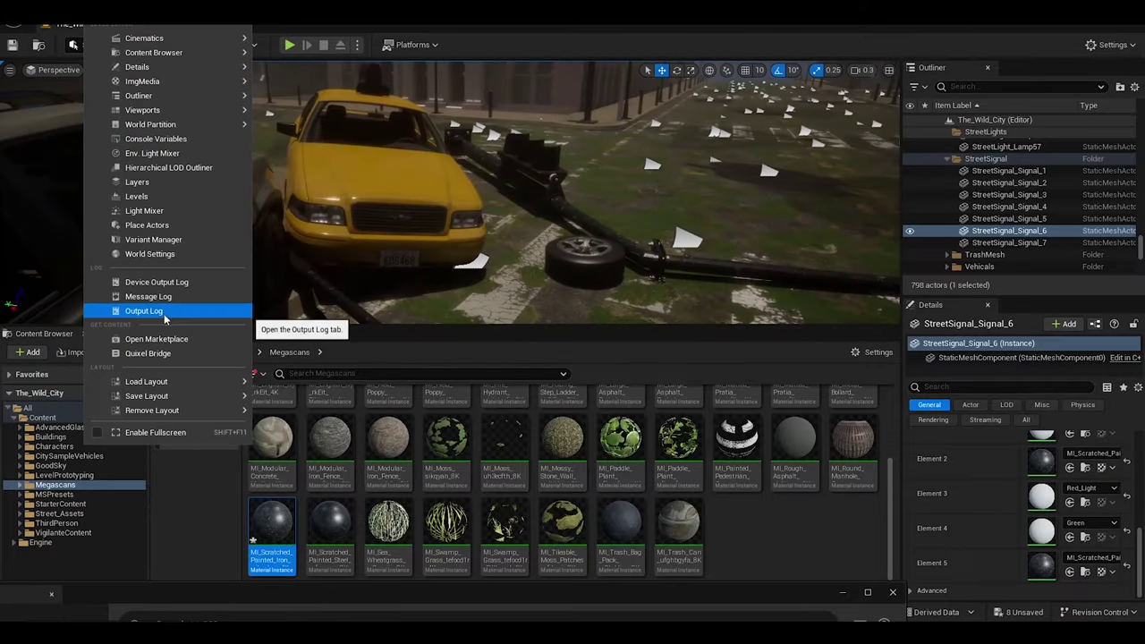
pyautogui.click(164, 313)
pyautogui.click(422, 89)
pyautogui.write('Chrome')
pyautogui.press('Return')
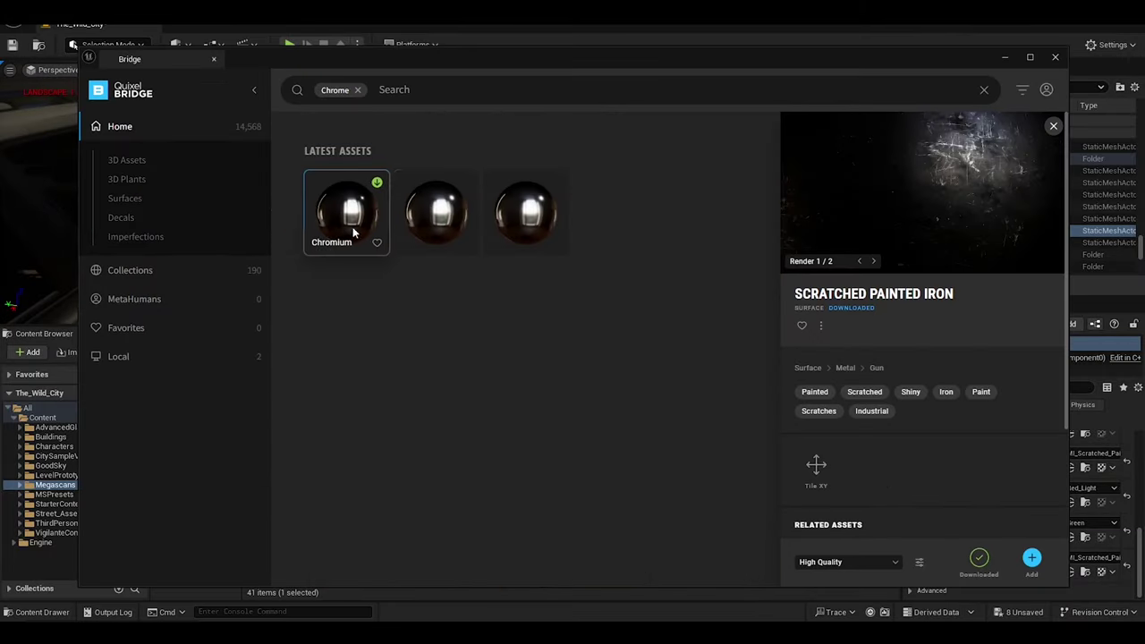
pyautogui.click(352, 227)
pyautogui.click(470, 214)
# Search the library for screws and view the Rusty Screw asset
pyautogui.click(357, 89)
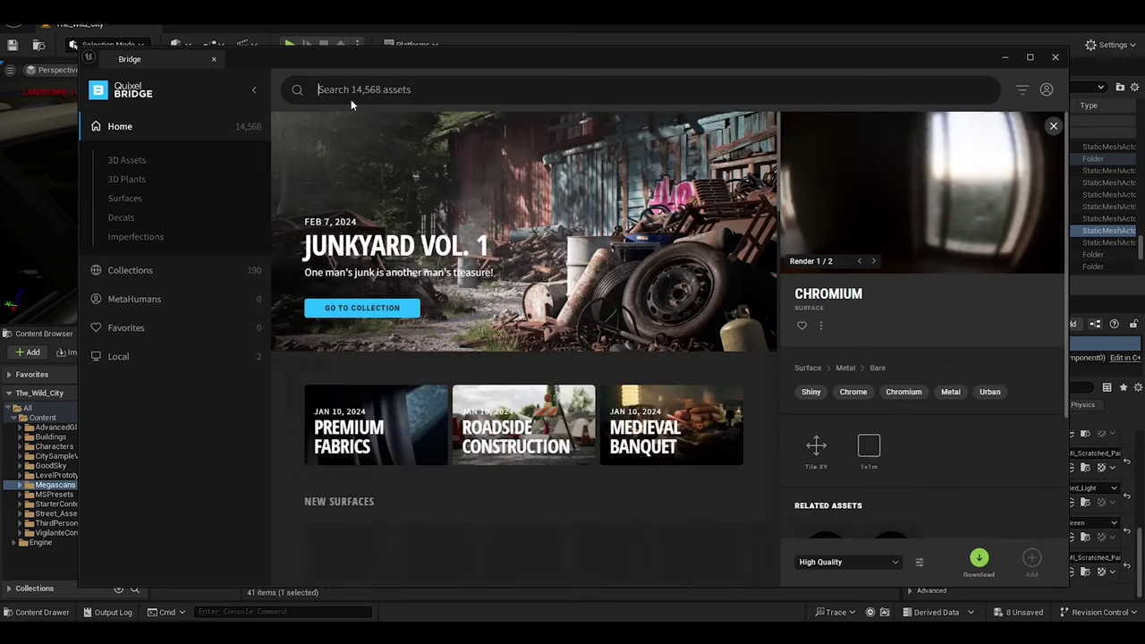
pyautogui.write('scre')
pyautogui.press('BackSpace')
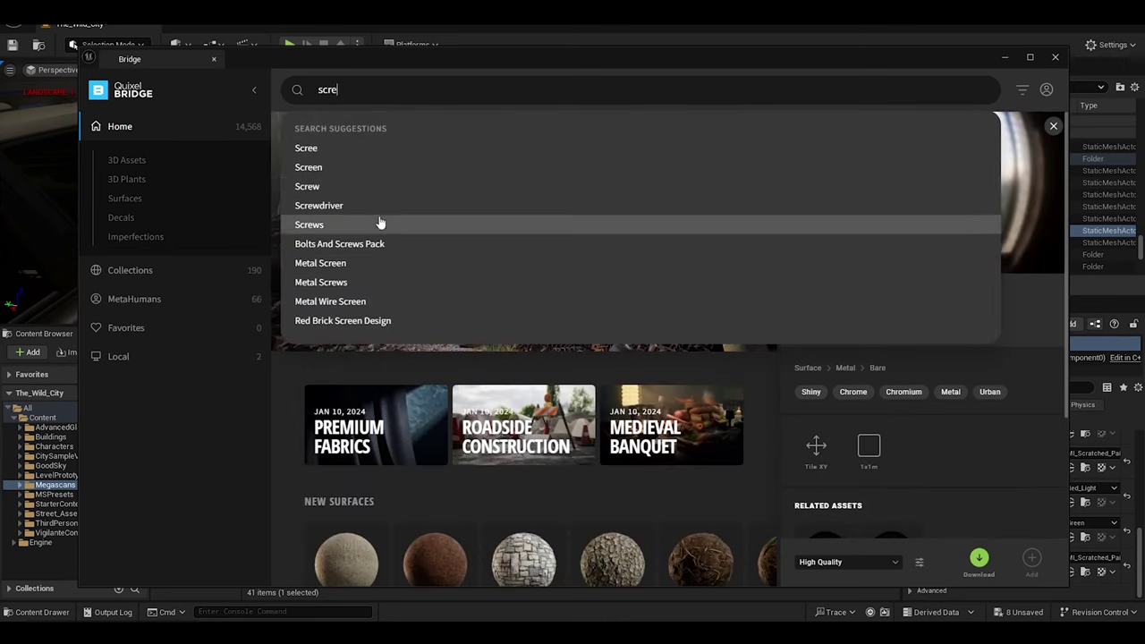
pyautogui.click(380, 225)
pyautogui.scroll(-5, 724, 308)
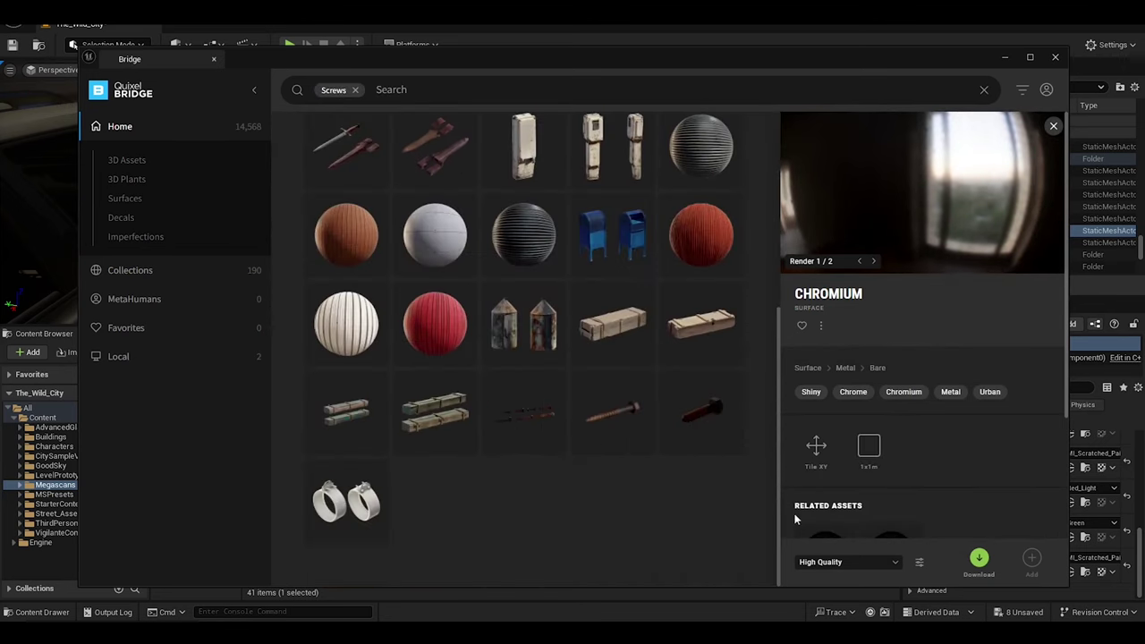
pyautogui.click(614, 423)
# Search 'Rusty' and preview several rusty metal sheet surfaces and the Old Metal Geyser
pyautogui.click(357, 91)
pyautogui.write('Rusty And')
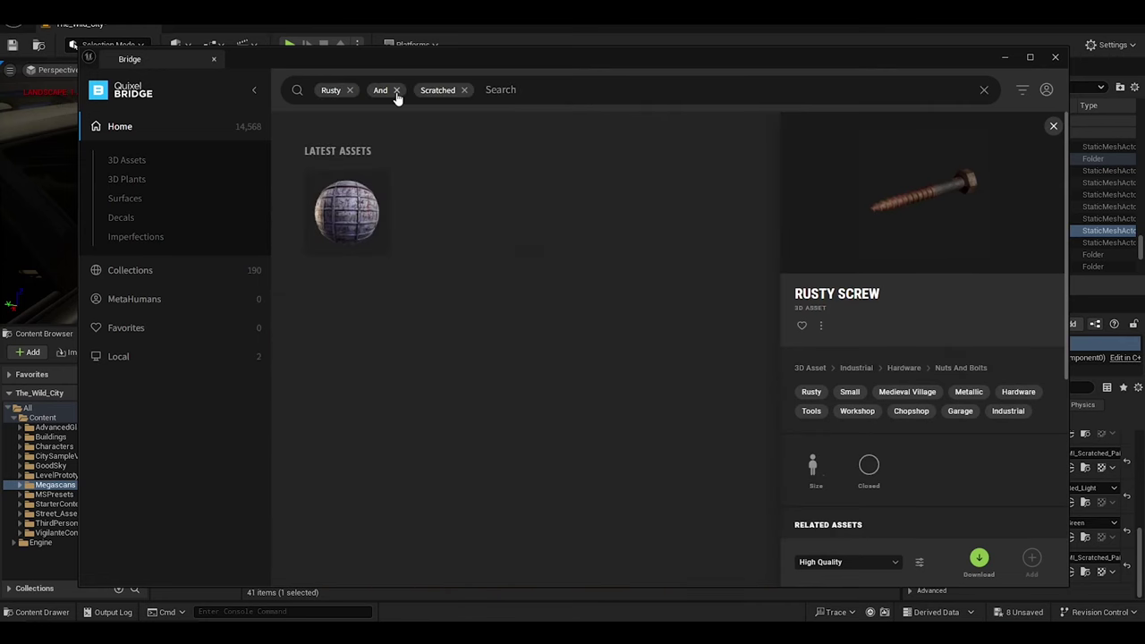
pyautogui.click(397, 92)
pyautogui.moveTo(774, 185); pyautogui.dragTo(776, 364)
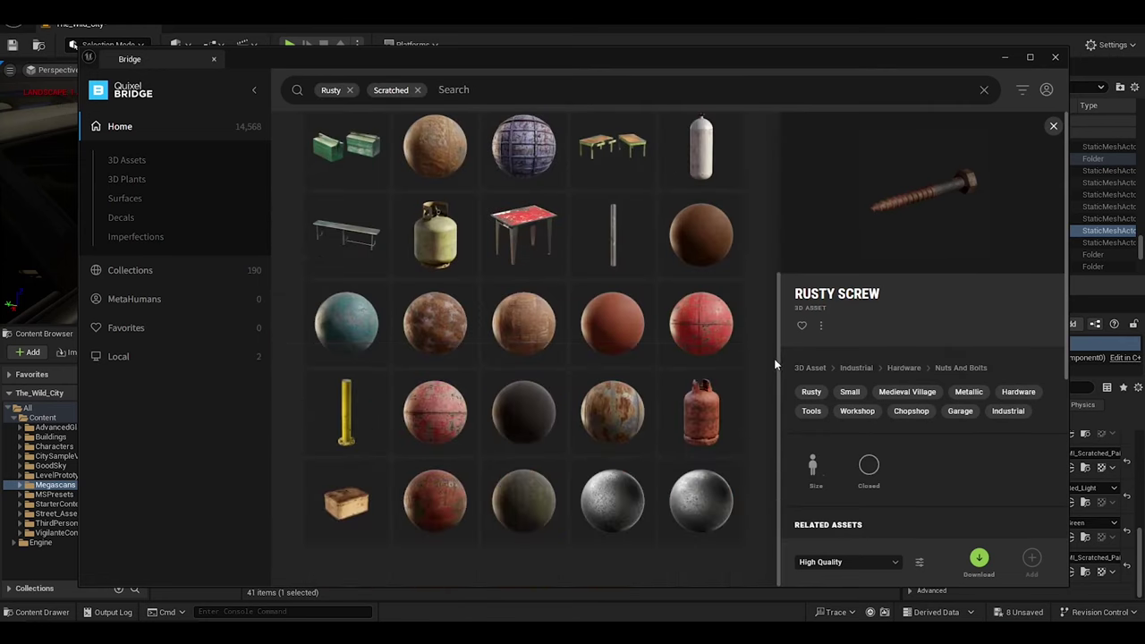
pyautogui.click(451, 493)
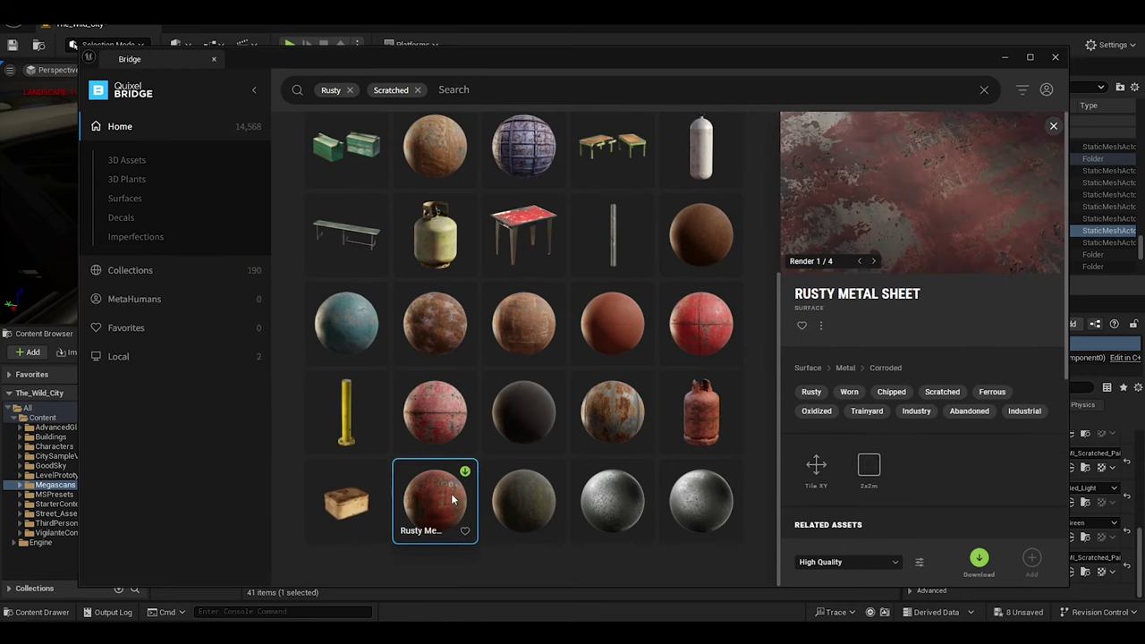
pyautogui.click(533, 418)
pyautogui.scroll(1, 465, 323)
pyautogui.click(436, 392)
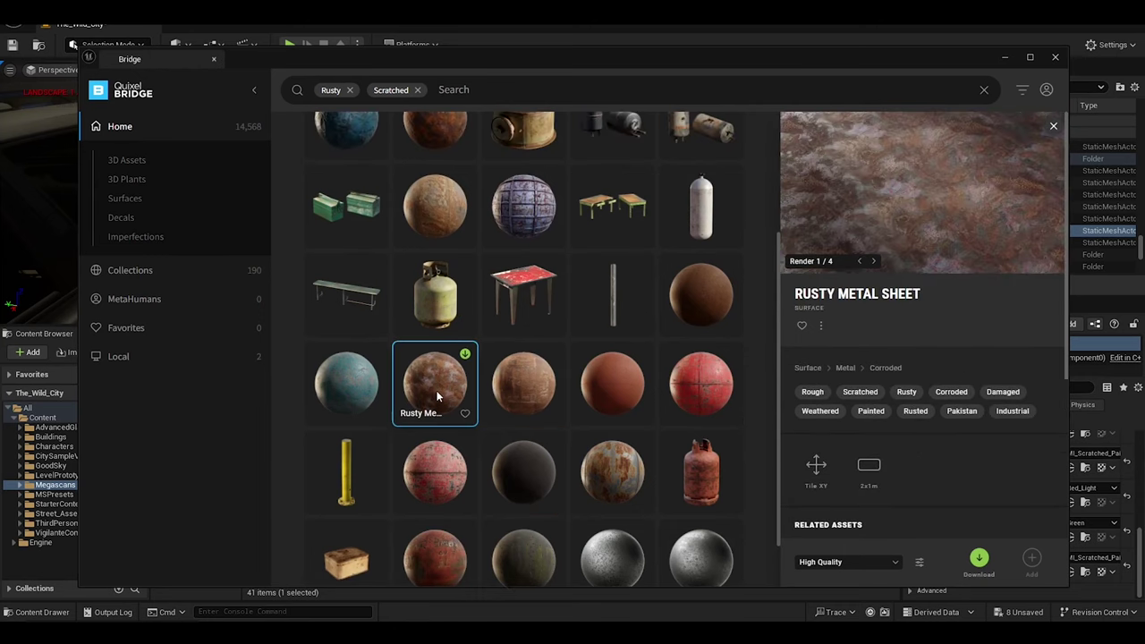
pyautogui.click(507, 385)
pyautogui.scroll(2, 506, 385)
pyautogui.click(580, 304)
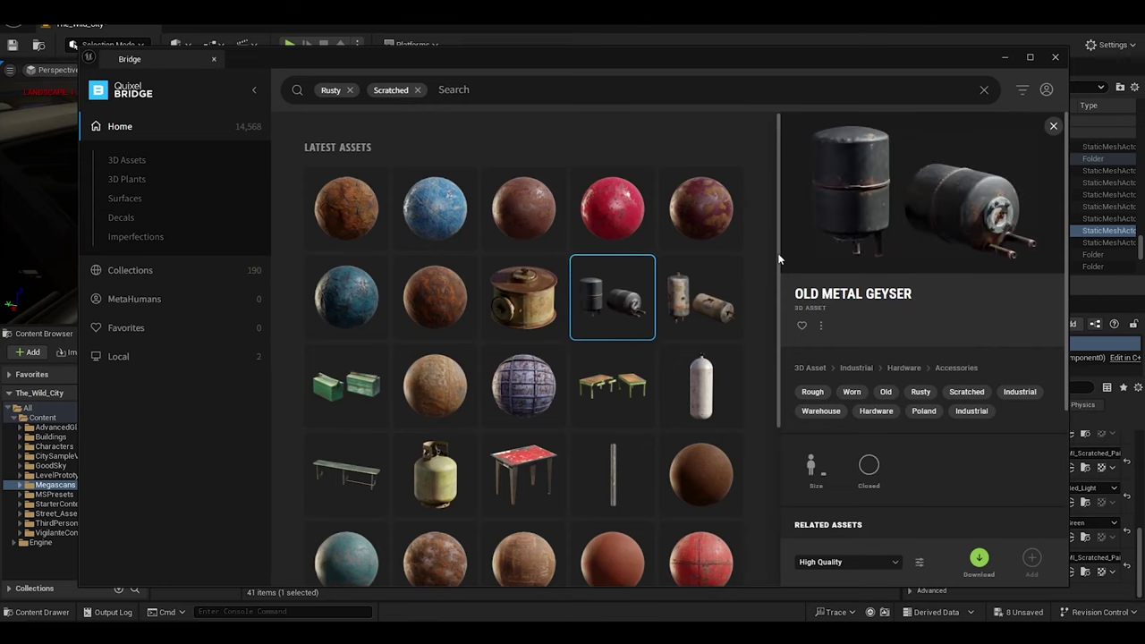
# Look through Rust imperfection, Rusty Painted Metal Sheet and Painted Metal Door, then drop the Scratched term
pyautogui.moveTo(780, 256); pyautogui.dragTo(772, 426)
pyautogui.click(598, 486)
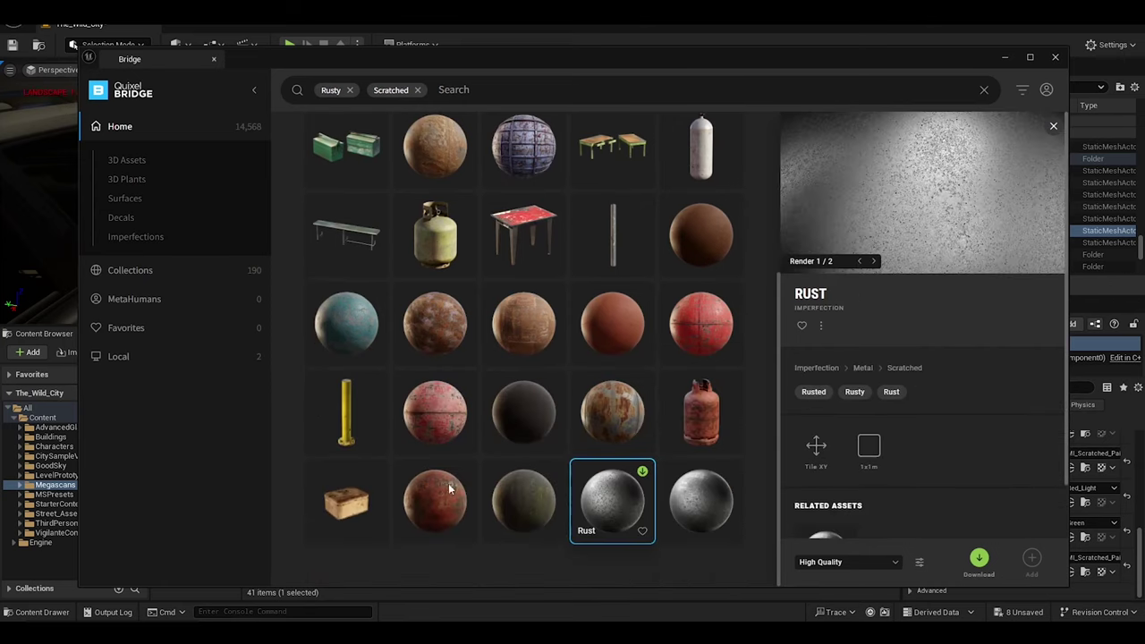
pyautogui.scroll(3, 449, 483)
pyautogui.click(409, 280)
pyautogui.click(347, 273)
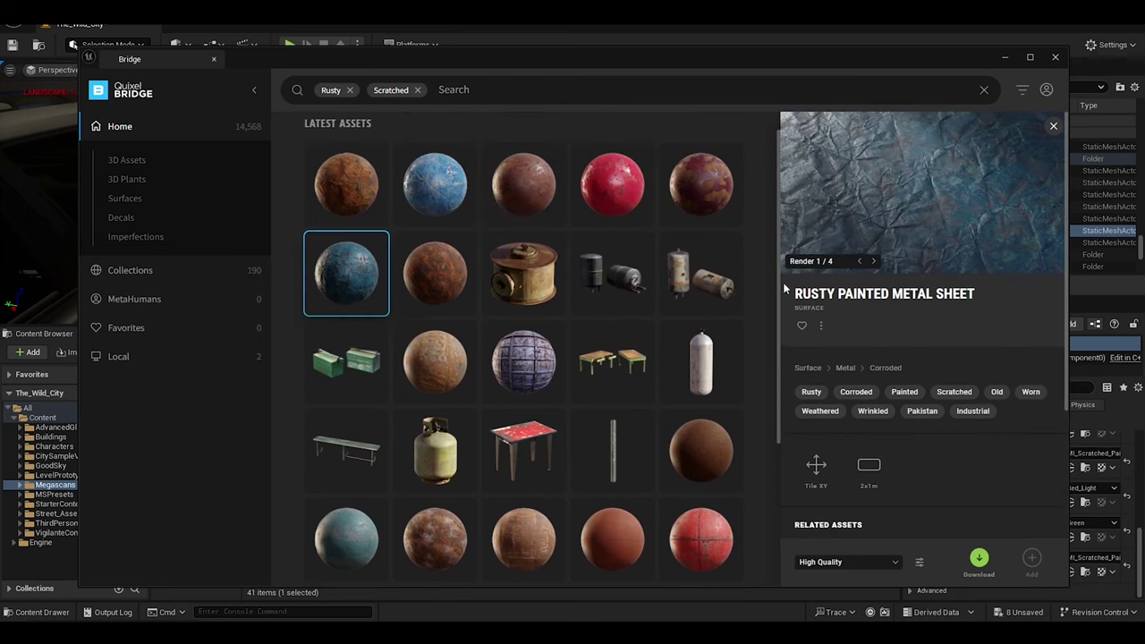
pyautogui.scroll(-3, 770, 457)
pyautogui.click(435, 322)
pyautogui.click(524, 412)
pyautogui.click(435, 501)
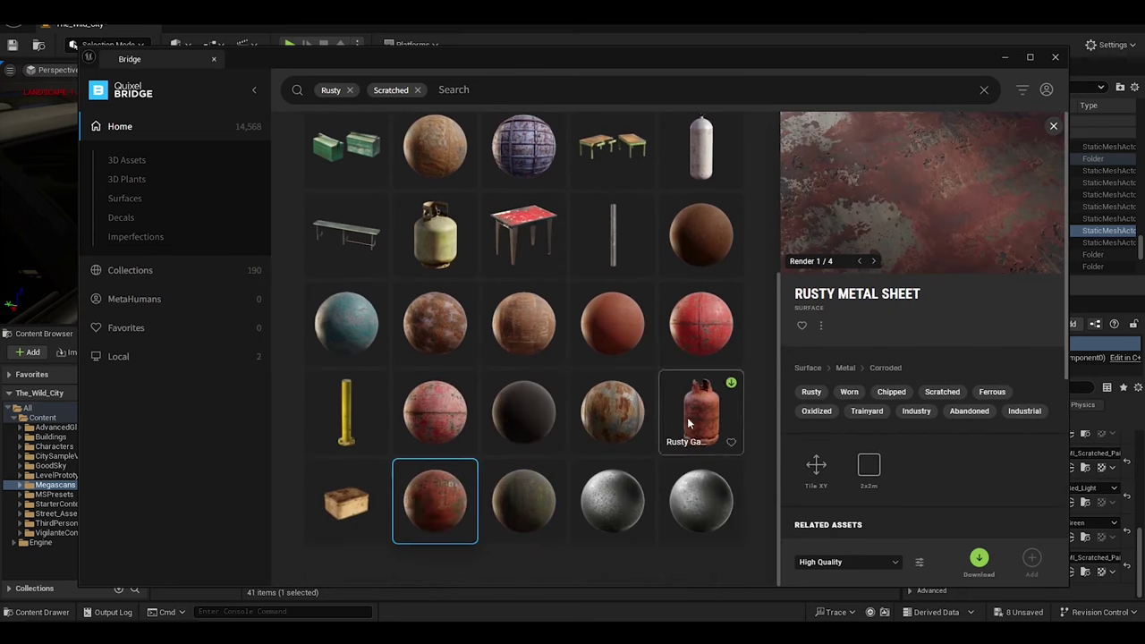
pyautogui.press('BackSpace')
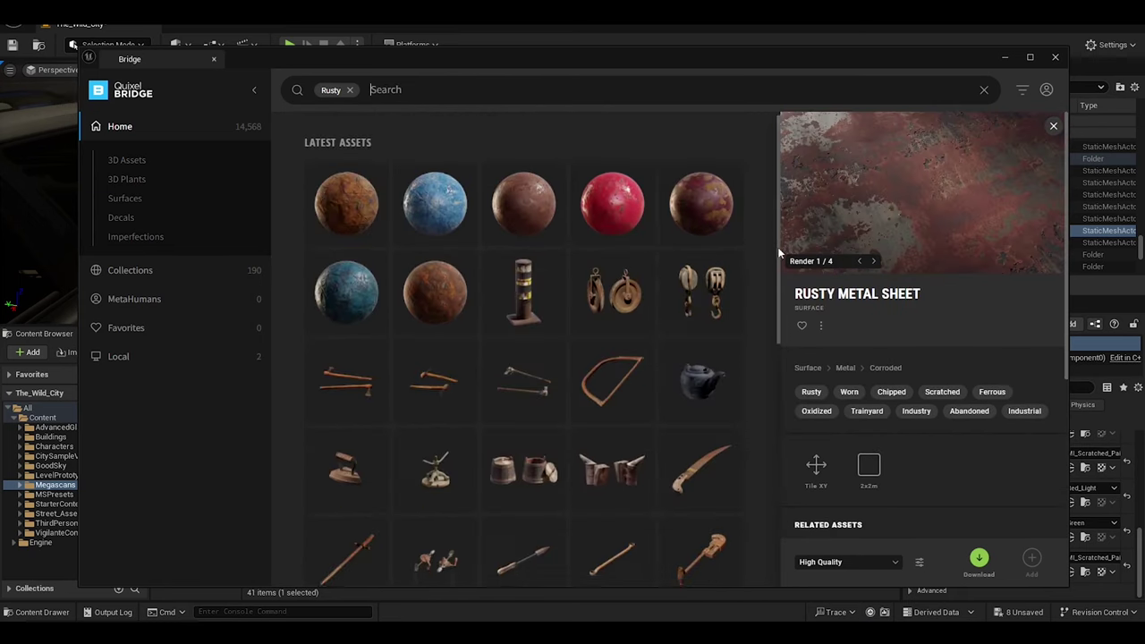
# Preview Brick Wall With Rusty Panel, Rusty Metal Sheet, Damaged Concrete Wall and Rusty Gas Tank Metal
pyautogui.scroll(-5, 778, 247)
pyautogui.scroll(-5, 773, 285)
pyautogui.scroll(-5, 770, 358)
pyautogui.scroll(-3, 756, 421)
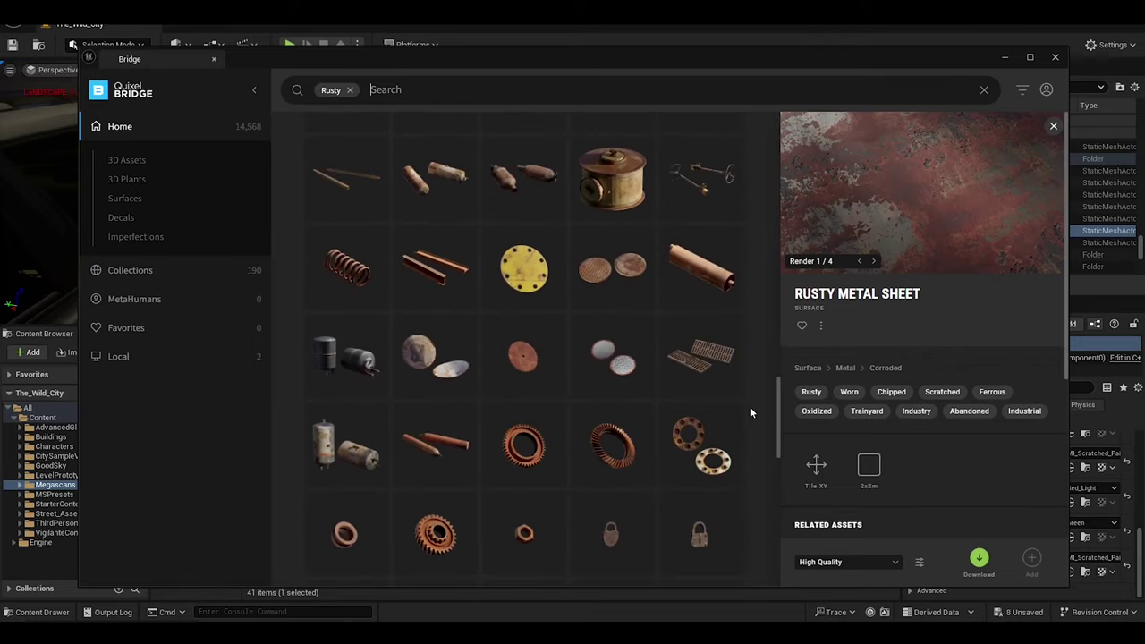
pyautogui.scroll(-5, 778, 447)
pyautogui.scroll(-5, 783, 537)
pyautogui.scroll(2, 784, 554)
pyautogui.click(526, 261)
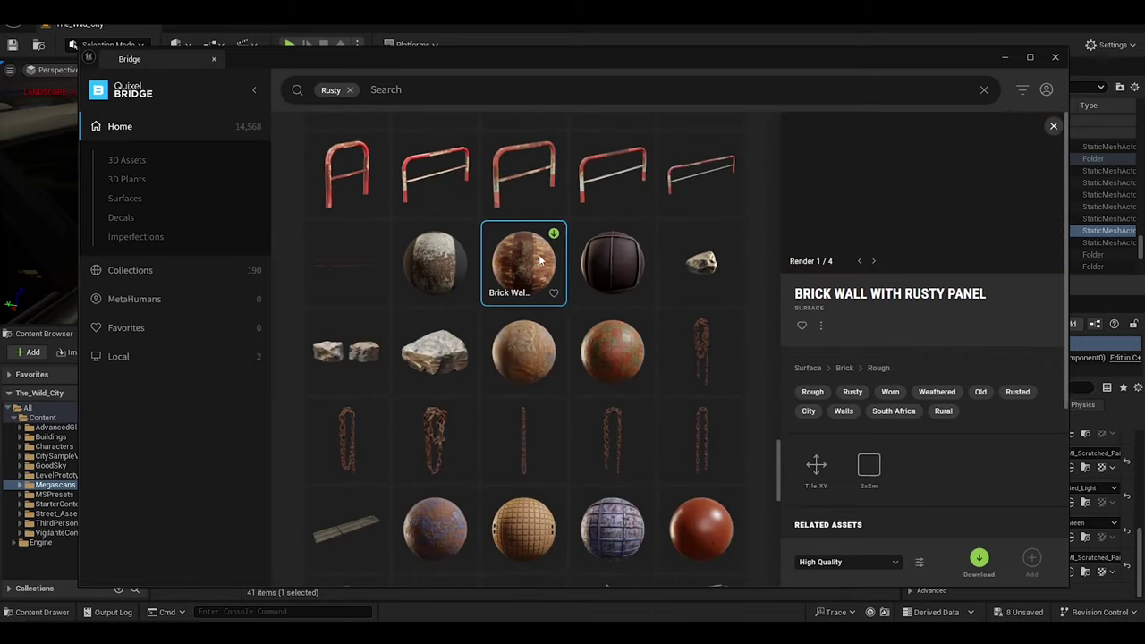
pyautogui.click(537, 364)
pyautogui.scroll(-2, 760, 484)
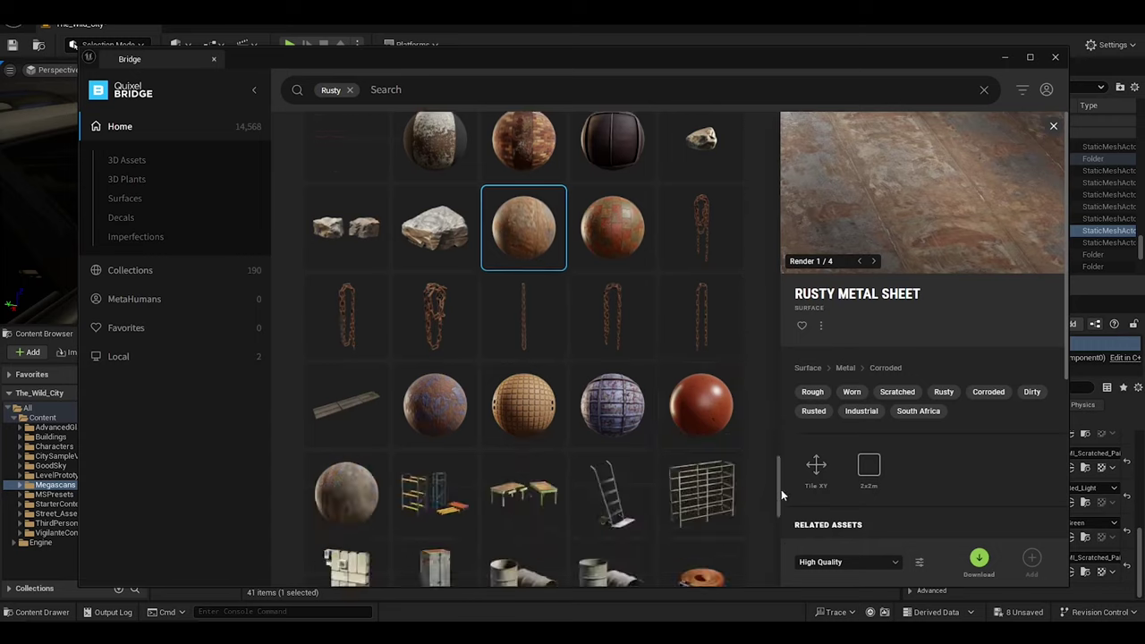
pyautogui.scroll(-5, 781, 501)
pyautogui.scroll(-2, 779, 537)
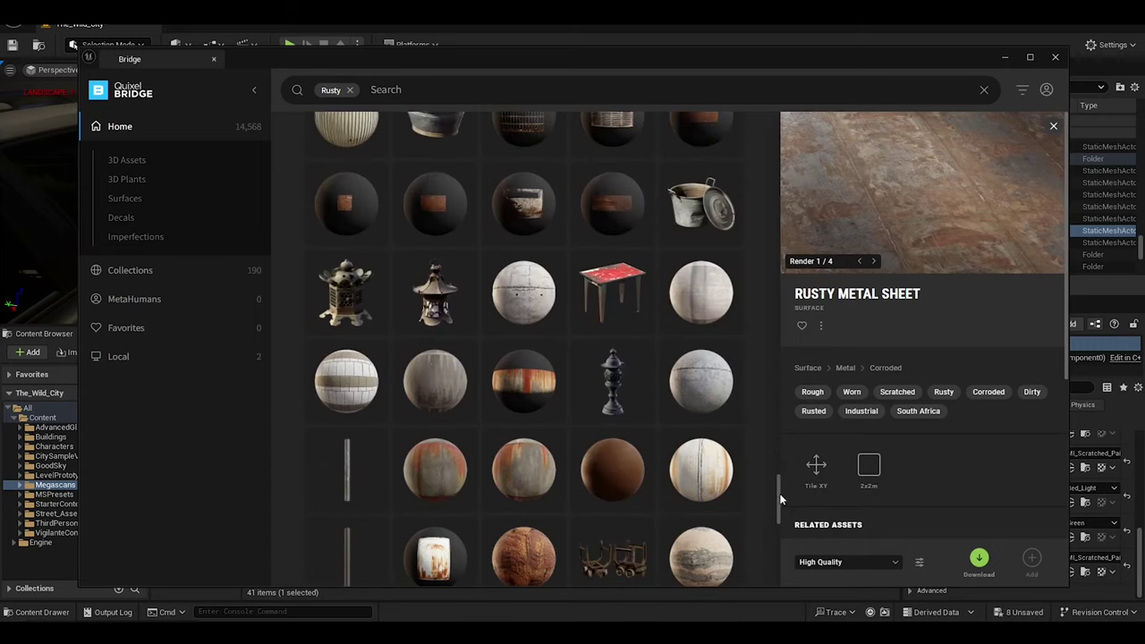
pyautogui.click(730, 532)
pyautogui.click(648, 468)
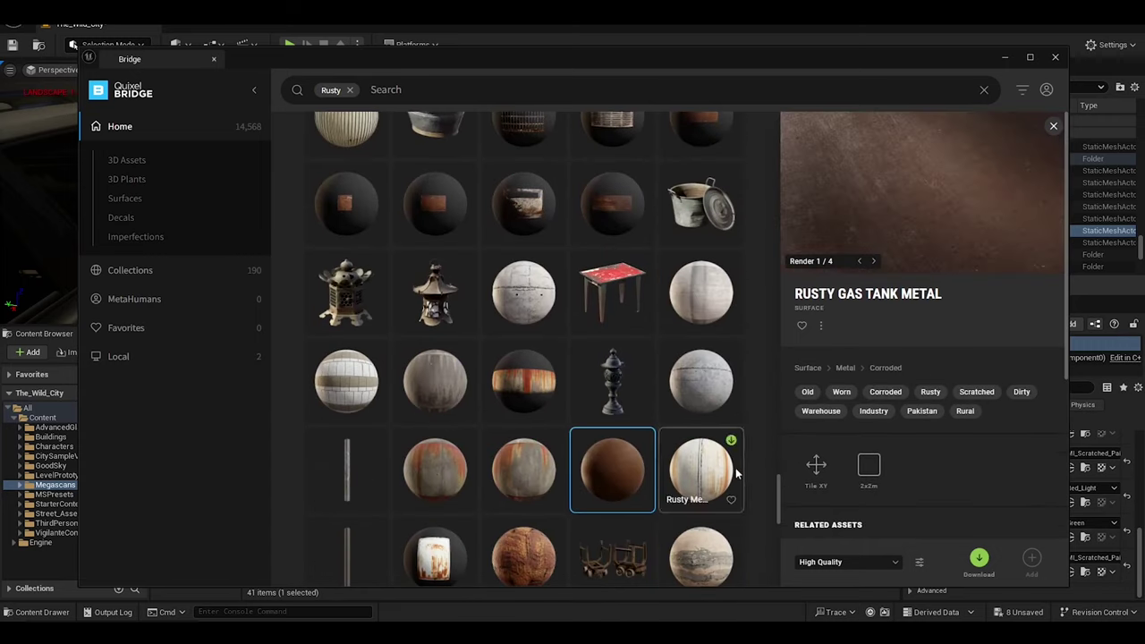
# View the Rusty Metal Bollard, then pick the dark Rusty Metal Sheet surface
pyautogui.scroll(-4, 776, 522)
pyautogui.scroll(-3, 775, 573)
pyautogui.scroll(-3, 775, 573)
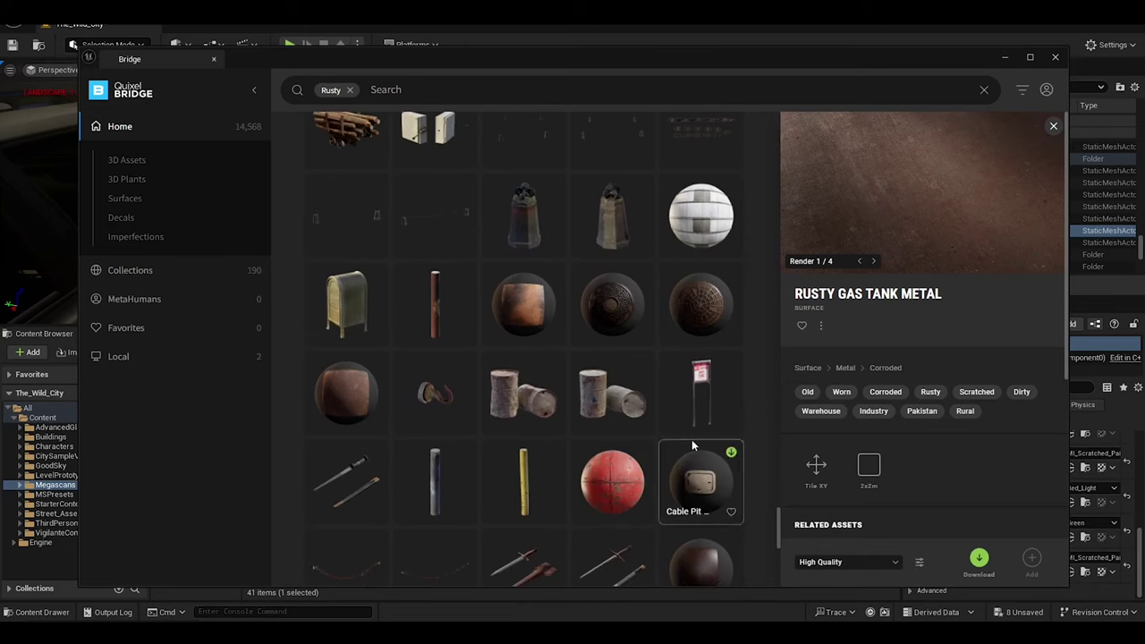
pyautogui.click(435, 304)
pyautogui.scroll(-2, 771, 490)
pyautogui.scroll(-5, 765, 494)
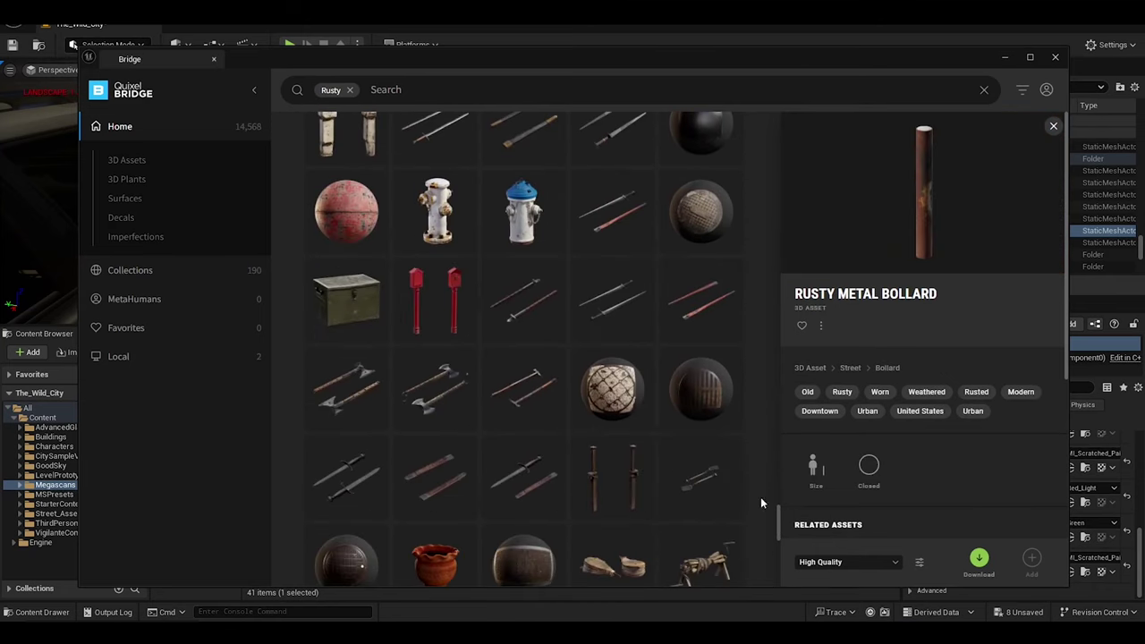
pyautogui.scroll(-2, 778, 525)
pyautogui.scroll(-4, 772, 560)
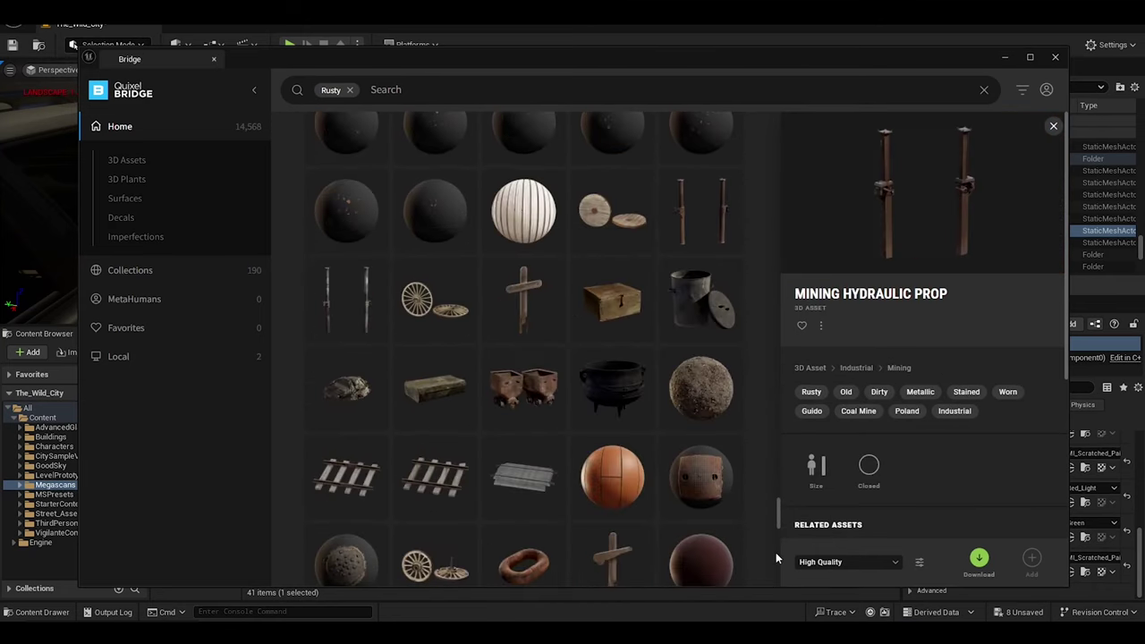
pyautogui.scroll(-5, 777, 508)
pyautogui.scroll(-5, 780, 549)
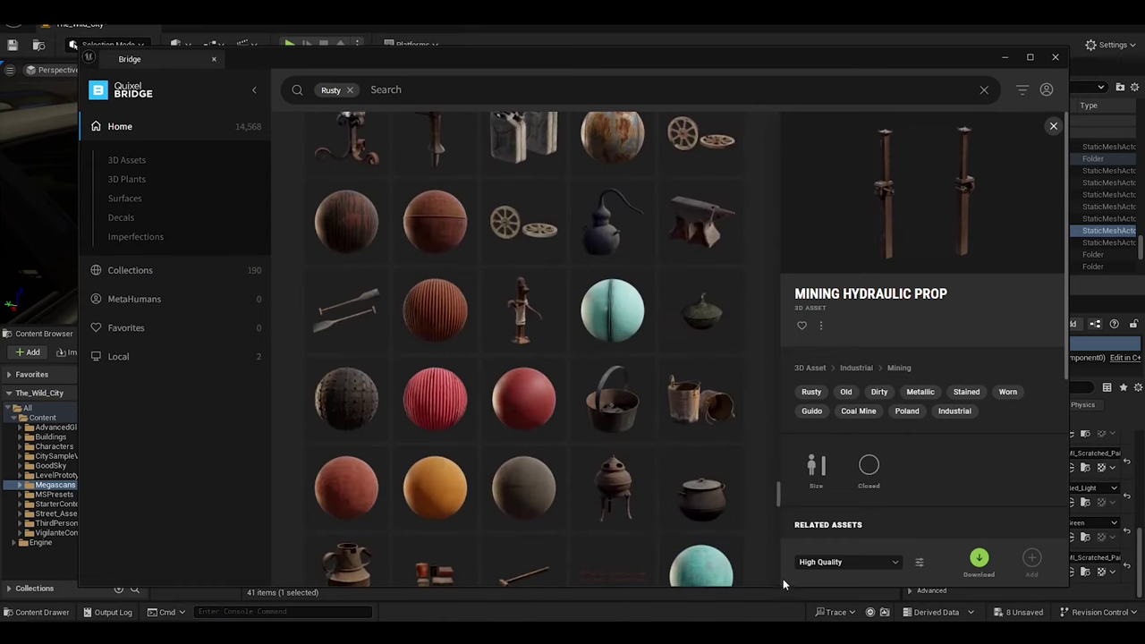
pyautogui.scroll(-5, 777, 501)
pyautogui.scroll(-4, 785, 535)
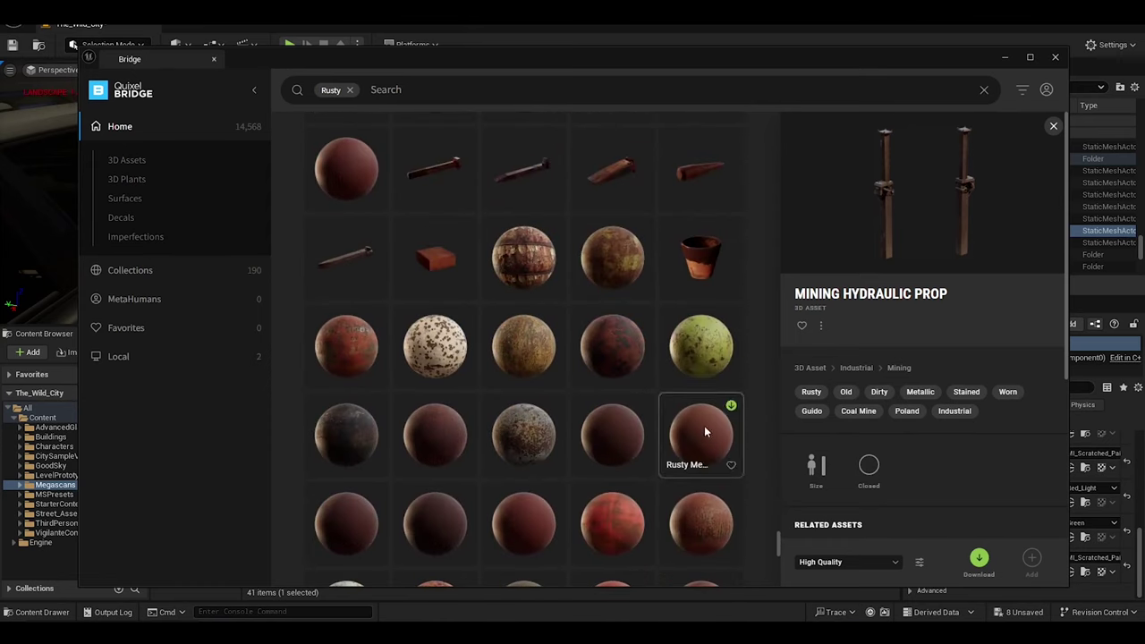
pyautogui.scroll(-1, 778, 537)
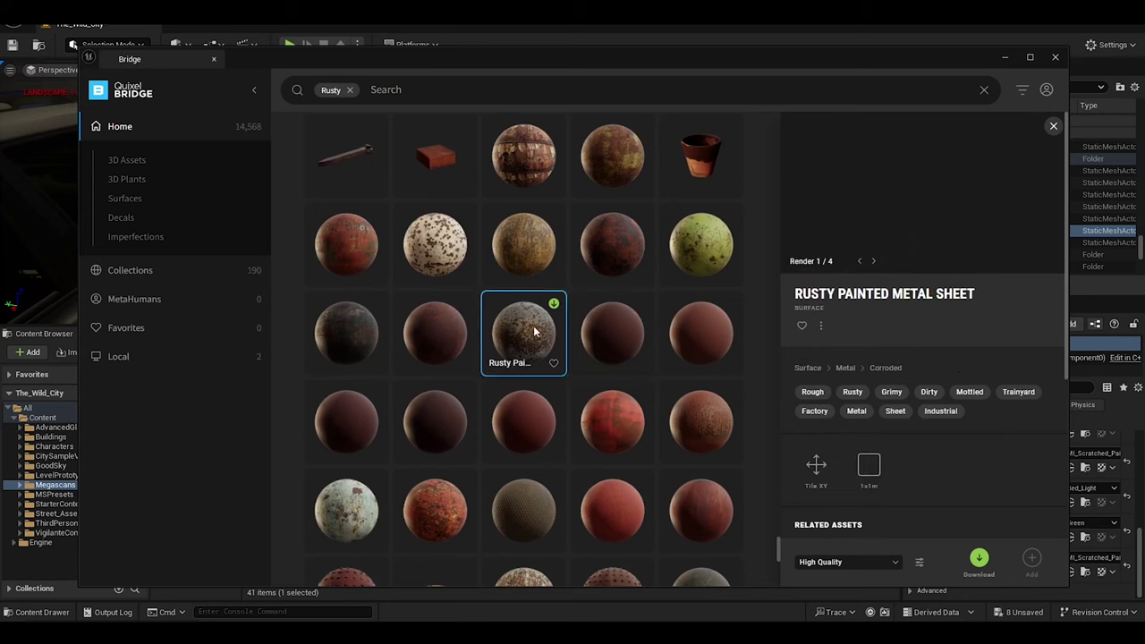
pyautogui.click(346, 332)
# View both Mining Hydraulic Prop variants, then clear the Rusty search term
pyautogui.scroll(-5, 782, 572)
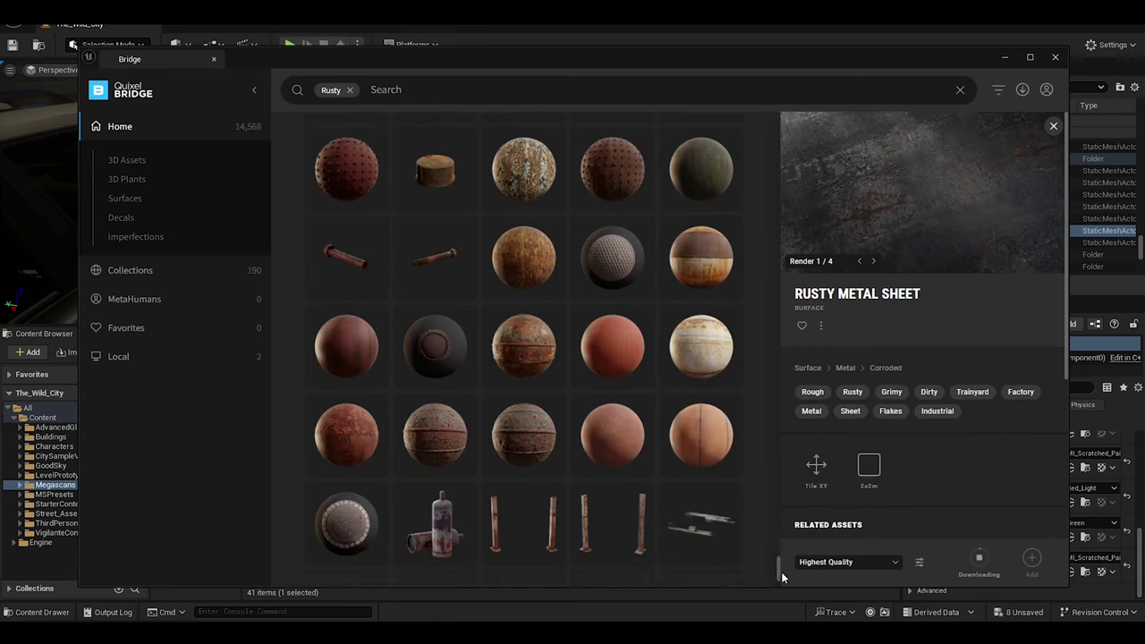
pyautogui.scroll(-2, 779, 541)
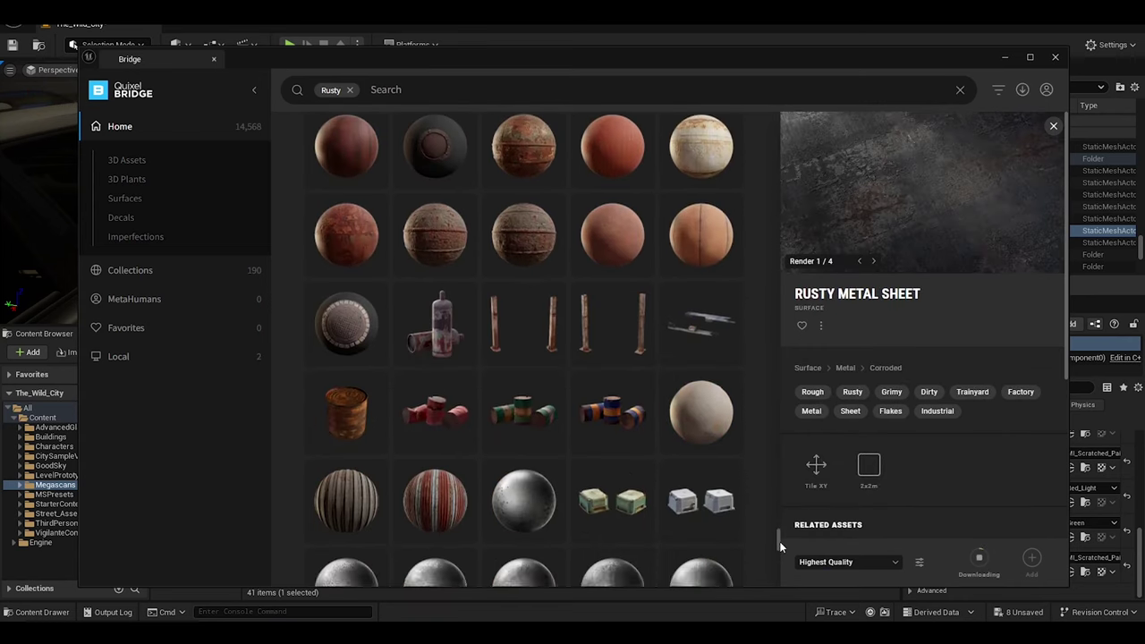
pyautogui.scroll(-3, 781, 550)
pyautogui.moveTo(783, 557)
pyautogui.mouseDown()
pyautogui.moveTo(782, 581)
pyautogui.moveTo(775, 475)
pyautogui.mouseUp()
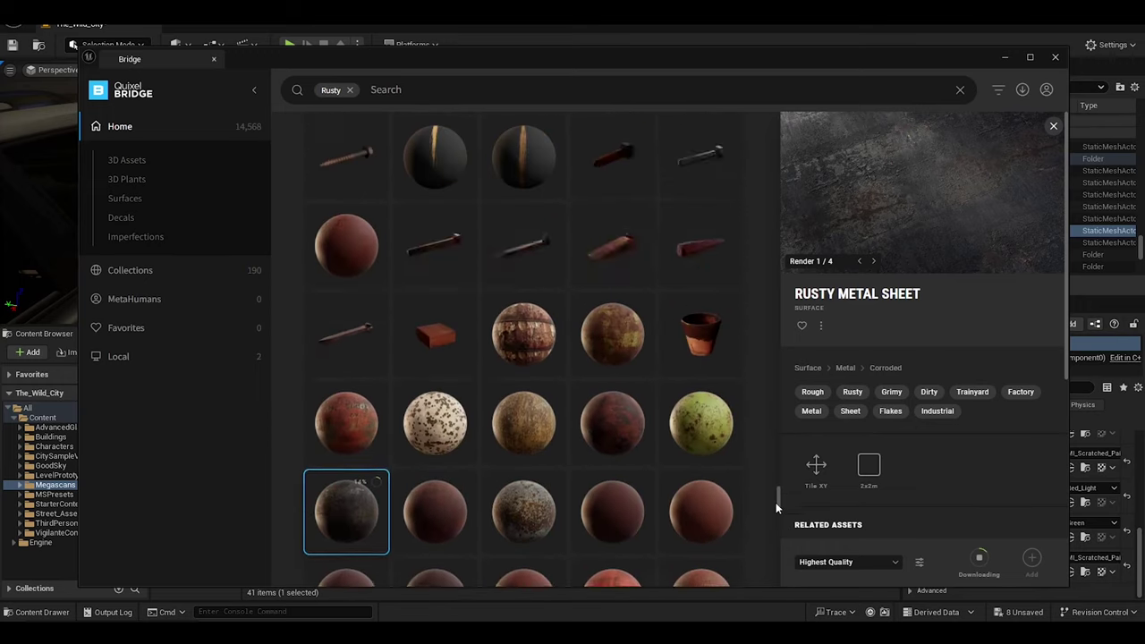
pyautogui.moveTo(775, 482); pyautogui.dragTo(776, 407)
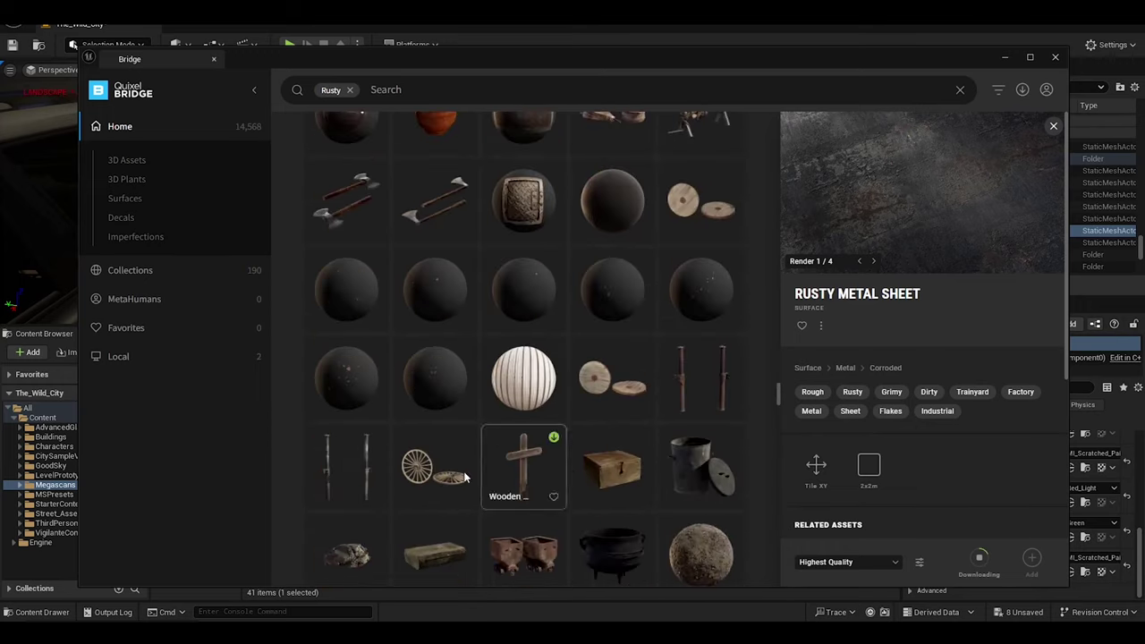
pyautogui.click(347, 466)
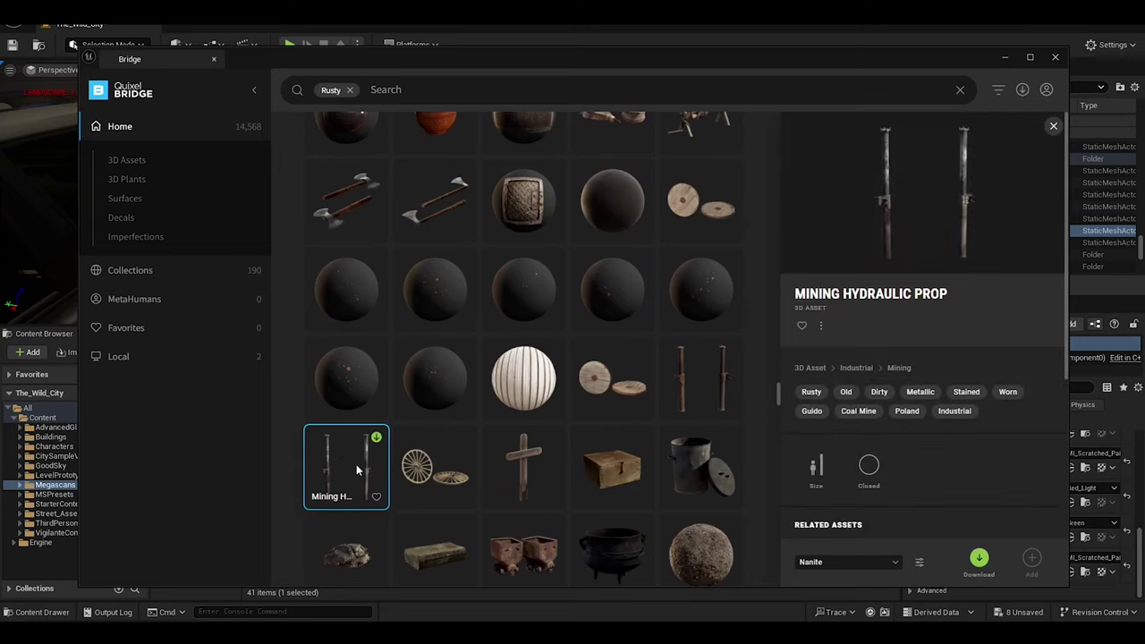
pyautogui.click(712, 373)
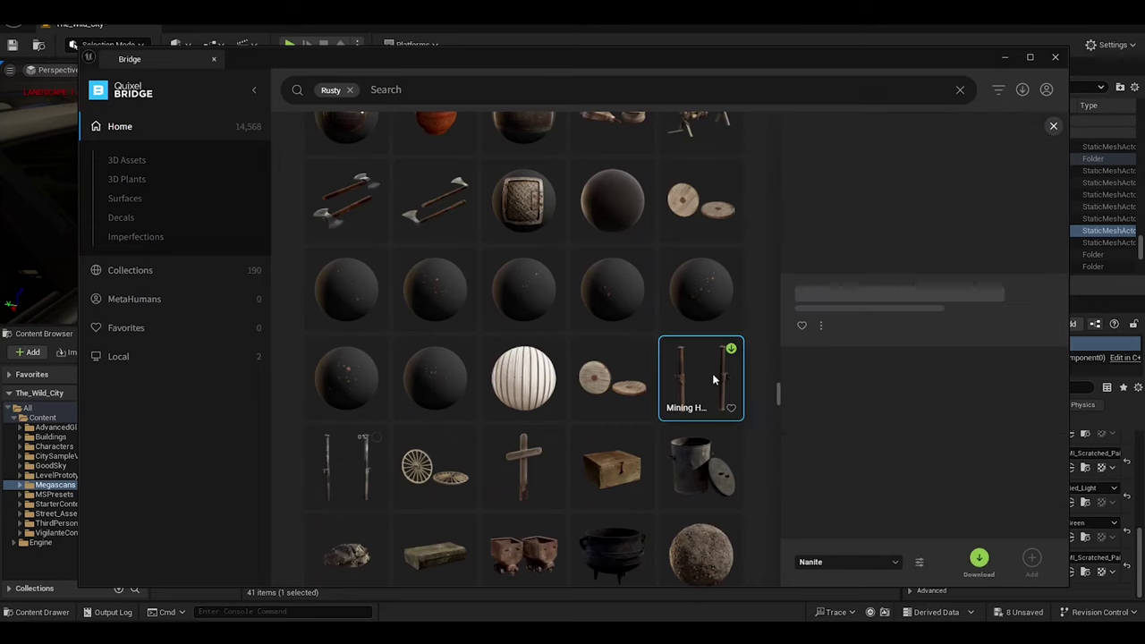
pyautogui.moveTo(777, 394); pyautogui.dragTo(777, 329)
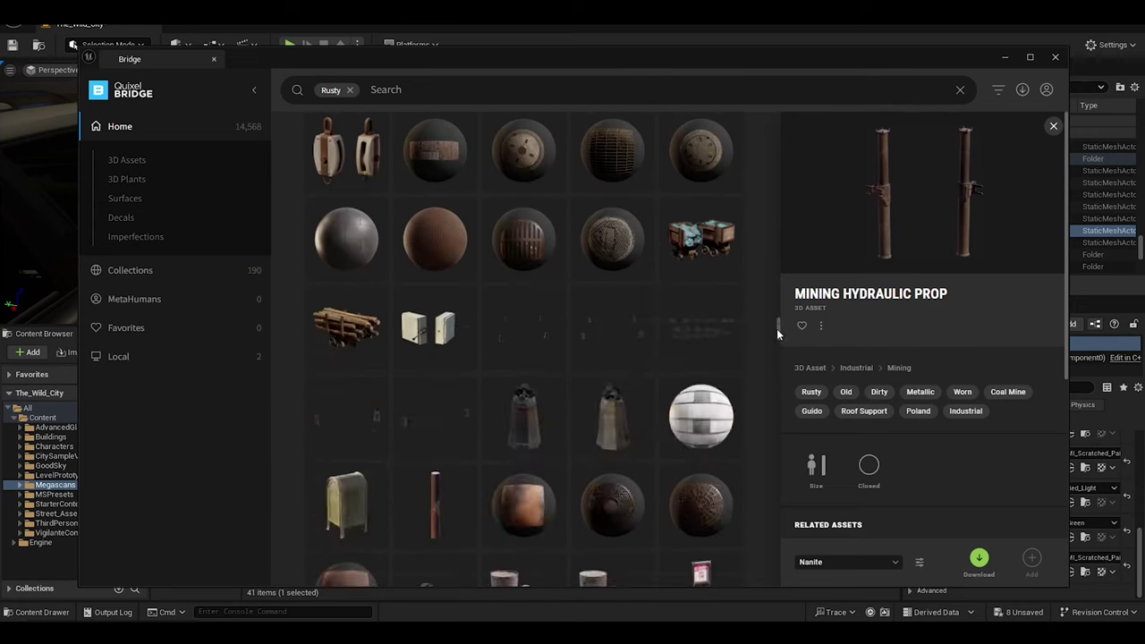
pyautogui.click(961, 89)
# Enter 'Red Pl' and 'Glass' as search tags and scroll through the results
pyautogui.write('Red Pl')
pyautogui.press('BackSpace')
pyautogui.press('BackSpace')
pyautogui.write('Glass')
pyautogui.press('Return')
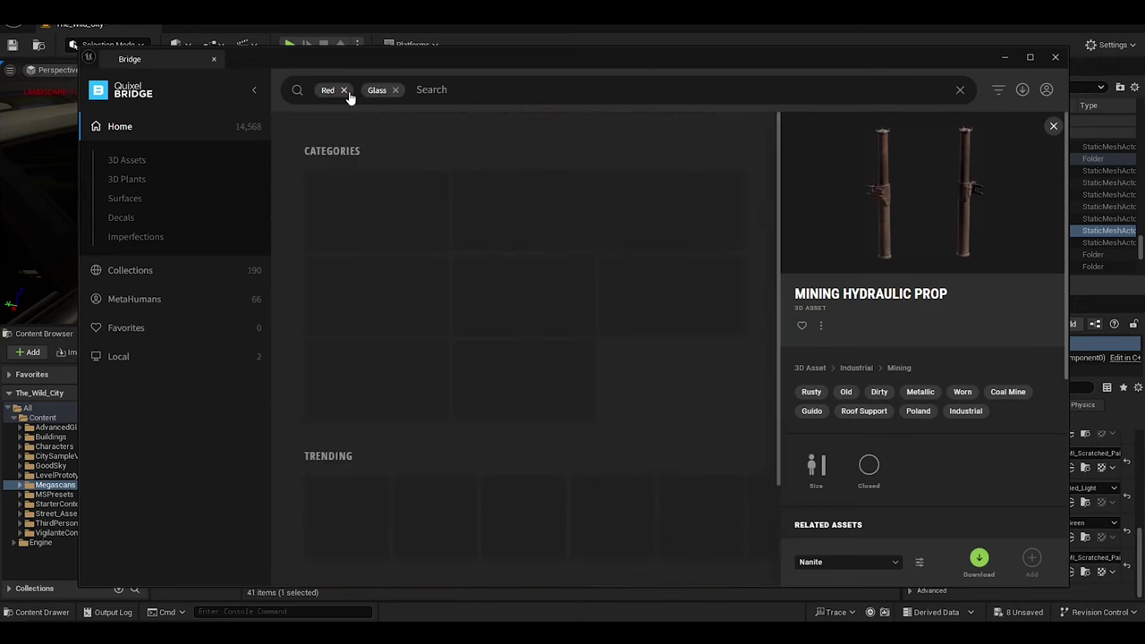
pyautogui.moveTo(775, 223); pyautogui.dragTo(777, 524)
pyautogui.moveTo(760, 430)
pyautogui.mouseDown()
pyautogui.moveTo(779, 508)
pyautogui.moveTo(763, 409)
pyautogui.moveTo(785, 538)
pyautogui.moveTo(778, 497)
pyautogui.mouseUp()
pyautogui.scroll(-3, 779, 499)
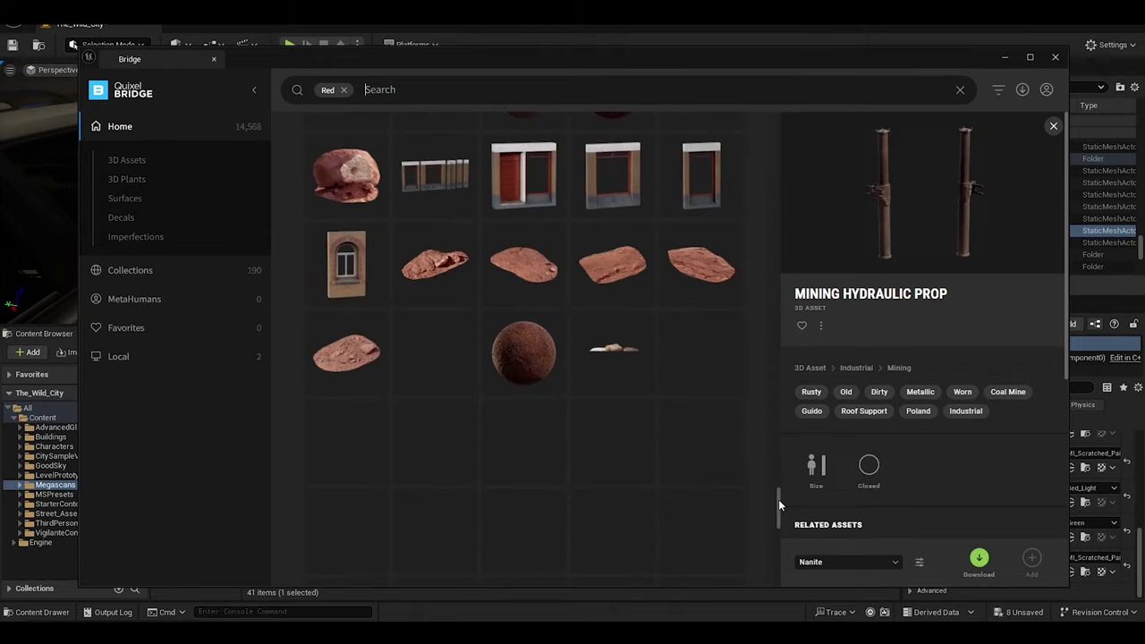
# Remove the Red tag so only Glass filters the search, then browse the glass results
pyautogui.click(343, 89)
pyautogui.write('Glass')
pyautogui.click(349, 150)
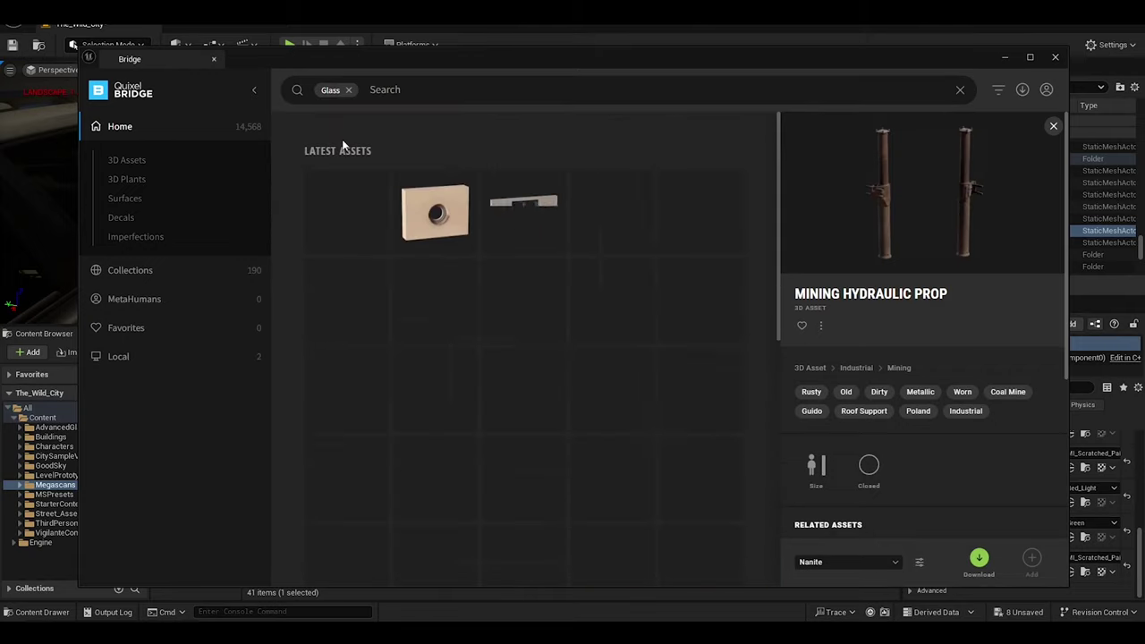
pyautogui.click(349, 90)
pyautogui.write('Glass')
pyautogui.click(327, 150)
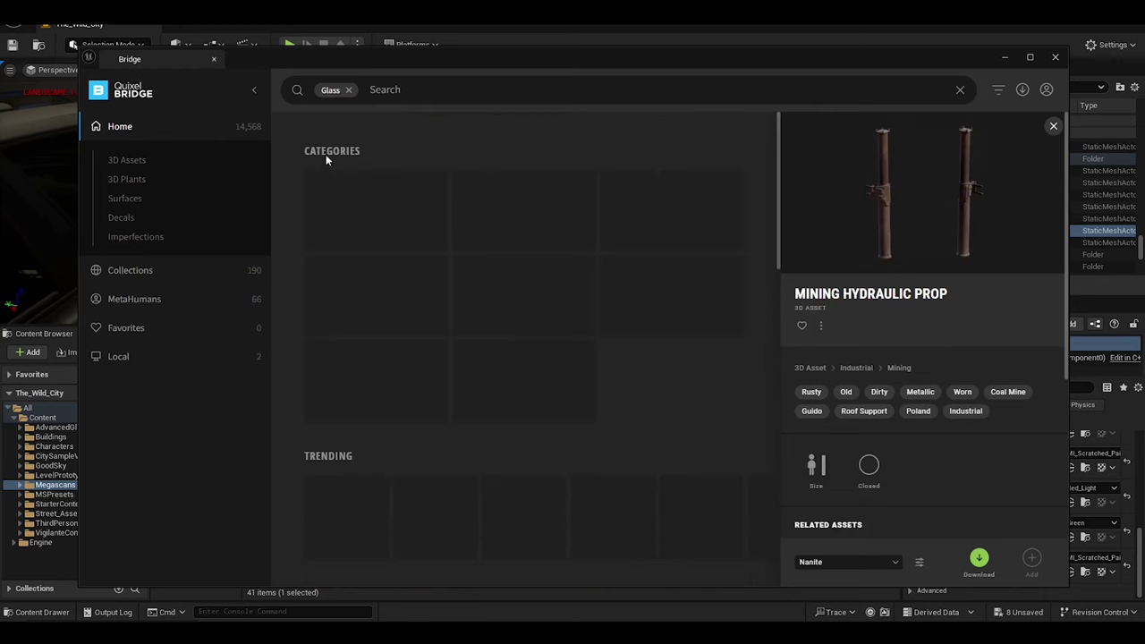
pyautogui.scroll(-5, 769, 224)
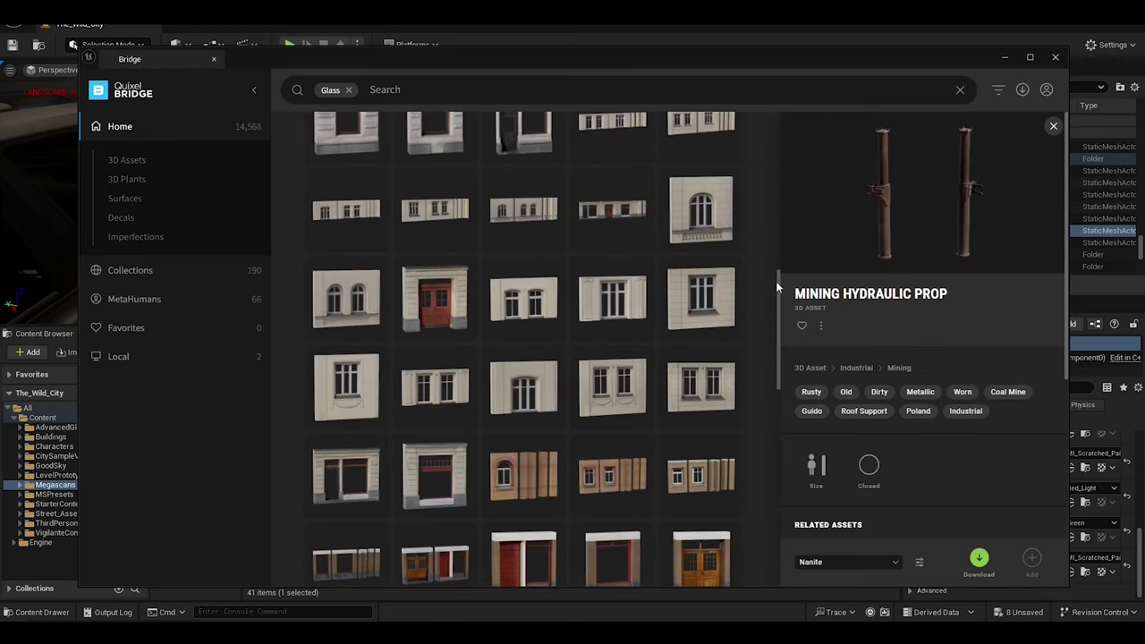
pyautogui.moveTo(779, 292)
pyautogui.mouseDown()
pyautogui.moveTo(776, 514)
pyautogui.moveTo(756, 179)
pyautogui.mouseUp()
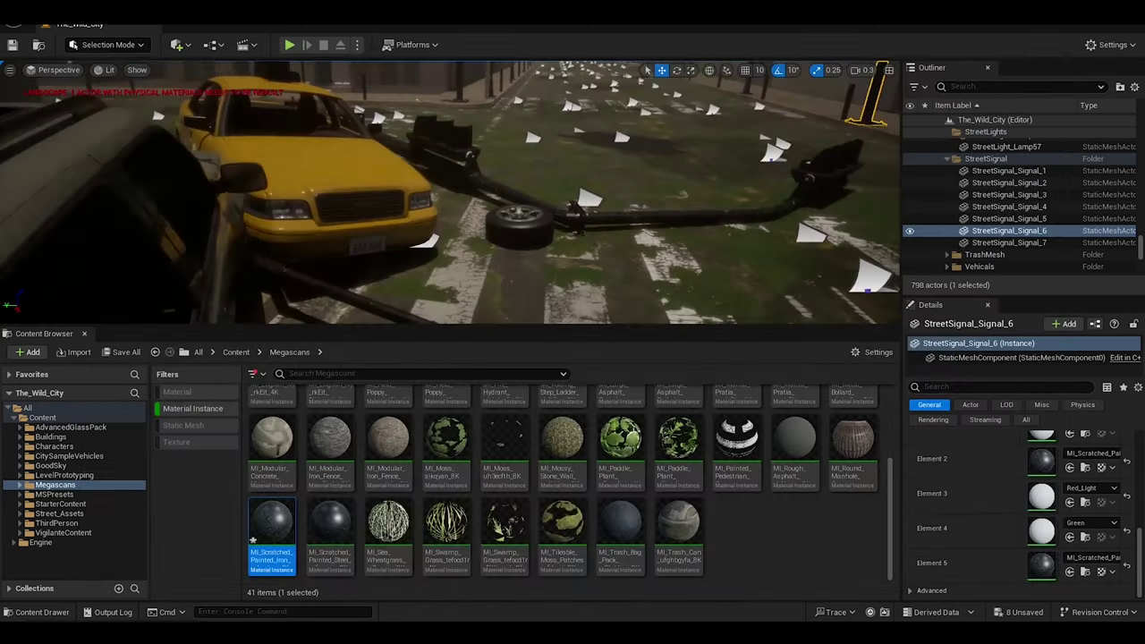
# Focus StreetSignal_Signal_5 and drag M_Glass_Rain_02 from AdvancedGlassPack onto its lens material slots, undoing one replacement
pyautogui.doubleClick(1008, 218)
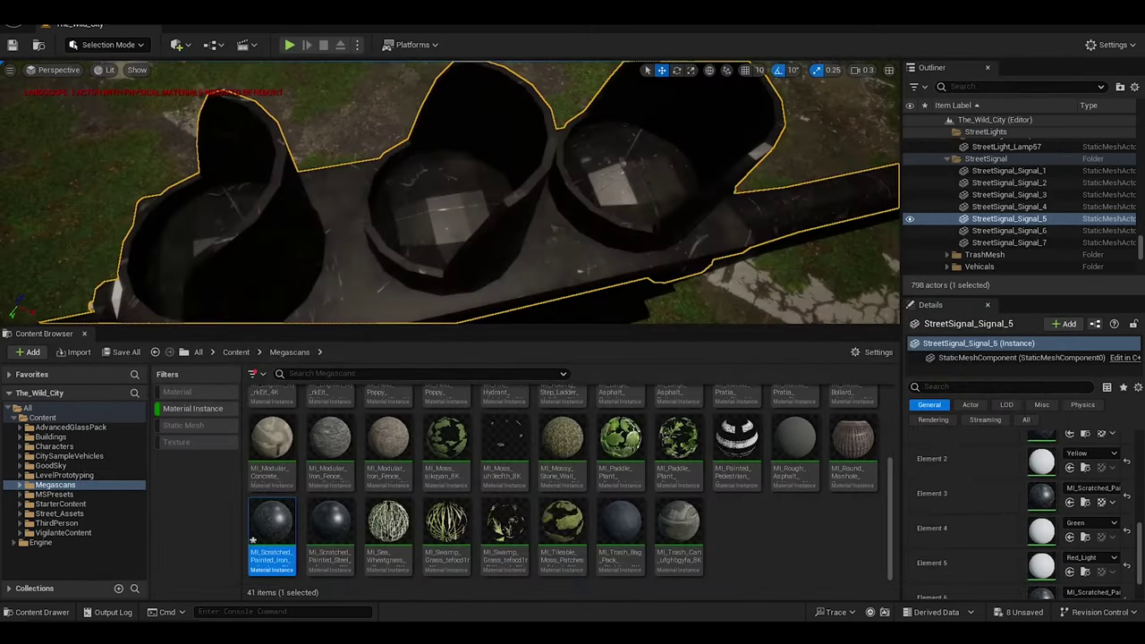
pyautogui.scroll(2, 1056, 506)
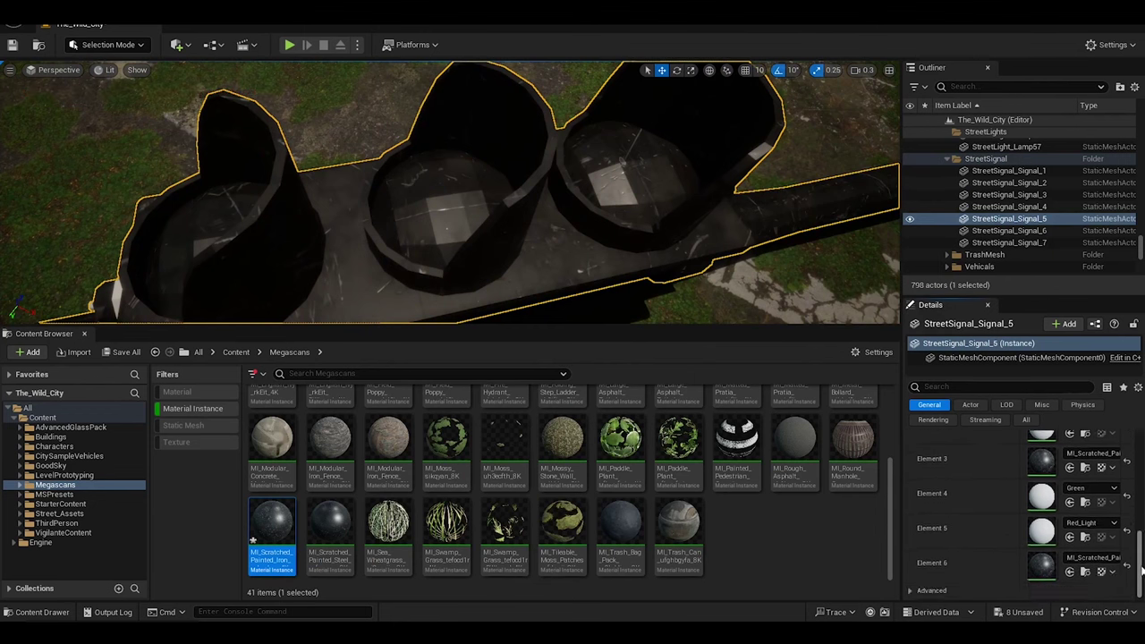
pyautogui.scroll(1, 1047, 532)
pyautogui.click(71, 427)
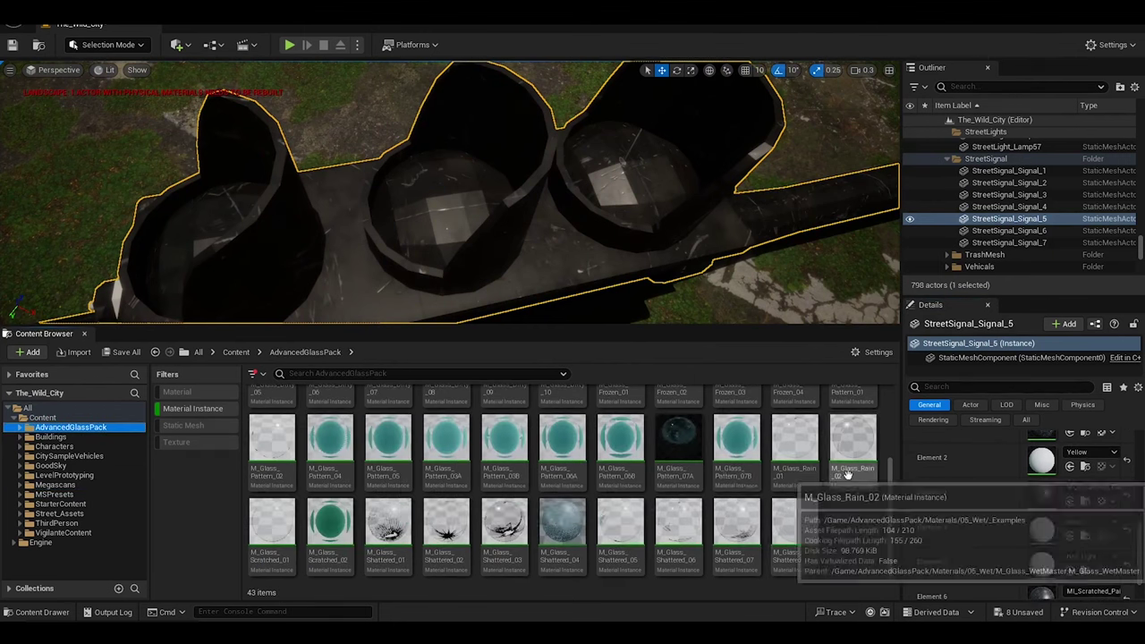
pyautogui.scroll(5, 470, 525)
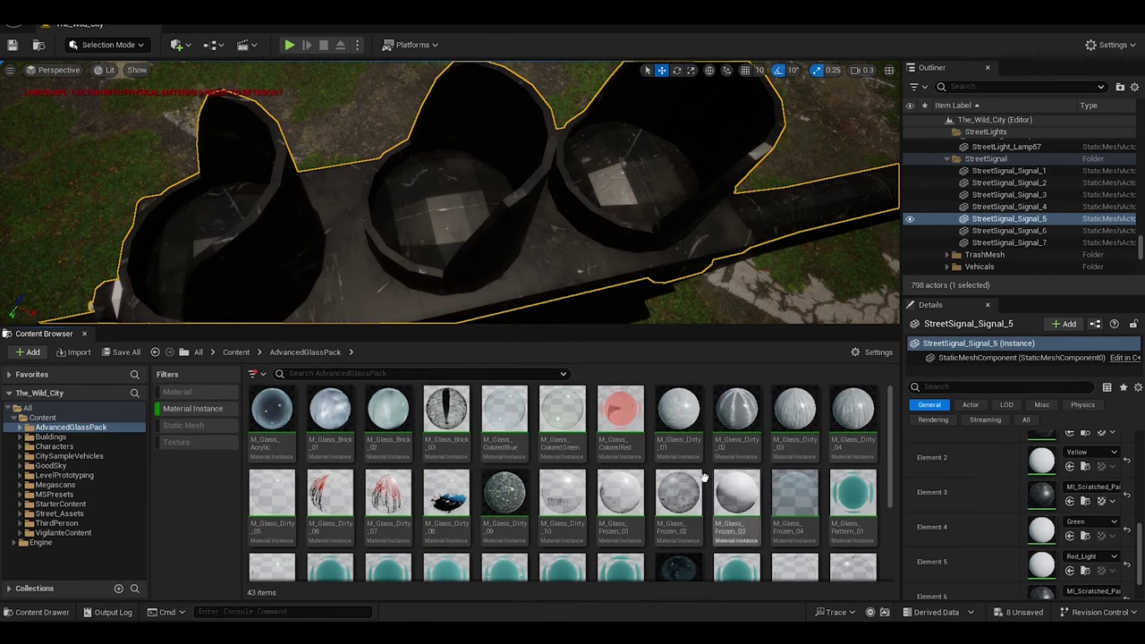
pyautogui.scroll(-3, 895, 470)
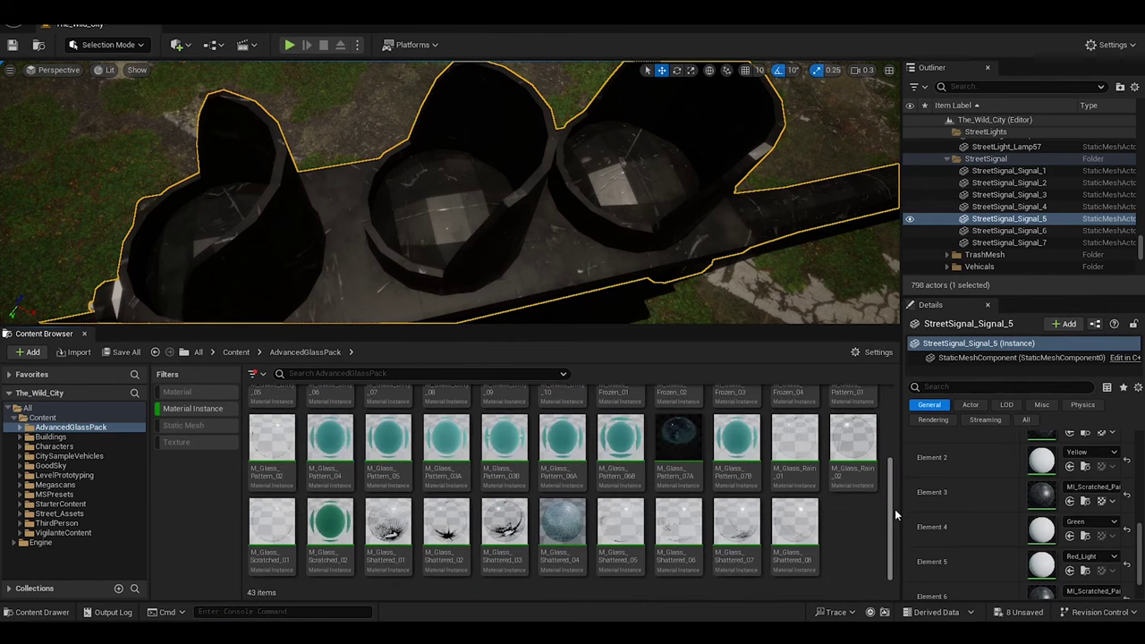
pyautogui.moveTo(853, 506); pyautogui.dragTo(1043, 459)
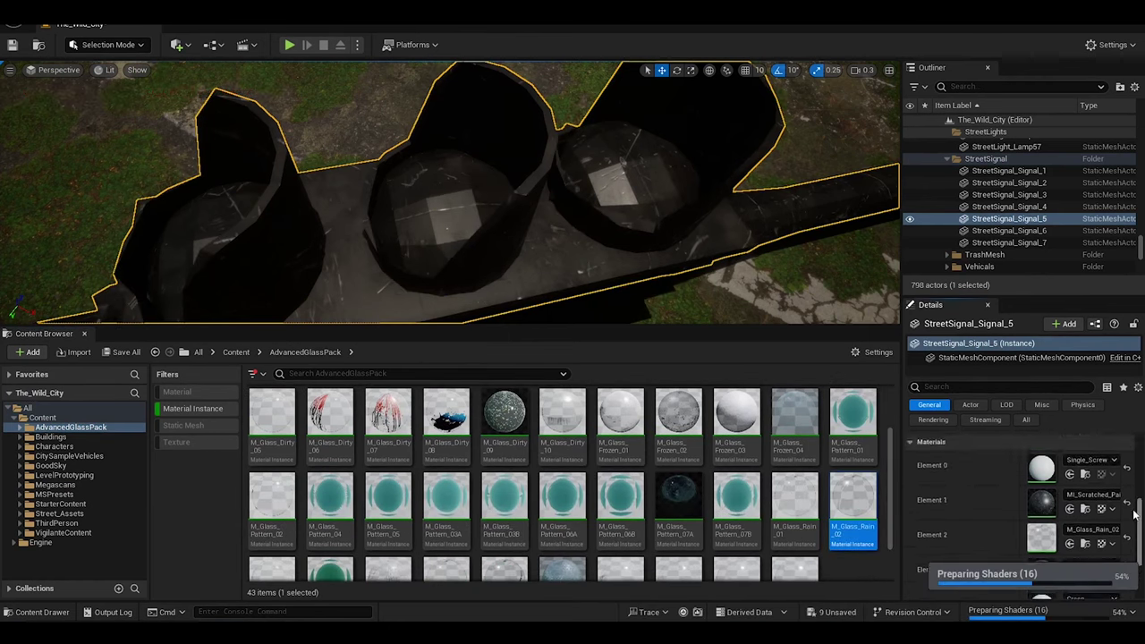
pyautogui.scroll(-3, 1135, 515)
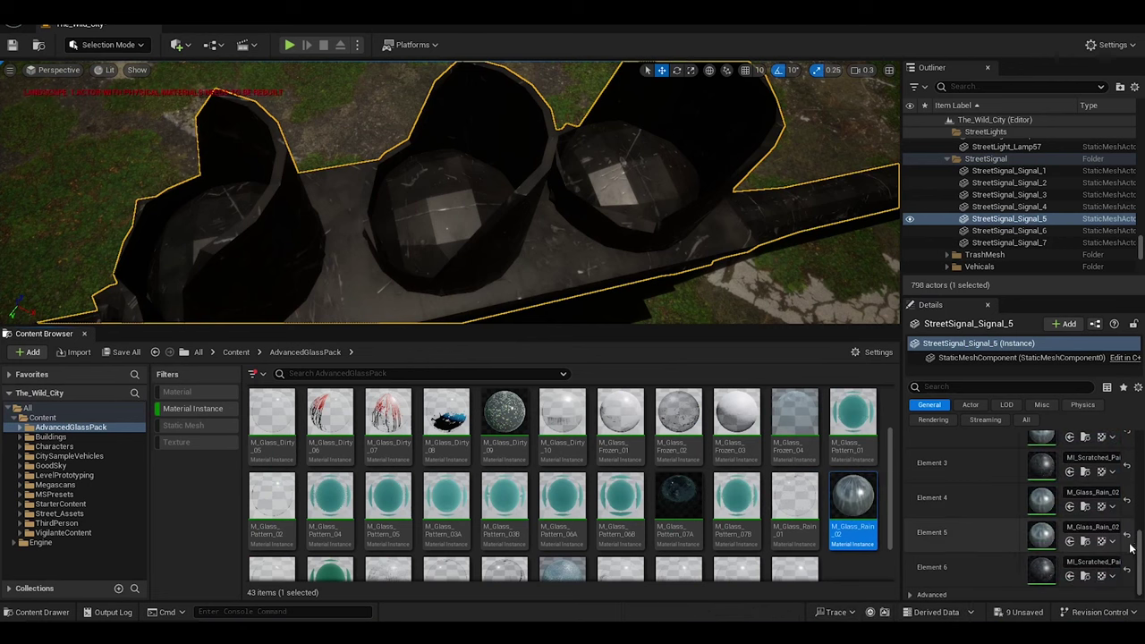
pyautogui.hotkey('ctrl', 'z')
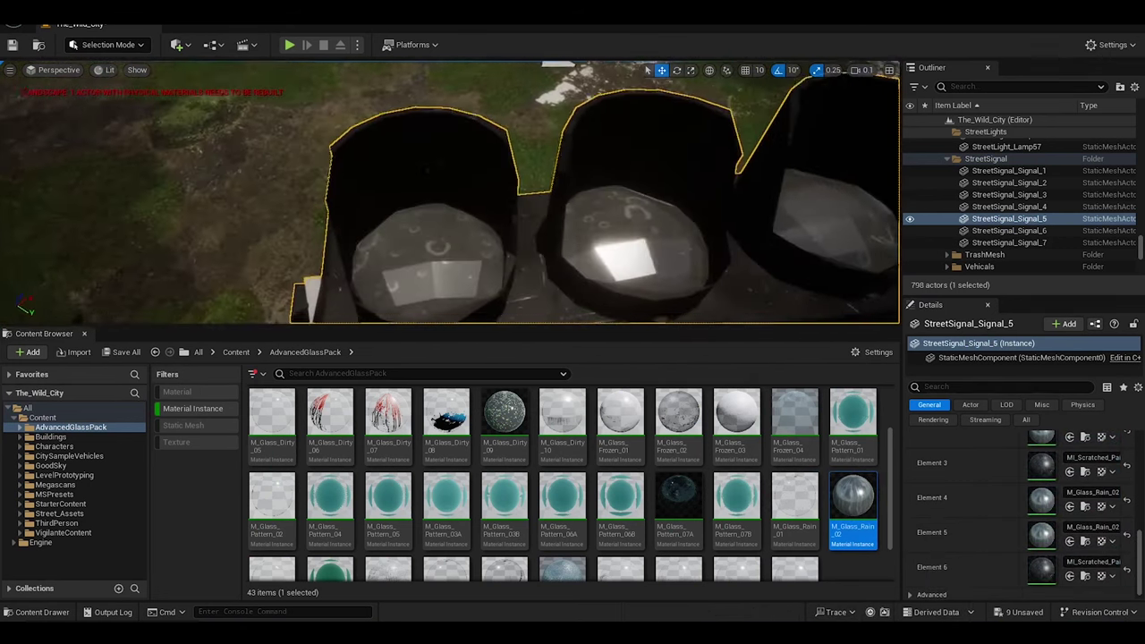
# Place a Point Light inside the signal lens and set its light colour to red
pyautogui.click(103, 11)
pyautogui.moveTo(143, 97)
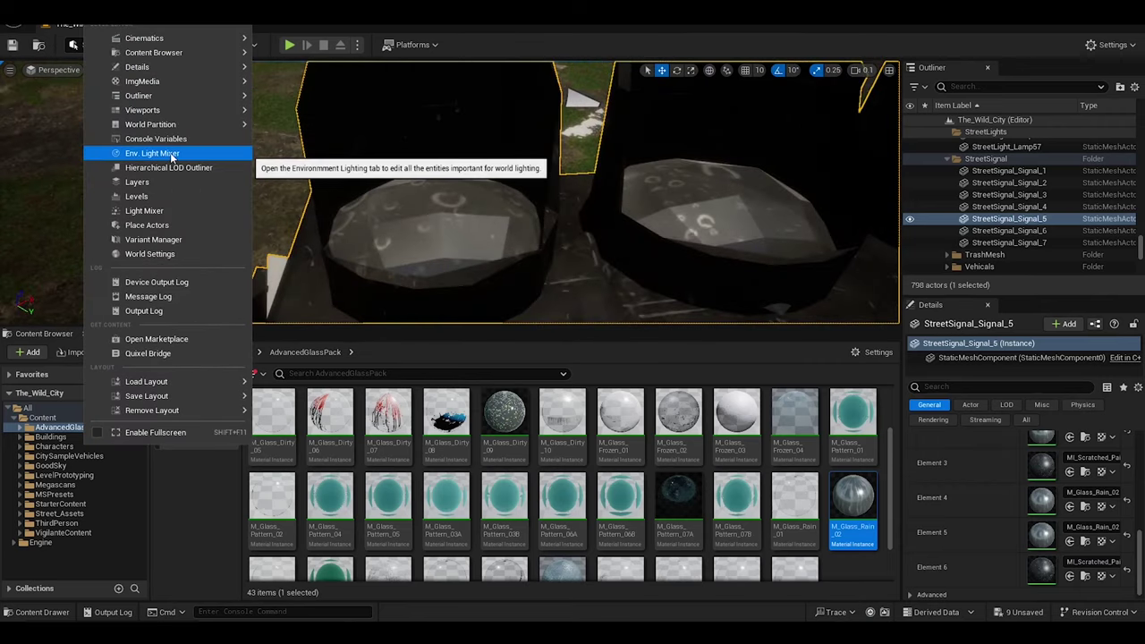
pyautogui.click(177, 44)
pyautogui.moveTo(206, 156)
pyautogui.click(344, 176)
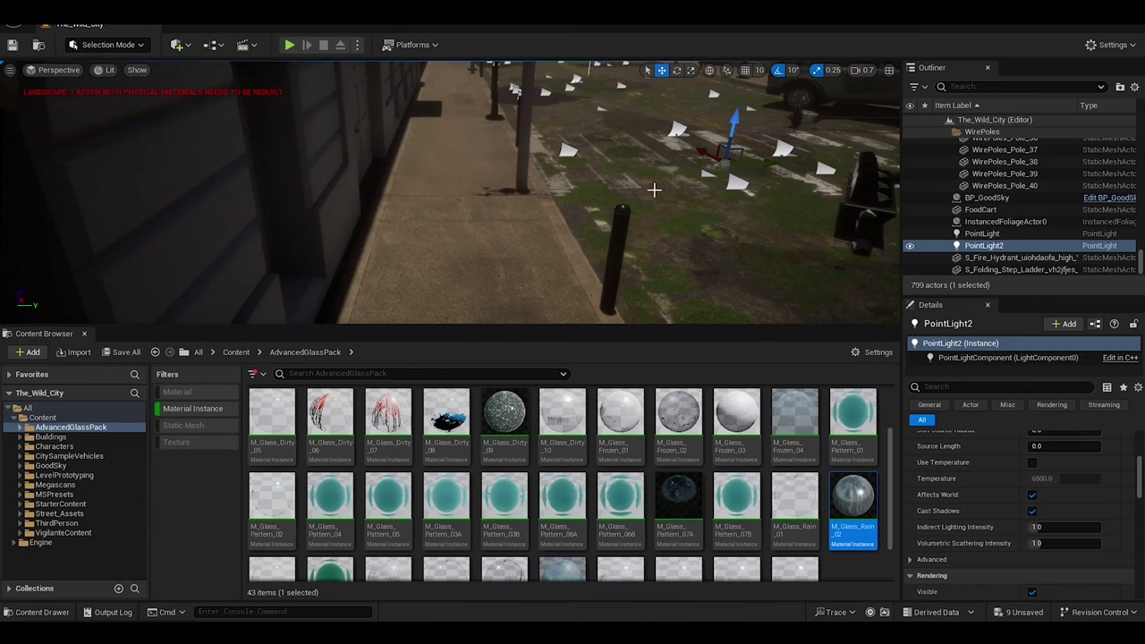
pyautogui.moveTo(447, 193); pyautogui.dragTo(447, 193, button='right')
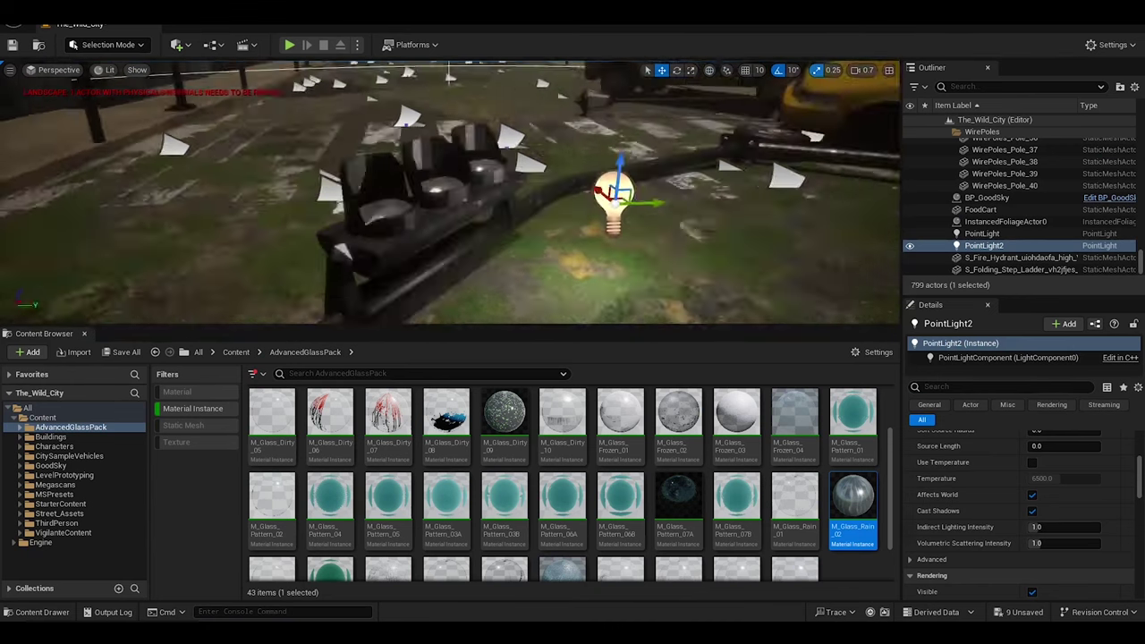
pyautogui.hotkey('ctrl', 'z')
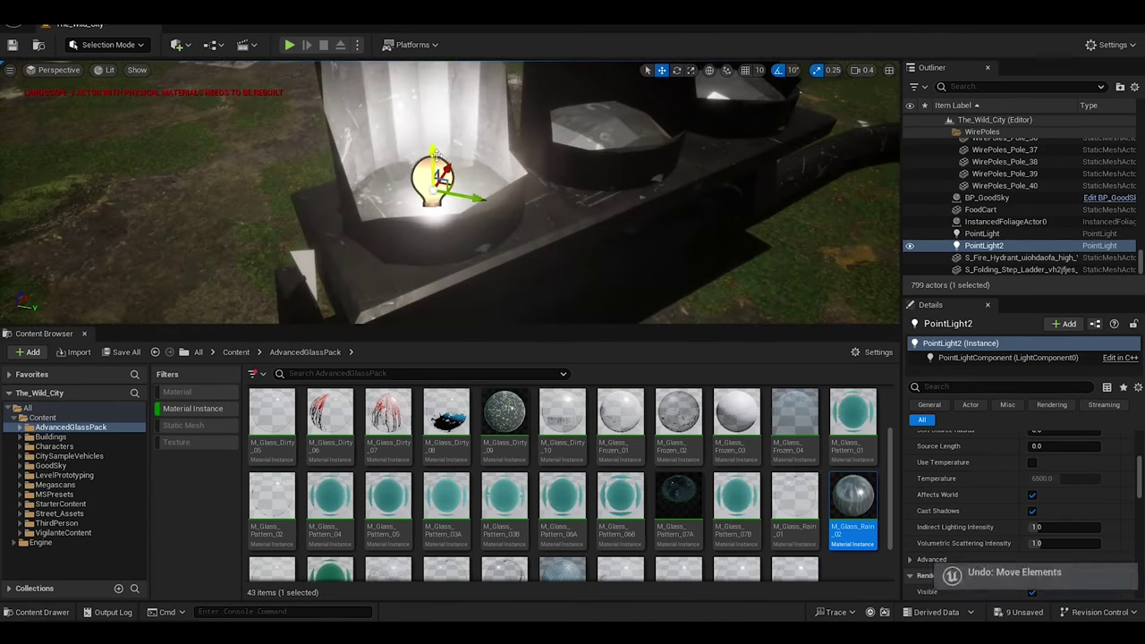
pyautogui.moveTo(1141, 469); pyautogui.dragTo(1141, 443)
pyautogui.click(1078, 568)
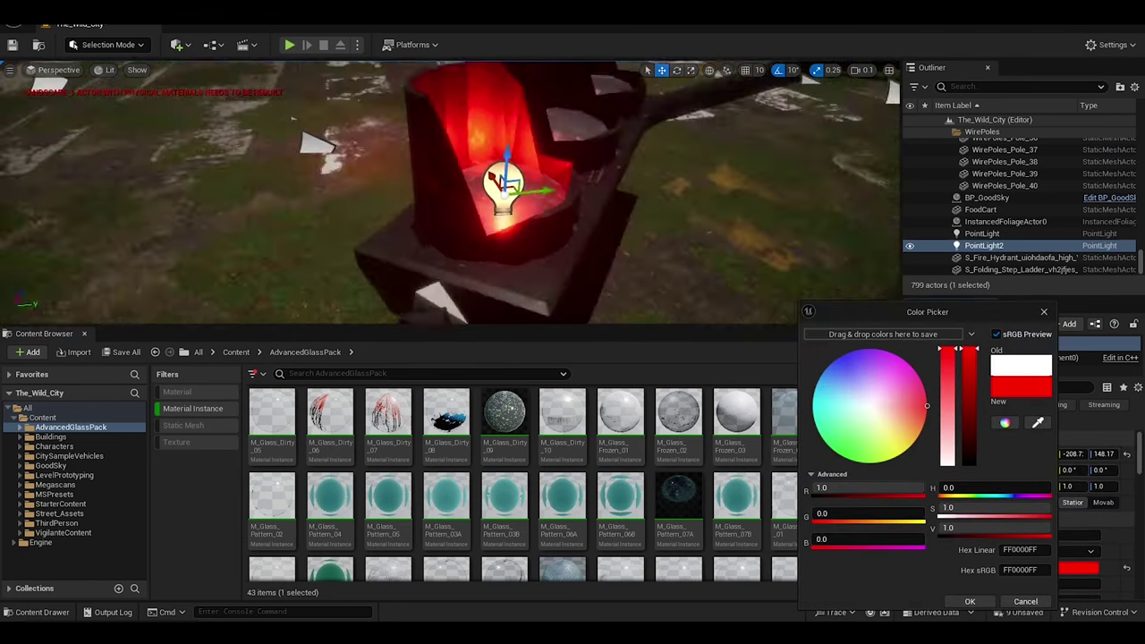
pyautogui.click(970, 602)
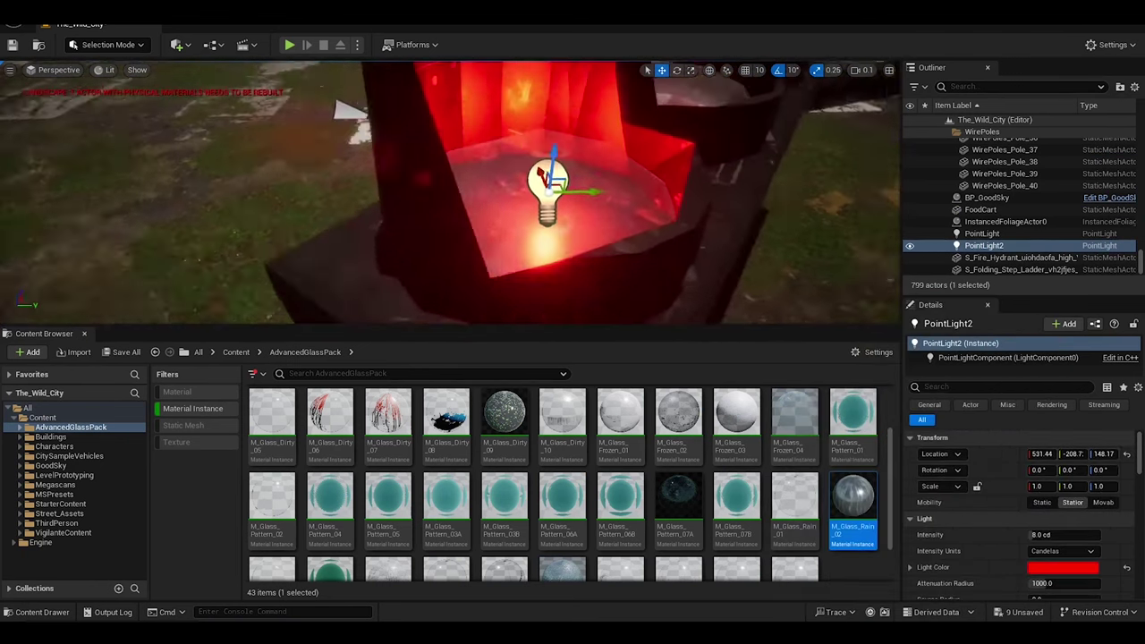
pyautogui.moveTo(447, 196)
pyautogui.mouseDown(button='right')
pyautogui.moveTo(465, 179)
pyautogui.moveTo(429, 206)
pyautogui.moveTo(447, 179)
pyautogui.mouseUp(button='right')
# Delete the red point light and place a Spot Light over the signal
pyautogui.press('Delete')
pyautogui.click(176, 44)
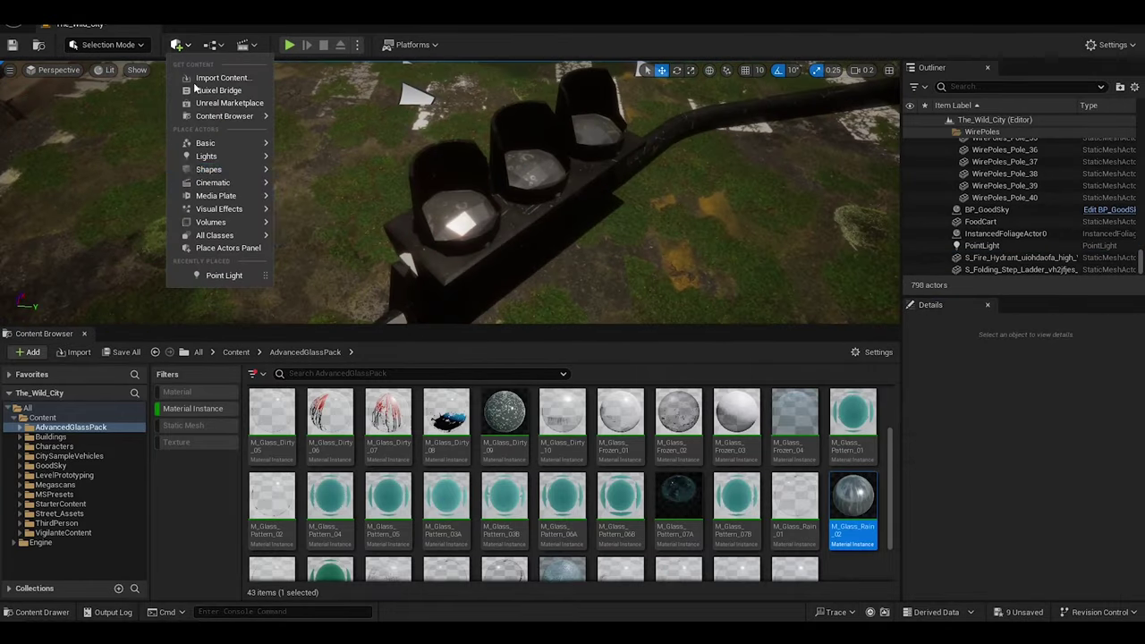
pyautogui.click(331, 190)
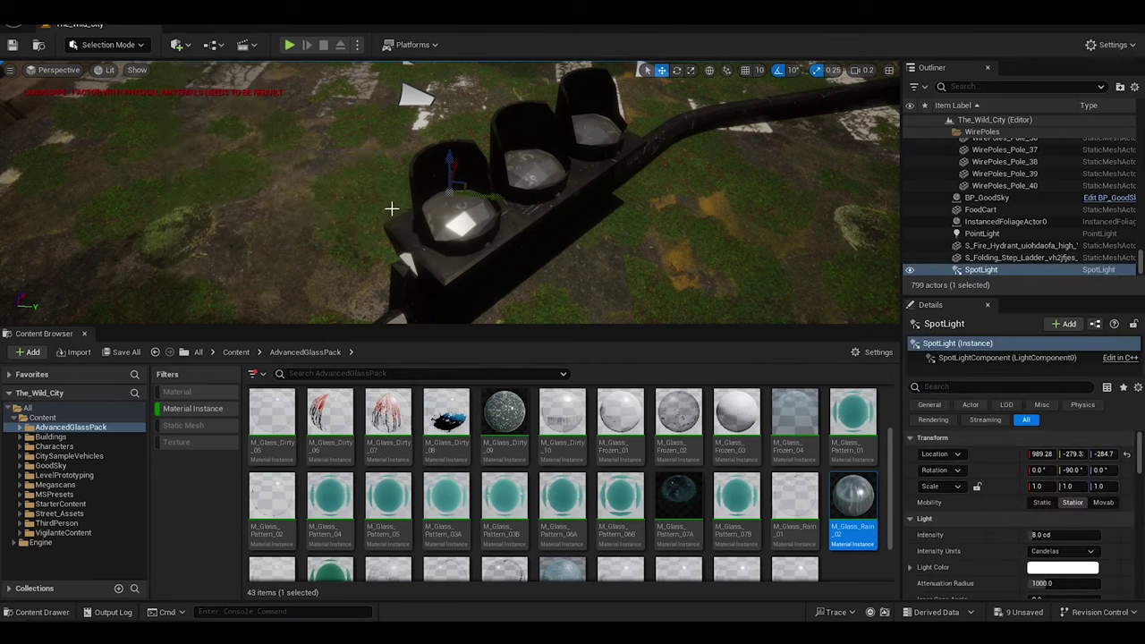
pyautogui.moveTo(397, 205); pyautogui.dragTo(385, 179, button='right')
pyautogui.keyDown('shift'); pyautogui.moveTo(367, 85); pyautogui.dragTo(417, 213); pyautogui.keyUp('shift')
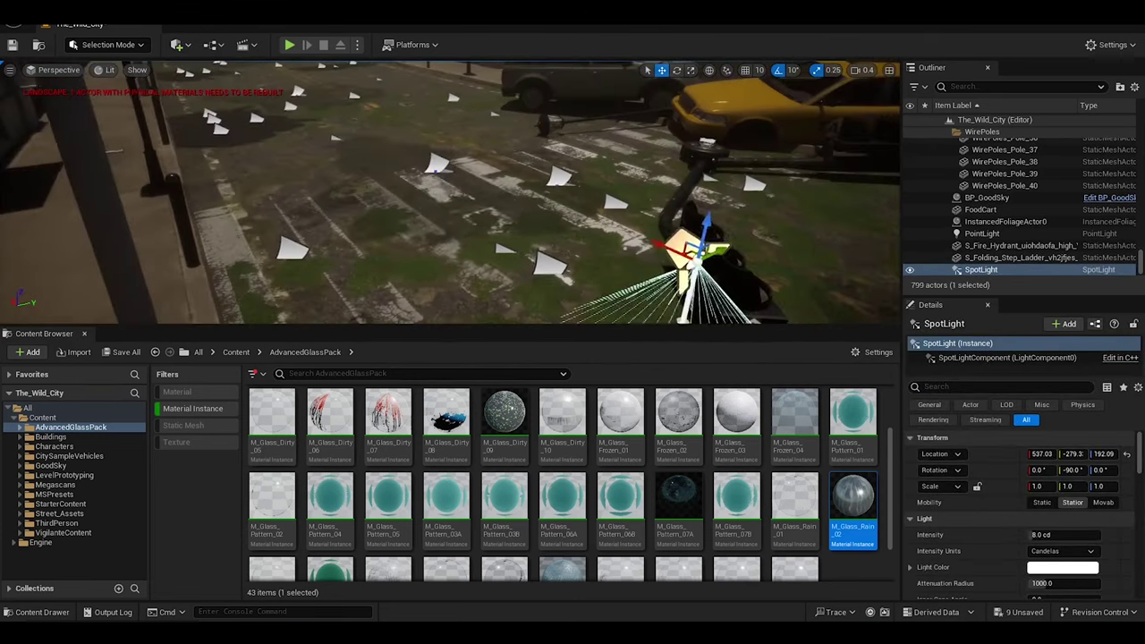
pyautogui.moveTo(487, 277); pyautogui.dragTo(898, 391, button='right')
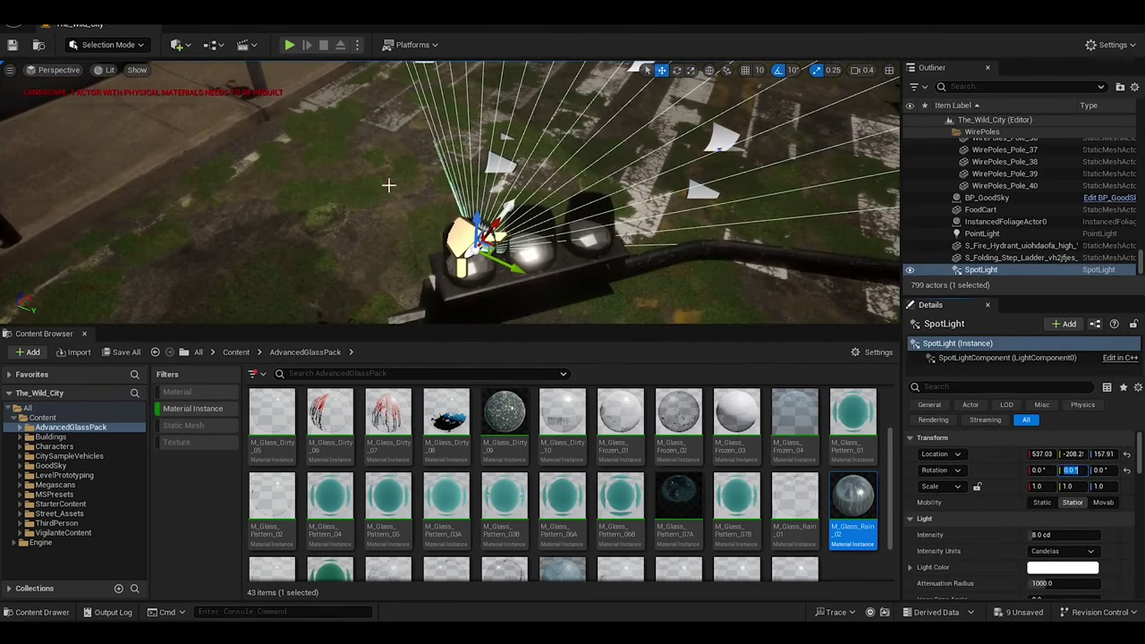
pyautogui.press('f')
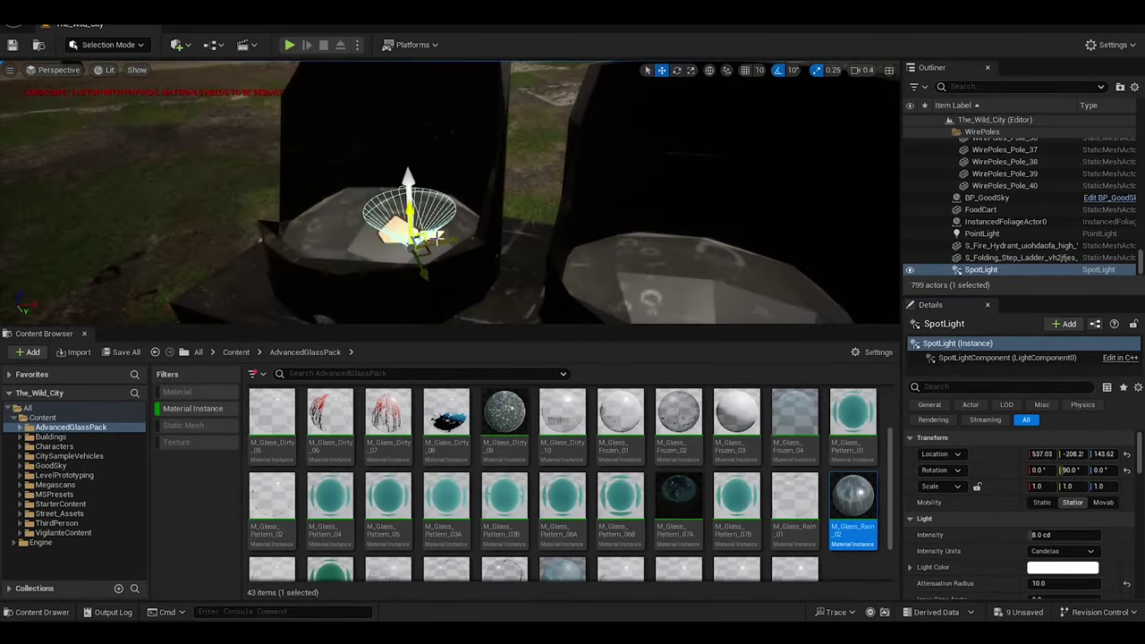
# Lower the spot light into the lens, greatly widen its attenuation radius and make it red
pyautogui.moveTo(421, 234)
pyautogui.keyDown('shift'); pyautogui.mouseDown()
pyautogui.moveTo(443, 201)
pyautogui.moveTo(484, 233)
pyautogui.mouseUp(); pyautogui.keyUp('shift')
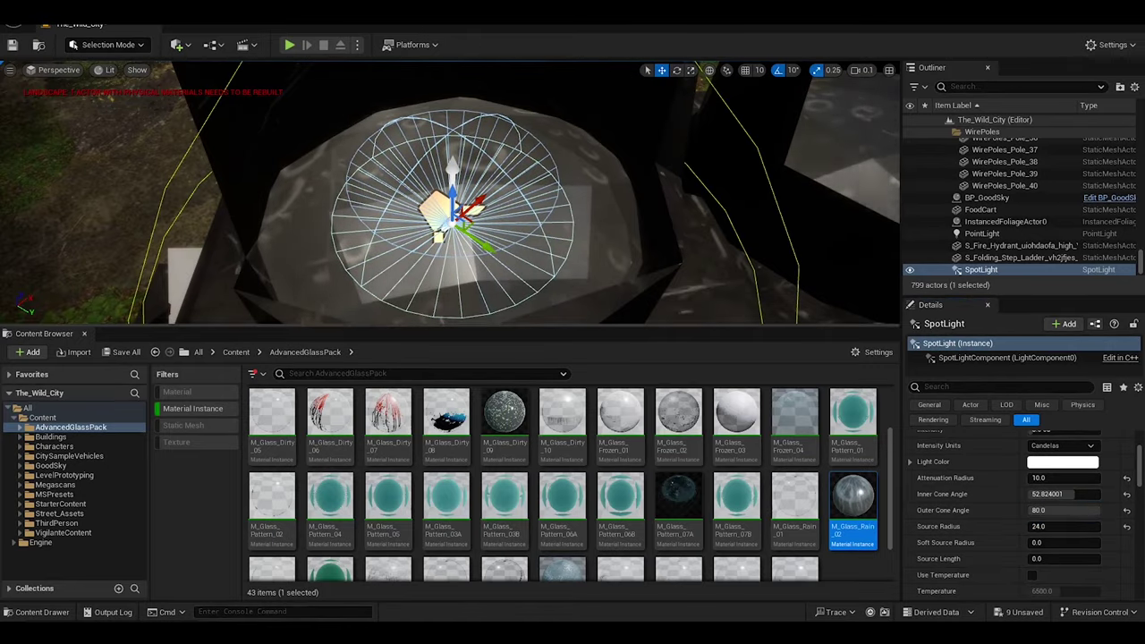
pyautogui.moveTo(1052, 477); pyautogui.dragTo(1118, 478)
pyautogui.click(1064, 462)
pyautogui.click(903, 405)
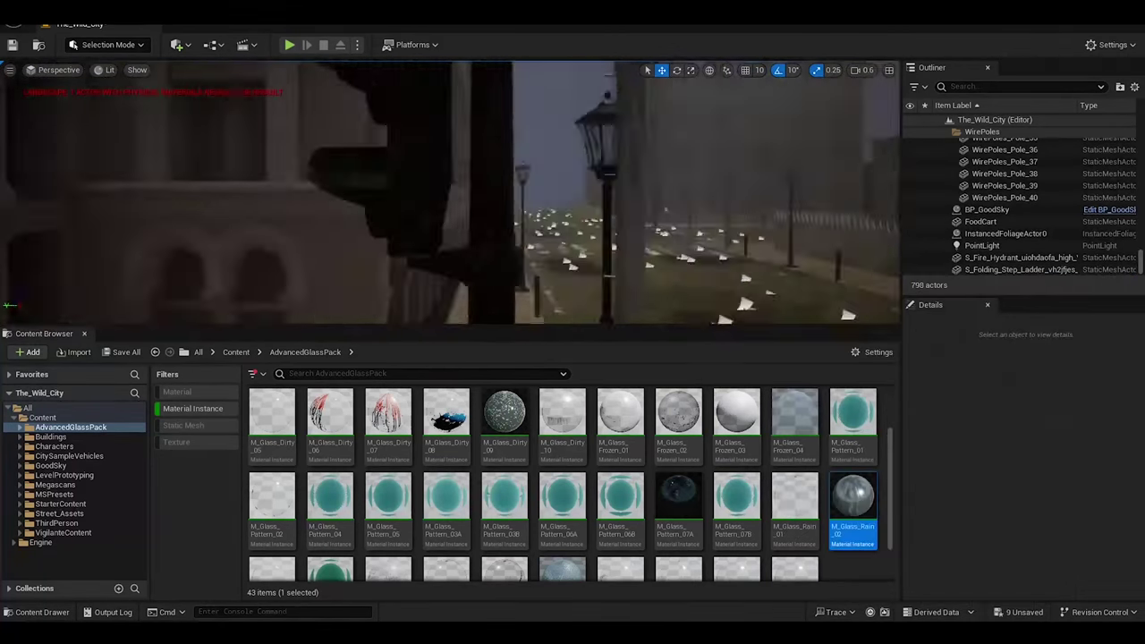
pyautogui.click(483, 202)
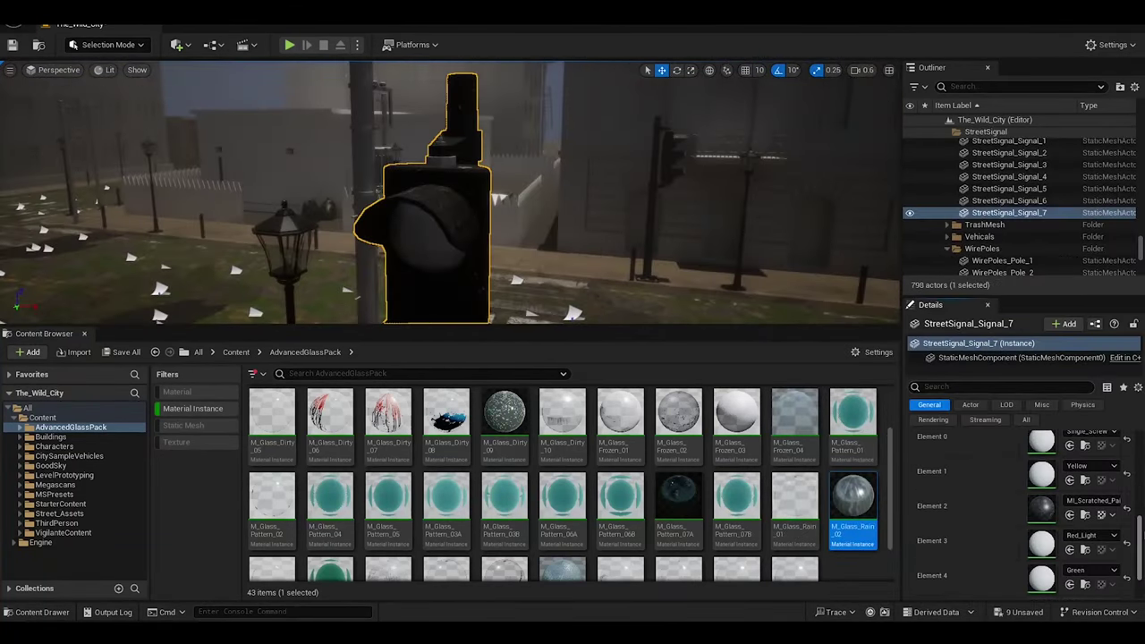
pyautogui.scroll(-1, 749, 480)
pyautogui.moveTo(795, 439)
pyautogui.mouseDown()
pyautogui.moveTo(1042, 472)
pyautogui.moveTo(1042, 542)
pyautogui.mouseUp()
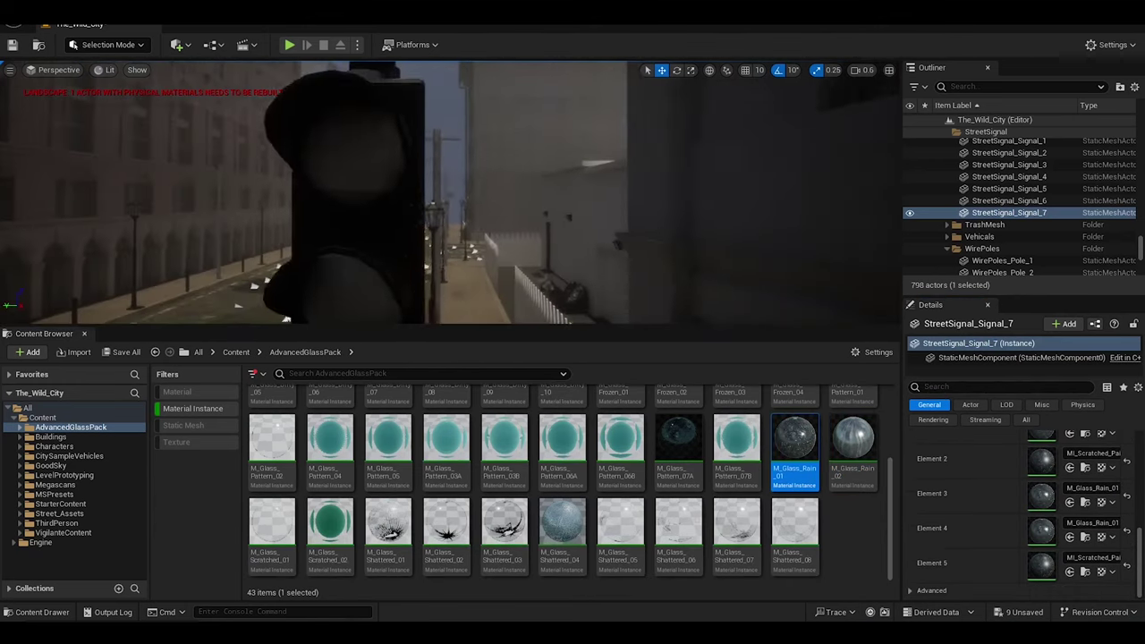
pyautogui.scroll(2, 936, 532)
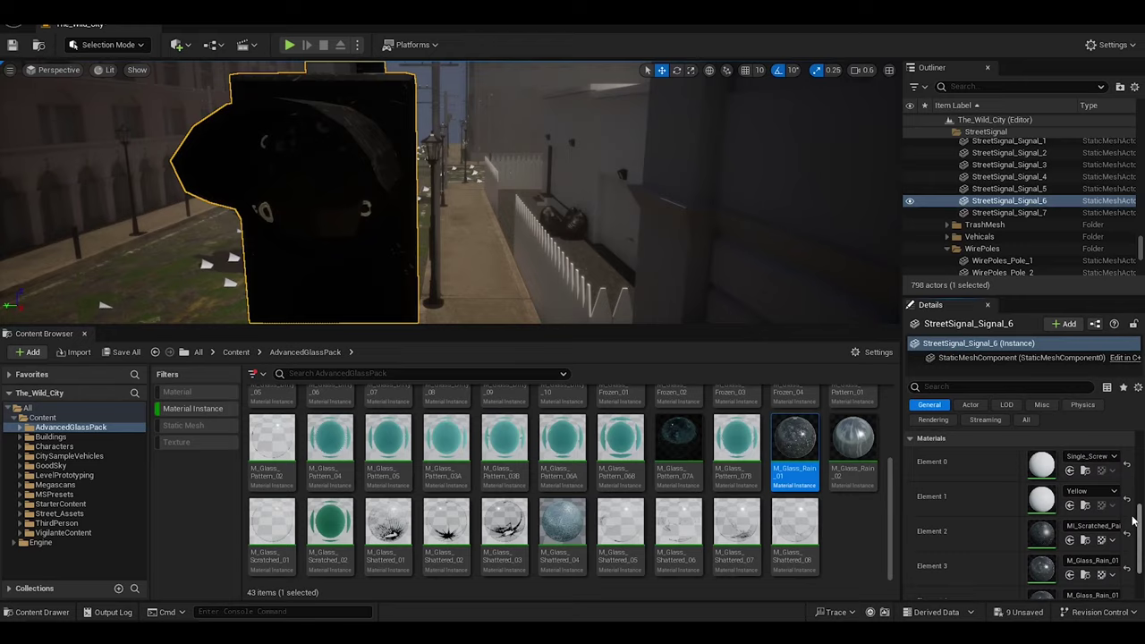
pyautogui.moveTo(421, 634)
pyautogui.click(481, 586)
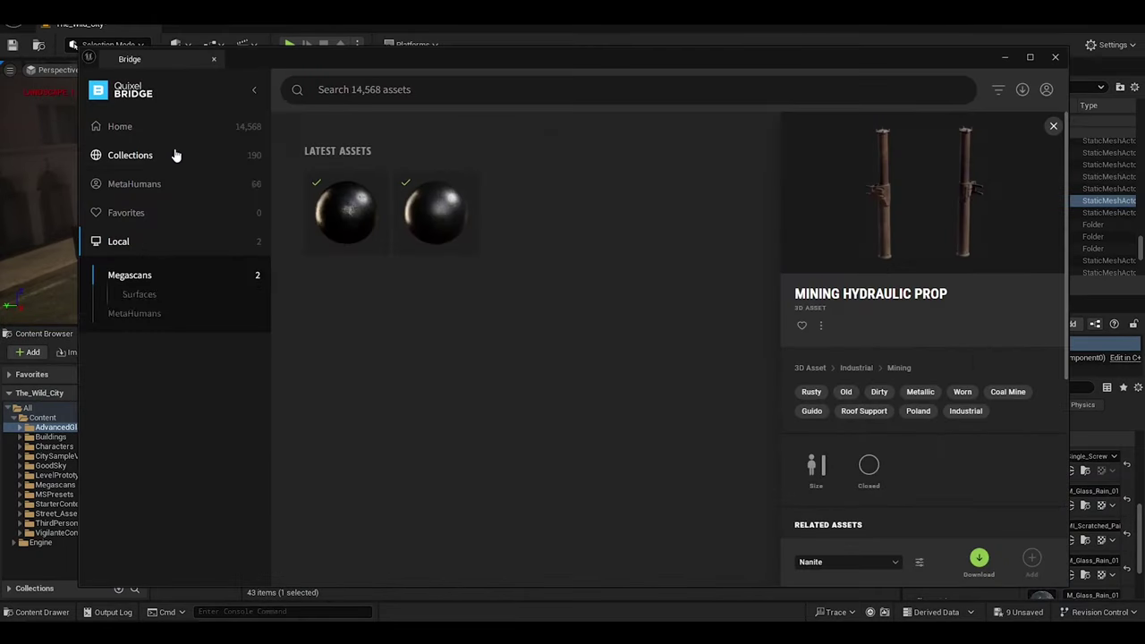
pyautogui.click(120, 126)
pyautogui.click(403, 90)
pyautogui.click(350, 150)
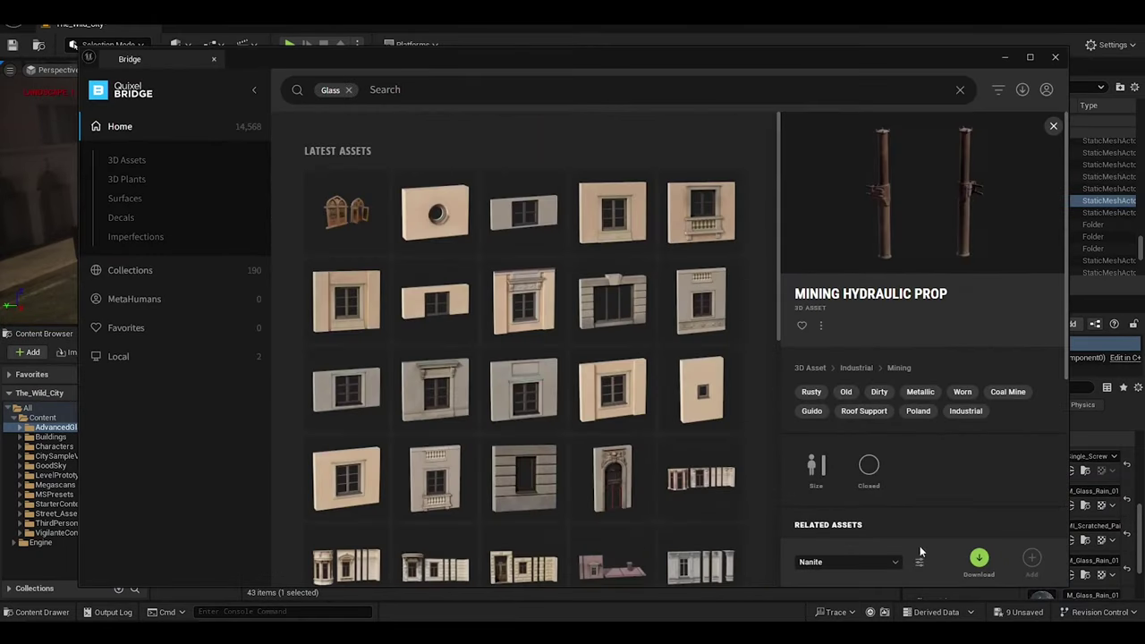
pyautogui.click(1005, 56)
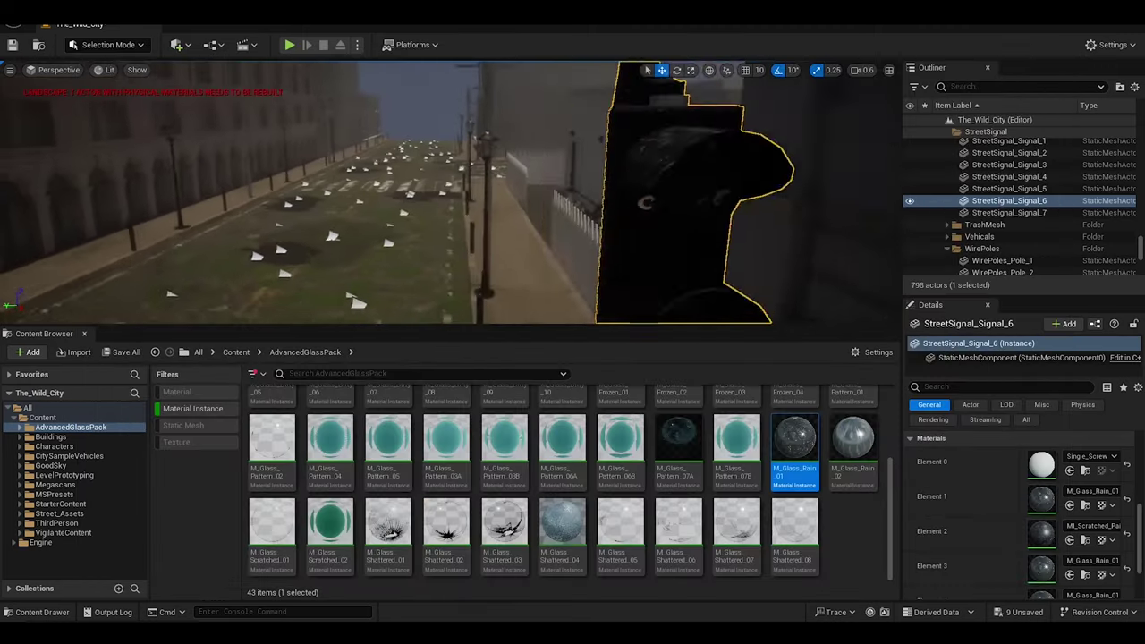
pyautogui.moveTo(870, 250); pyautogui.dragTo(870, 250, button='right')
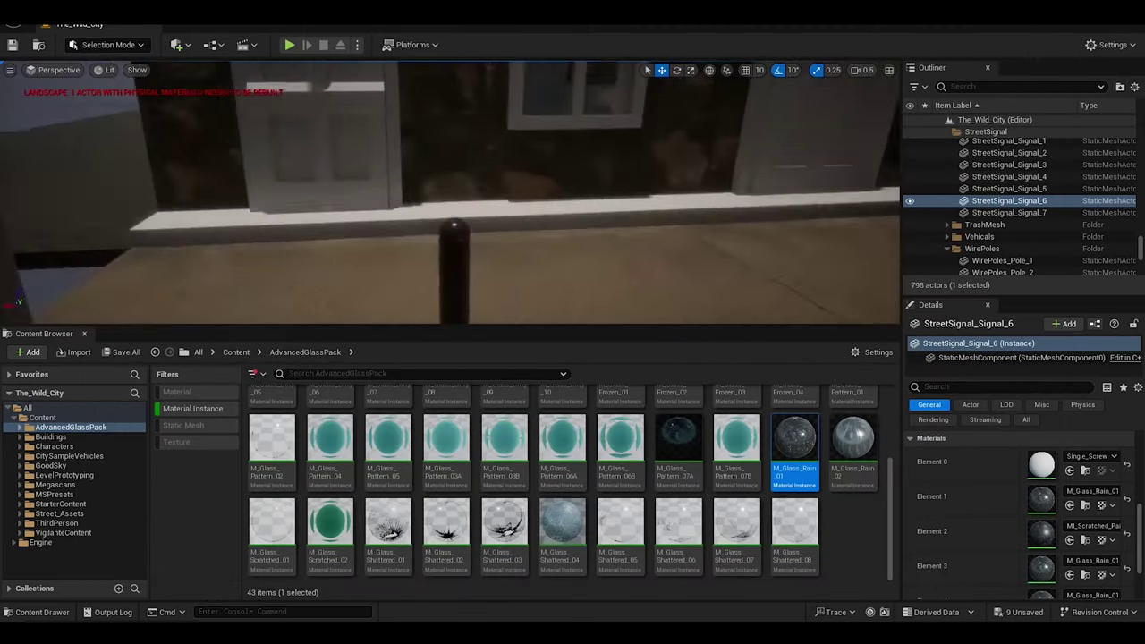
# Select a wire pole and search Bridge for 'Old Damaged Wood' surfaces
pyautogui.click(381, 179)
pyautogui.click(464, 586)
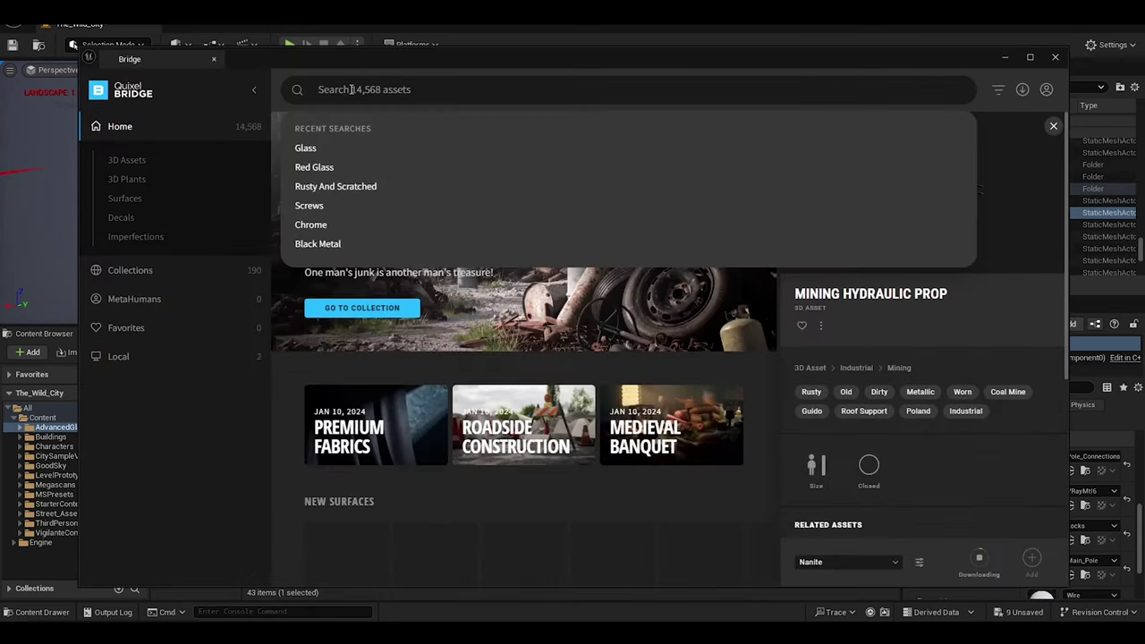
pyautogui.write('Wood')
pyautogui.hotkey('ctrl', 'a')
pyautogui.write('Old Damaged Wood')
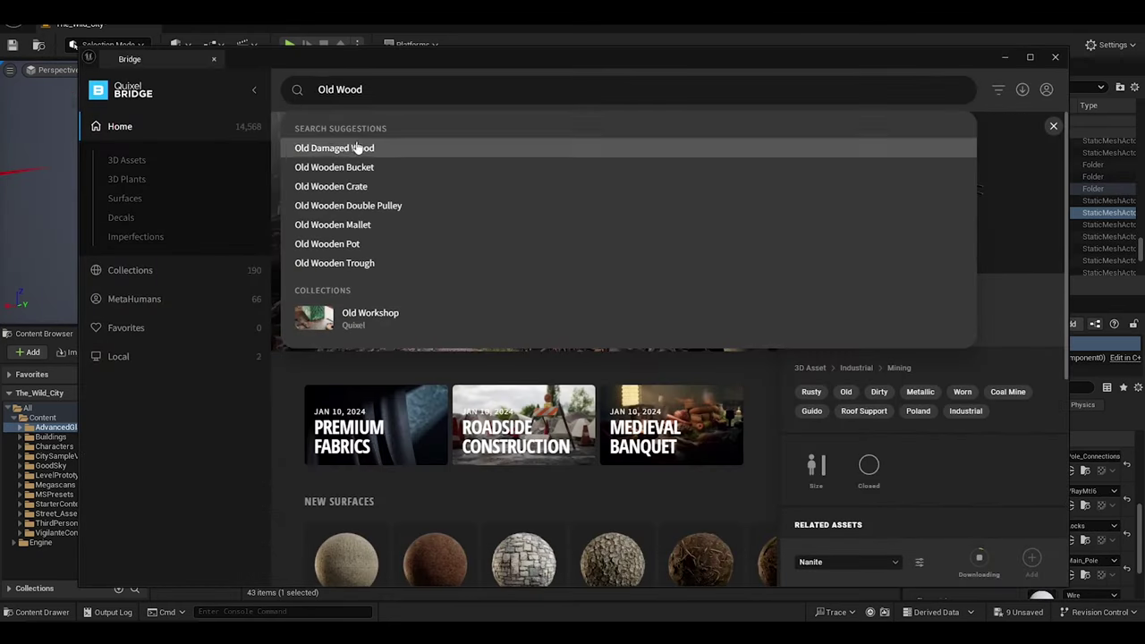
pyautogui.click(357, 149)
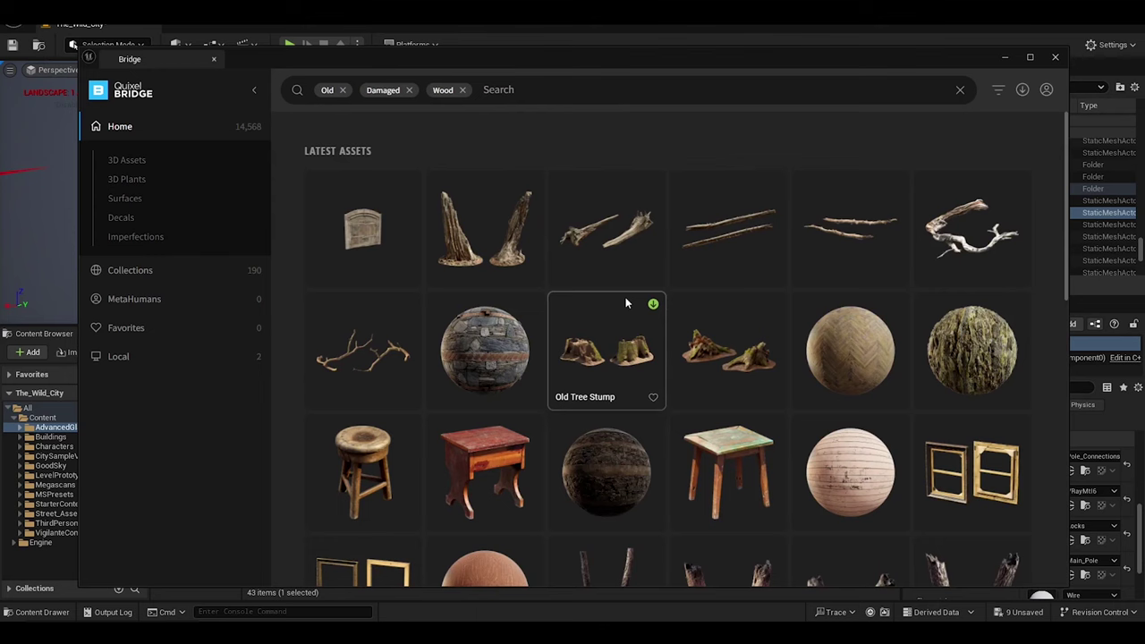
pyautogui.moveTo(1051, 273); pyautogui.dragTo(1049, 574)
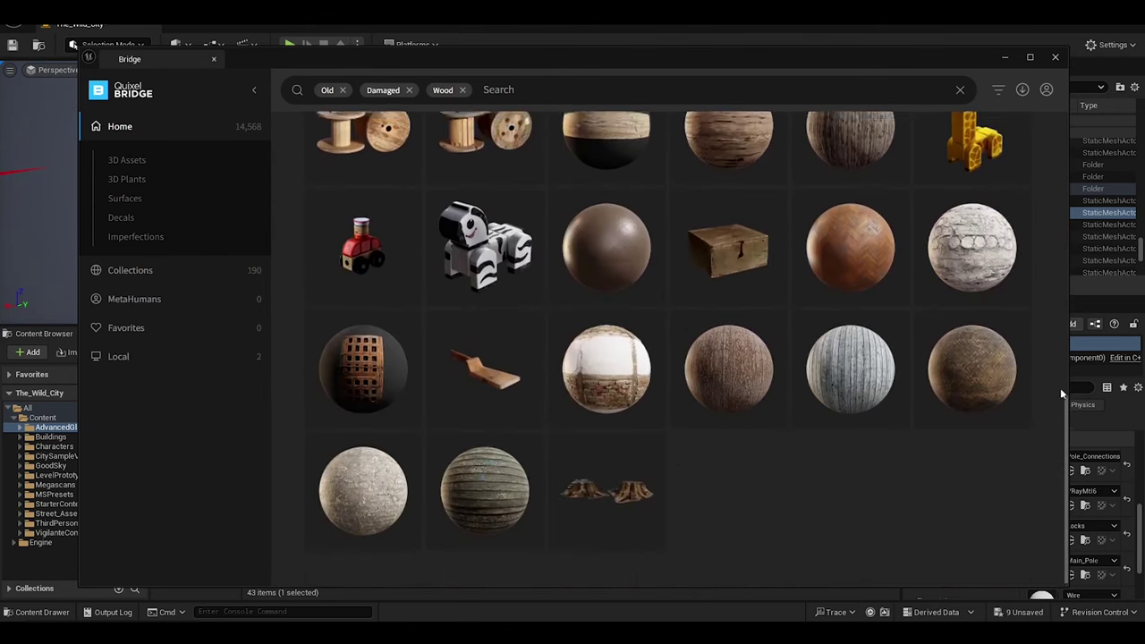
pyautogui.moveTo(1061, 391); pyautogui.dragTo(1051, 230)
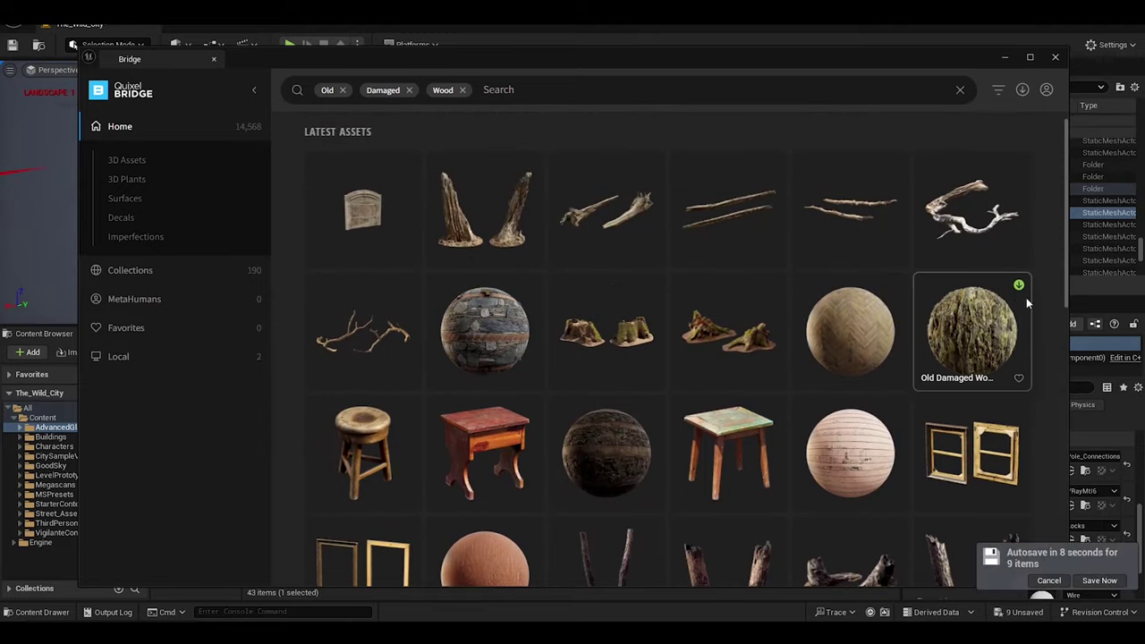
# Compare the Old Damaged Wood results, then open Juniper Branch Bark from Surfaces > Branch
pyautogui.scroll(-1, 1060, 293)
pyautogui.click(980, 287)
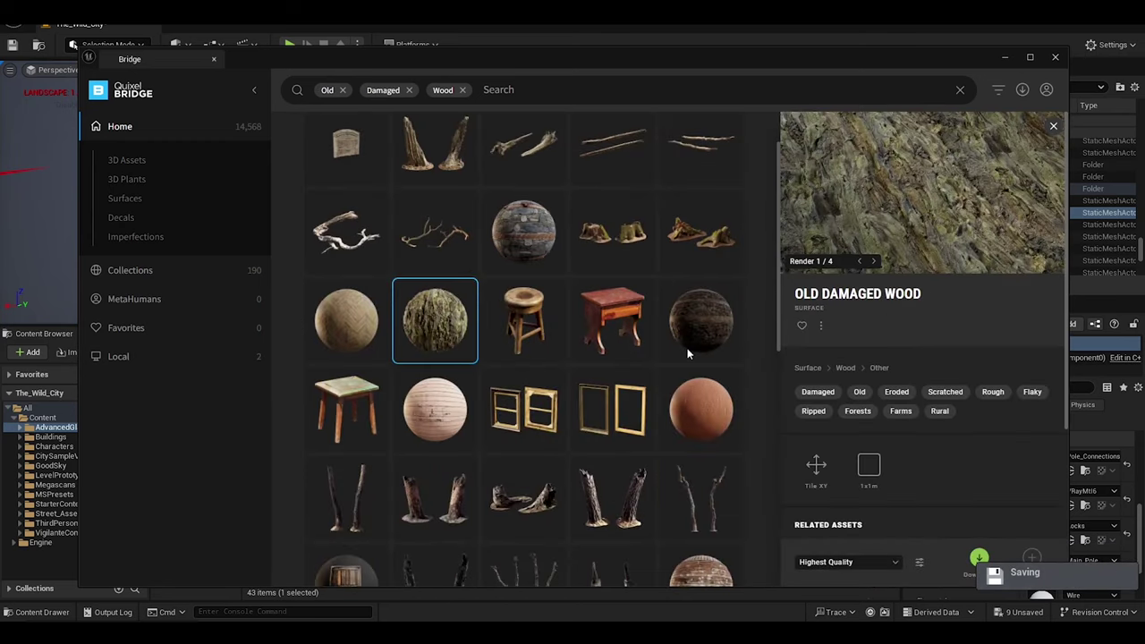
pyautogui.click(720, 322)
pyautogui.click(435, 319)
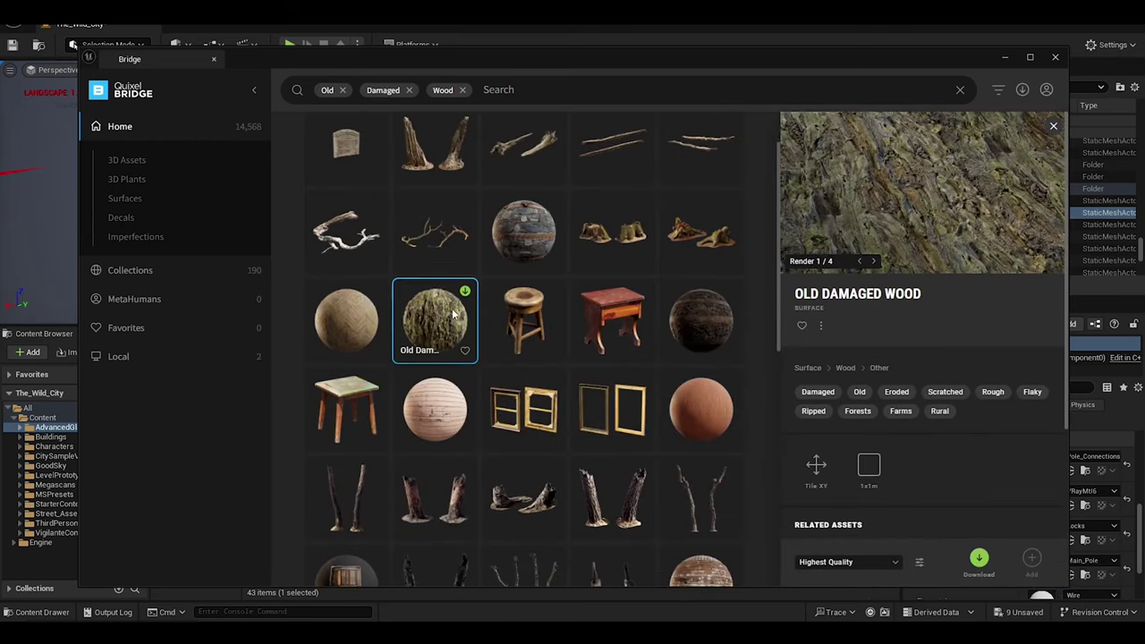
pyautogui.scroll(-1, 435, 319)
pyautogui.click(125, 198)
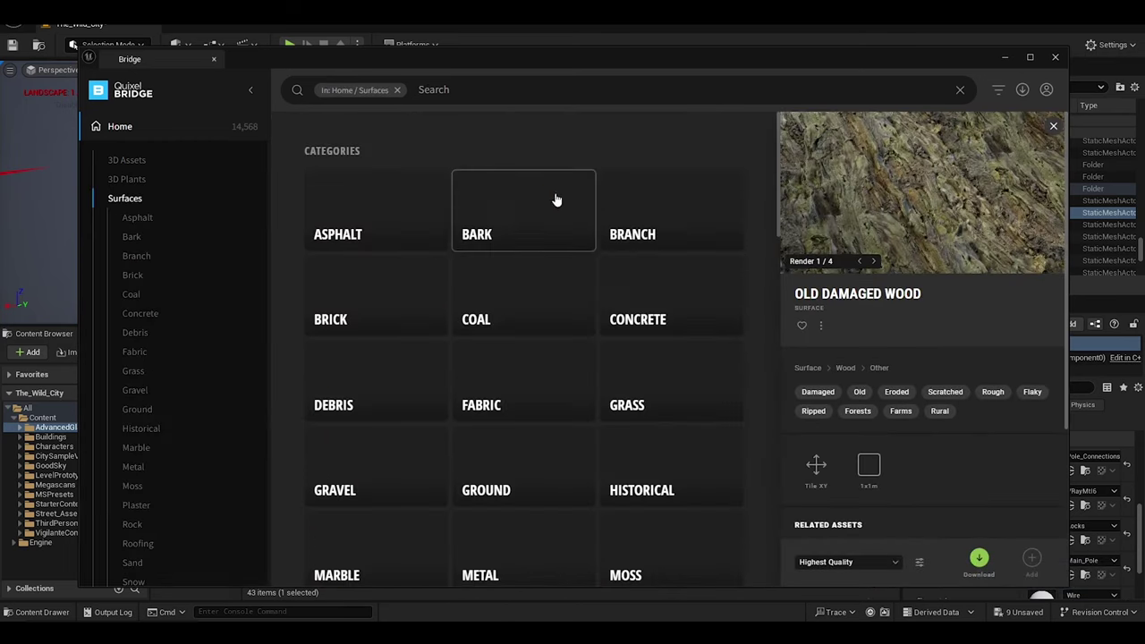
pyautogui.click(686, 235)
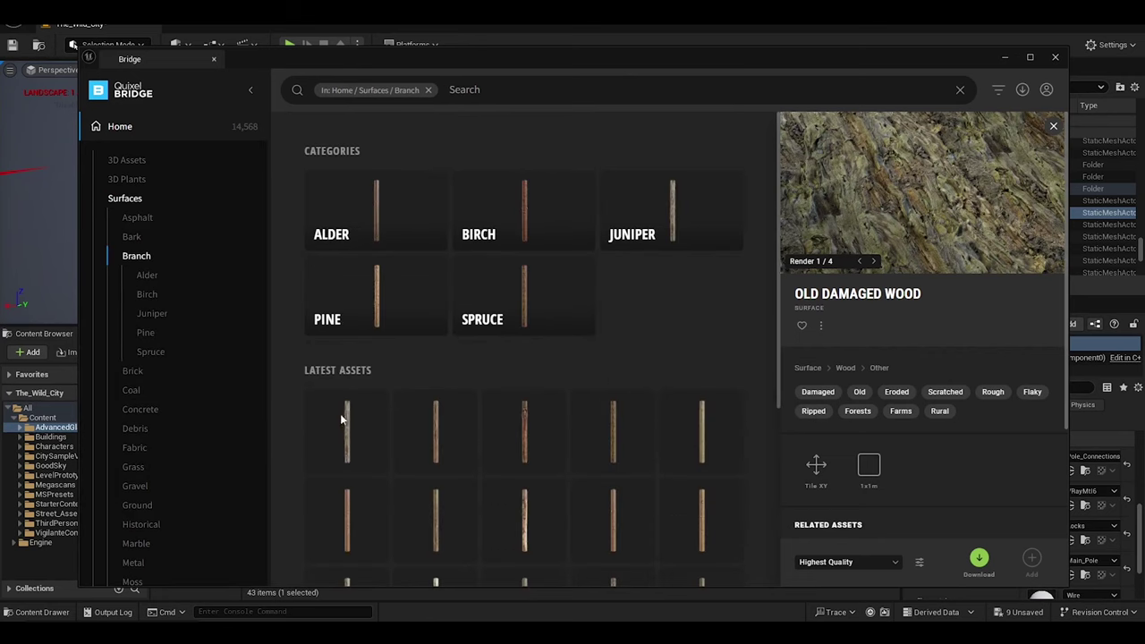
pyautogui.click(341, 419)
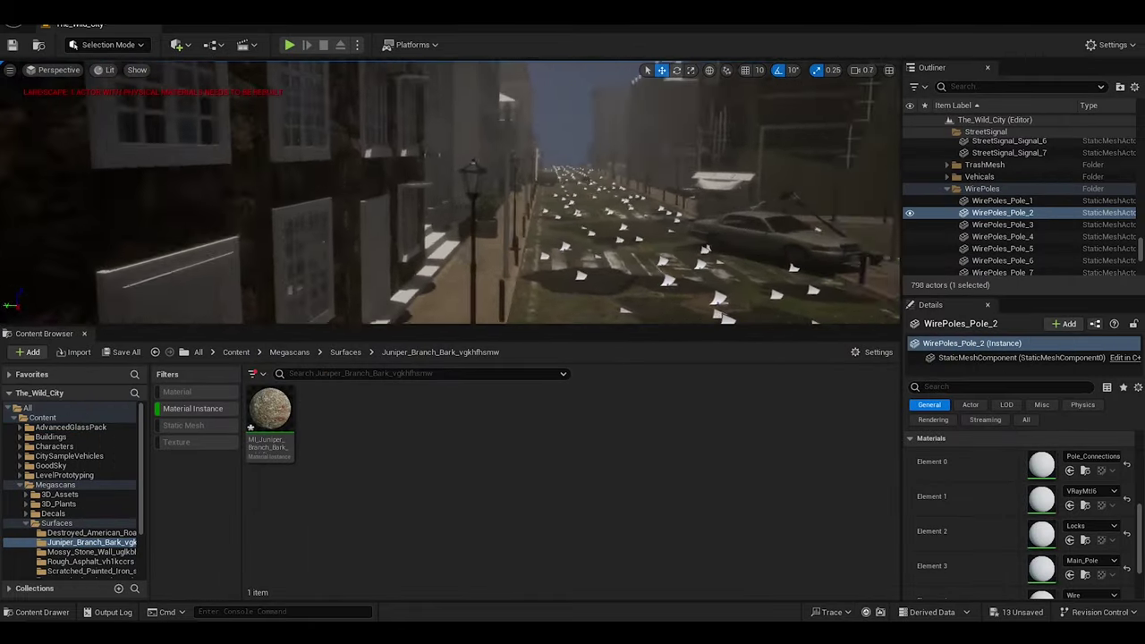
# Select the wire poles and apply MI_Juniper_Branch_Bark to their Main_Pole material slot
pyautogui.keyDown('shift'); pyautogui.click(1003, 236); pyautogui.keyUp('shift')
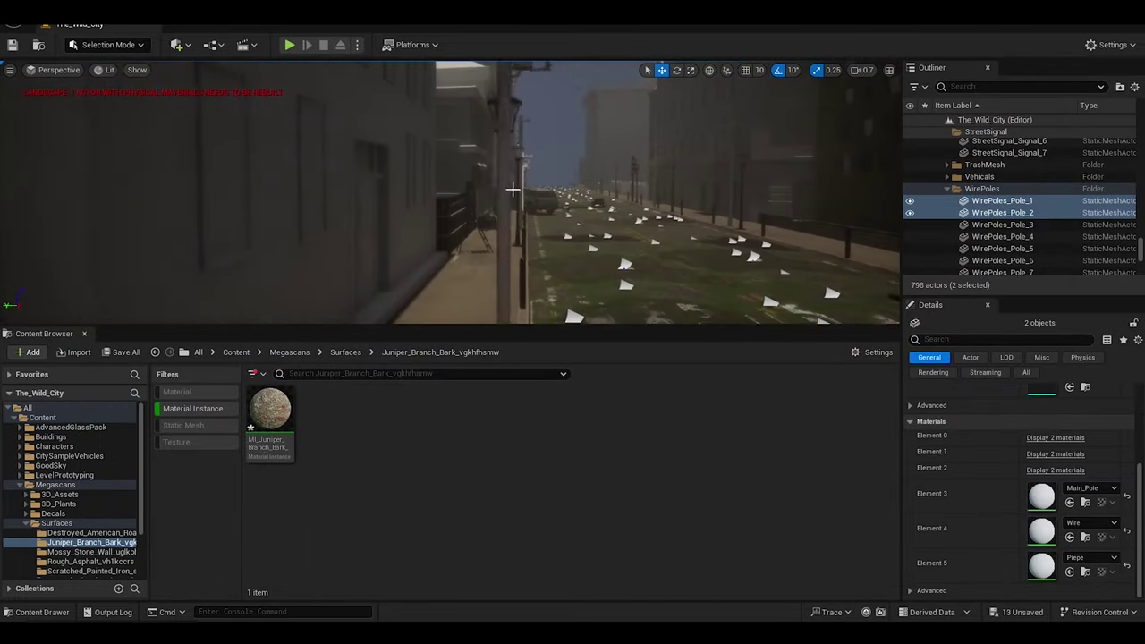
pyautogui.keyDown('shift'); pyautogui.click(1002, 248); pyautogui.keyUp('shift')
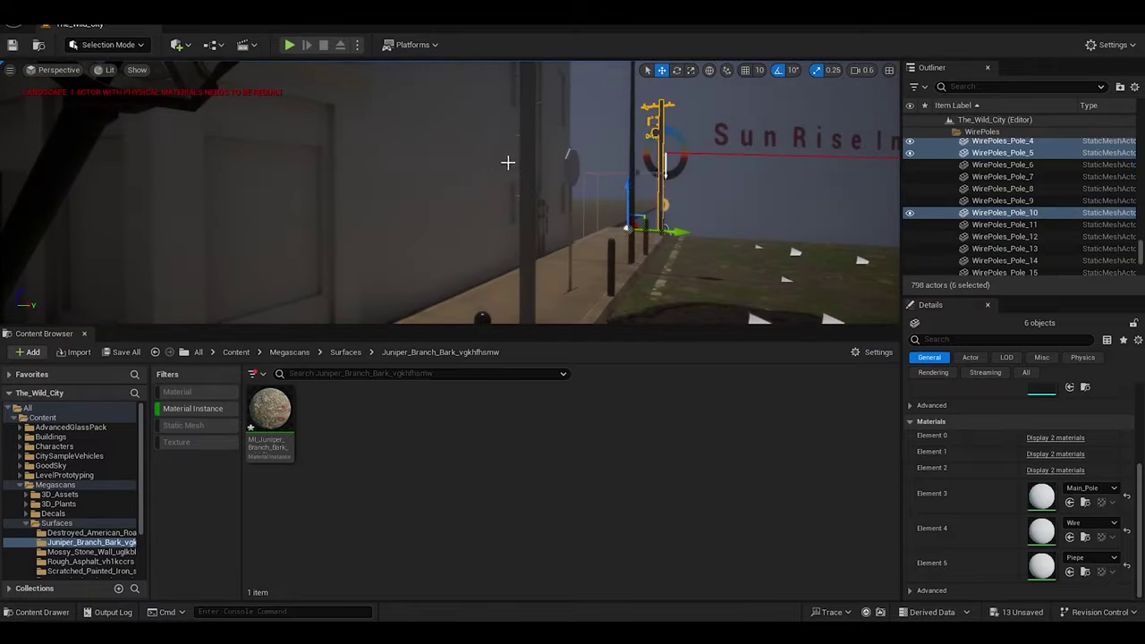
pyautogui.click(734, 268)
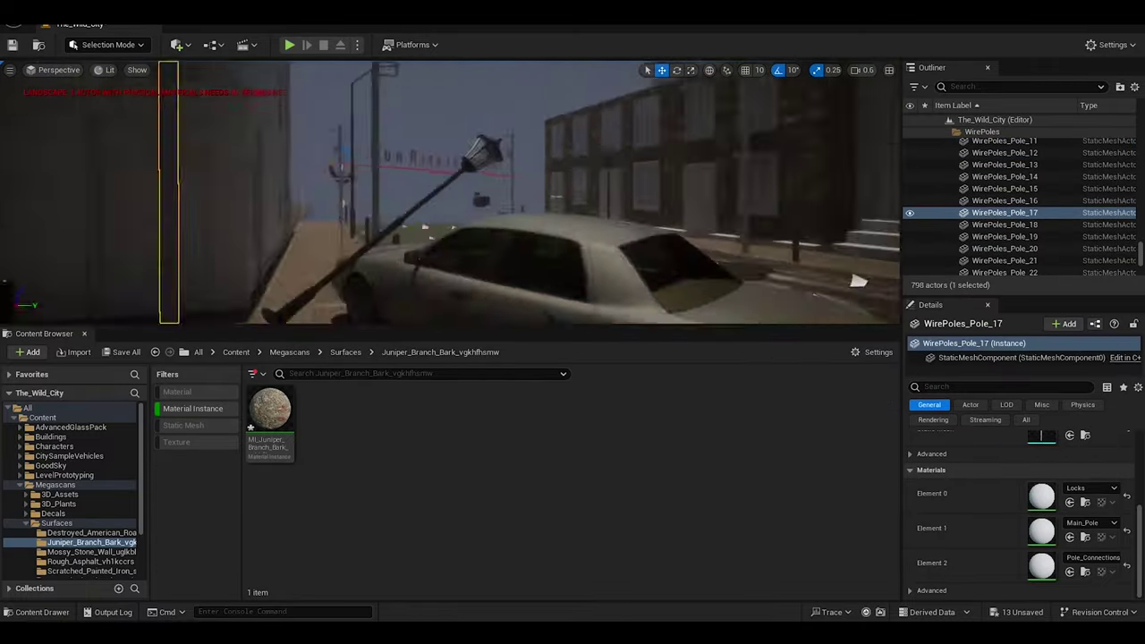
pyautogui.click(382, 182)
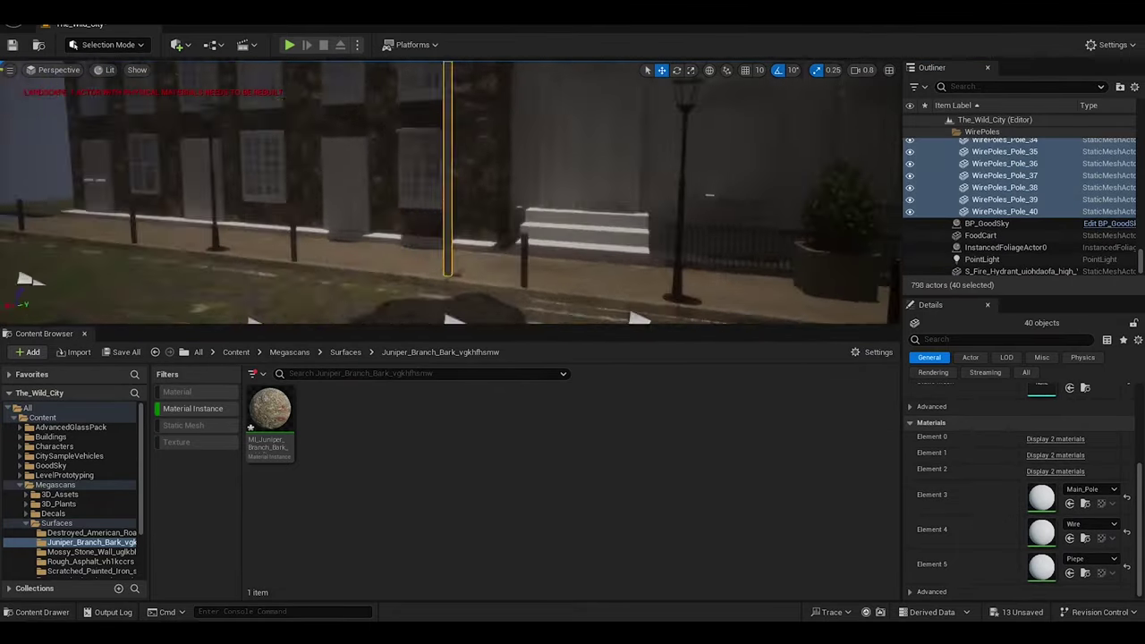
pyautogui.moveTo(270, 411); pyautogui.dragTo(787, 534)
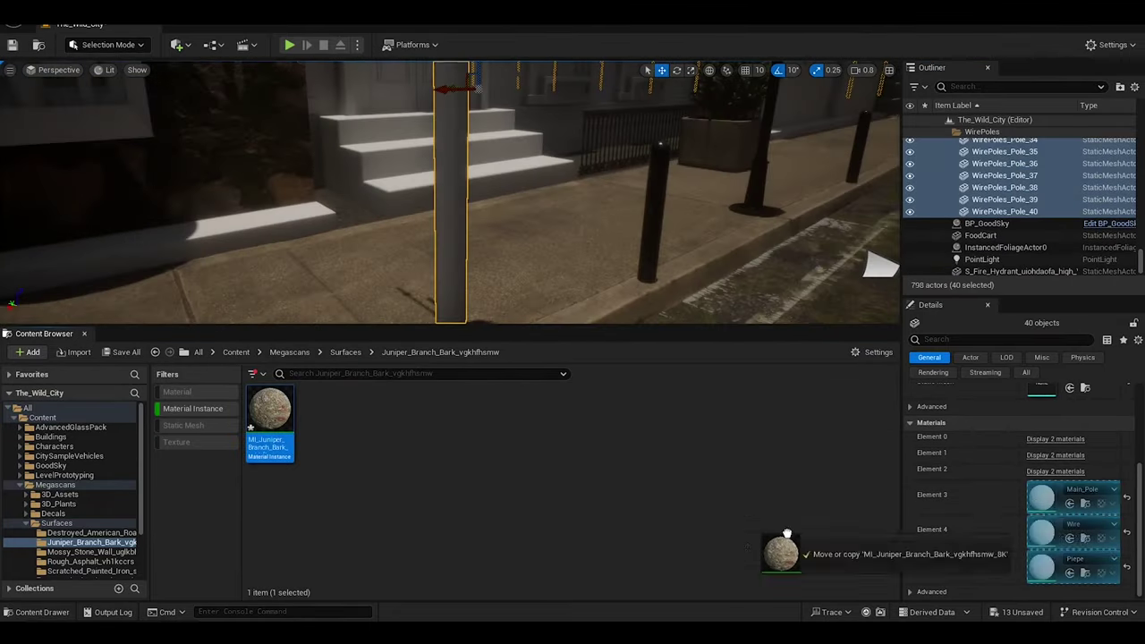
pyautogui.hotkey('ctrl', 'z')
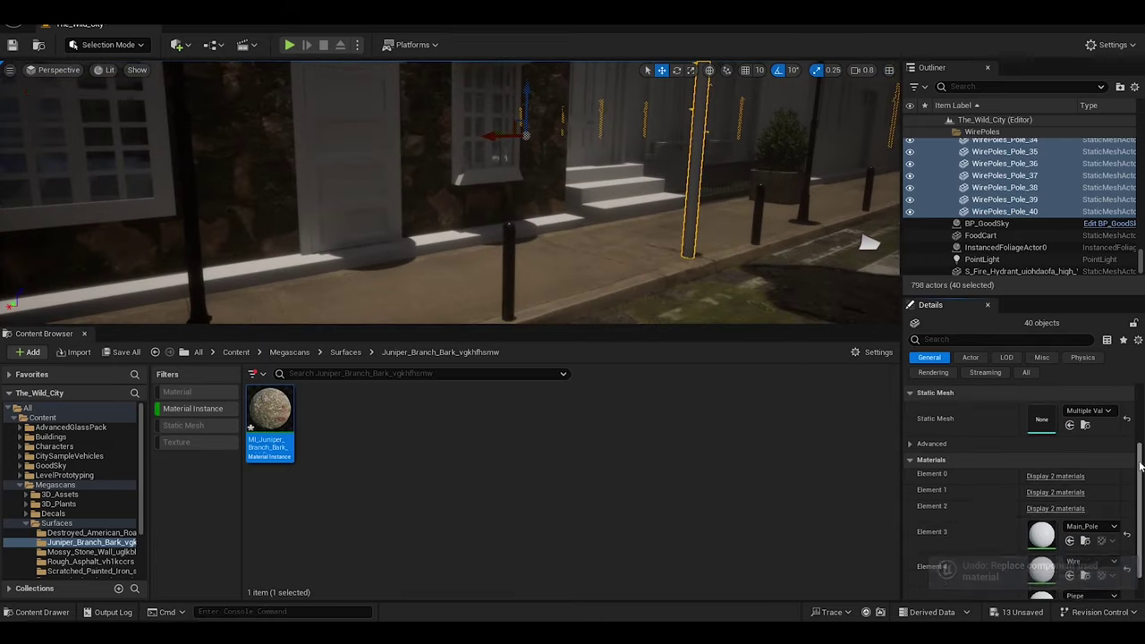
pyautogui.moveTo(1142, 535); pyautogui.dragTo(956, 515)
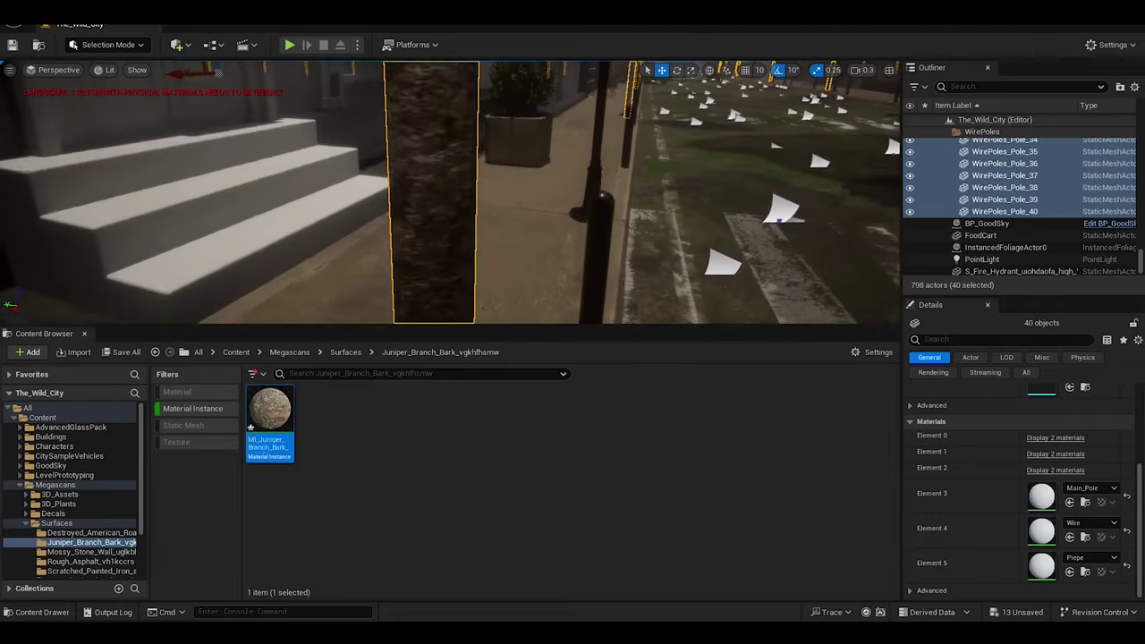
# Set the MI_Juniper_Branch_Bark tiling to 5.0 in its material instance editor
pyautogui.doubleClick(270, 412)
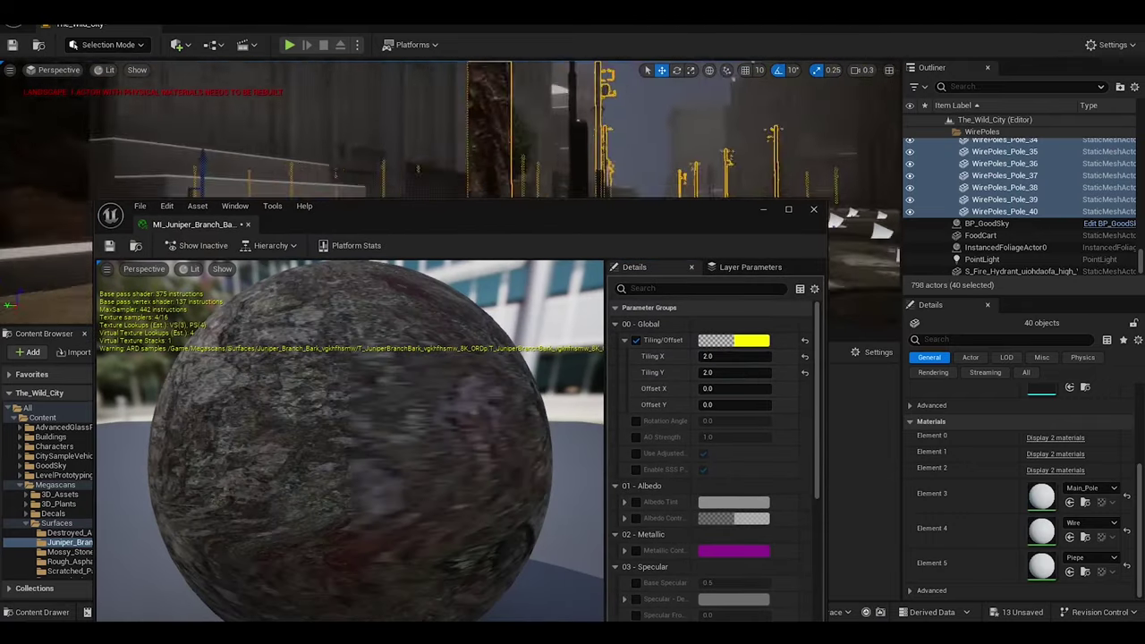
pyautogui.click(726, 356)
pyautogui.write('1')
pyautogui.press('Tab')
pyautogui.write('1')
pyautogui.press('Tab')
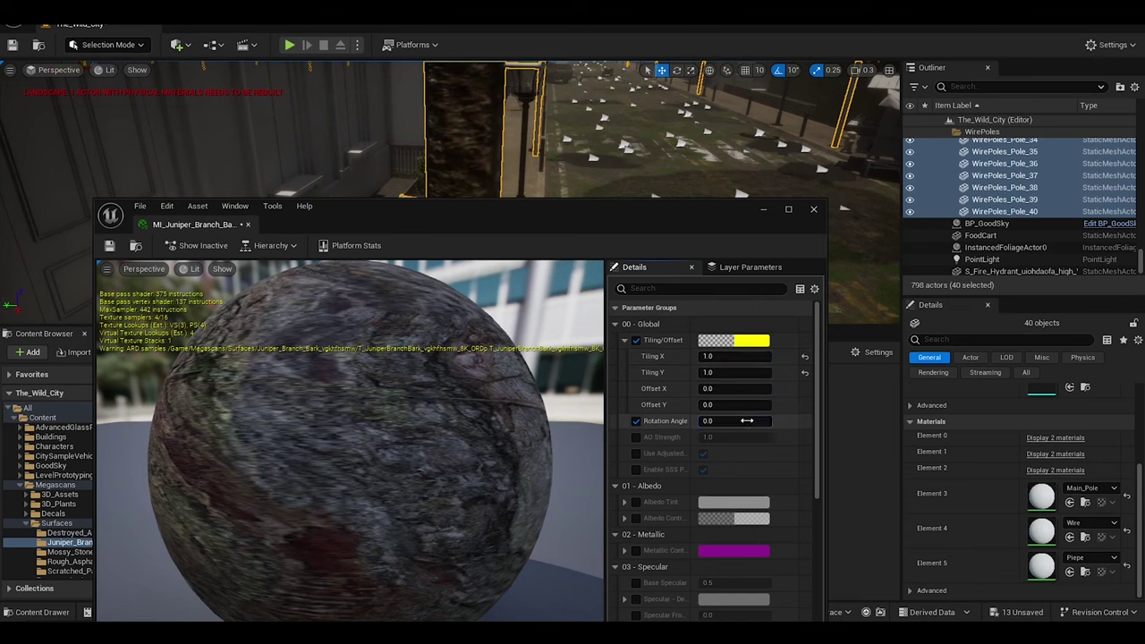
pyautogui.write('0.25')
pyautogui.moveTo(537, 208); pyautogui.dragTo(376, 290)
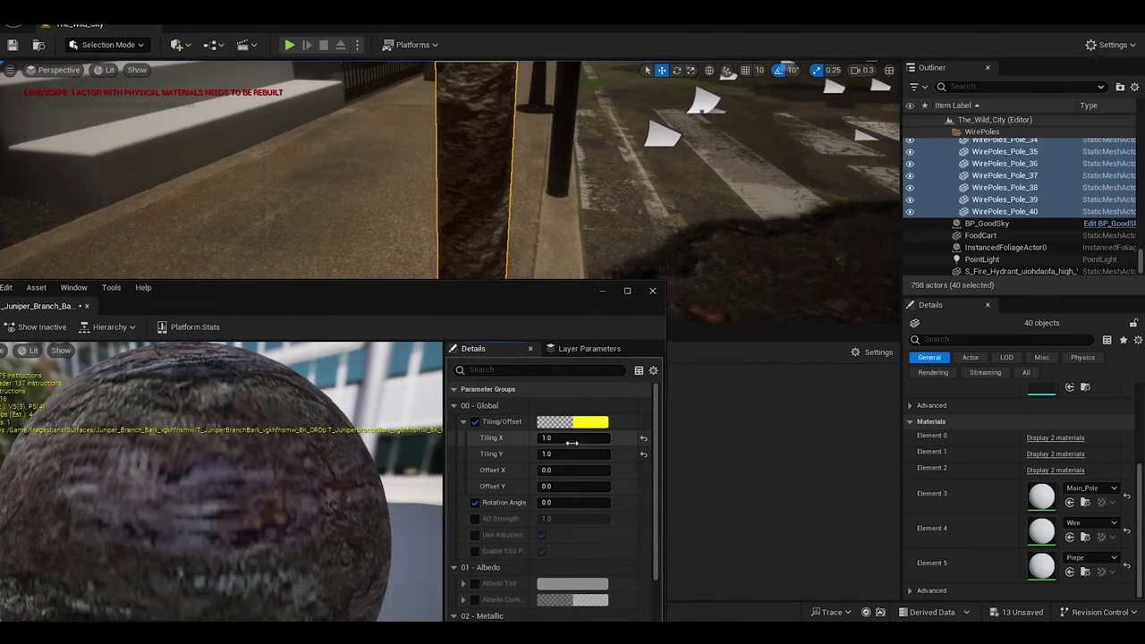
pyautogui.click(571, 438)
pyautogui.write('5')
pyautogui.press('Tab')
pyautogui.write('5')
pyautogui.press('Tab')
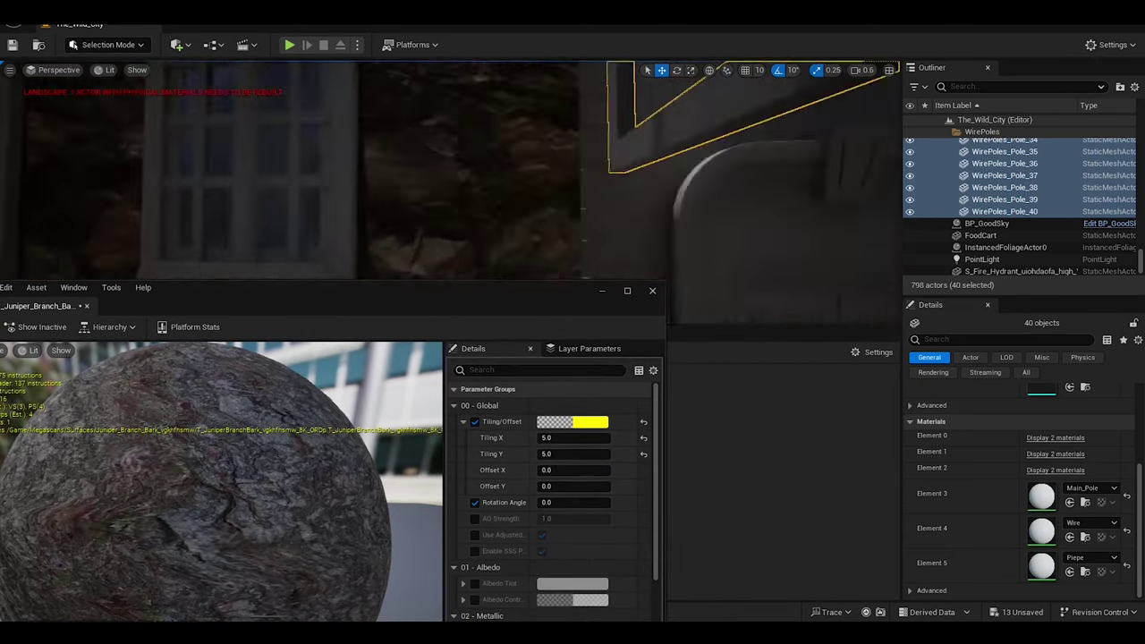
# Reselect all 40 wire poles and bring the Content Browser back into view
pyautogui.click(618, 269)
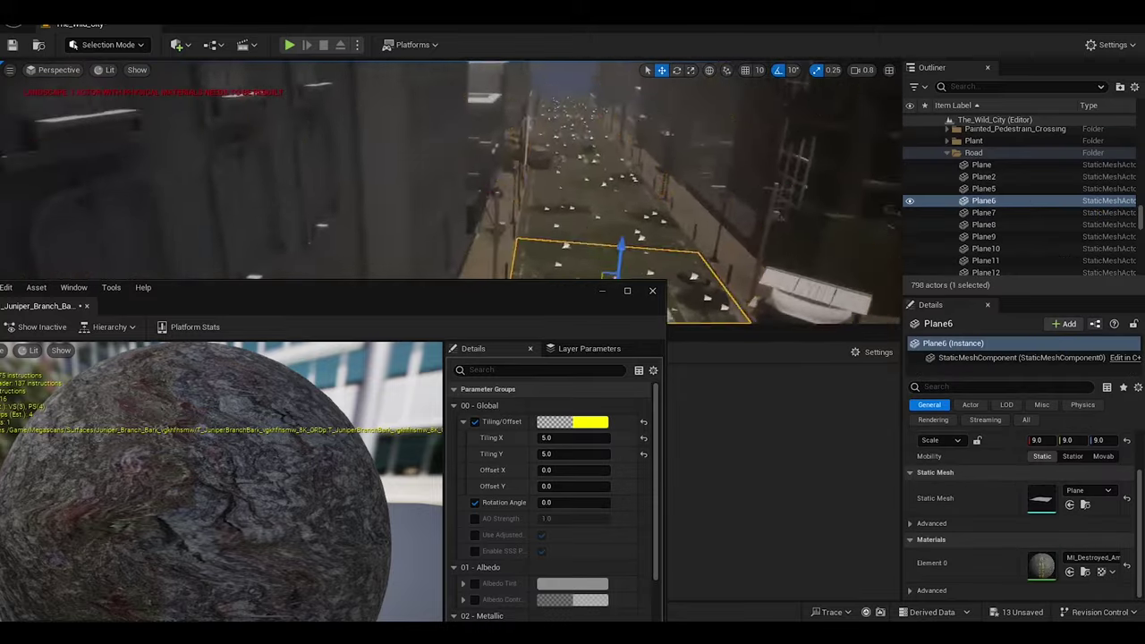
pyautogui.click(517, 117)
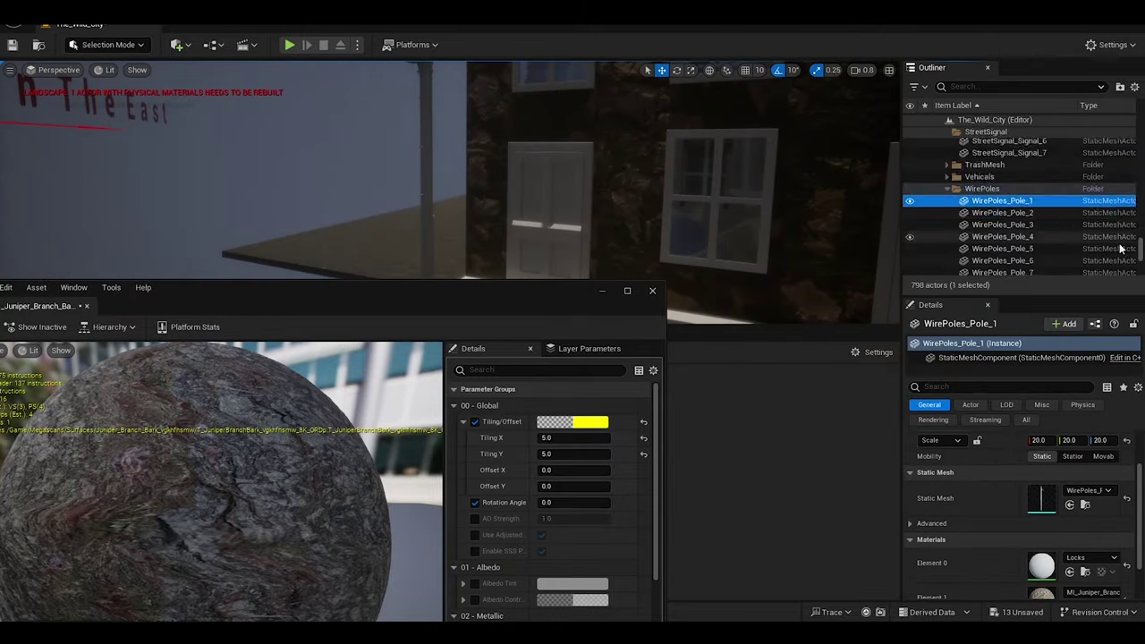
pyautogui.hotkey('ctrl', 'z')
pyautogui.moveTo(271, 414); pyautogui.dragTo(1042, 565)
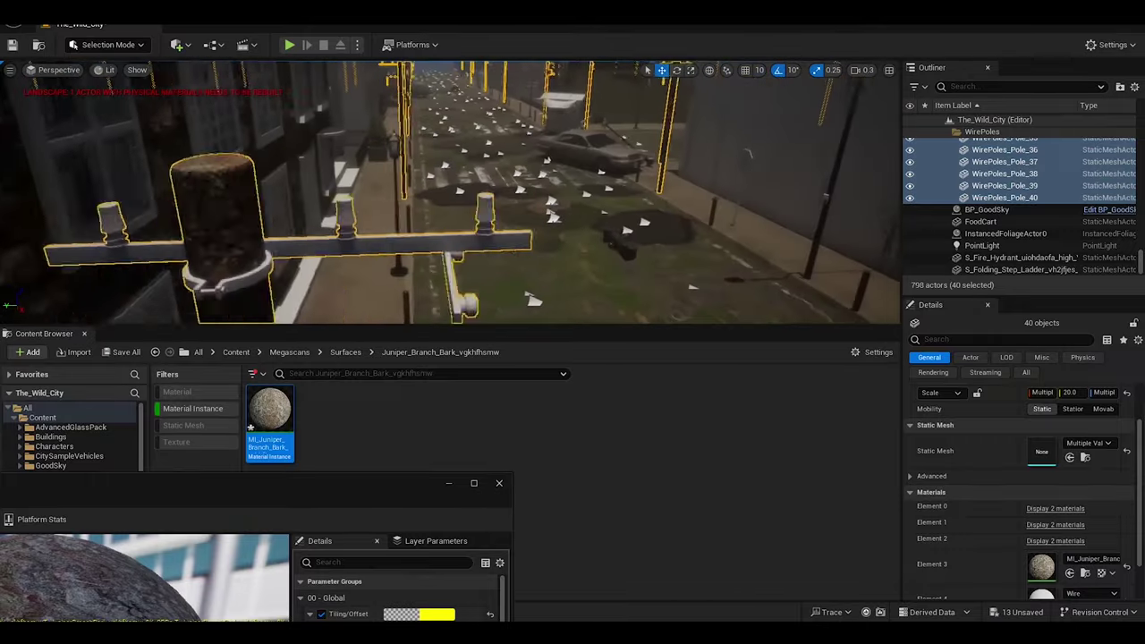
pyautogui.click(516, 234)
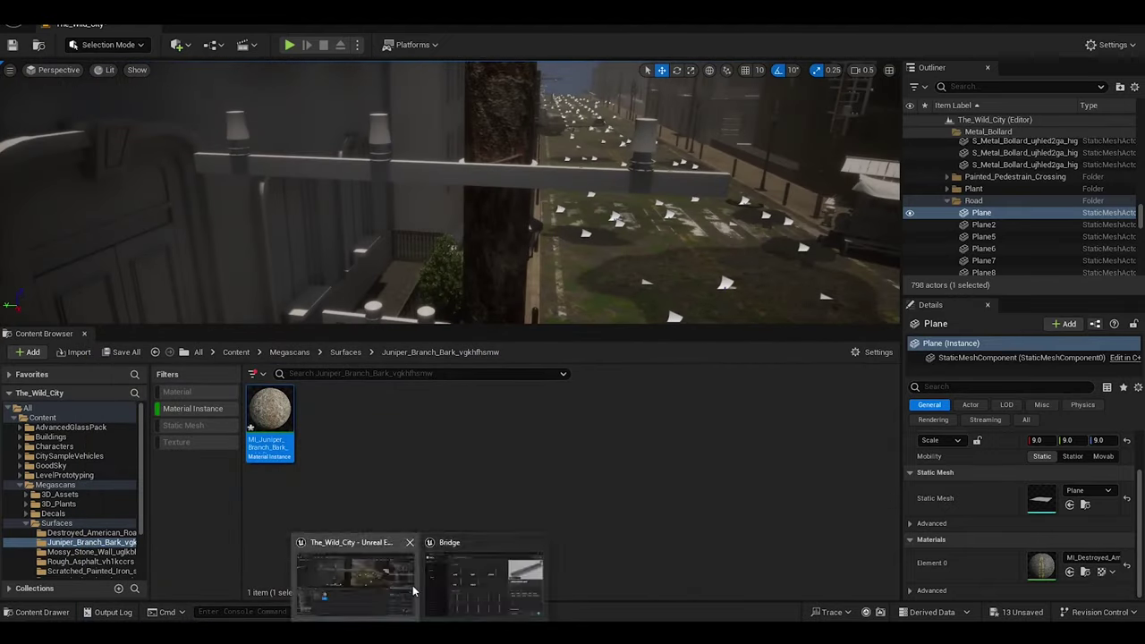
# Search Quixel Bridge for 'rusted' and browse the Corrugated and Scratched Painted Metal Sheets
pyautogui.click(461, 595)
pyautogui.click(441, 91)
pyautogui.write('rusted')
pyautogui.click(403, 149)
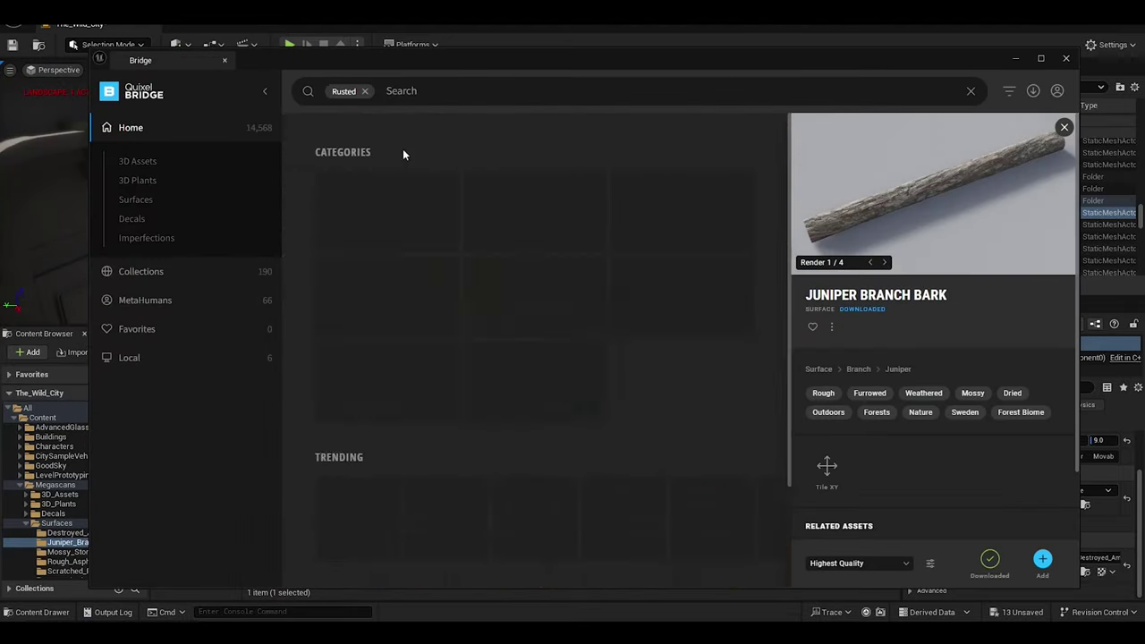
pyautogui.scroll(-2, 786, 330)
pyautogui.scroll(-2, 788, 358)
pyautogui.click(384, 300)
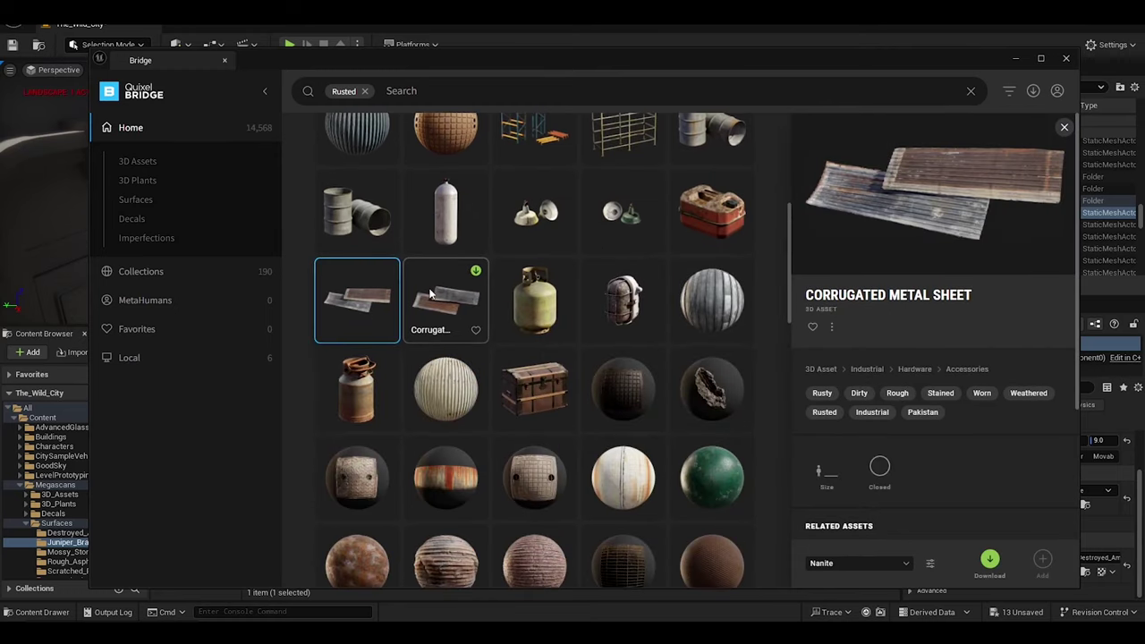
pyautogui.scroll(-2, 642, 321)
pyautogui.click(711, 300)
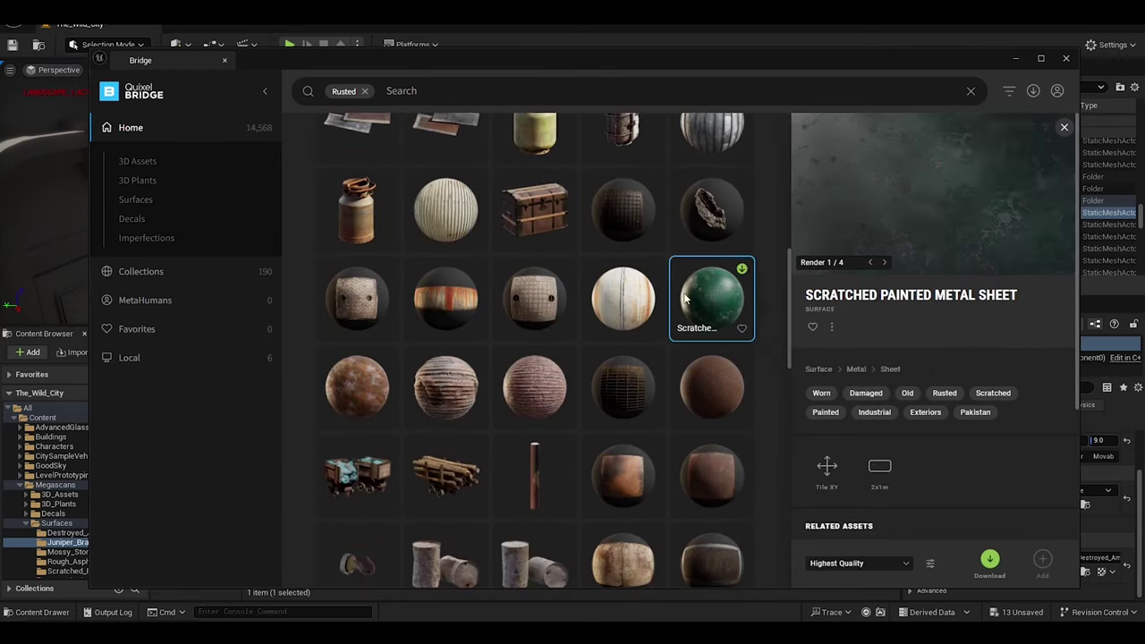
# Set download quality to Medium, then add both Mining Hydraulic Props from Local Megascans
pyautogui.click(864, 564)
pyautogui.click(842, 510)
pyautogui.click(711, 476)
pyautogui.click(357, 386)
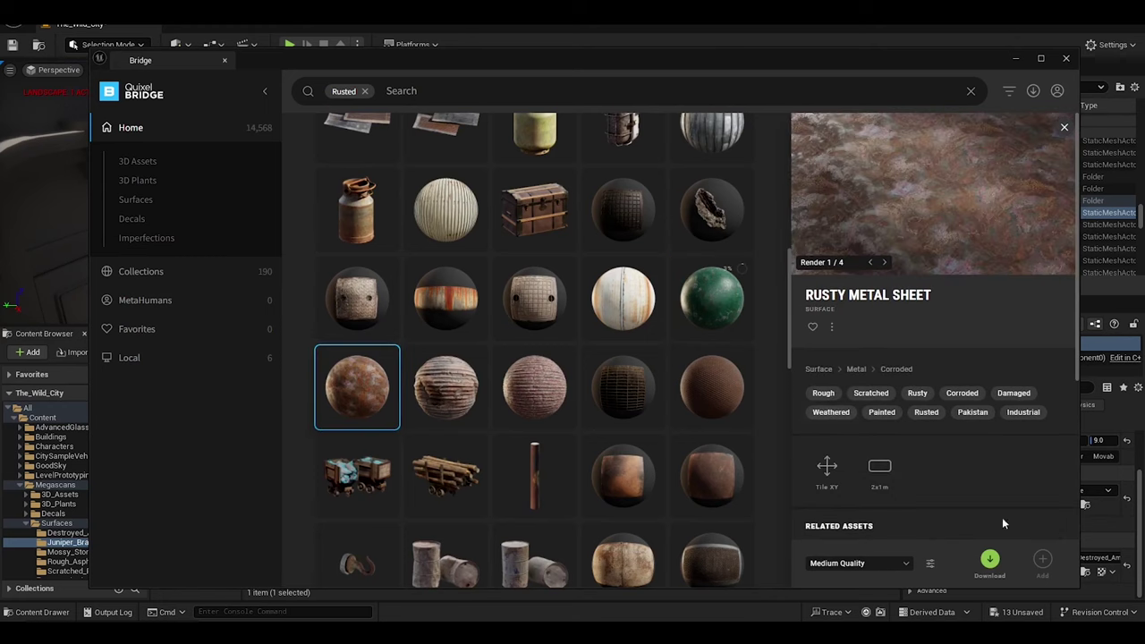
pyautogui.click(129, 357)
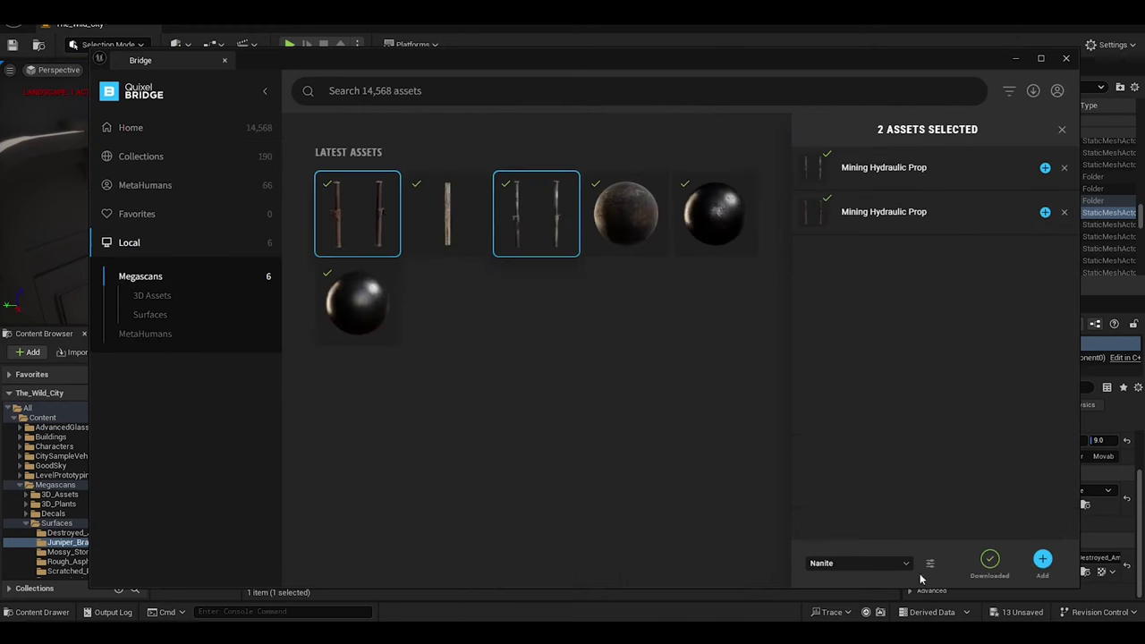
pyautogui.click(1043, 561)
# Assign MI_Mining_Hydraulic_Prop from Megascans 3D_Assets to the wire poles' Element 0 slot
pyautogui.click(1016, 58)
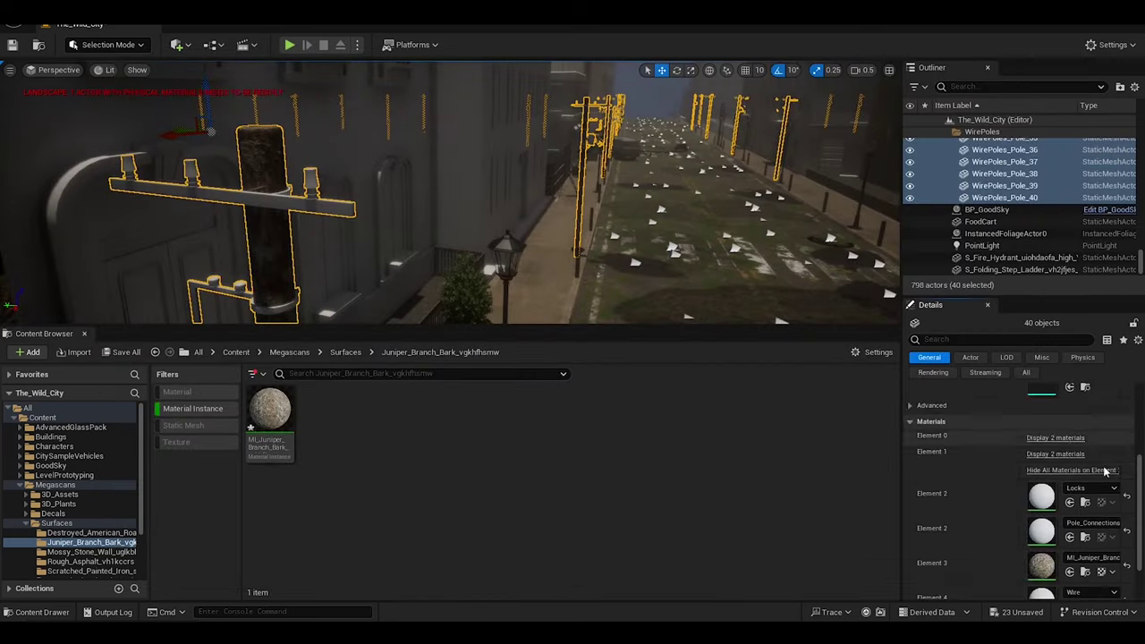
pyautogui.scroll(-1, 1141, 543)
pyautogui.moveTo(858, 487); pyautogui.dragTo(77, 536)
pyautogui.click(25, 523)
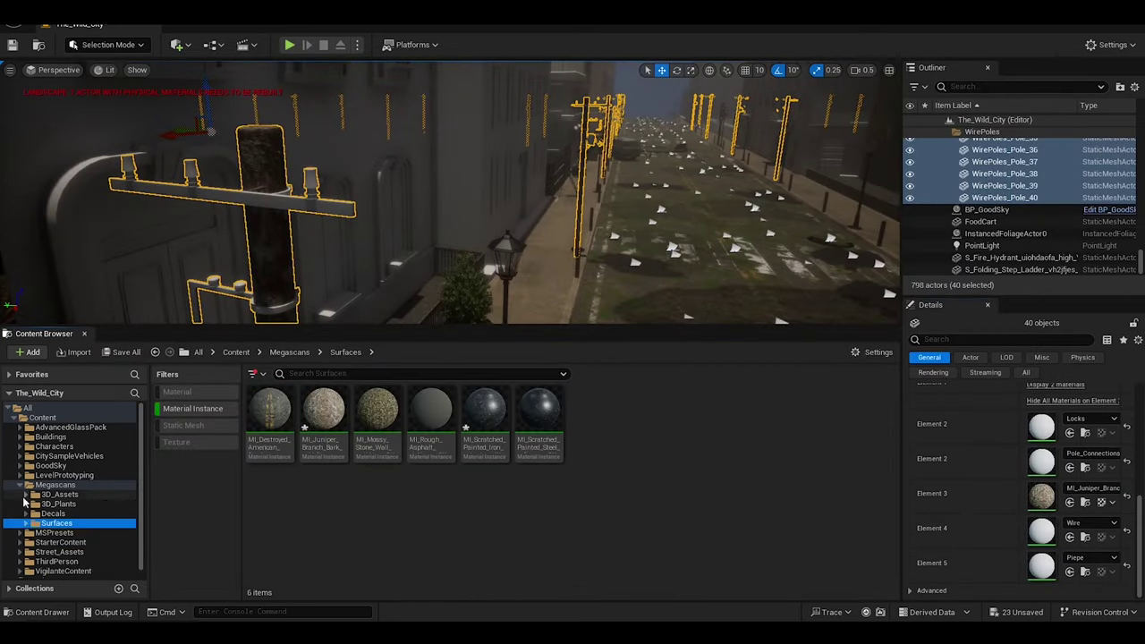
pyautogui.click(60, 495)
pyautogui.click(747, 419)
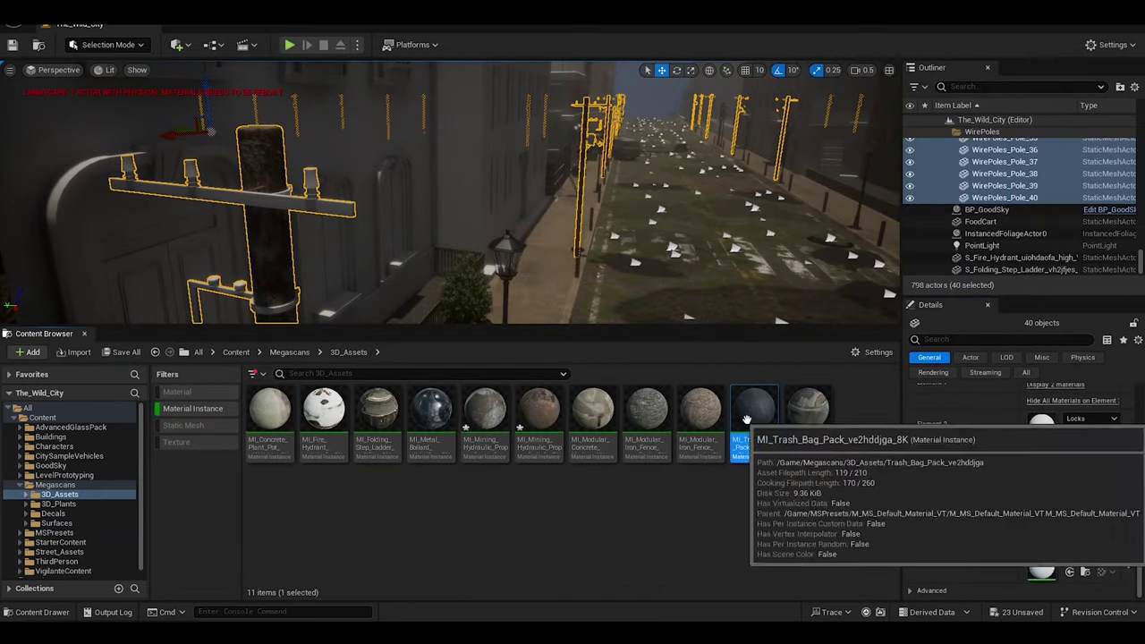
pyautogui.moveTo(872, 456); pyautogui.dragTo(1038, 461)
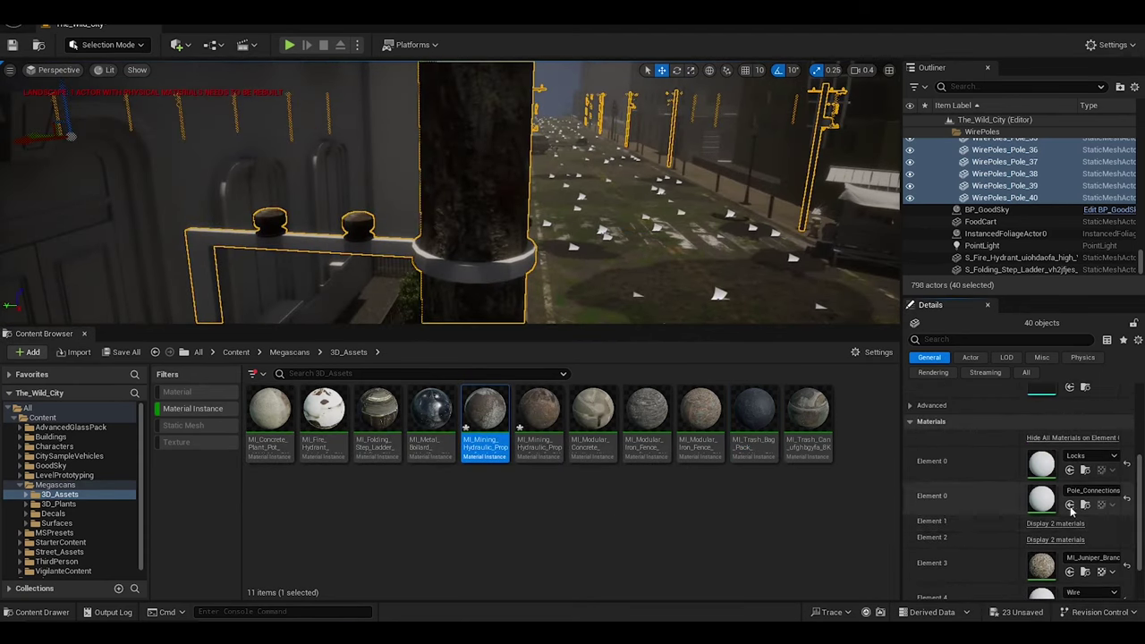
pyautogui.moveTo(500, 417); pyautogui.dragTo(1039, 497)
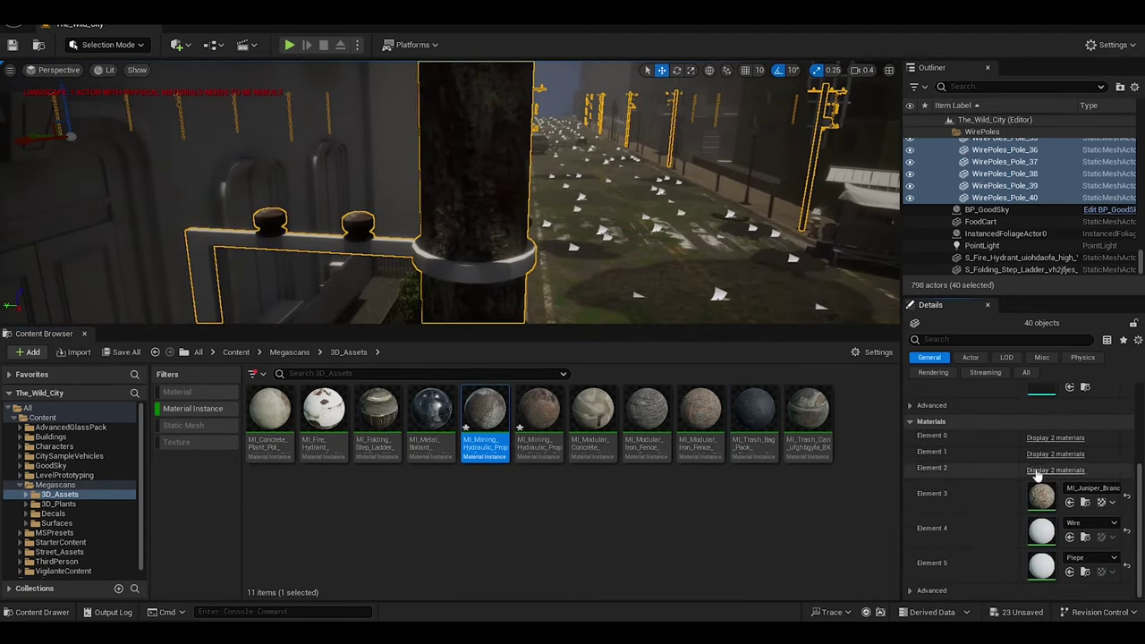
# Inspect the second Mining Hydraulic Prop material instance, then return to the wire pole view
pyautogui.click(1060, 440)
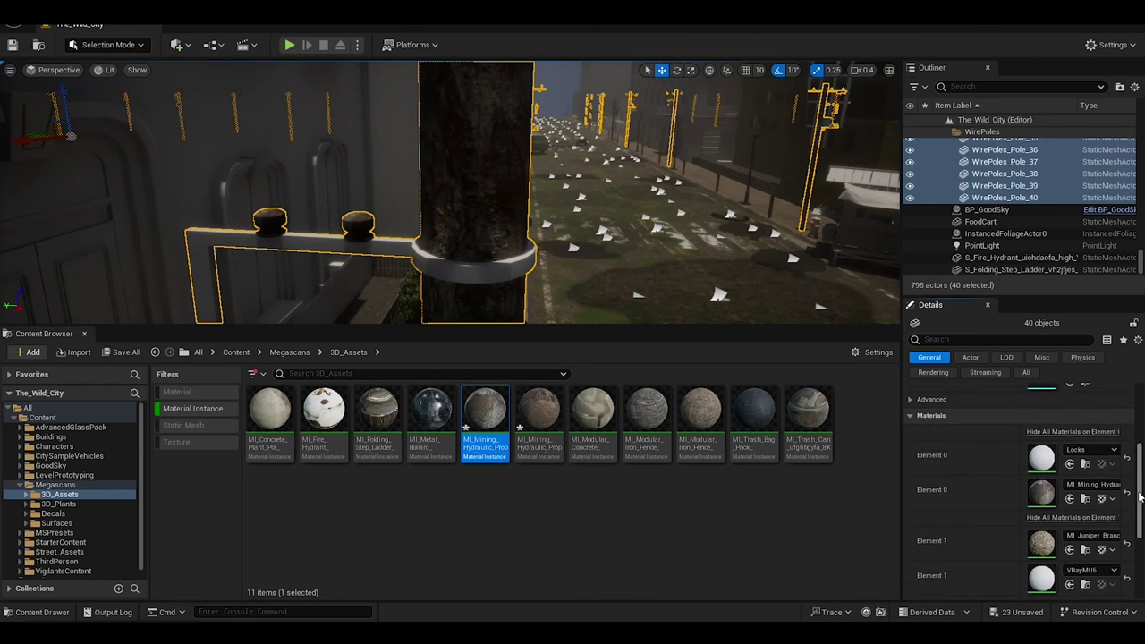
pyautogui.click(539, 413)
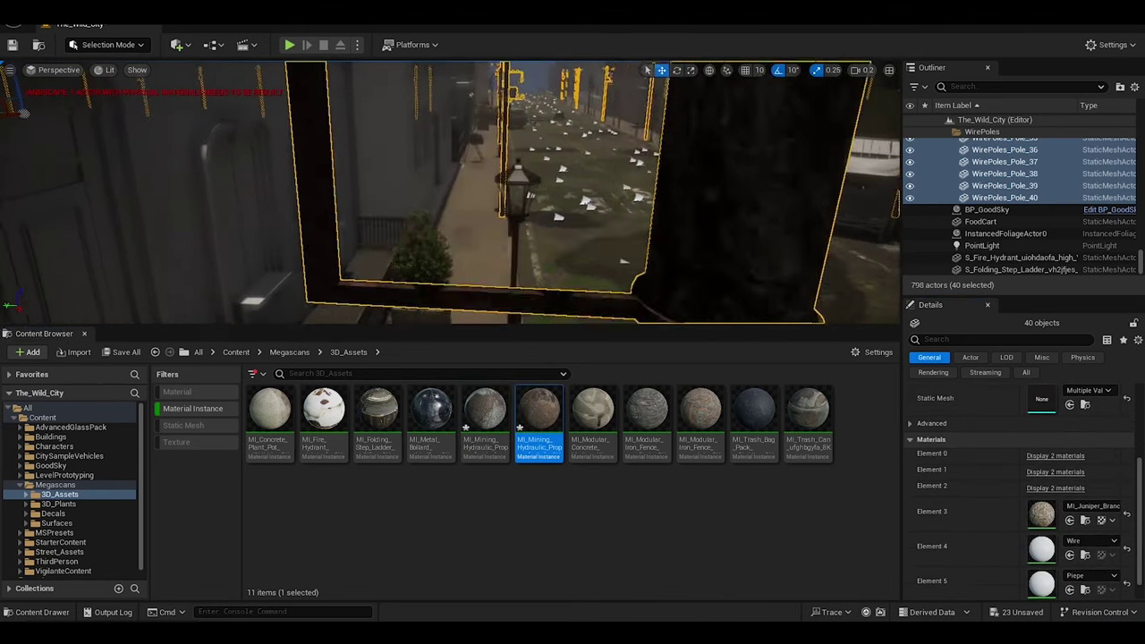
pyautogui.doubleClick(539, 413)
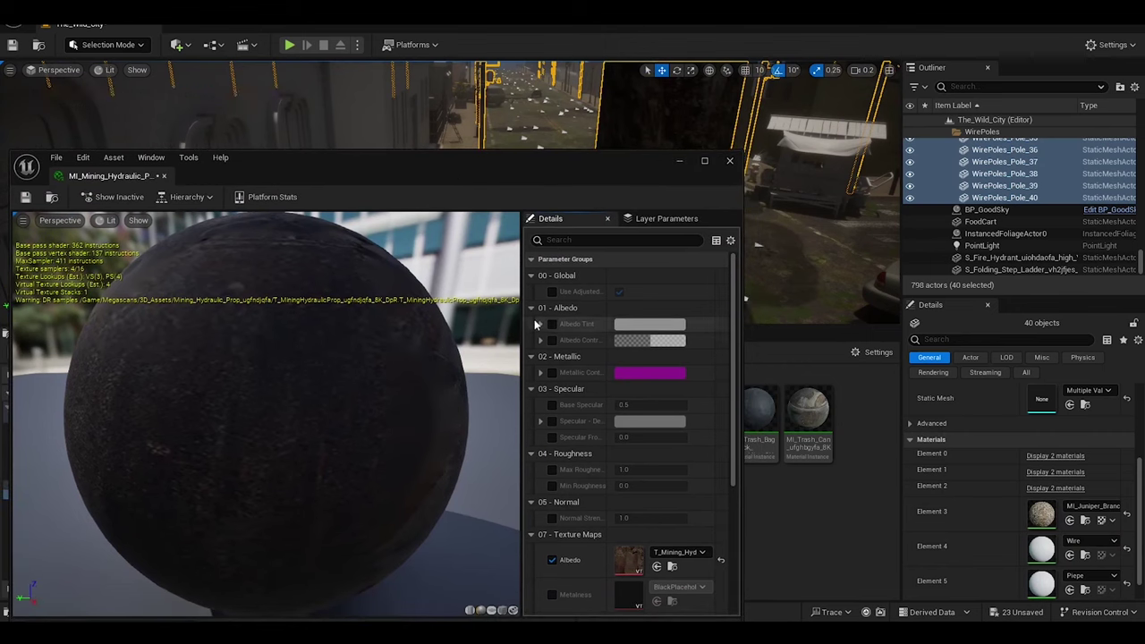
pyautogui.moveTo(562, 178); pyautogui.dragTo(598, 120)
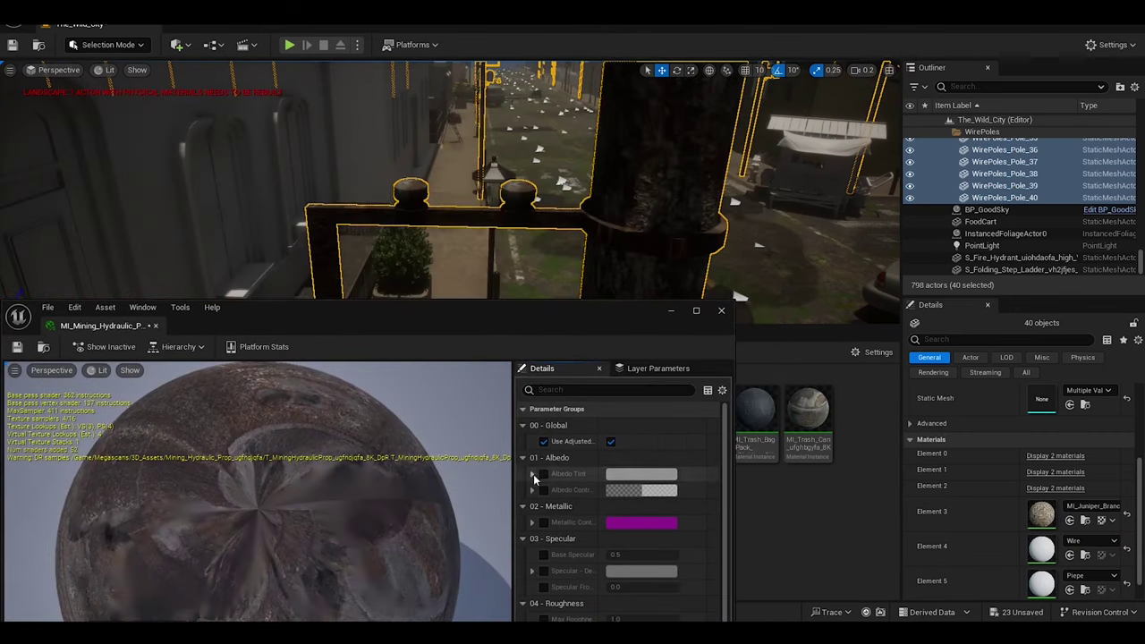
pyautogui.moveTo(544, 112); pyautogui.dragTo(504, 124)
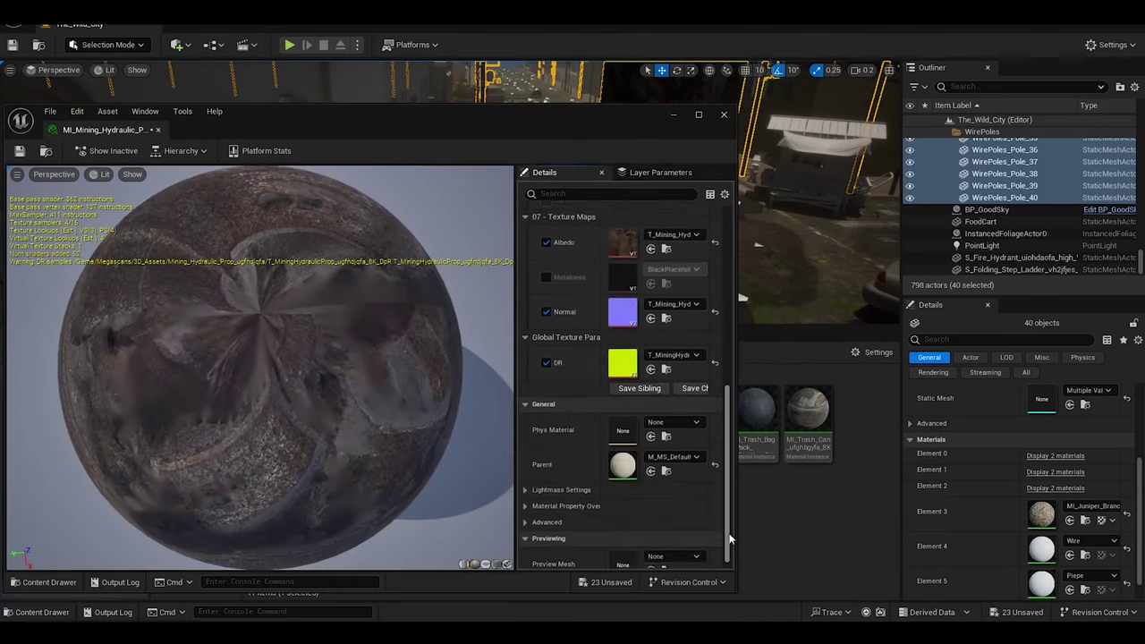
pyautogui.scroll(5, 729, 540)
pyautogui.click(724, 114)
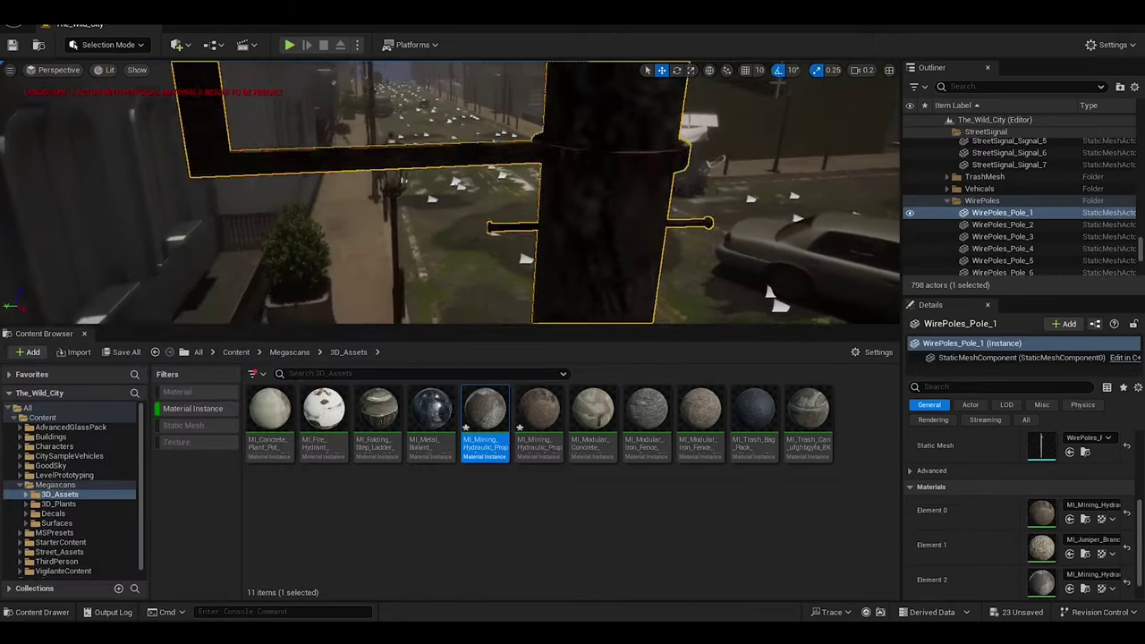
pyautogui.moveTo(717, 204); pyautogui.dragTo(717, 204, button='right')
pyautogui.click(716, 204)
pyautogui.hotkey('ctrl', 'z')
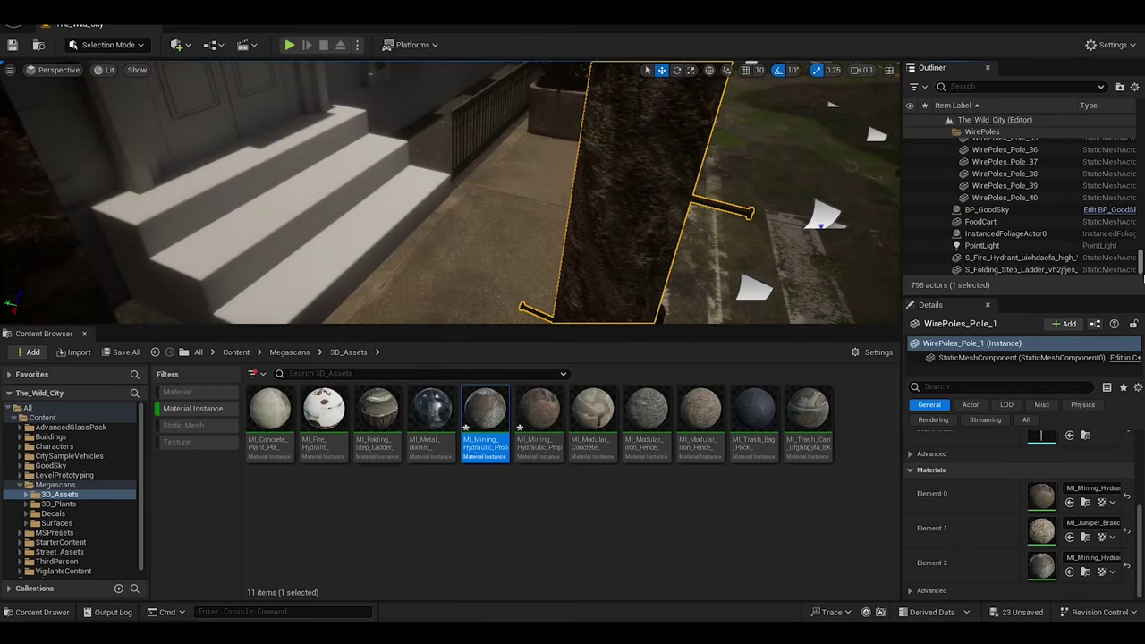
# Darken the Wire material's base colour across all 40 wire poles
pyautogui.keyDown('shift'); pyautogui.click(1037, 198); pyautogui.keyUp('shift')
pyautogui.doubleClick(1041, 532)
pyautogui.doubleClick(532, 296)
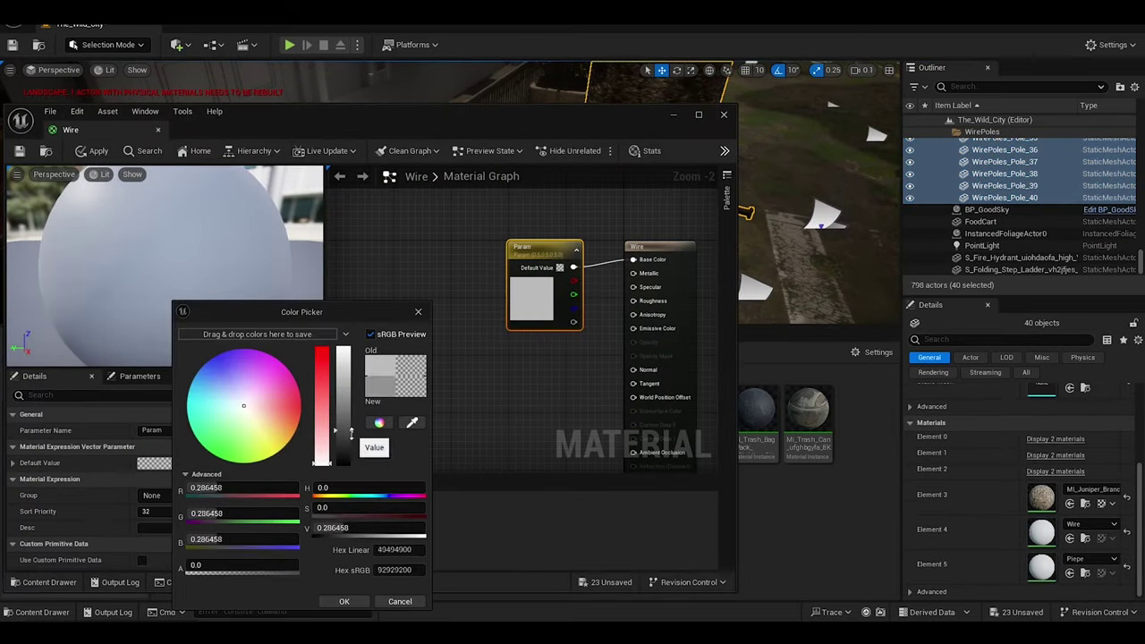
pyautogui.click(343, 601)
pyautogui.click(724, 114)
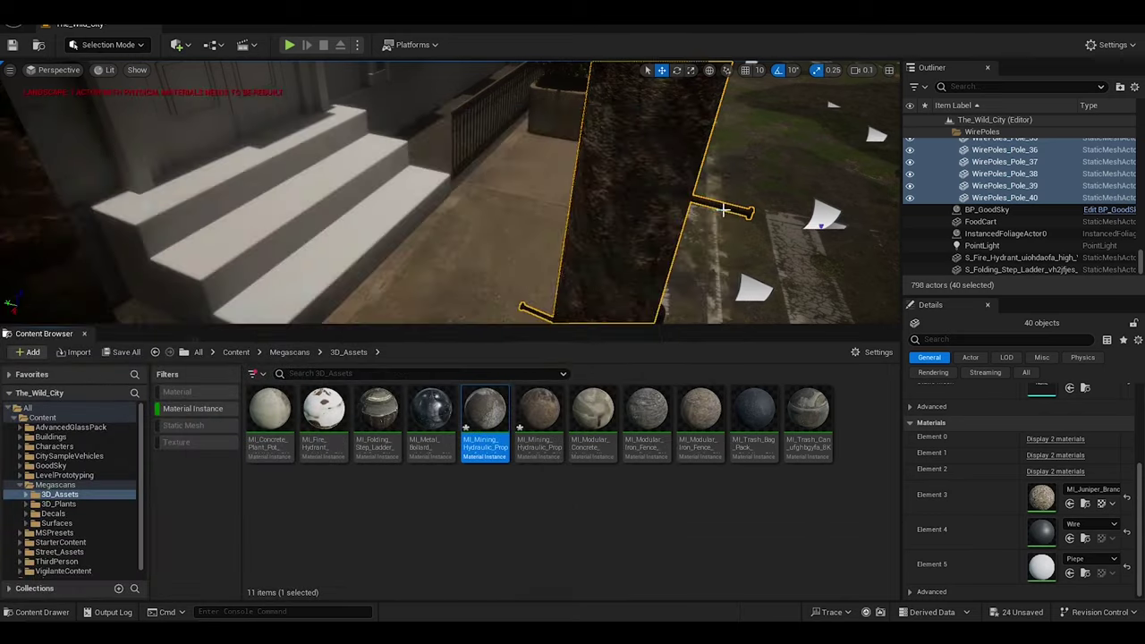
# Reselect all 40 wire poles and give another slot the hydraulic metal material
pyautogui.moveTo(447, 197); pyautogui.dragTo(501, 215, button='right')
pyautogui.click(694, 175)
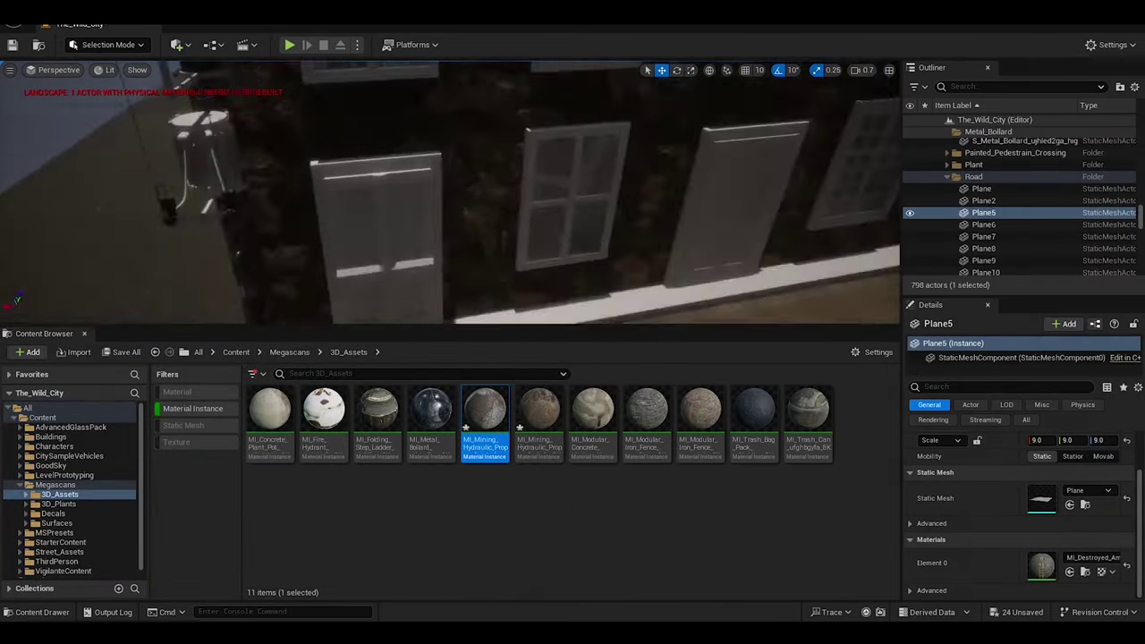
pyautogui.moveTo(694, 174)
pyautogui.mouseDown(button='right')
pyautogui.moveTo(898, 257)
pyautogui.moveTo(877, 268)
pyautogui.mouseUp(button='right')
pyautogui.click(841, 259)
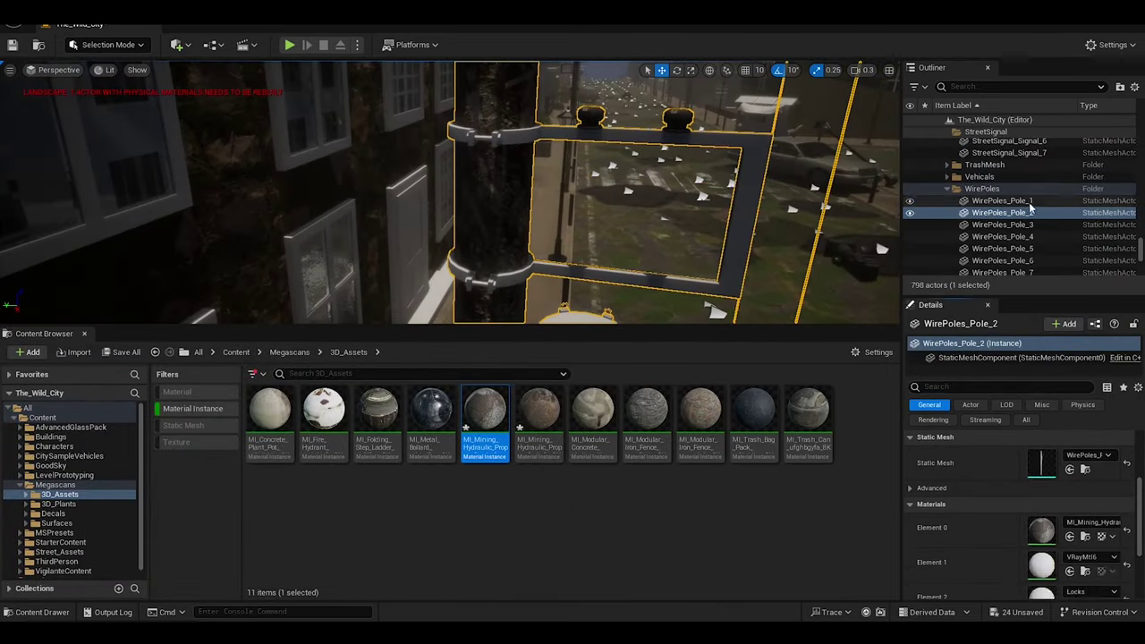
pyautogui.click(982, 189)
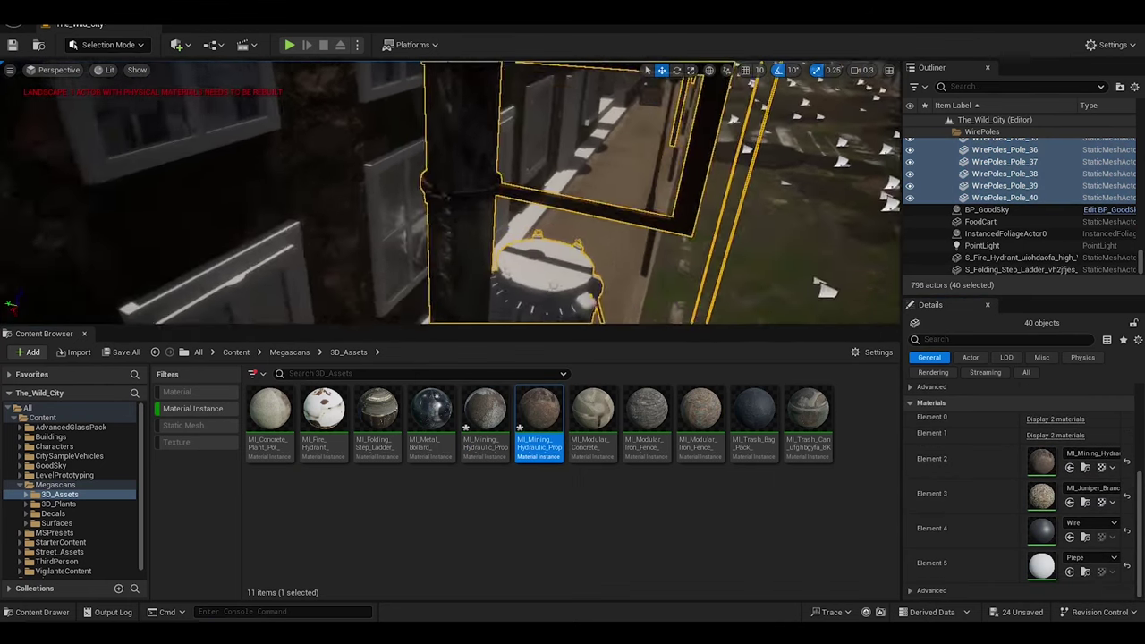
pyautogui.moveTo(485, 411); pyautogui.dragTo(1016, 464)
# Edit the Piepe pipe material's base colour, then inspect the Scratched Painted Metal material instance
pyautogui.doubleClick(1041, 566)
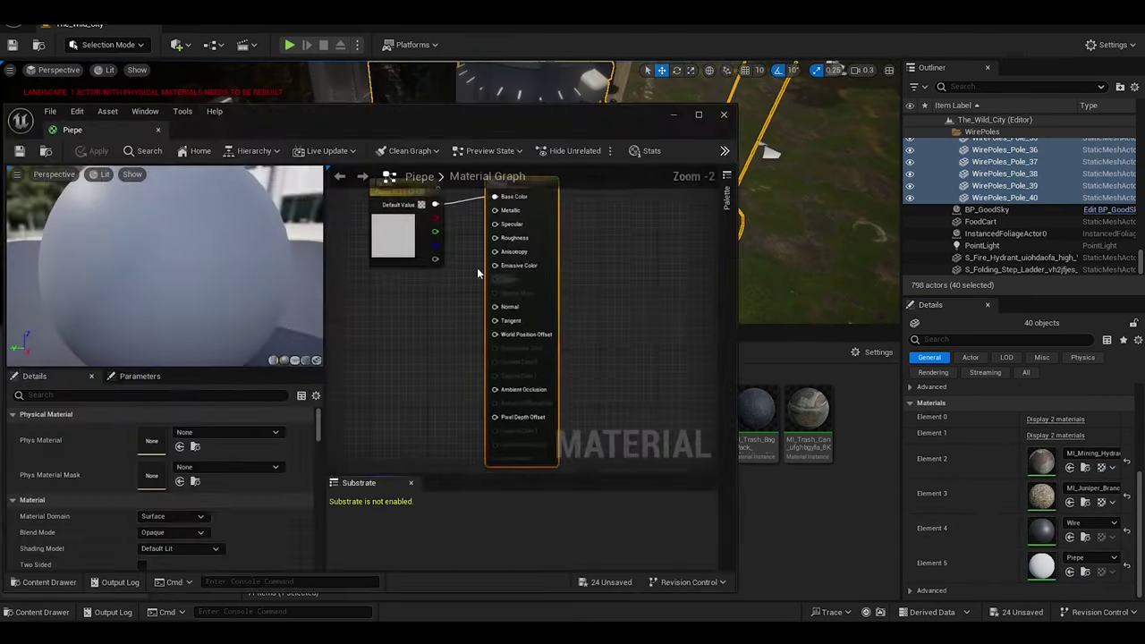
pyautogui.click(162, 463)
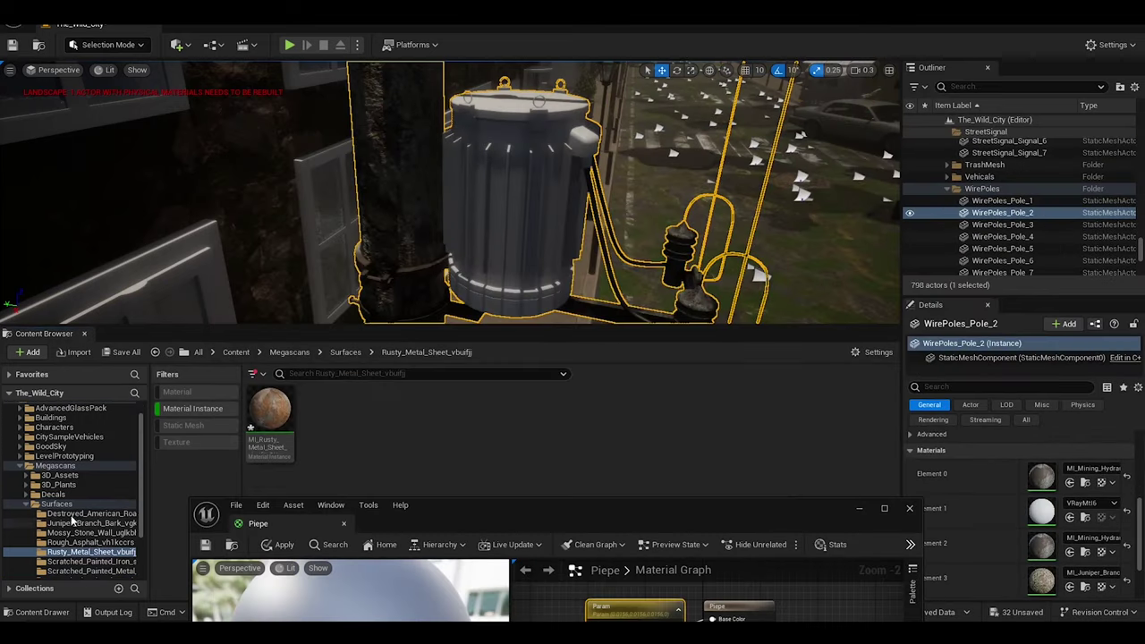
pyautogui.moveTo(217, 397); pyautogui.dragTo(232, 476)
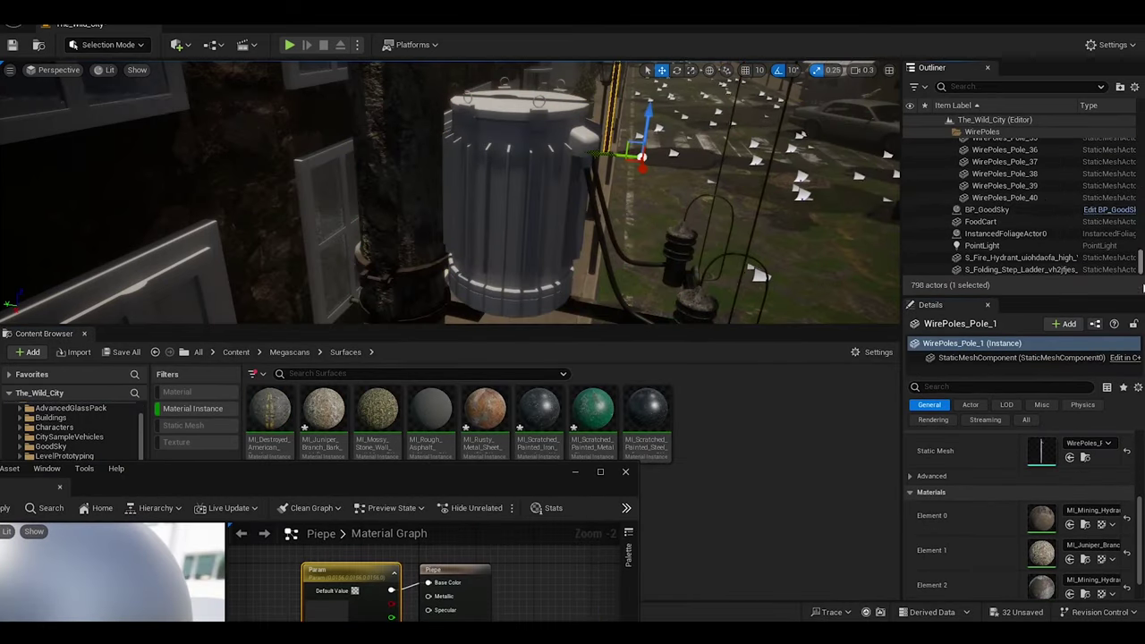
pyautogui.scroll(-2, 1032, 439)
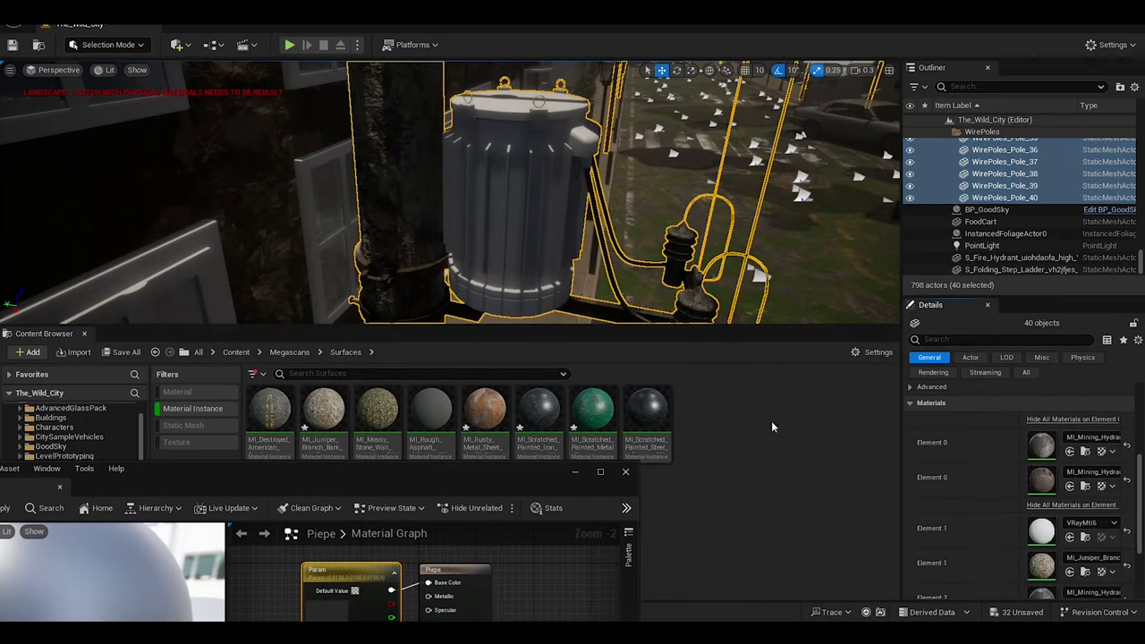
pyautogui.doubleClick(593, 412)
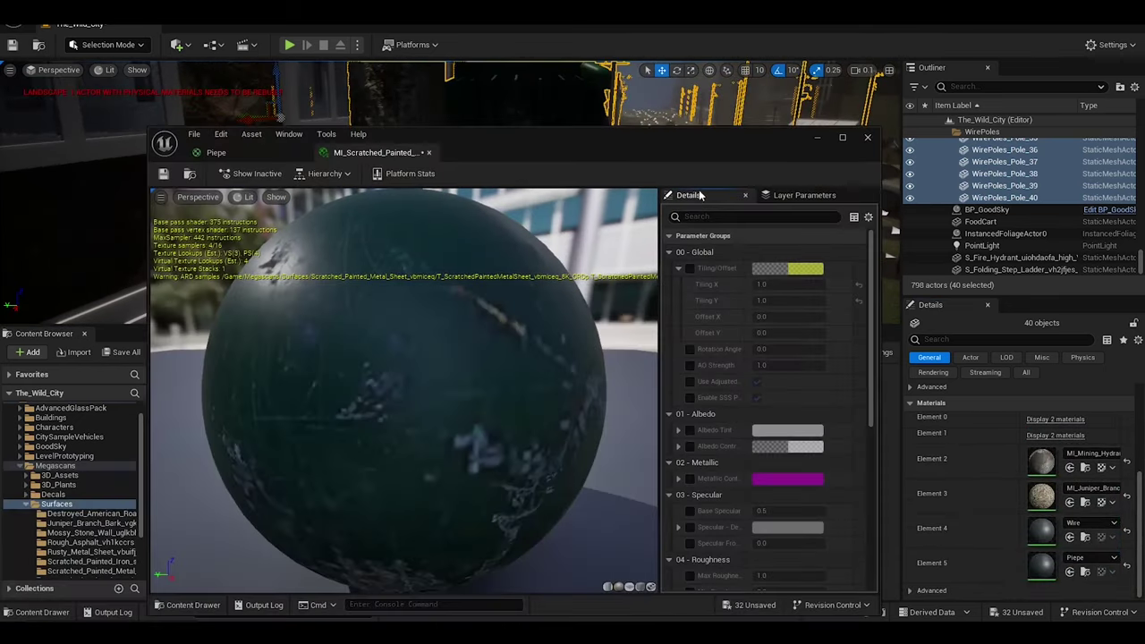
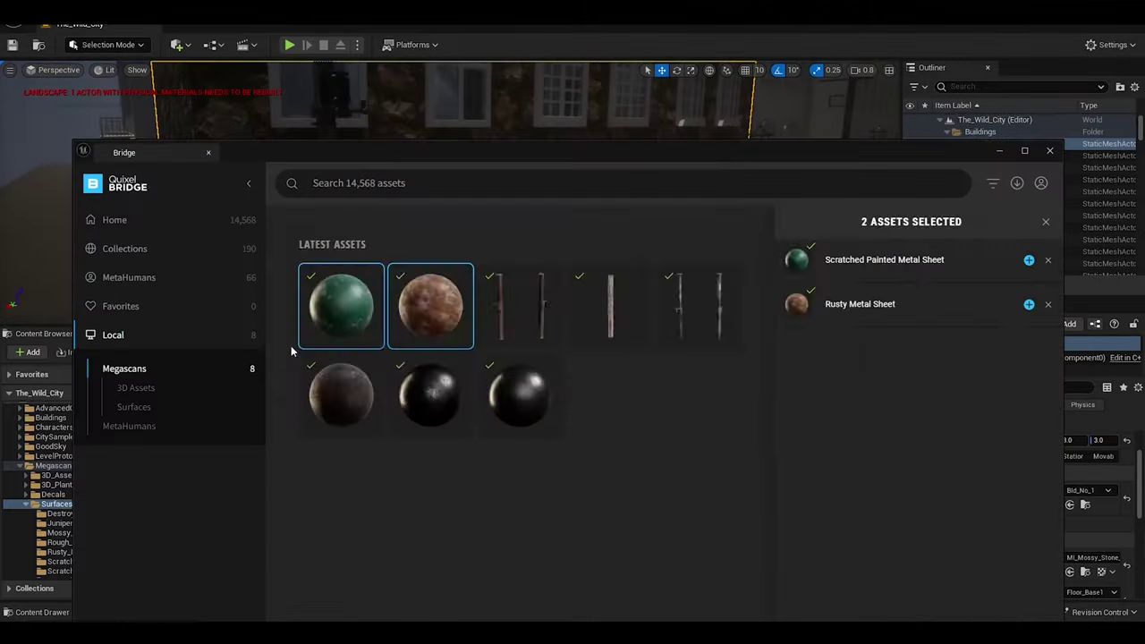
# Search the Surfaces library for 'Door' and scroll through the results
pyautogui.click(358, 182)
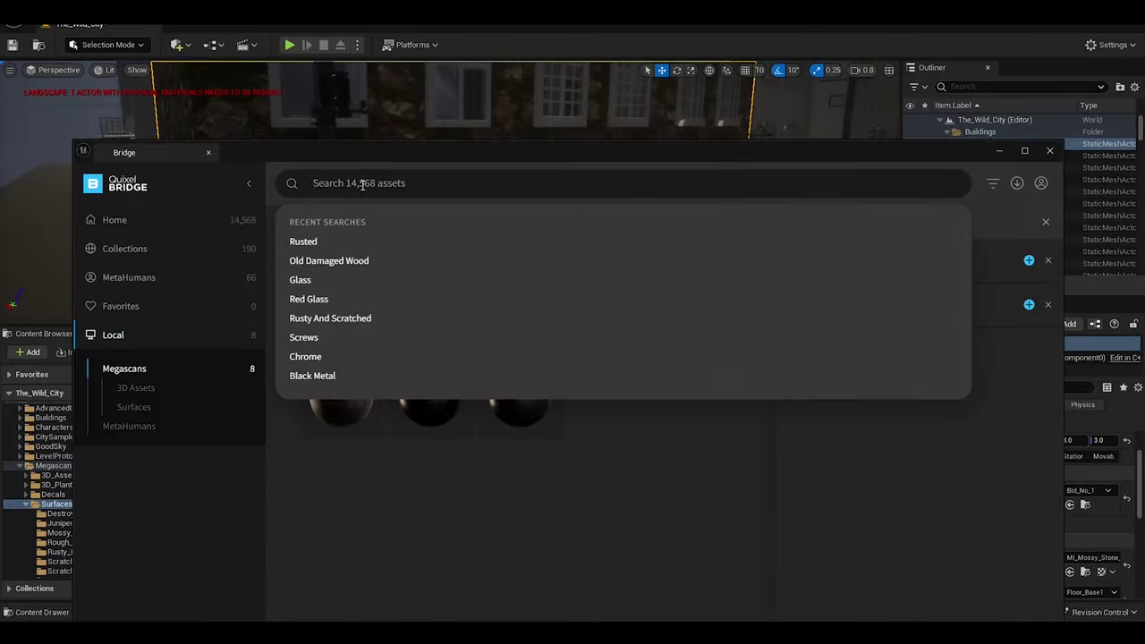
pyautogui.write('Door')
pyautogui.click(124, 249)
pyautogui.click(125, 223)
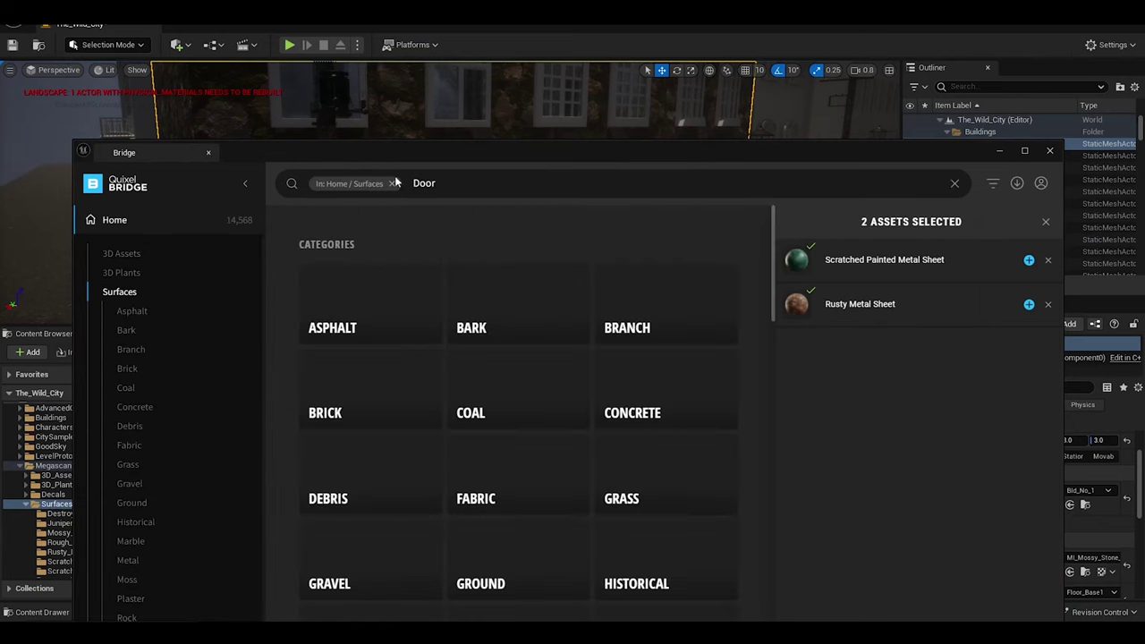
pyautogui.click(698, 183)
pyautogui.press('Return')
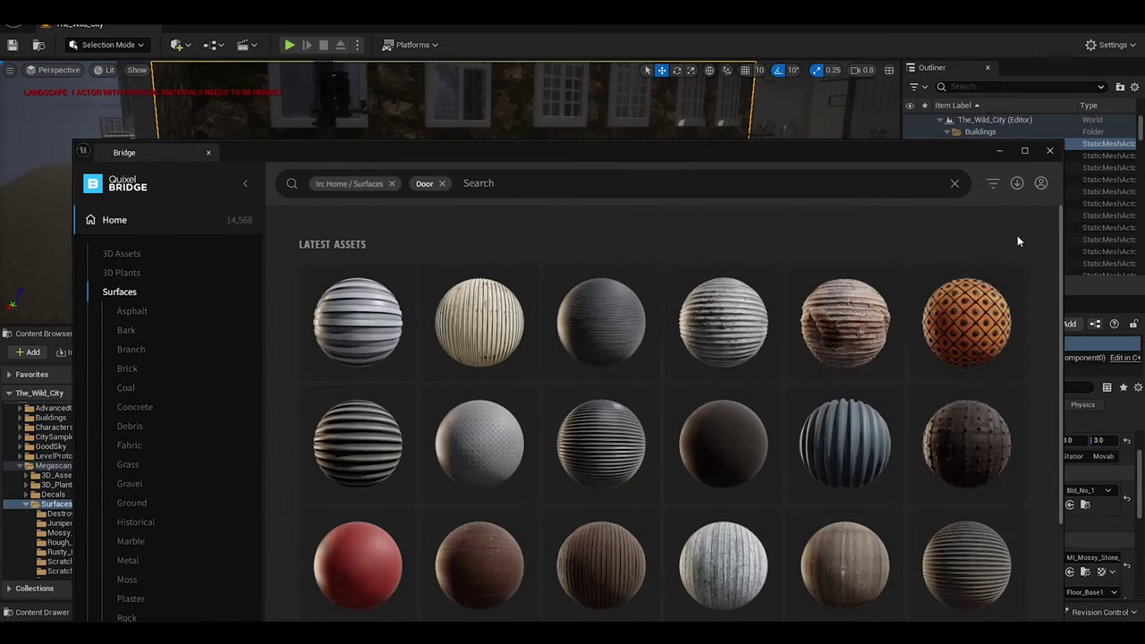
pyautogui.scroll(-1, 1051, 279)
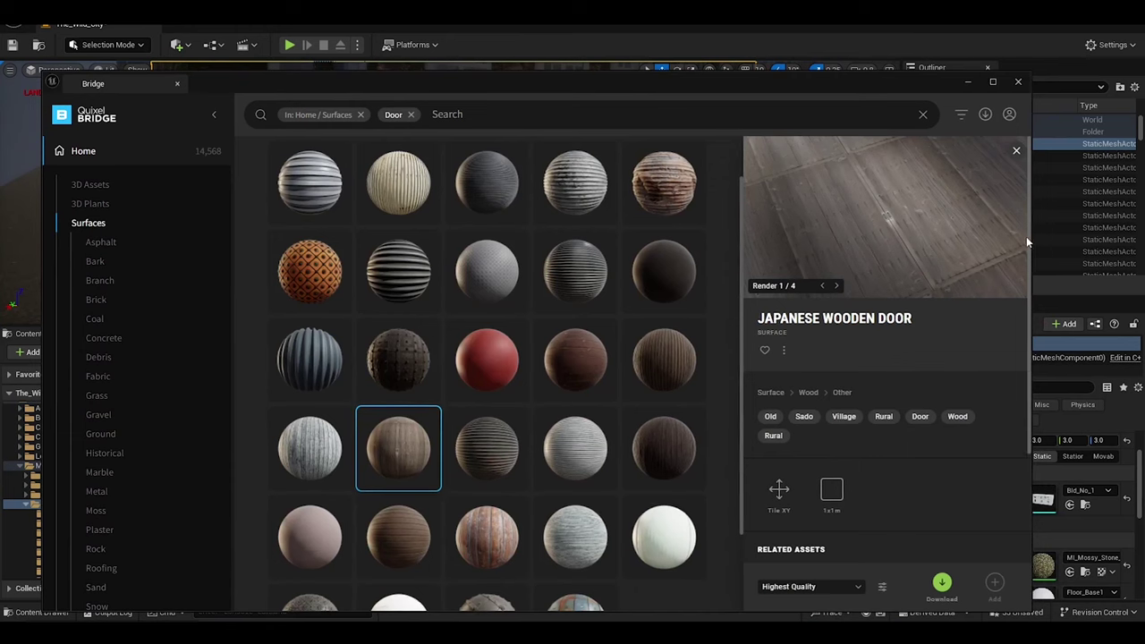
pyautogui.scroll(-3, 1019, 373)
# Search surfaces for 'wood', then browse the Wood > Other subcategory
pyautogui.click(410, 115)
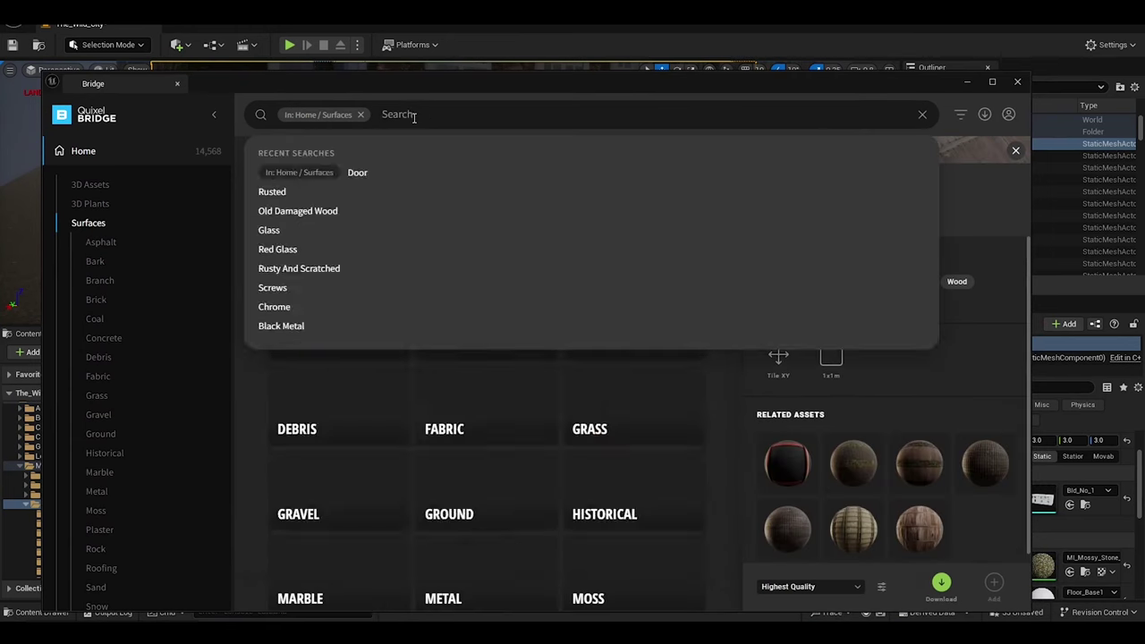
pyautogui.write('wood')
pyautogui.press('Return')
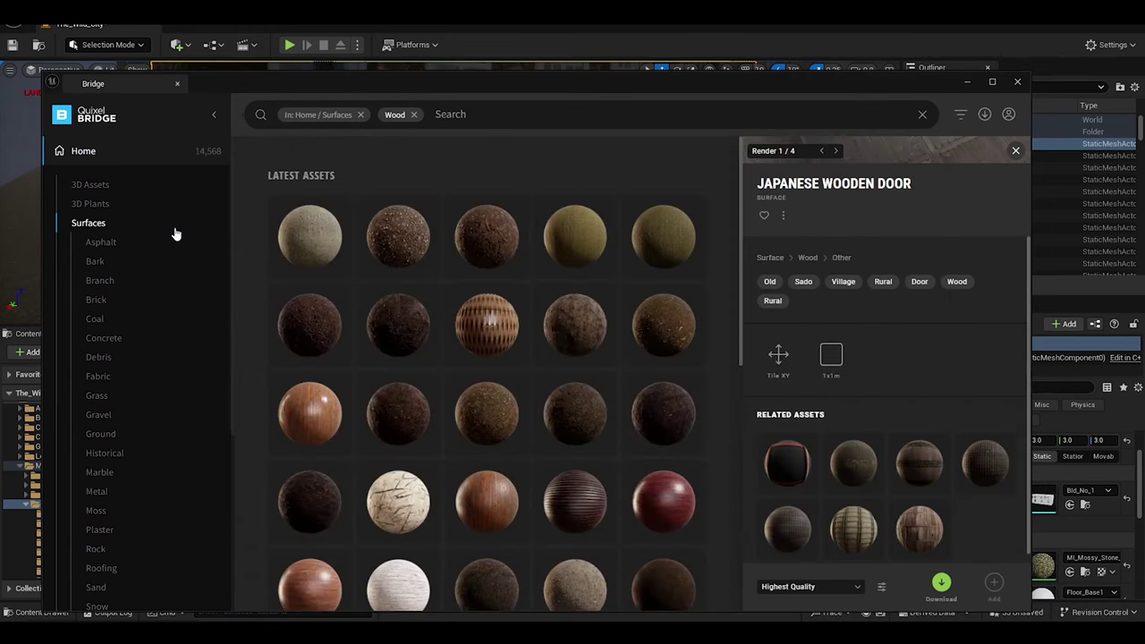
pyautogui.click(144, 225)
pyautogui.moveTo(739, 223); pyautogui.dragTo(732, 302)
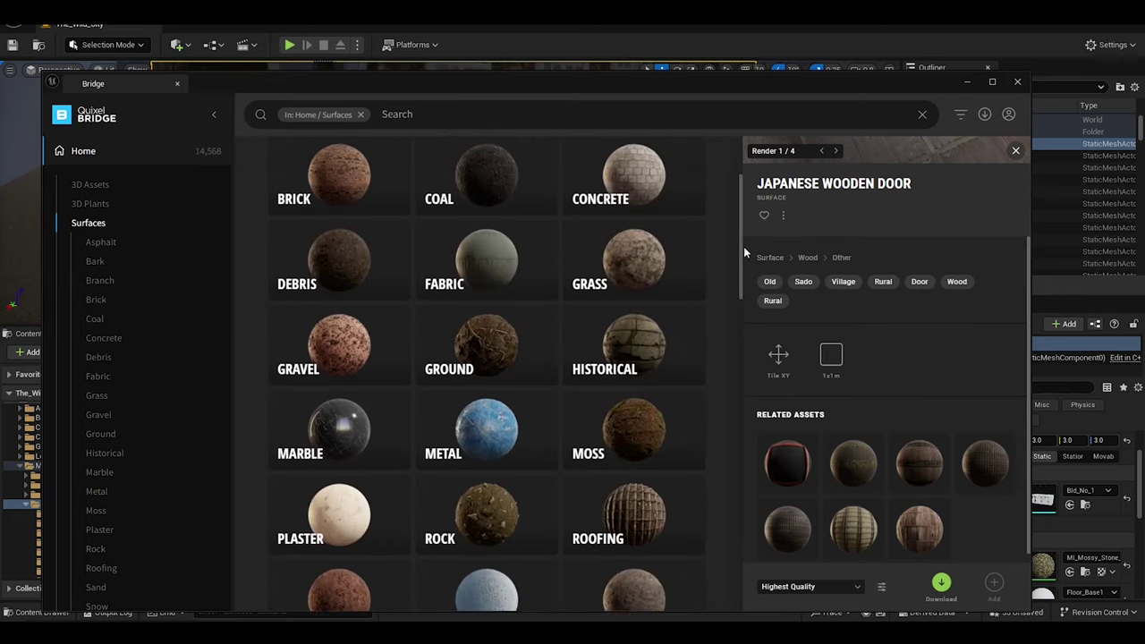
pyautogui.click(631, 488)
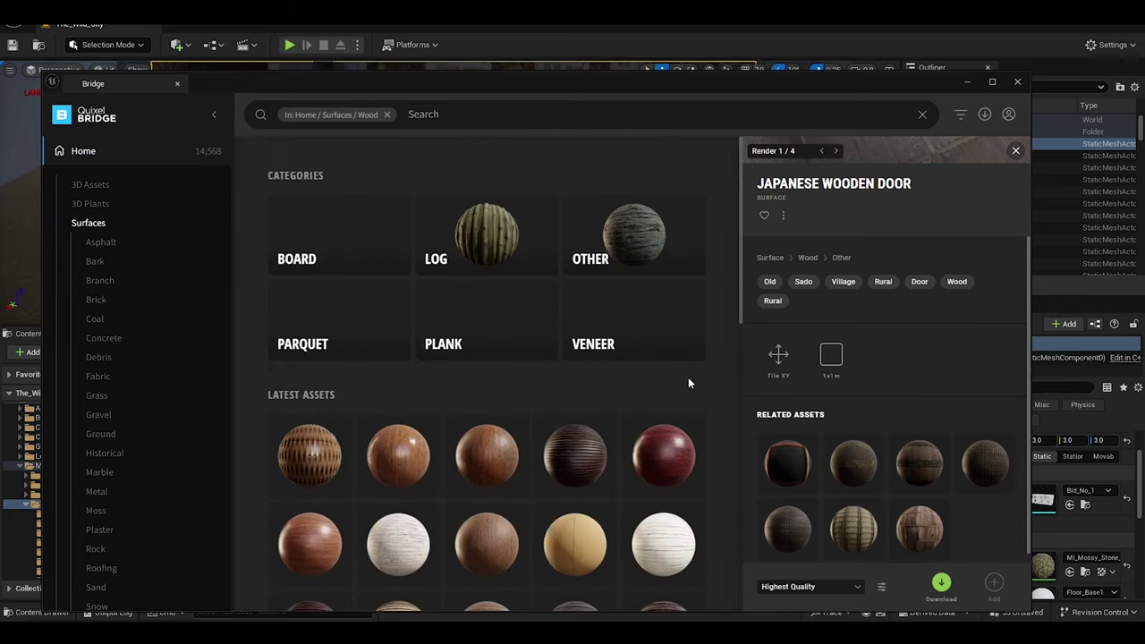
pyautogui.click(646, 239)
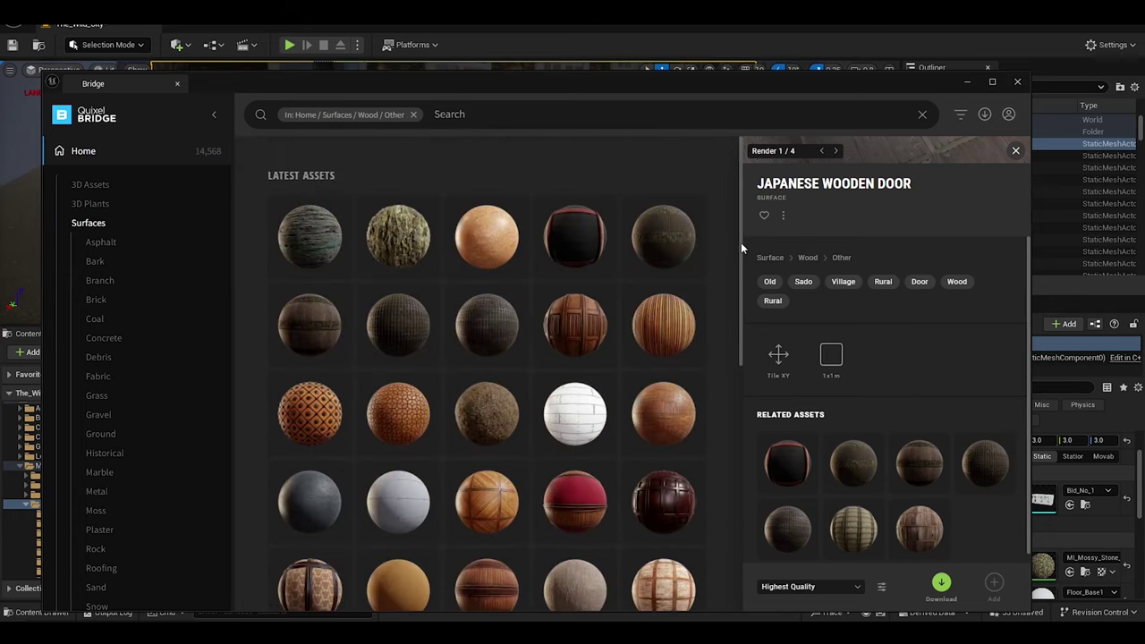
# Inspect the shipwreck hull, Old Rotten Wood and Wooden Panel surfaces and their quality options
pyautogui.moveTo(741, 242); pyautogui.dragTo(734, 409)
pyautogui.click(584, 435)
pyautogui.moveTo(738, 357)
pyautogui.mouseDown()
pyautogui.moveTo(726, 376)
pyautogui.moveTo(738, 191)
pyautogui.mouseUp()
pyautogui.click(343, 243)
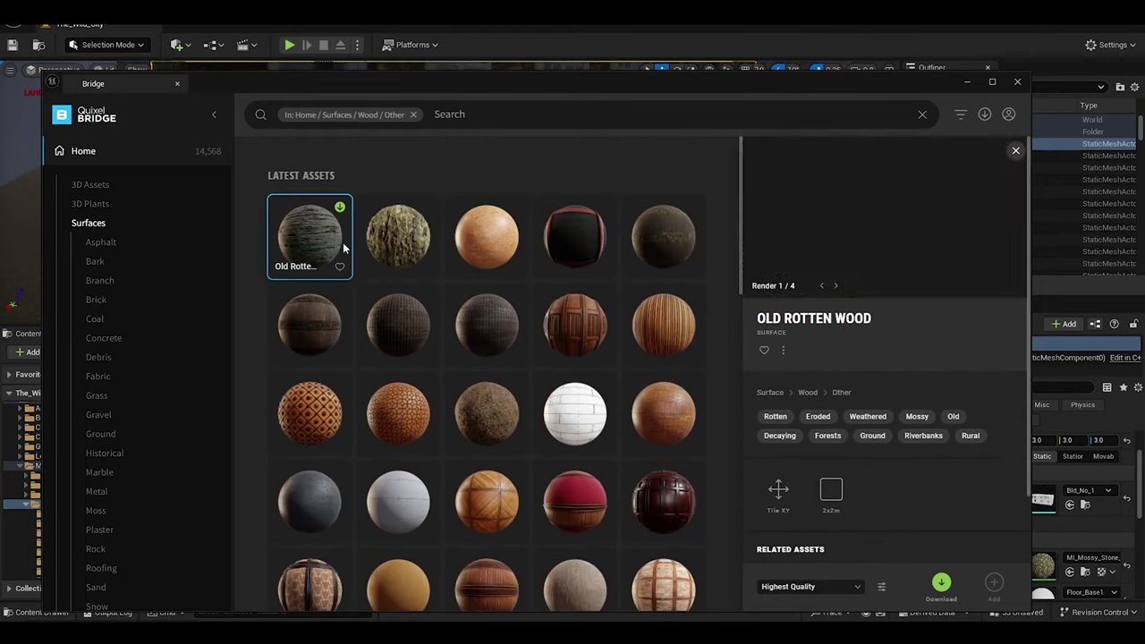
pyautogui.moveTo(742, 286); pyautogui.dragTo(742, 335)
pyautogui.click(575, 364)
pyautogui.click(857, 587)
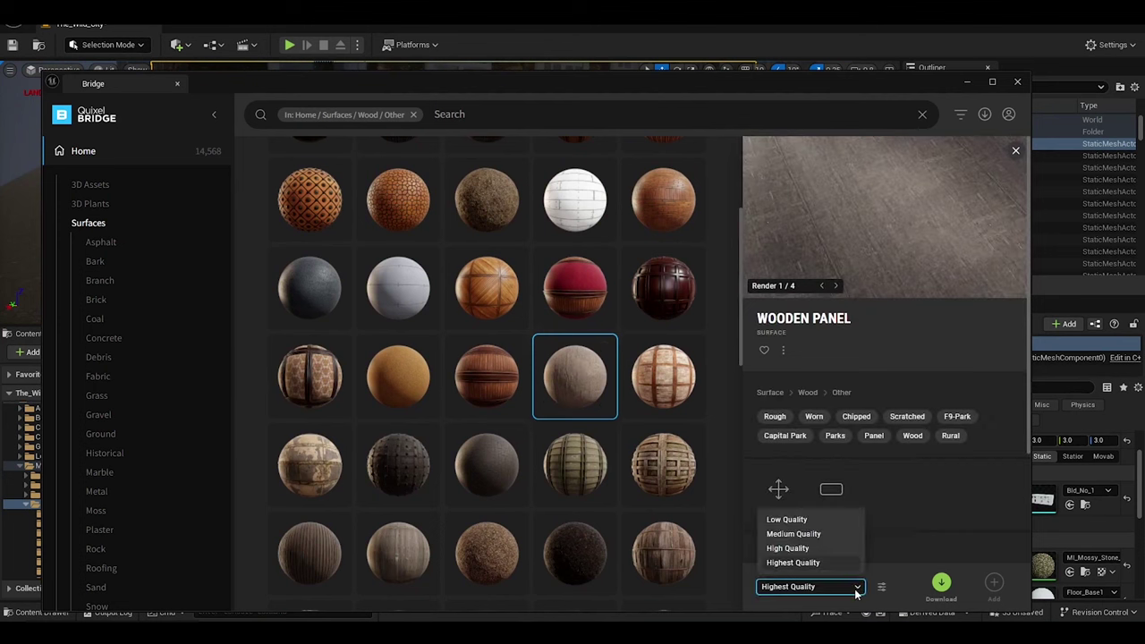
# Inspect Wood Wool Ceiling, a worn wooden wall and Japanese Wooden Door, then return to Surfaces
pyautogui.click(343, 301)
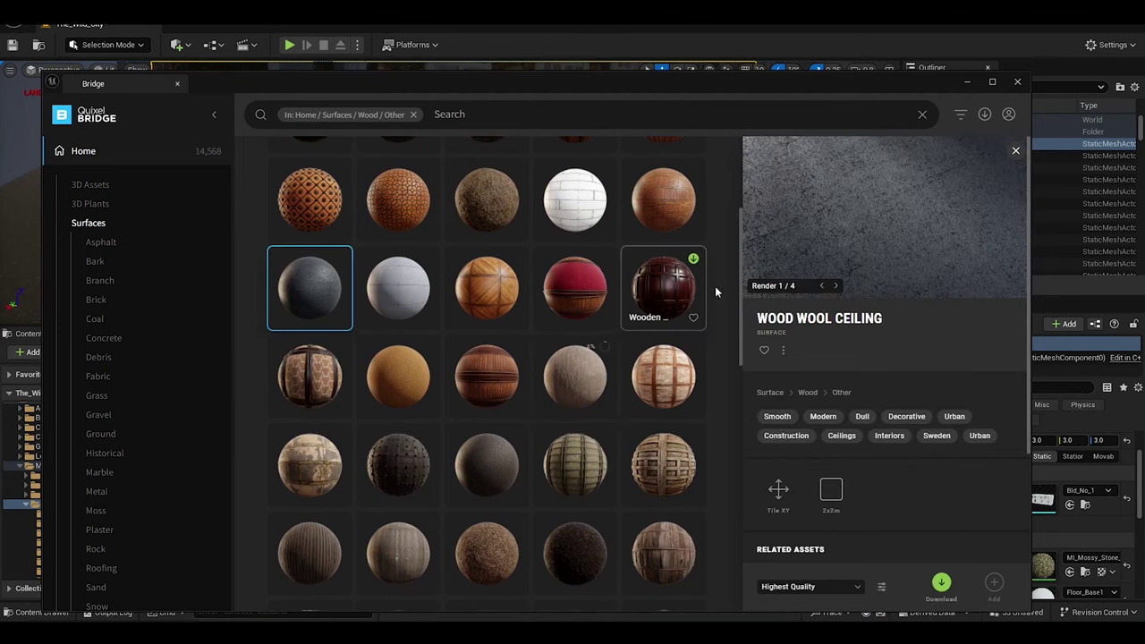
pyautogui.moveTo(740, 299); pyautogui.dragTo(740, 318)
pyautogui.click(336, 376)
pyautogui.click(398, 455)
pyautogui.click(88, 223)
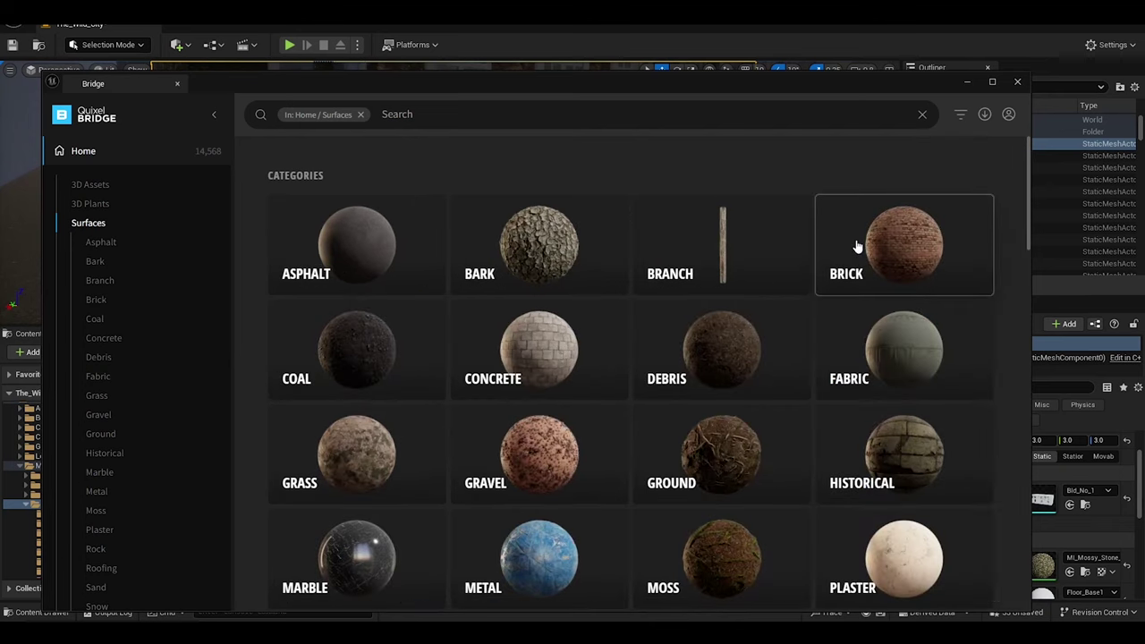
# In Brick surfaces, inspect Damaged Brick Wall with its quality options and another variant
pyautogui.click(858, 247)
pyautogui.scroll(-1, 484, 369)
pyautogui.click(353, 362)
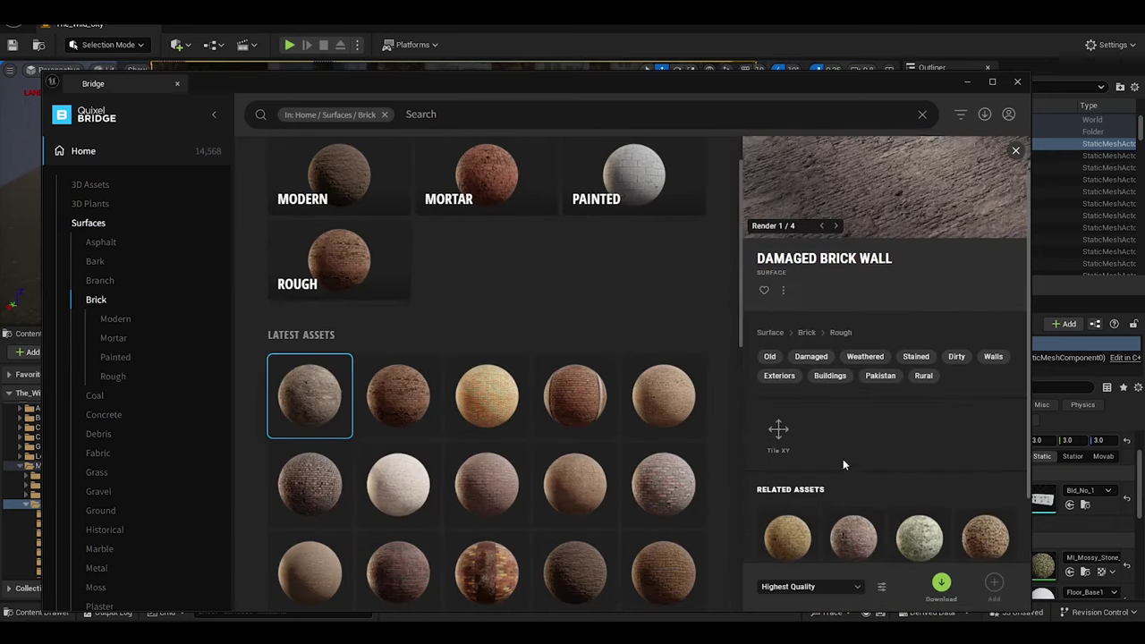
pyautogui.click(808, 586)
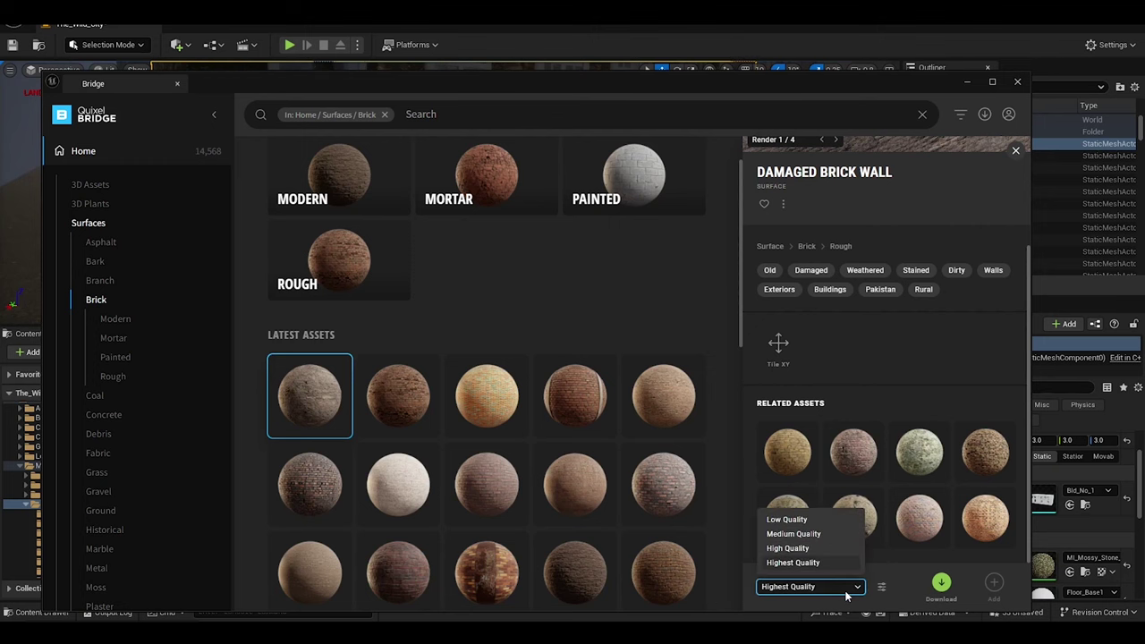
pyautogui.click(859, 534)
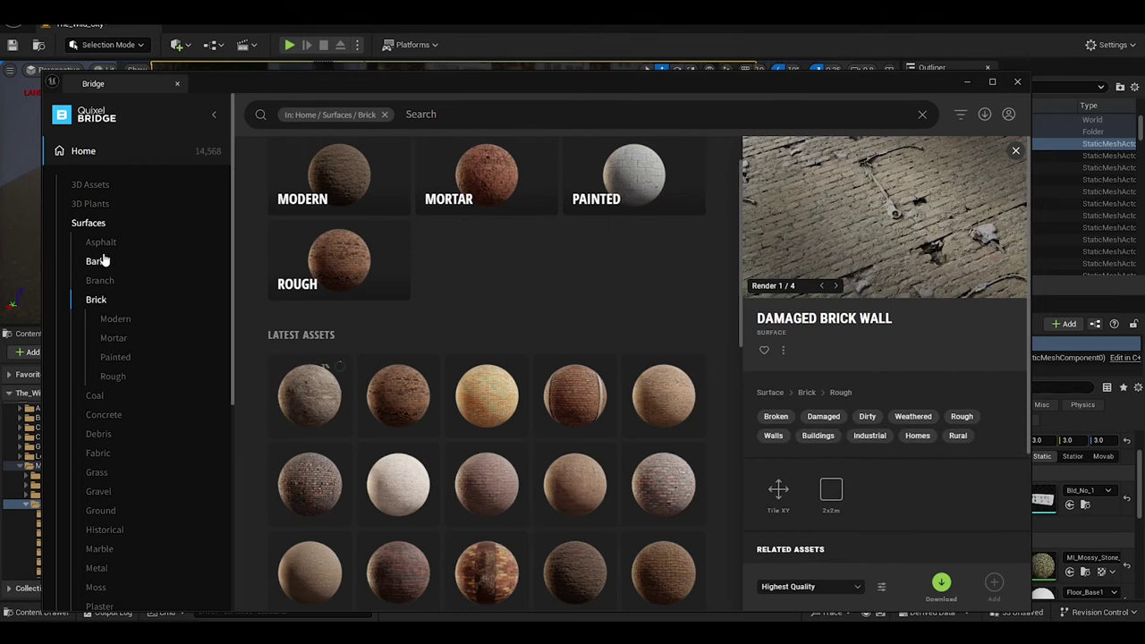
pyautogui.click(88, 223)
# Reopen Brick, filter to Rough surfaces and select the Mossy Brick Floor tile
pyautogui.scroll(-1, 647, 361)
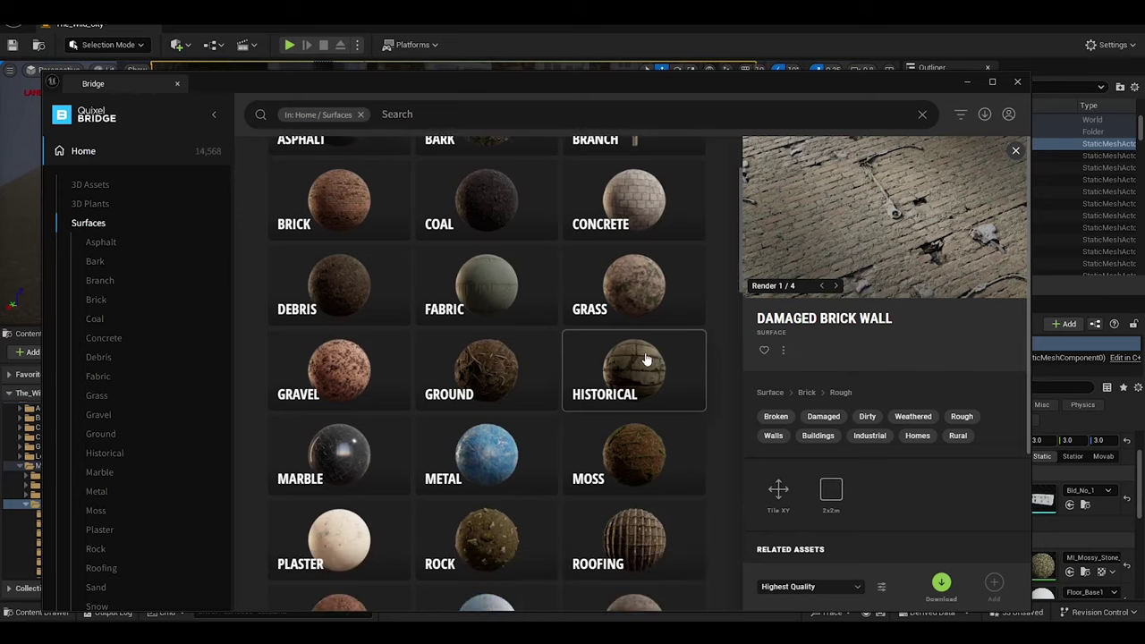
pyautogui.scroll(-3, 650, 374)
pyautogui.scroll(3, 649, 333)
pyautogui.click(339, 159)
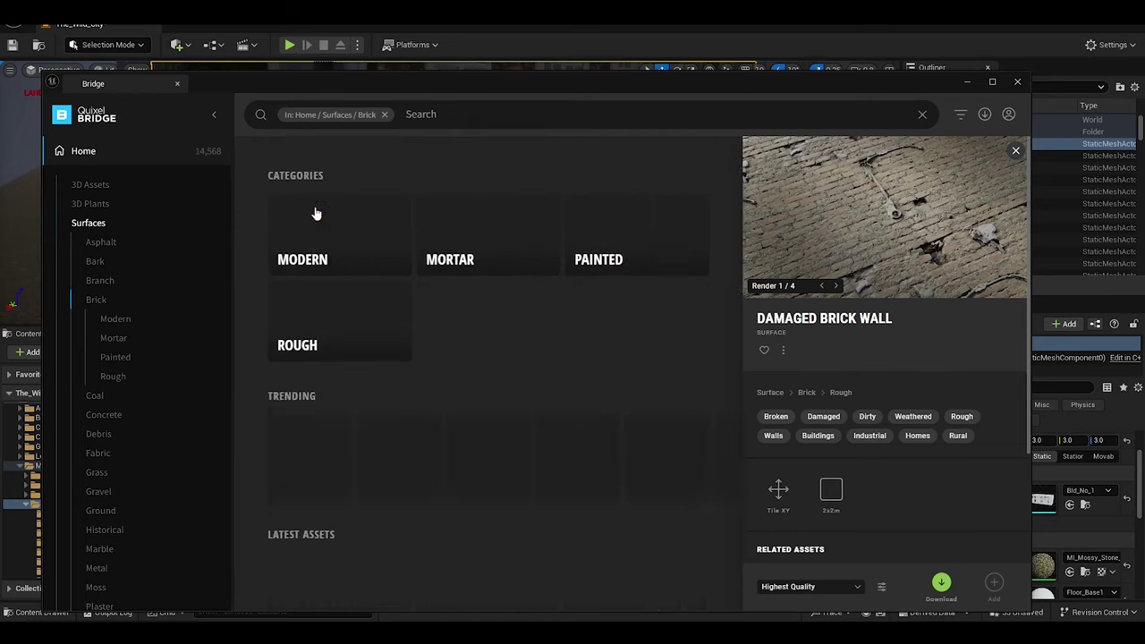
pyautogui.click(400, 355)
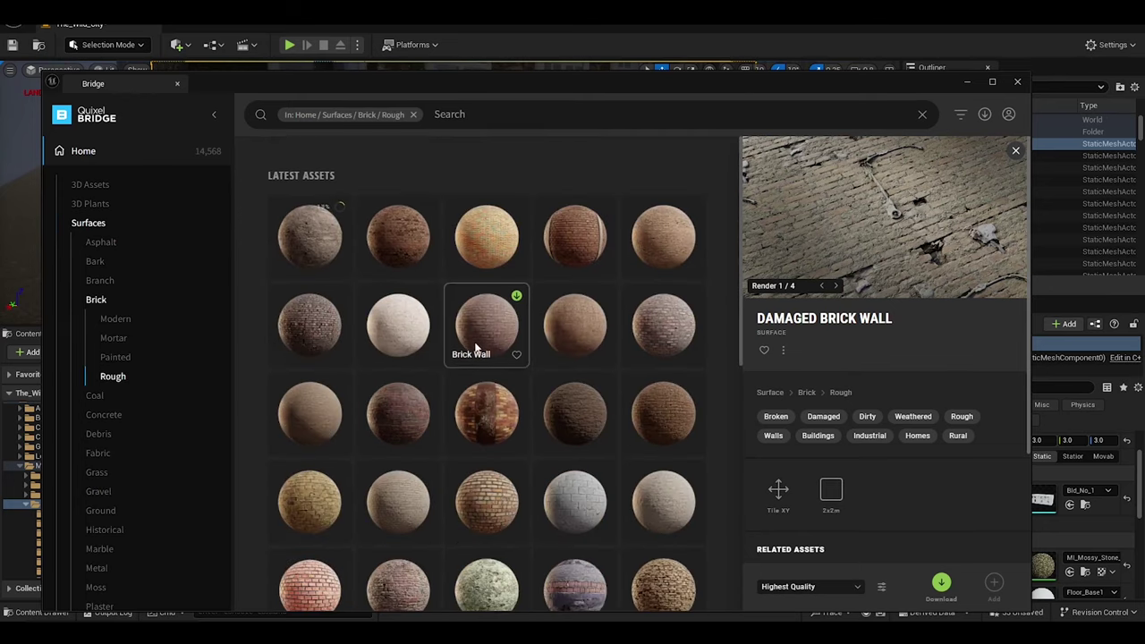
pyautogui.scroll(-3, 475, 349)
pyautogui.click(398, 512)
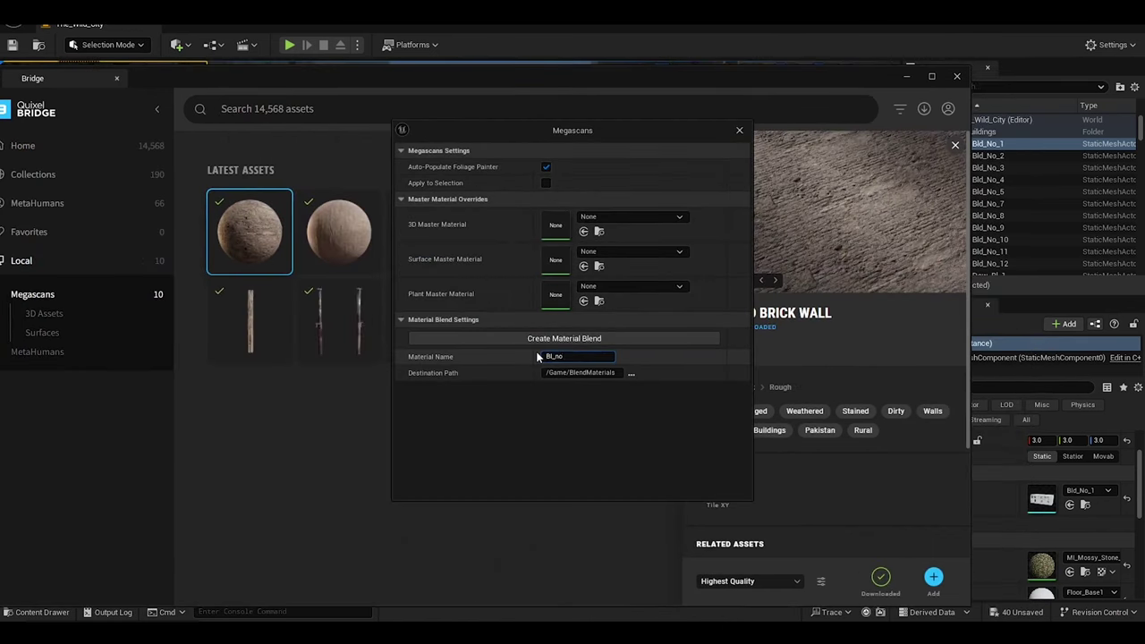
# Open the new Bl_no_1 blend and enable its scatter, base, middle, top and puddle layers
pyautogui.click(673, 328)
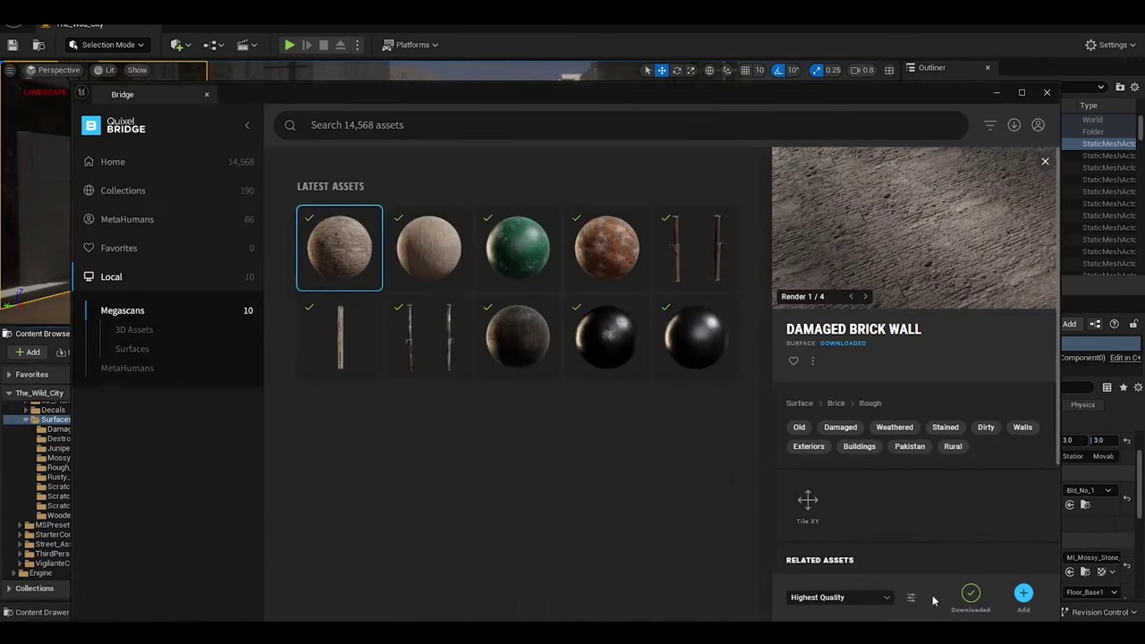
pyautogui.click(911, 597)
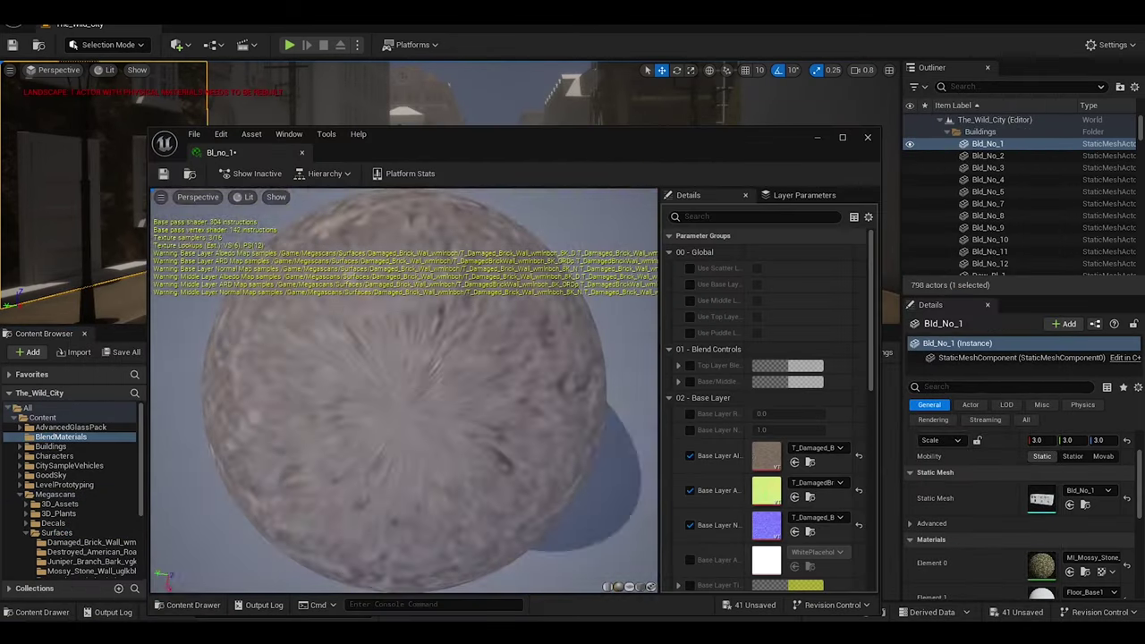
pyautogui.click(690, 268)
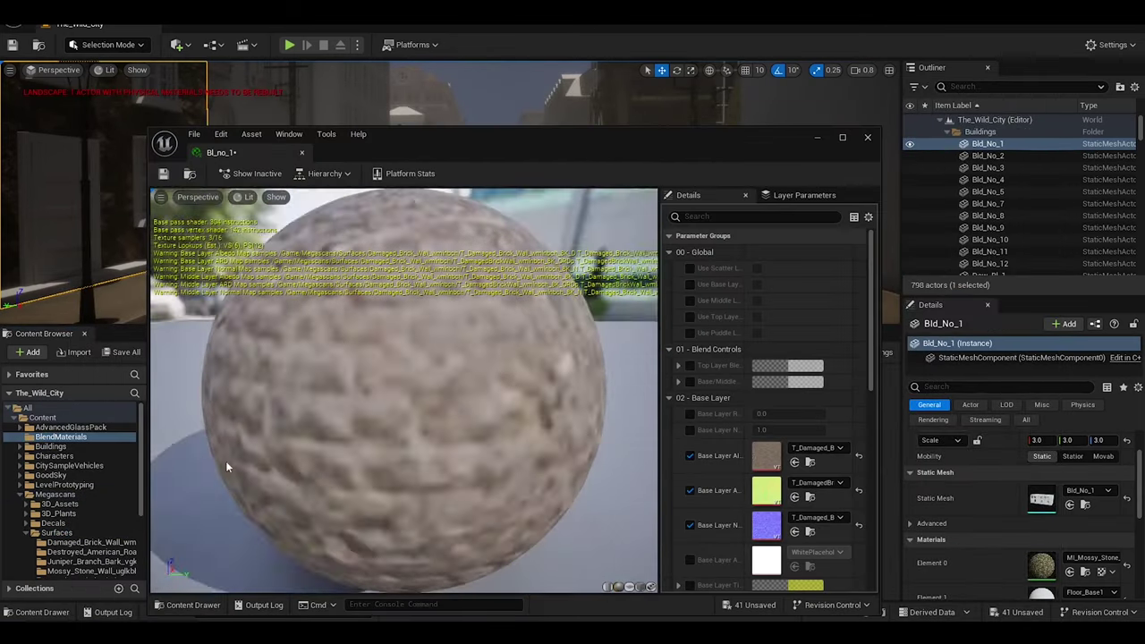
pyautogui.click(690, 285)
pyautogui.click(690, 301)
pyautogui.click(757, 268)
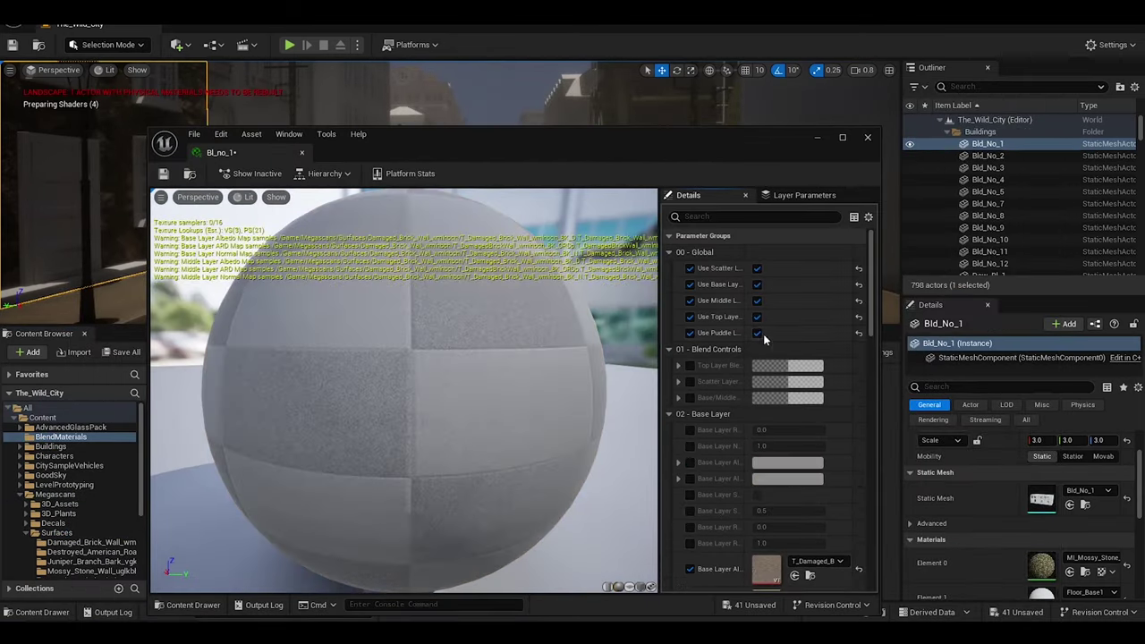
pyautogui.scroll(-5, 769, 358)
pyautogui.scroll(3, 770, 358)
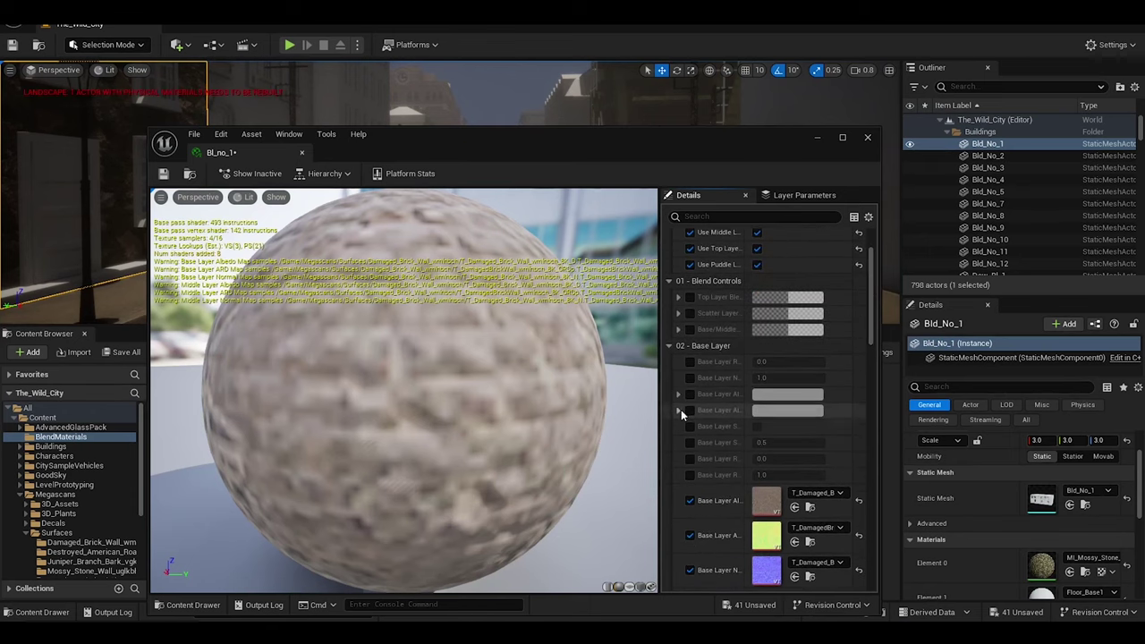
# Expand the Blend Controls groups, then move the editor aside and return to Quixel Bridge
pyautogui.click(680, 413)
pyautogui.click(678, 477)
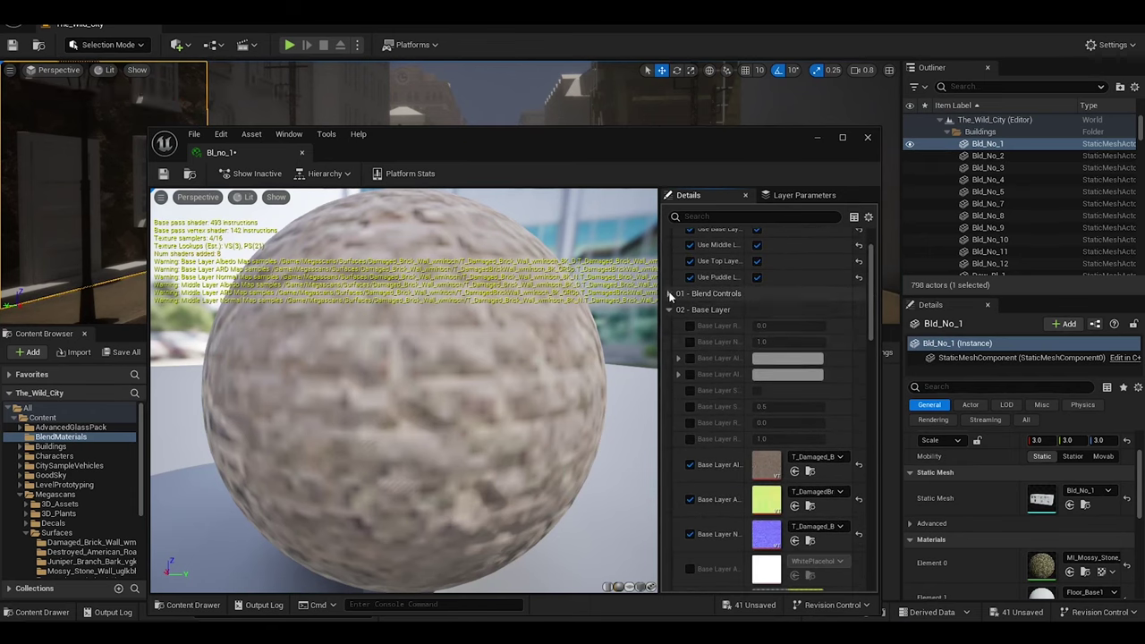
pyautogui.scroll(4, 868, 452)
pyautogui.moveTo(470, 140); pyautogui.dragTo(645, 334)
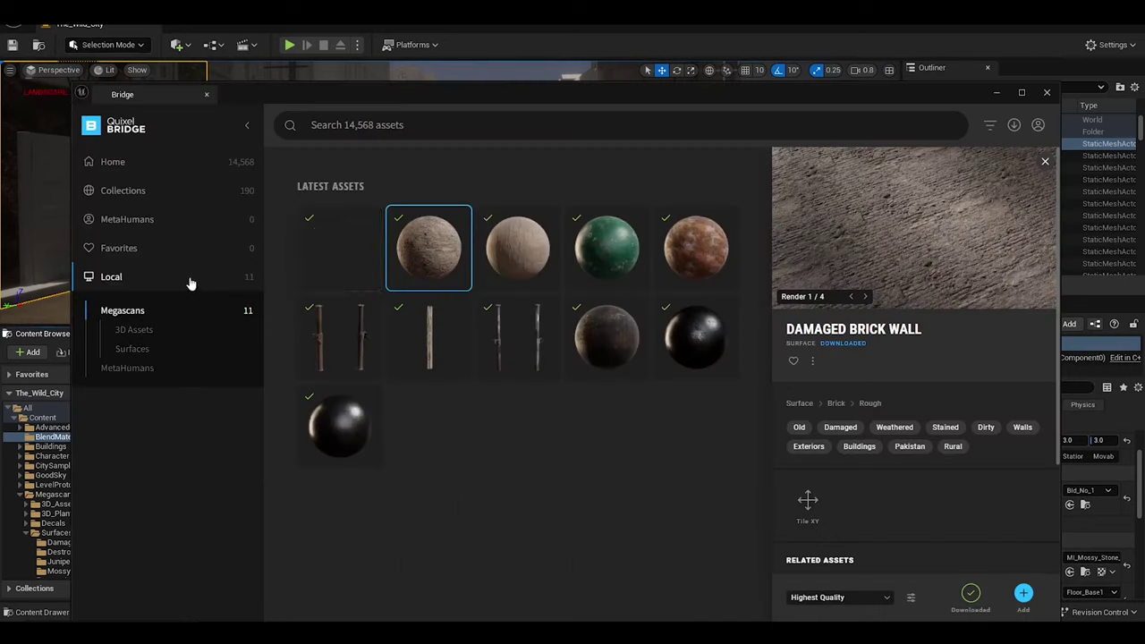
pyautogui.click(339, 248)
pyautogui.click(886, 600)
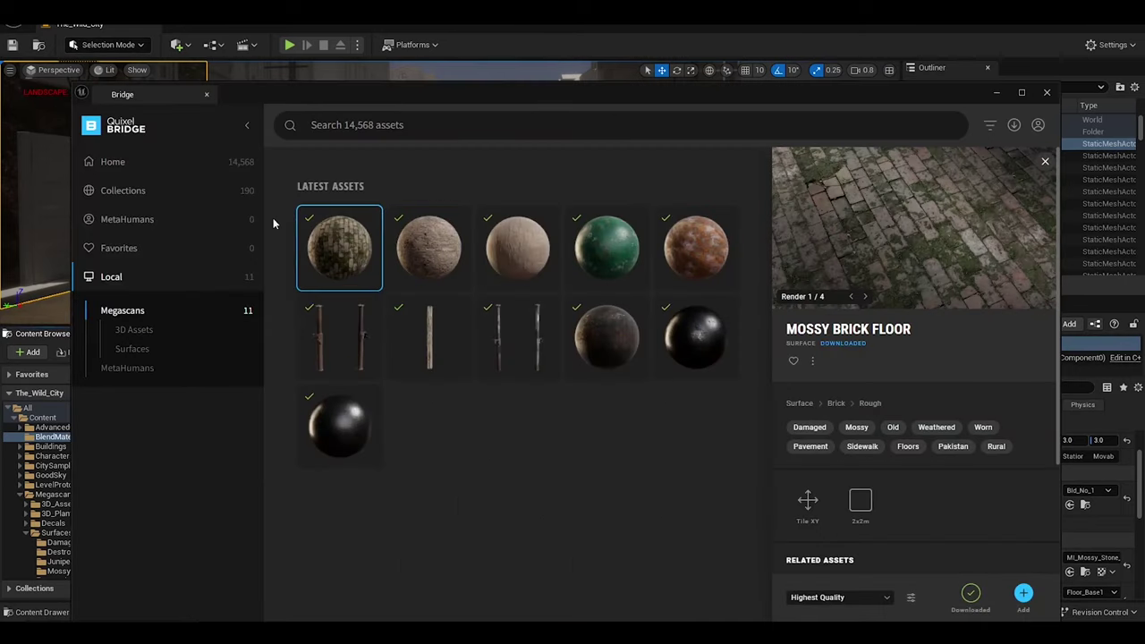
# Search 'Moss', filter to Mossy surfaces, and preview Mossy Rock and Maple Tree Trunk variants
pyautogui.click(411, 125)
pyautogui.write('Moss')
pyautogui.click(401, 190)
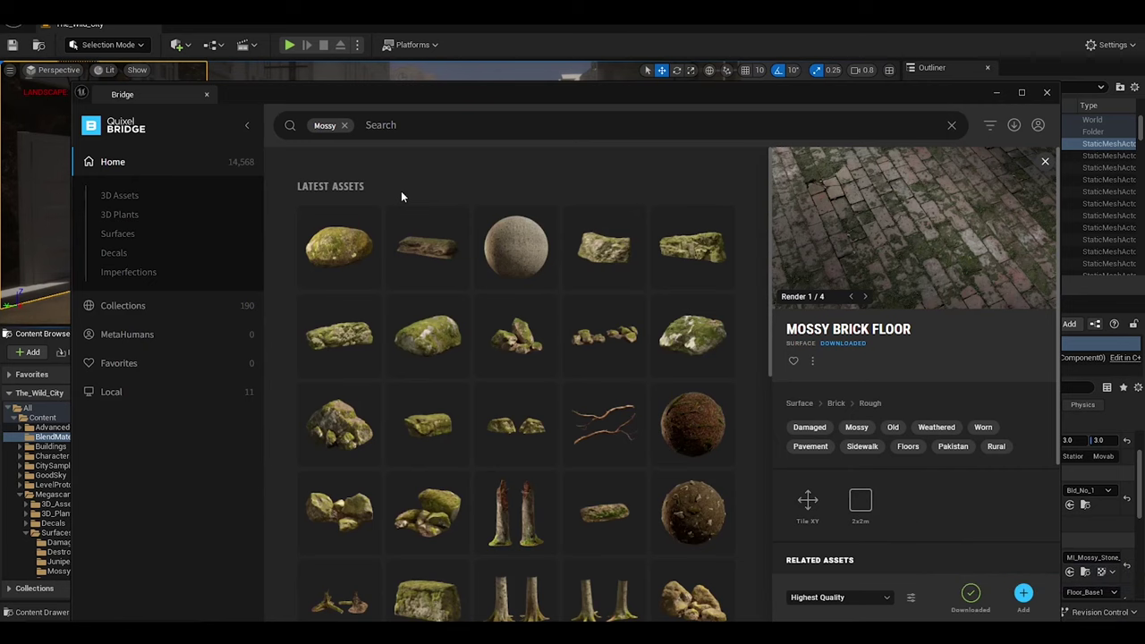
pyautogui.click(118, 233)
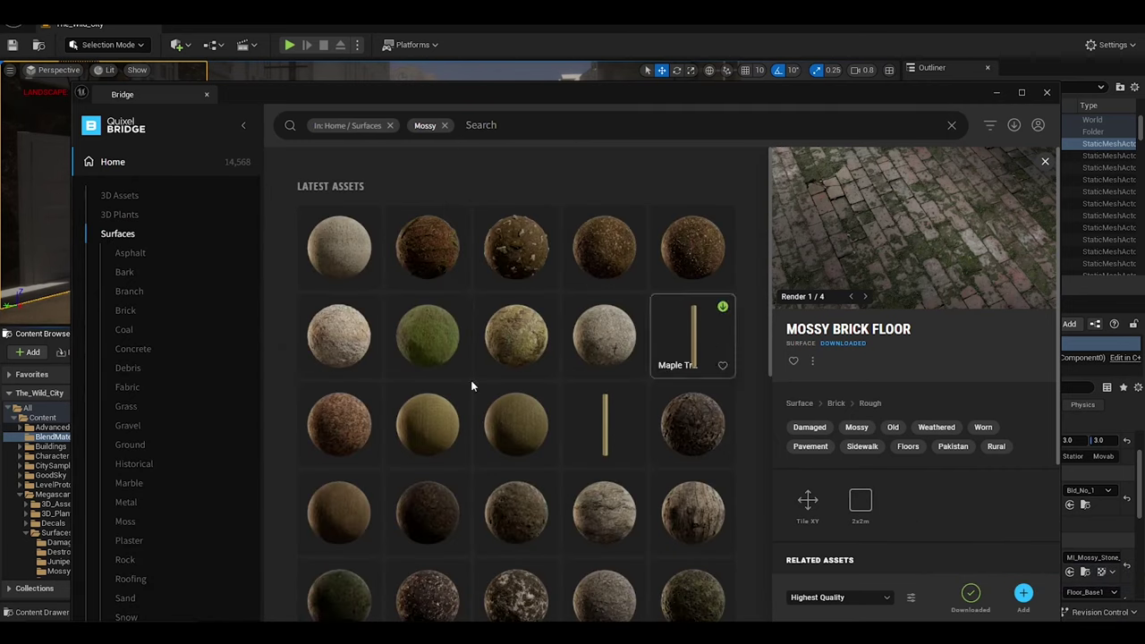
pyautogui.scroll(-3, 765, 394)
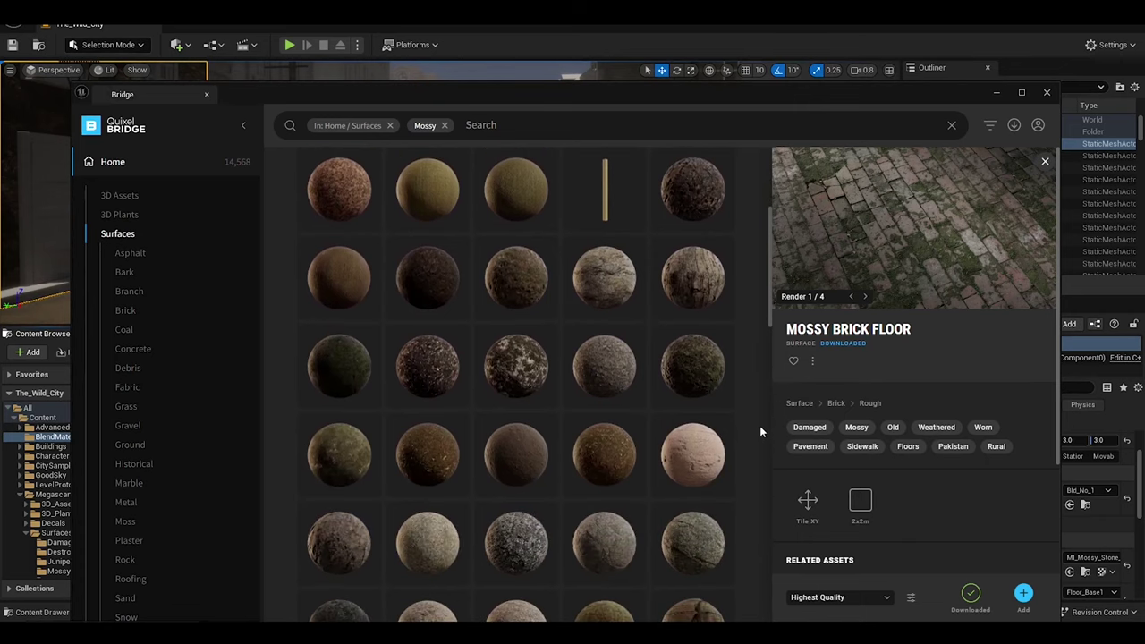
pyautogui.click(716, 368)
pyautogui.click(338, 367)
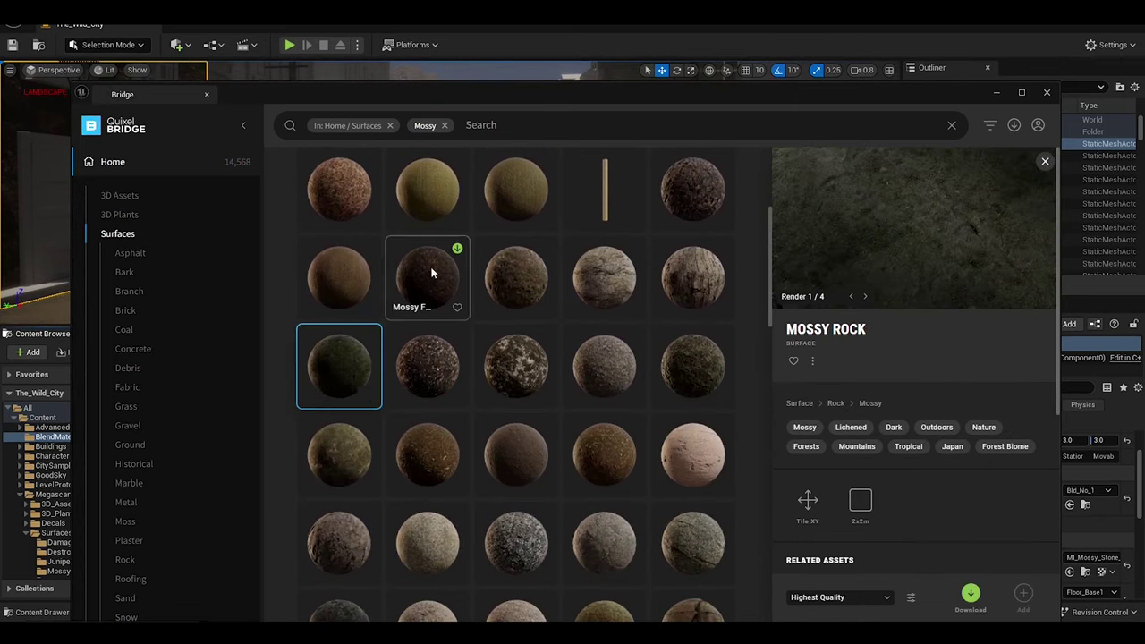
pyautogui.click(427, 212)
pyautogui.click(534, 196)
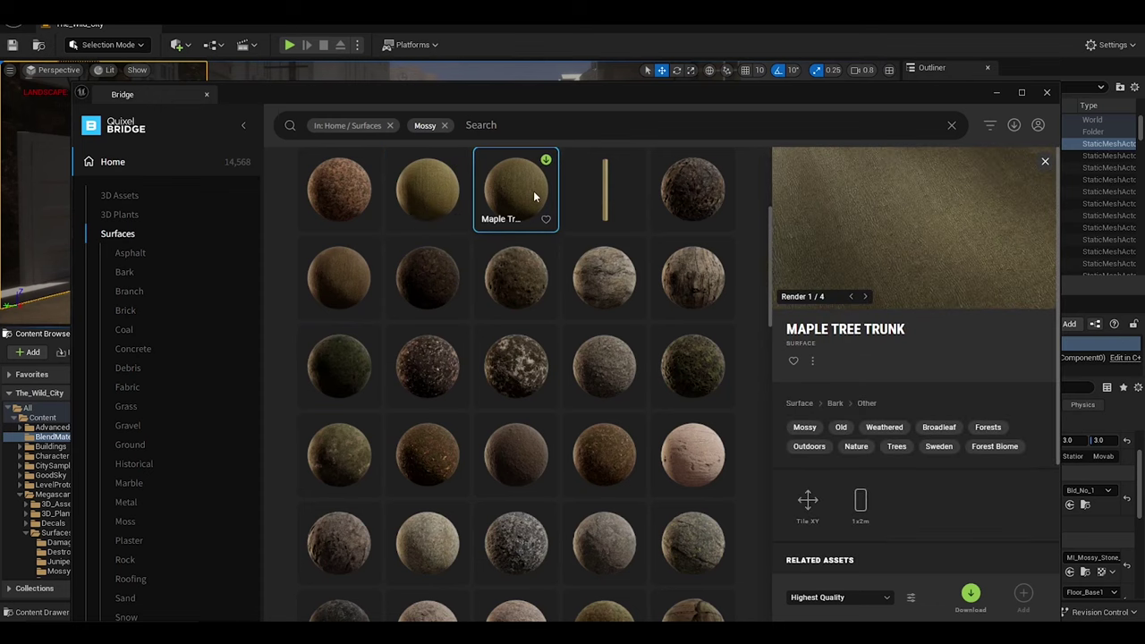
pyautogui.scroll(-3, 726, 398)
pyautogui.scroll(-2, 726, 398)
# Preview the Mossy Forest Floor variants and the Mossy Ground surface
pyautogui.click(600, 224)
pyautogui.scroll(-2, 763, 428)
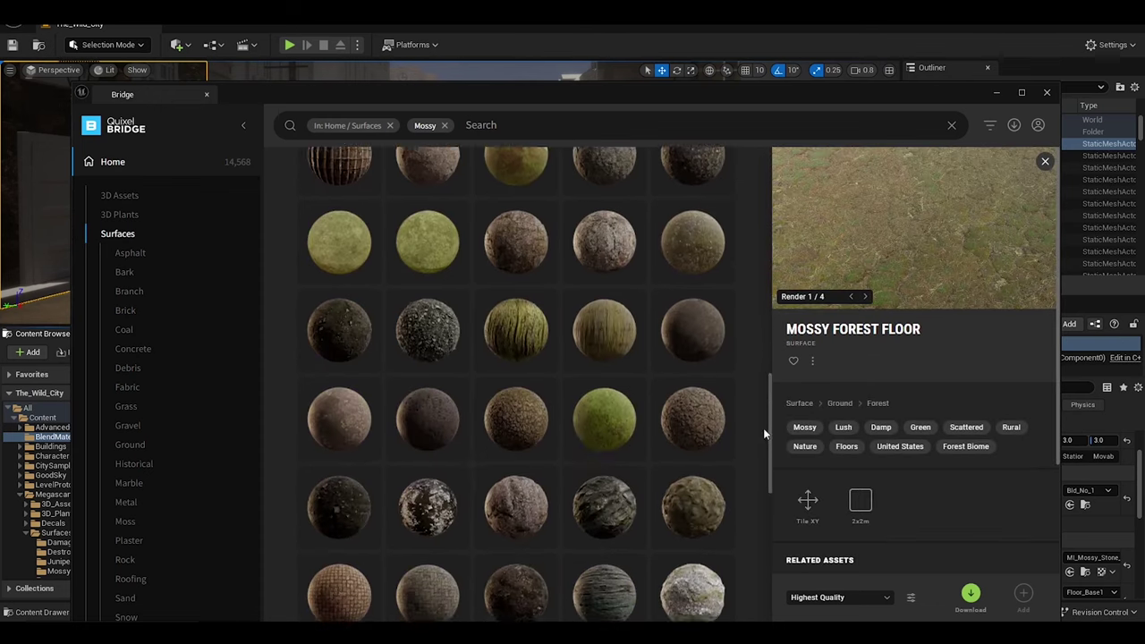
pyautogui.click(580, 396)
pyautogui.scroll(-3, 766, 419)
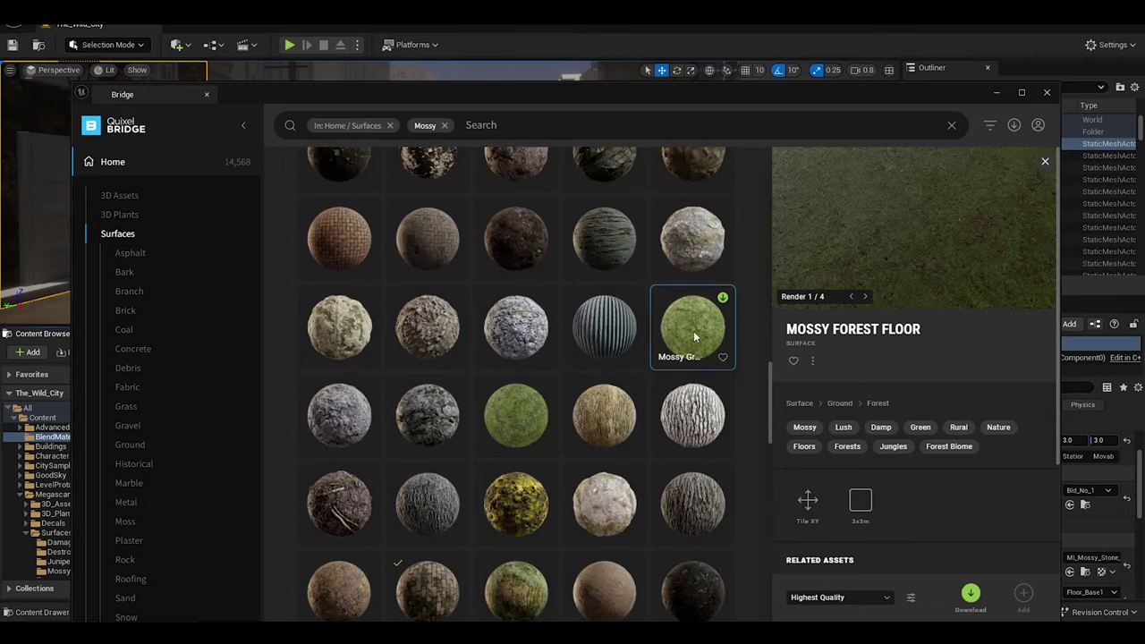
pyautogui.click(693, 331)
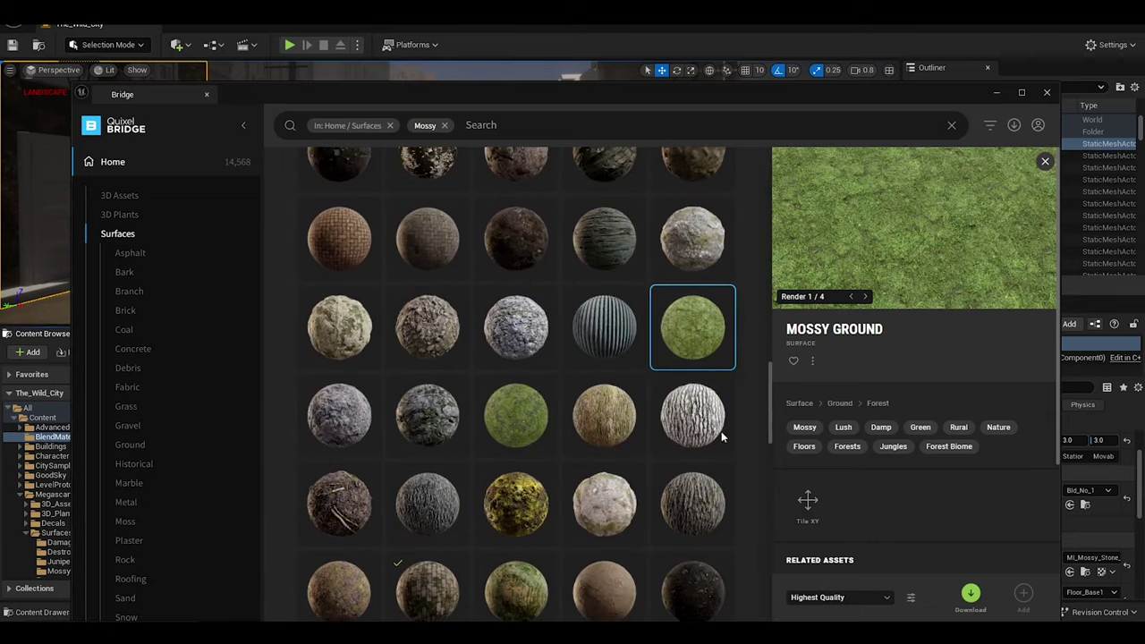
pyautogui.scroll(-2, 768, 431)
pyautogui.scroll(-2, 771, 452)
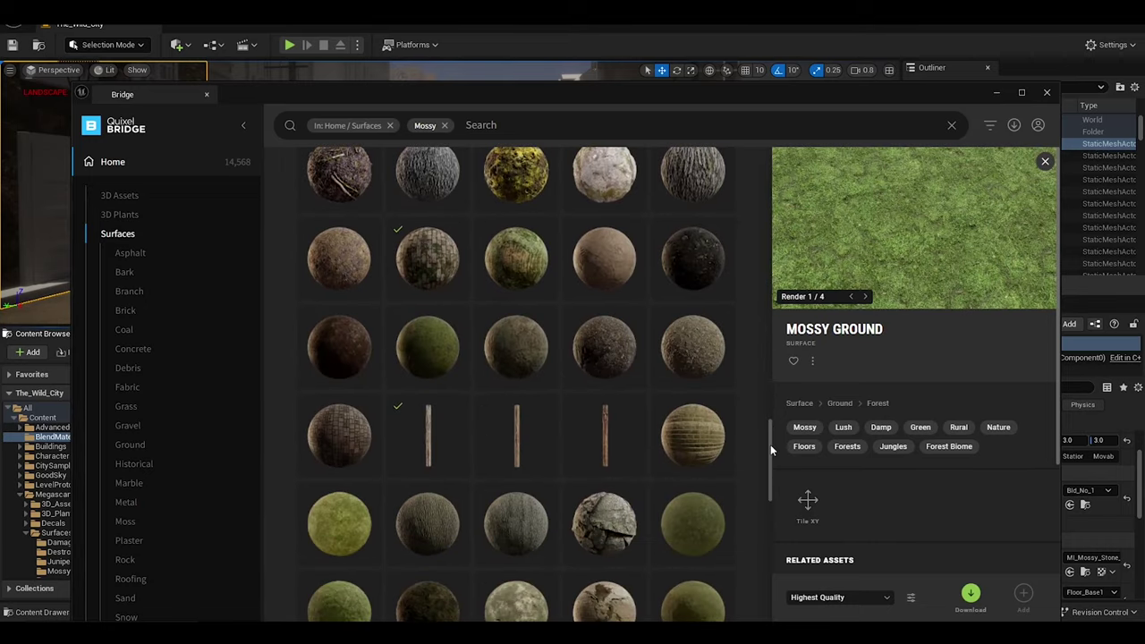
pyautogui.scroll(-4, 770, 445)
# Preview Mossy Spruce Forest Floor, another forest floor, Mossy Stone Floor and another Mossy Ground
pyautogui.click(434, 258)
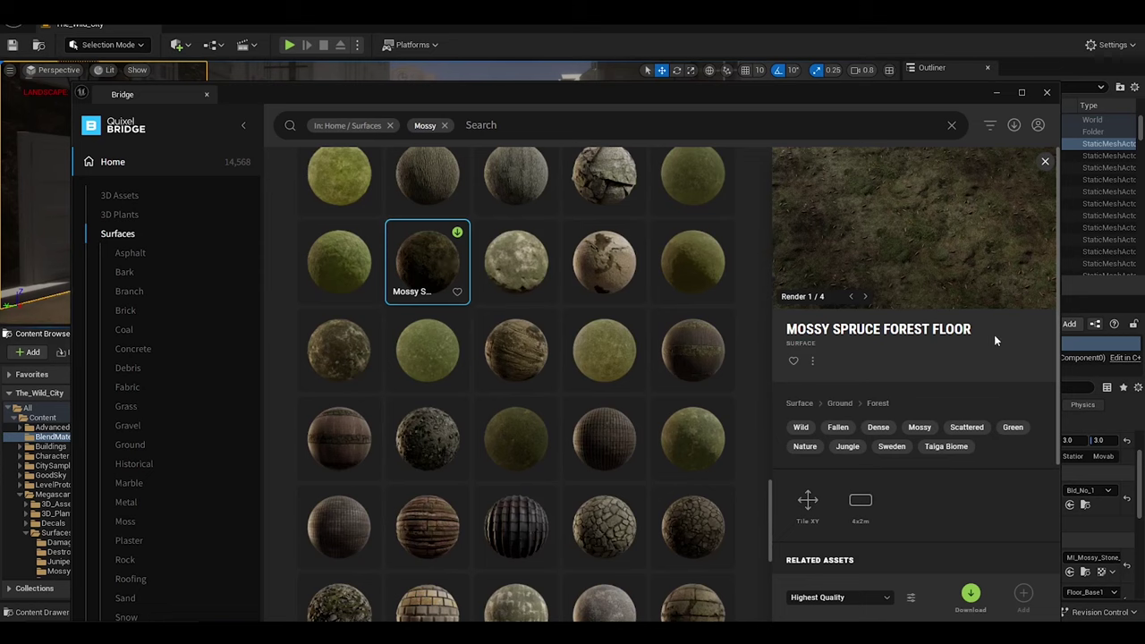
pyautogui.click(328, 258)
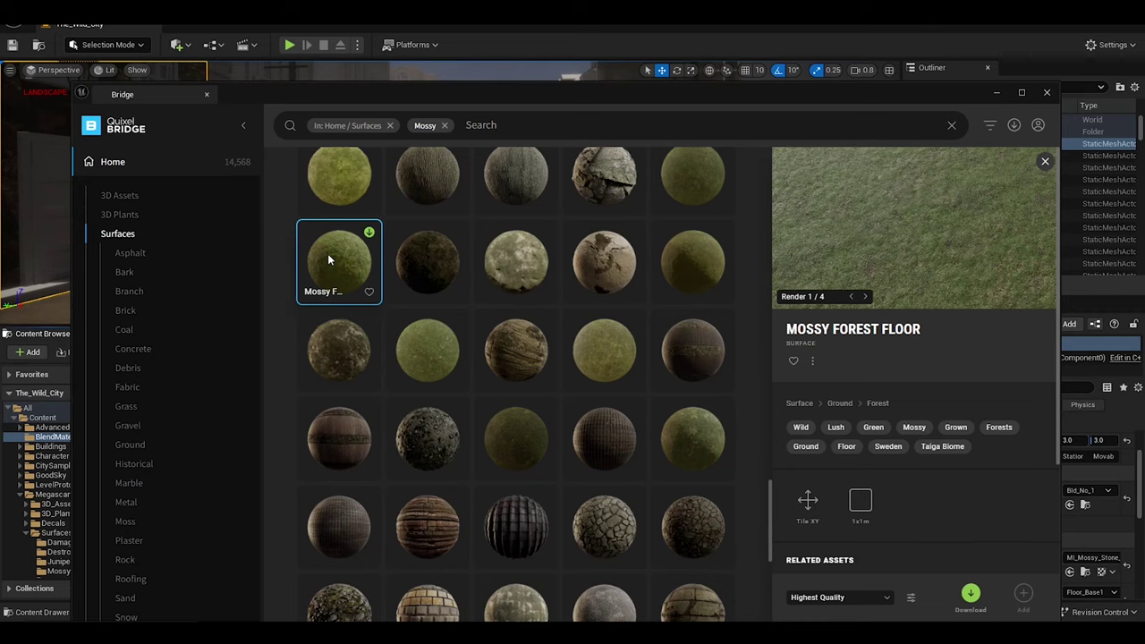
pyautogui.scroll(-3, 550, 394)
pyautogui.click(691, 394)
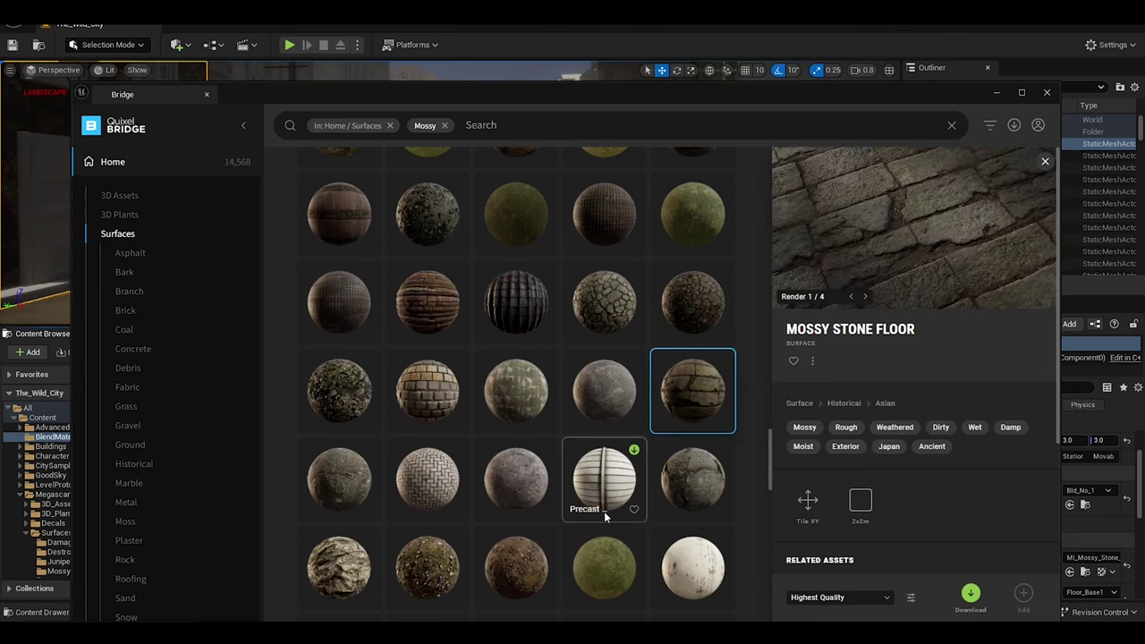
pyautogui.scroll(-5, 748, 476)
pyautogui.scroll(-1, 536, 384)
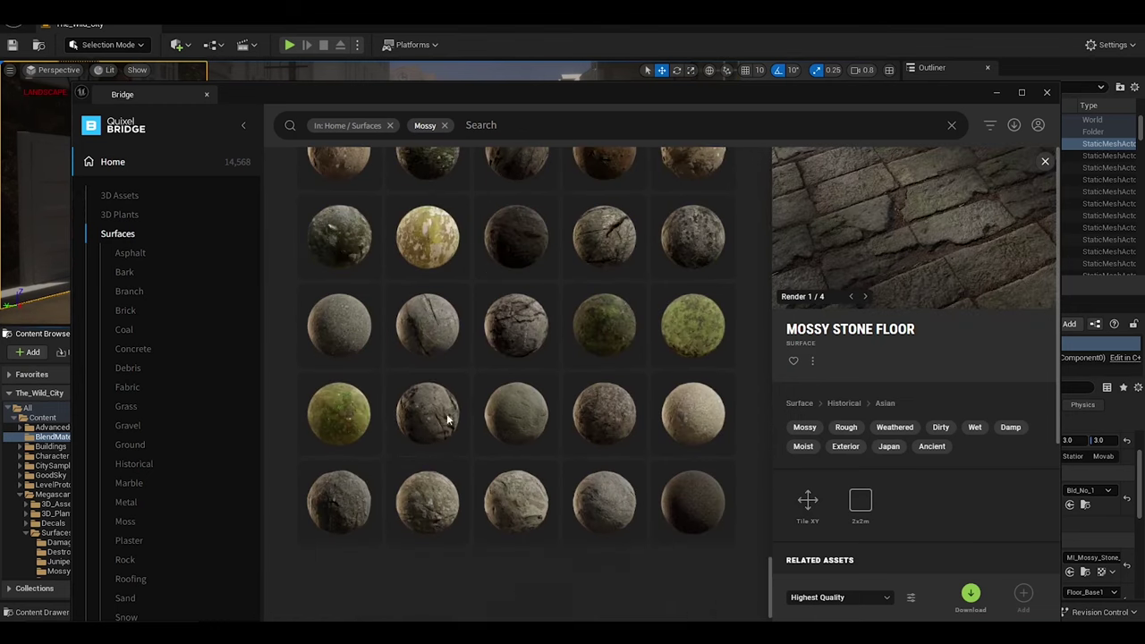
pyautogui.click(623, 346)
pyautogui.moveTo(769, 485); pyautogui.dragTo(766, 582)
# Search 'ivy', download Creeping Fig Wall and Creeping Fig at Highest Quality, then minimize Bridge
pyautogui.click(444, 125)
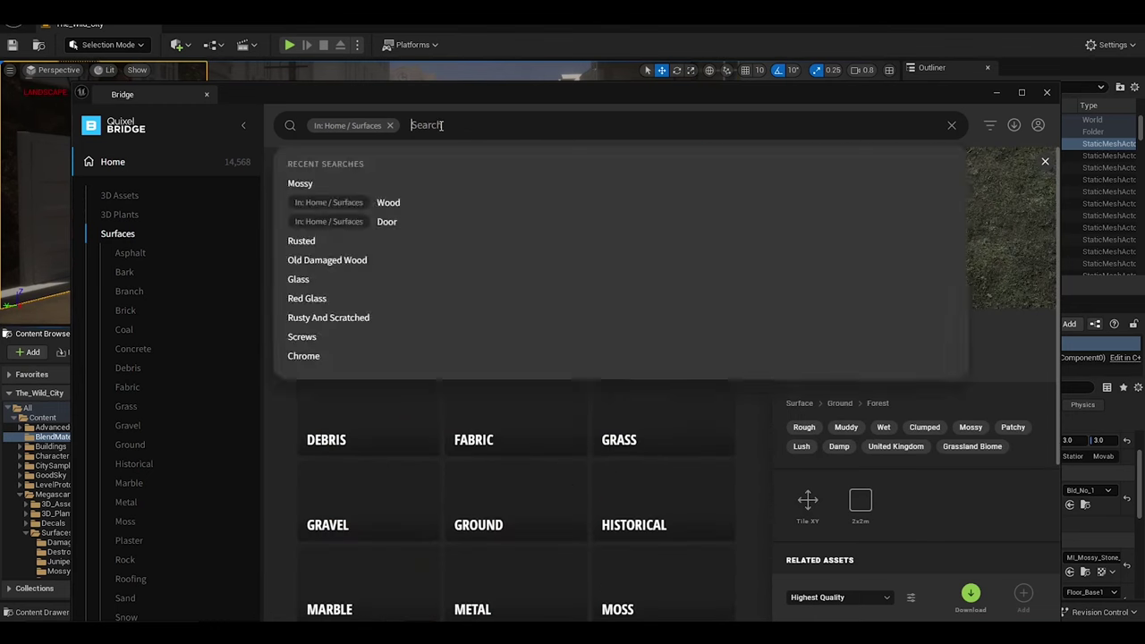
pyautogui.write('ivy')
pyautogui.press('Return')
pyautogui.click(441, 255)
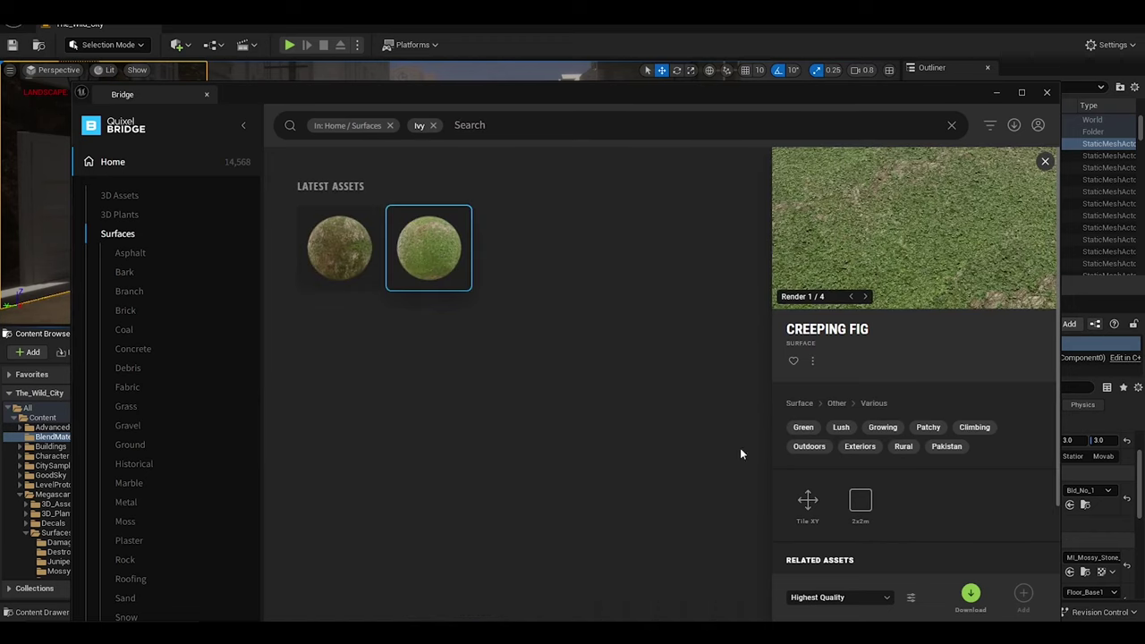
pyautogui.click(314, 242)
pyautogui.click(841, 597)
pyautogui.click(875, 580)
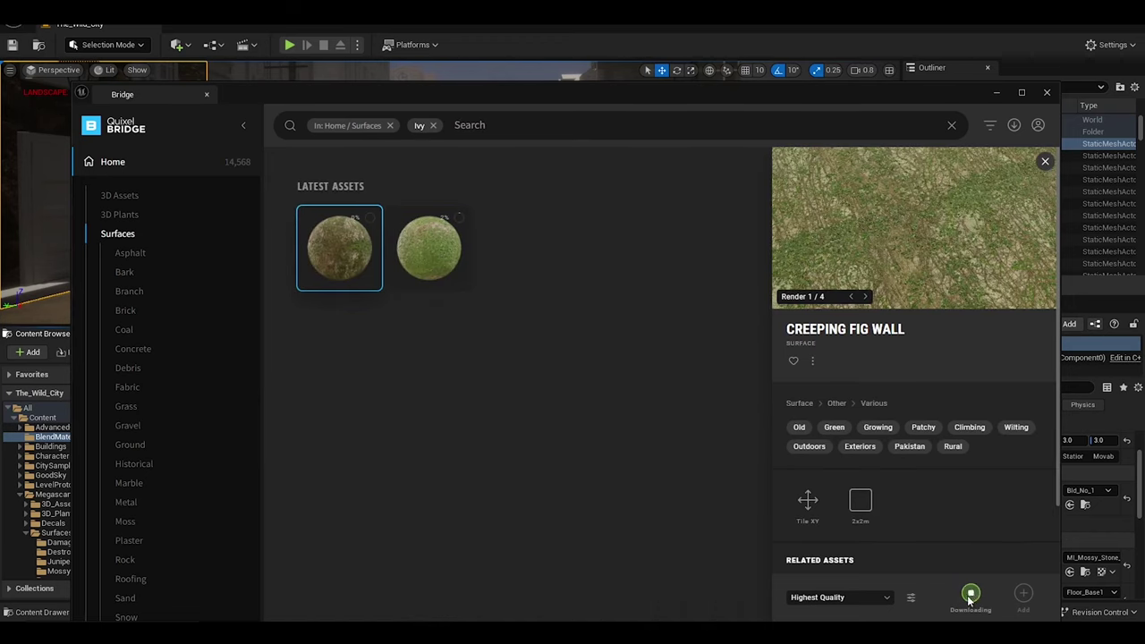
pyautogui.keyDown('ctrl'); pyautogui.click(430, 249); pyautogui.keyUp('ctrl')
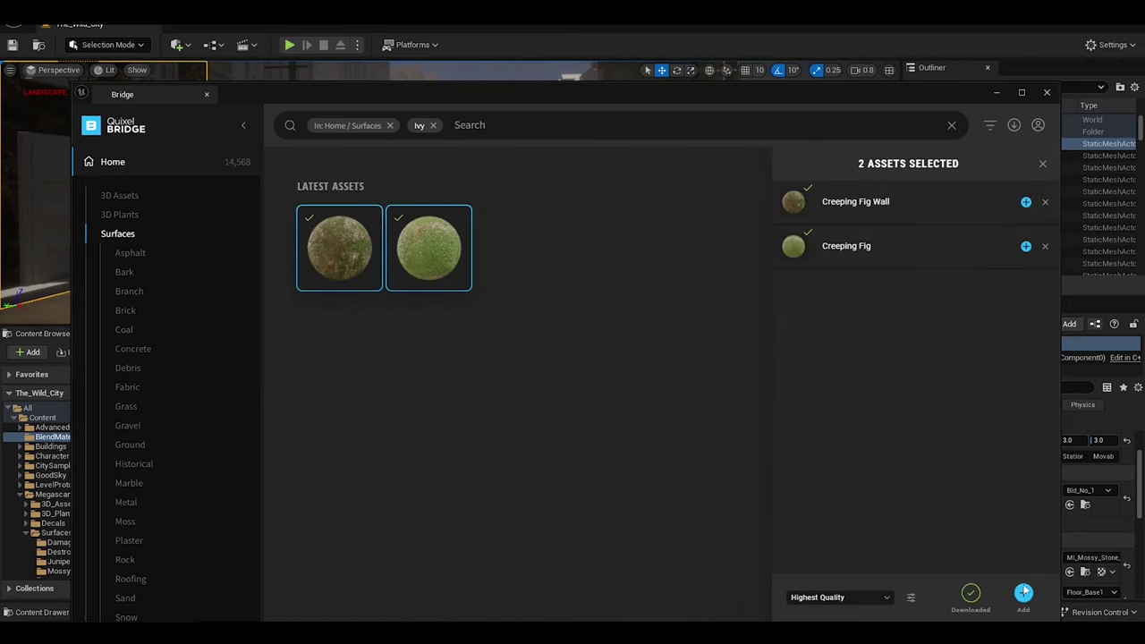
pyautogui.click(997, 93)
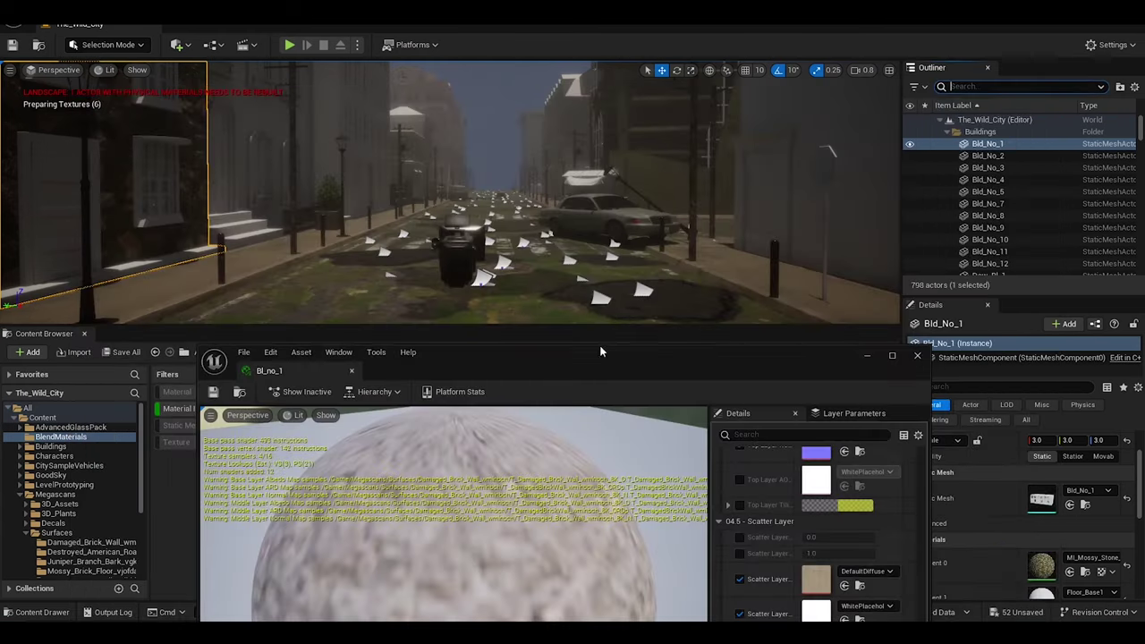
# Filter the Creeping_Fig folder to textures and assign its normal map to Bl_no_1's top layer
pyautogui.moveTo(600, 351); pyautogui.dragTo(861, 149)
pyautogui.moveTo(633, 158); pyautogui.dragTo(605, 506)
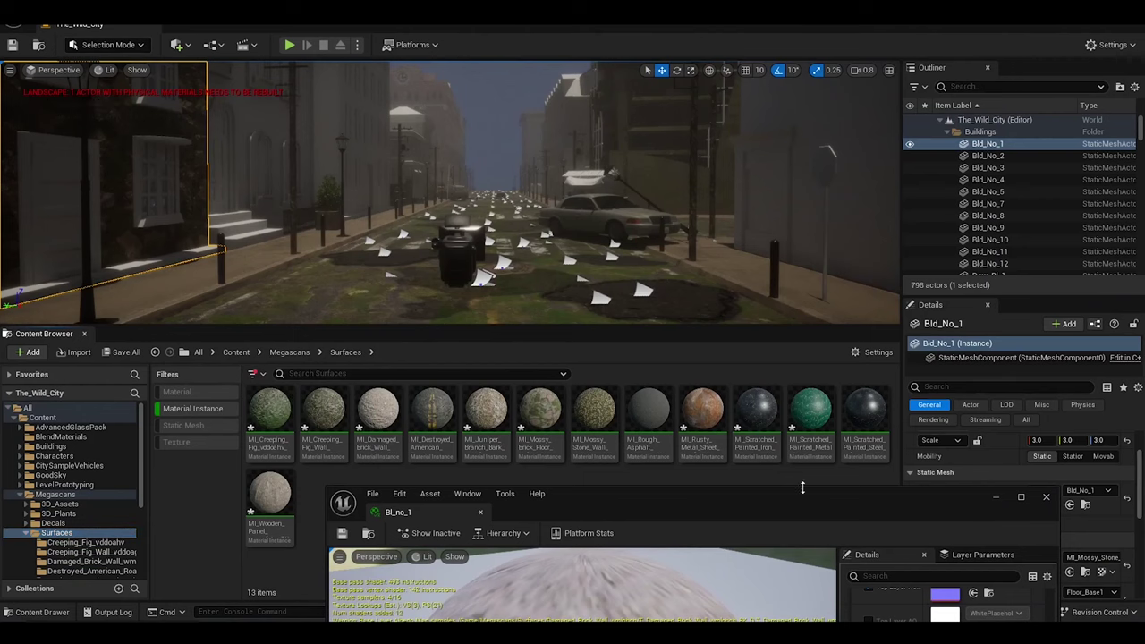
pyautogui.click(111, 546)
pyautogui.click(193, 440)
pyautogui.moveTo(598, 515); pyautogui.dragTo(660, 97)
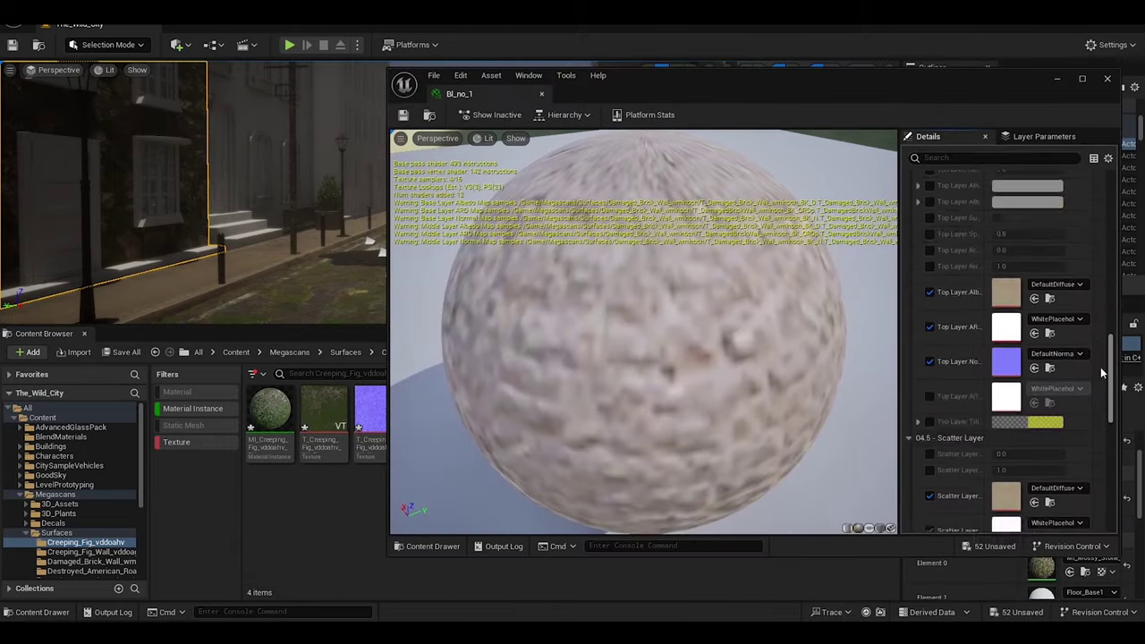
pyautogui.scroll(-5, 1113, 358)
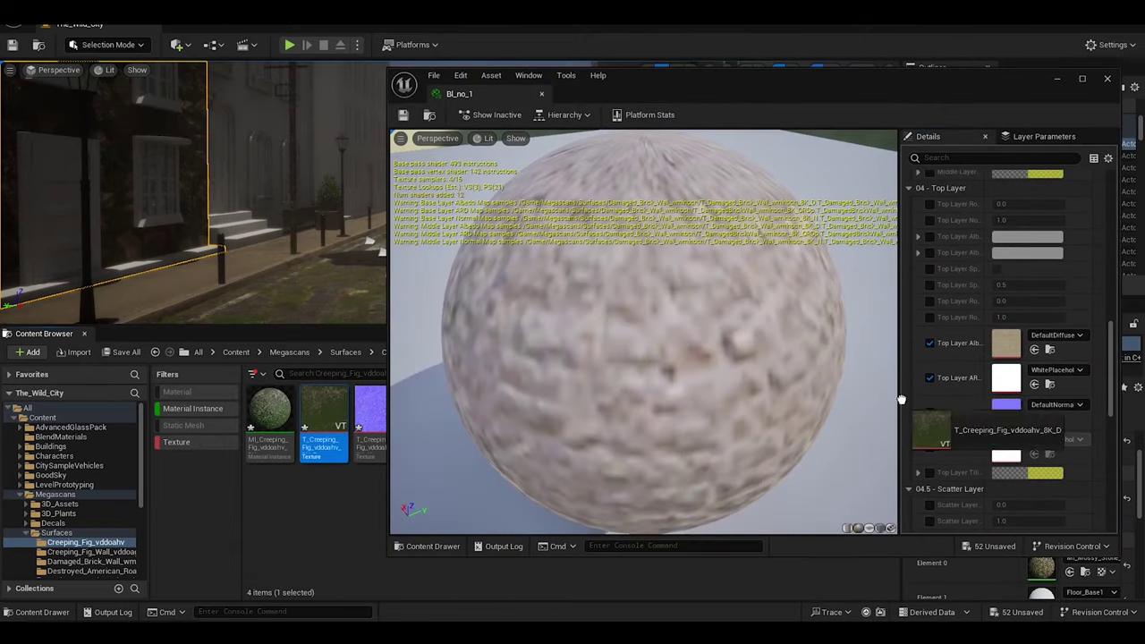
pyautogui.moveTo(371, 417); pyautogui.dragTo(1004, 474)
pyautogui.moveTo(618, 155); pyautogui.dragTo(720, 143)
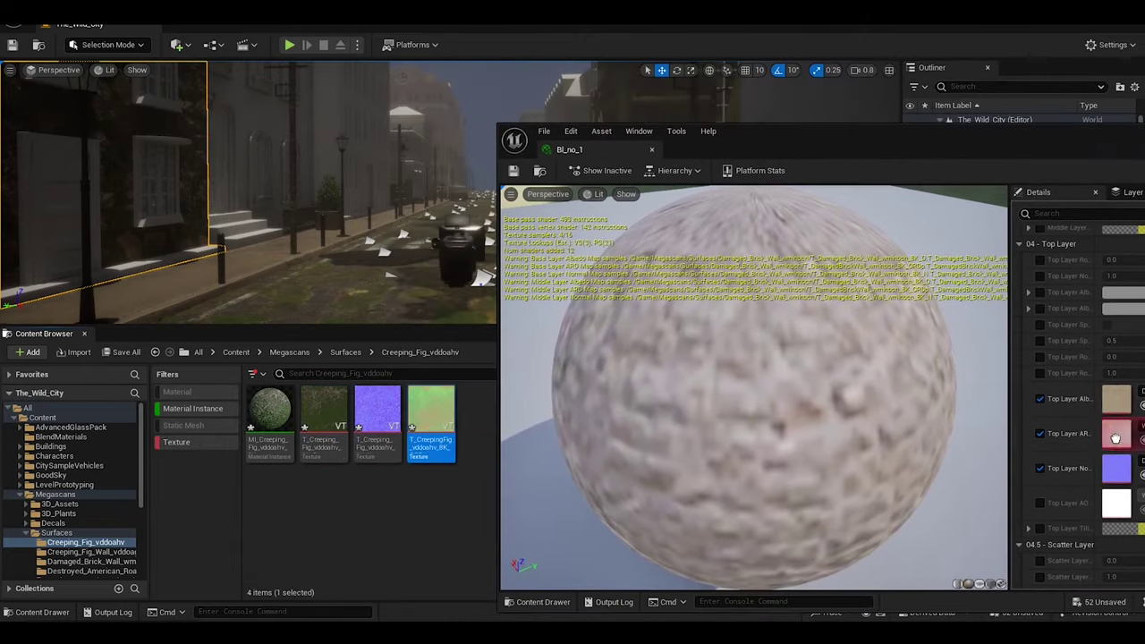
pyautogui.click(785, 227)
# Focus on building Bld_No_1 and add Bld_No_4 and Bld_No_11 to the selection
pyautogui.press('f')
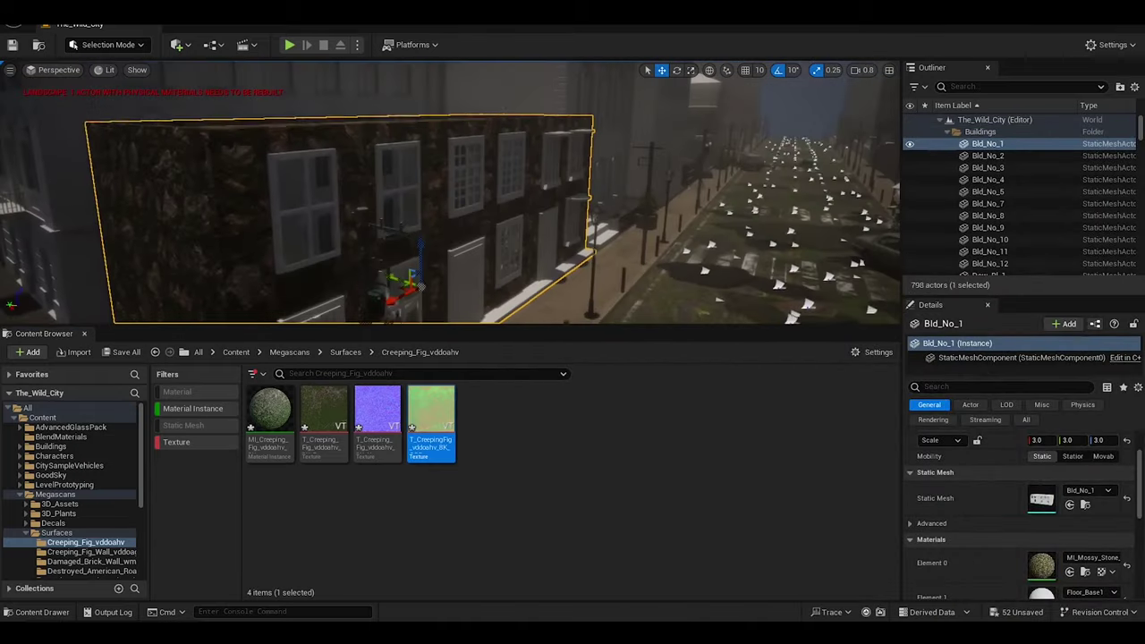
pyautogui.moveTo(745, 267); pyautogui.dragTo(501, 218, button='right')
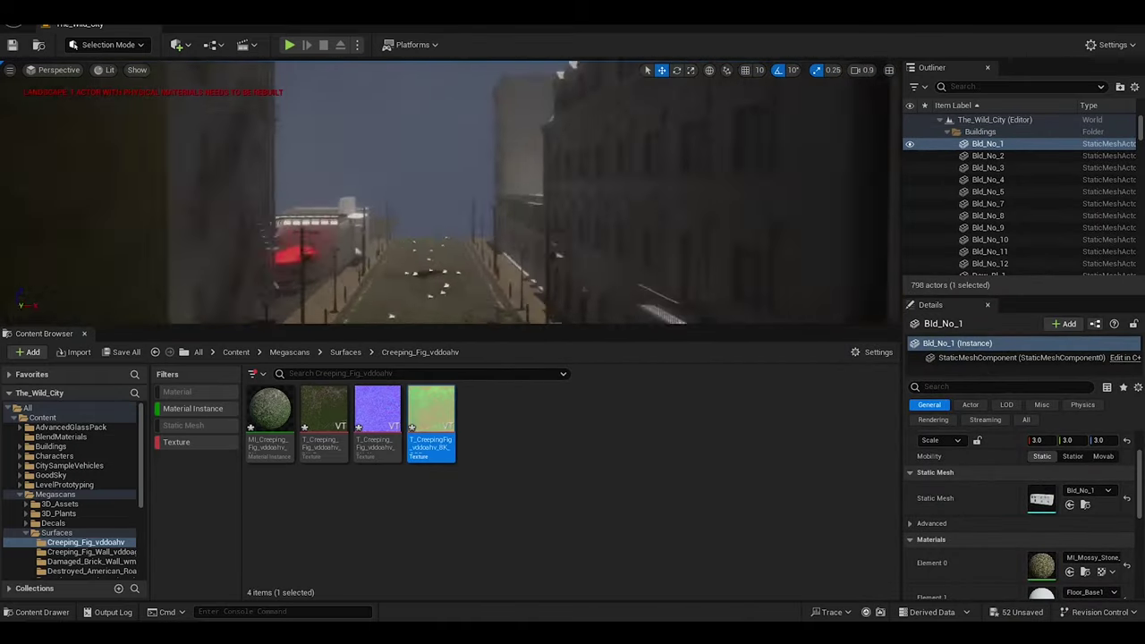
pyautogui.keyDown('ctrl'); pyautogui.click(460, 170); pyautogui.keyUp('ctrl')
pyautogui.moveTo(460, 170)
pyautogui.mouseDown(button='right')
pyautogui.moveTo(504, 220)
pyautogui.moveTo(524, 196)
pyautogui.mouseUp(button='right')
pyautogui.keyDown('ctrl'); pyautogui.click(504, 220); pyautogui.keyUp('ctrl')
# Add Bld_No_8 and Bld_No_9 to the selection and apply MI_Damaged_Brick_Wall to the buildings
pyautogui.keyDown('ctrl'); pyautogui.click(497, 215); pyautogui.keyUp('ctrl')
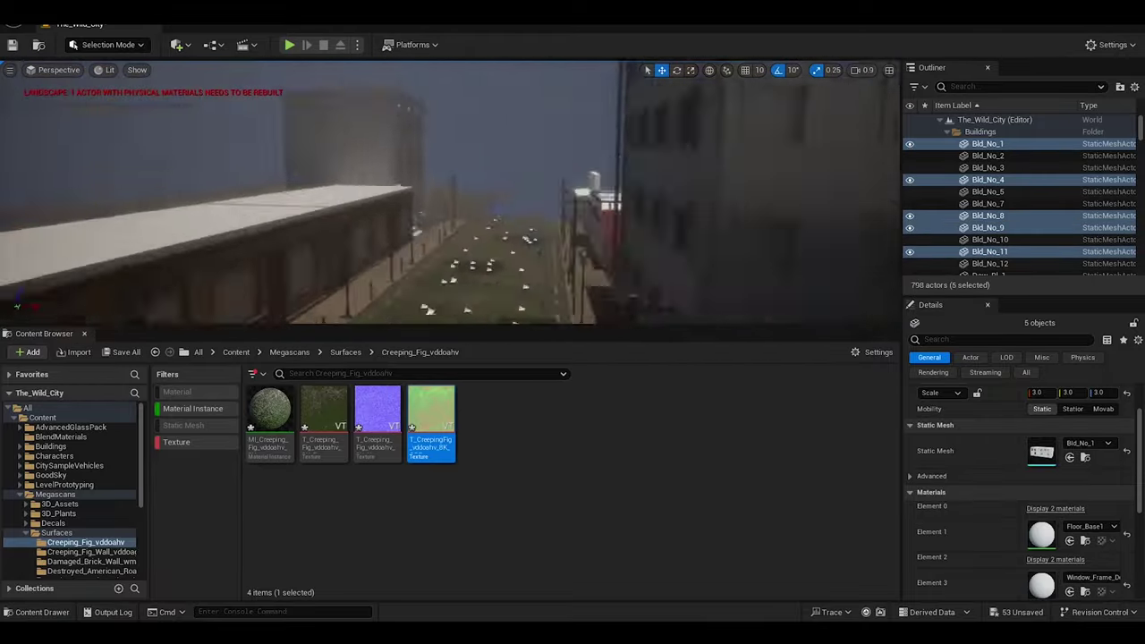
pyautogui.keyDown('ctrl'); pyautogui.click(525, 195); pyautogui.keyUp('ctrl')
pyautogui.click(56, 533)
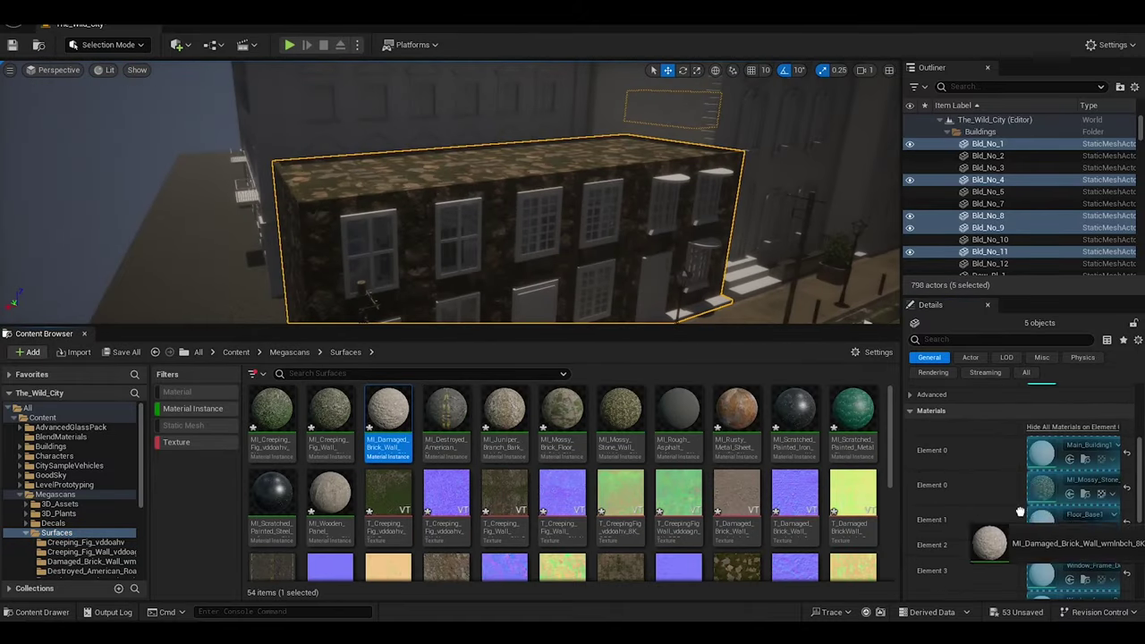
pyautogui.moveTo(1020, 512); pyautogui.dragTo(1020, 505)
# Set MI_Damaged_Brick_Wall's tiling to 7 on X and Y, keeping rotation at 0.25
pyautogui.scroll(-3, 1047, 431)
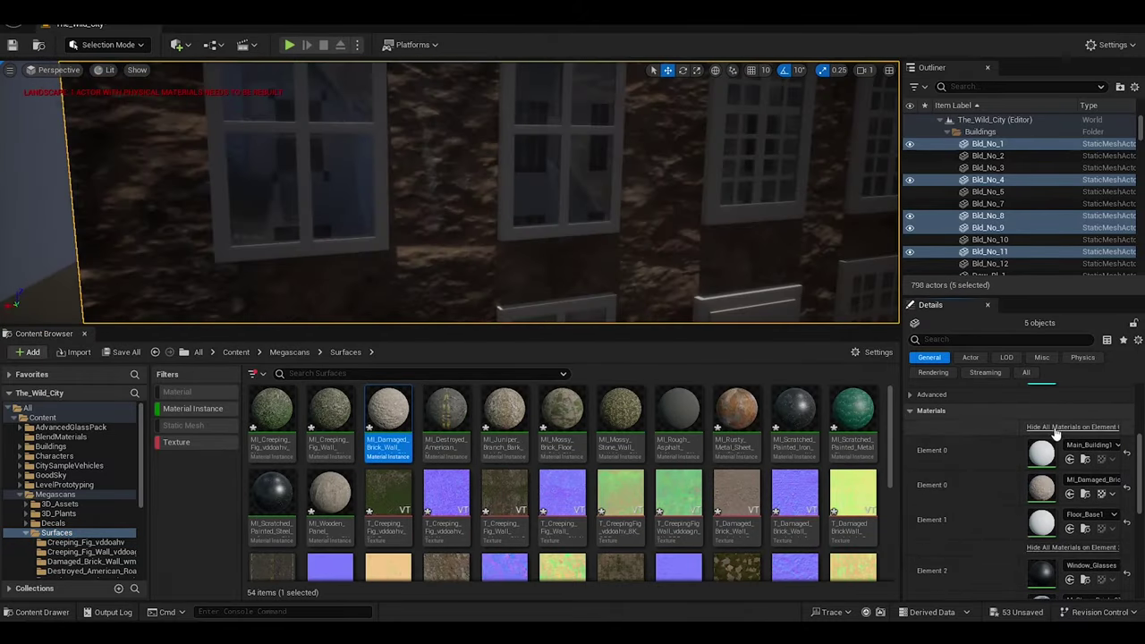
pyautogui.doubleClick(1042, 463)
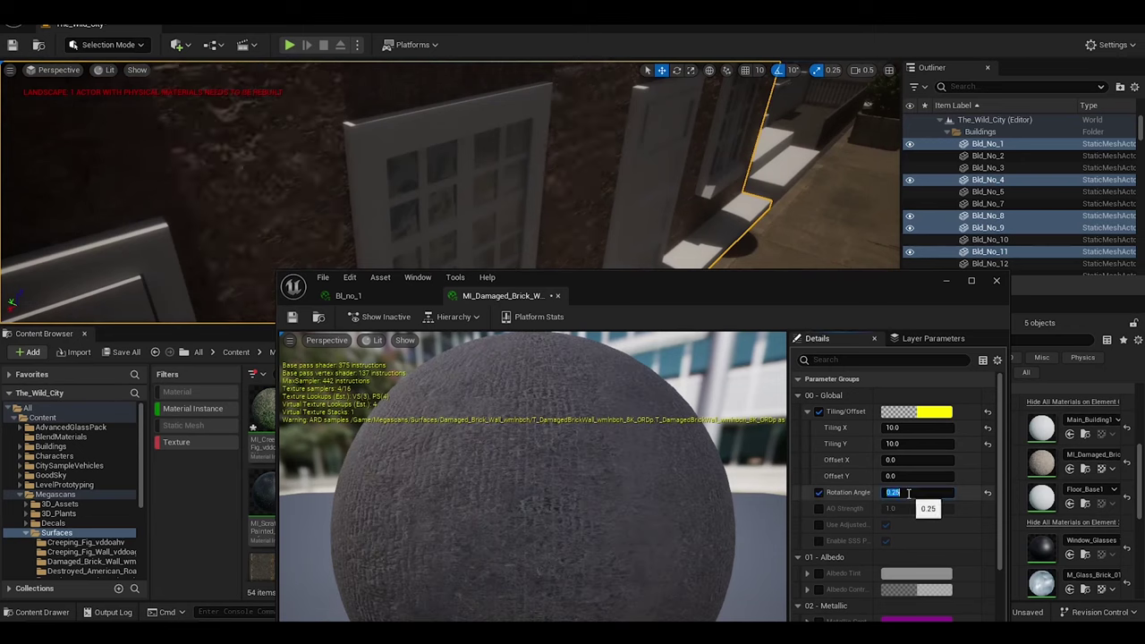
pyautogui.click(911, 427)
pyautogui.write('5')
pyautogui.press('Tab')
pyautogui.write('5')
pyautogui.press('Tab')
pyautogui.write('7')
pyautogui.press('Tab')
pyautogui.write('7')
pyautogui.press('Return')
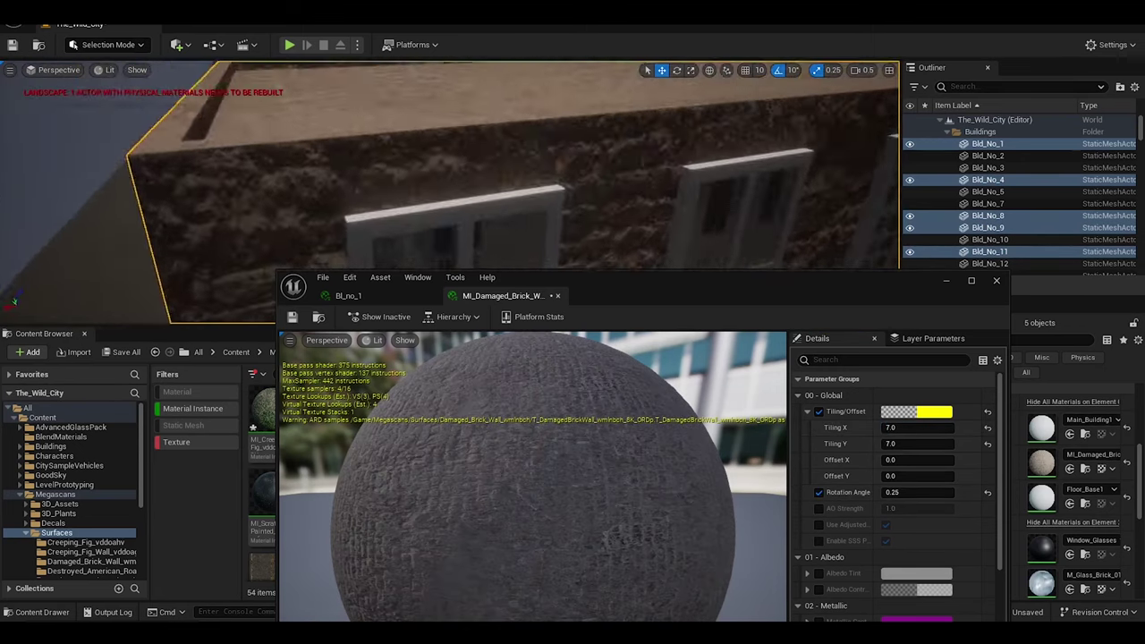
pyautogui.moveTo(912, 492)
pyautogui.mouseDown()
pyautogui.moveTo(886, 492)
pyautogui.moveTo(930, 492)
pyautogui.mouseUp()
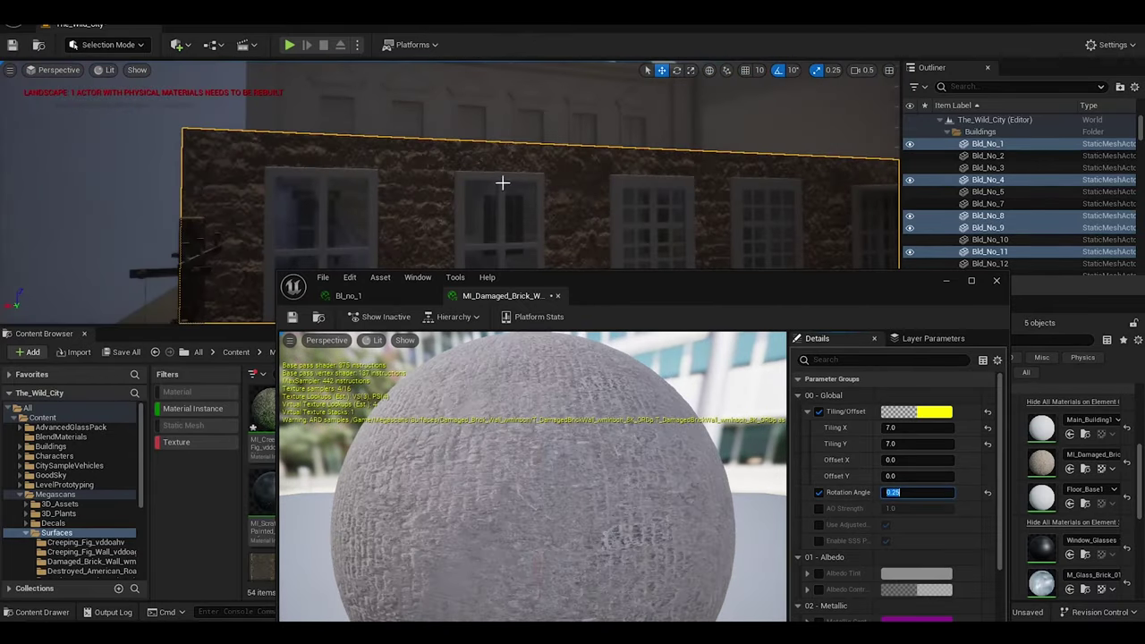
pyautogui.moveTo(716, 280); pyautogui.dragTo(676, 408)
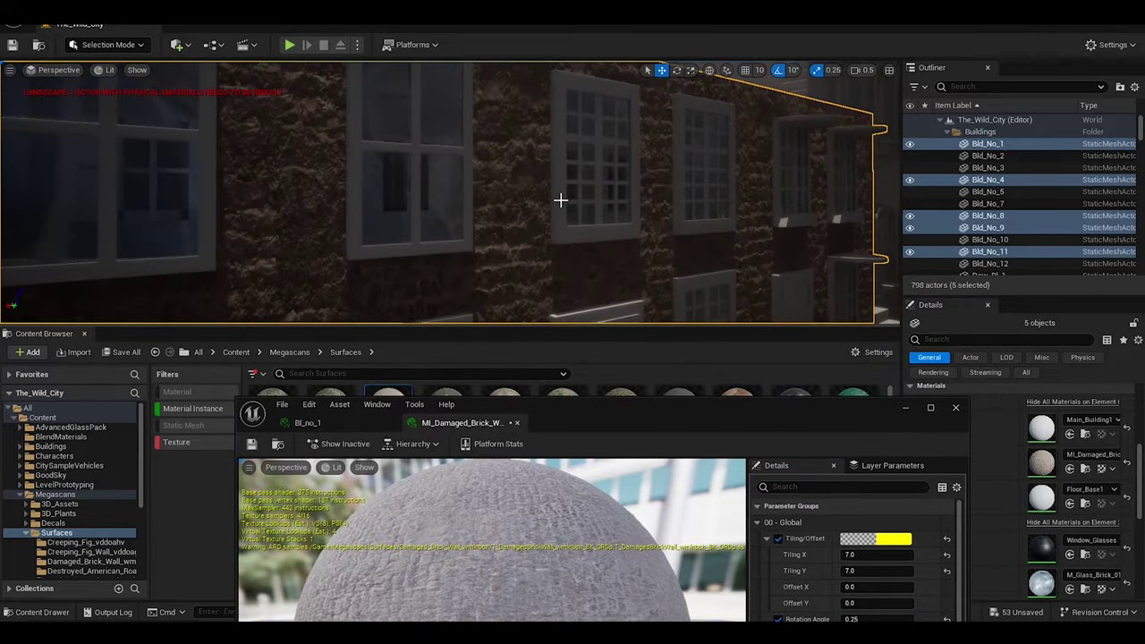
pyautogui.moveTo(550, 414)
pyautogui.mouseDown()
pyautogui.moveTo(555, 504)
pyautogui.moveTo(652, 309)
pyautogui.mouseUp()
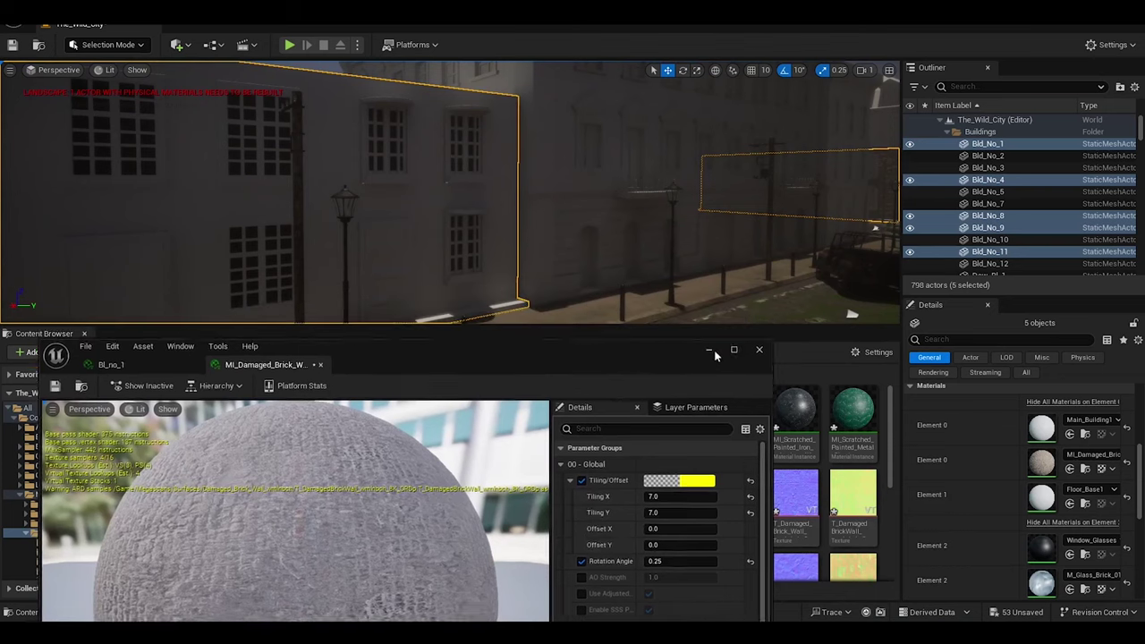
# Try the damaged brick wall material on the first material element
pyautogui.click(1129, 486)
pyautogui.moveTo(1142, 540); pyautogui.dragTo(984, 494)
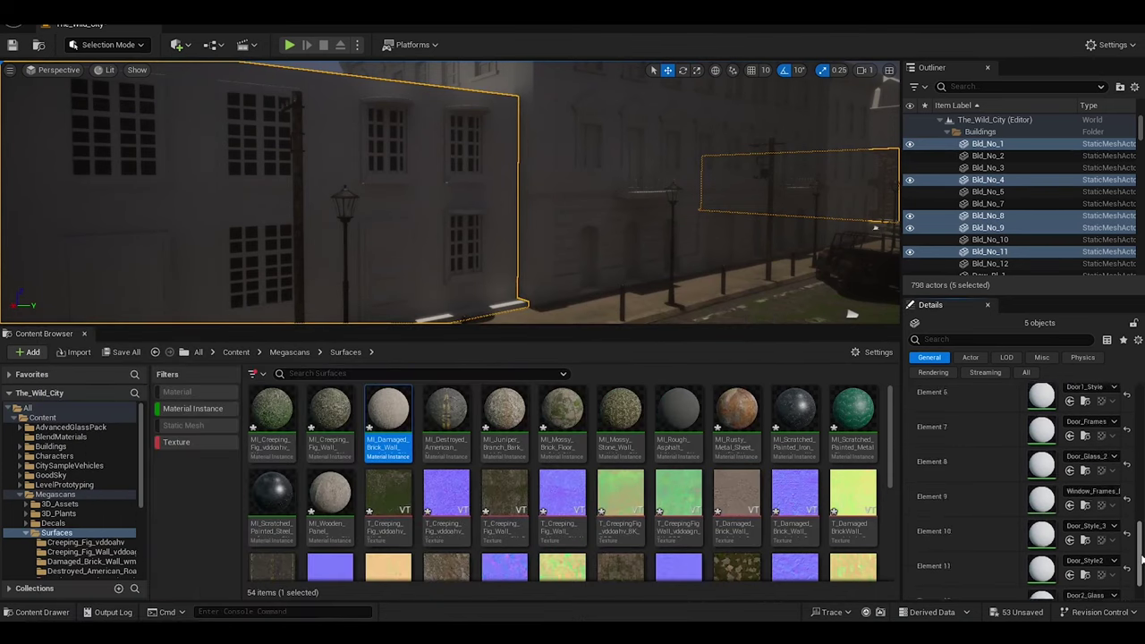
pyautogui.moveTo(995, 448); pyautogui.dragTo(1038, 438)
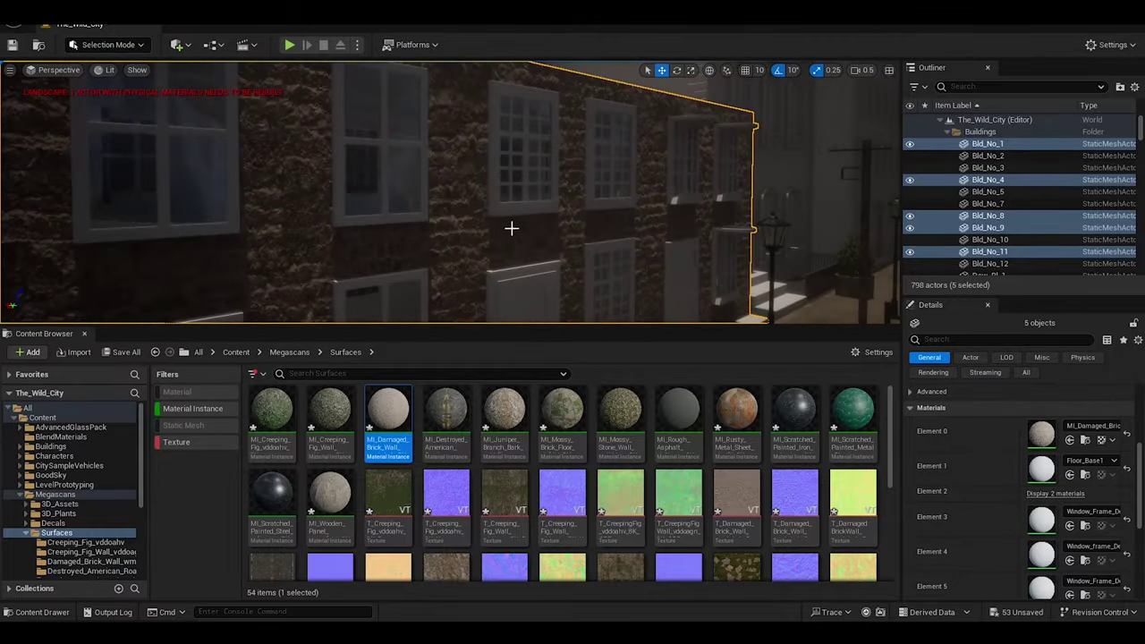
# Open the AdvancedGlassPack folder and locate the current window glass among its assets
pyautogui.click(71, 428)
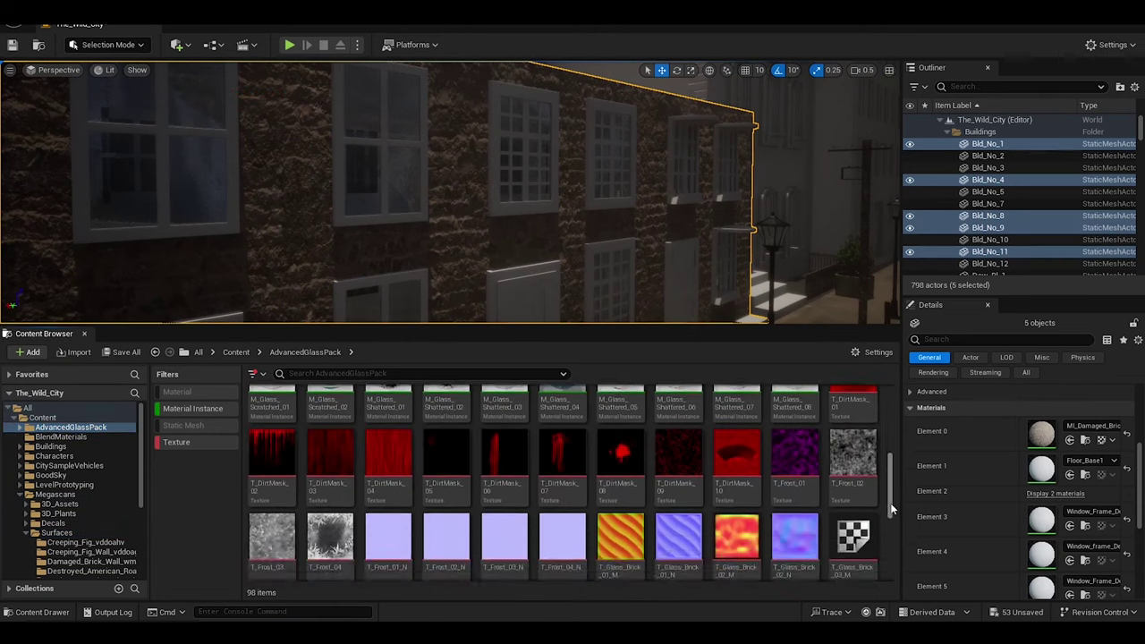
pyautogui.scroll(-3, 1029, 501)
pyautogui.moveTo(903, 492); pyautogui.dragTo(820, 493)
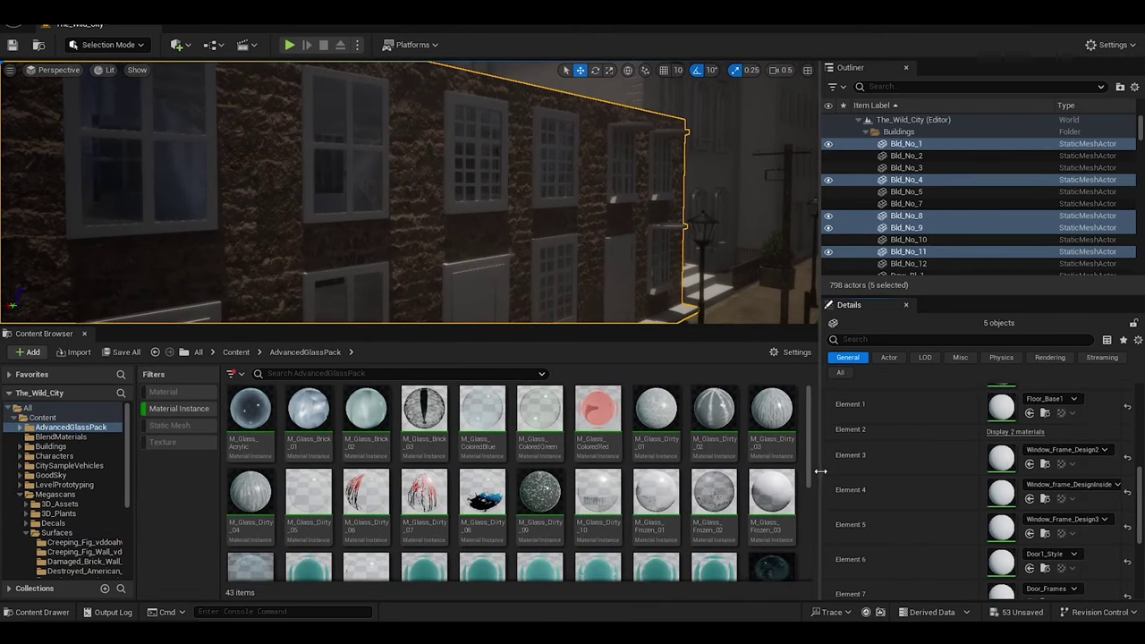
pyautogui.scroll(-3, 1141, 565)
pyautogui.moveTo(1141, 566)
pyautogui.mouseDown()
pyautogui.moveTo(1141, 490)
pyautogui.moveTo(1141, 566)
pyautogui.mouseUp()
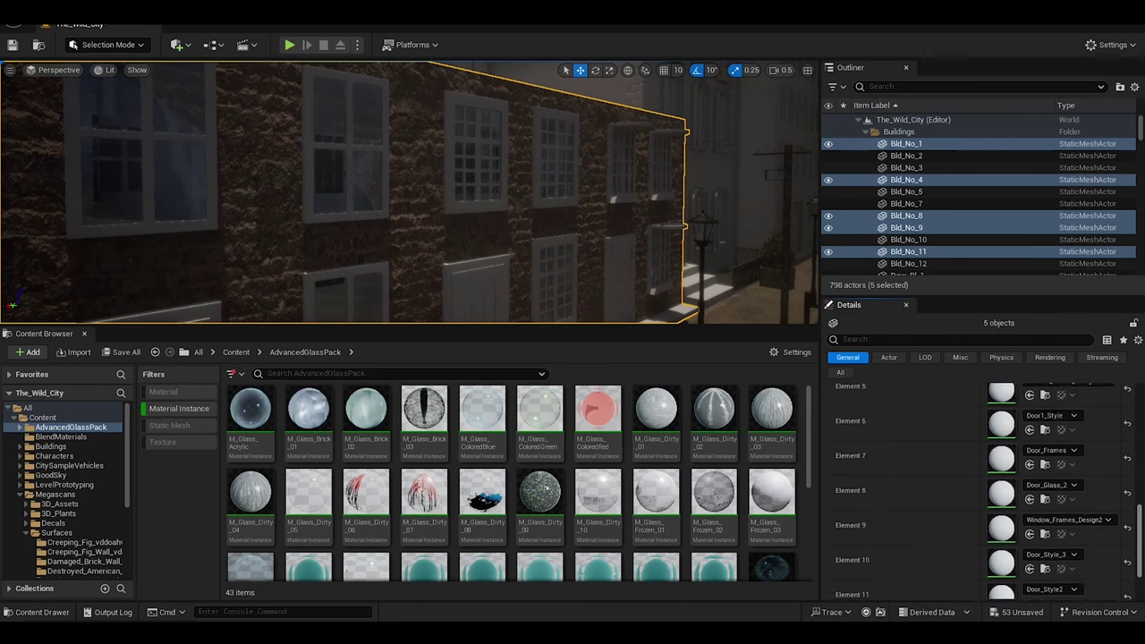
pyautogui.scroll(5, 997, 465)
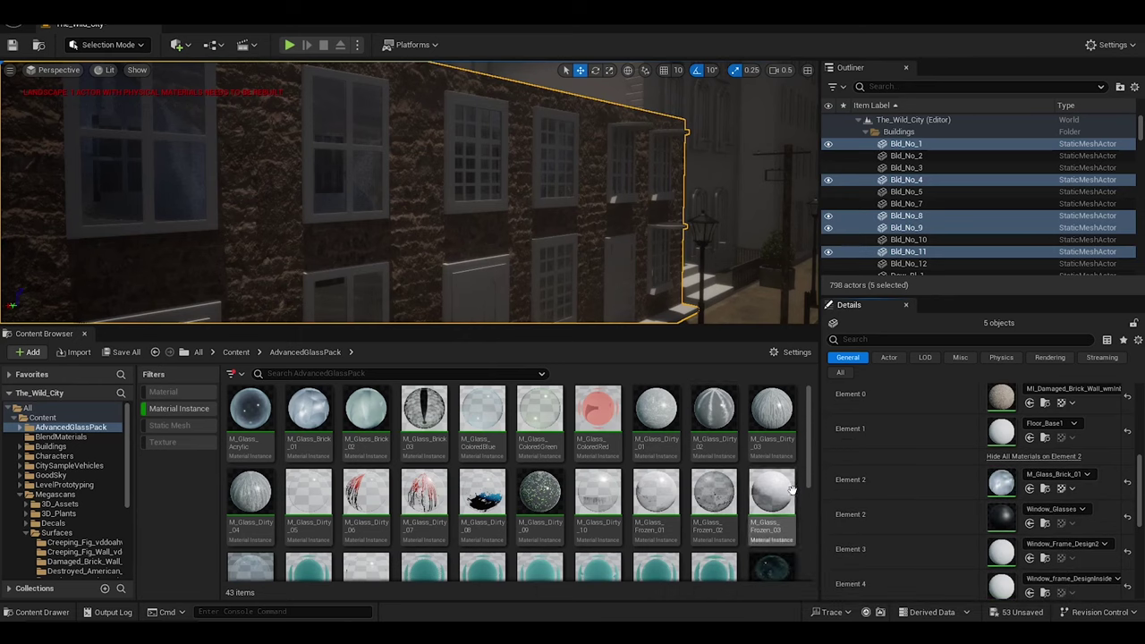
pyautogui.click(1046, 488)
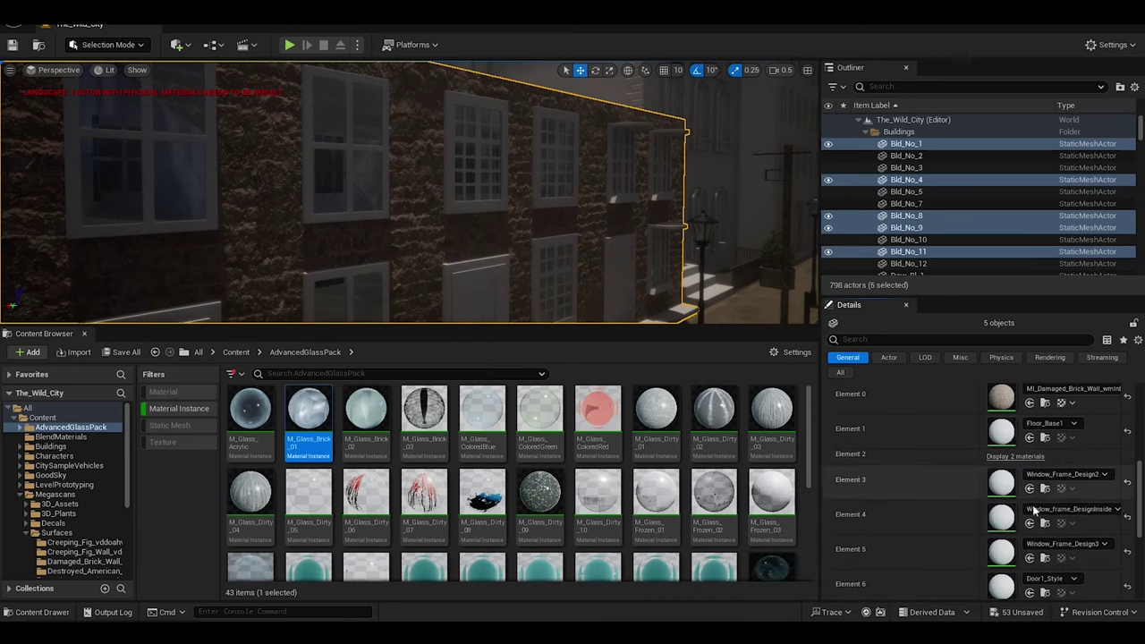
pyautogui.scroll(3, 1003, 488)
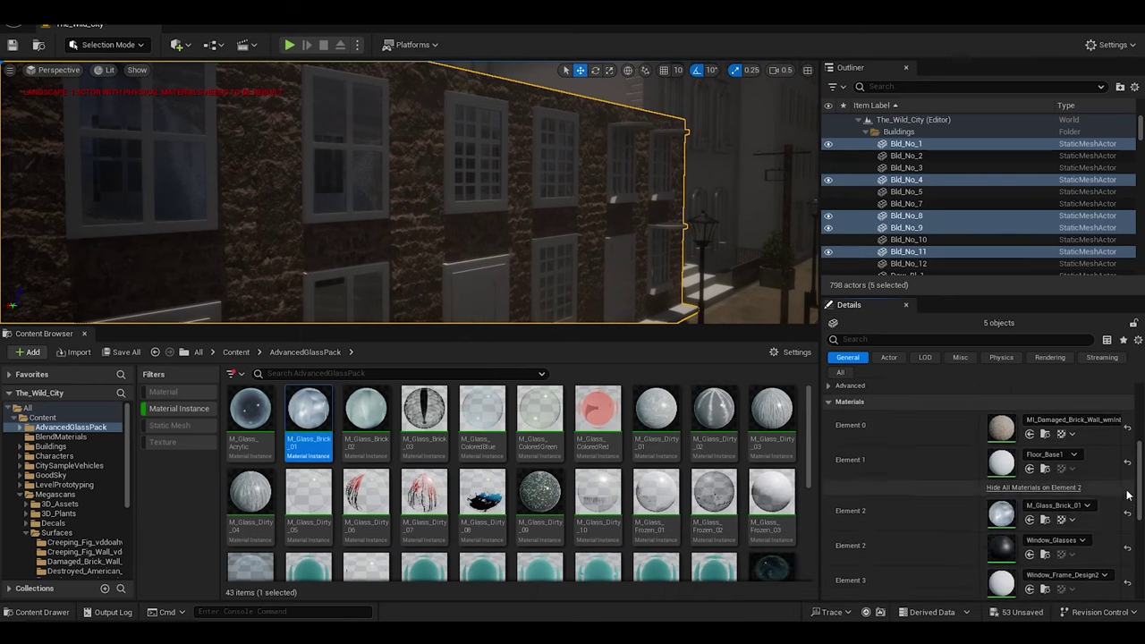
pyautogui.moveTo(1002, 484); pyautogui.dragTo(1004, 491)
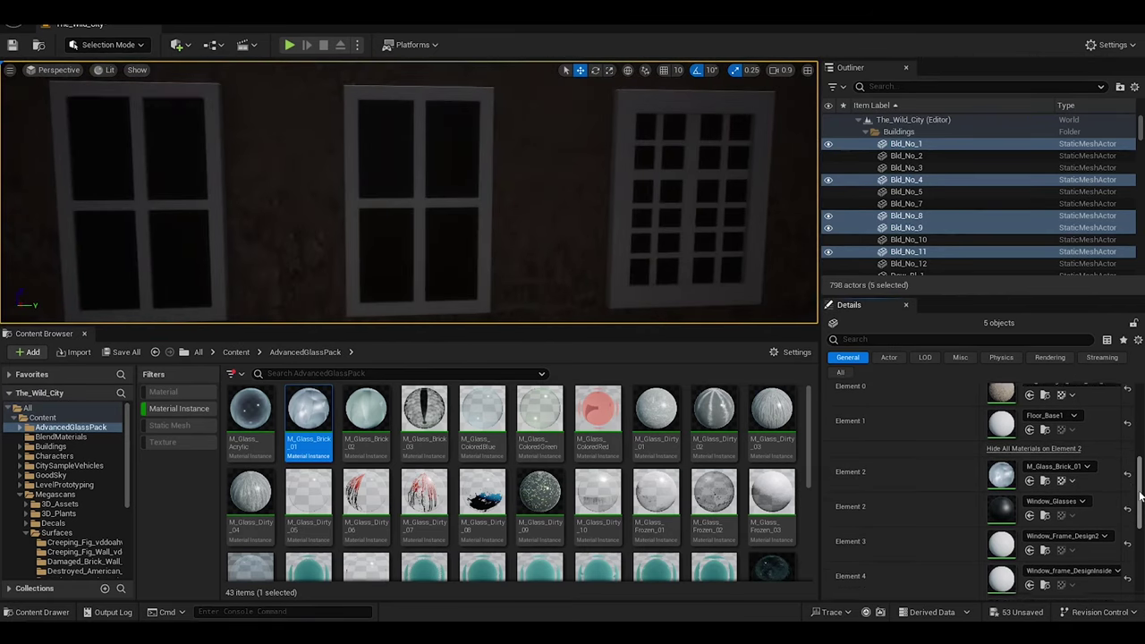
pyautogui.scroll(-1, 1106, 481)
# Apply M_Glass_Shattered_01 to the window glass slot and inspect its settings
pyautogui.moveTo(409, 192); pyautogui.dragTo(409, 192, button='right')
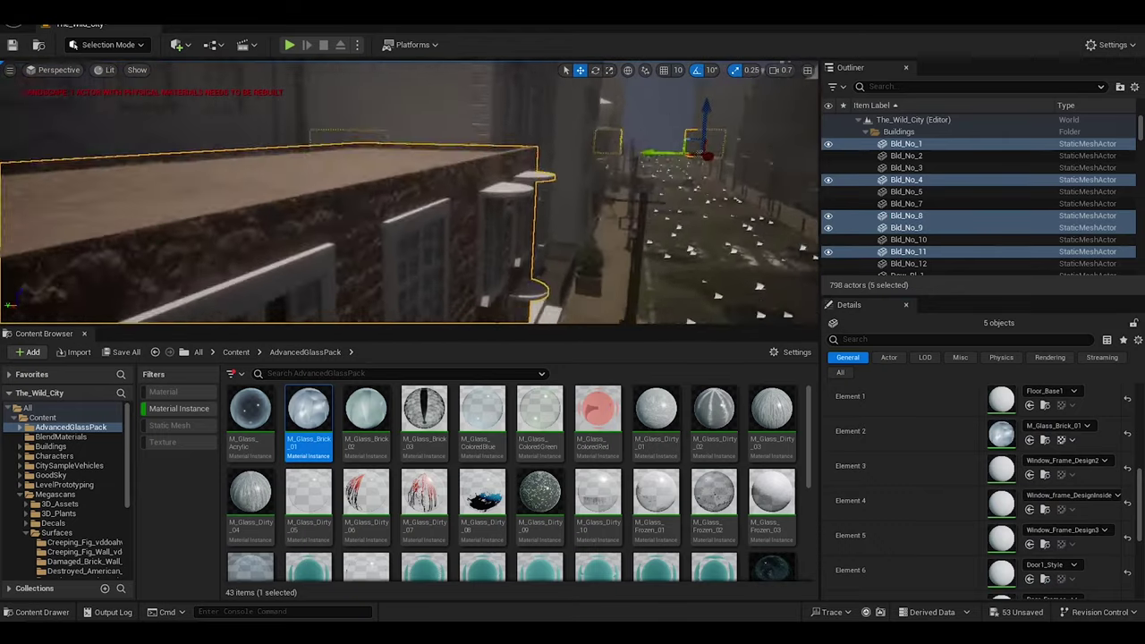
pyautogui.moveTo(409, 192); pyautogui.dragTo(409, 193, button='right')
pyautogui.scroll(-3, 775, 498)
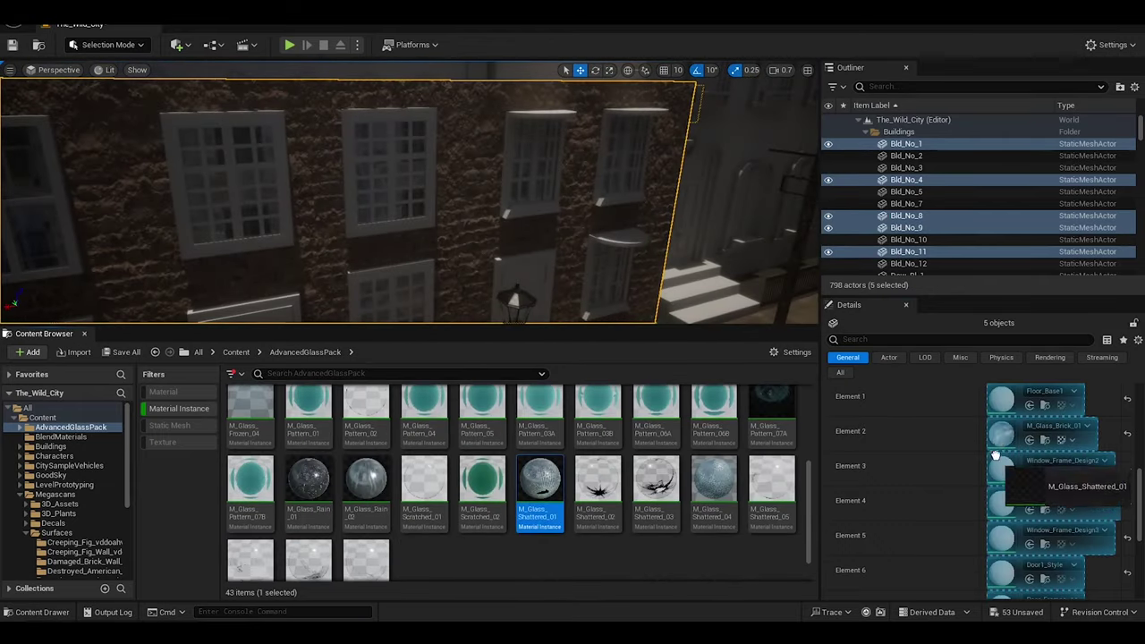
pyautogui.moveTo(540, 483); pyautogui.dragTo(1003, 434)
pyautogui.moveTo(464, 216); pyautogui.dragTo(464, 216, button='right')
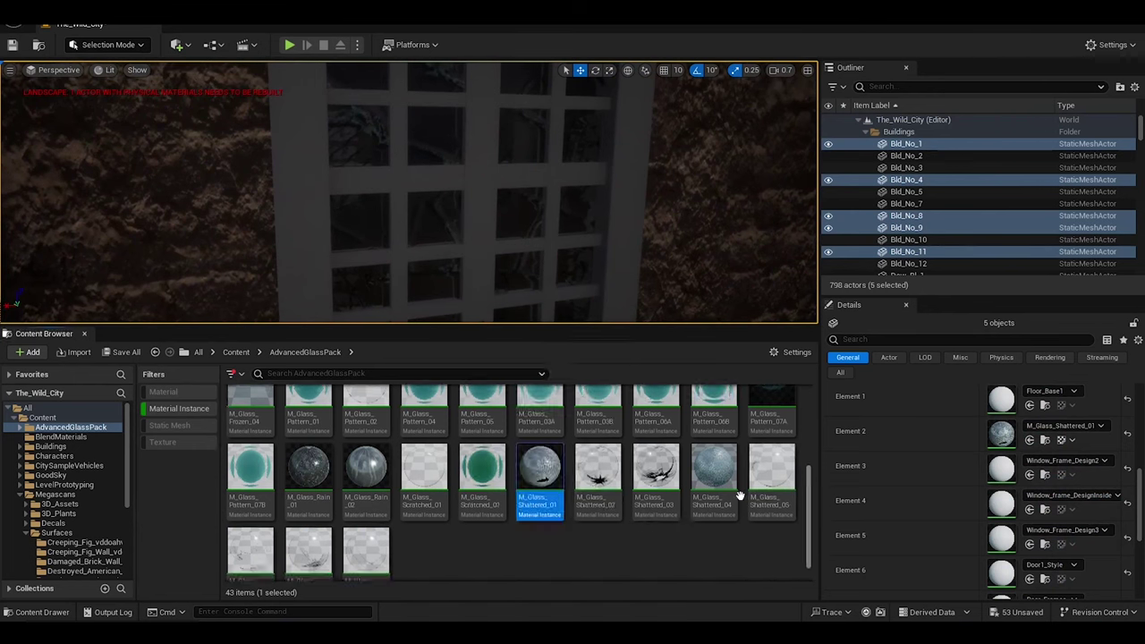
pyautogui.doubleClick(540, 474)
# Replace the window glass with M_Glass_Dirty_10
pyautogui.click(710, 353)
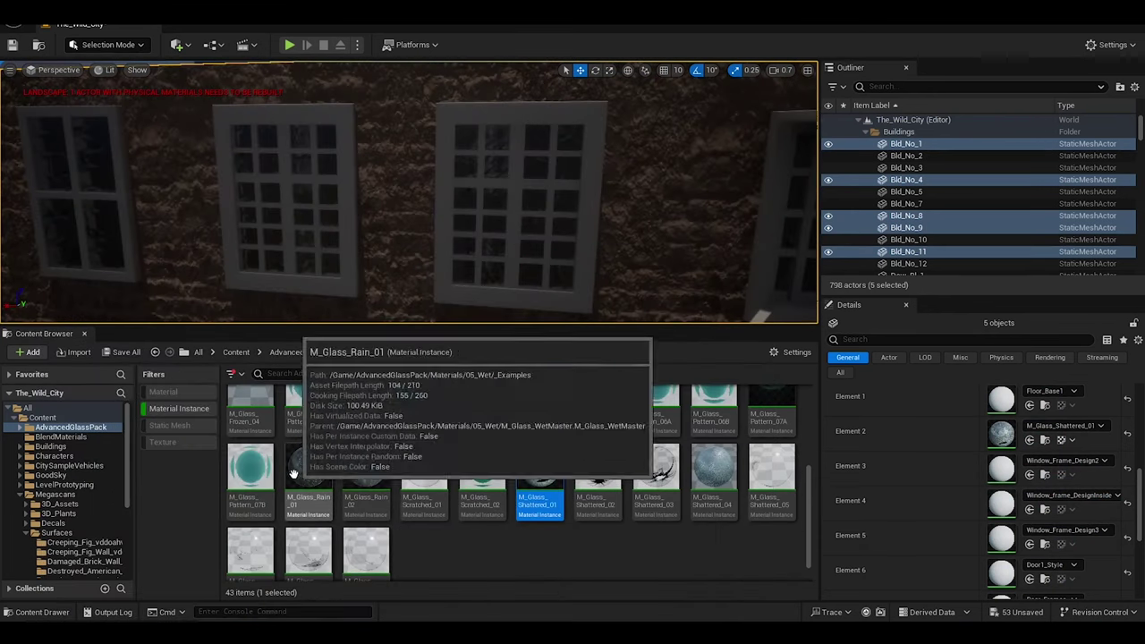
pyautogui.moveTo(808, 517); pyautogui.dragTo(810, 468)
pyautogui.moveTo(598, 429); pyautogui.dragTo(1002, 434)
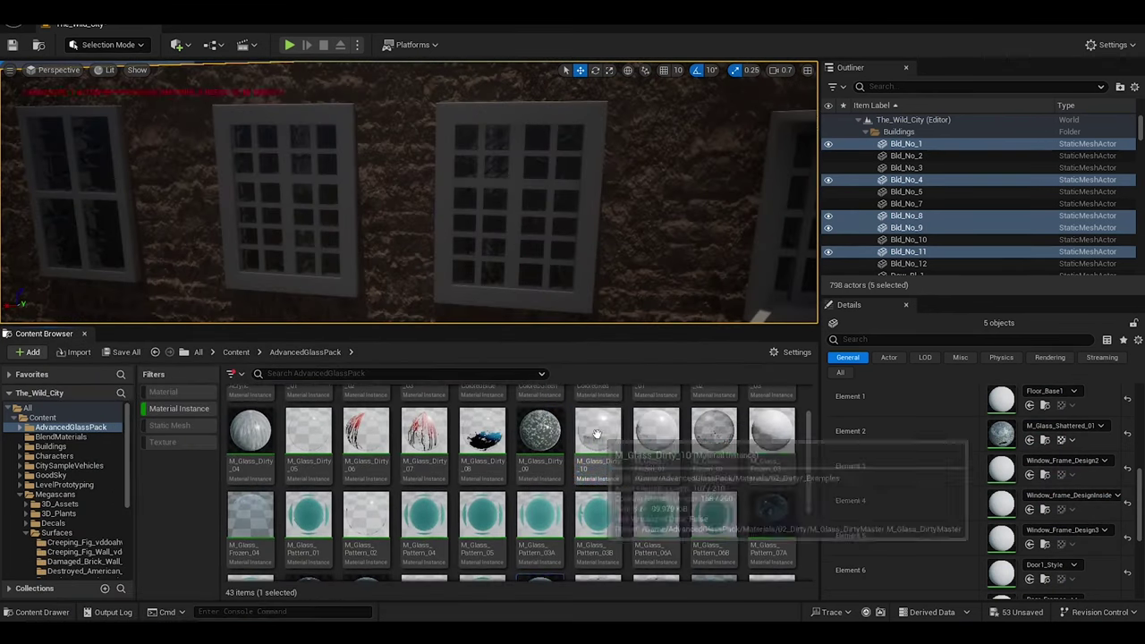
# Select Bld_No_3, 10 and 12 and put M_Glass_Dirty_03 on their Element 13 window glass
pyautogui.doubleClick(906, 167)
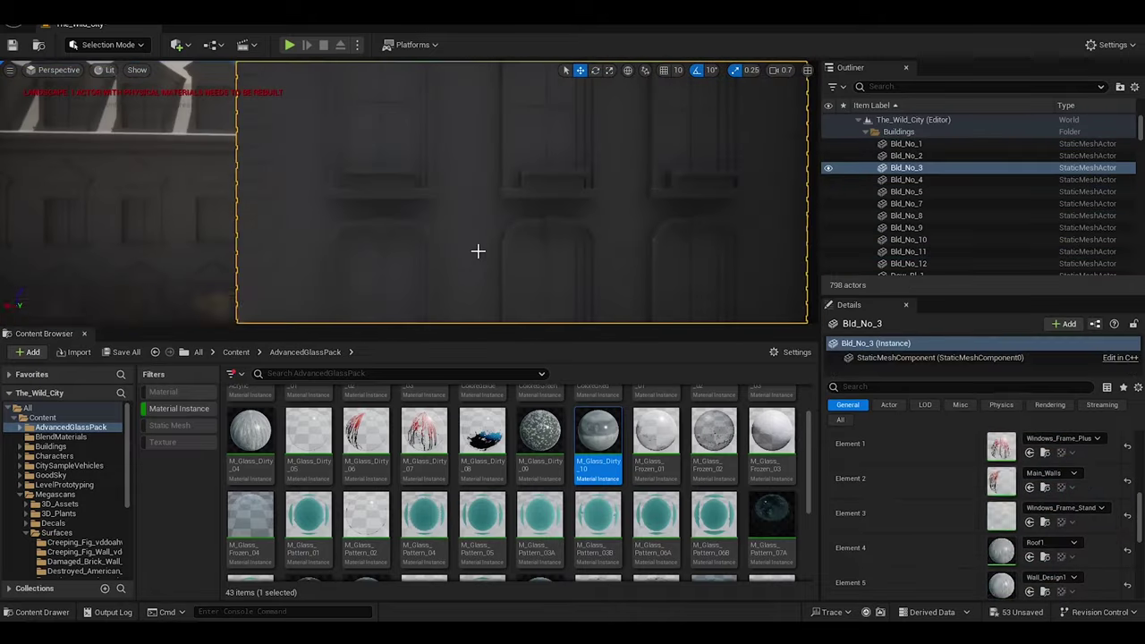
pyautogui.moveTo(410, 192); pyautogui.dragTo(410, 193, button='right')
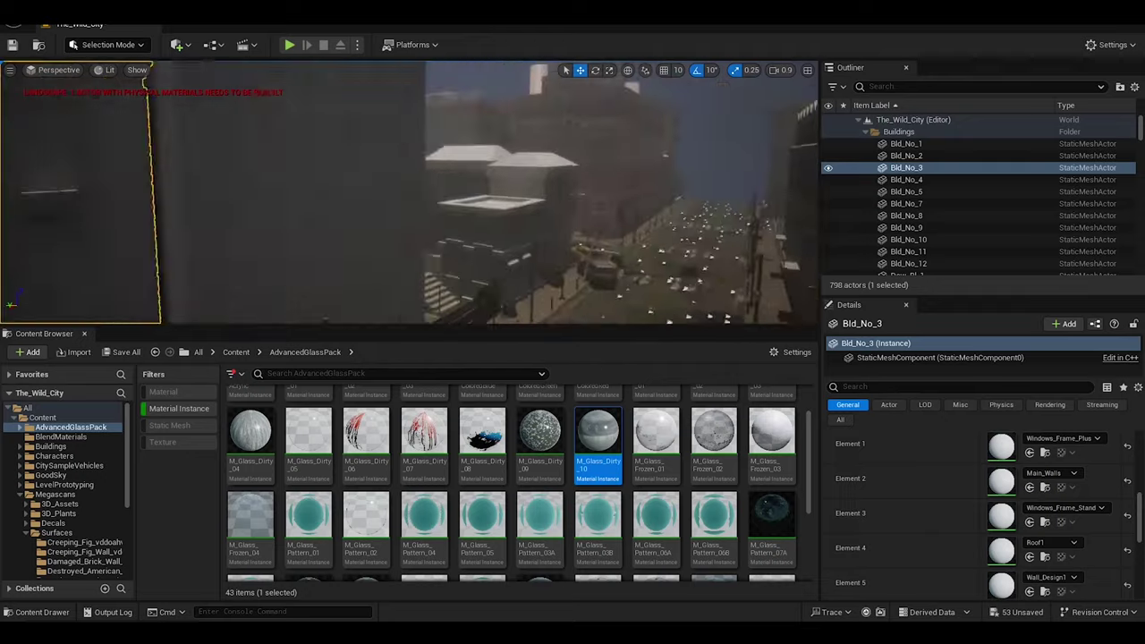
pyautogui.keyDown('ctrl'); pyautogui.click(908, 239); pyautogui.keyUp('ctrl')
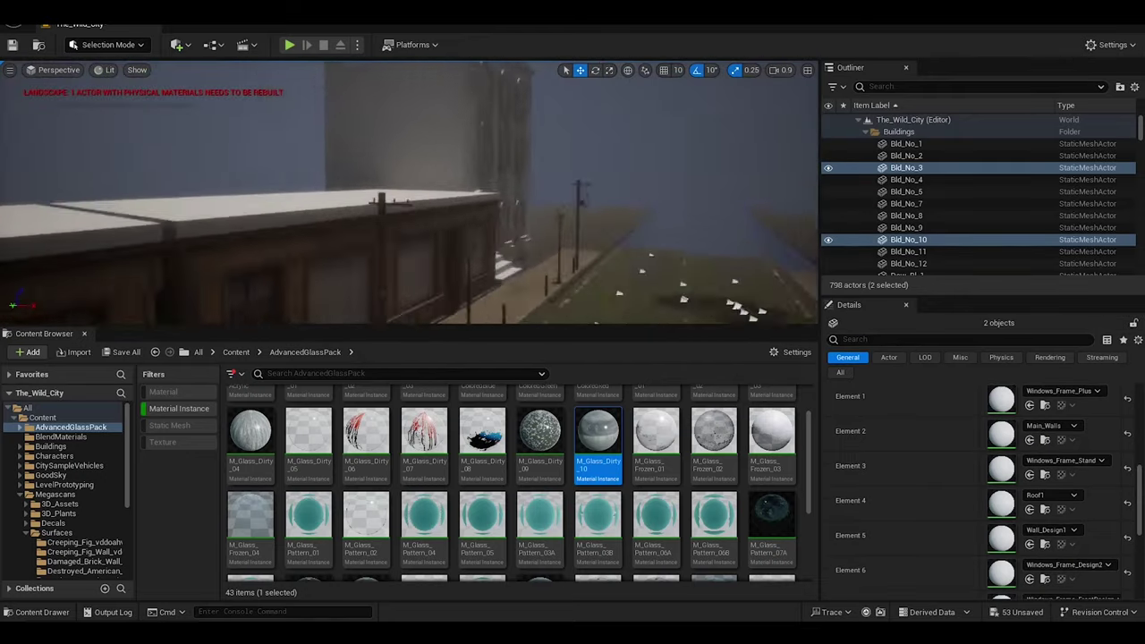
pyautogui.keyDown('ctrl'); pyautogui.click(909, 263); pyautogui.keyUp('ctrl')
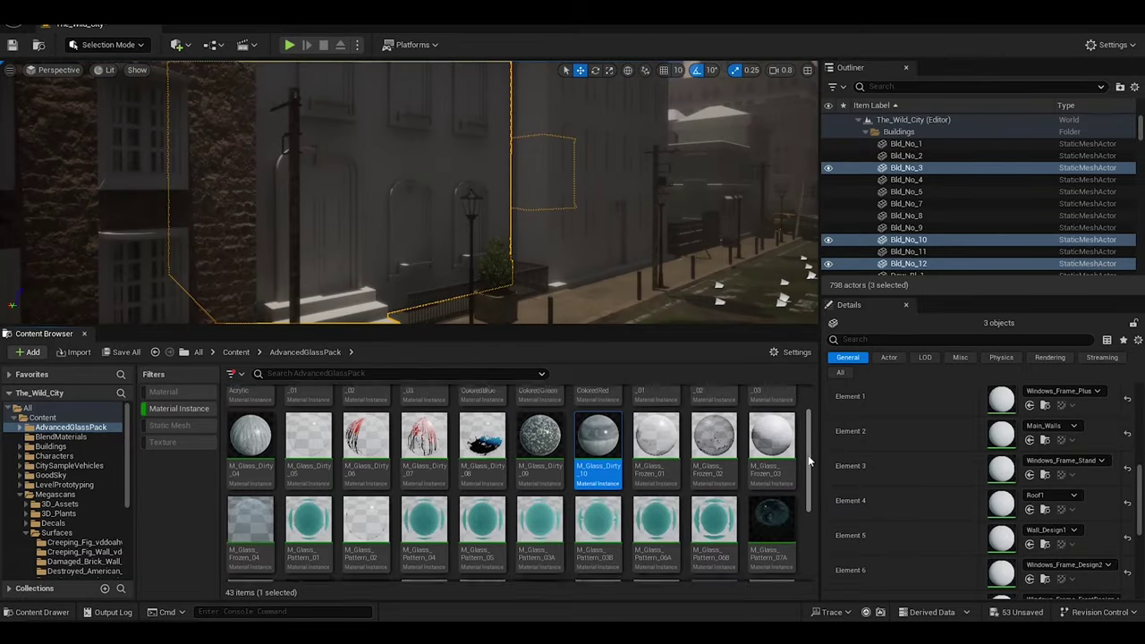
pyautogui.scroll(1, 624, 385)
pyautogui.scroll(-3, 1029, 483)
pyautogui.scroll(-2, 1119, 528)
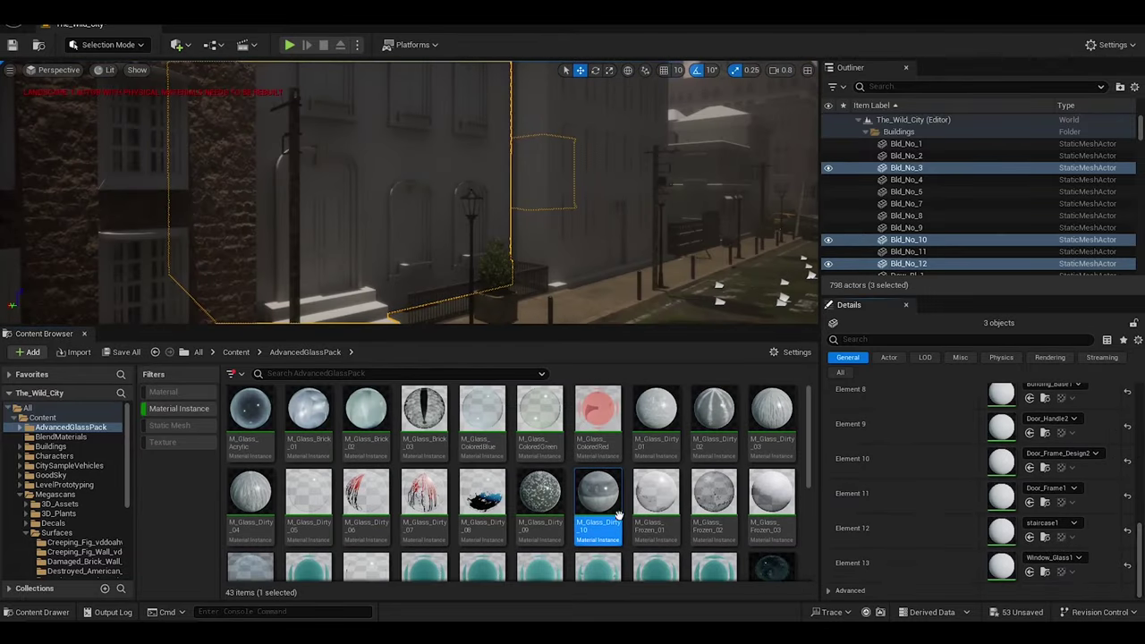
pyautogui.moveTo(773, 412); pyautogui.dragTo(1002, 566)
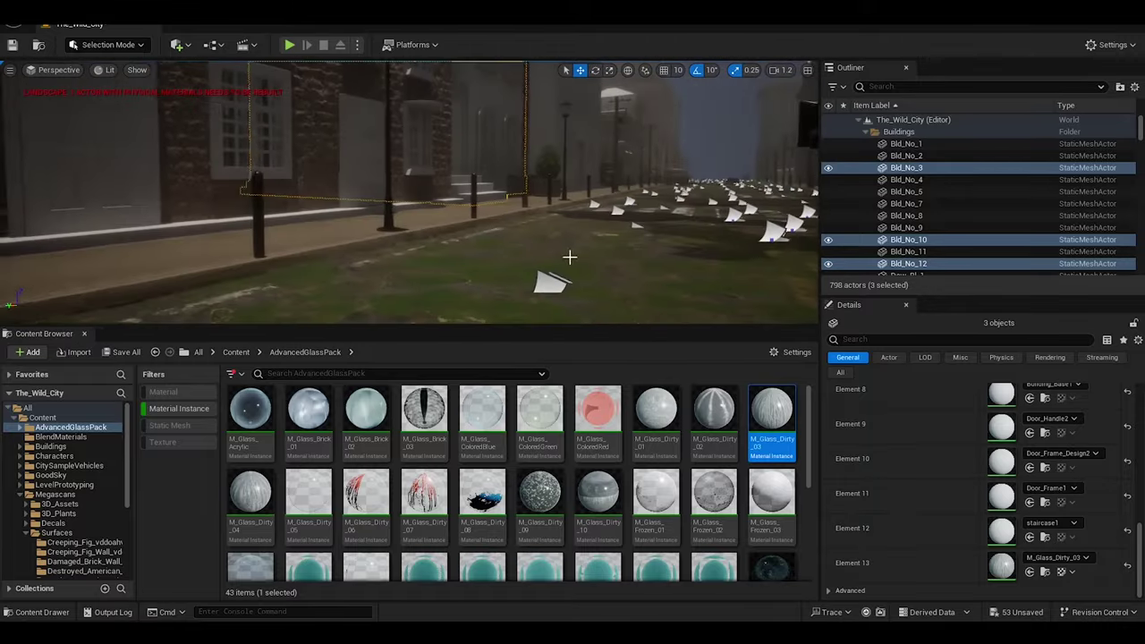
# Go to the Megascans Surfaces folder and pick MI_Wooden_Panel
pyautogui.click(54, 494)
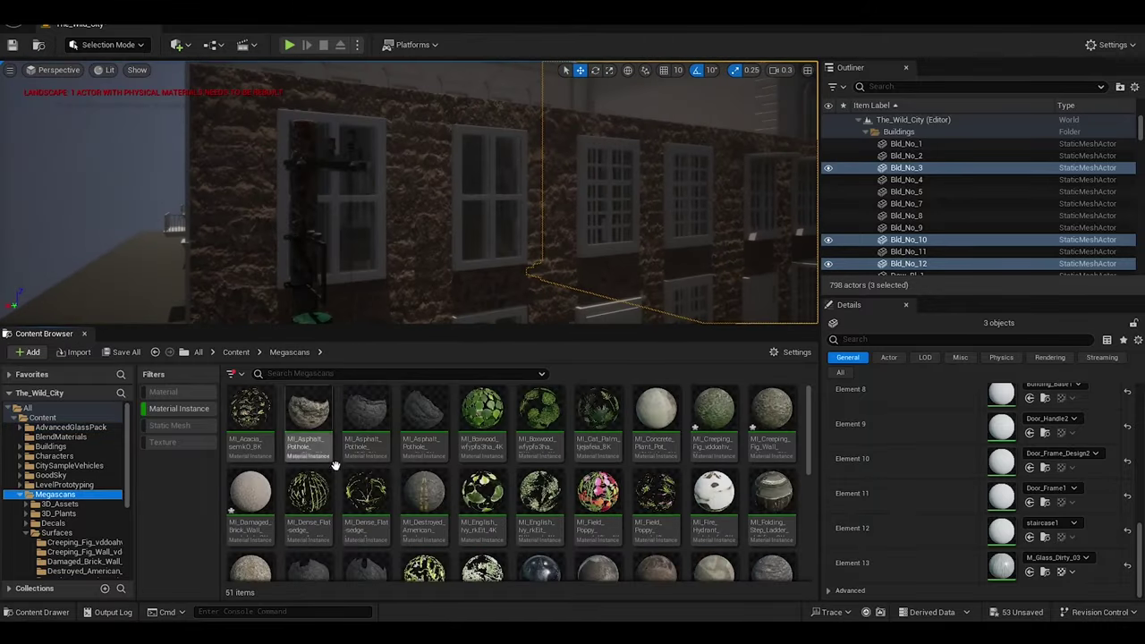
pyautogui.click(56, 534)
pyautogui.click(318, 506)
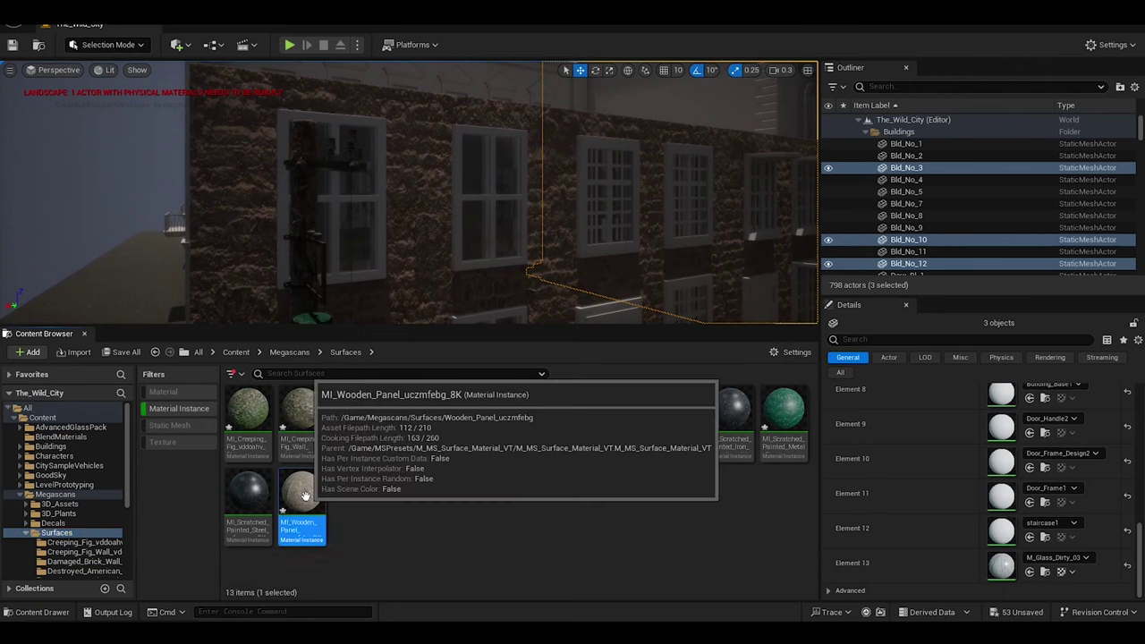
# Select buildings Bld_No_1, 4, 8, 9 and 11 in the viewport
pyautogui.click(532, 204)
pyautogui.moveTo(531, 204); pyautogui.dragTo(615, 302, button='right')
pyautogui.keyDown('ctrl'); pyautogui.click(478, 230); pyautogui.keyUp('ctrl')
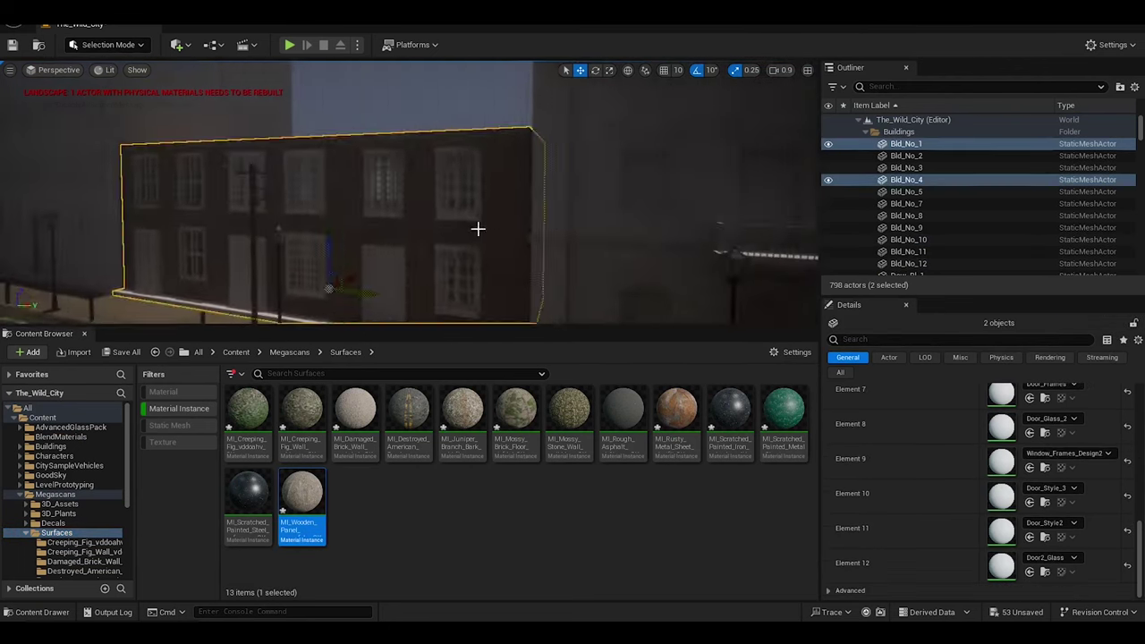
pyautogui.moveTo(477, 230)
pyautogui.mouseDown(button='right')
pyautogui.moveTo(718, 314)
pyautogui.moveTo(376, 215)
pyautogui.moveTo(179, 234)
pyautogui.mouseUp(button='right')
pyautogui.keyDown('ctrl'); pyautogui.click(486, 238); pyautogui.keyUp('ctrl')
pyautogui.keyDown('ctrl'); pyautogui.click(376, 215); pyautogui.keyUp('ctrl')
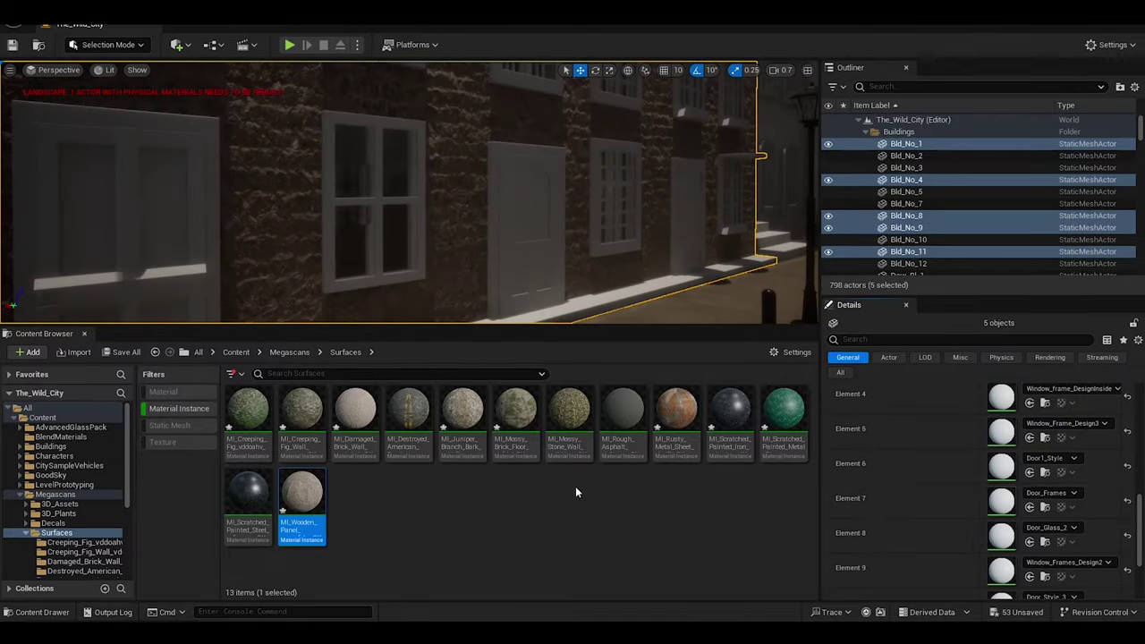
# Apply MI_Wooden_Panel to the door frames slot and set its tiling to 3.0
pyautogui.moveTo(302, 501); pyautogui.dragTo(475, 233)
pyautogui.doubleClick(302, 501)
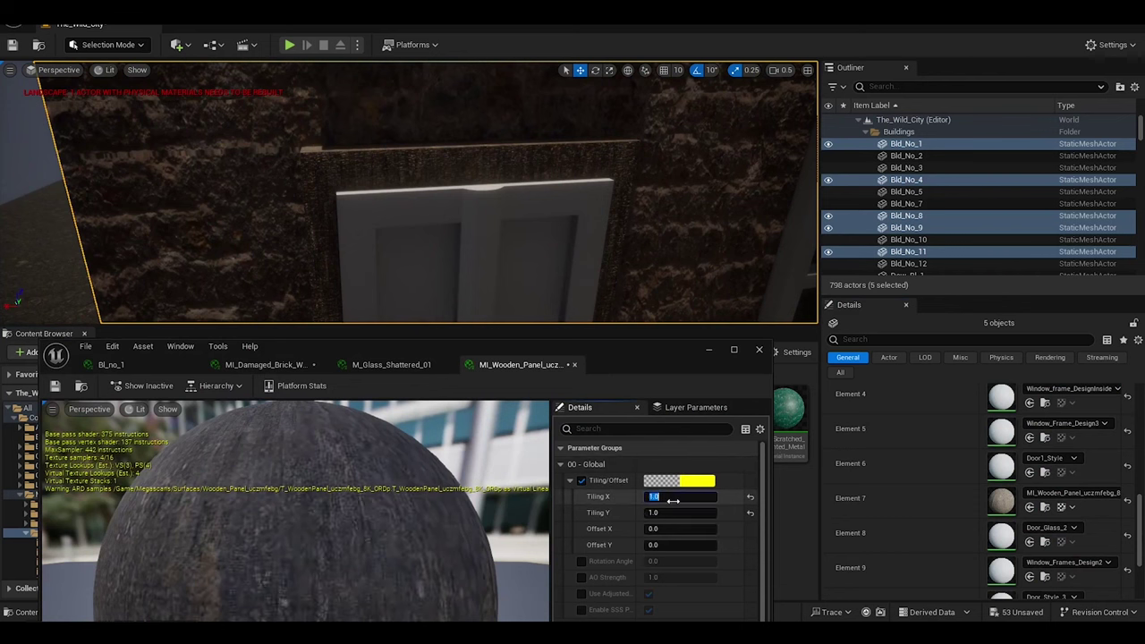
pyautogui.write('2')
pyautogui.press('Tab')
pyautogui.write('2')
pyautogui.press('Tab')
pyautogui.press('Tab')
pyautogui.write('3')
pyautogui.press('Tab')
pyautogui.moveTo(662, 344); pyautogui.dragTo(664, 349)
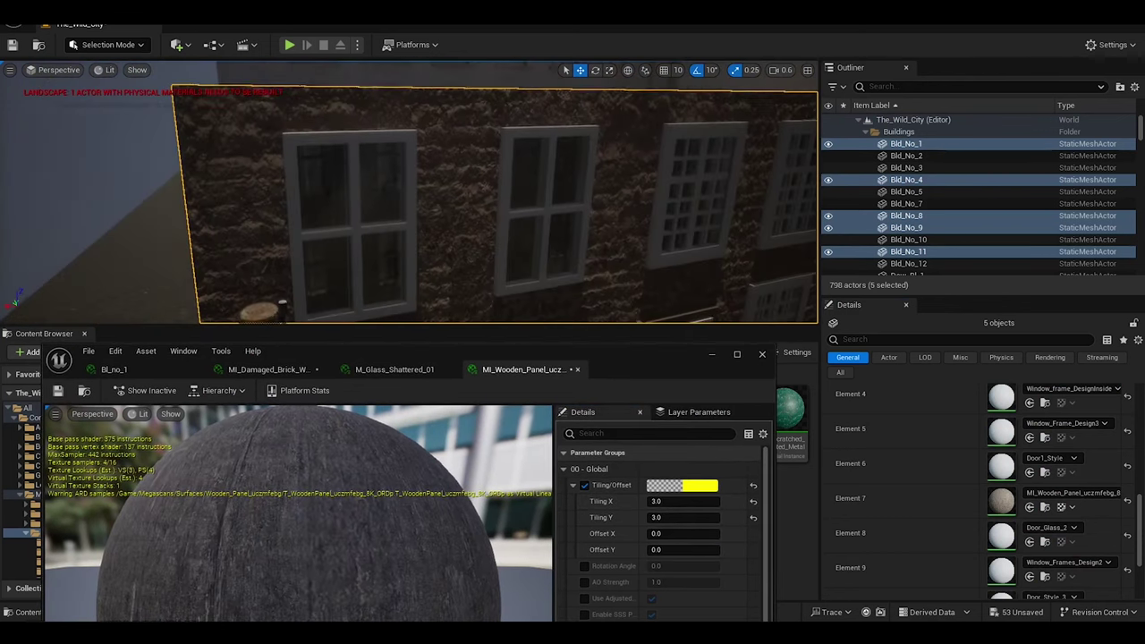
pyautogui.click(550, 342)
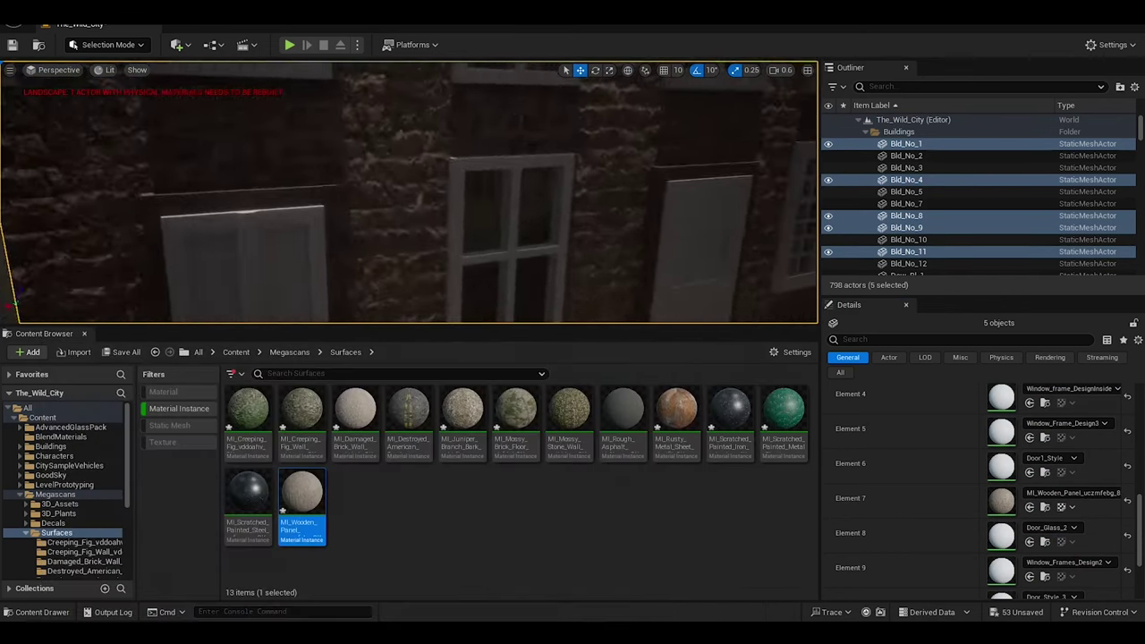
# Apply MI_Wooden_Panel to the remaining frame elements among Elements 3, 4, 7 and 9
pyautogui.scroll(5, 555, 276)
pyautogui.scroll(4, 1044, 524)
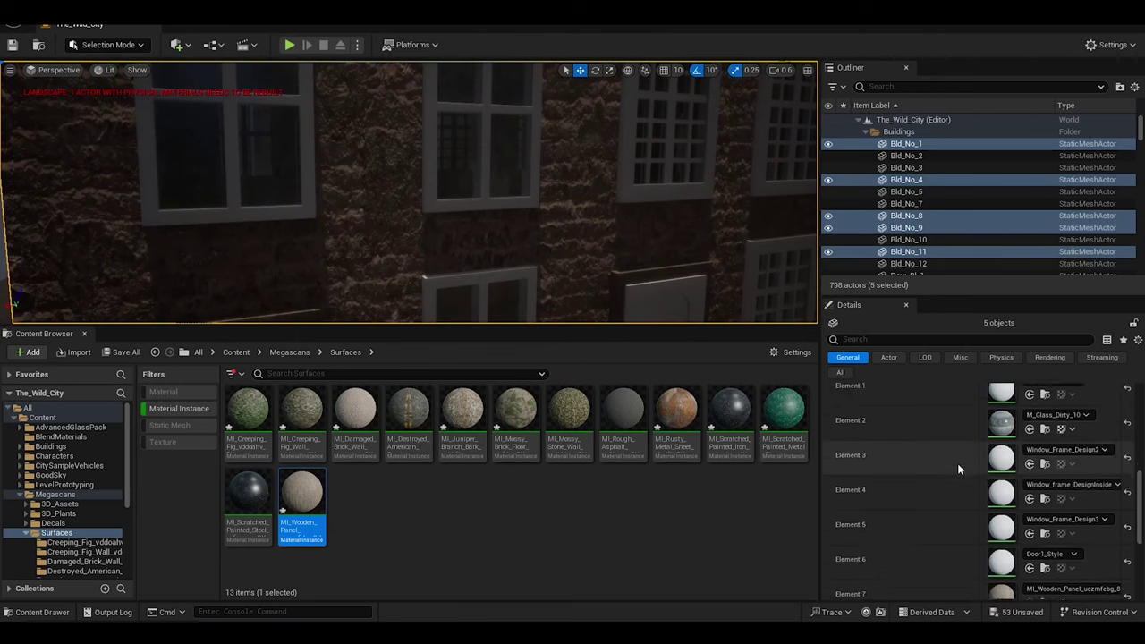
pyautogui.moveTo(1001, 464); pyautogui.dragTo(993, 519)
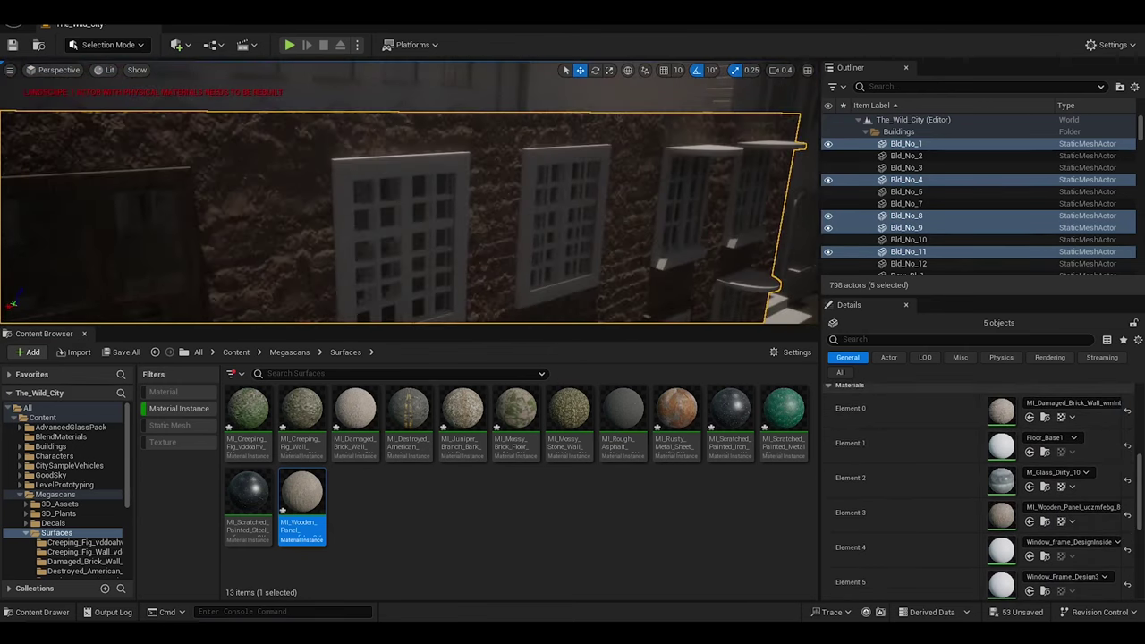
pyautogui.scroll(-4, 1141, 488)
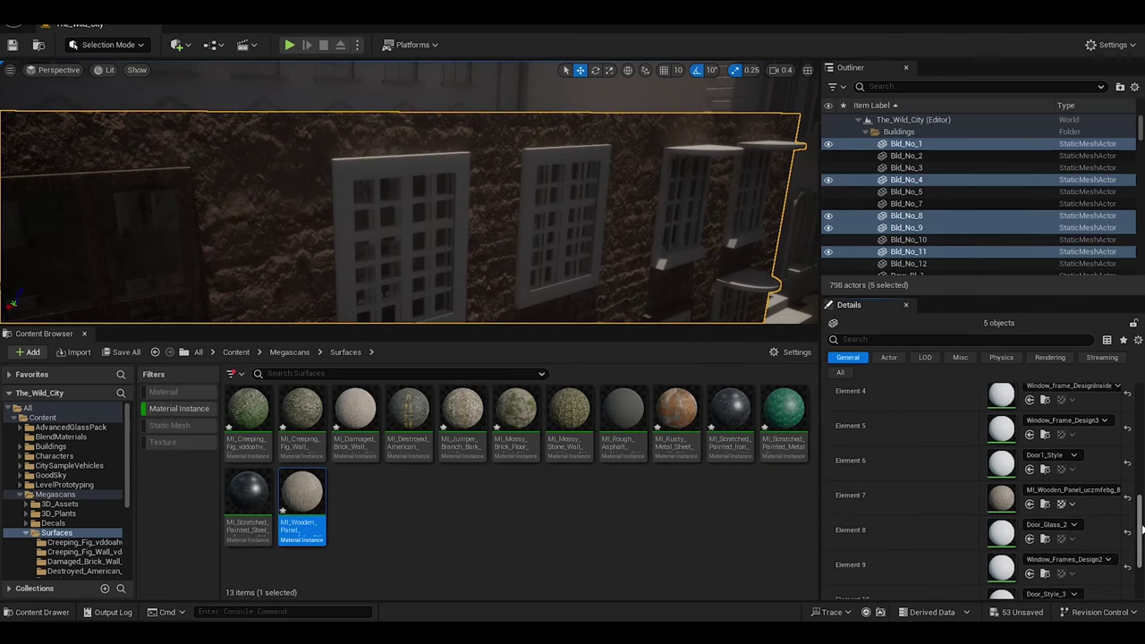
pyautogui.moveTo(327, 502); pyautogui.dragTo(1002, 534)
pyautogui.scroll(-2, 1139, 526)
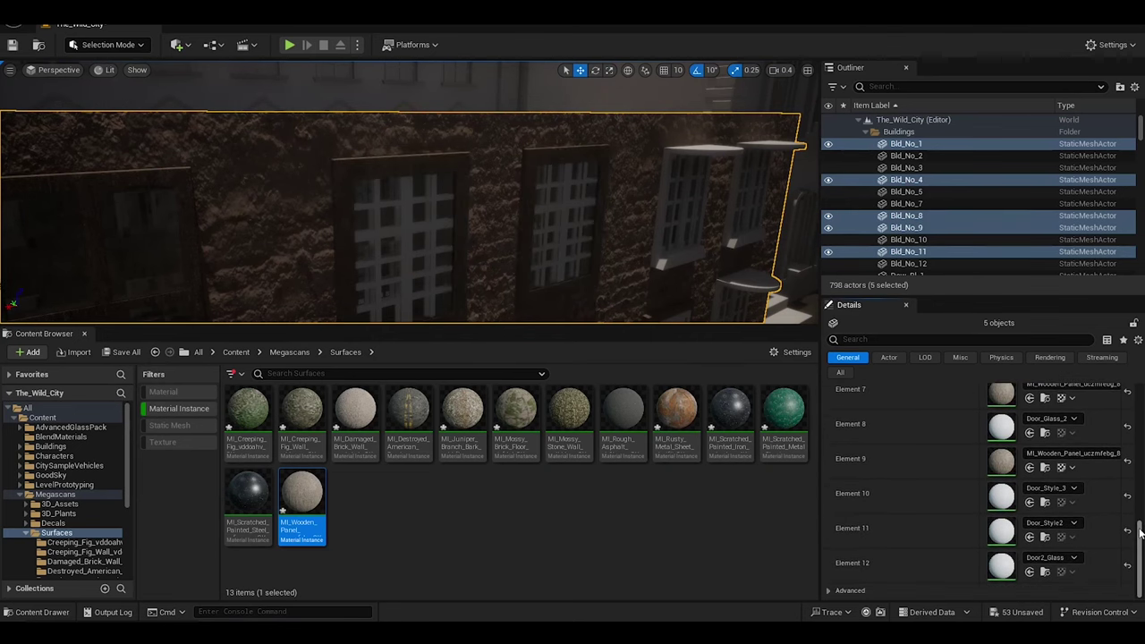
pyautogui.scroll(4, 1139, 527)
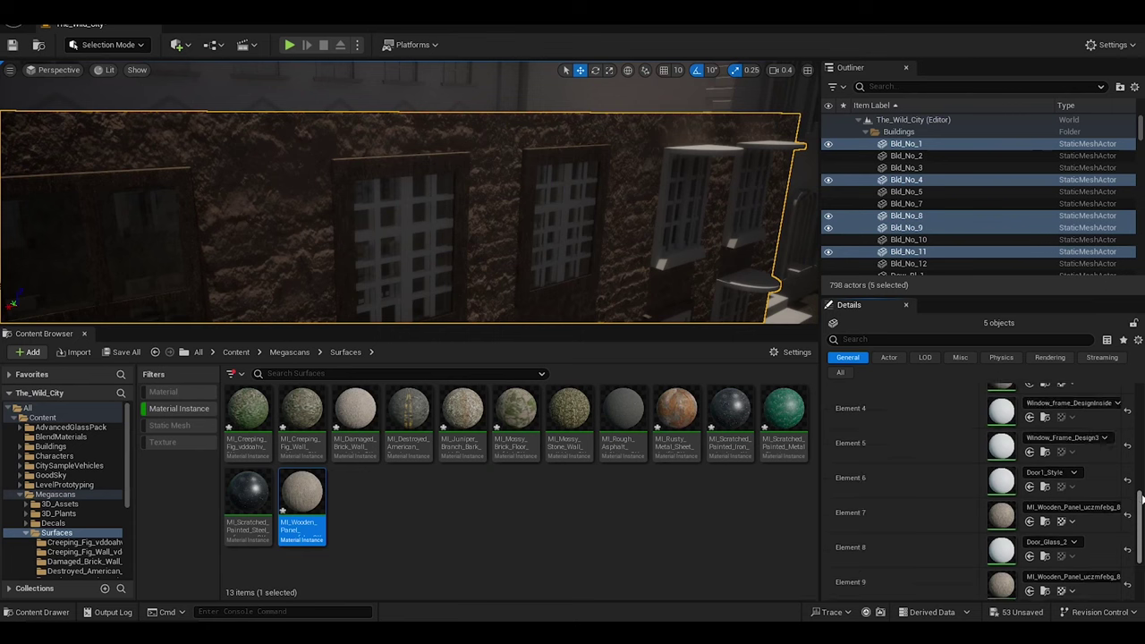
pyautogui.moveTo(302, 506); pyautogui.dragTo(962, 430)
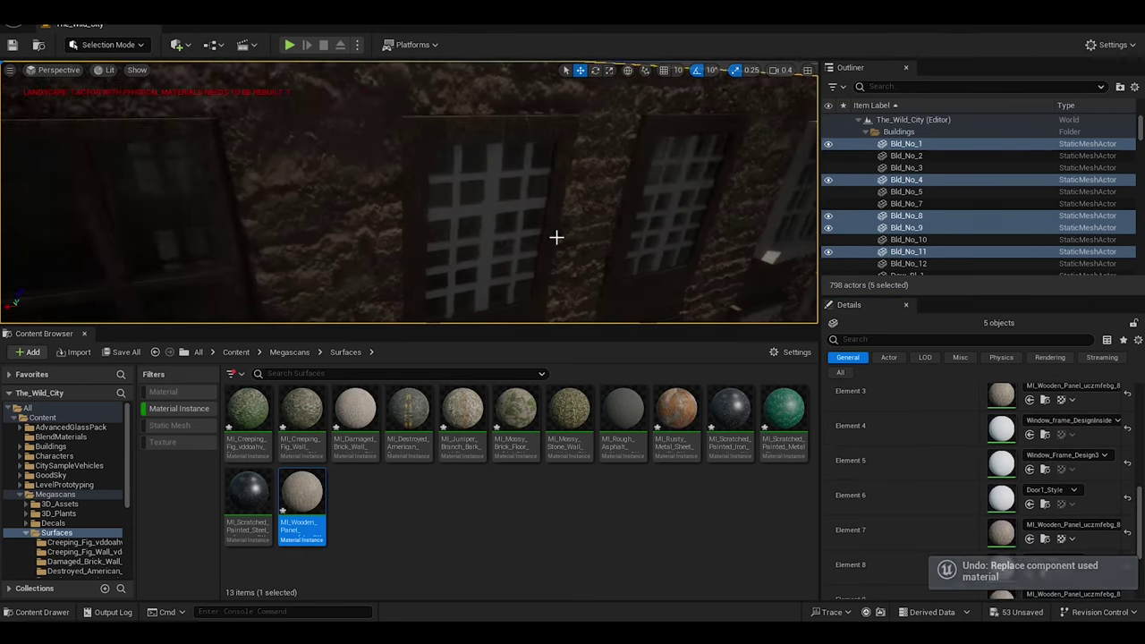
pyautogui.moveTo(557, 235); pyautogui.dragTo(448, 206, button='right')
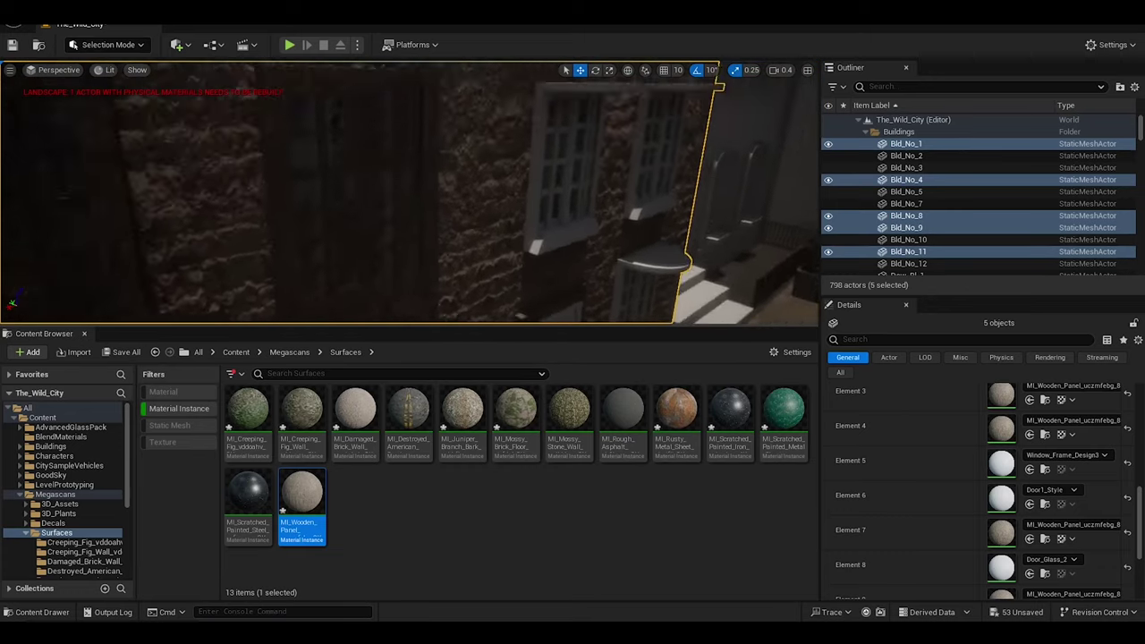
# Assign M_Glass_Pattern_07A to Element 8 and M_Glass_Pattern_06B to Element 12, replacing Door2_Glass
pyautogui.moveTo(448, 206); pyautogui.dragTo(403, 197, button='right')
pyautogui.click(58, 428)
pyautogui.scroll(-1, 811, 489)
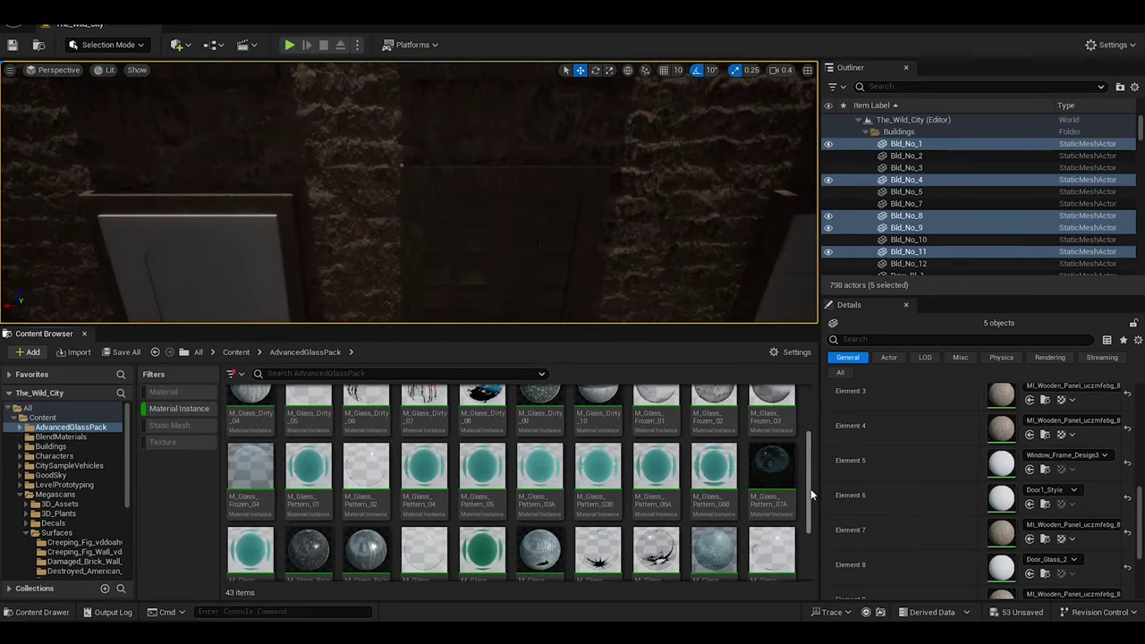
pyautogui.scroll(-1, 811, 488)
pyautogui.moveTo(286, 233); pyautogui.dragTo(254, 243, button='right')
pyautogui.scroll(-1, 519, 483)
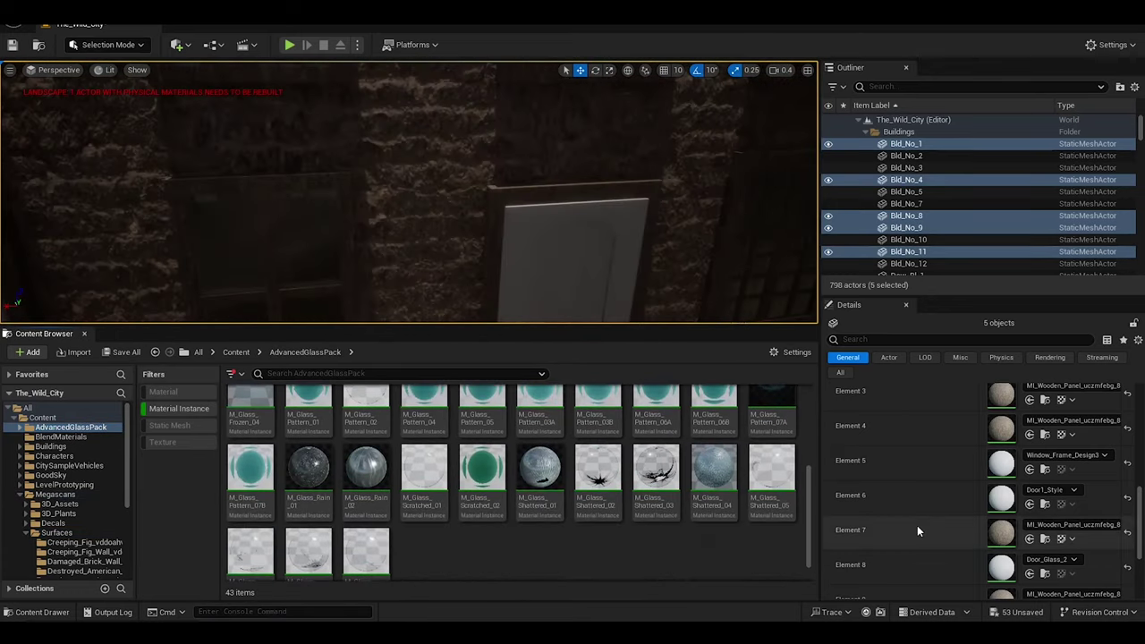
pyautogui.moveTo(772, 416); pyautogui.dragTo(1001, 568)
pyautogui.moveTo(402, 197); pyautogui.dragTo(385, 201, button='right')
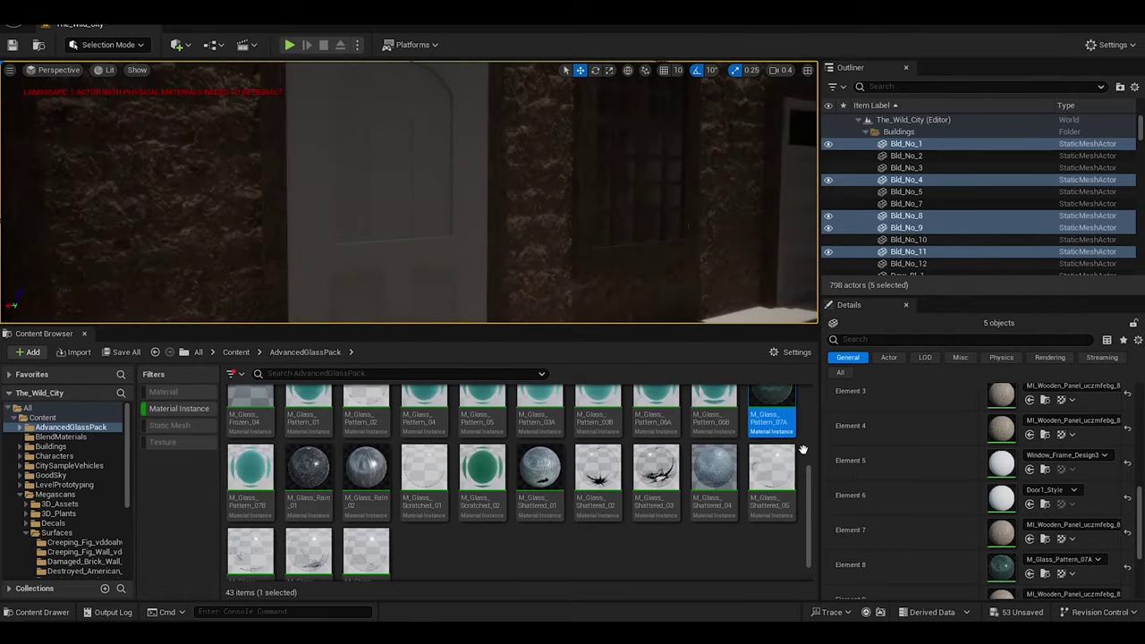
pyautogui.moveTo(1134, 493); pyautogui.dragTo(1134, 513)
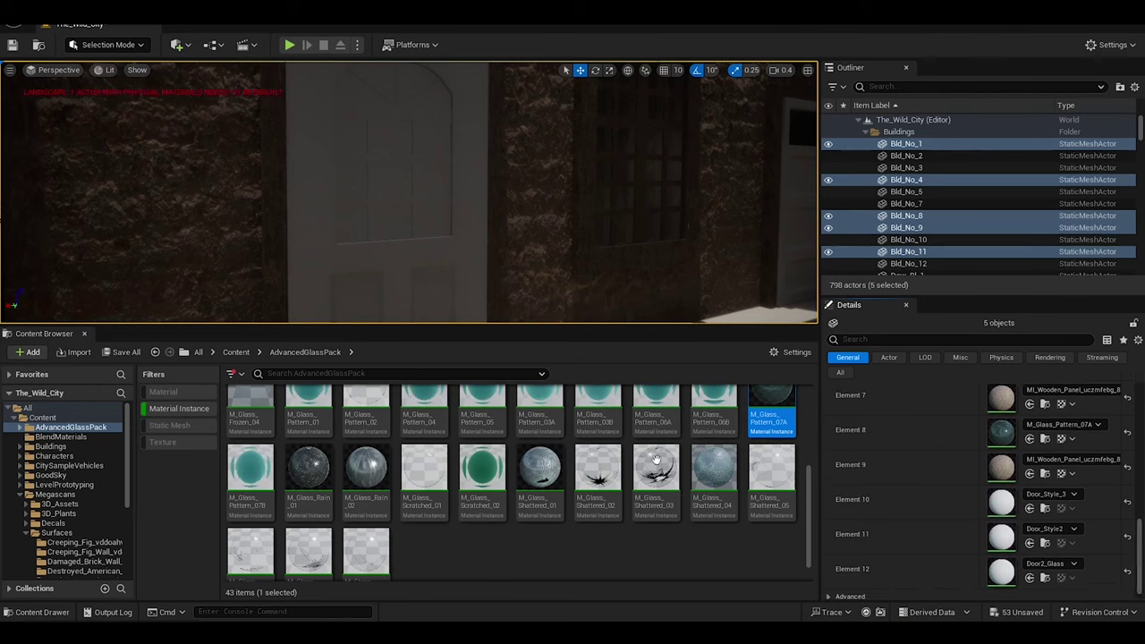
pyautogui.moveTo(713, 412); pyautogui.dragTo(1047, 571)
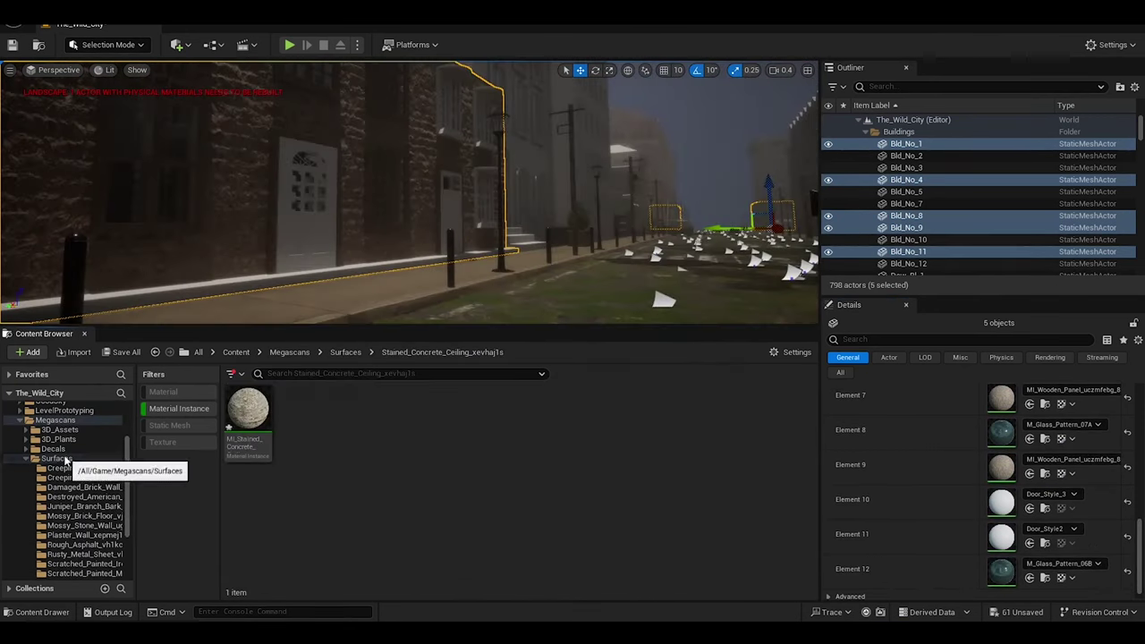
# Preview the damaged brick, juniper bark and stained concrete materials in Megascans Surfaces
pyautogui.click(65, 460)
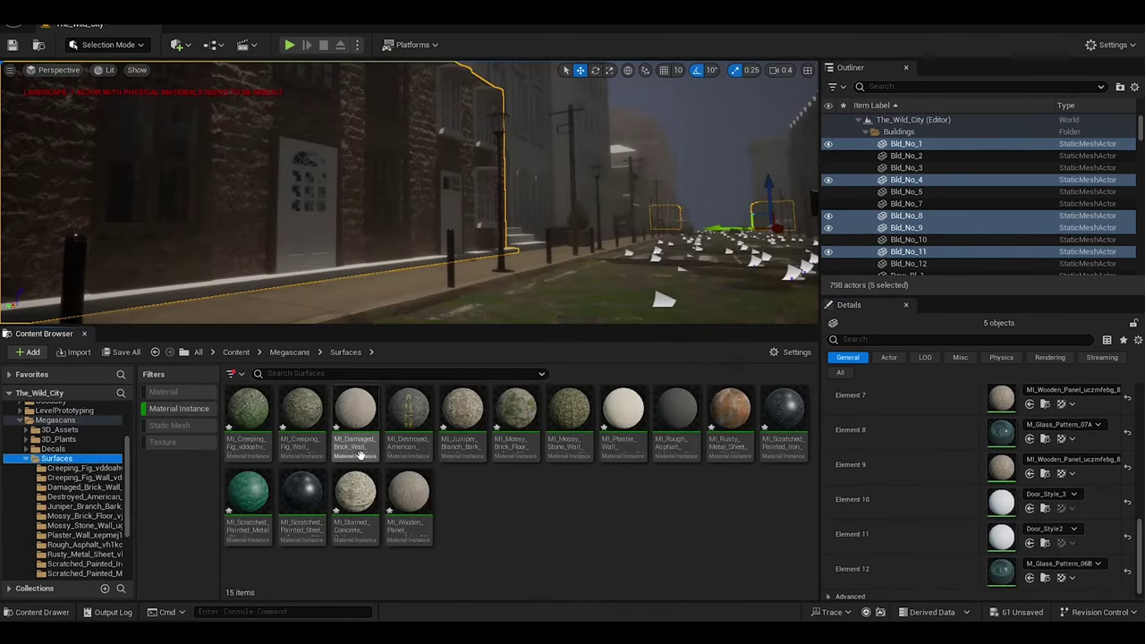
pyautogui.doubleClick(356, 409)
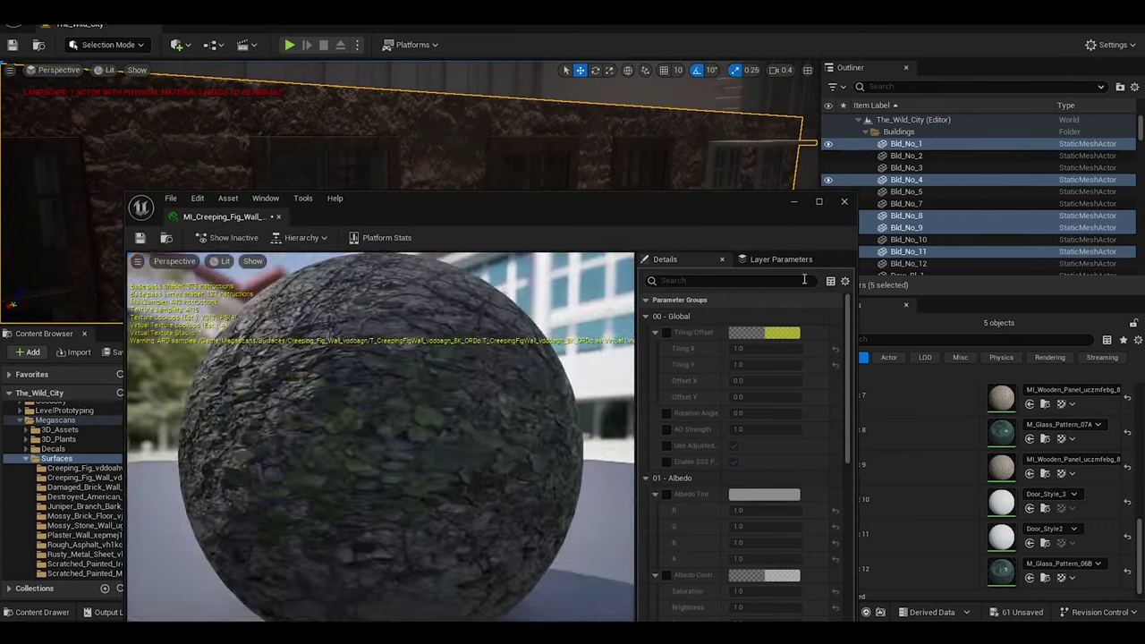
pyautogui.click(843, 201)
pyautogui.doubleClick(462, 409)
pyautogui.click(844, 201)
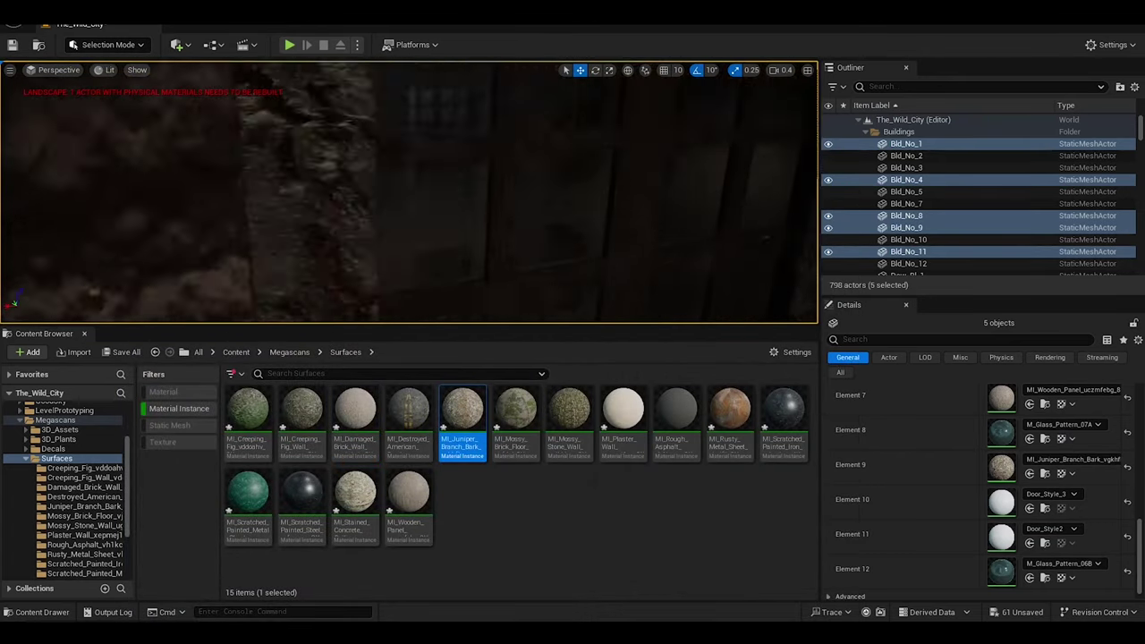
pyautogui.doubleClick(462, 410)
pyautogui.click(844, 202)
pyautogui.doubleClick(734, 410)
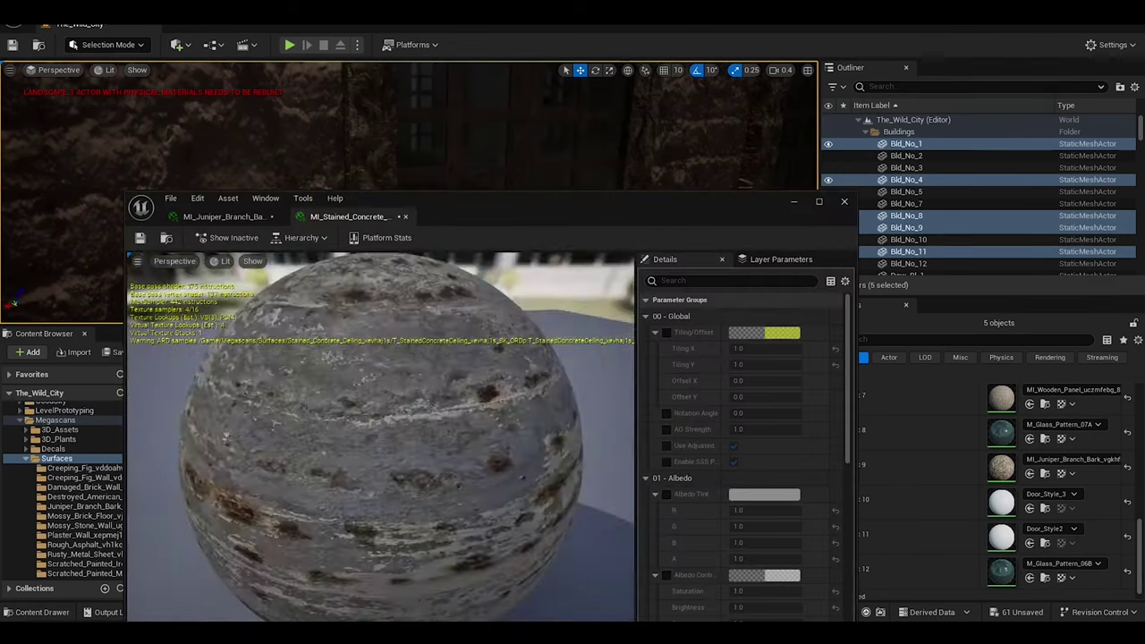
pyautogui.click(231, 218)
pyautogui.click(278, 217)
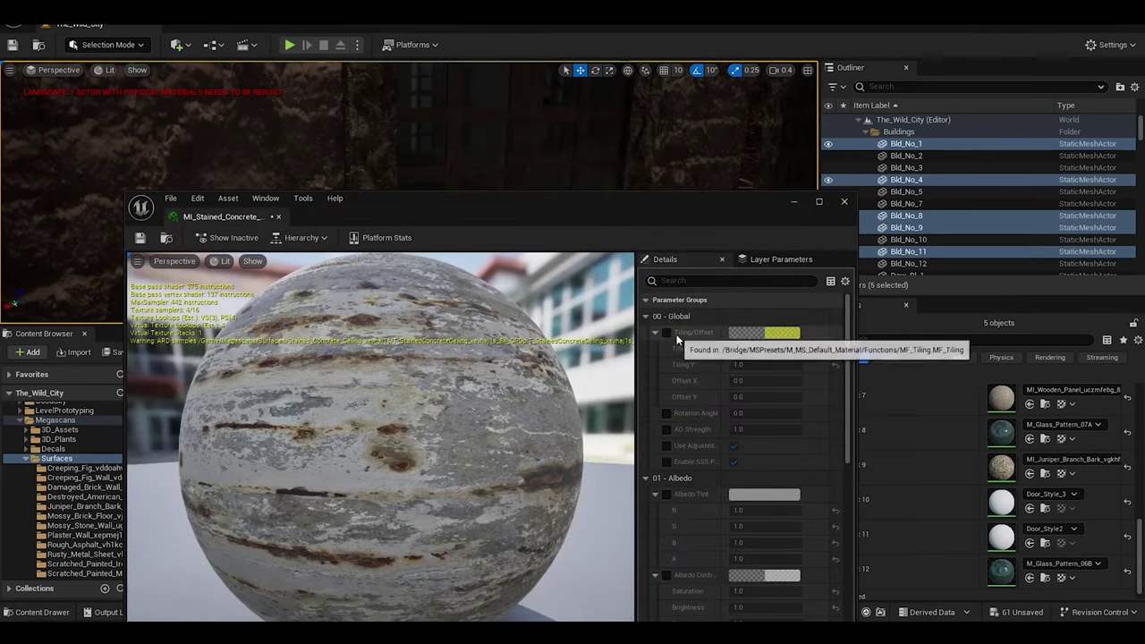
pyautogui.click(844, 202)
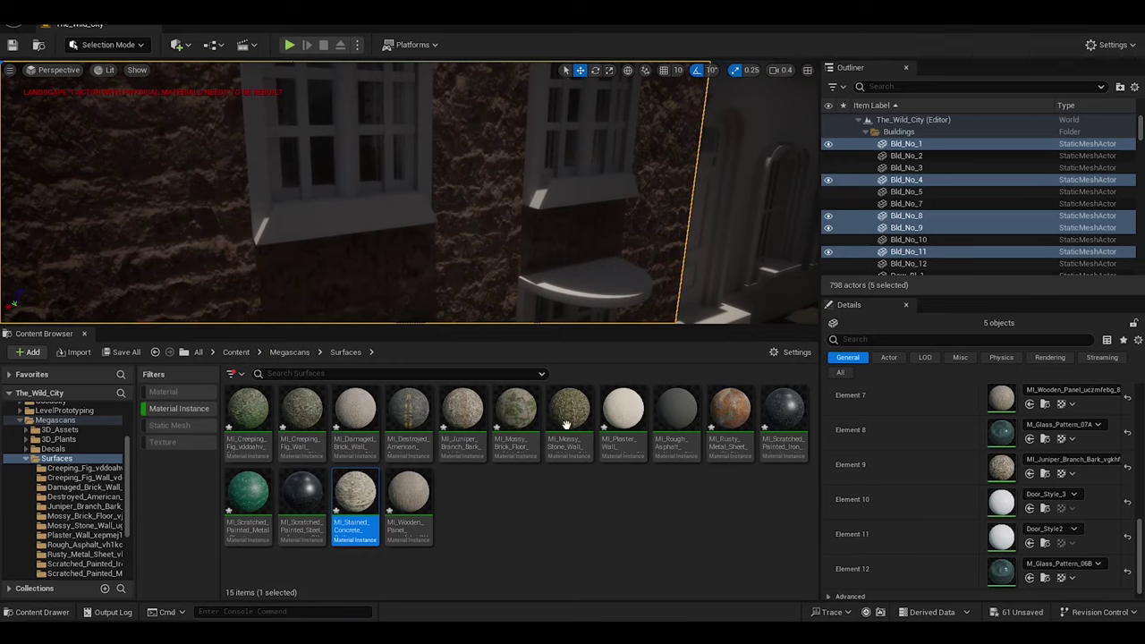
# Apply MI_Stained_Concrete_Ceiling to Elements 9 and 4
pyautogui.moveTo(356, 492); pyautogui.dragTo(1003, 466)
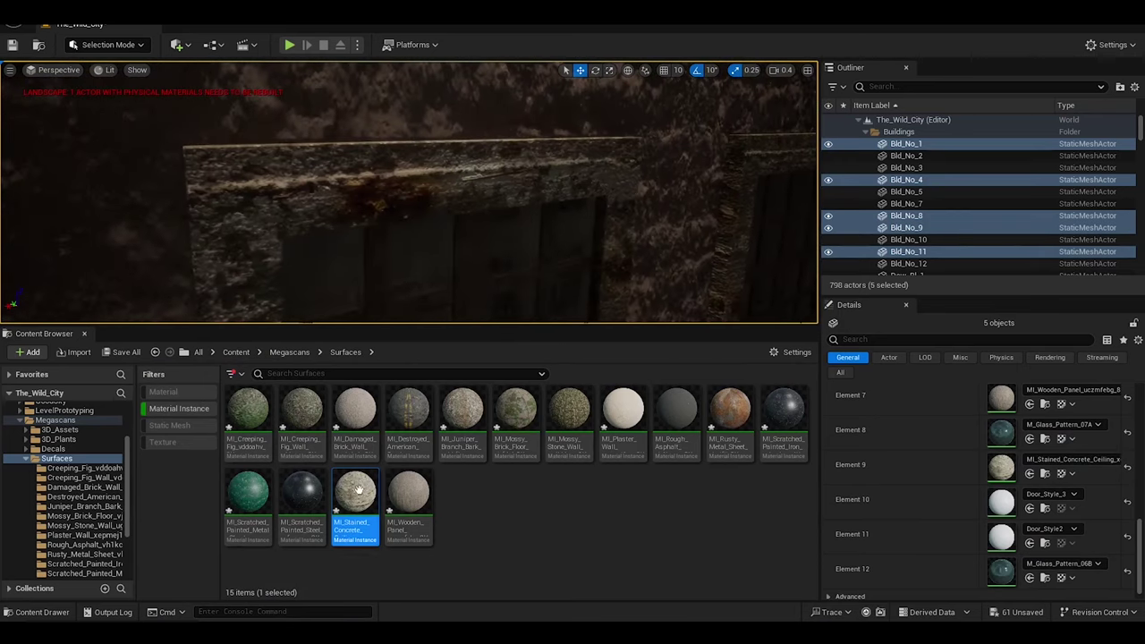
pyautogui.doubleClick(358, 490)
pyautogui.moveTo(452, 186); pyautogui.dragTo(452, 326)
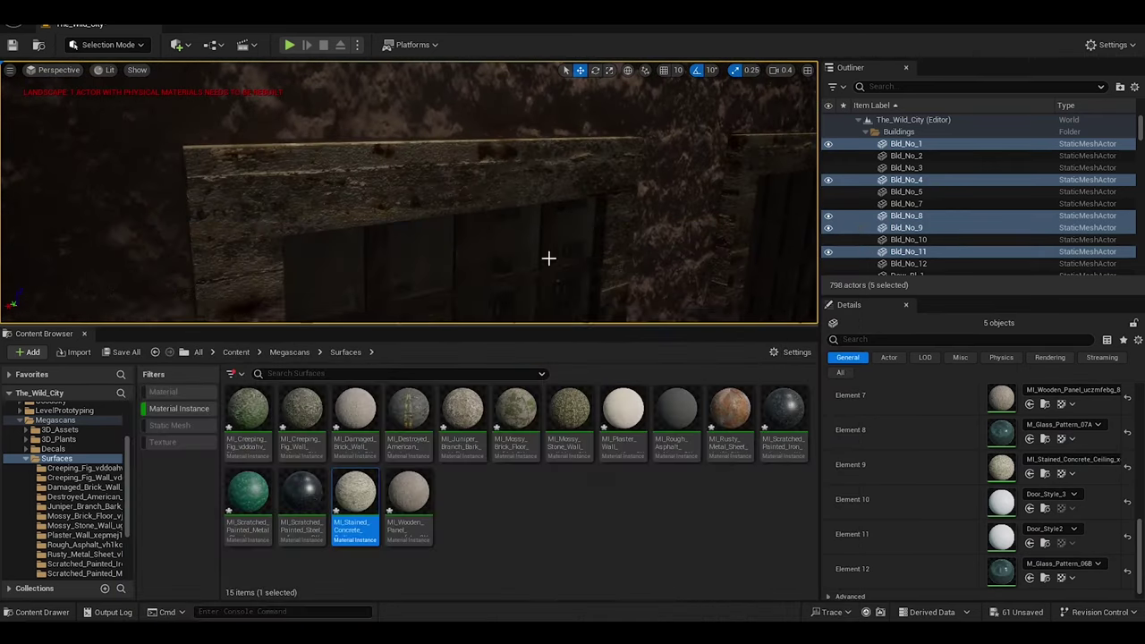
pyautogui.moveTo(991, 490); pyautogui.dragTo(993, 488)
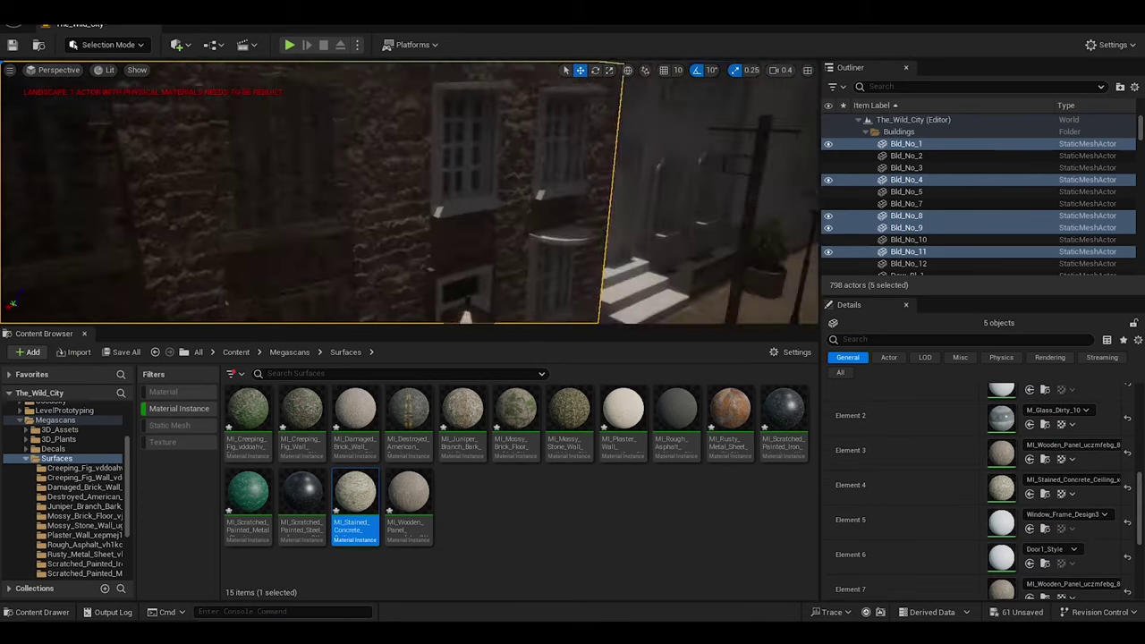
# Apply MI_Plaster_Wall to Element 5 and check its Tiling X setting
pyautogui.moveTo(624, 411); pyautogui.dragTo(1003, 522)
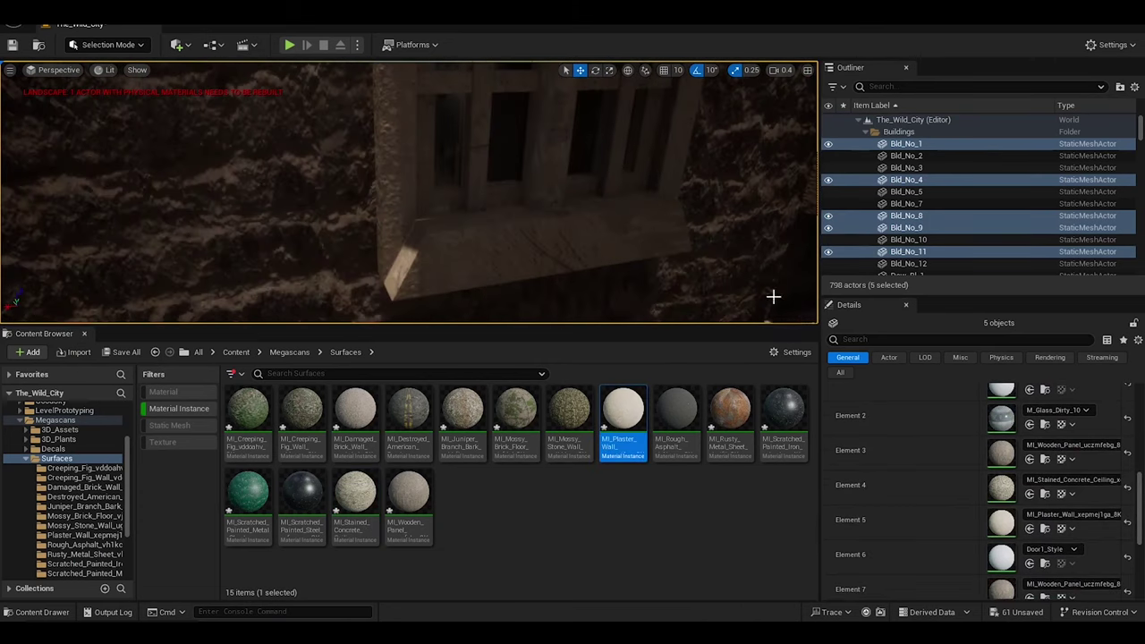
pyautogui.doubleClick(624, 412)
pyautogui.click(770, 303)
pyautogui.click(780, 156)
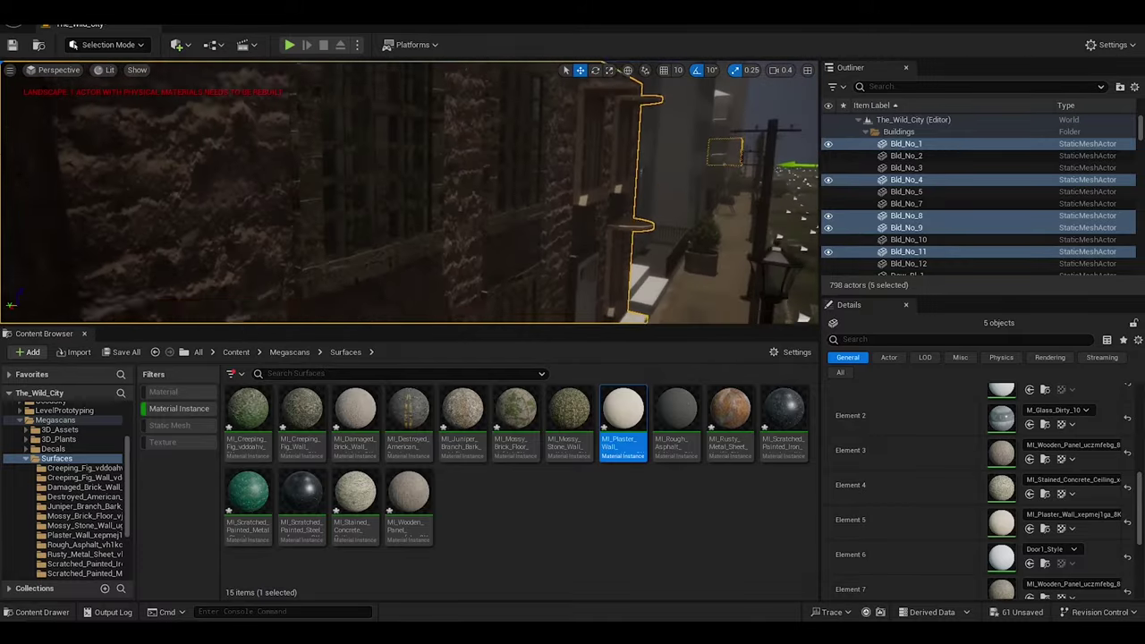
pyautogui.moveTo(635, 262); pyautogui.dragTo(634, 263)
pyautogui.scroll(3, 961, 455)
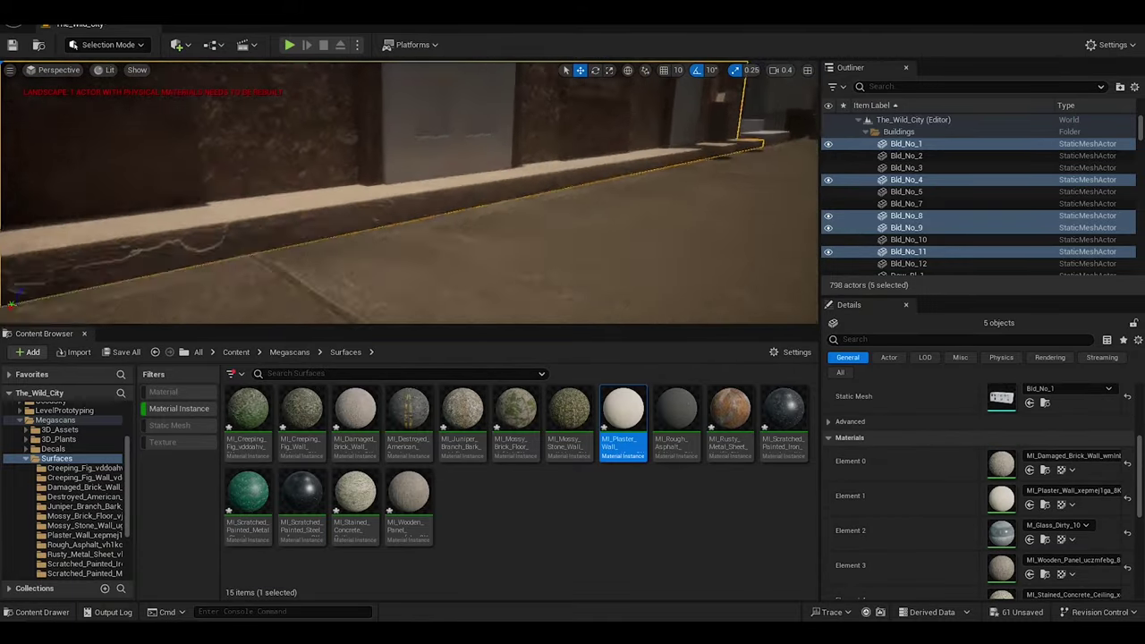
pyautogui.moveTo(448, 197); pyautogui.dragTo(501, 197)
pyautogui.moveTo(580, 287); pyautogui.dragTo(579, 288)
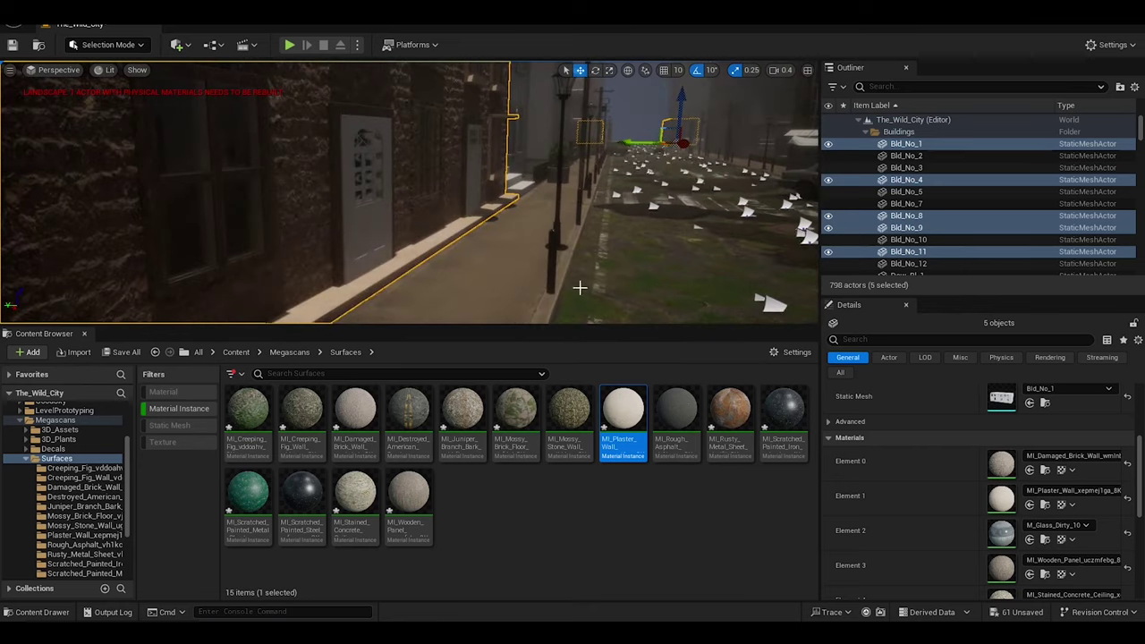
pyautogui.moveTo(480, 232); pyautogui.dragTo(480, 231)
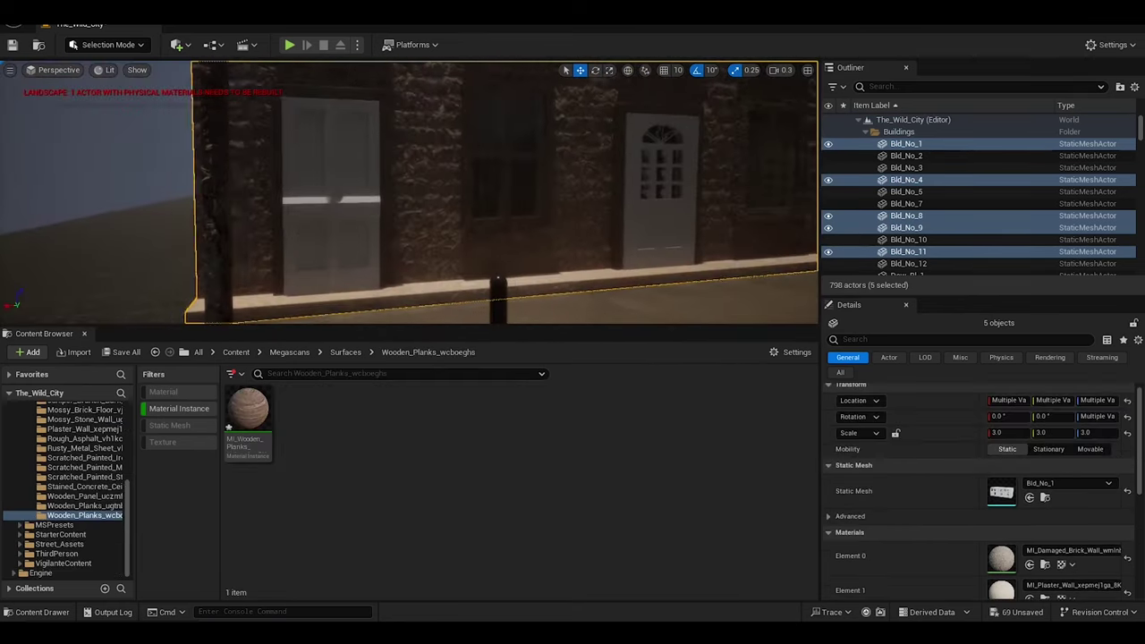
# Reselect buildings Bld_No_1, 11, 8 and 9 in the viewport
pyautogui.moveTo(361, 193); pyautogui.dragTo(361, 193)
pyautogui.click(361, 193)
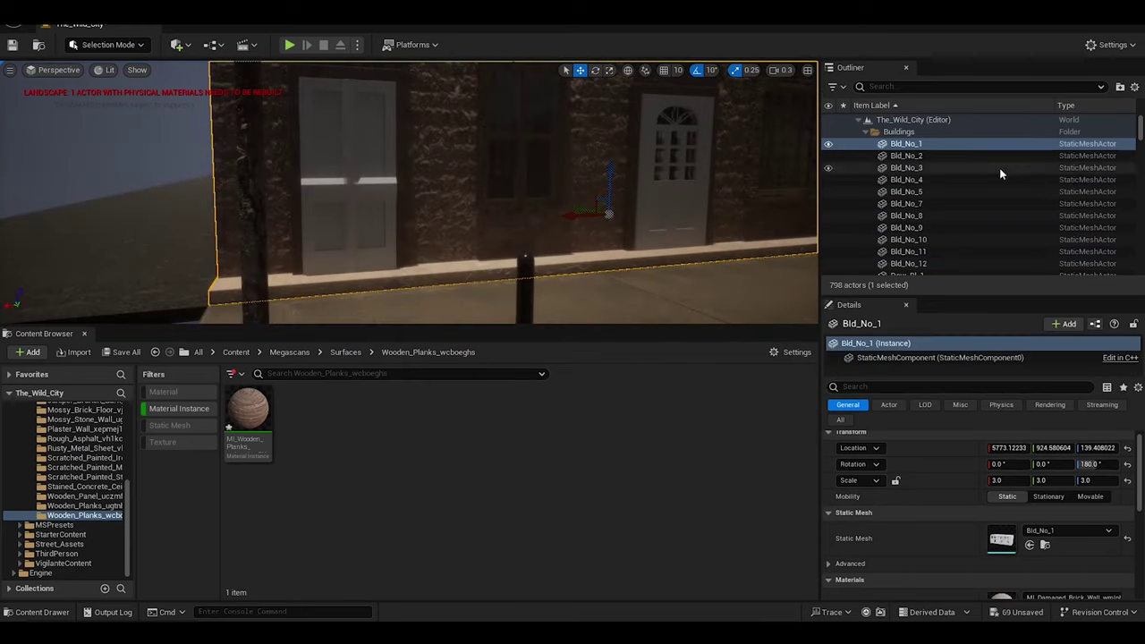
pyautogui.moveTo(409, 193); pyautogui.dragTo(409, 192, button='right')
pyautogui.scroll(2, 409, 192)
pyautogui.moveTo(558, 225); pyautogui.dragTo(557, 225, button='right')
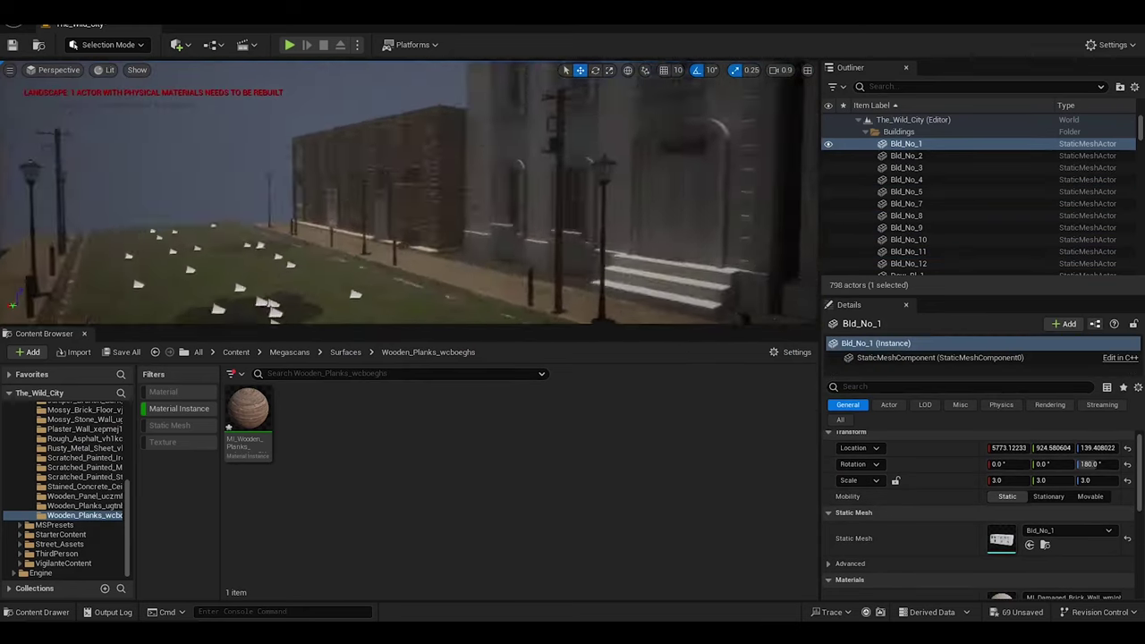
pyautogui.keyDown('ctrl'); pyautogui.click(557, 225); pyautogui.keyUp('ctrl')
pyautogui.moveTo(481, 233); pyautogui.dragTo(482, 232, button='right')
pyautogui.keyDown('ctrl'); pyautogui.click(215, 197); pyautogui.keyUp('ctrl')
pyautogui.keyDown('ctrl'); pyautogui.click(482, 232); pyautogui.keyUp('ctrl')
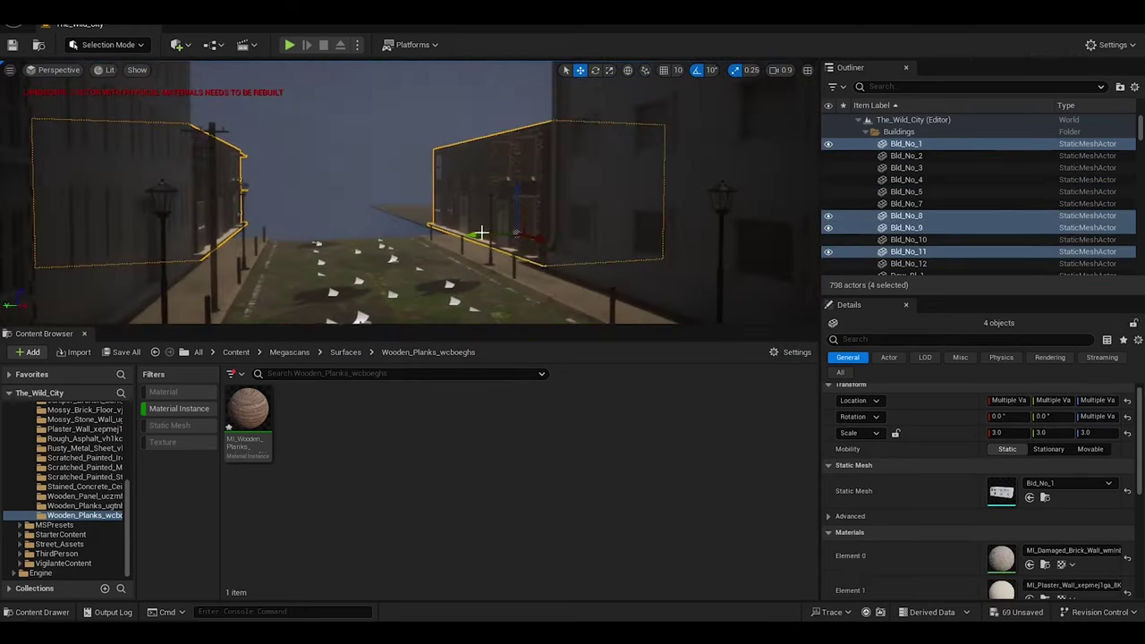
pyautogui.moveTo(409, 192); pyautogui.dragTo(409, 193, button='right')
pyautogui.scroll(-5, 979, 493)
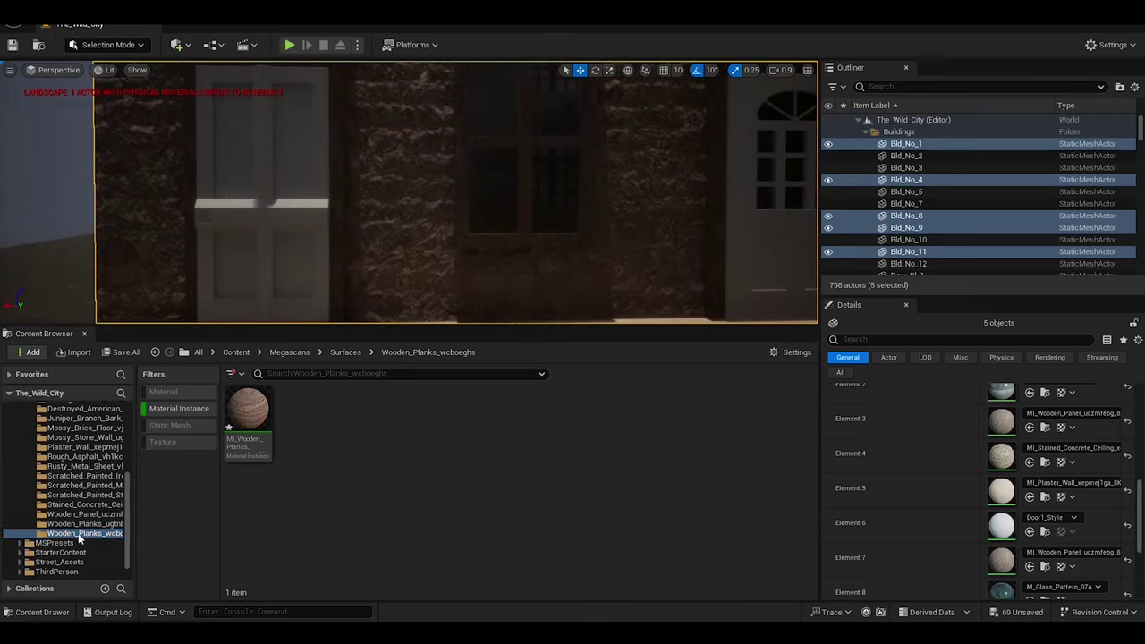
# Apply wooden planks to Element 6 in place of Door1_Style and review its settings
pyautogui.click(56, 533)
pyautogui.moveTo(462, 494); pyautogui.dragTo(1003, 526)
pyautogui.moveTo(409, 192); pyautogui.dragTo(409, 192, button='right')
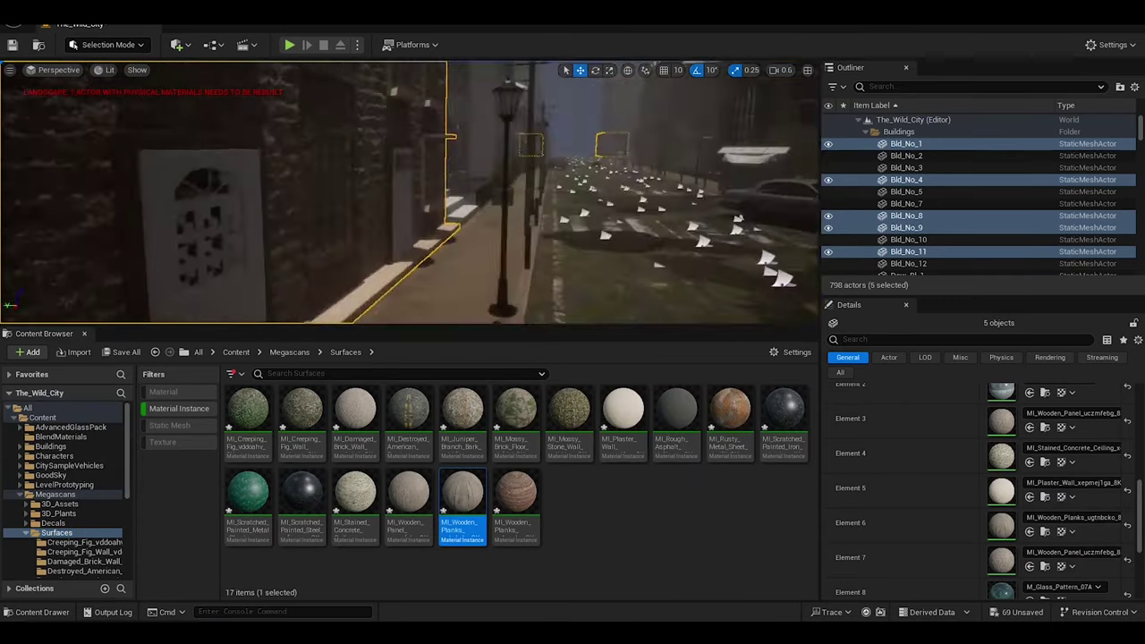
pyautogui.scroll(5, 979, 492)
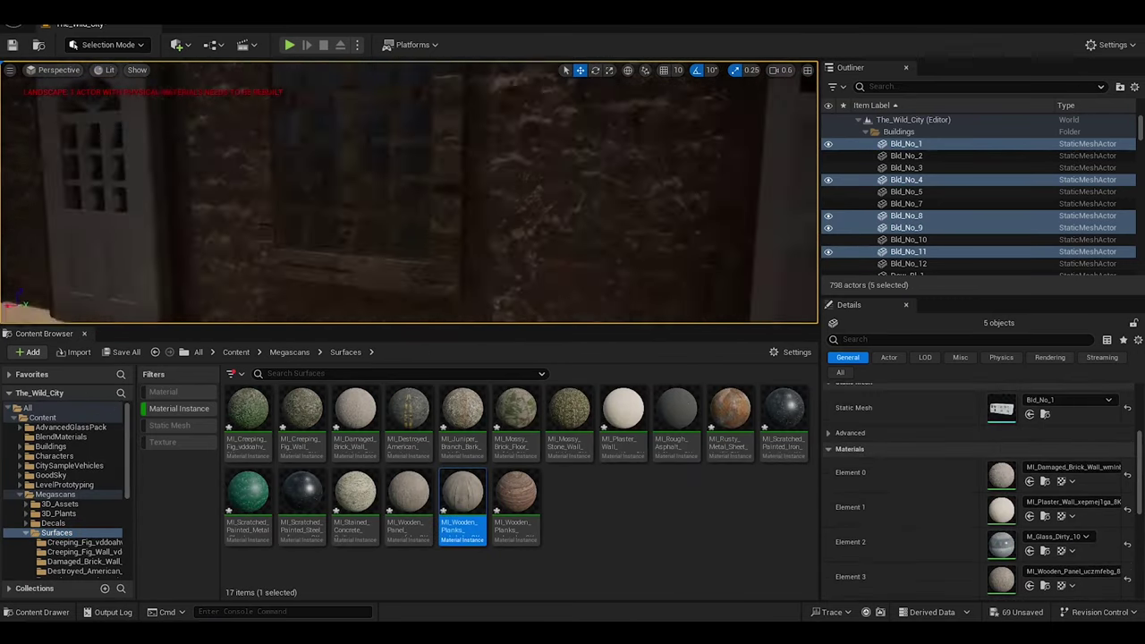
pyautogui.doubleClick(462, 494)
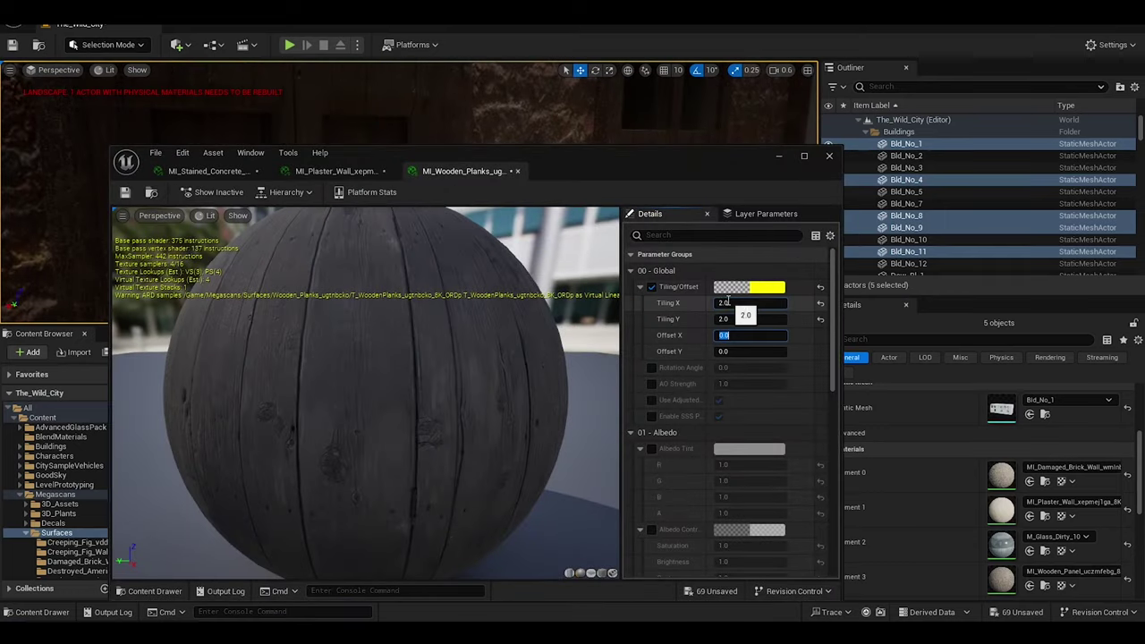
pyautogui.moveTo(573, 154); pyautogui.dragTo(593, 311)
pyautogui.click(850, 311)
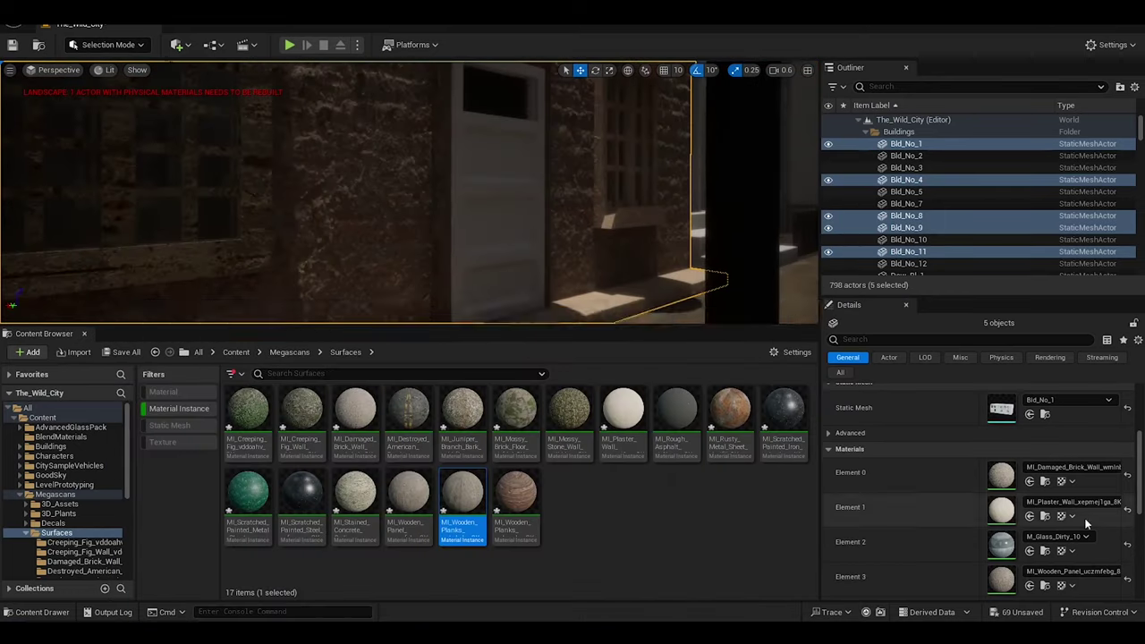
# Put MI_Wooden_Planks on Element 10 after trying the other variant, then Play In Editor
pyautogui.click(515, 496)
pyautogui.scroll(-5, 985, 492)
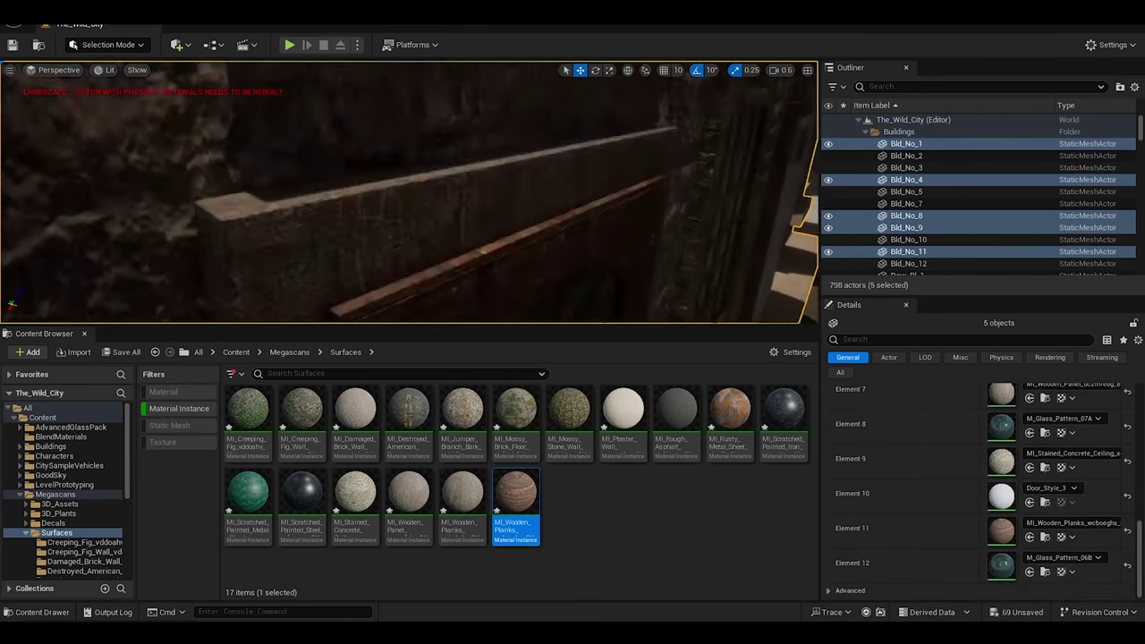
pyautogui.moveTo(516, 496); pyautogui.dragTo(1002, 494)
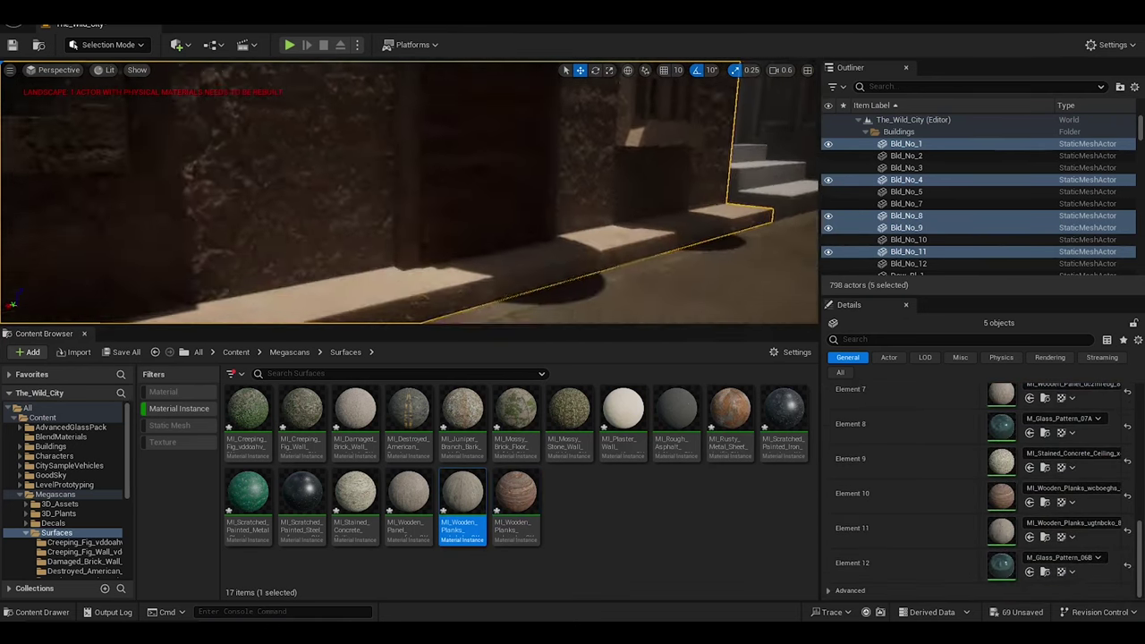
pyautogui.moveTo(461, 497); pyautogui.dragTo(1003, 495)
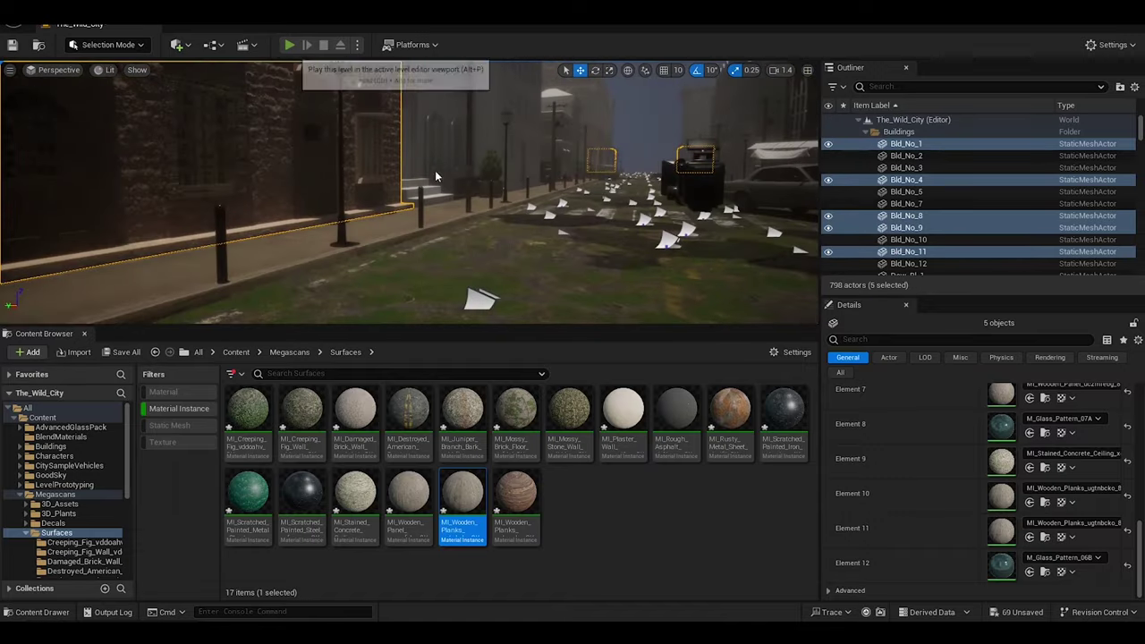
pyautogui.hotkey('alt', 'p')
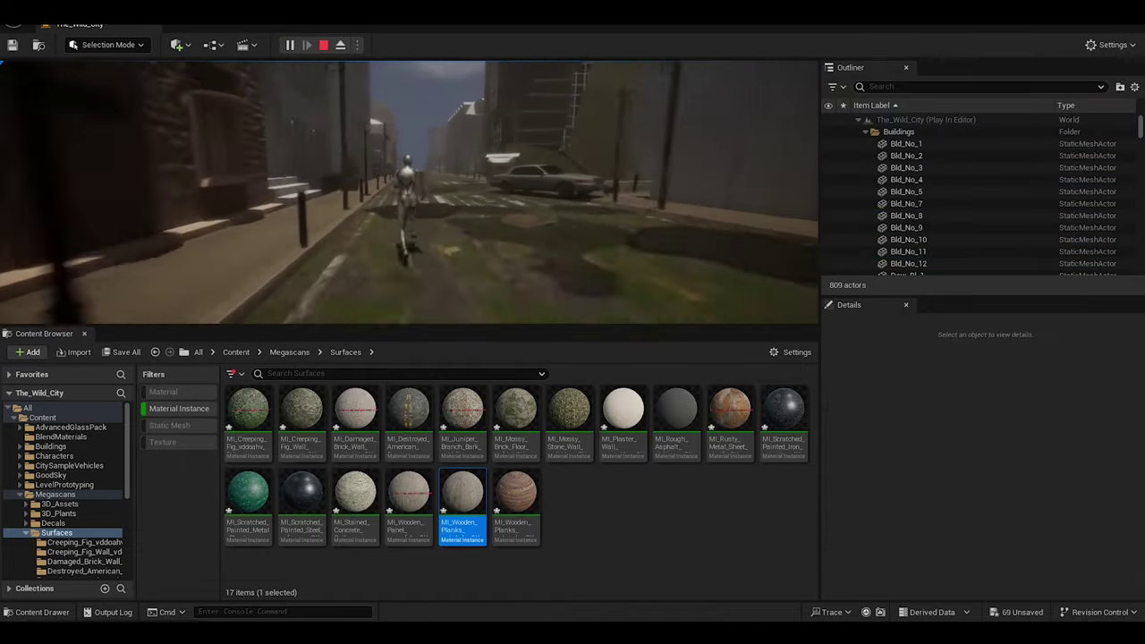